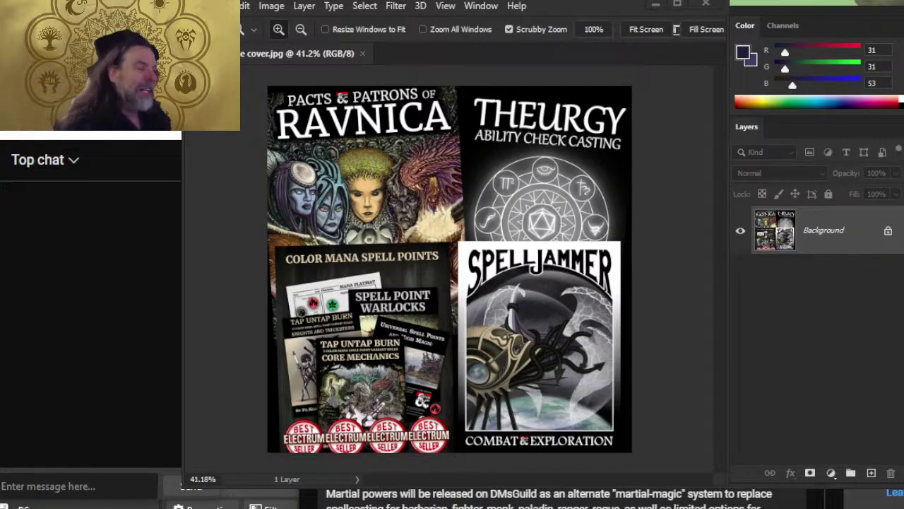
- Zoom into the cover collage, magnify the Core Mechanics cover to 127%, then zoom back out
mouse_move(177, 503)
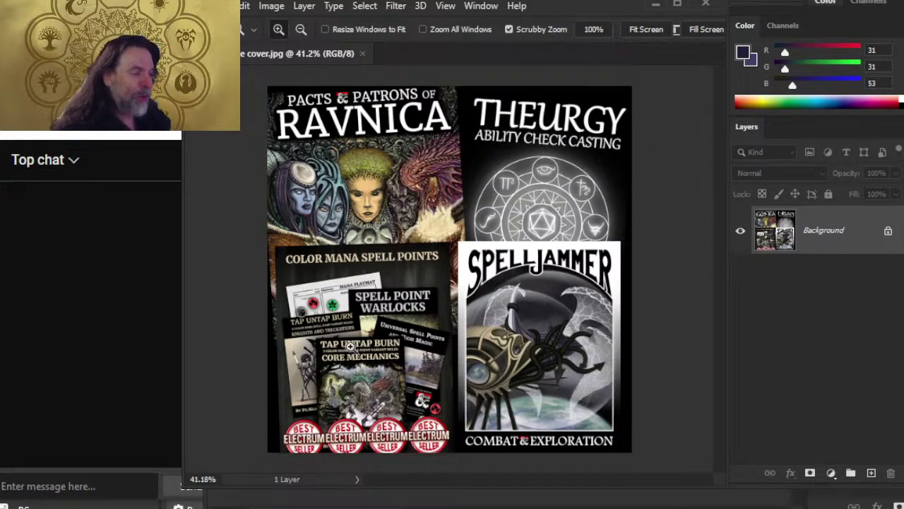
left_click(367, 341)
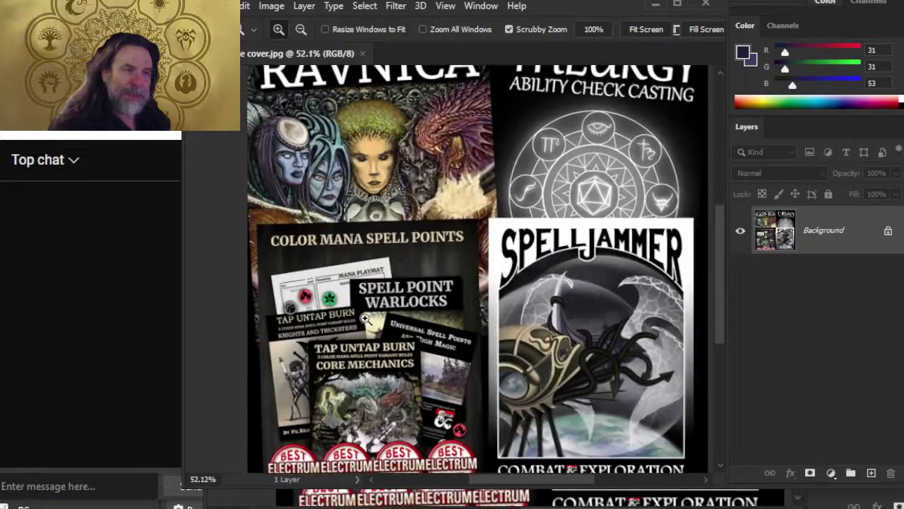
left_click_drag(416, 394, 452, 276)
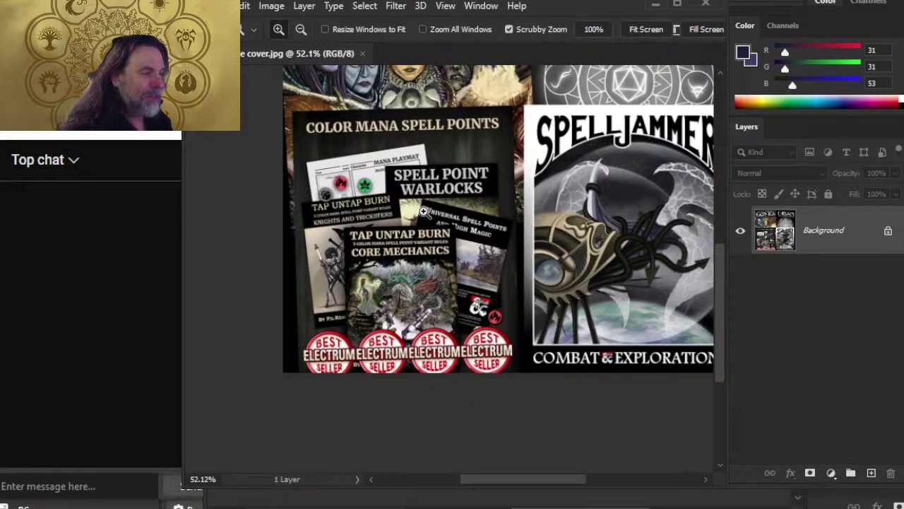
left_click(454, 273)
left_click_drag(354, 253, 396, 251)
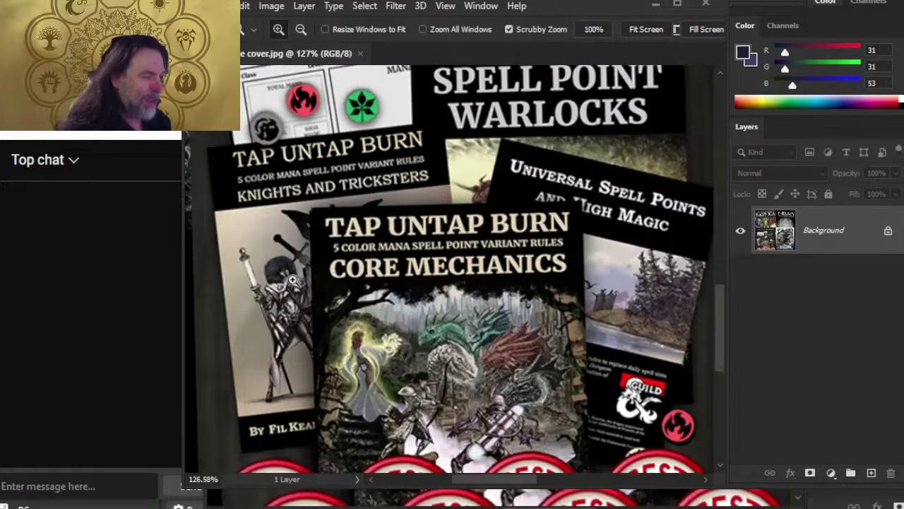
left_click_drag(597, 305, 520, 286)
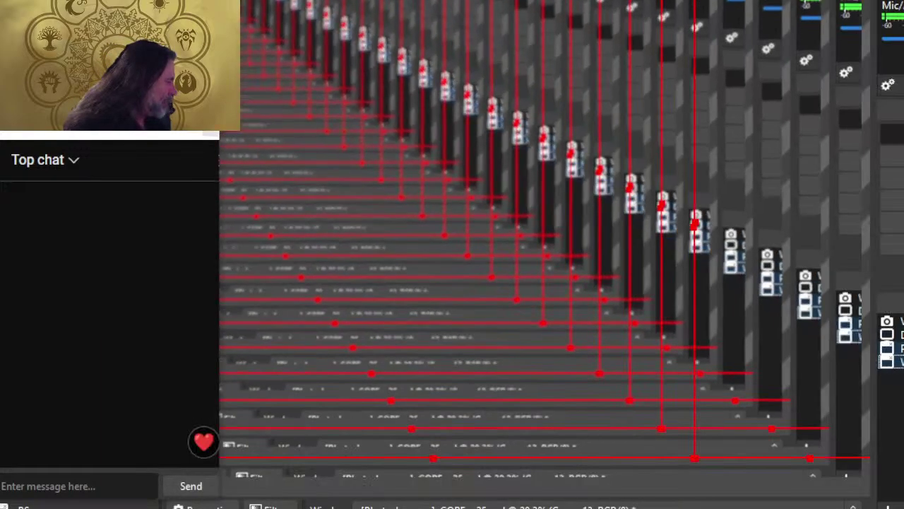
- Switch to the browser and look over the RavnicaDMs subreddit page
key("alt+Tab")
key("Tab")
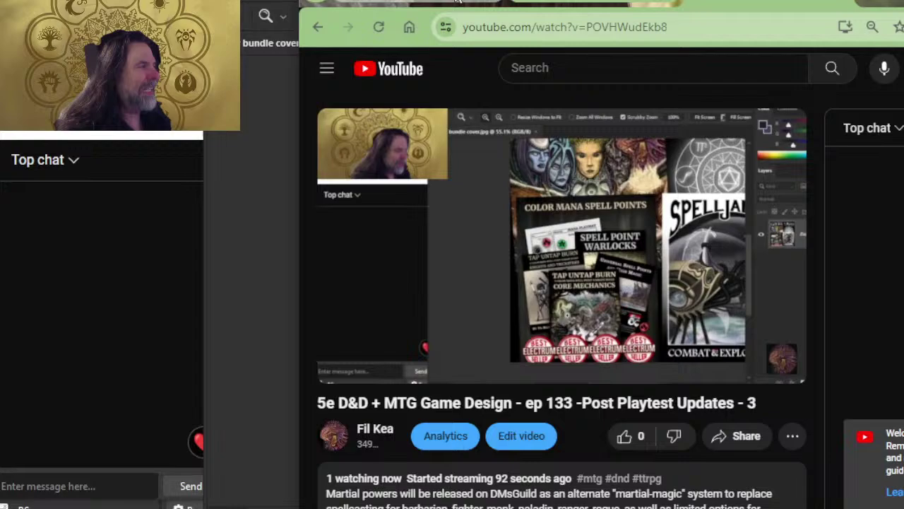
left_click(457, 1)
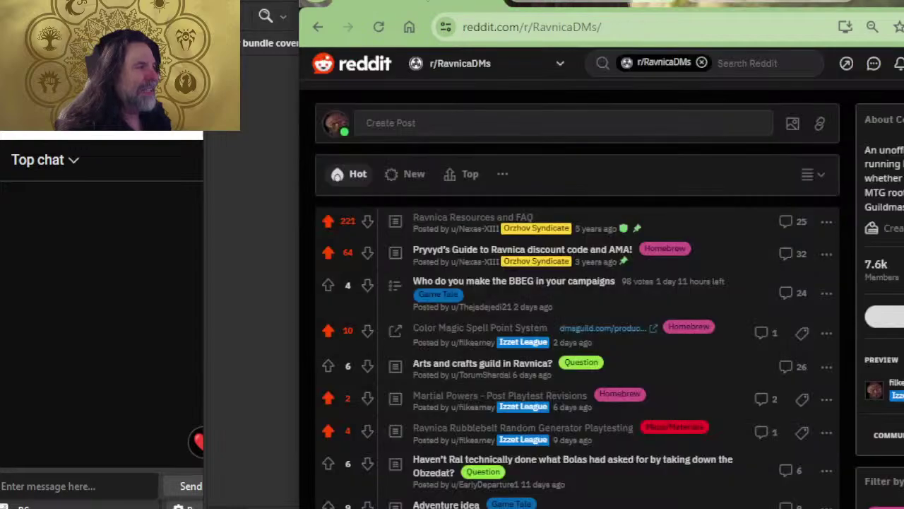
scroll(529, 257, "up", 3)
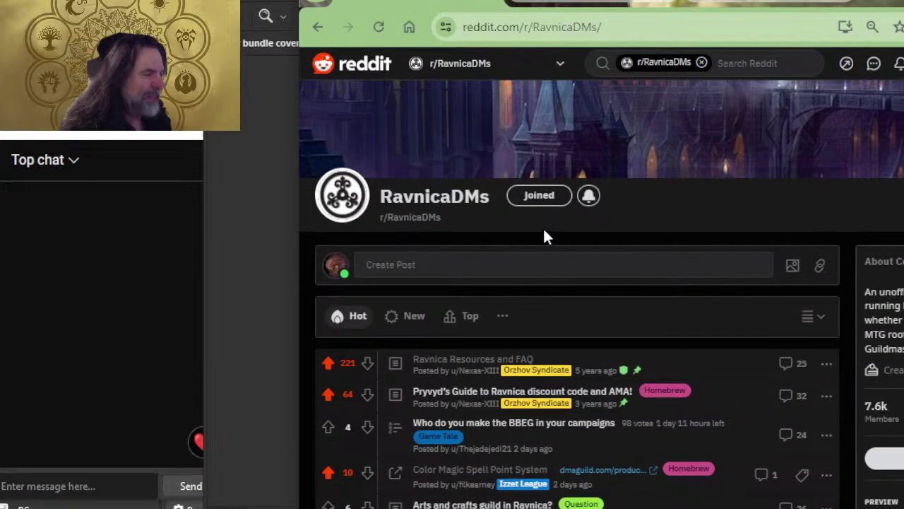
scroll(601, 325, "down", 5)
scroll(601, 332, "up", 5)
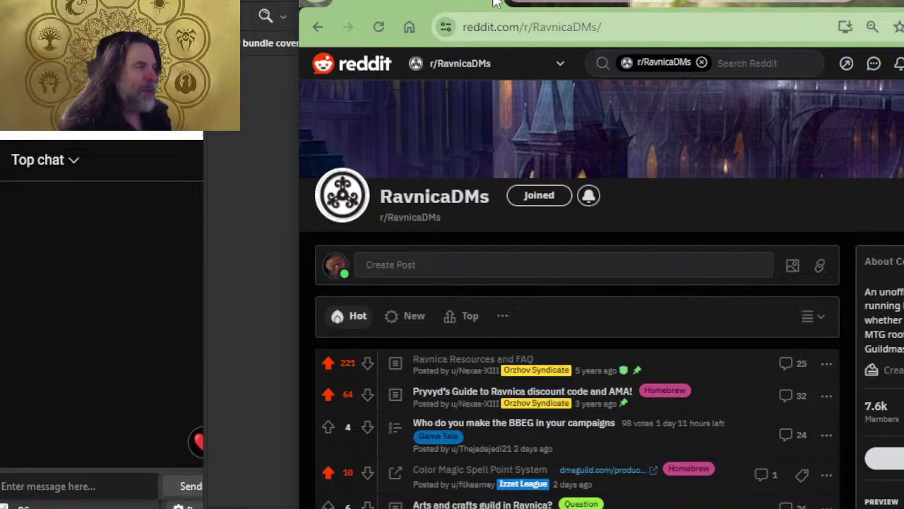
- View the creator's own X profile, then go back to the live-stream page
left_click(515, 4)
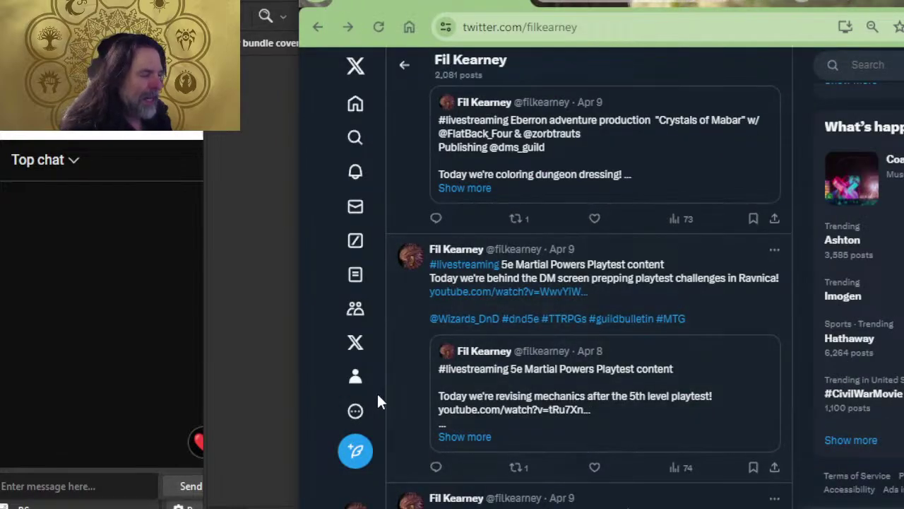
left_click(356, 378)
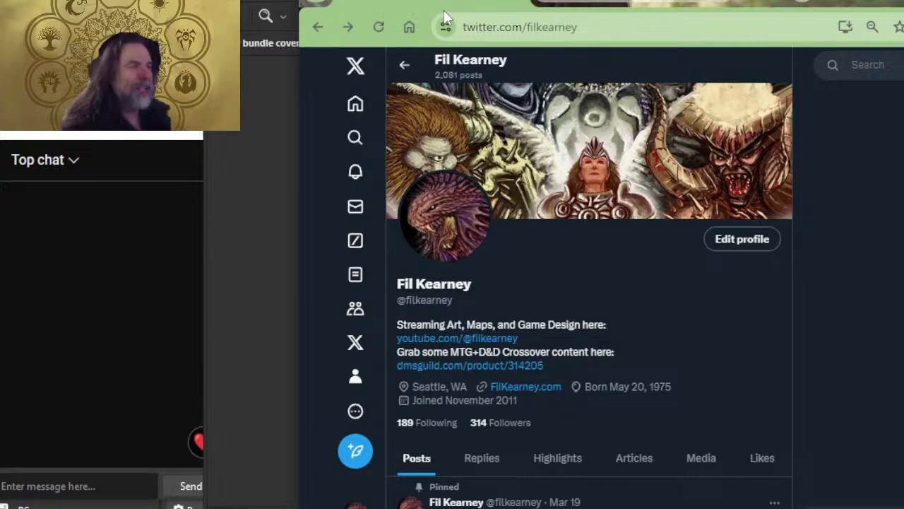
scroll(585, 202, "down", 10)
scroll(597, 207, "up", 8)
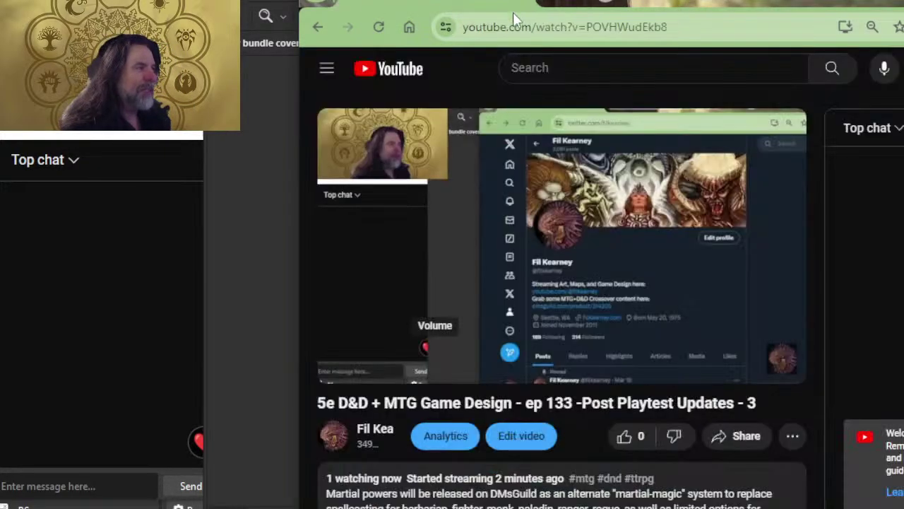
left_click(513, 8)
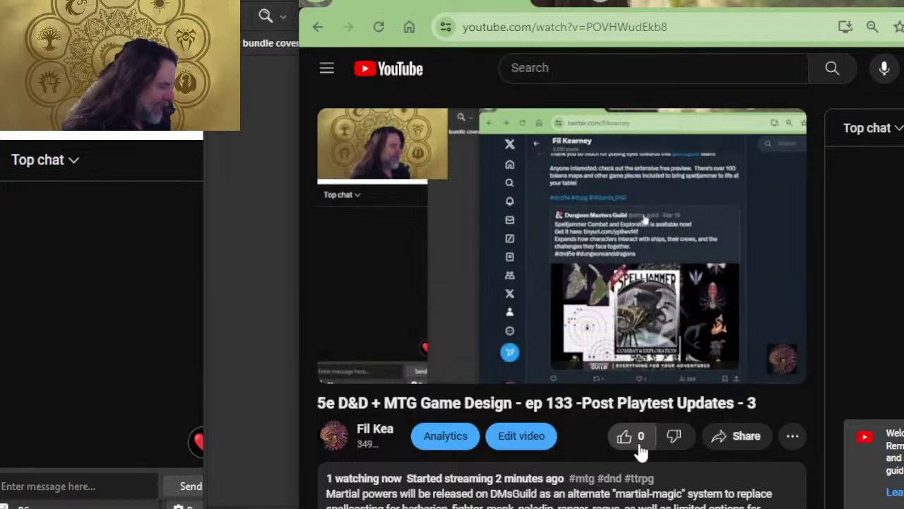
- Like the Post Playtest Updates stream and reveal its playlist, Patreon and DMsGuild links
left_click(640, 435)
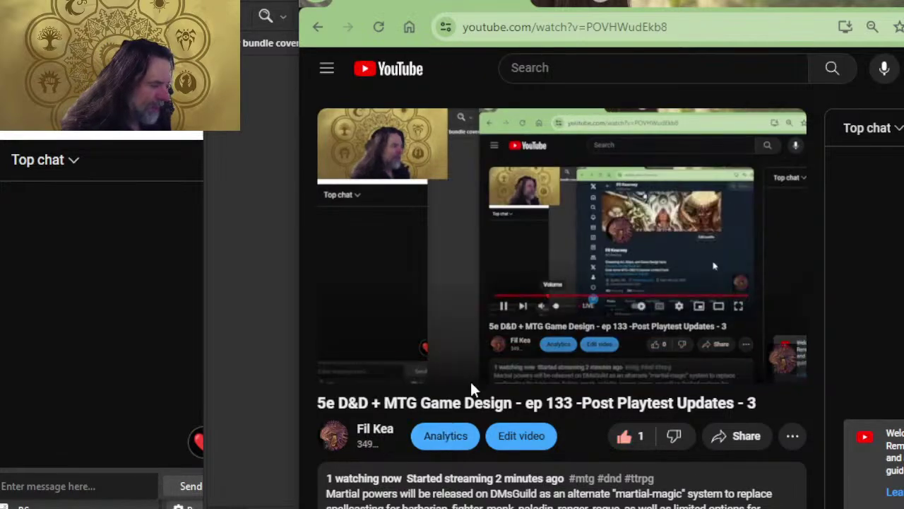
scroll(472, 385, "down", 2)
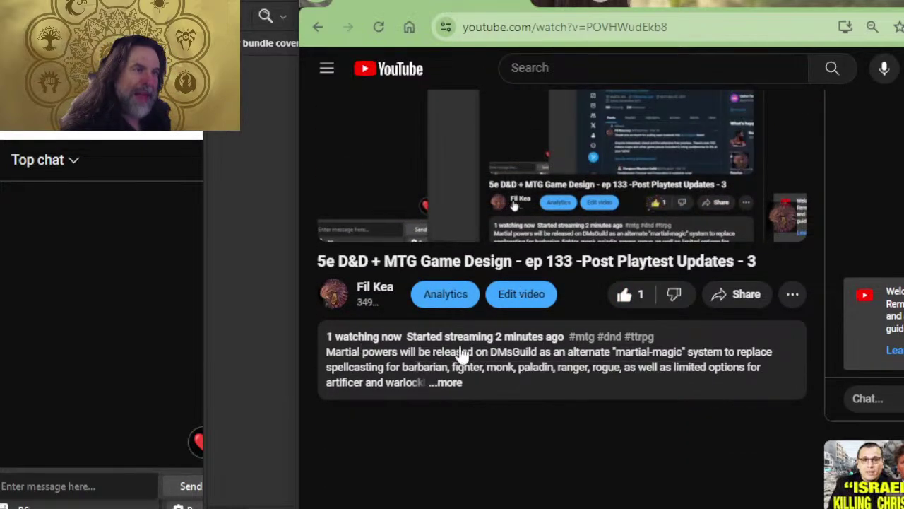
left_click(448, 383)
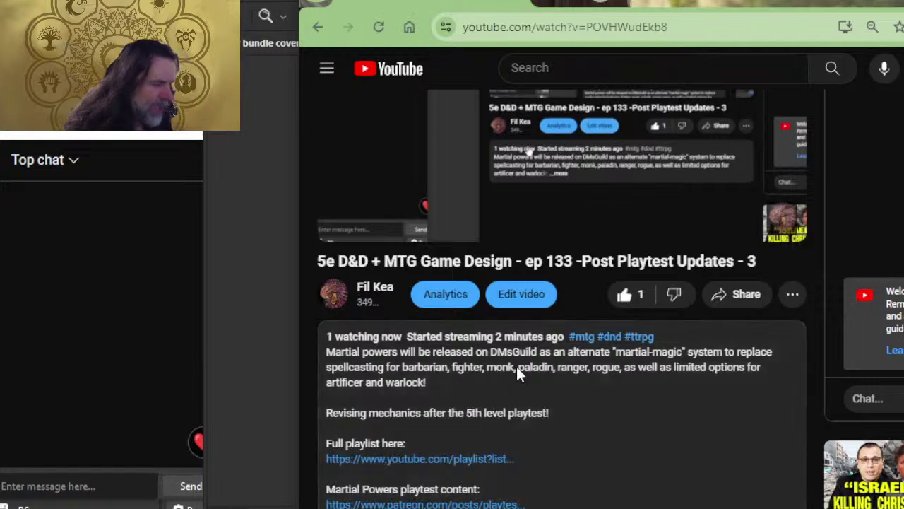
scroll(519, 374, "down", 2)
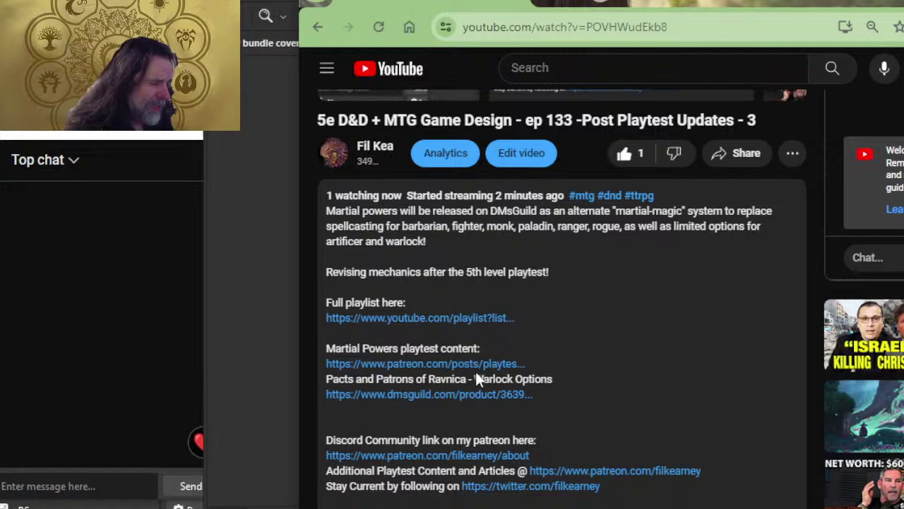
- Open 'Martial Powers - Open Playtest Content' from the Patreon post and skim the document
left_click(403, 366)
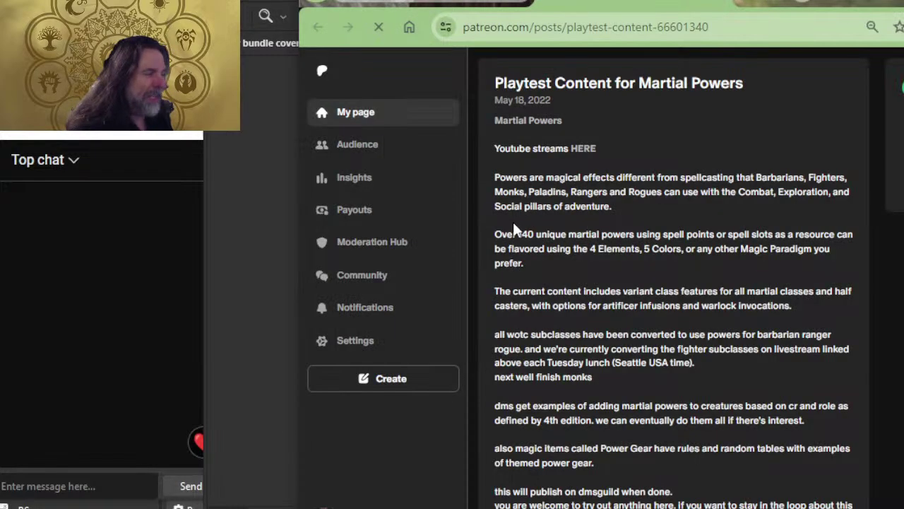
left_click(522, 123)
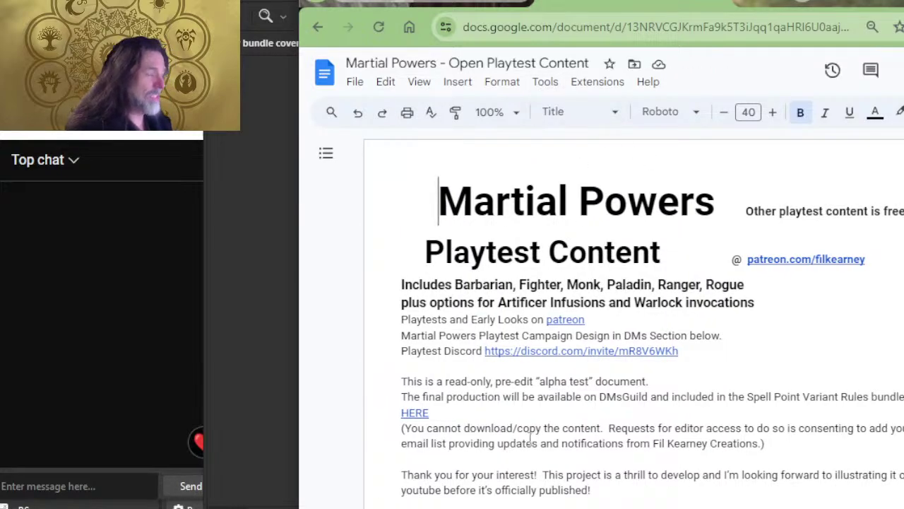
scroll(530, 438, "down", 4)
scroll(652, 395, "up", 4)
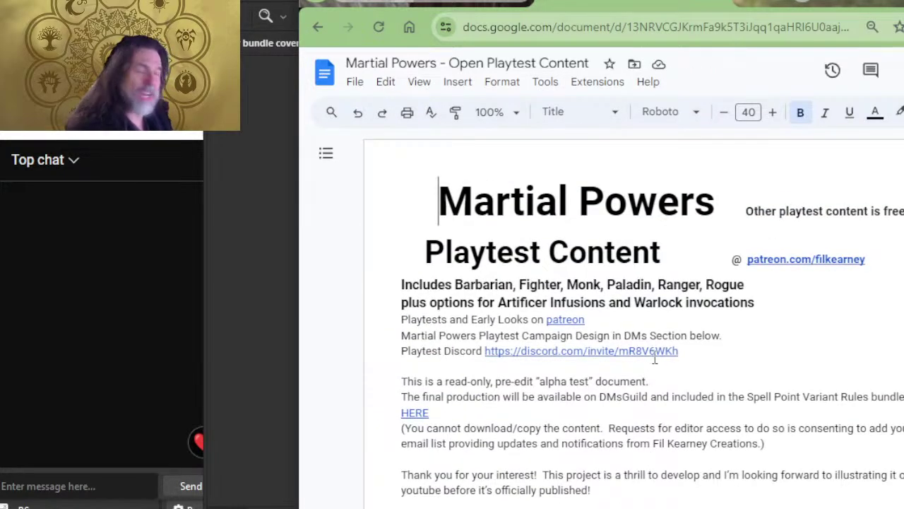
scroll(653, 357, "down", 2)
scroll(653, 356, "up", 2)
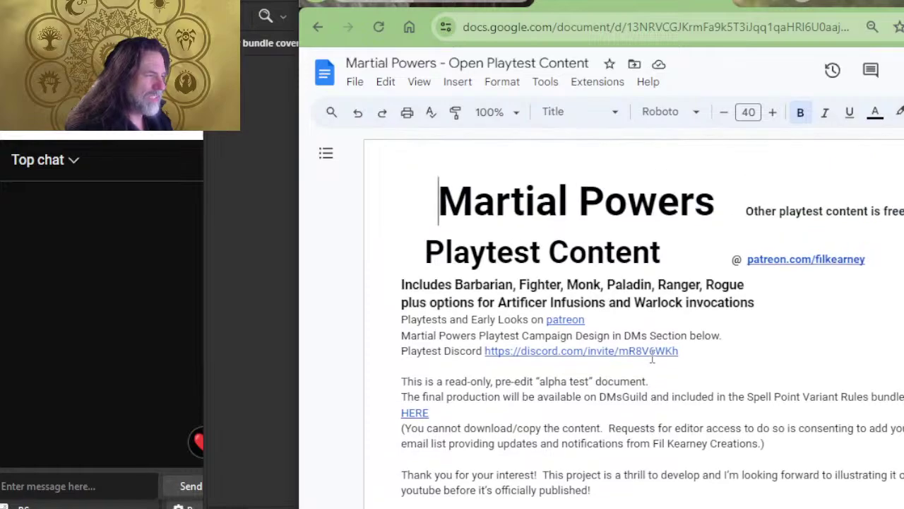
scroll(639, 315, "down", 4)
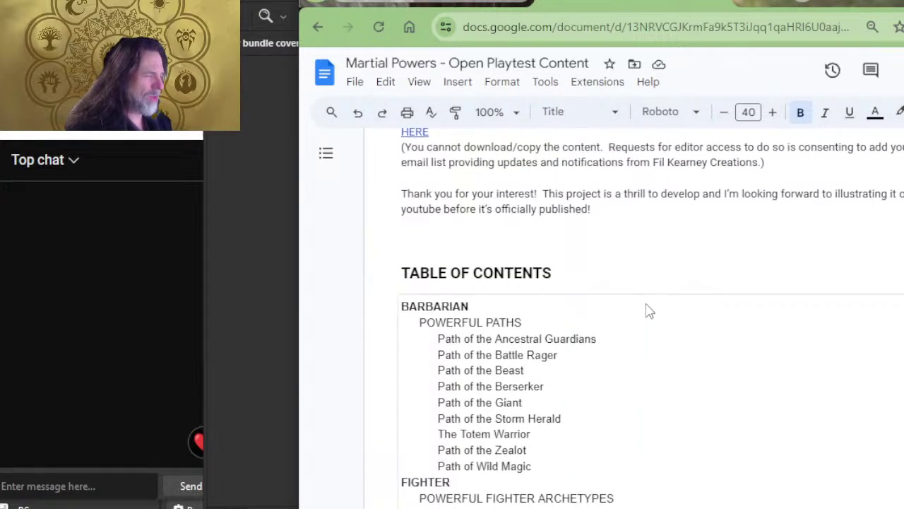
scroll(645, 309, "up", 4)
- Return to the live-stream page and scroll down to the description links
left_click(467, 3)
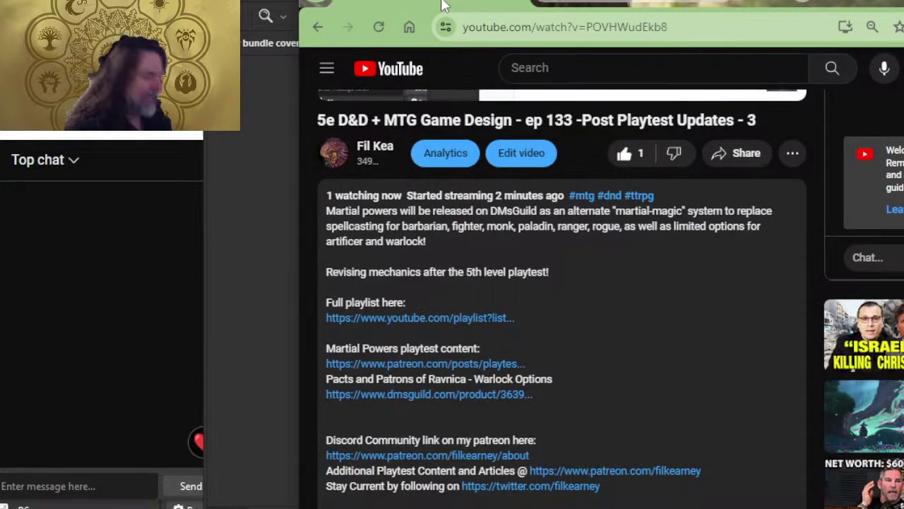
scroll(513, 415, "down", 2)
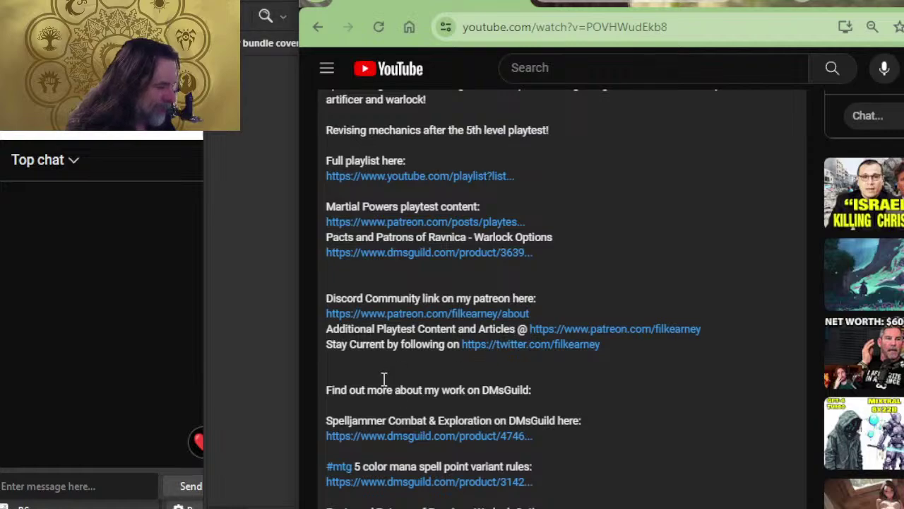
scroll(424, 281, "down", 2)
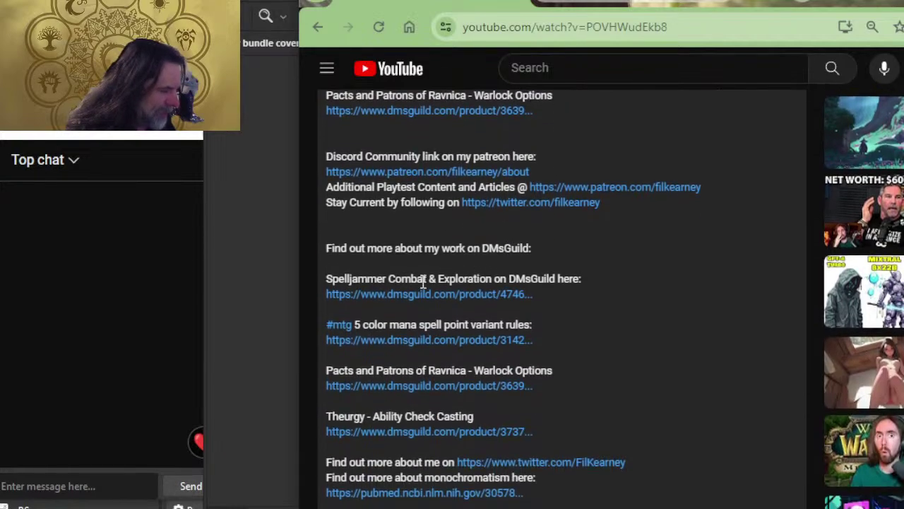
- Open the 5 color mana spell point bundle page and browse its product listings
left_click(375, 340)
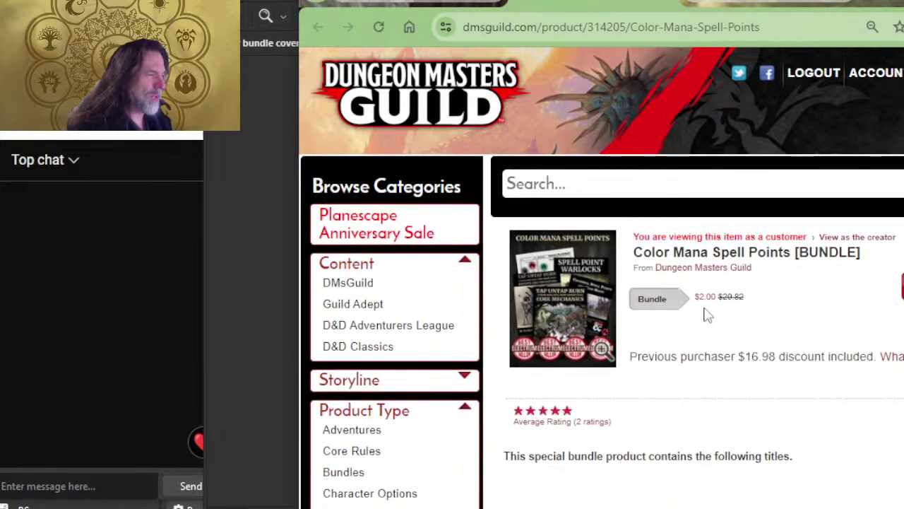
scroll(667, 310, "down", 3)
scroll(671, 299, "down", 2)
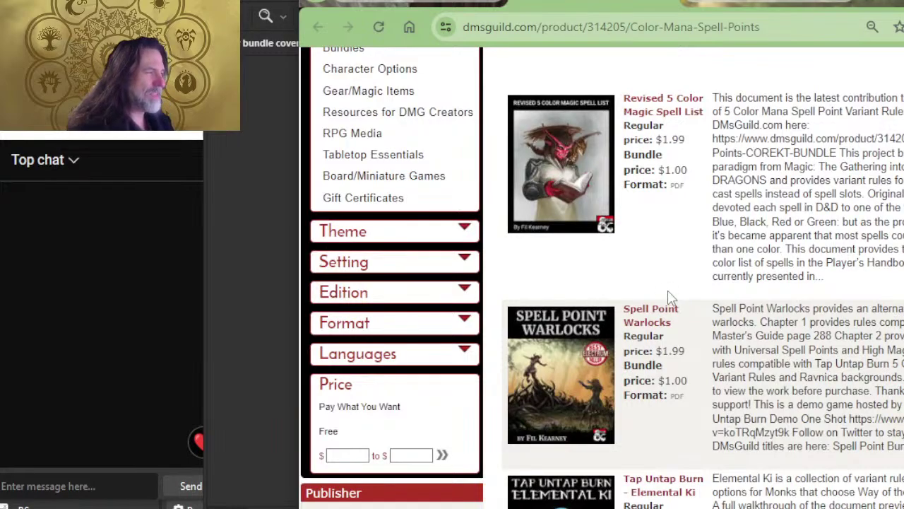
scroll(604, 303, "up", 2)
scroll(597, 282, "down", 1)
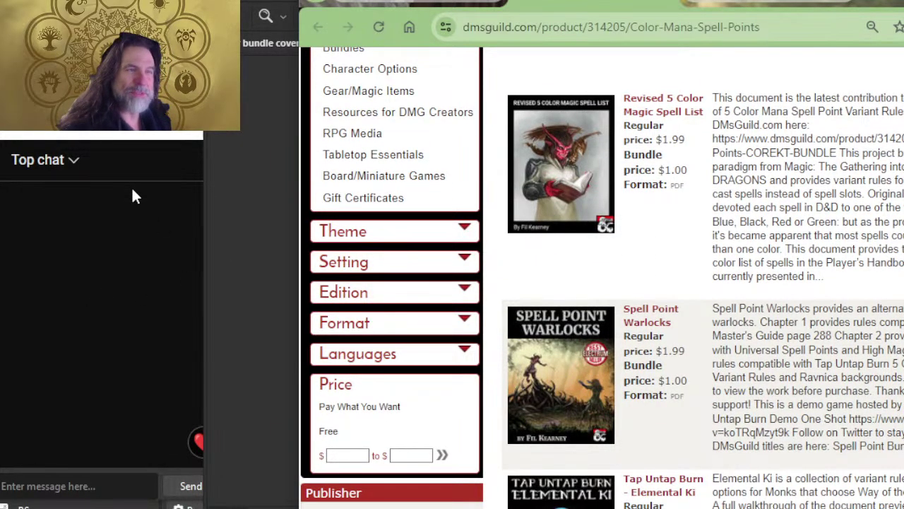
scroll(536, 300, "down", 2)
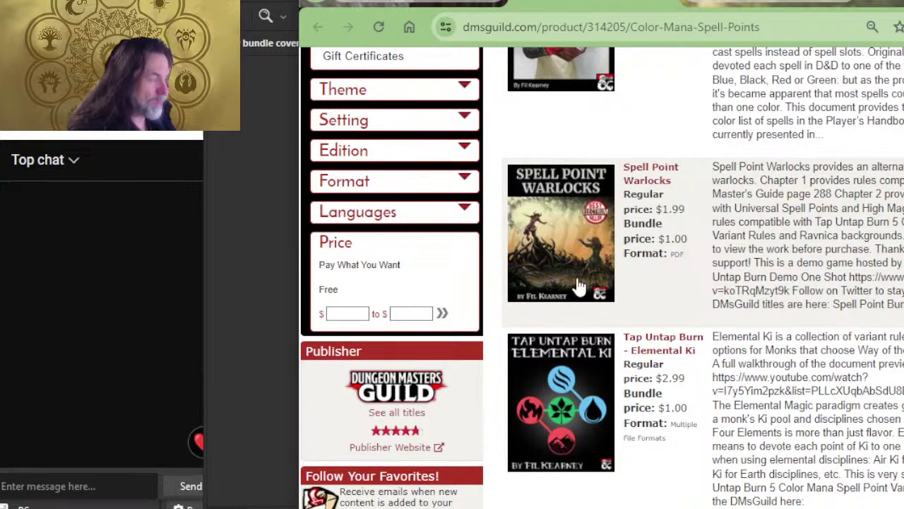
scroll(578, 284, "down", 2)
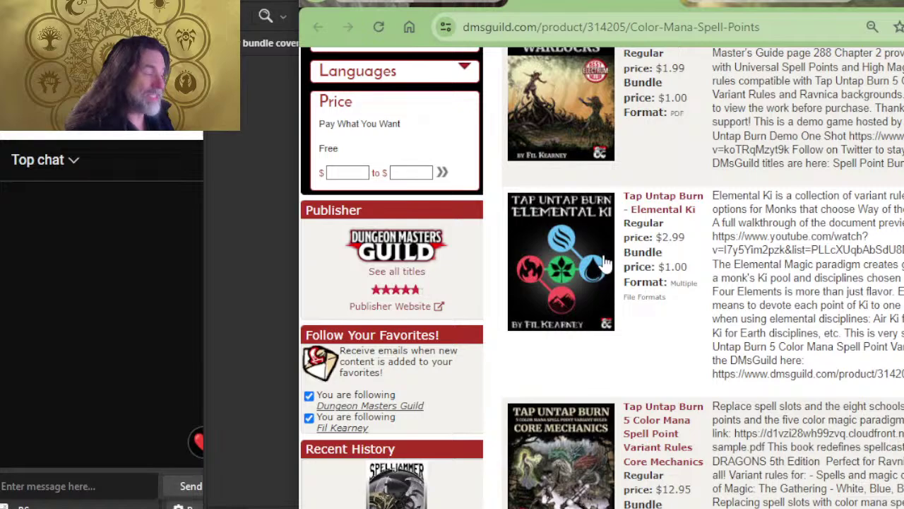
scroll(598, 272, "down", 2)
scroll(510, 182, "down", 2)
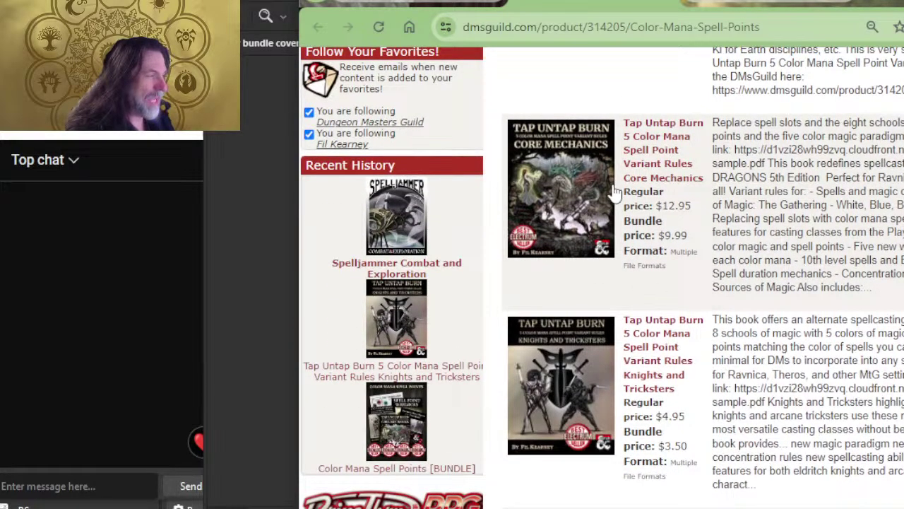
scroll(563, 376, "down", 6)
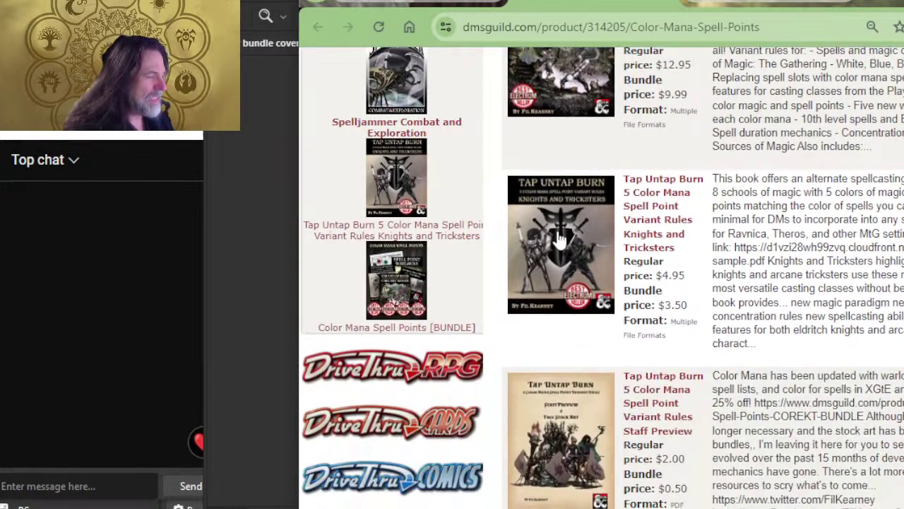
scroll(584, 394, "down", 4)
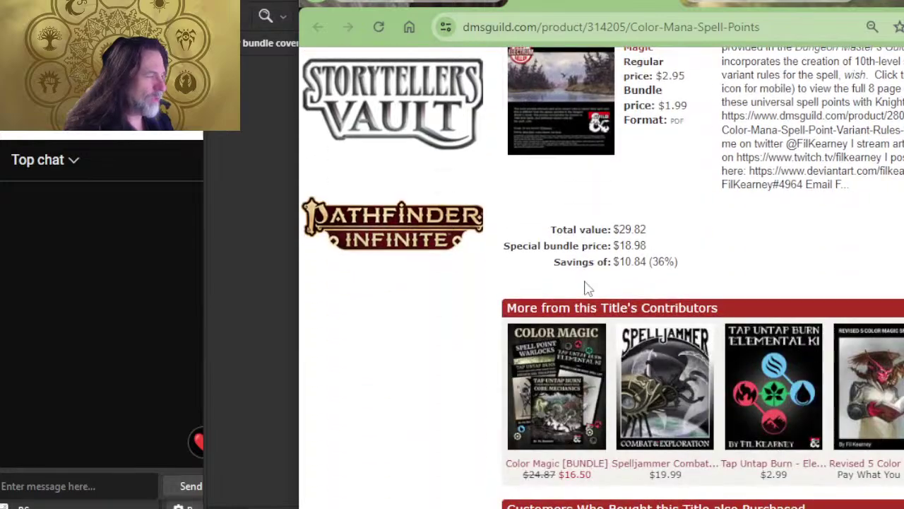
scroll(586, 289, "up", 12)
scroll(629, 302, "up", 2)
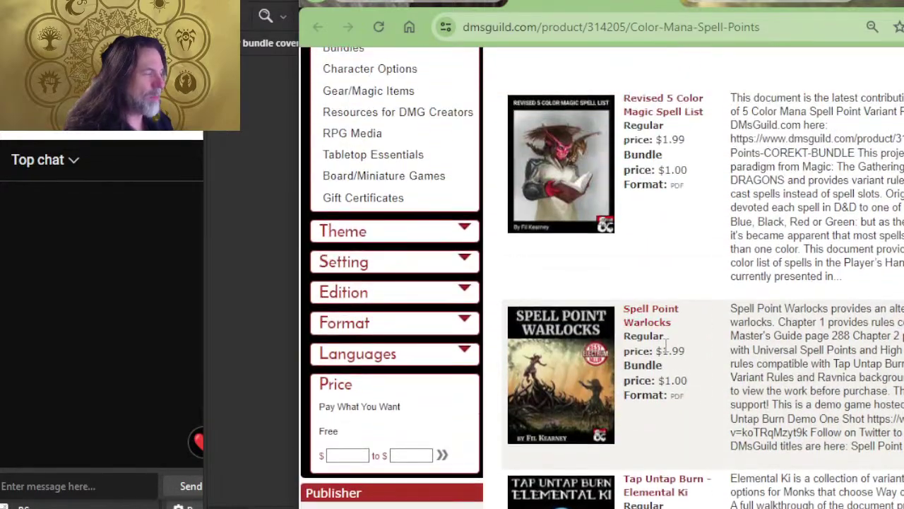
scroll(355, 330, "down", 2)
scroll(482, 309, "down", 4)
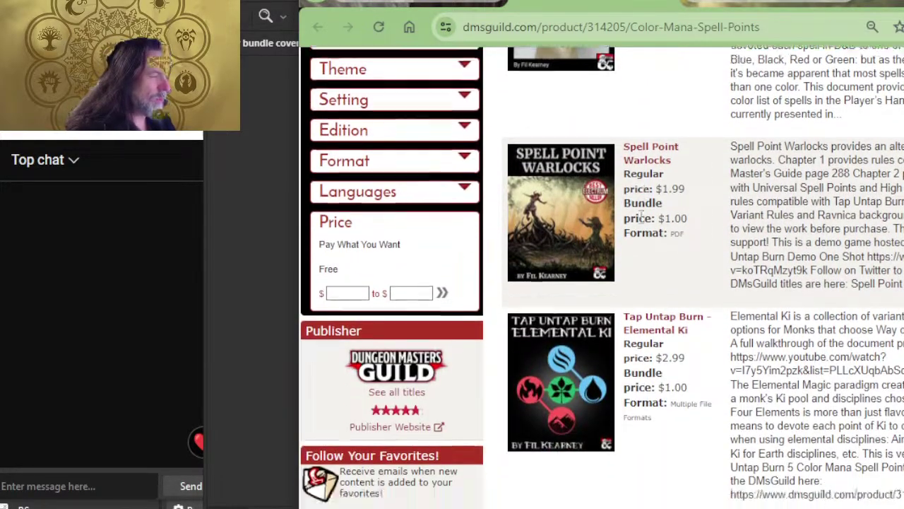
- Preview the Core Mechanics sample PDF at full size, then close it
left_click(541, 319)
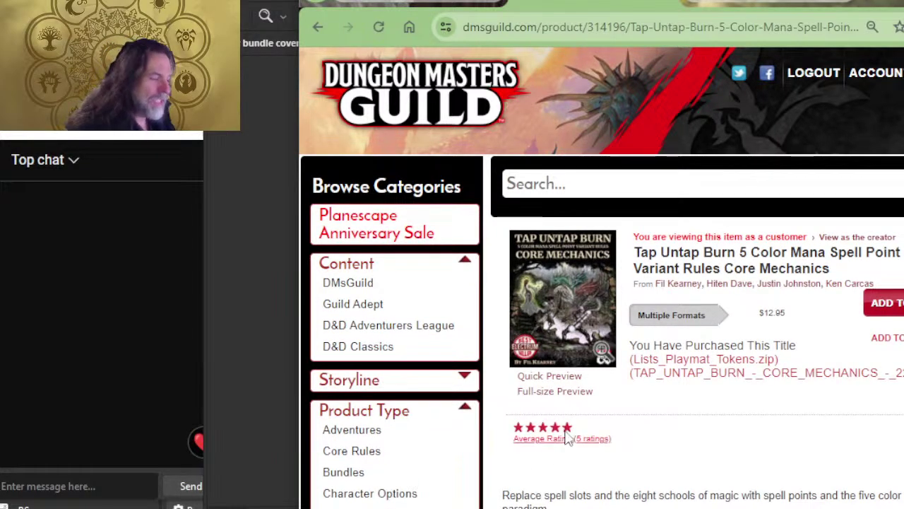
left_click(560, 393)
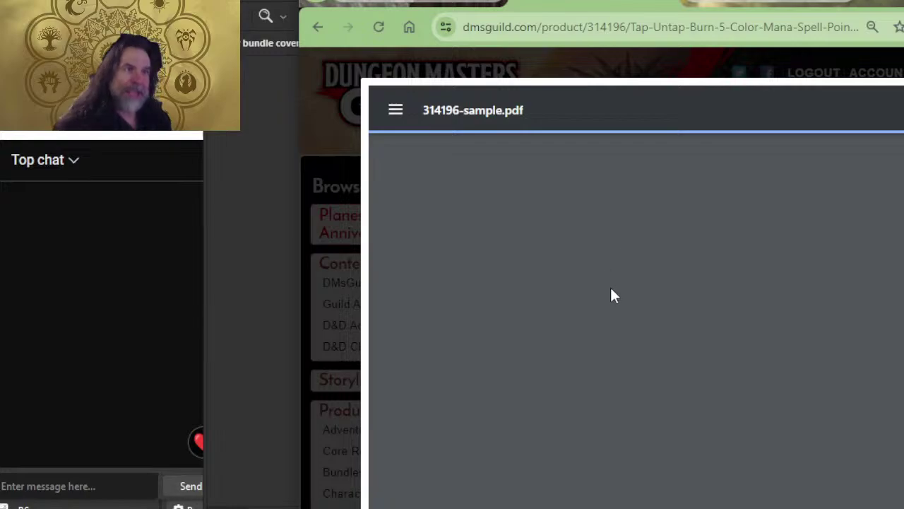
scroll(703, 370, "down", 3)
scroll(630, 281, "up", 3)
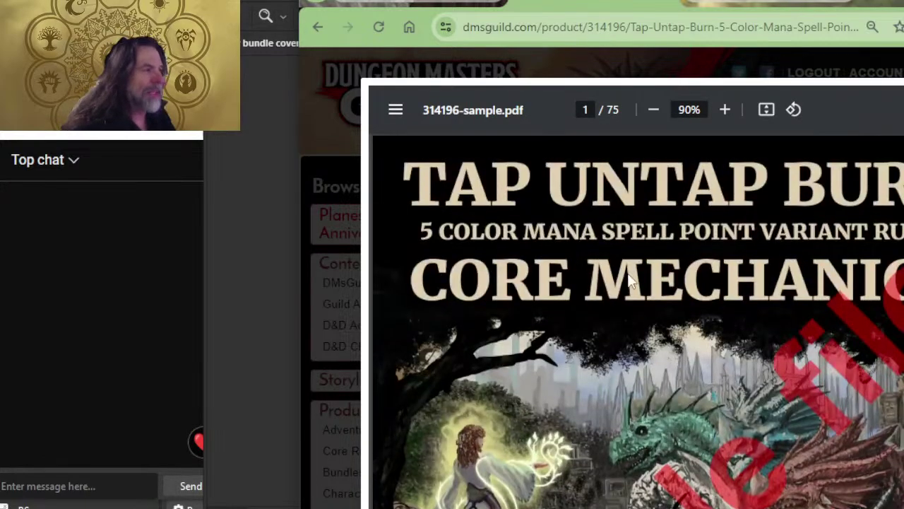
scroll(653, 361, "down", 5)
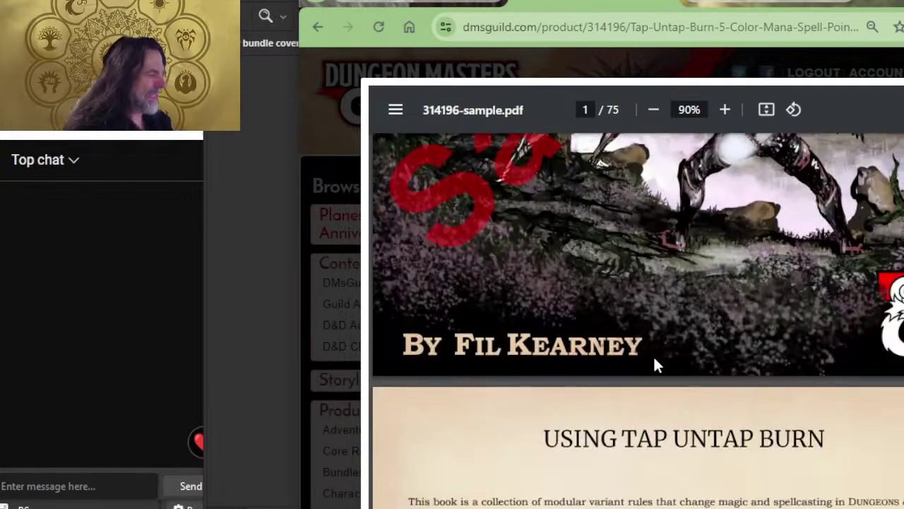
left_click(320, 284)
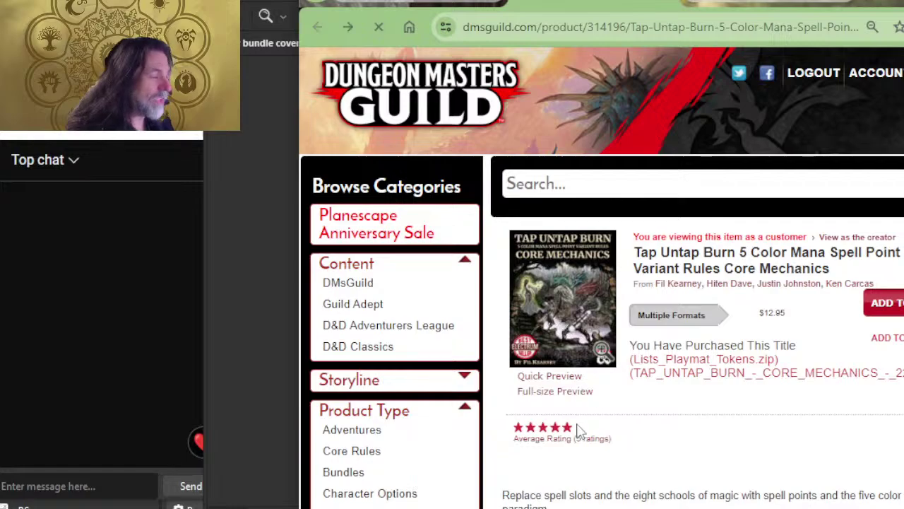
- Open the Revised 5 Color Magic Spell List full-size sample and read to 2nd Level Spells
scroll(636, 283, "up", 5)
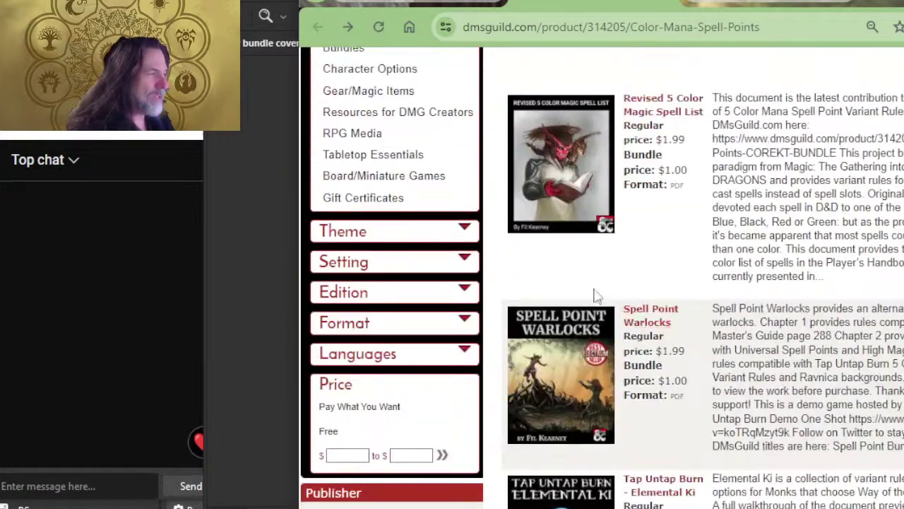
left_click(526, 205)
left_click(561, 394)
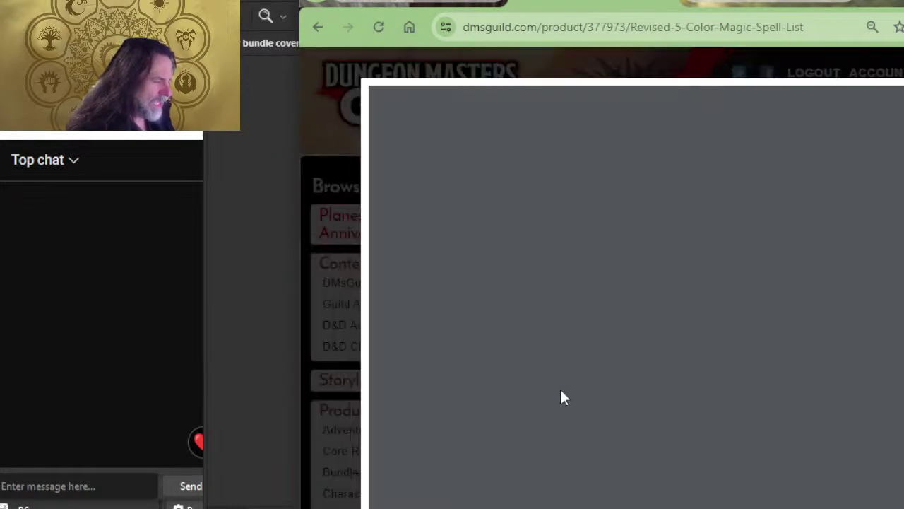
scroll(675, 286, "down", 5)
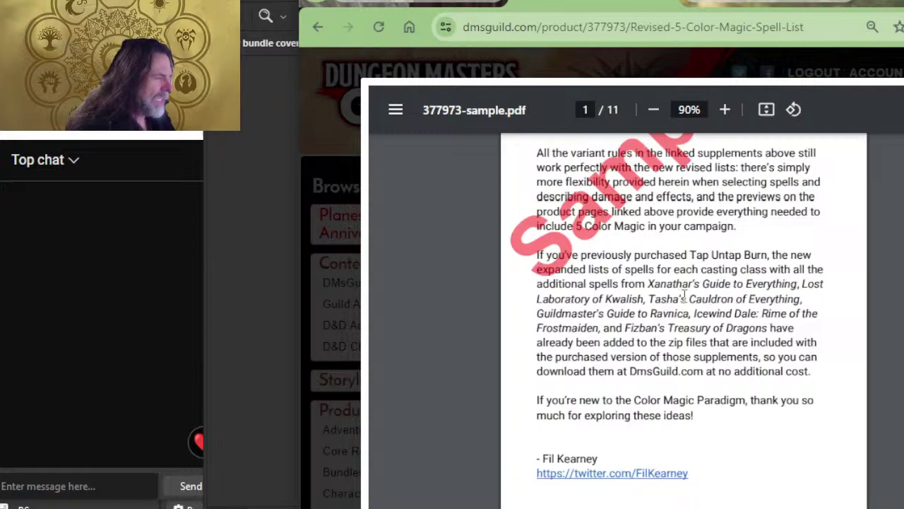
scroll(684, 295, "down", 8)
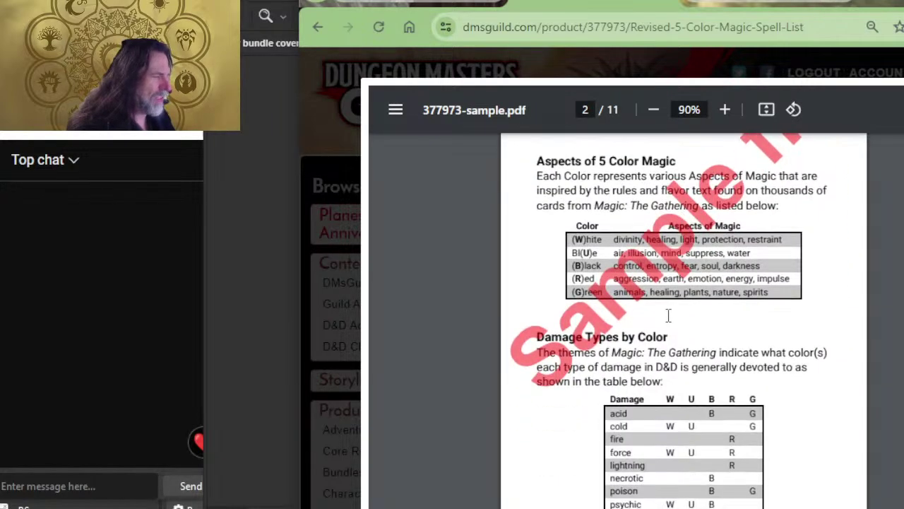
scroll(668, 316, "up", 5)
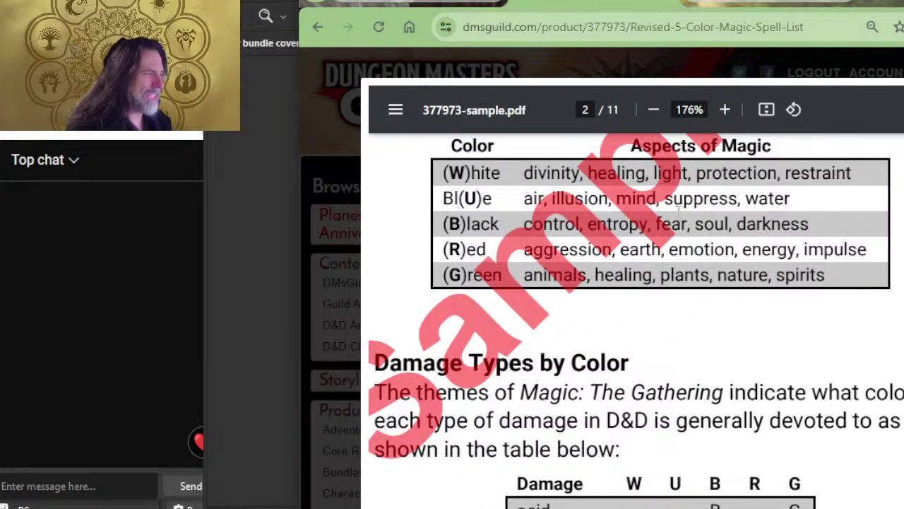
scroll(712, 311, "up", 2)
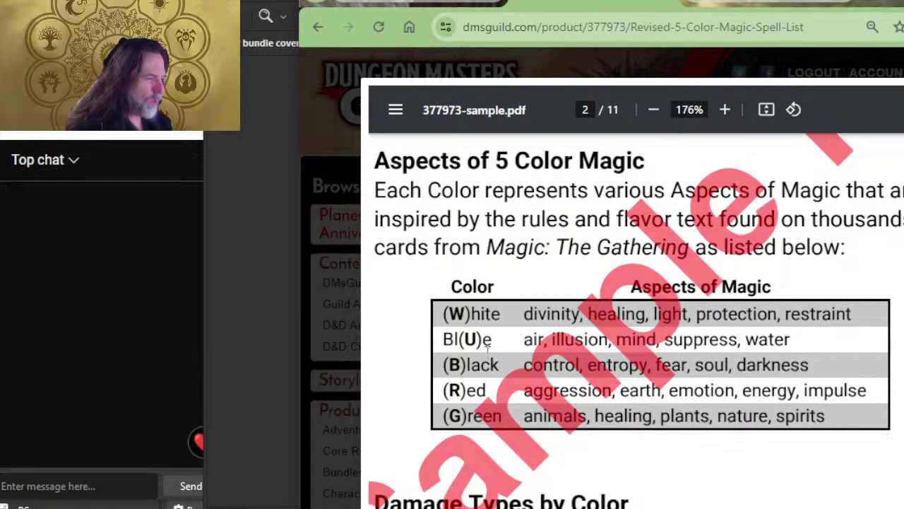
scroll(627, 263, "down", 6)
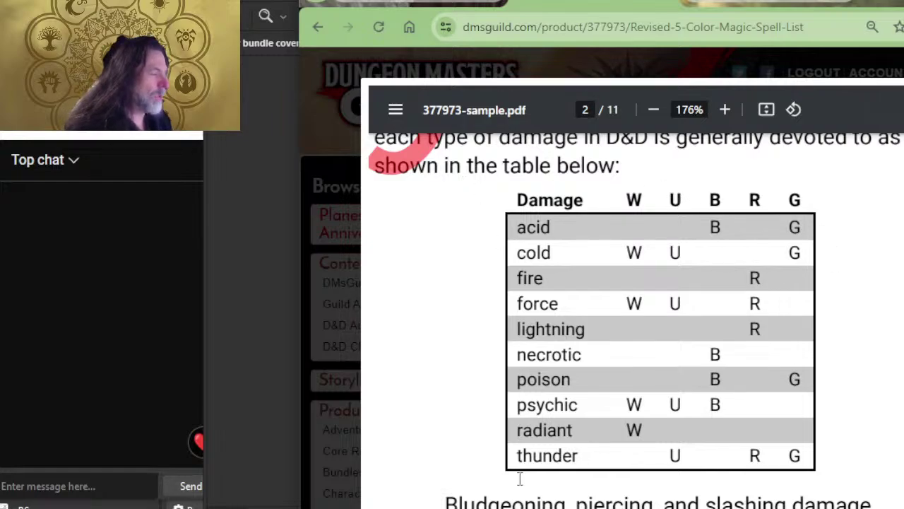
scroll(620, 363, "down", 5)
scroll(621, 364, "down", 3, "ctrl")
scroll(622, 363, "down", 5)
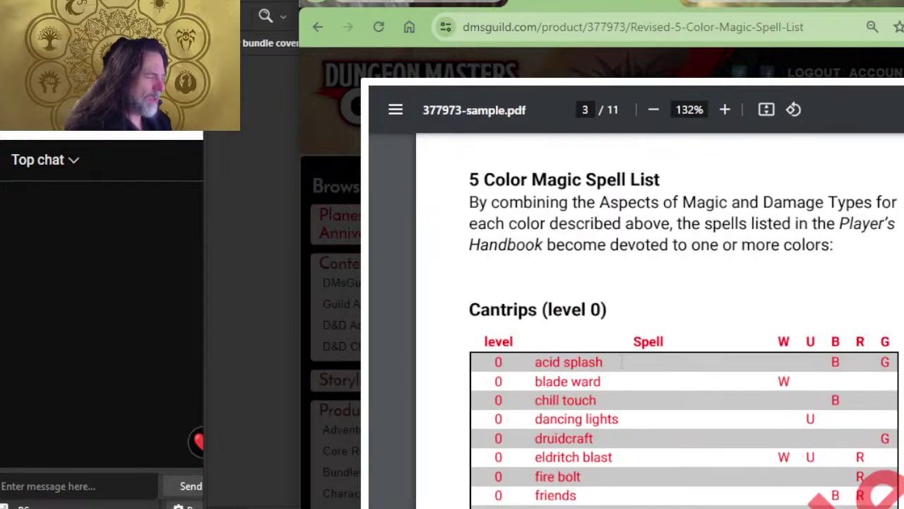
scroll(743, 400, "down", 20)
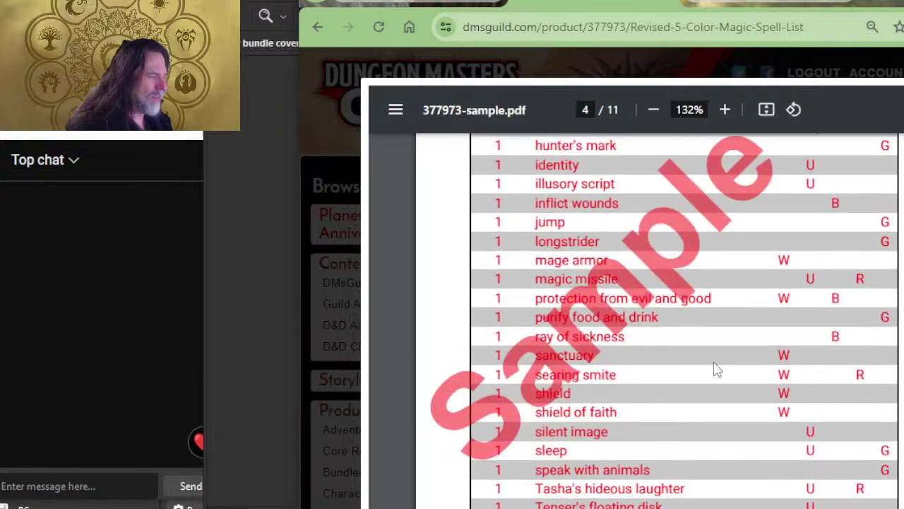
scroll(716, 369, "down", 1)
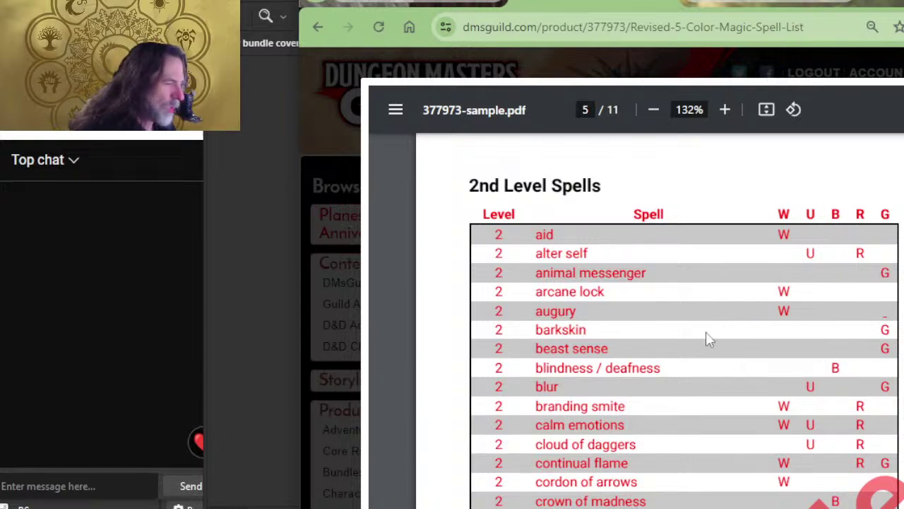
scroll(701, 326, "down", 2)
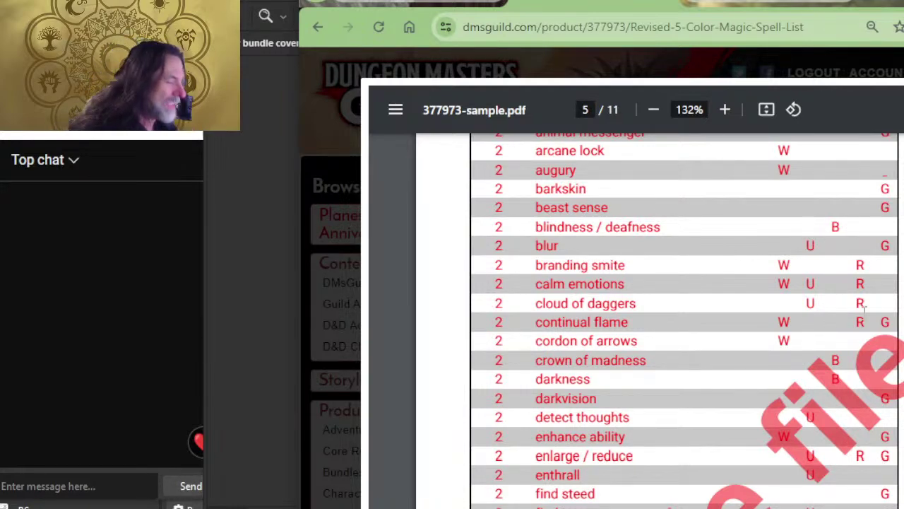
scroll(765, 461, "down", 2)
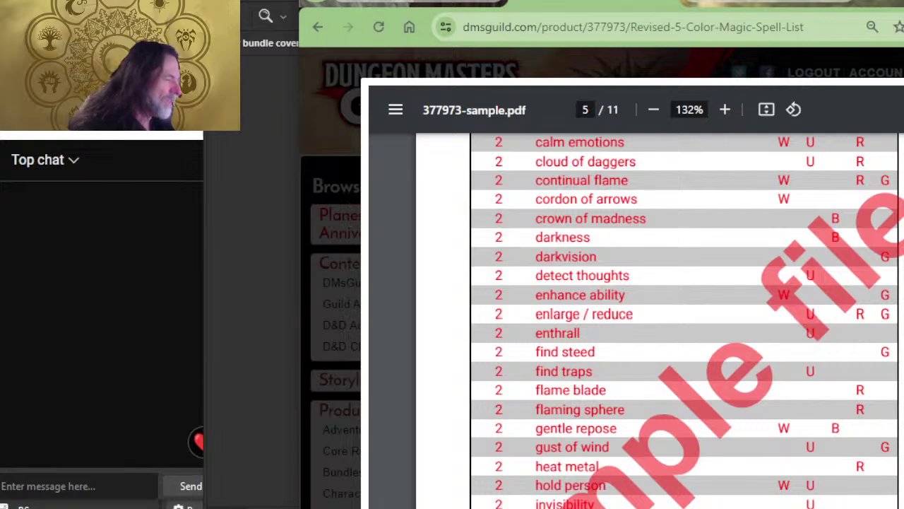
scroll(720, 416, "down", 4)
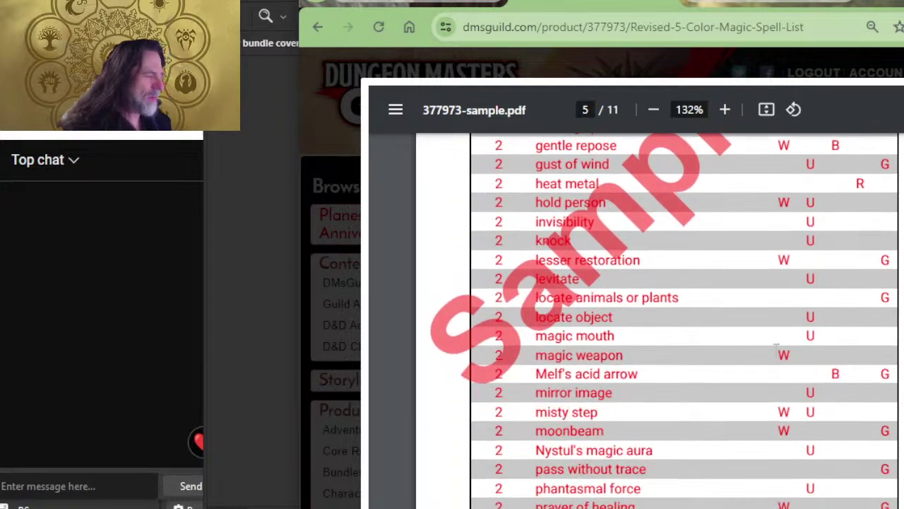
scroll(720, 417, "up", 2)
scroll(718, 418, "up", 4)
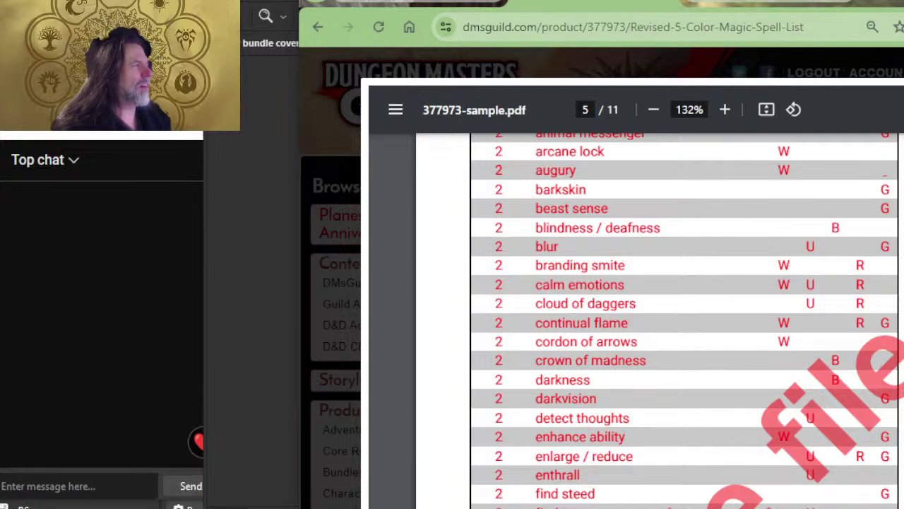
- Switch back to the Martial Powers playtest document and scroll through it
left_click(759, 4)
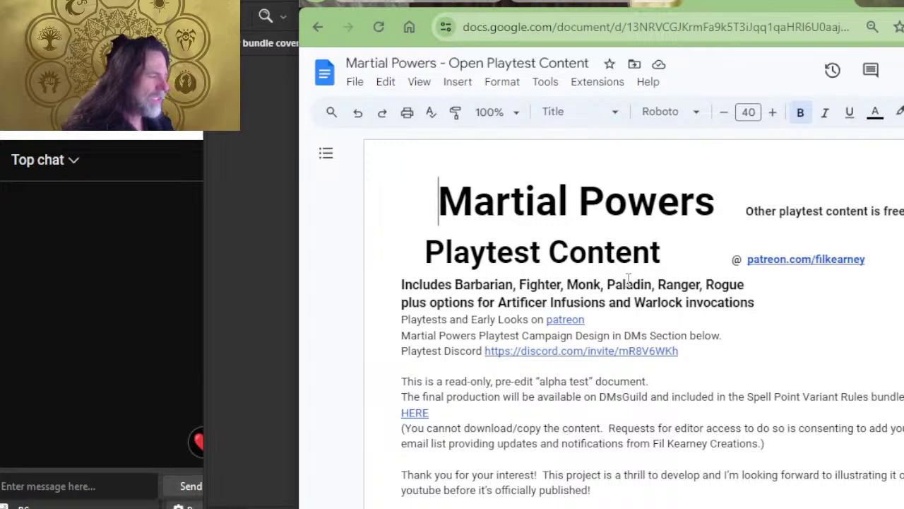
scroll(683, 355, "down", 7)
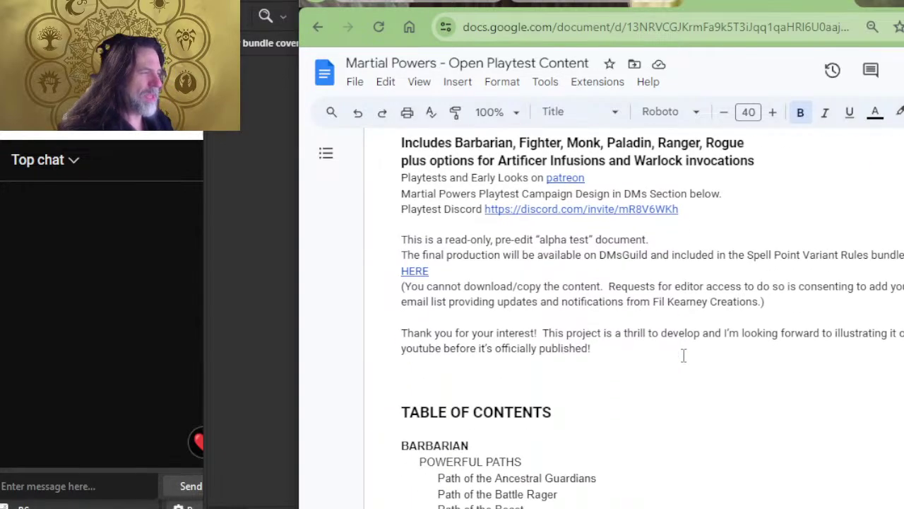
scroll(684, 355, "down", 12)
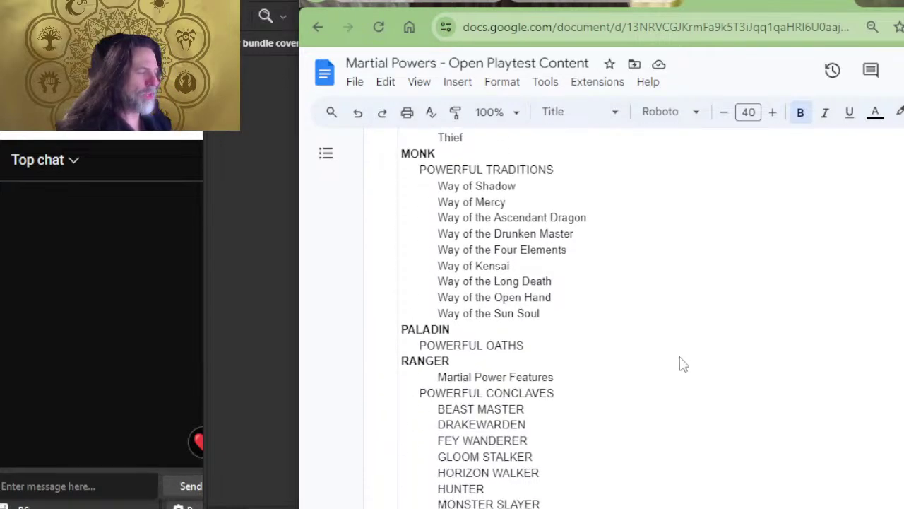
scroll(713, 346, "down", 3)
scroll(715, 336, "up", 11)
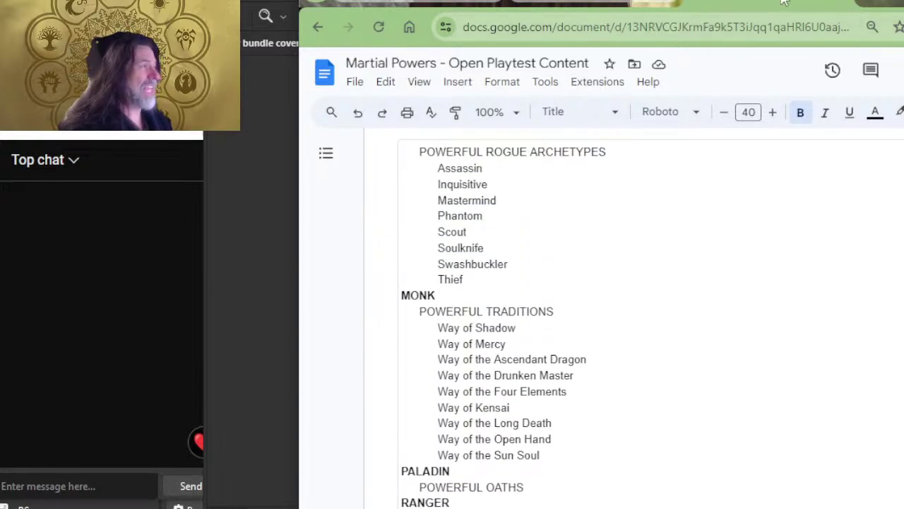
- Glance at the spell list PDF, then scroll up through Strikes and Reactions toward Maneuvers
left_click(746, 4)
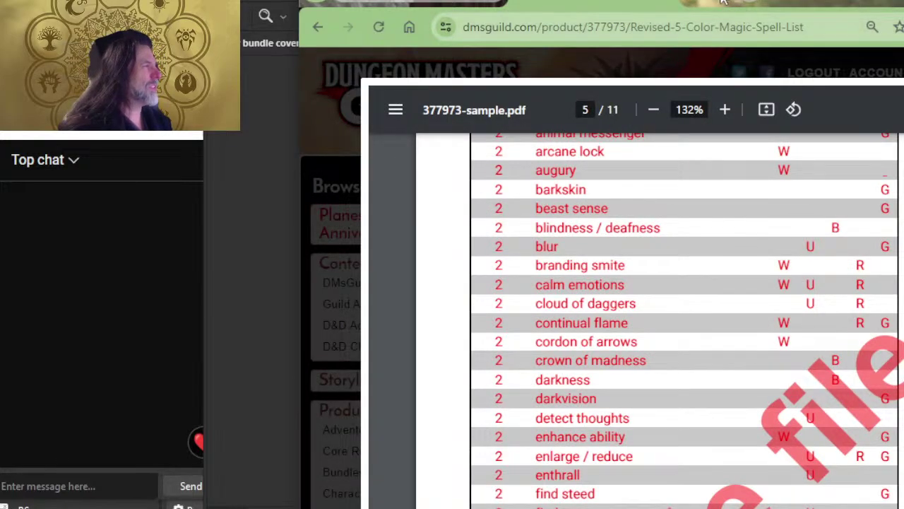
left_click(814, 4)
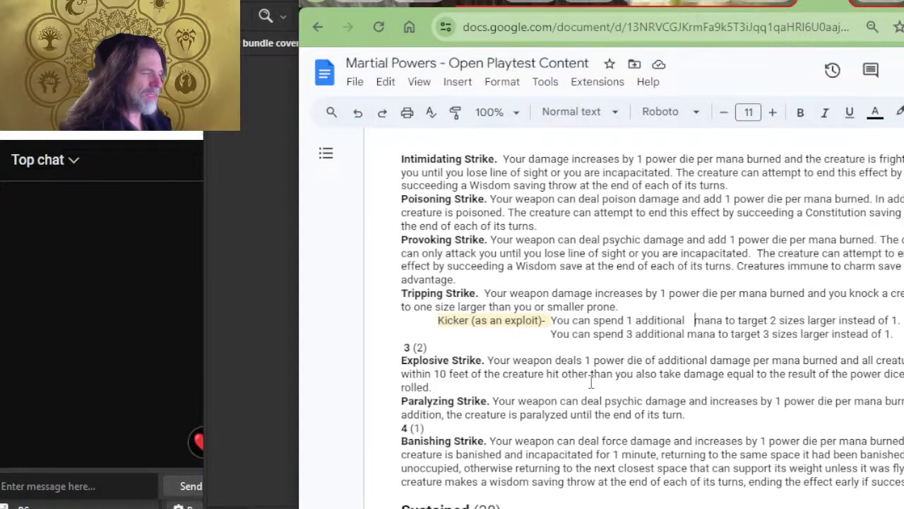
scroll(528, 277, "up", 15)
scroll(528, 276, "up", 2)
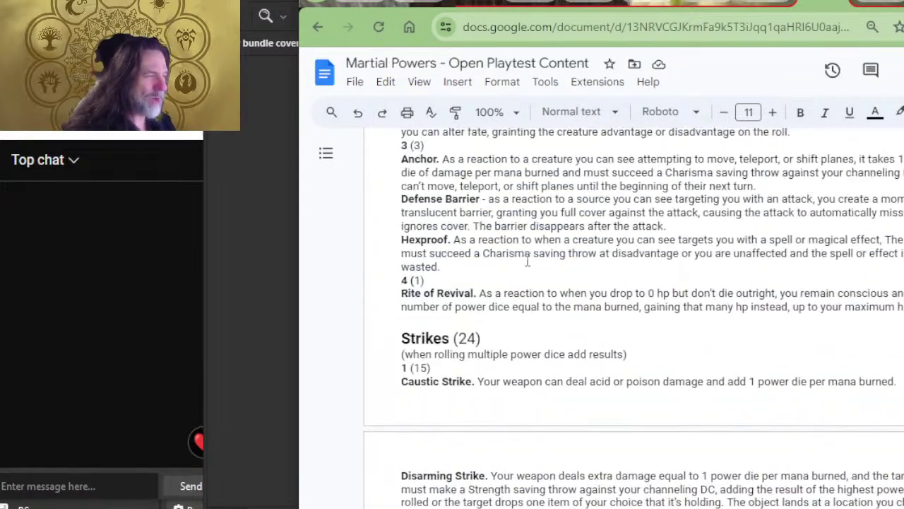
scroll(529, 254, "down", 2)
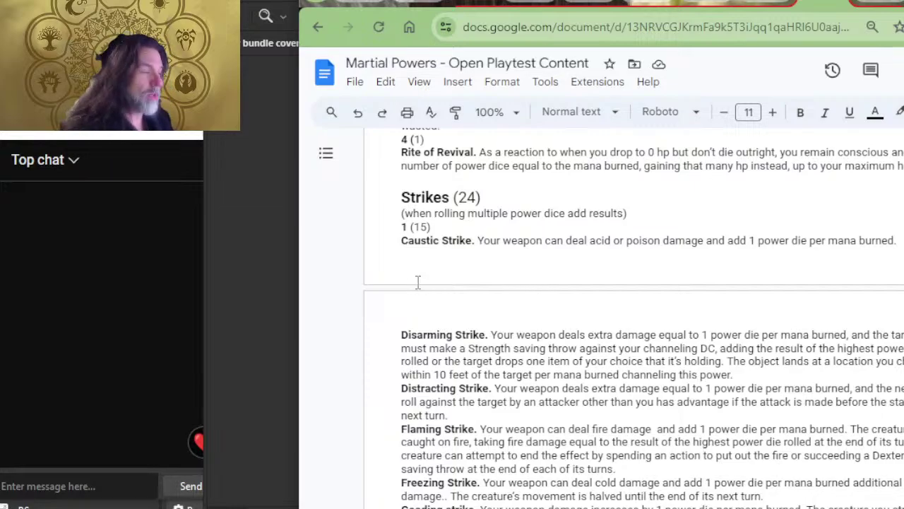
scroll(424, 353, "up", 10)
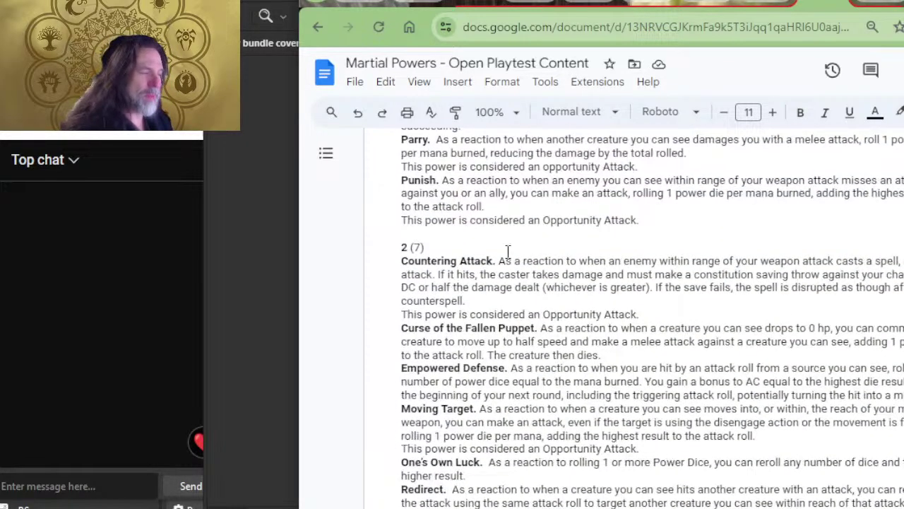
scroll(612, 287, "up", 6)
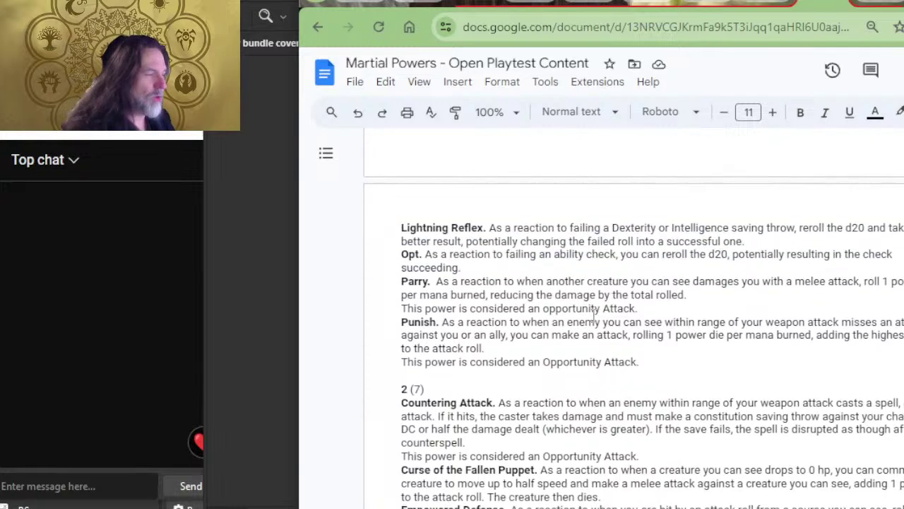
scroll(598, 316, "up", 12)
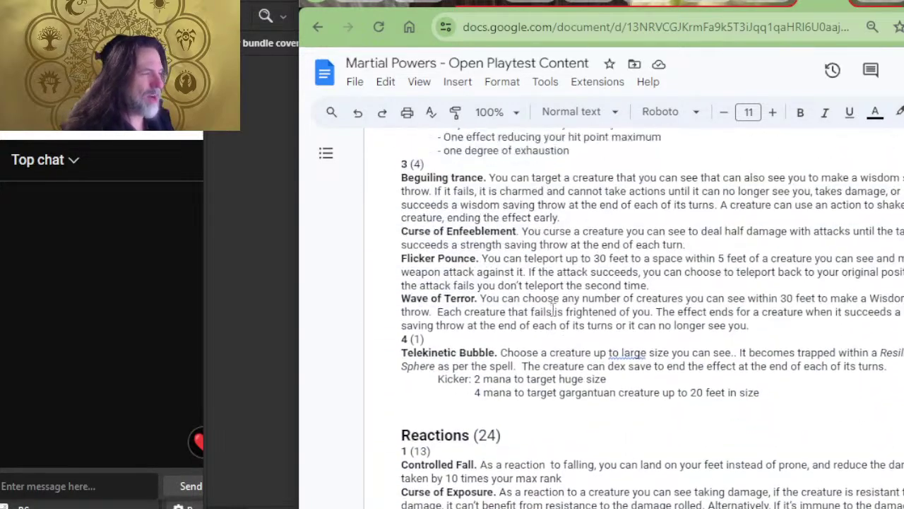
scroll(575, 301, "up", 2)
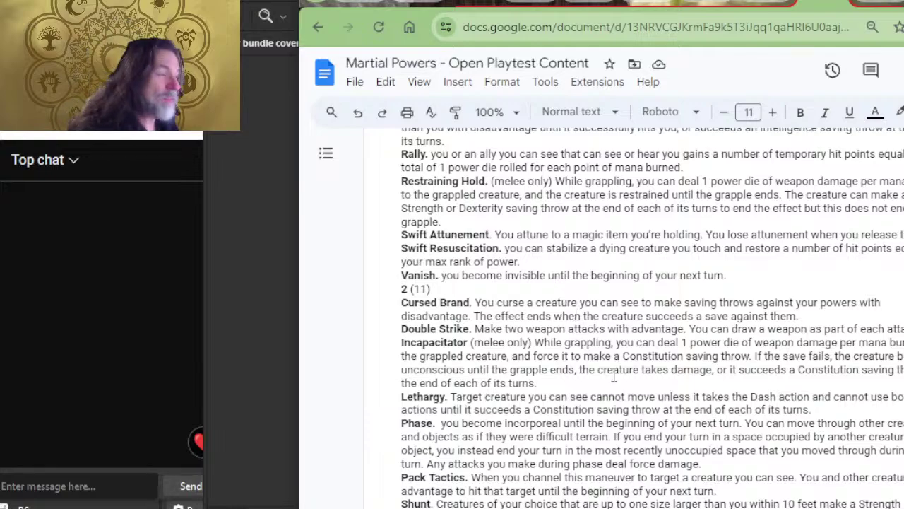
scroll(674, 393, "up", 2)
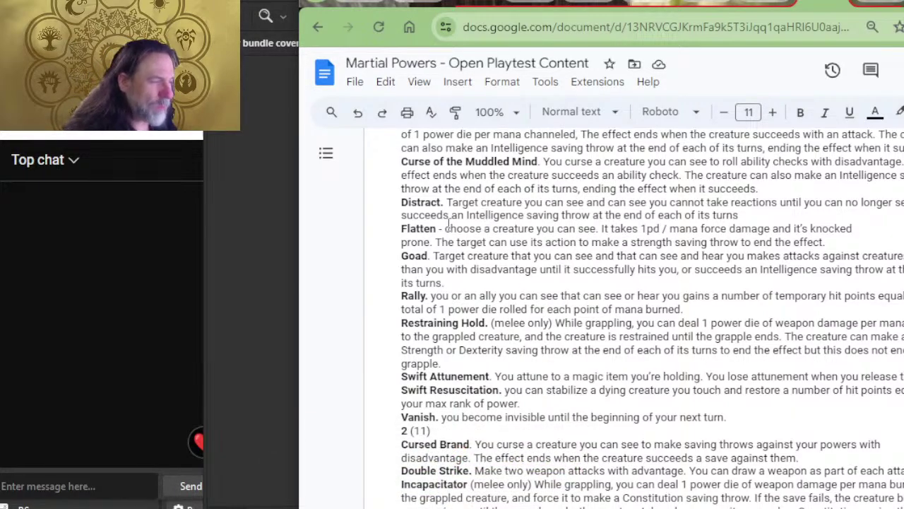
scroll(469, 240, "up", 3)
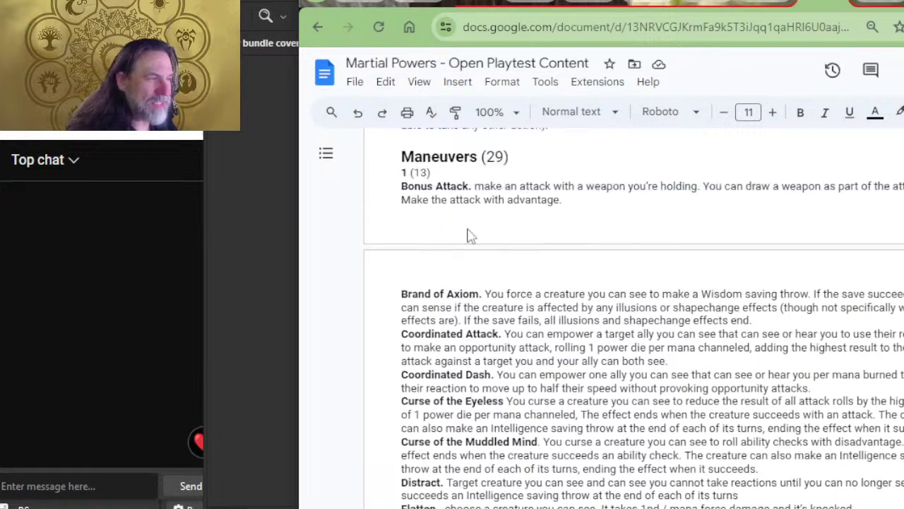
scroll(491, 236, "down", 1)
scroll(470, 234, "down", 1)
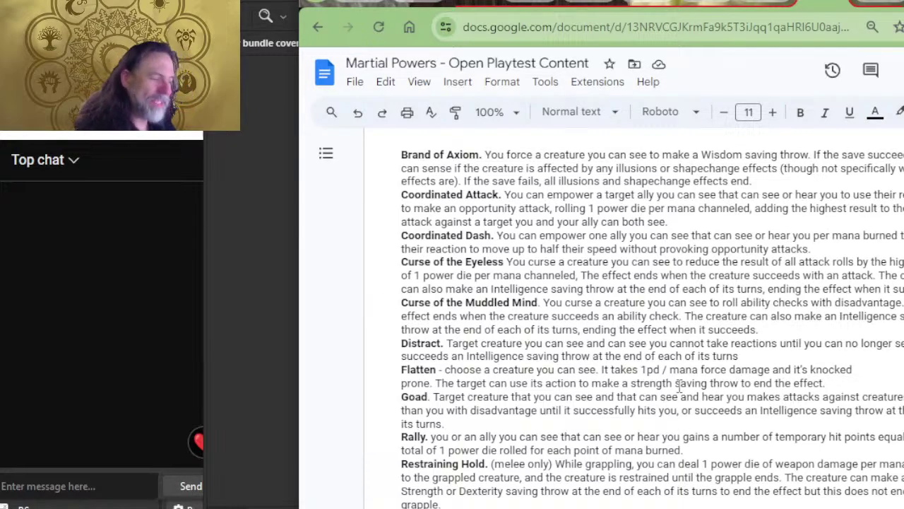
scroll(531, 383, "up", 4)
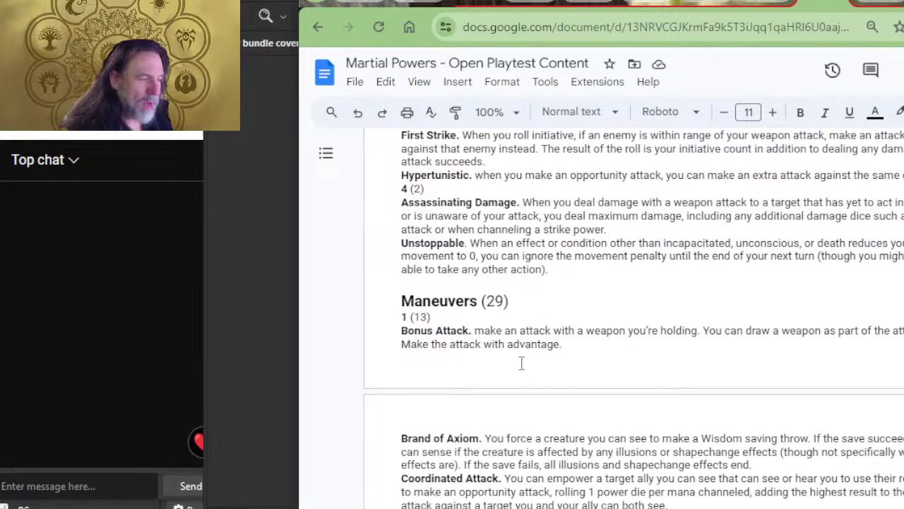
scroll(579, 384, "down", 4)
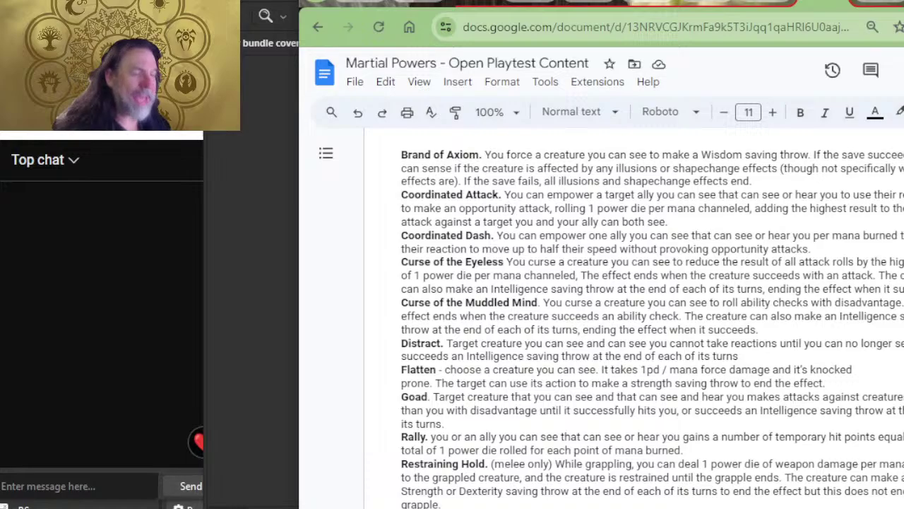
- Read down through Intimidating, Poisoning, Provoking and Tripping Strike with its exploit kicker
scroll(641, 433, "down", 10)
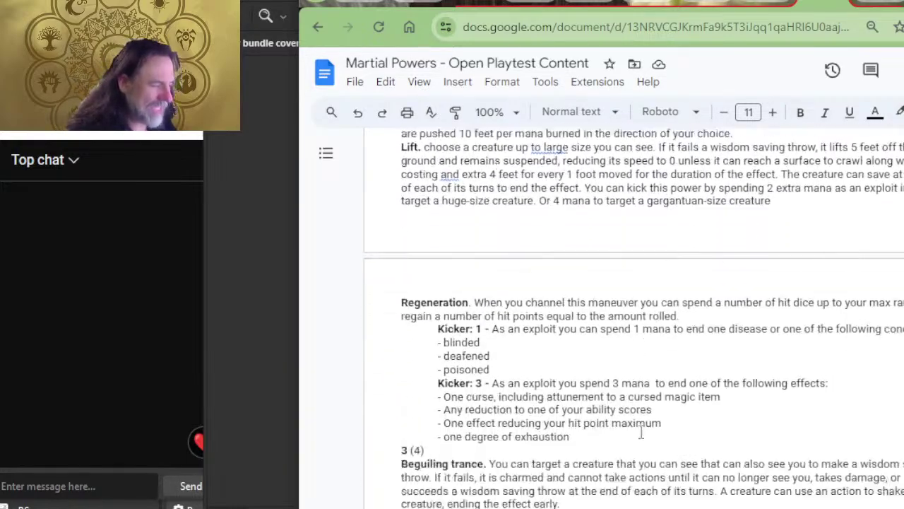
scroll(641, 432, "down", 8)
scroll(642, 432, "up", 1)
scroll(640, 432, "down", 10)
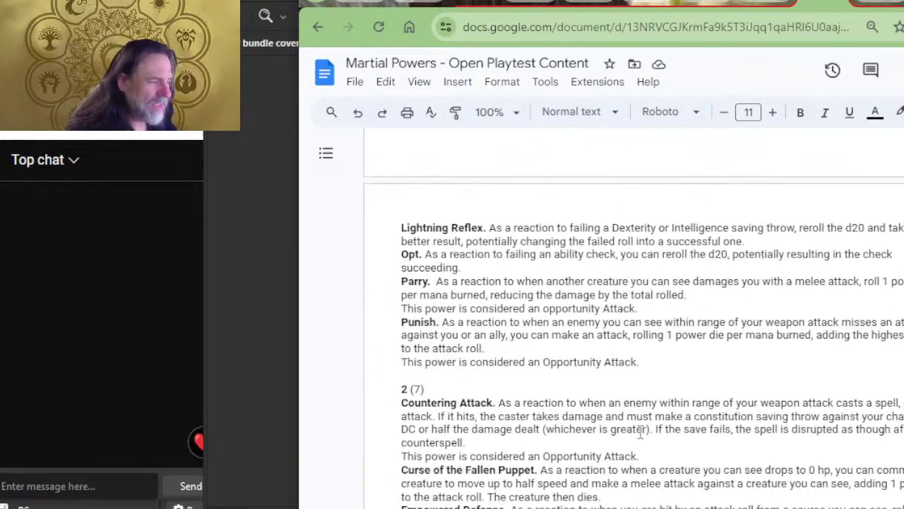
scroll(640, 432, "down", 8)
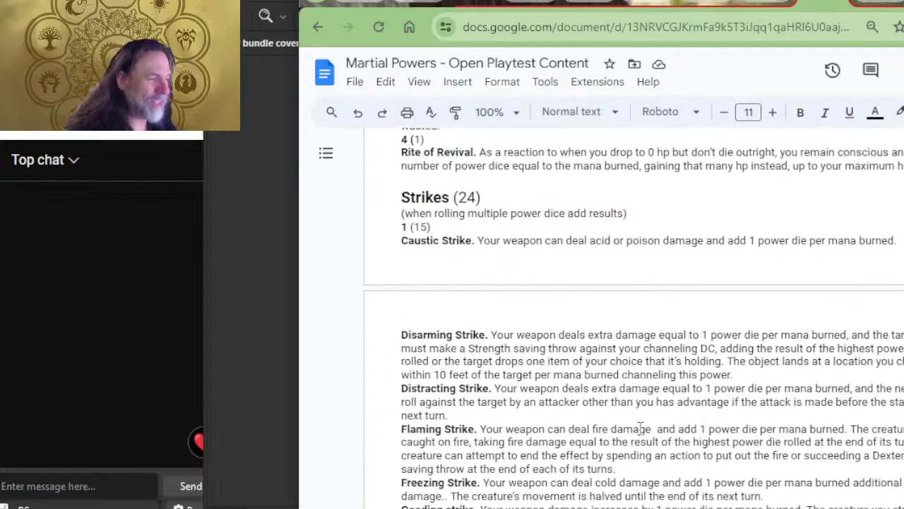
scroll(559, 355, "down", 2)
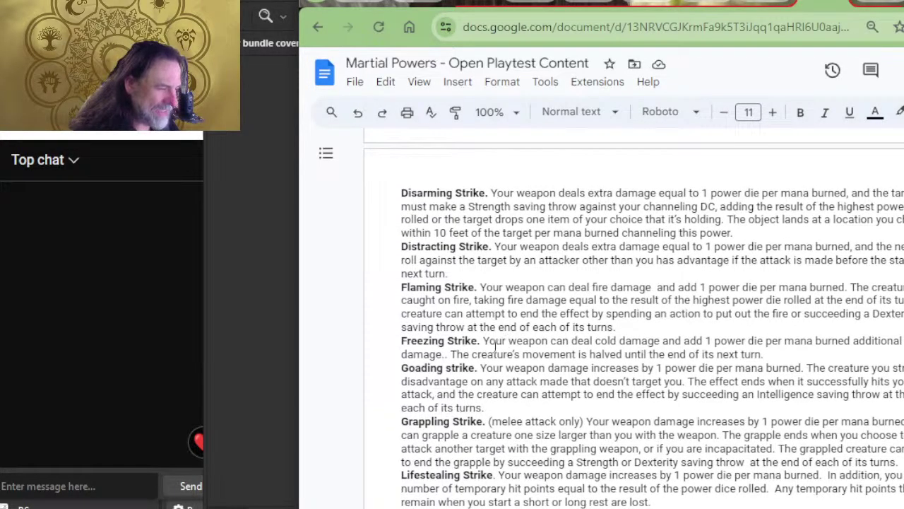
scroll(518, 407, "down", 2)
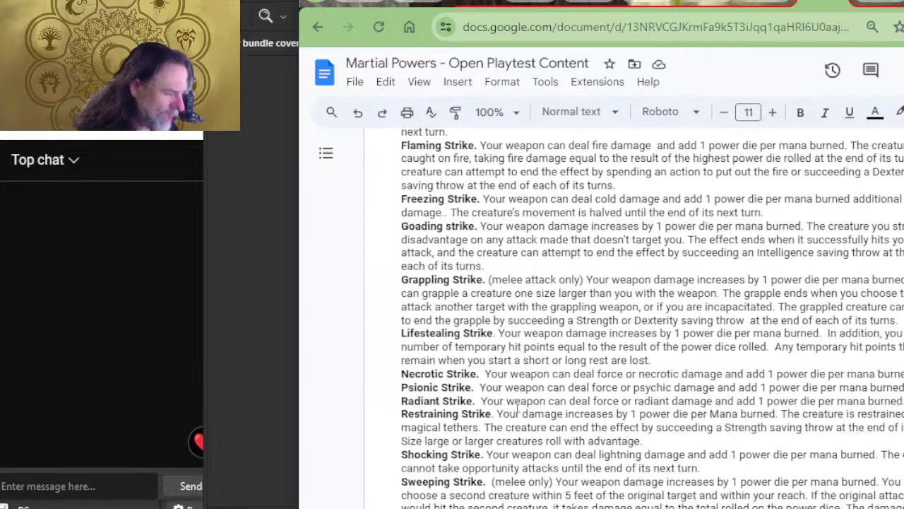
scroll(537, 409, "up", 2)
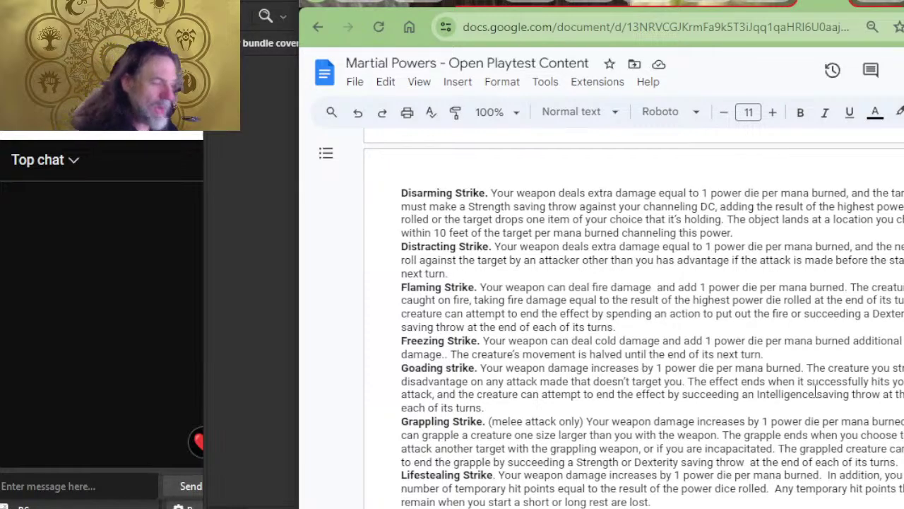
scroll(509, 321, "down", 2)
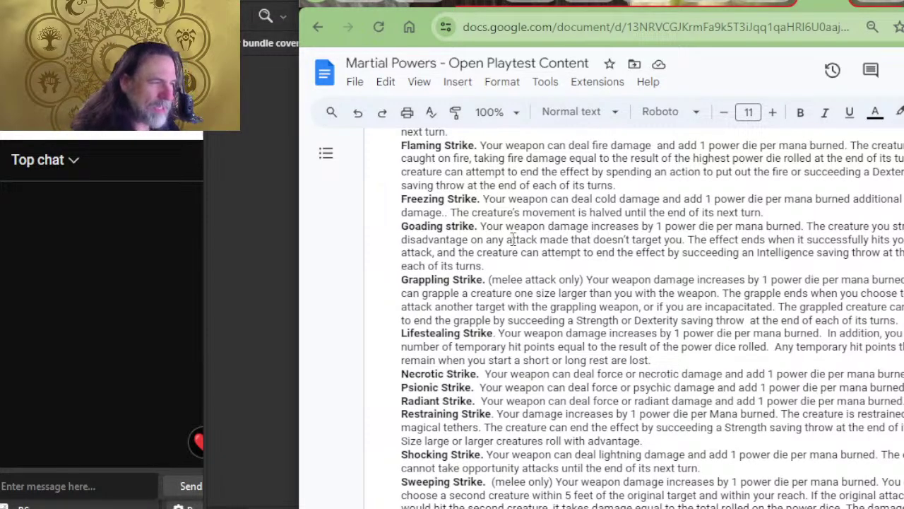
scroll(514, 240, "down", 4)
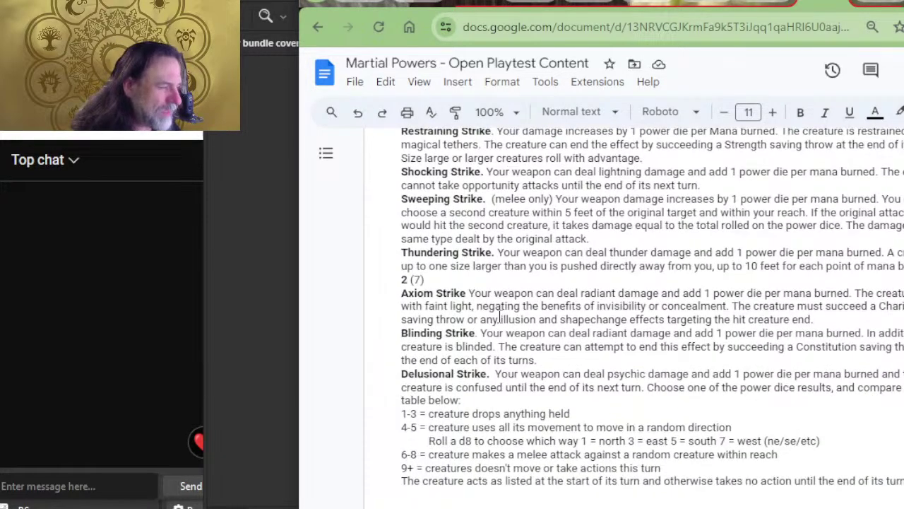
scroll(501, 313, "down", 4)
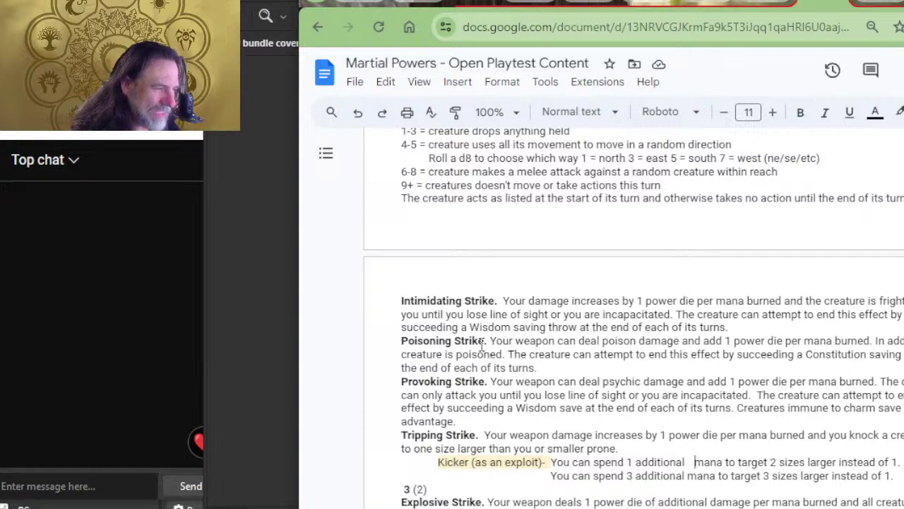
- Scroll up to DISCIPLINES and the level 1 Exploits, from Bait and Switch to Overrun
scroll(495, 346, "down", 2)
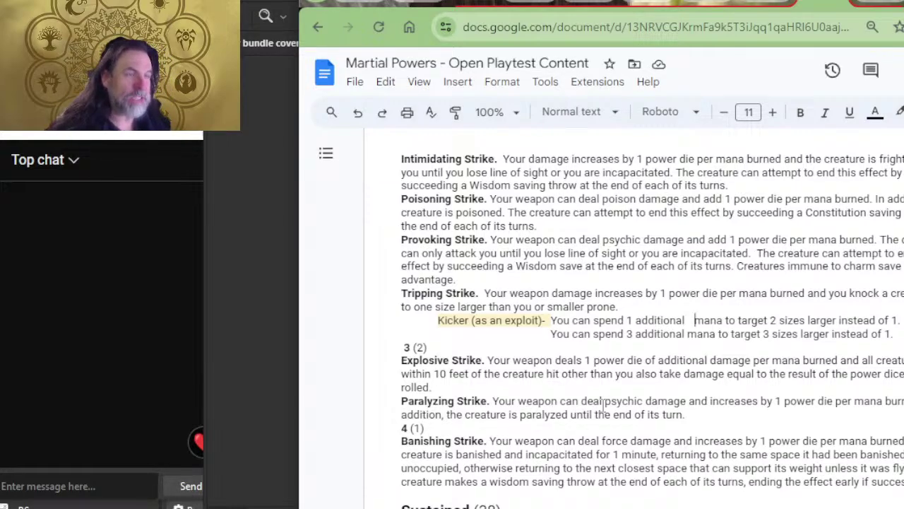
scroll(820, 396, "up", 15)
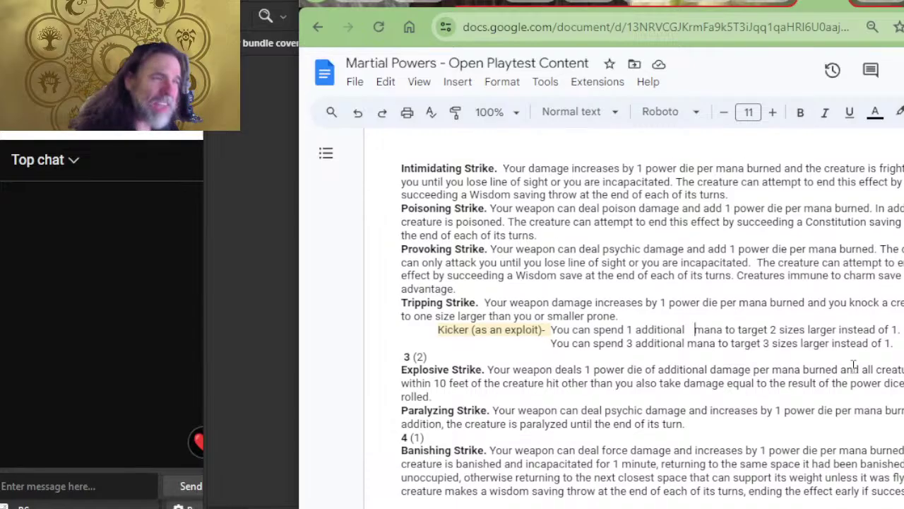
scroll(818, 401, "up", 15)
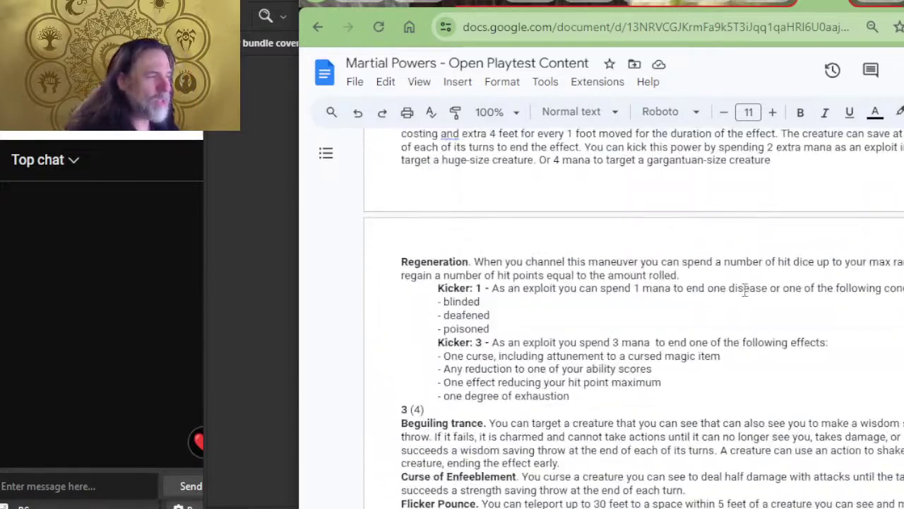
scroll(690, 364, "up", 15)
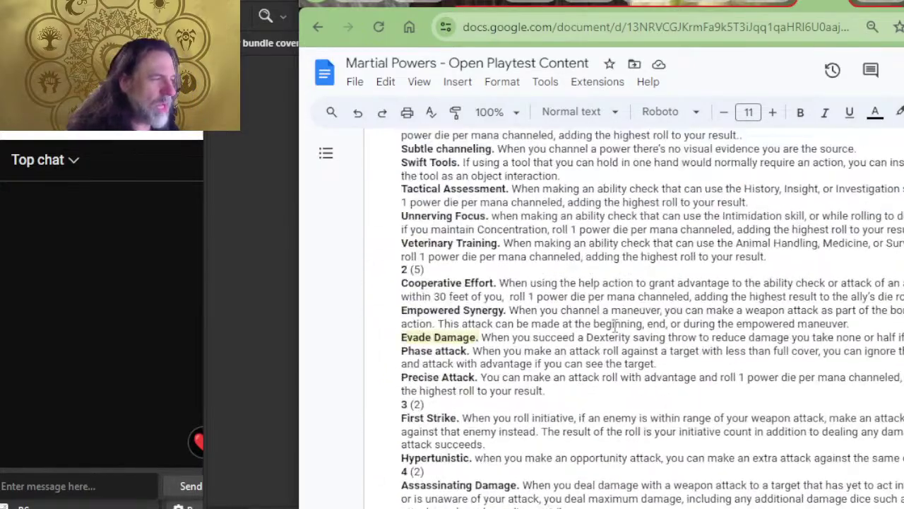
scroll(541, 344, "up", 4)
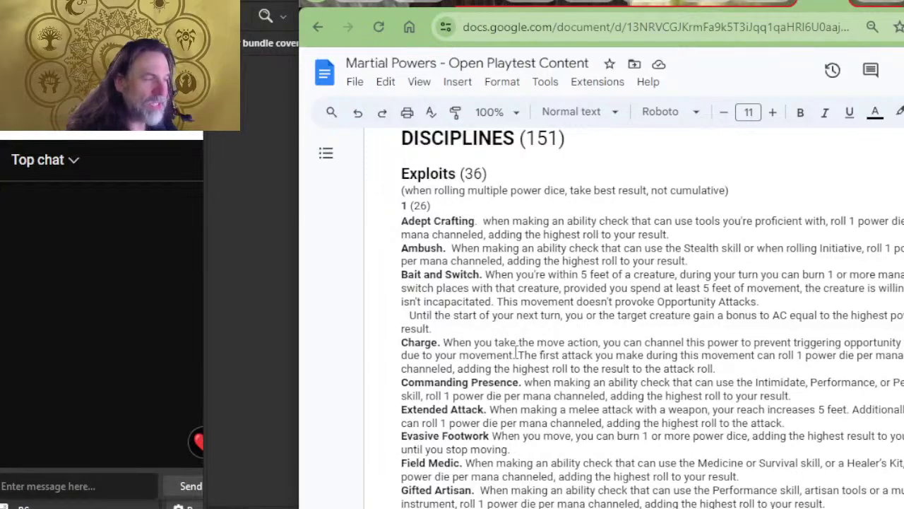
scroll(541, 344, "down", 2)
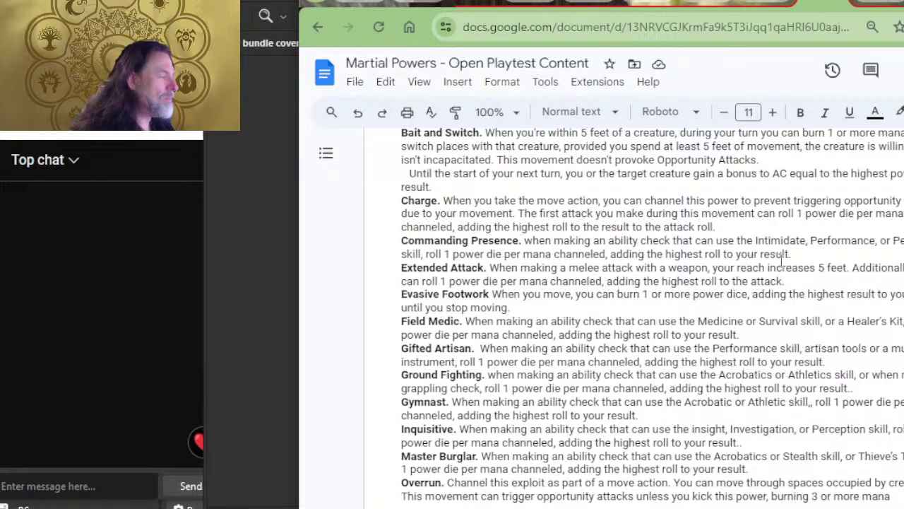
- Scroll past Sharpshooter into META-POWER FEATS, reading Cannibalizing Power through Power Initiate
scroll(713, 289, "down", 3)
scroll(712, 301, "down", 15)
scroll(712, 300, "up", 6)
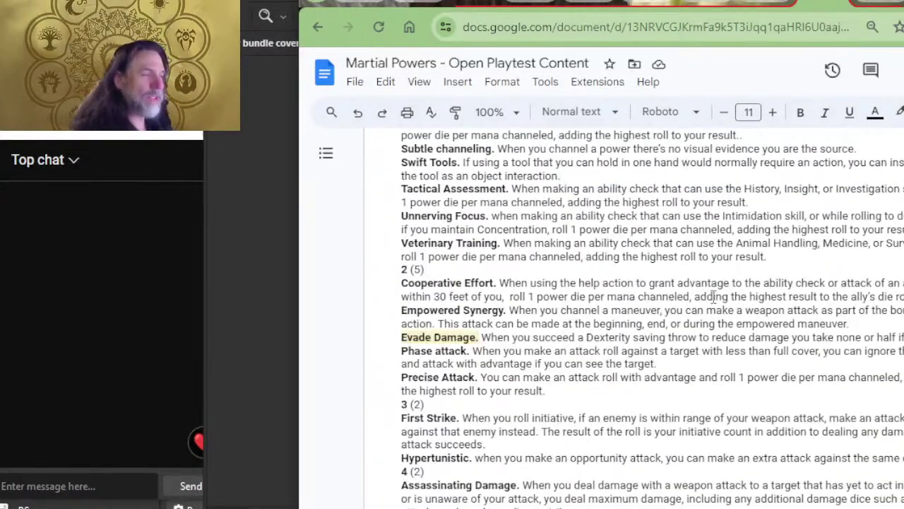
scroll(713, 300, "down", 6)
scroll(737, 260, "down", 20)
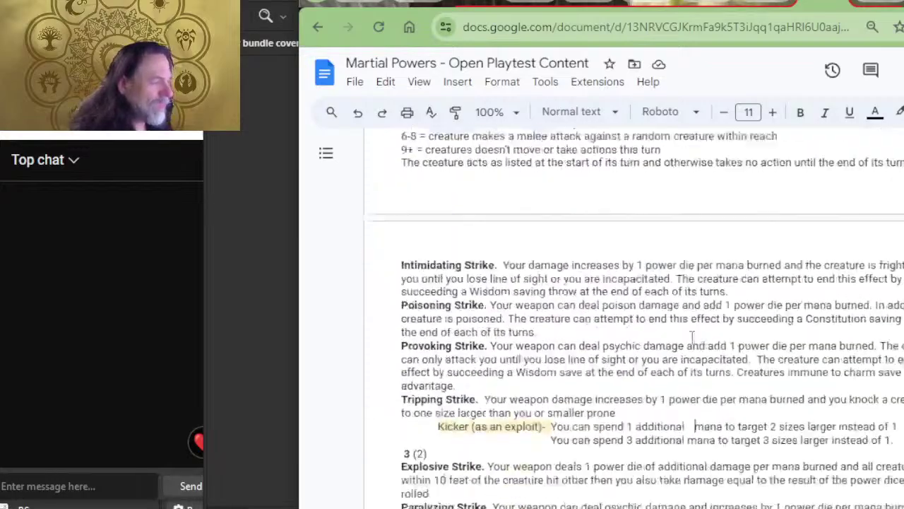
scroll(713, 332, "up", 20)
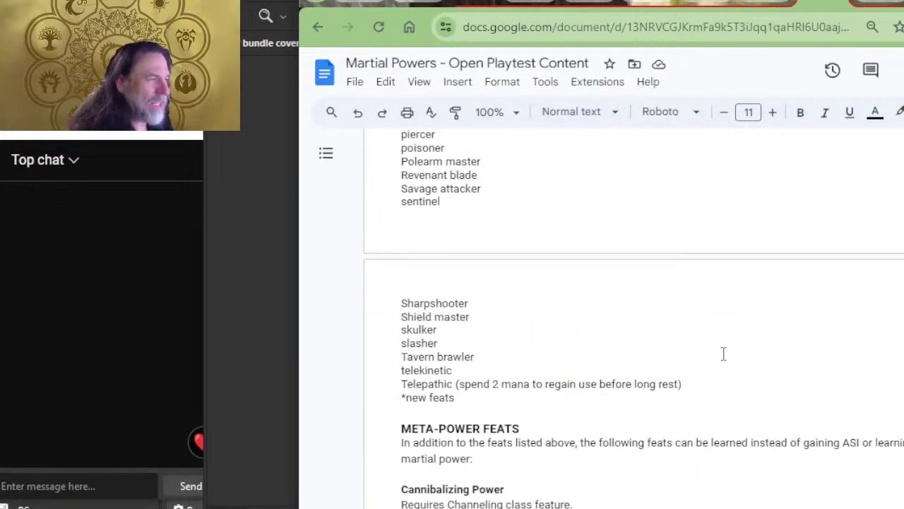
scroll(490, 332, "down", 4)
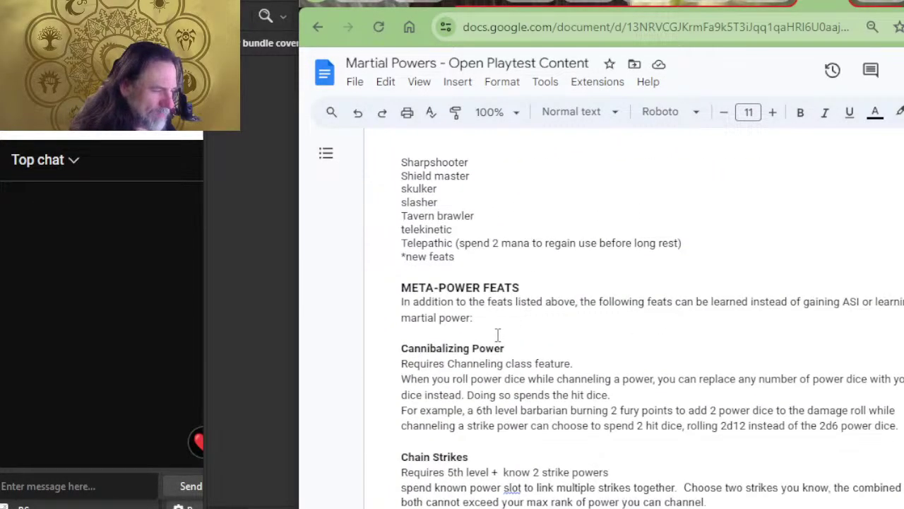
scroll(541, 367, "down", 4)
scroll(530, 367, "down", 2)
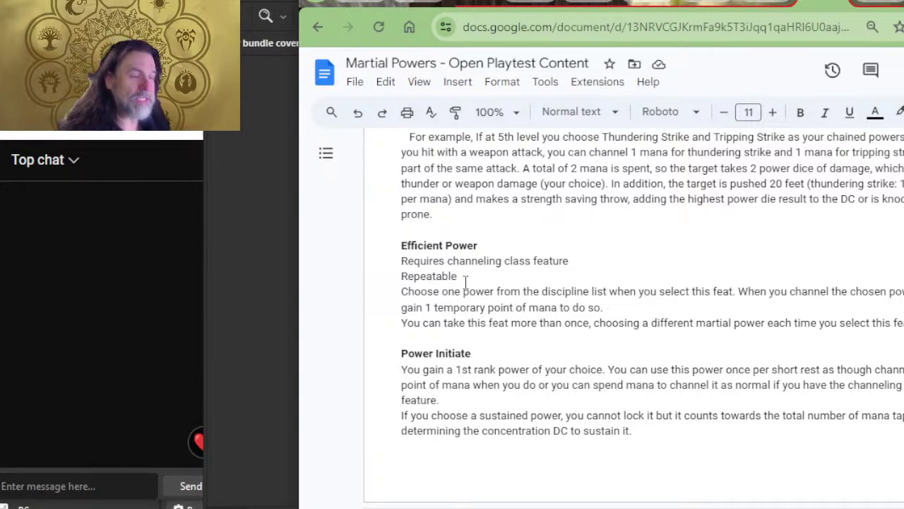
- Scroll up through the Way of Mercy and Whirlwind sections
scroll(511, 332, "up", 20)
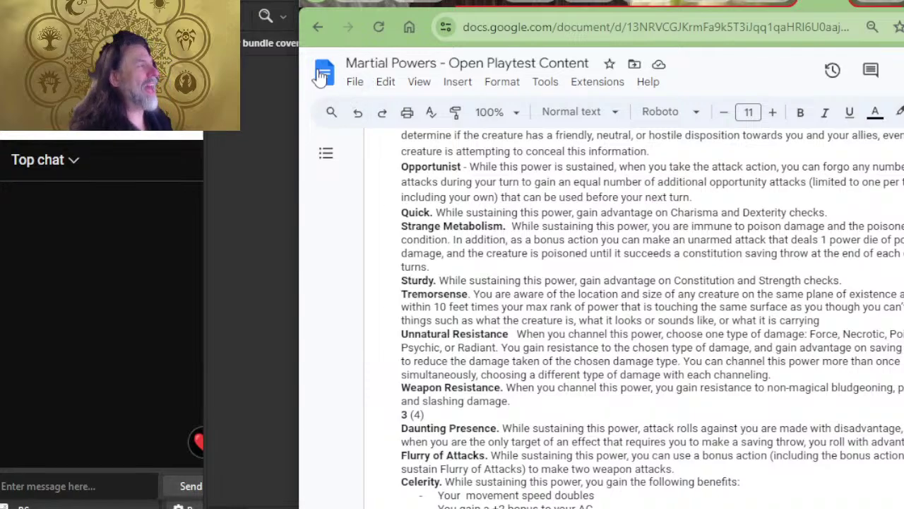
scroll(600, 318, "up", 15)
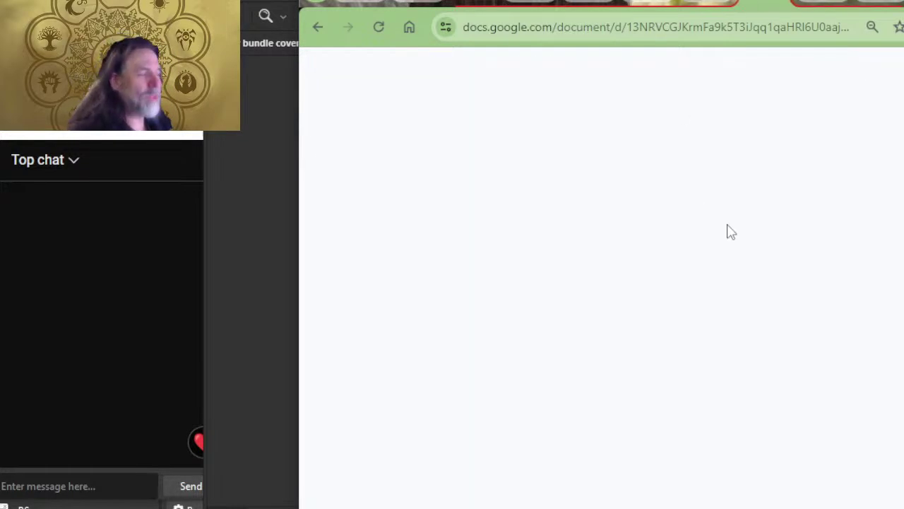
scroll(509, 295, "up", 4)
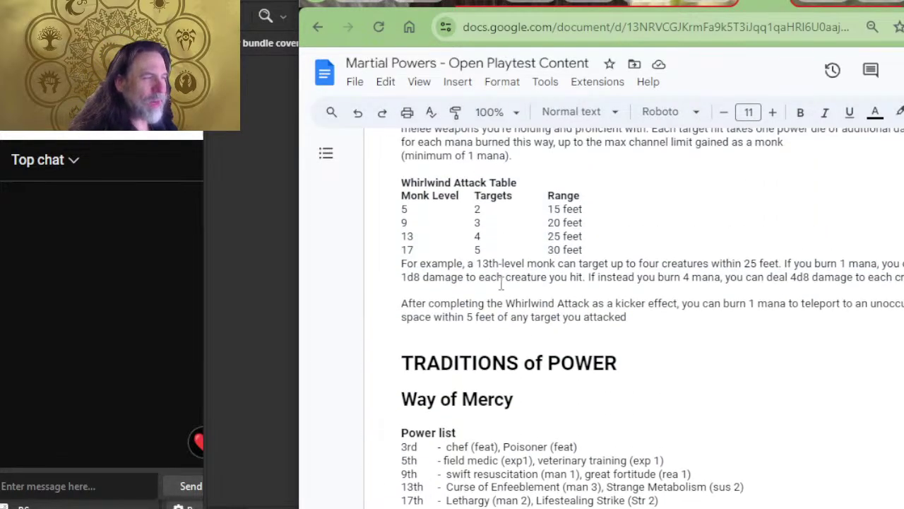
scroll(518, 308, "down", 2)
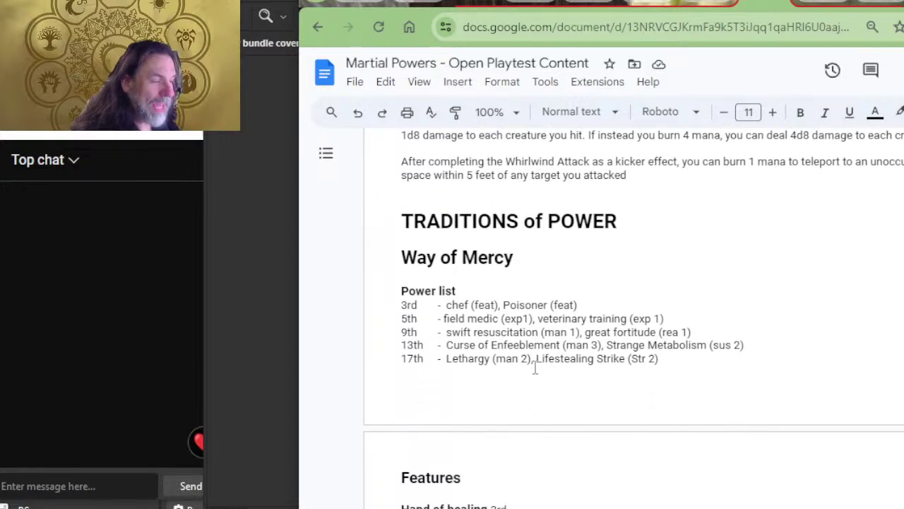
scroll(529, 297, "down", 6)
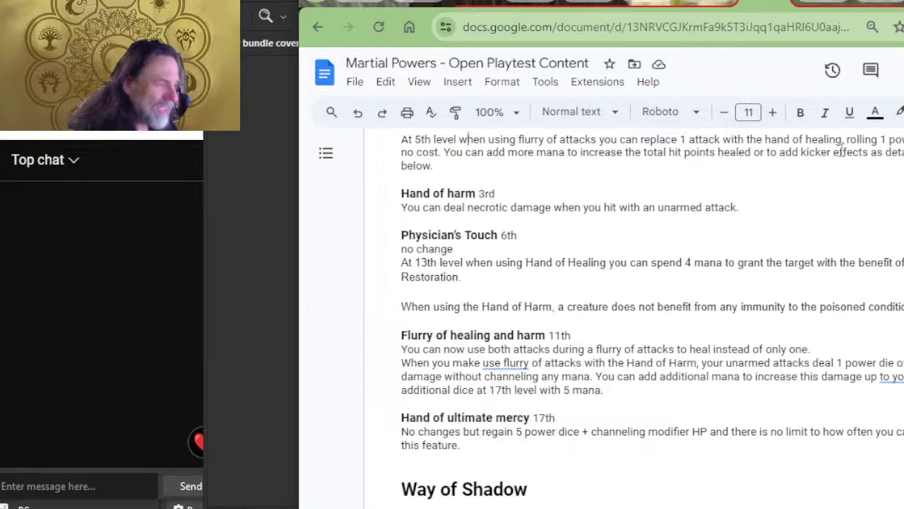
scroll(669, 176, "up", 2)
scroll(669, 195, "up", 10)
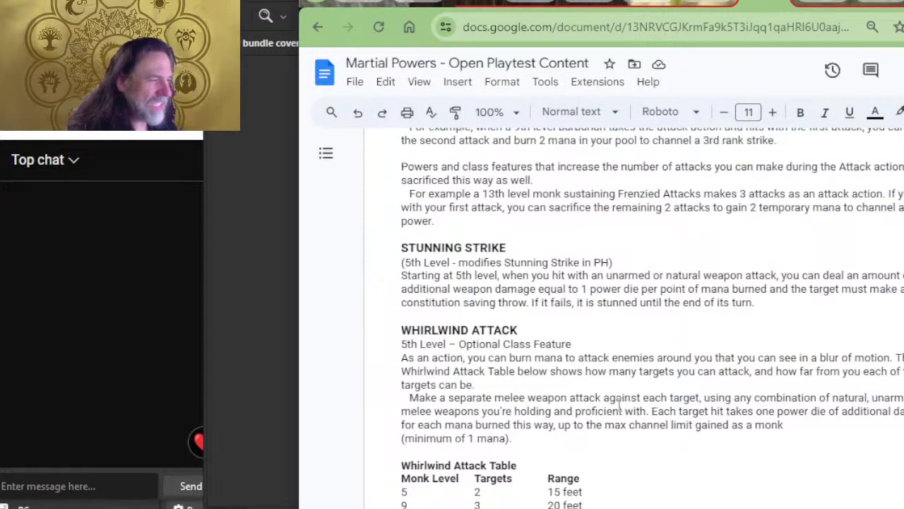
scroll(619, 402, "up", 10)
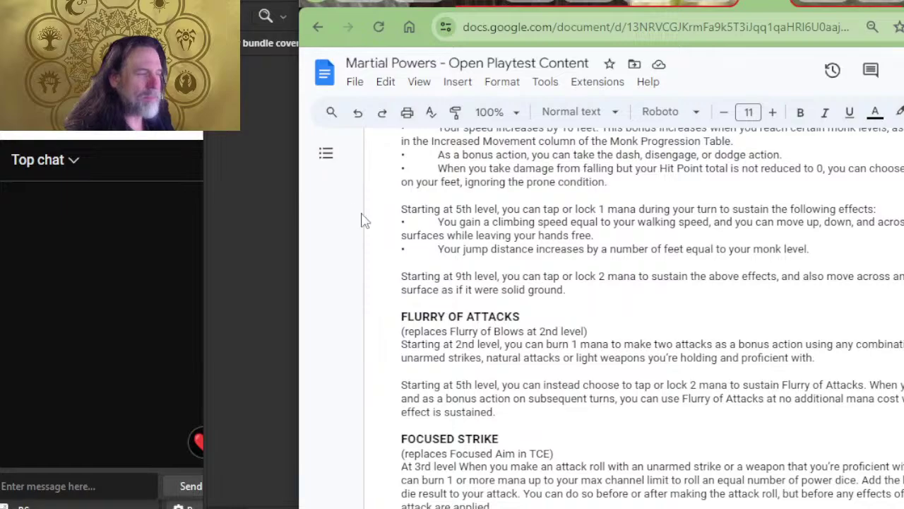
- Widen the document window, reset zoom to 100%, and reach Martial Power Features
left_click_drag(297, 196, 228, 174)
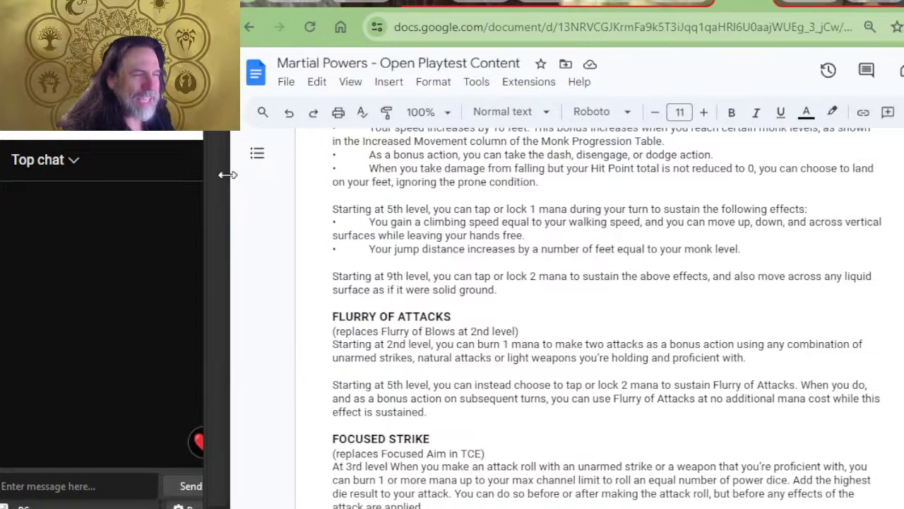
key("ctrl+plus")
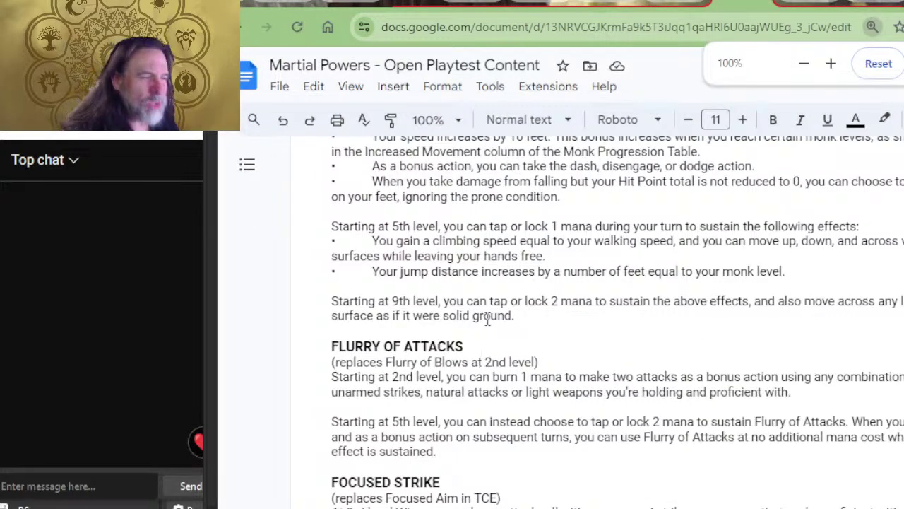
scroll(494, 315, "up", 10)
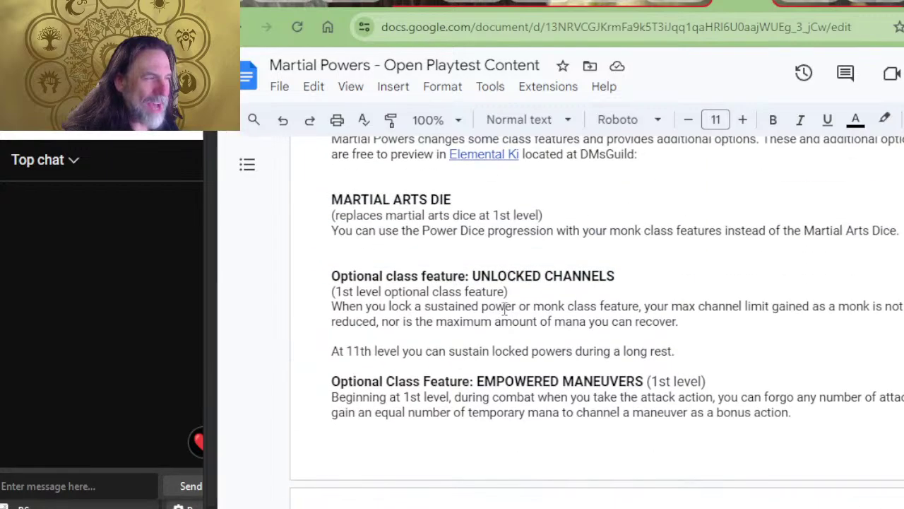
scroll(506, 311, "up", 2)
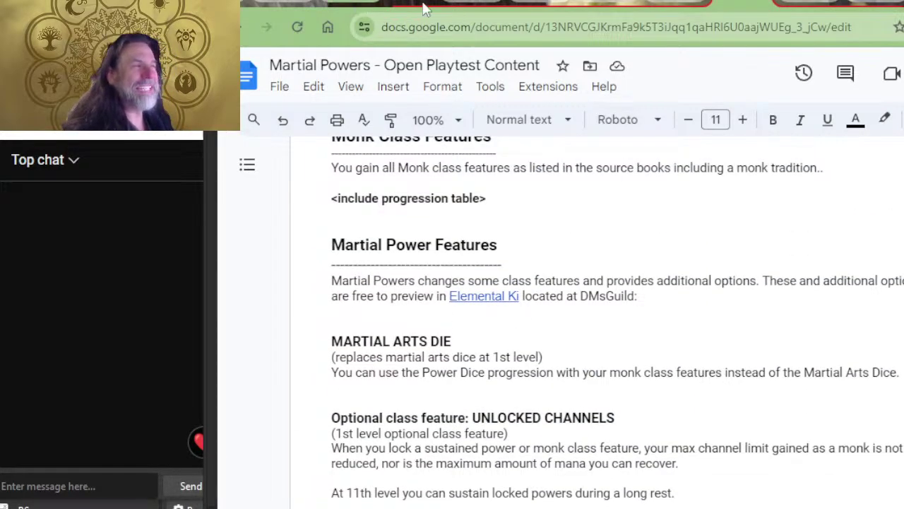
- Go back to the spell point bundle page and open the Elemental Ki full-size sample
left_click(466, 6)
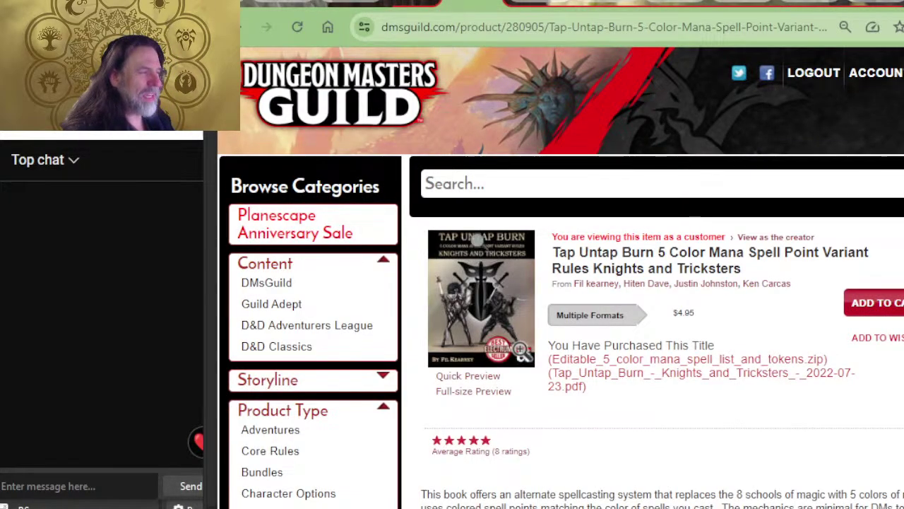
key("alt+Left")
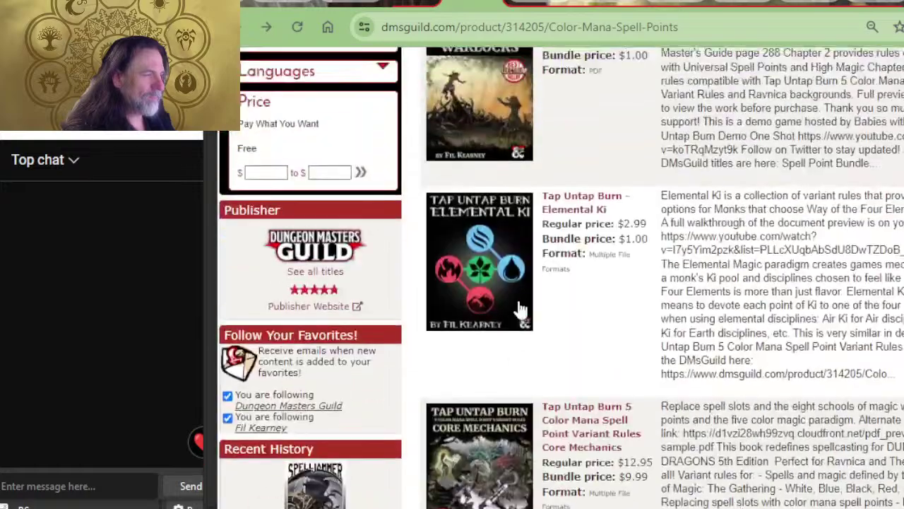
left_click(514, 295)
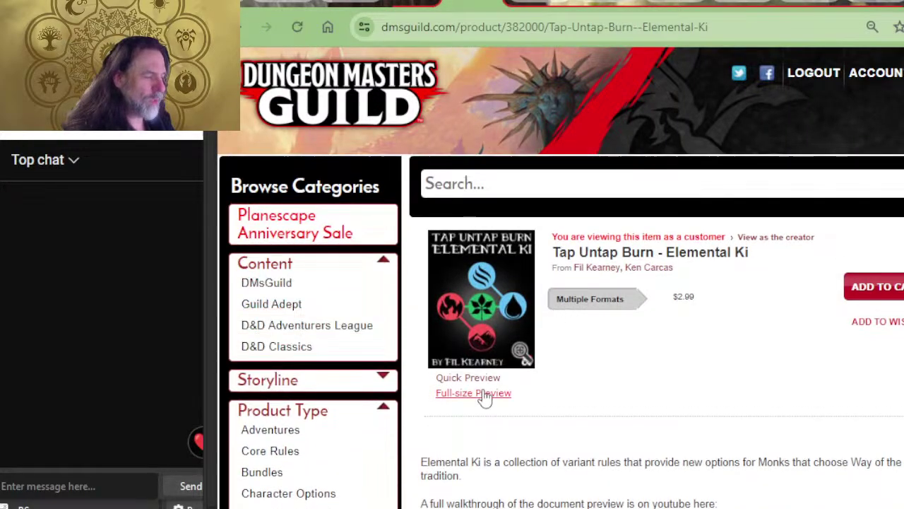
left_click(469, 396)
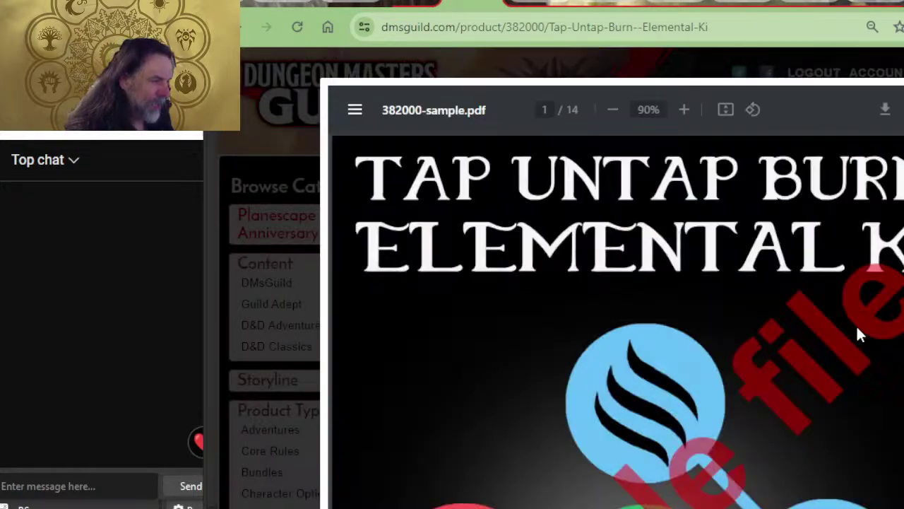
- Scroll the Elemental Ki sample to page 3's disciplines table with ki costs and elements
scroll(704, 322, "down", 2)
scroll(703, 324, "down", 10)
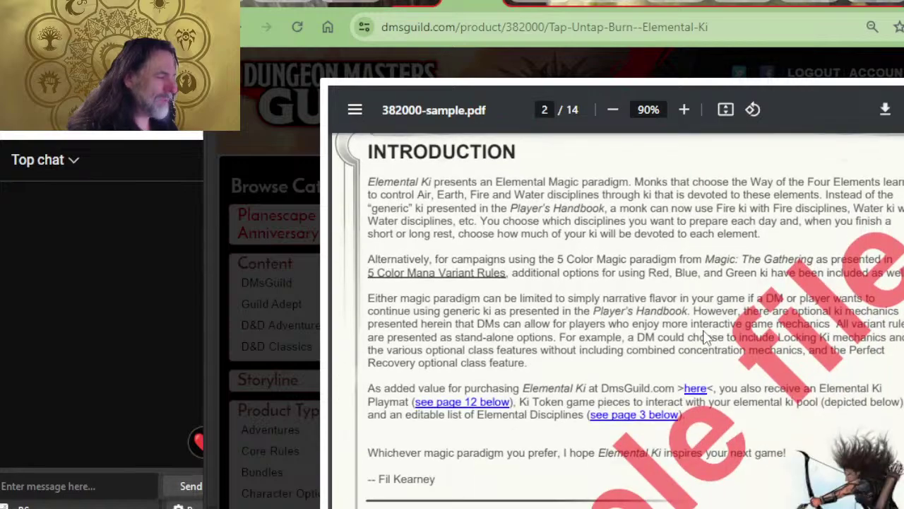
scroll(679, 364, "up", 8)
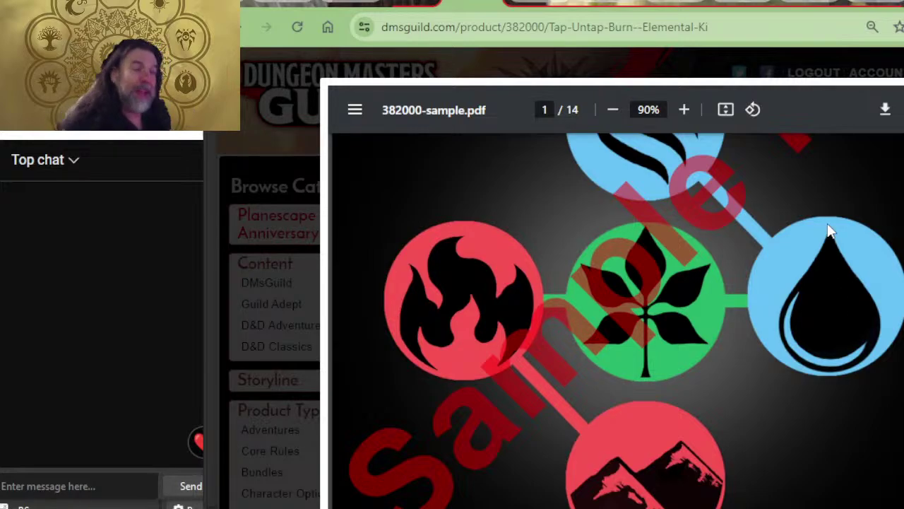
scroll(817, 228, "up", 3)
scroll(643, 297, "down", 5)
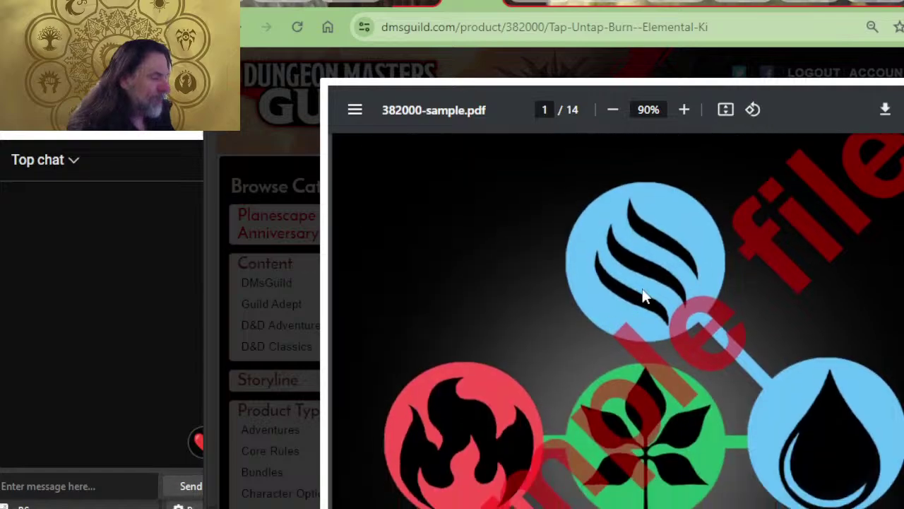
scroll(594, 367, "up", 2)
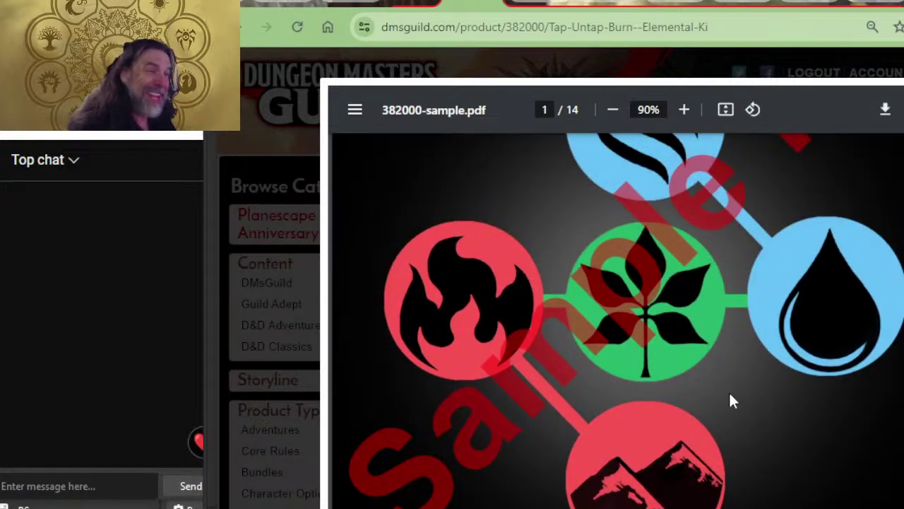
scroll(698, 373, "down", 8)
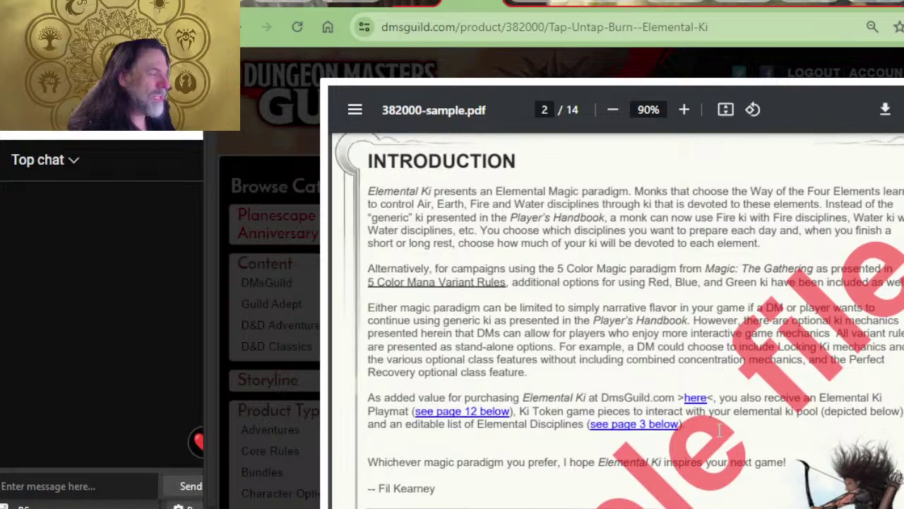
scroll(721, 420, "up", 5)
scroll(725, 421, "up", 2)
scroll(662, 375, "down", 10)
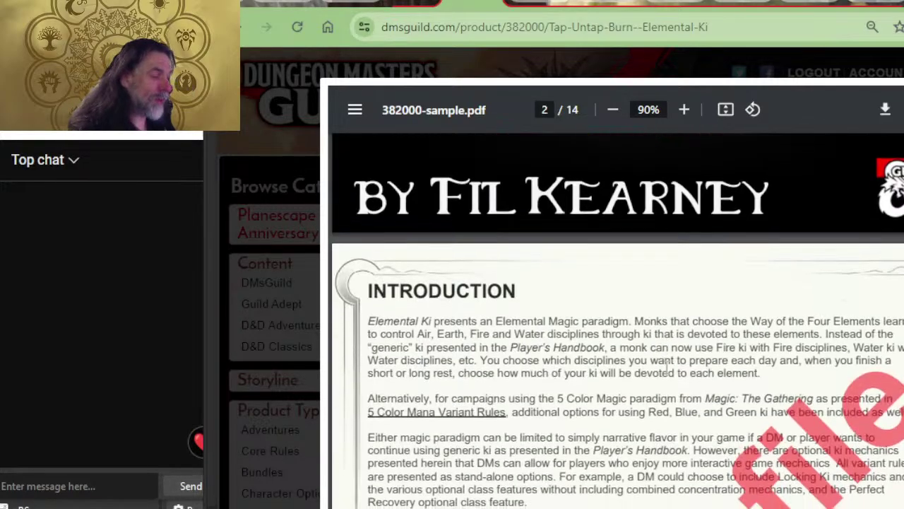
scroll(680, 379, "down", 8)
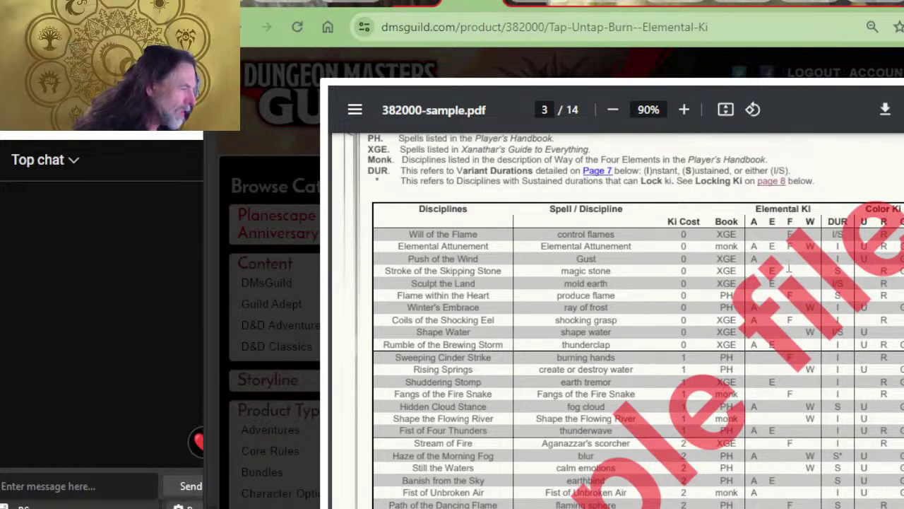
- View the Elemental Disciplines table in the Elemental Ki sample at 141%, then return to the Martial Powers doc
scroll(763, 318, "down", 2)
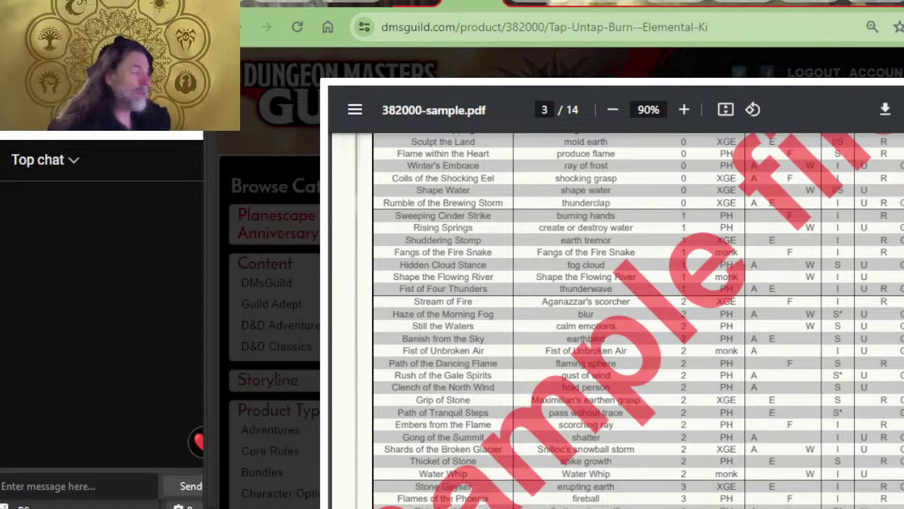
scroll(899, 241, "up", 5)
scroll(894, 286, "down", 1)
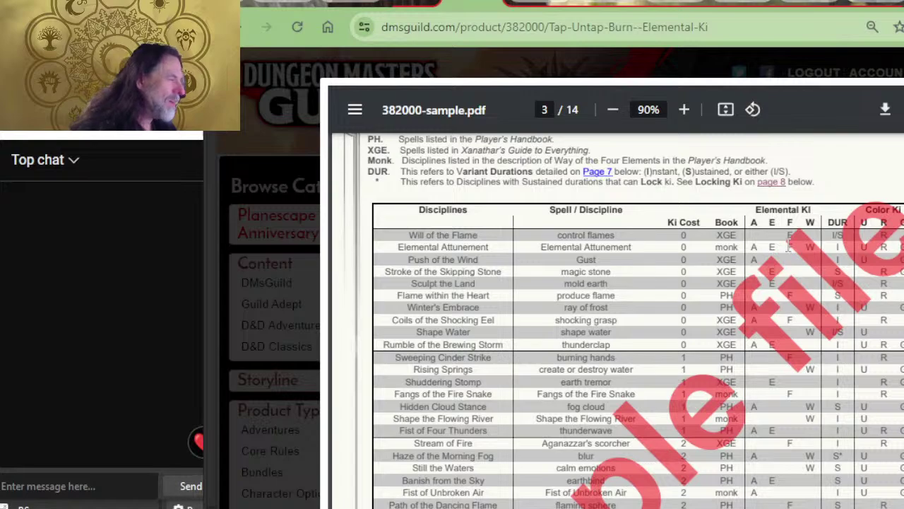
scroll(789, 246, "down", 2)
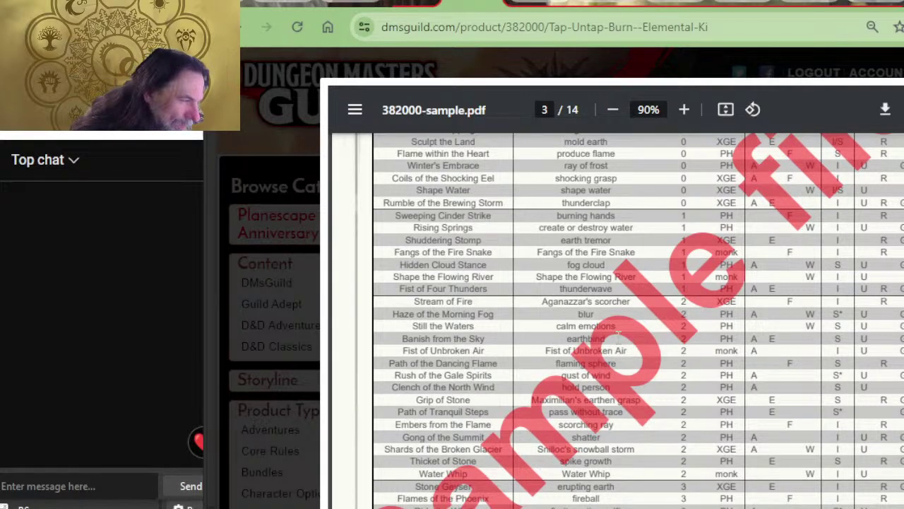
scroll(618, 337, "up", 5)
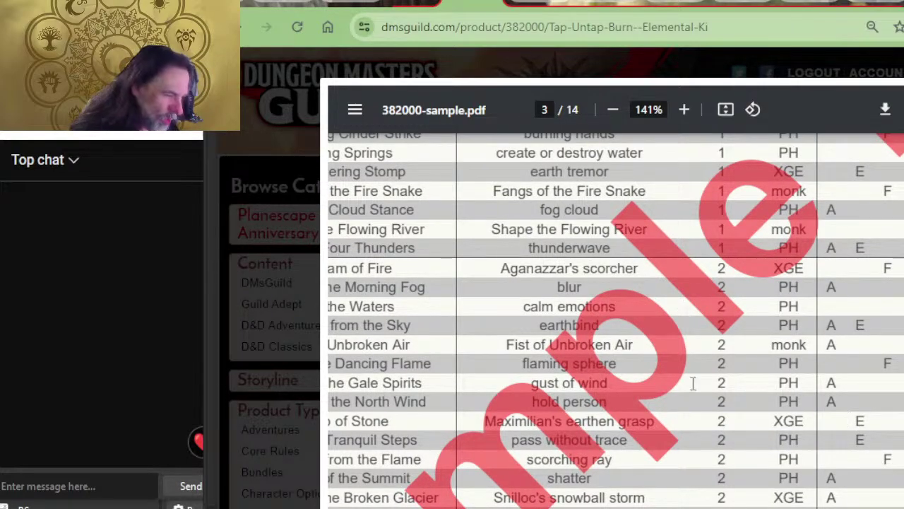
scroll(691, 374, "down", 2)
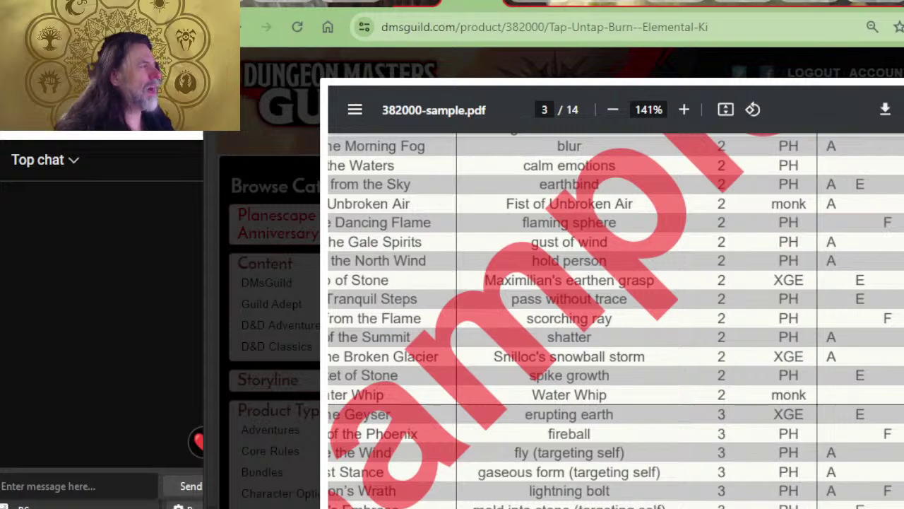
left_click(743, 1)
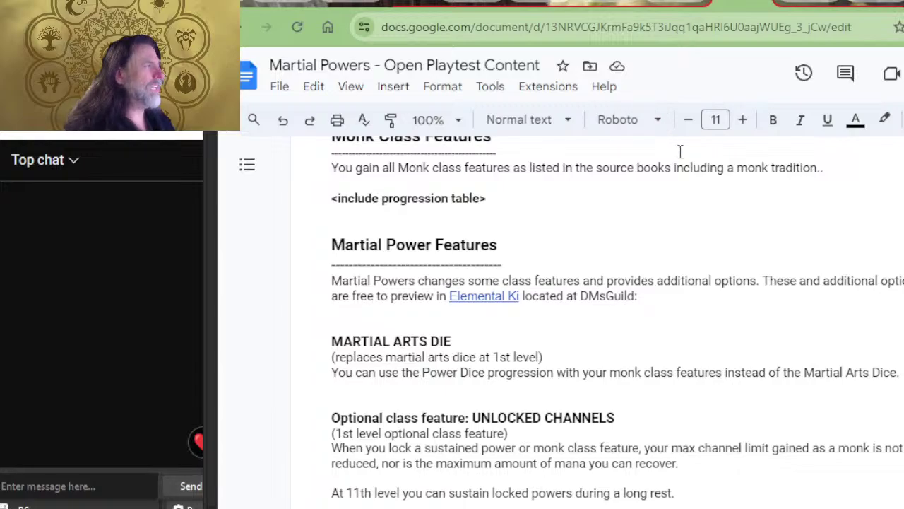
scroll(487, 182, "down", 15)
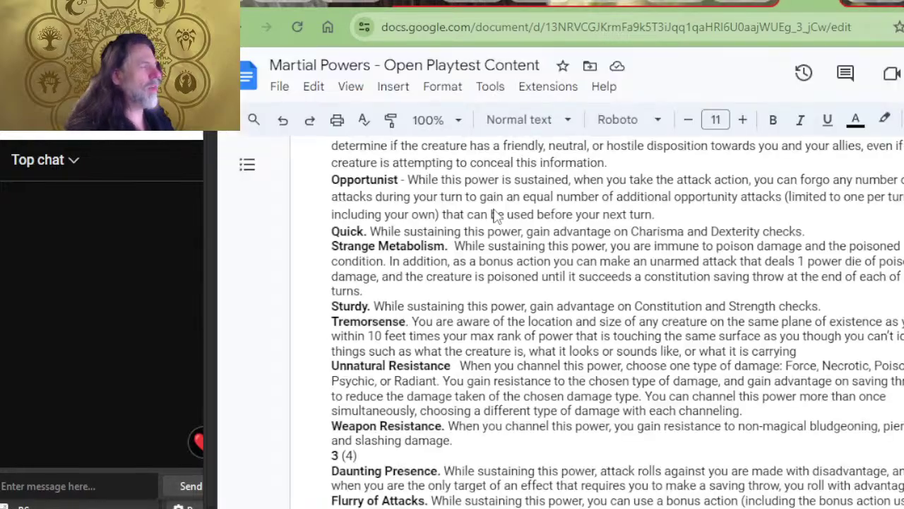
scroll(480, 270, "down", 5)
scroll(488, 283, "up", 20)
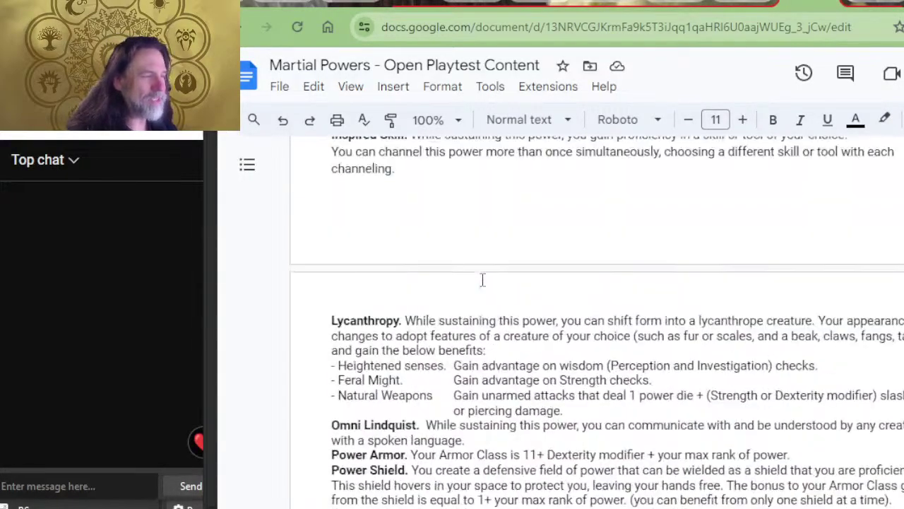
scroll(500, 300, "up", 20)
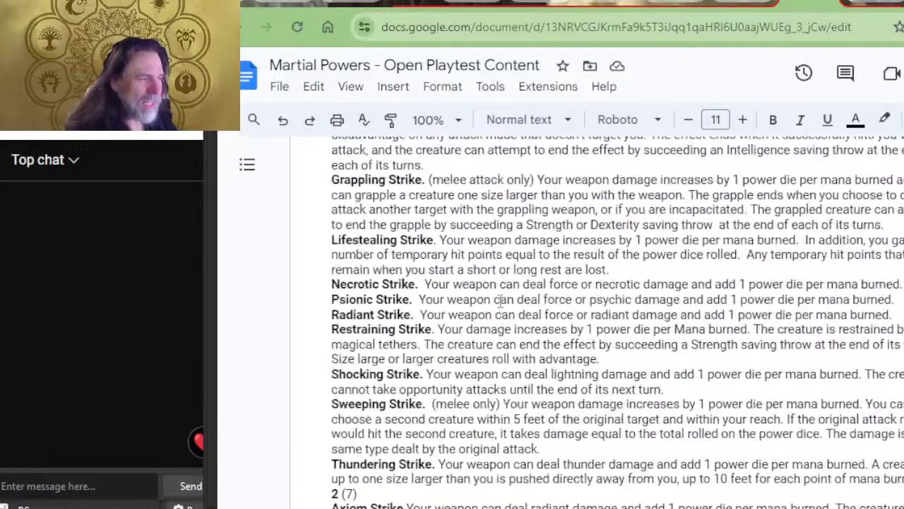
scroll(500, 300, "up", 20)
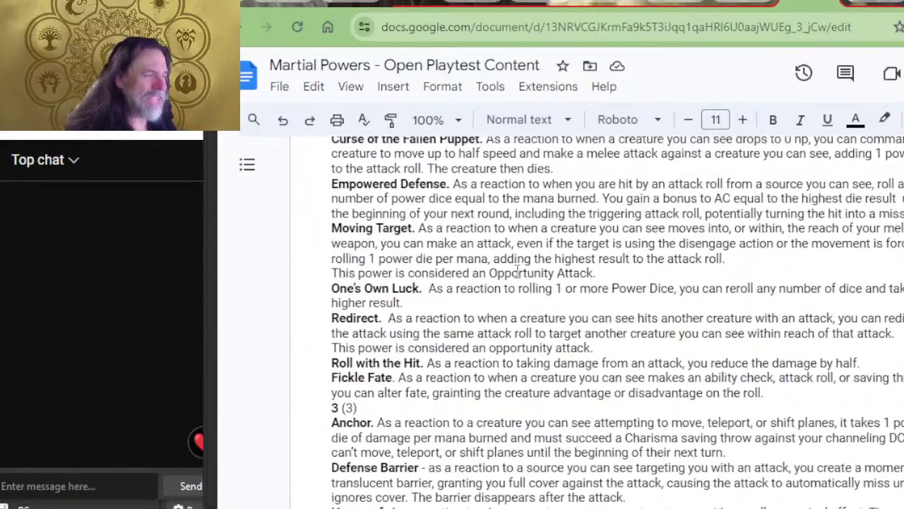
scroll(530, 297, "up", 20)
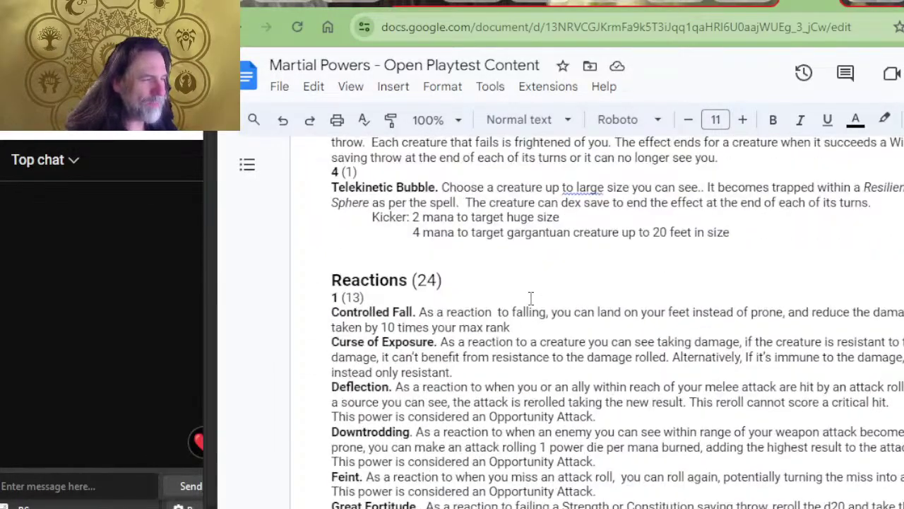
scroll(531, 300, "up", 20)
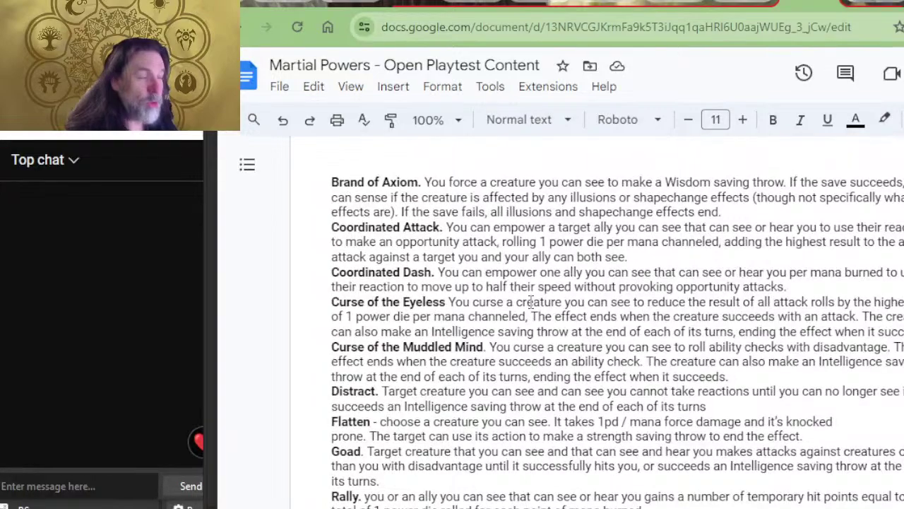
scroll(533, 303, "down", 2)
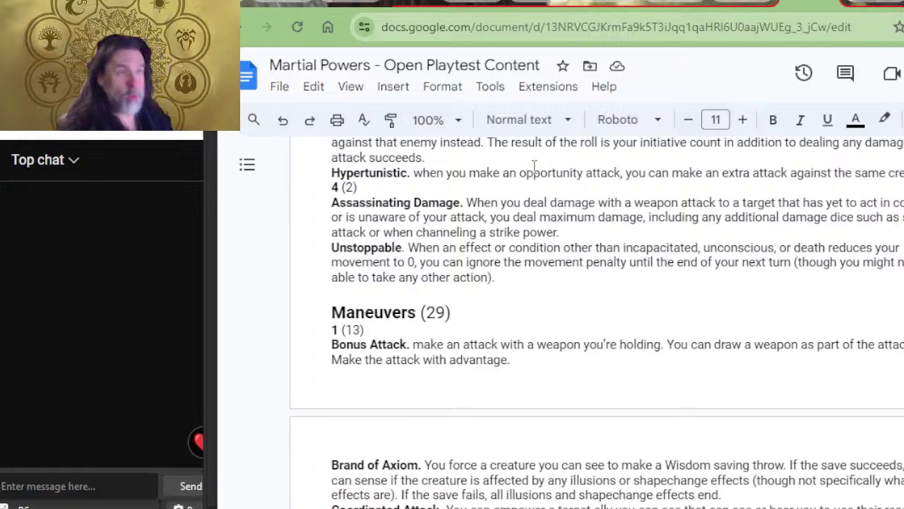
scroll(557, 183, "down", 20)
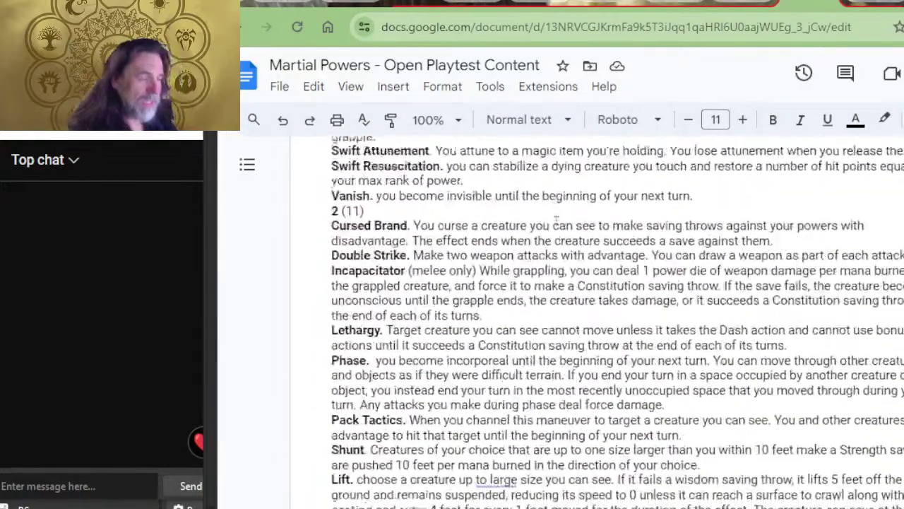
scroll(557, 226, "down", 2)
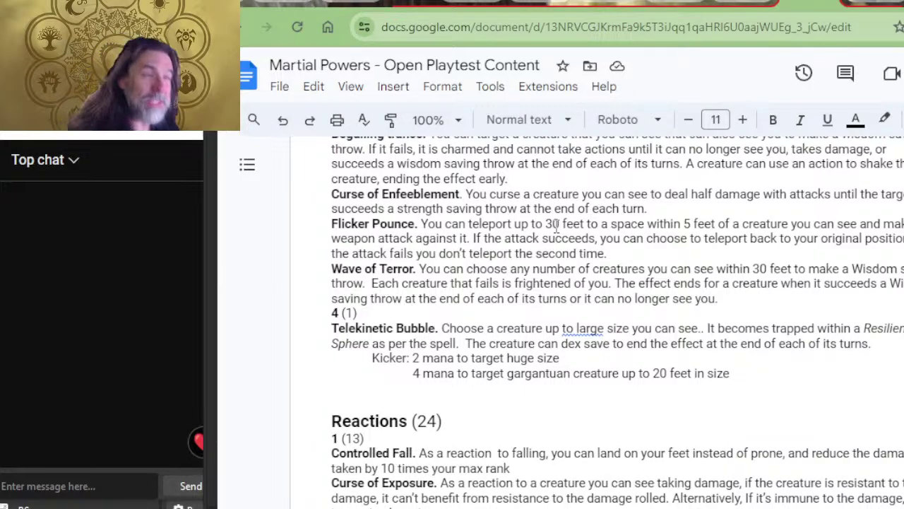
scroll(579, 212, "down", 3)
scroll(668, 254, "down", 3)
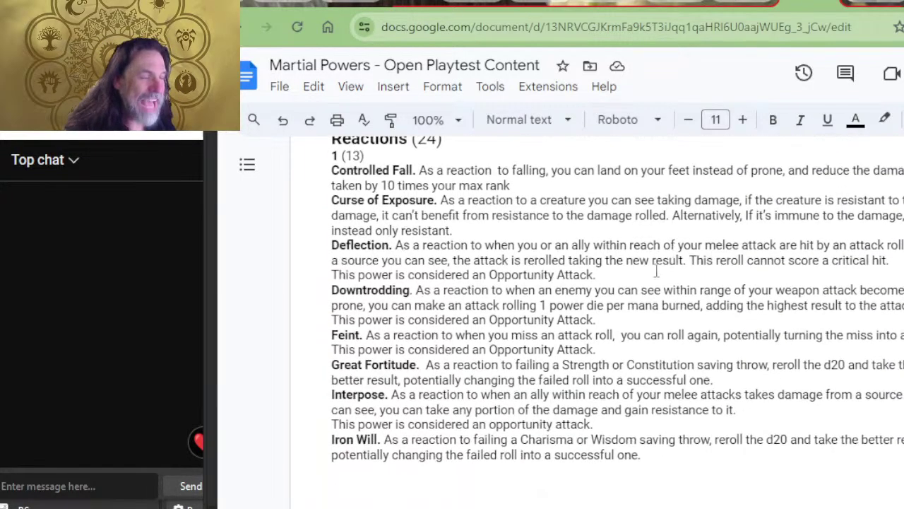
scroll(636, 283, "down", 20)
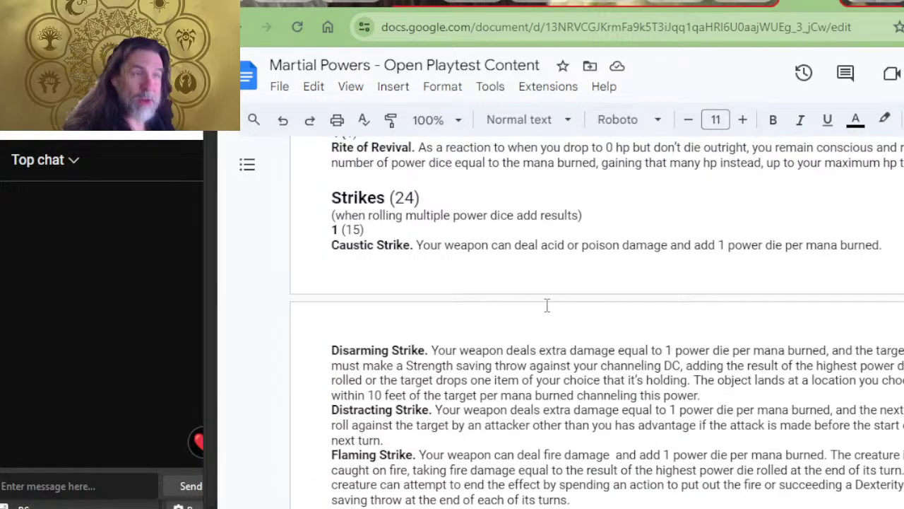
scroll(631, 346, "down", 15)
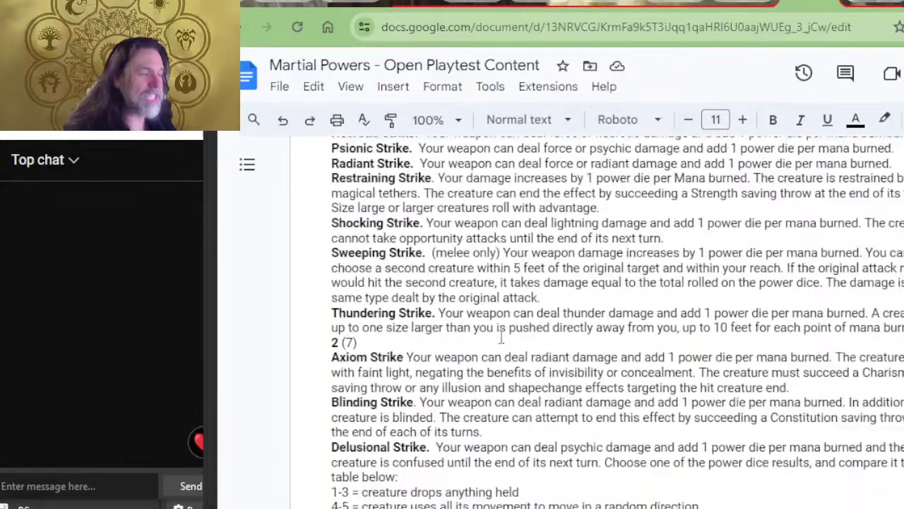
scroll(502, 337, "down", 6)
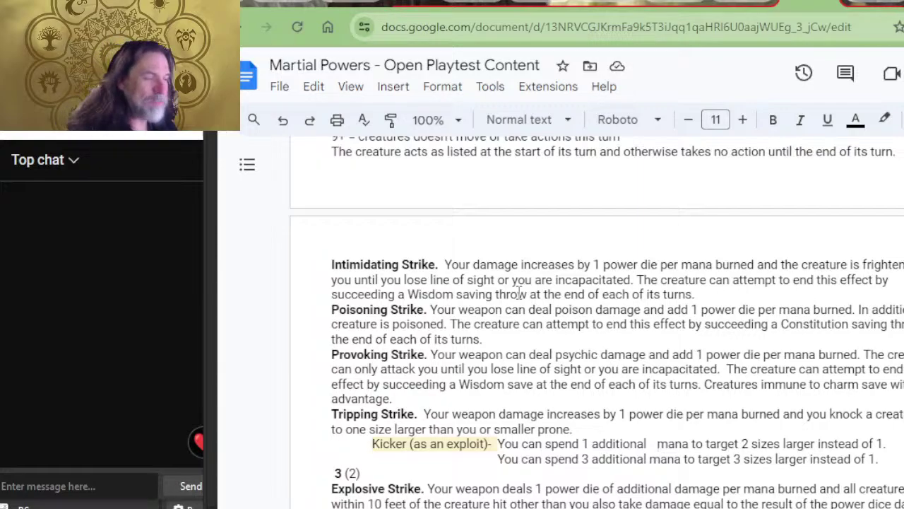
scroll(520, 293, "down", 6)
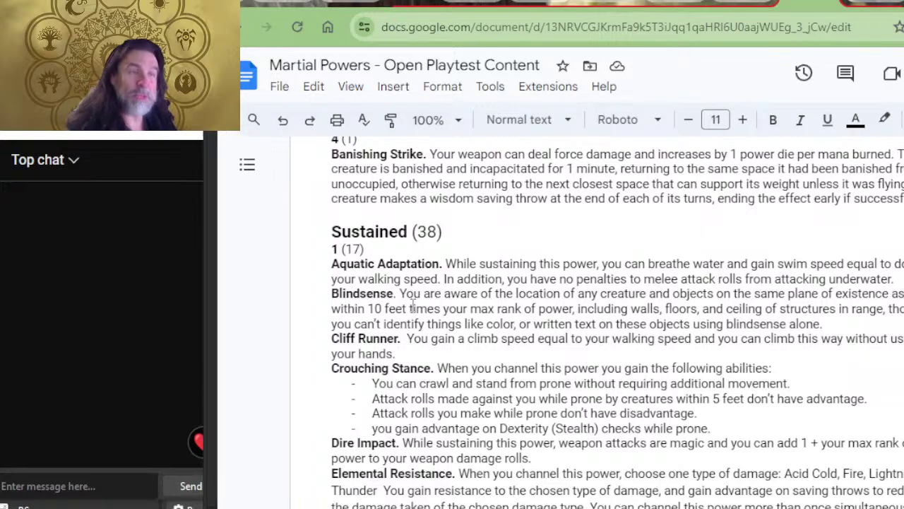
scroll(521, 326, "down", 3)
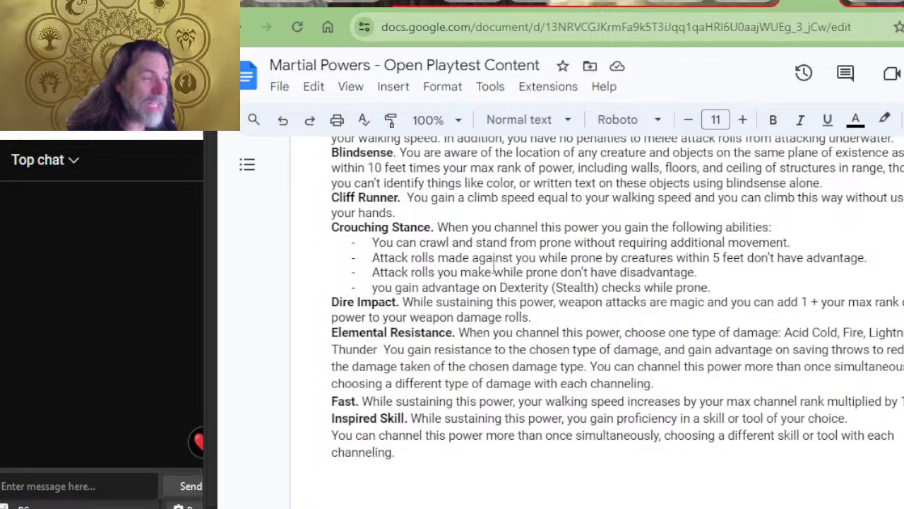
scroll(492, 269, "up", 3)
scroll(382, 288, "down", 10)
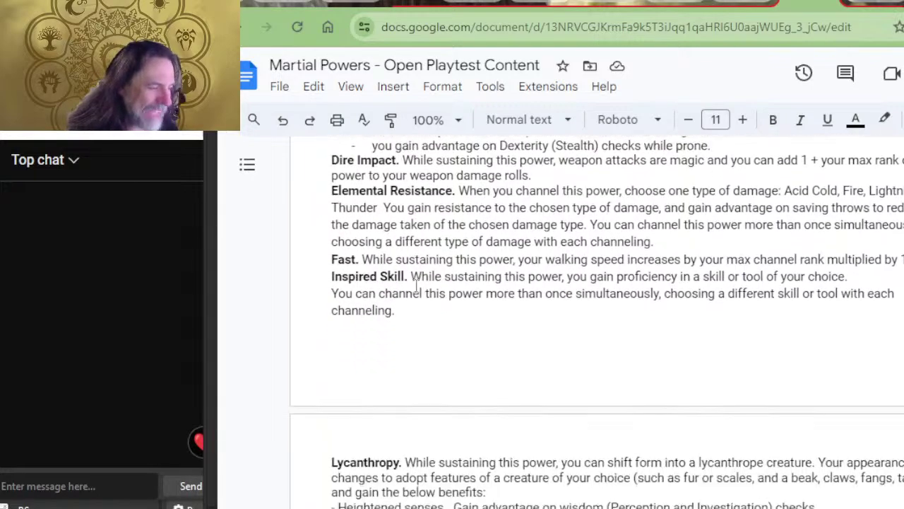
scroll(520, 299, "down", 5)
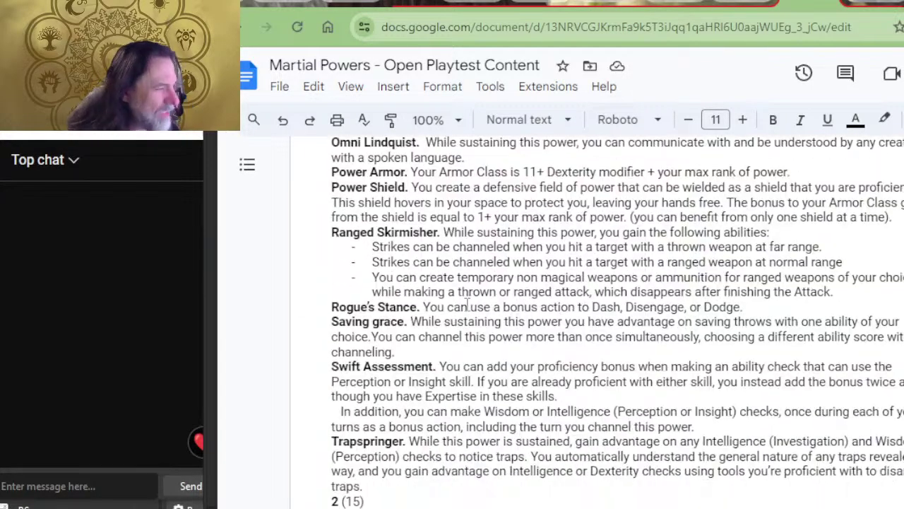
scroll(519, 299, "down", 5)
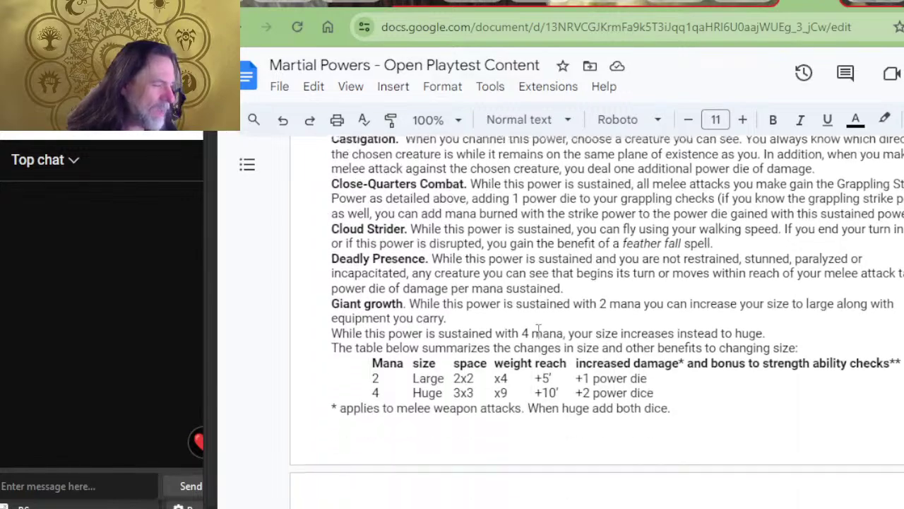
scroll(535, 339, "up", 2)
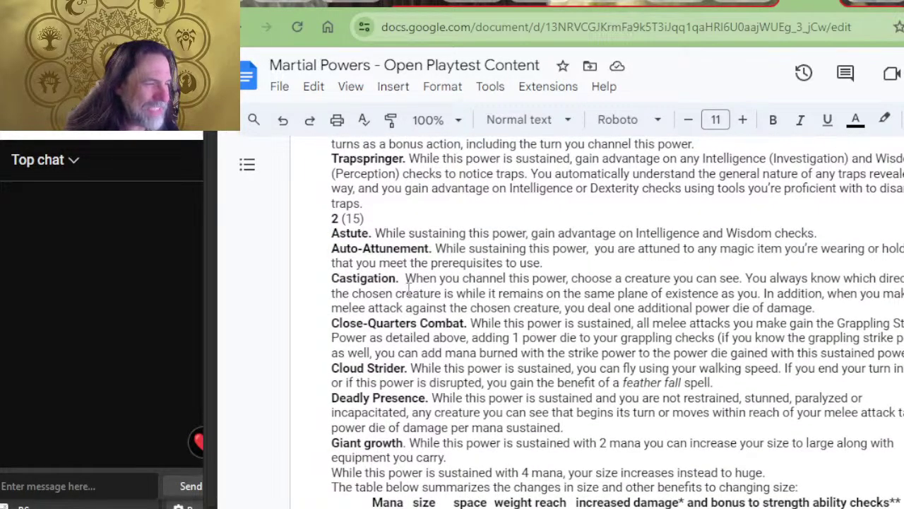
- Insert an empty line after 'traps.' at the end of the Trapspringer entry
left_click(407, 211)
key("Return")
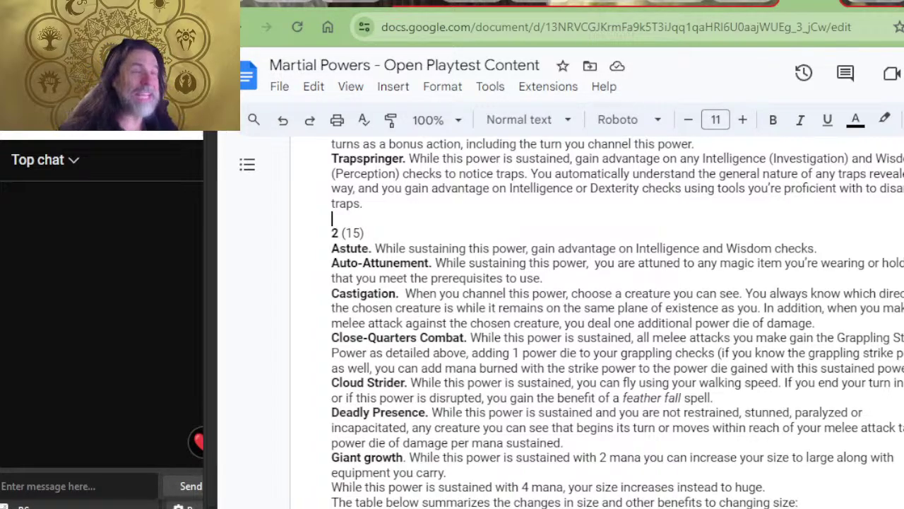
- Scroll up from Martial Power Features to the MONK heading and Channeling Class Feature text
scroll(621, 351, "up", 10)
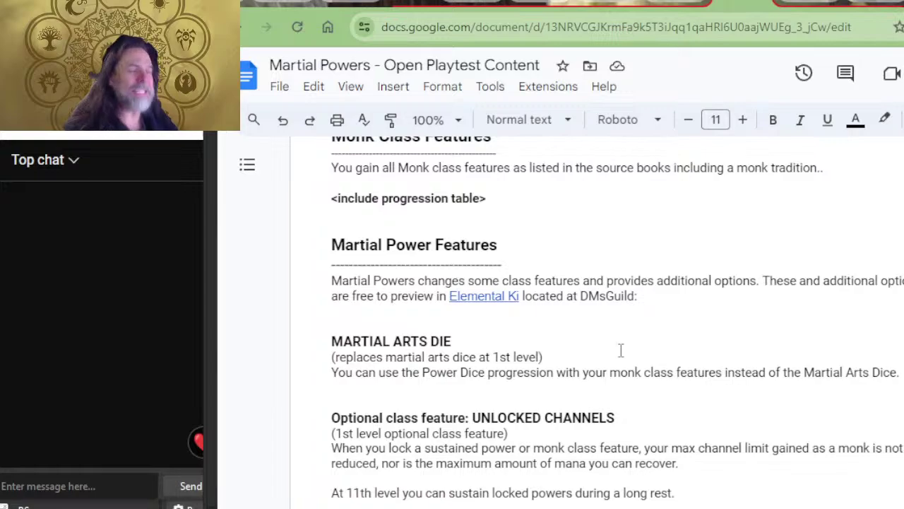
scroll(485, 327, "down", 10)
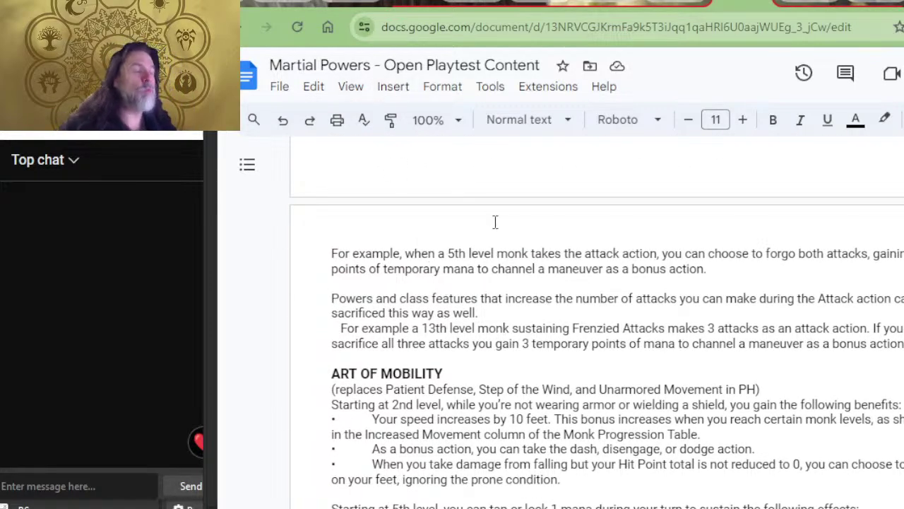
scroll(590, 273, "up", 4)
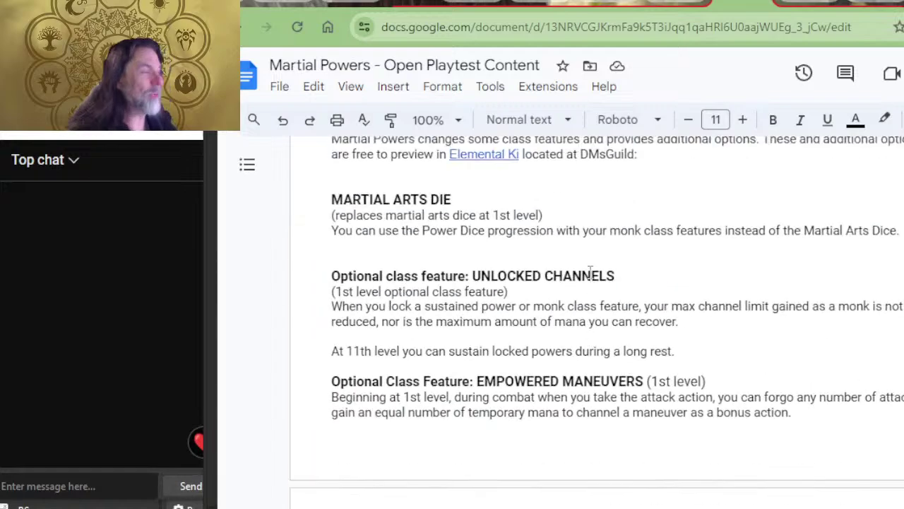
scroll(591, 273, "up", 5)
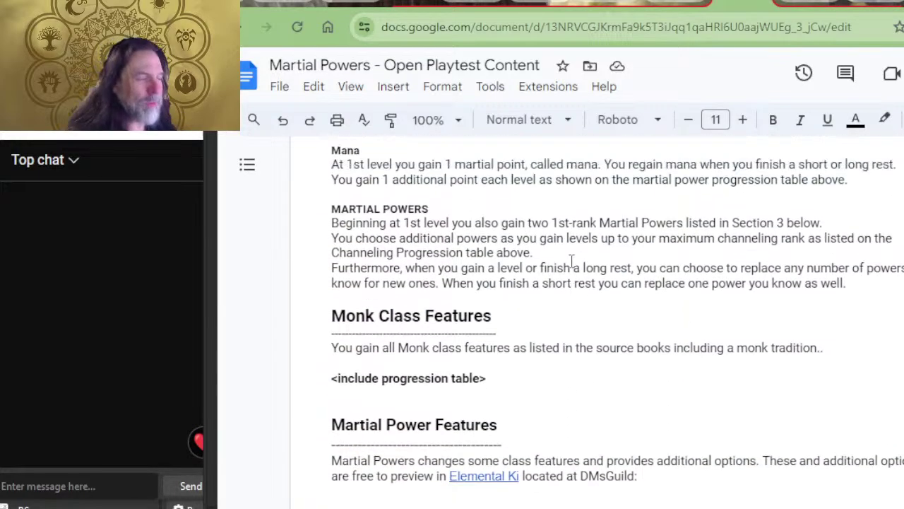
scroll(571, 261, "up", 4)
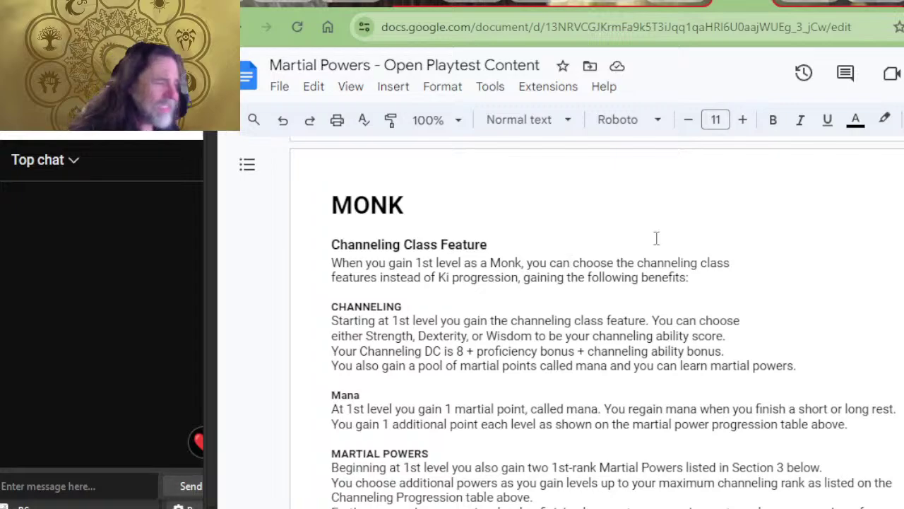
scroll(584, 311, "down", 2)
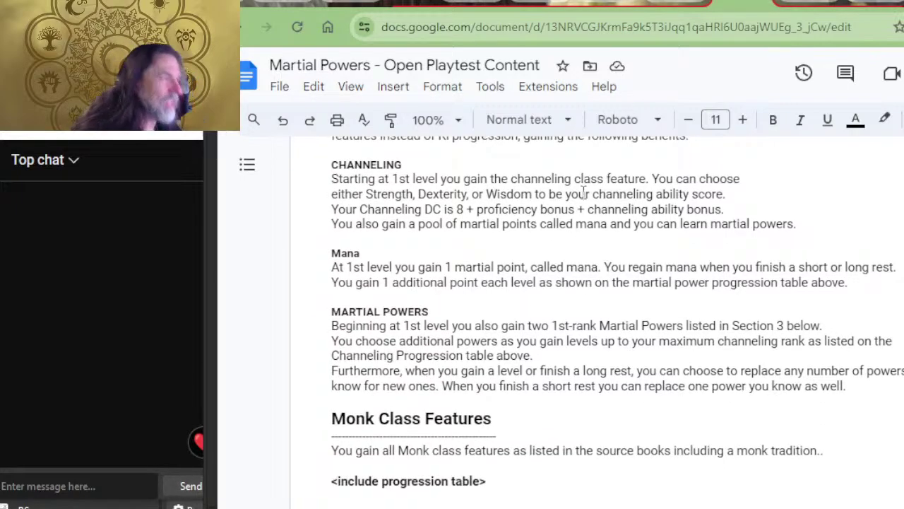
- Switch to the other document copy and scroll its Table of Contents to MONK's Powerful Traditions
left_click(664, 9)
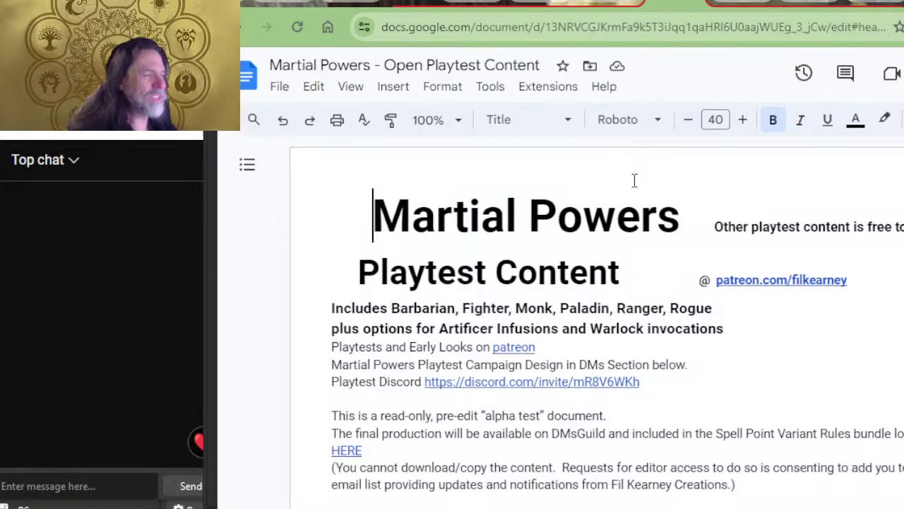
scroll(625, 205, "down", 4)
scroll(625, 208, "down", 8)
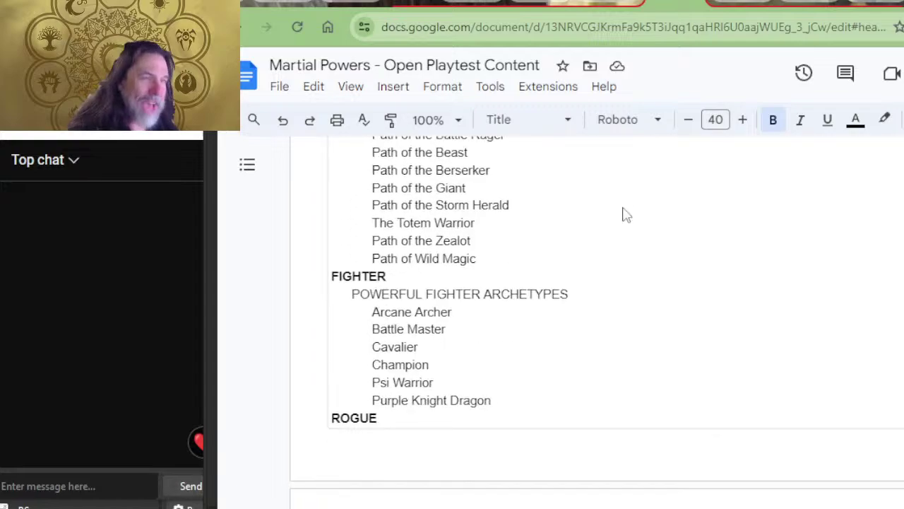
scroll(523, 261, "down", 1)
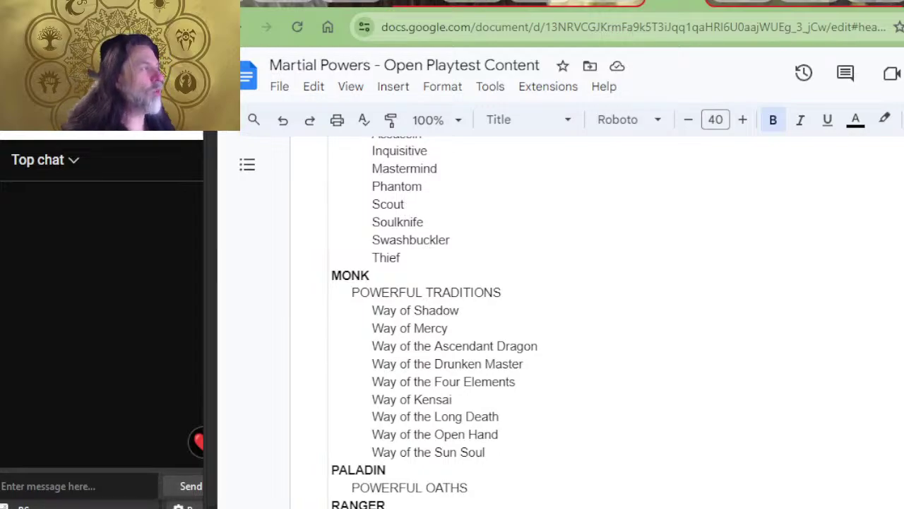
- Highlight the poisoner and Sharpshooter entries in the feat list
scroll(578, 338, "down", 20)
scroll(577, 338, "down", 10)
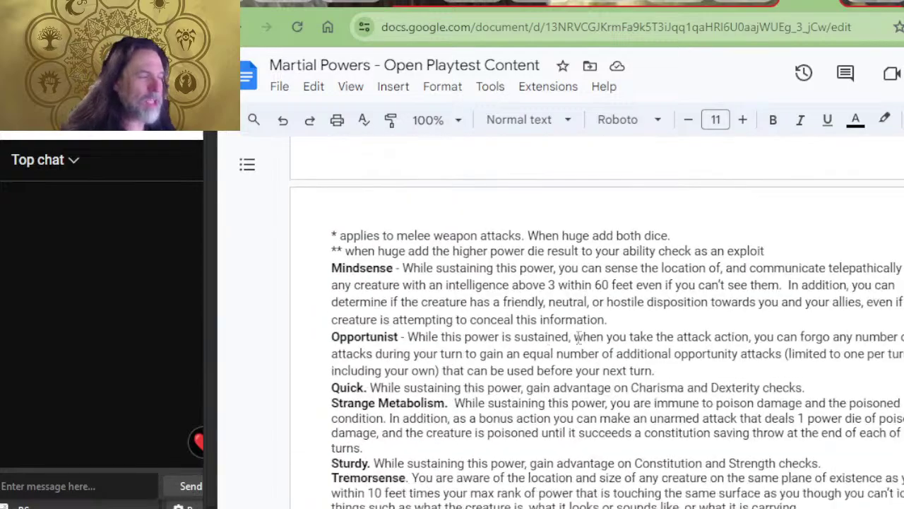
scroll(577, 337, "down", 20)
scroll(604, 311, "up", 10)
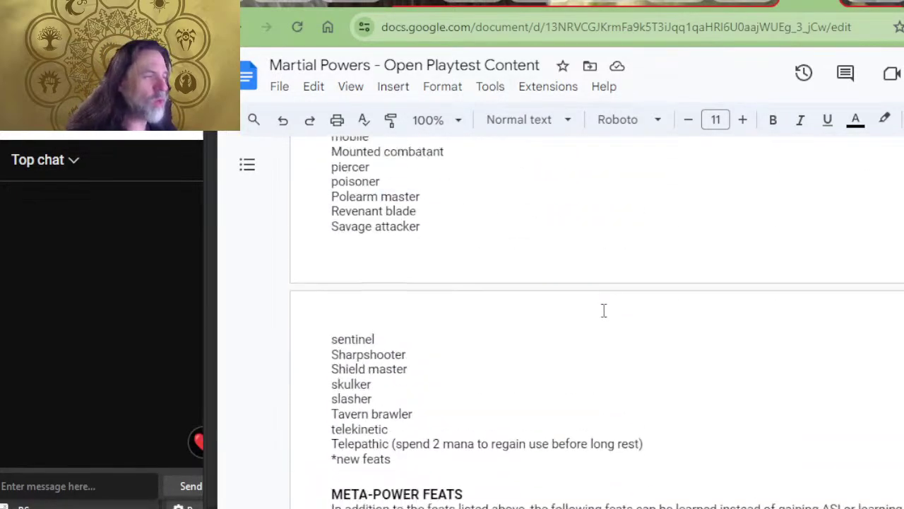
scroll(604, 311, "up", 4)
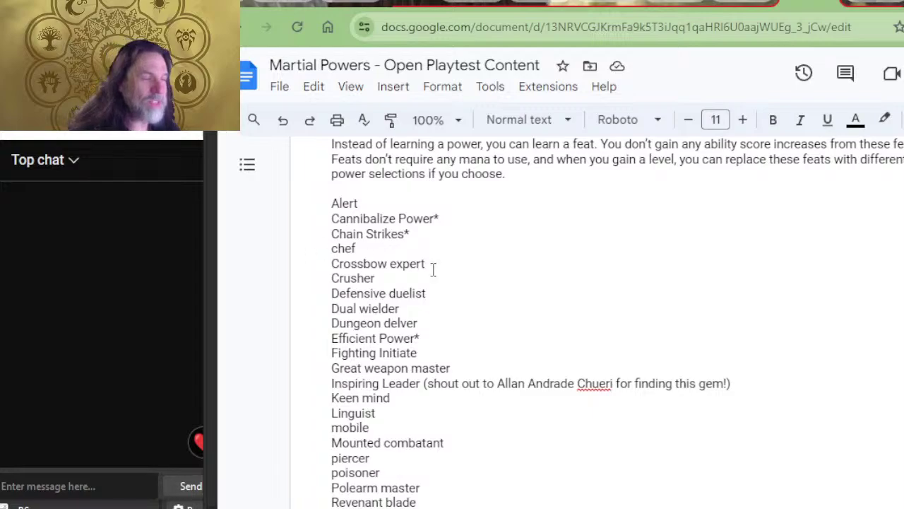
scroll(460, 333, "down", 2)
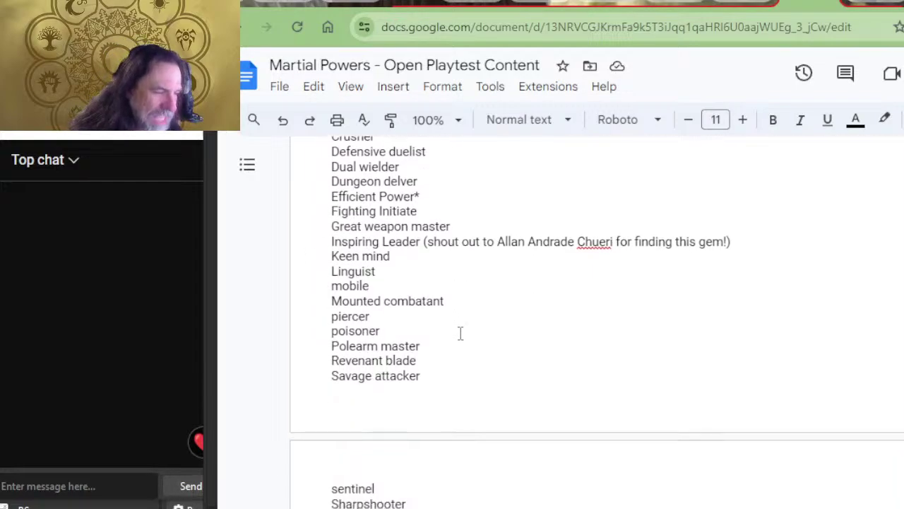
left_click(428, 332)
left_click_drag(428, 333, 325, 329)
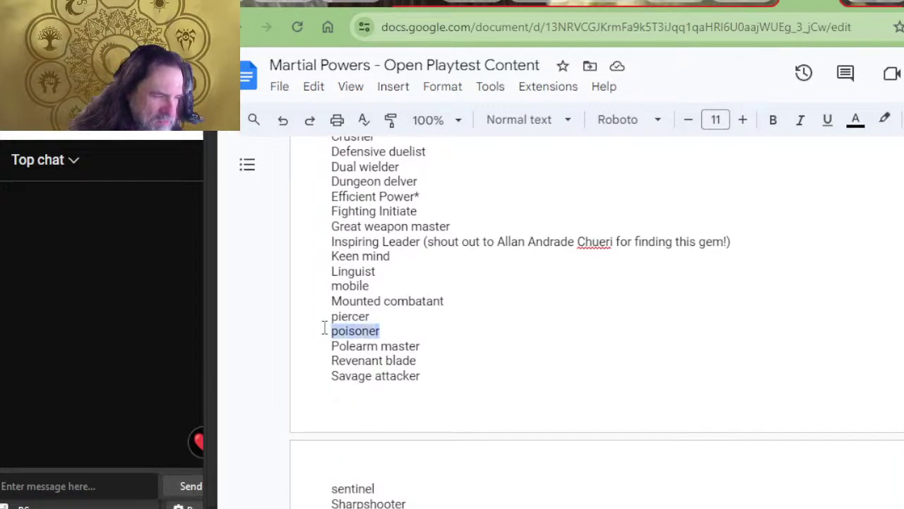
scroll(460, 319, "down", 2)
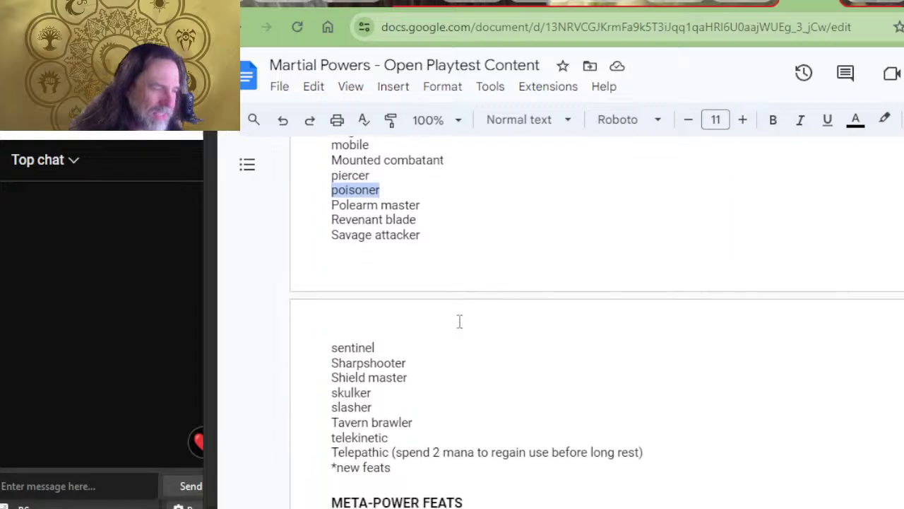
left_click_drag(430, 365, 338, 362)
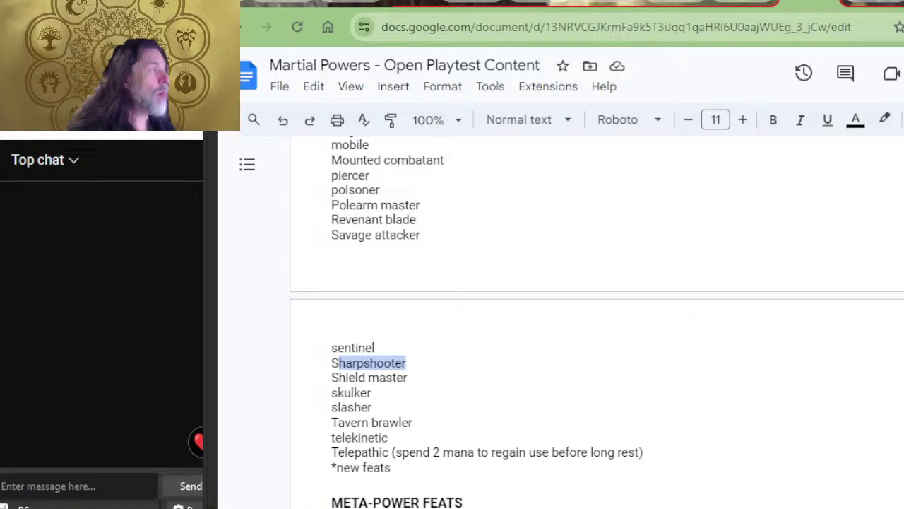
- Scroll through the guild tables down to the Izzet Guild Bonus Powers list
scroll(485, 210, "down", 20)
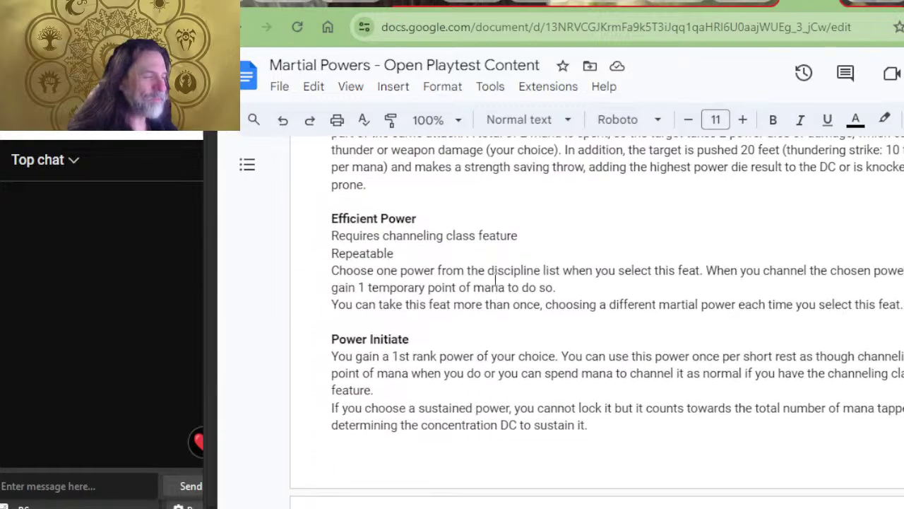
scroll(544, 324, "down", 10)
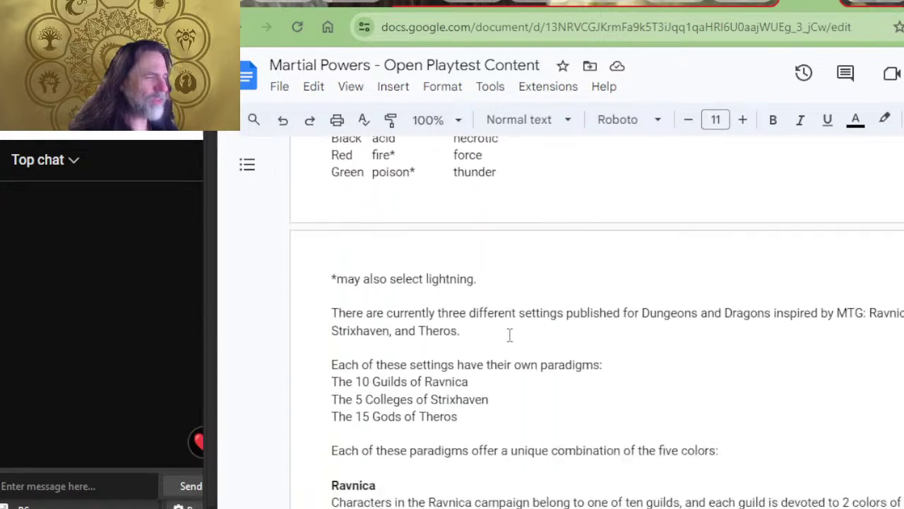
scroll(470, 283, "down", 10)
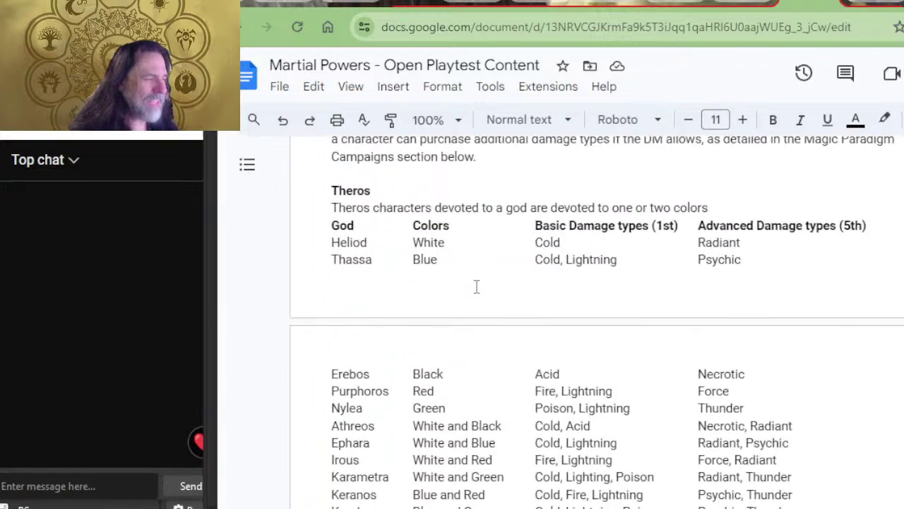
scroll(494, 300, "down", 10)
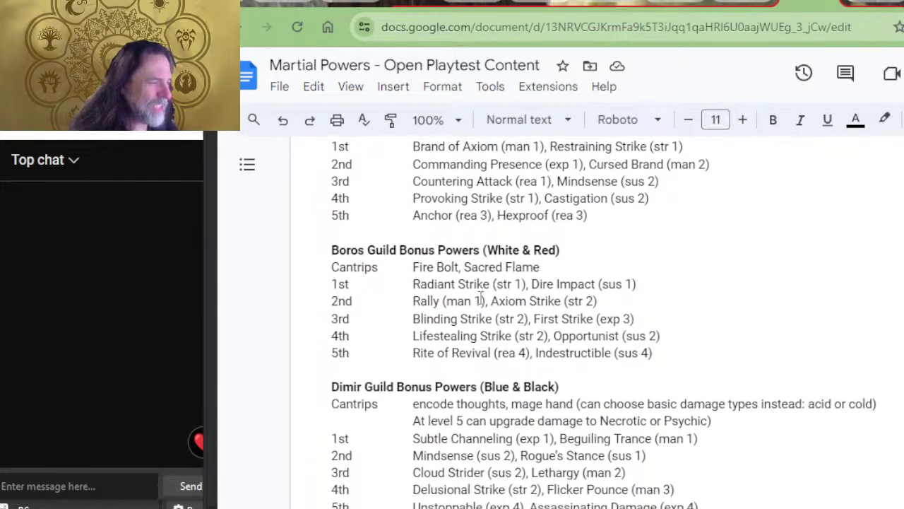
scroll(486, 302, "down", 3)
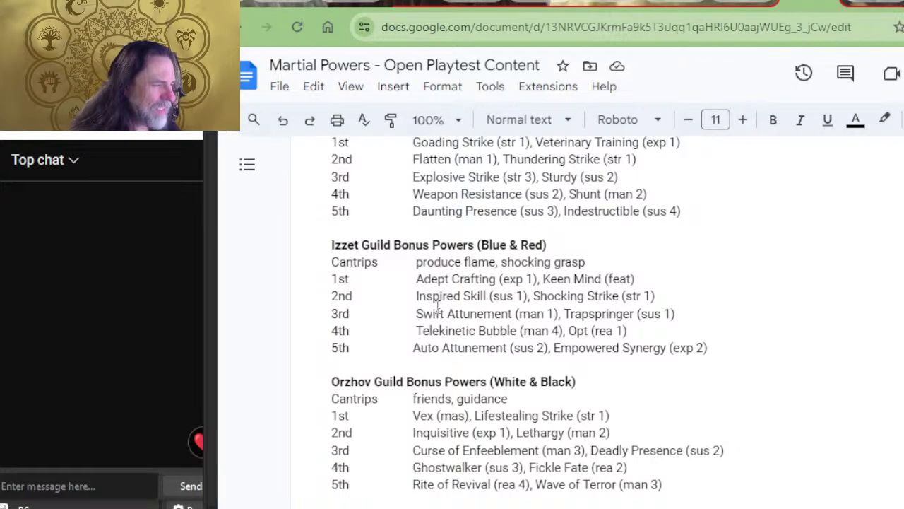
left_click_drag(585, 263, 422, 259)
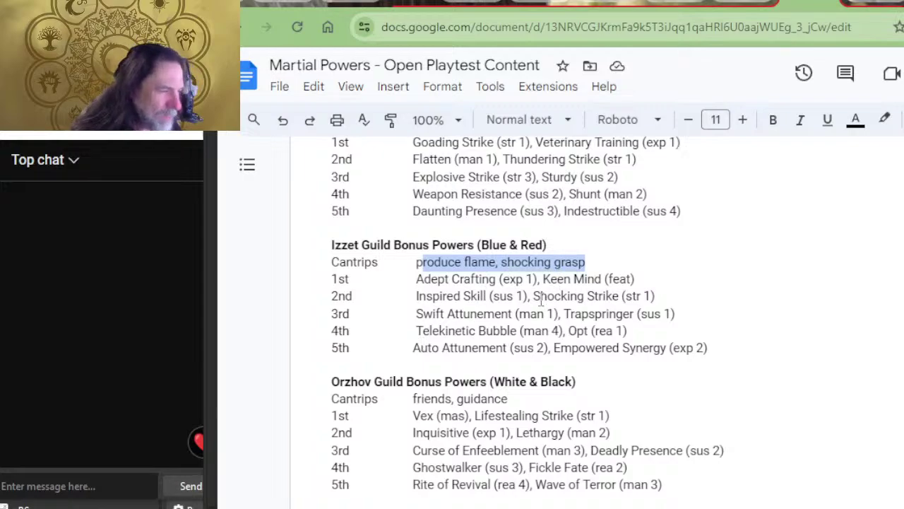
left_click(639, 274)
left_click_drag(639, 274, 551, 279)
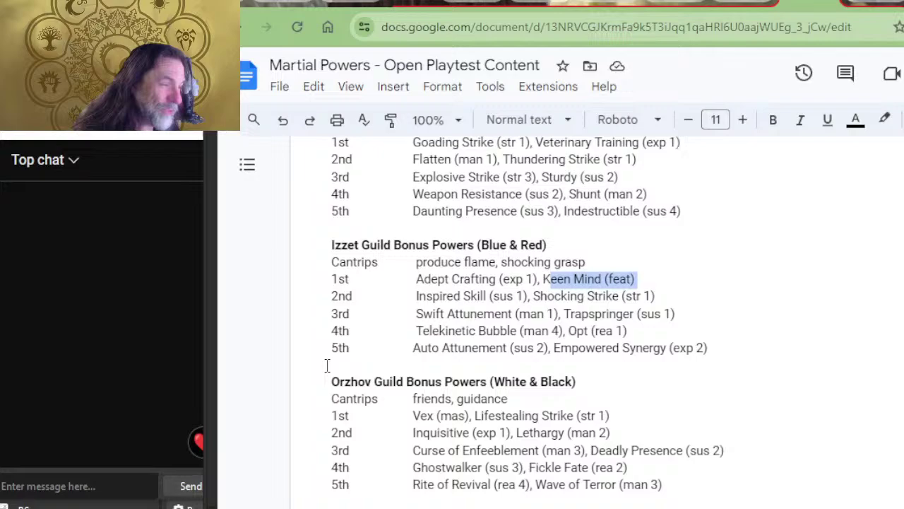
left_click_drag(376, 278, 352, 296)
left_click(372, 296)
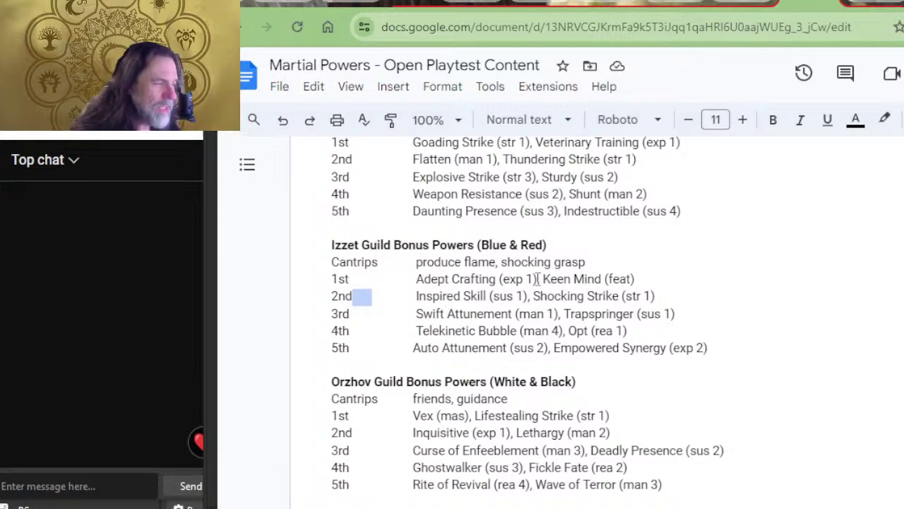
left_click_drag(532, 296, 455, 286)
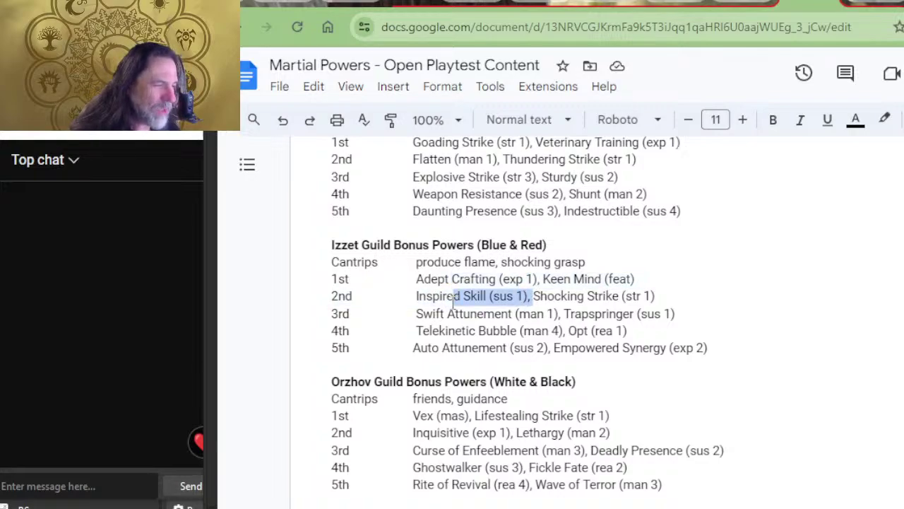
left_click_drag(531, 296, 488, 296)
left_click_drag(642, 295, 564, 302)
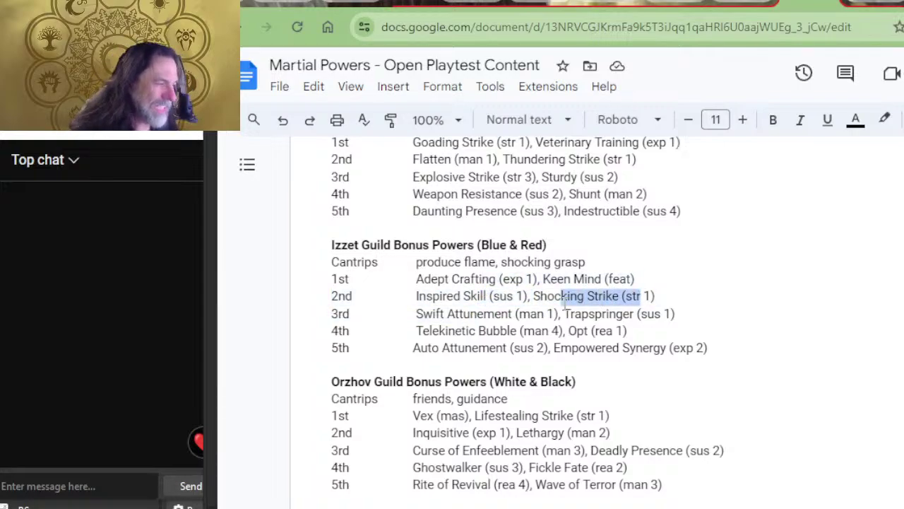
left_click(514, 313)
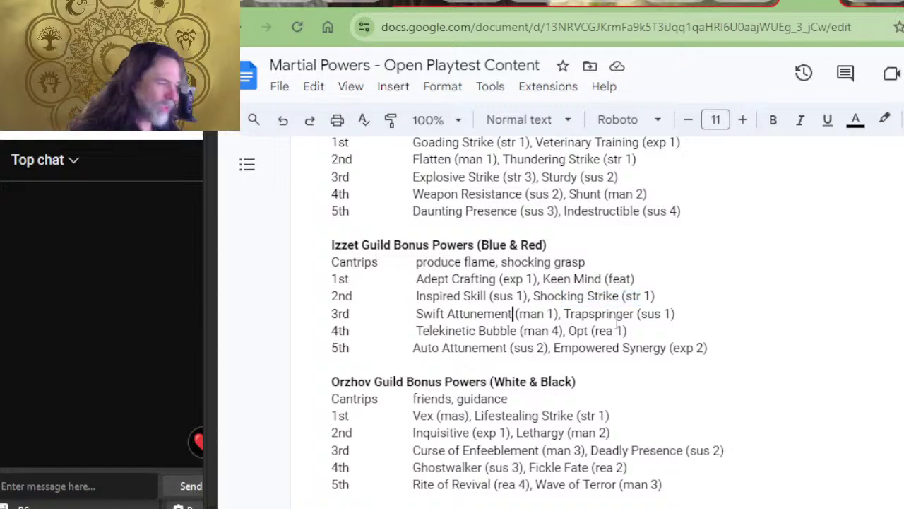
left_click_drag(656, 314, 582, 319)
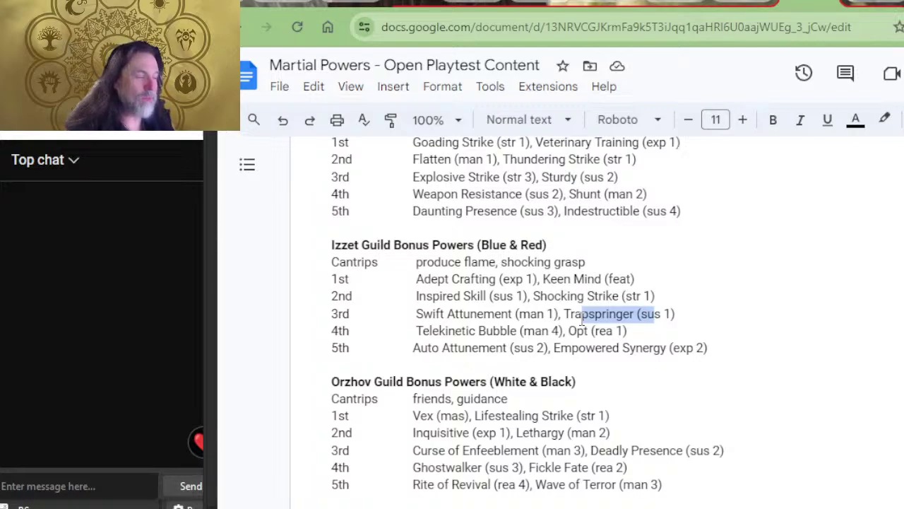
left_click_drag(551, 329, 481, 328)
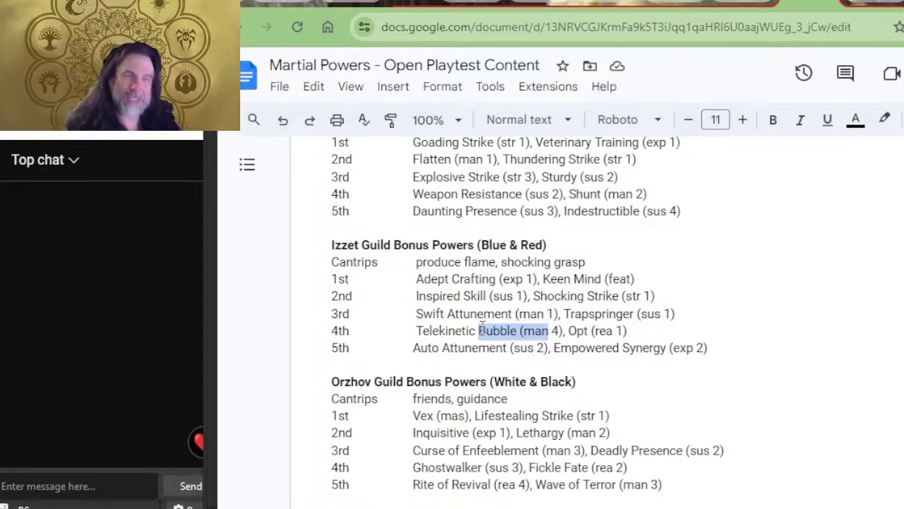
left_click(647, 331)
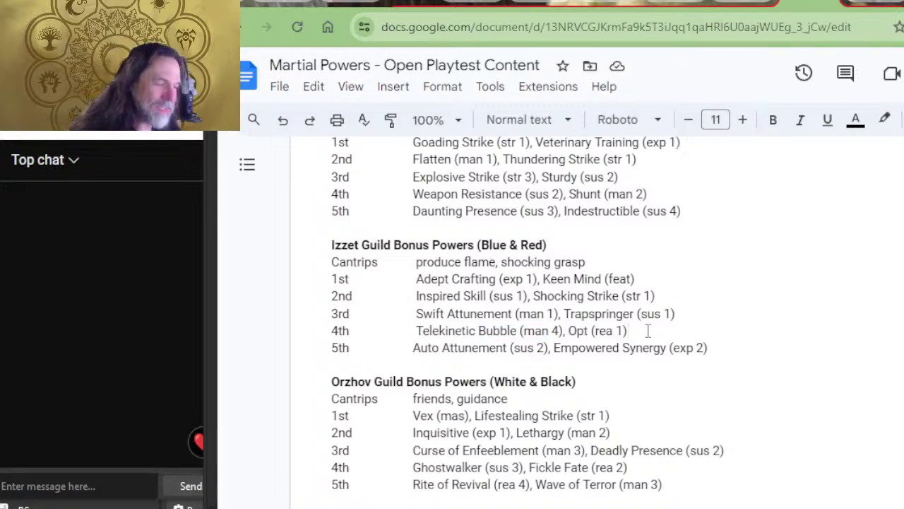
left_click(515, 348)
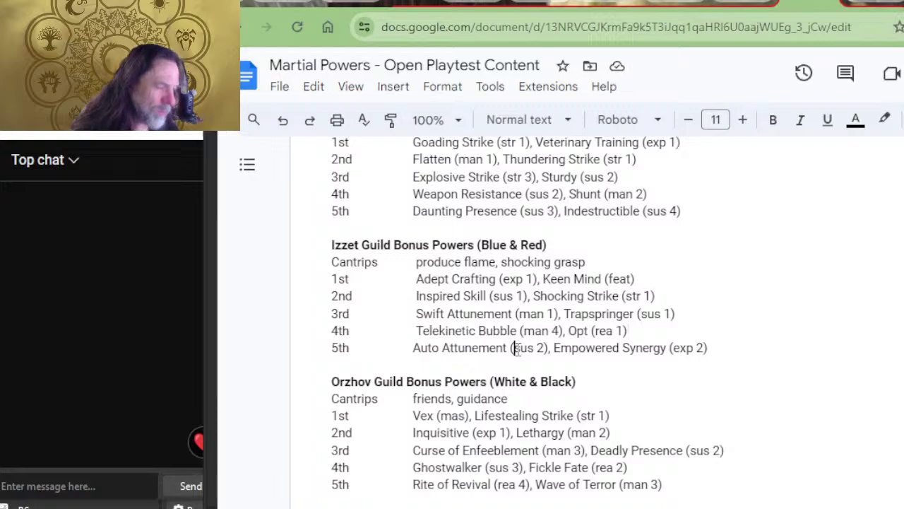
left_click_drag(521, 331, 469, 318)
left_click(495, 315)
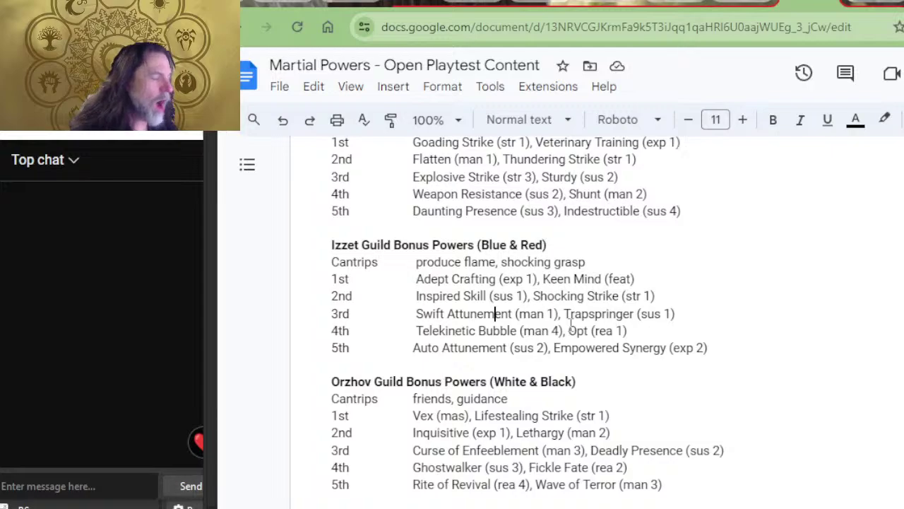
left_click_drag(554, 313, 490, 305)
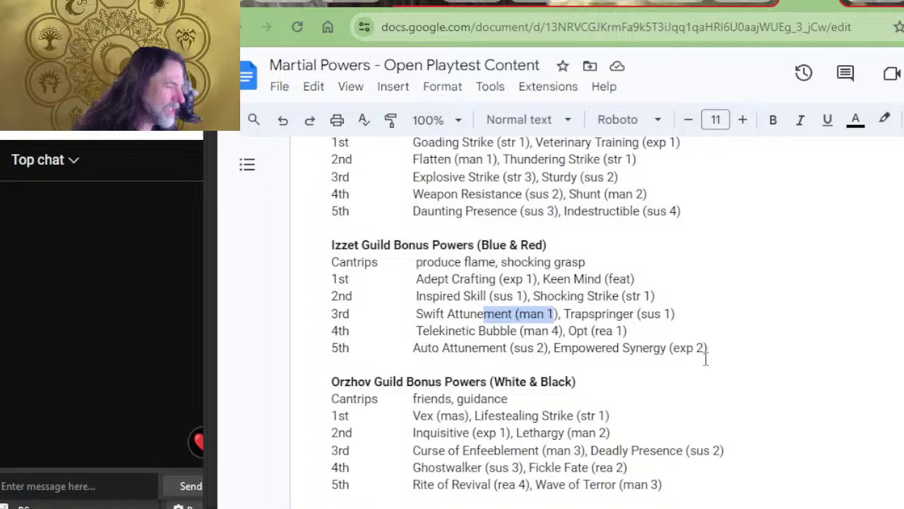
left_click_drag(703, 348, 642, 363)
left_click(641, 364)
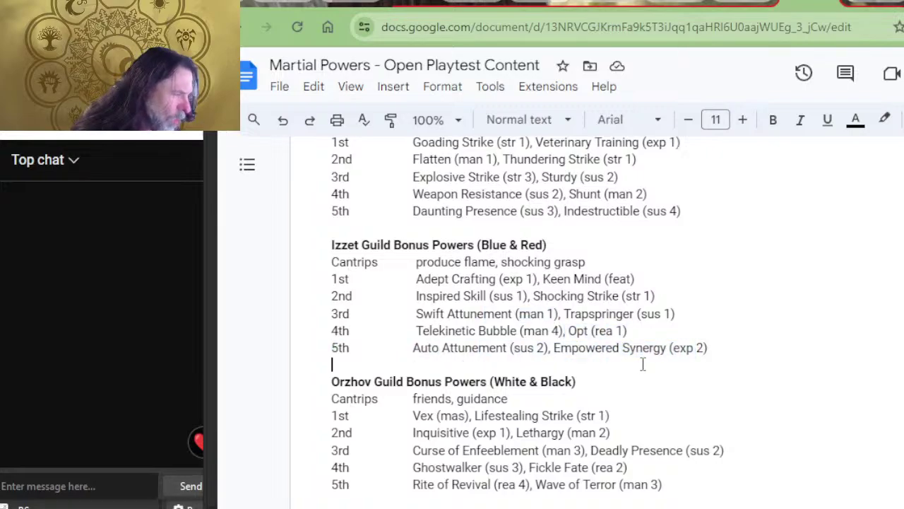
left_click(677, 339)
left_click(696, 347)
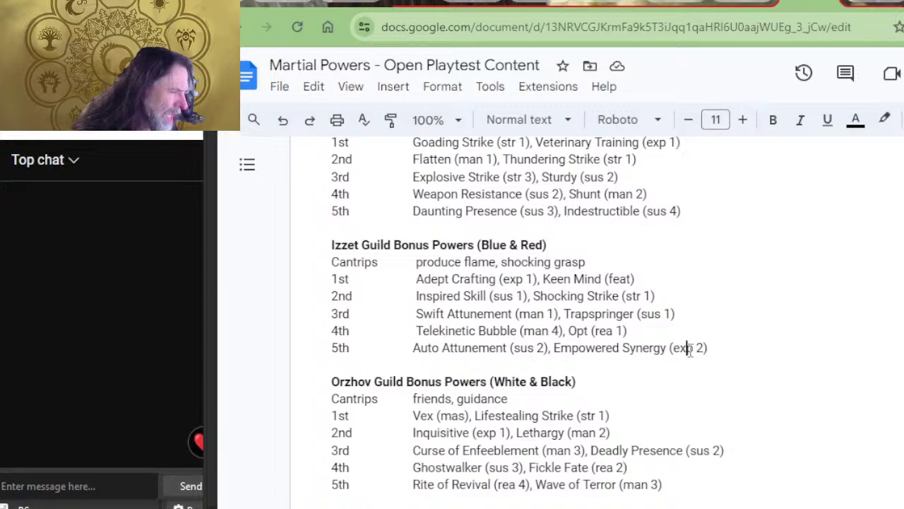
left_click_drag(689, 348, 613, 351)
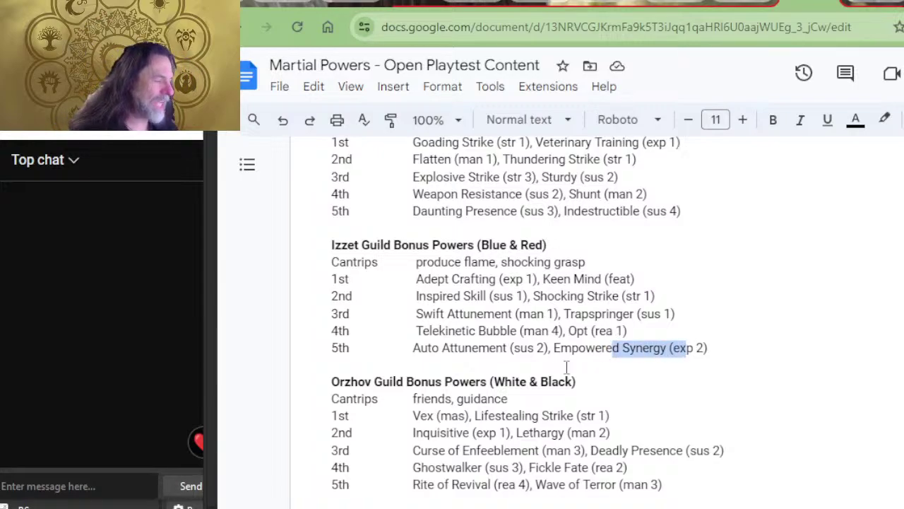
left_click(585, 348)
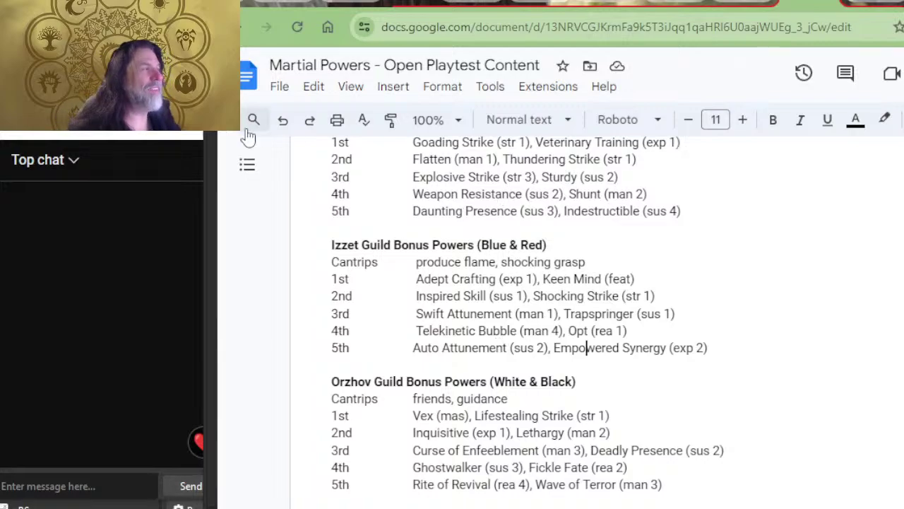
left_click(689, 6)
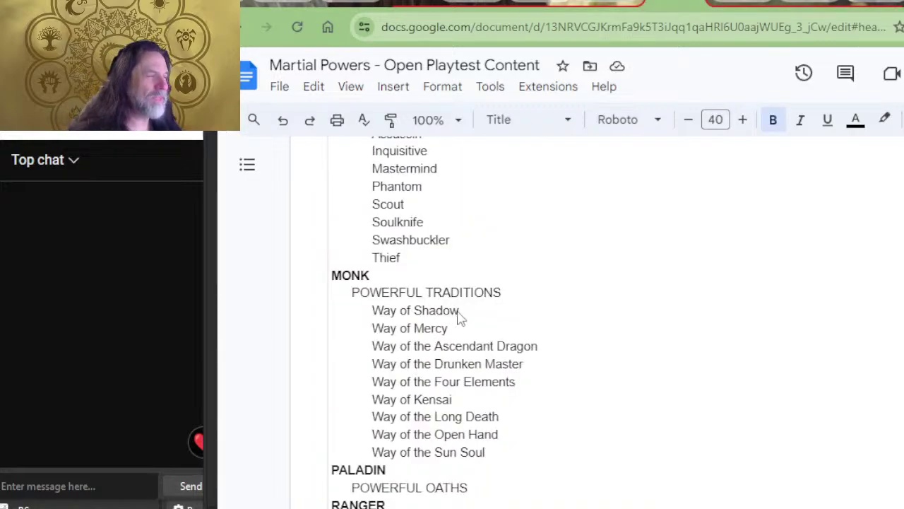
scroll(620, 264, "up", 5)
scroll(602, 310, "down", 4)
scroll(603, 309, "down", 9)
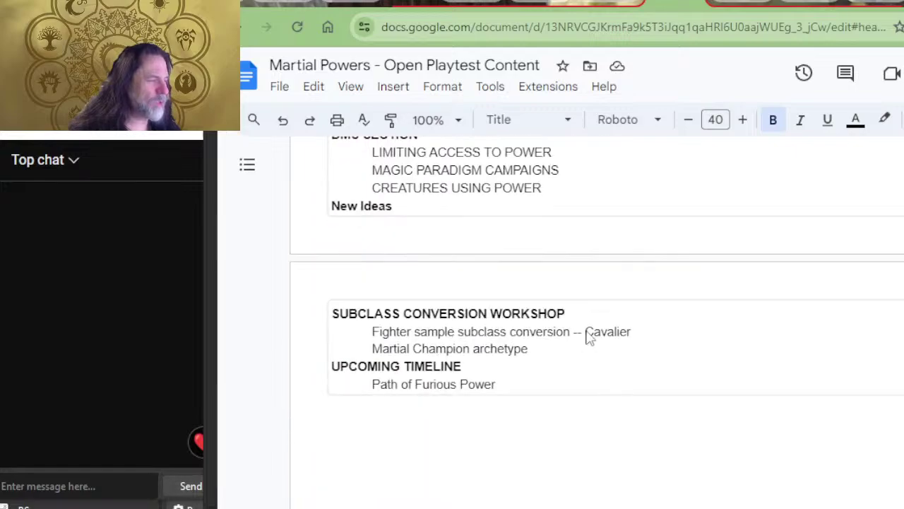
scroll(586, 325, "up", 15)
scroll(666, 360, "down", 20)
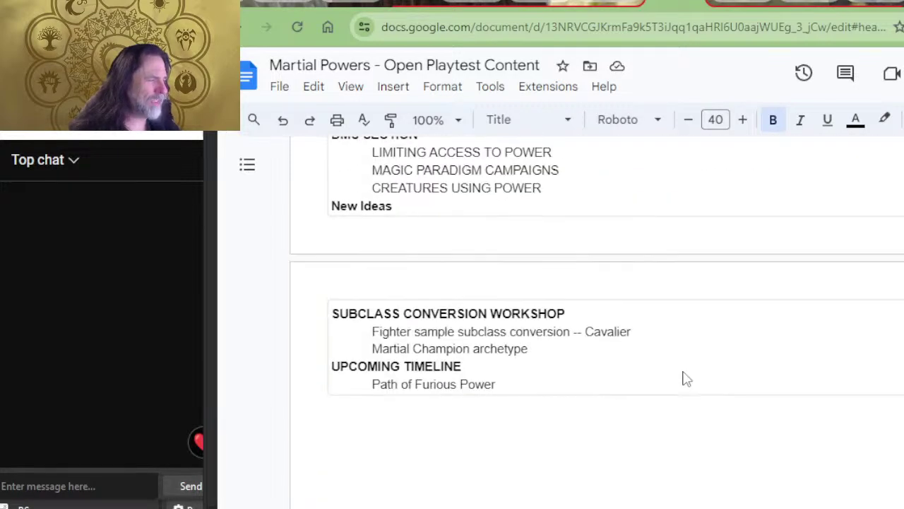
scroll(684, 371, "up", 4)
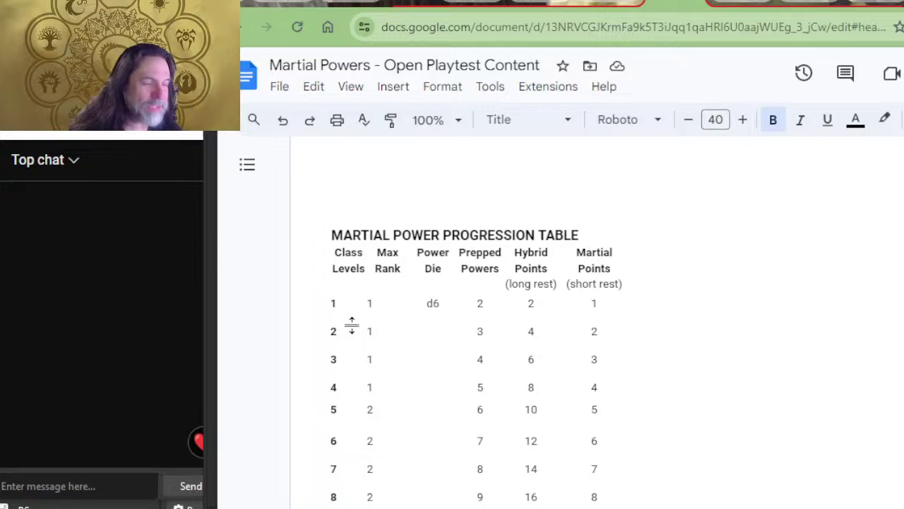
scroll(420, 311, "down", 2)
scroll(440, 414, "down", 4)
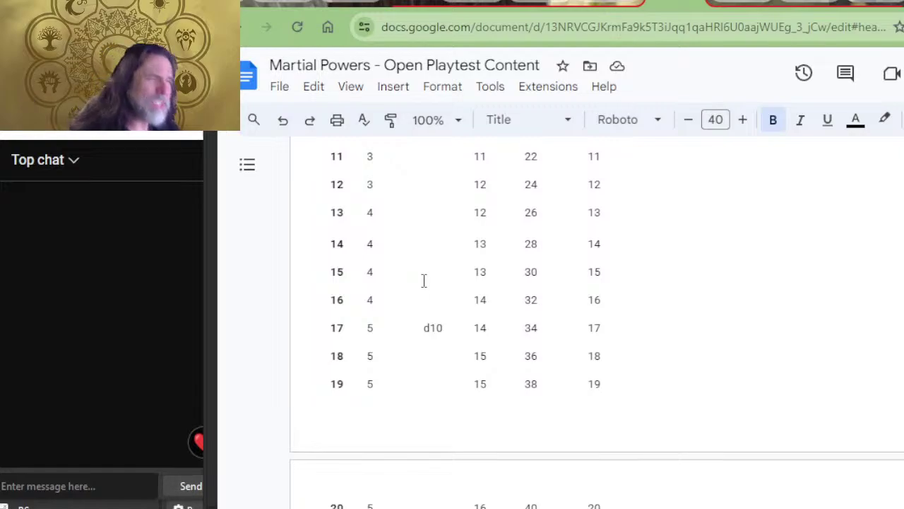
scroll(583, 291, "up", 4)
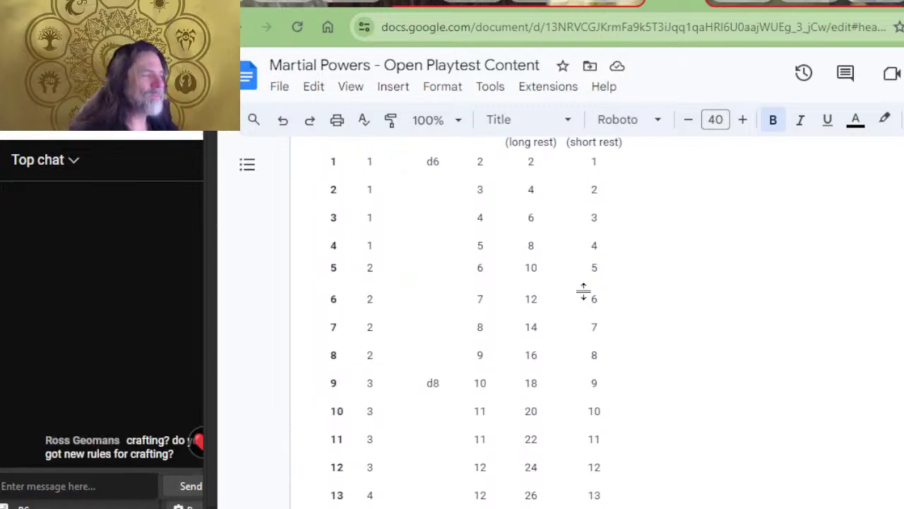
scroll(583, 291, "up", 2)
scroll(501, 297, "down", 2)
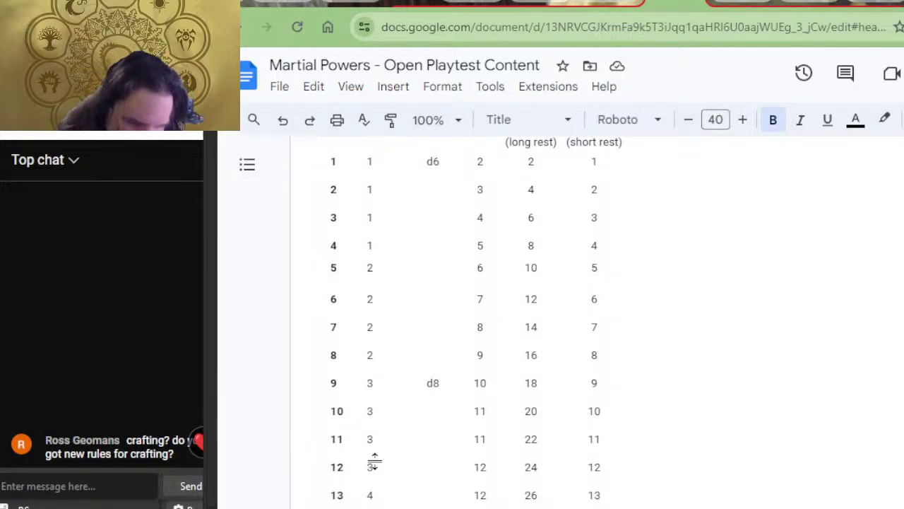
left_click(389, 410)
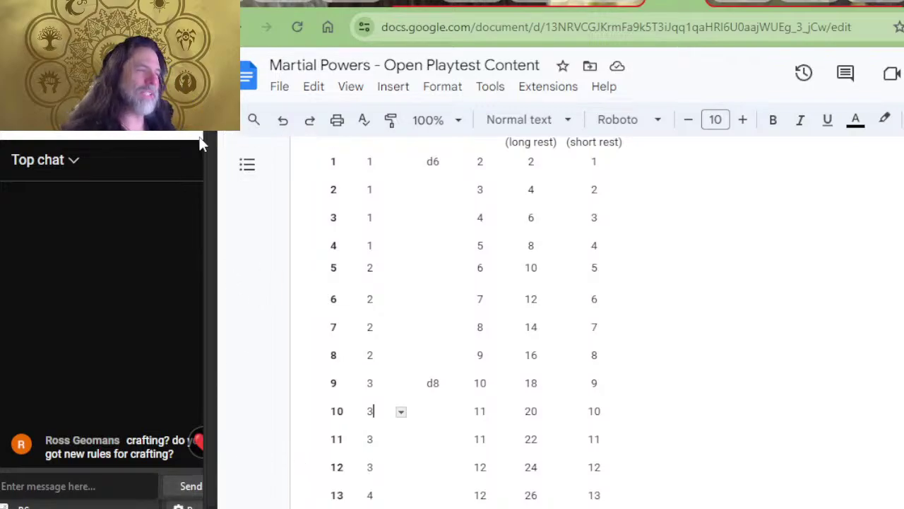
key("alt+Tab")
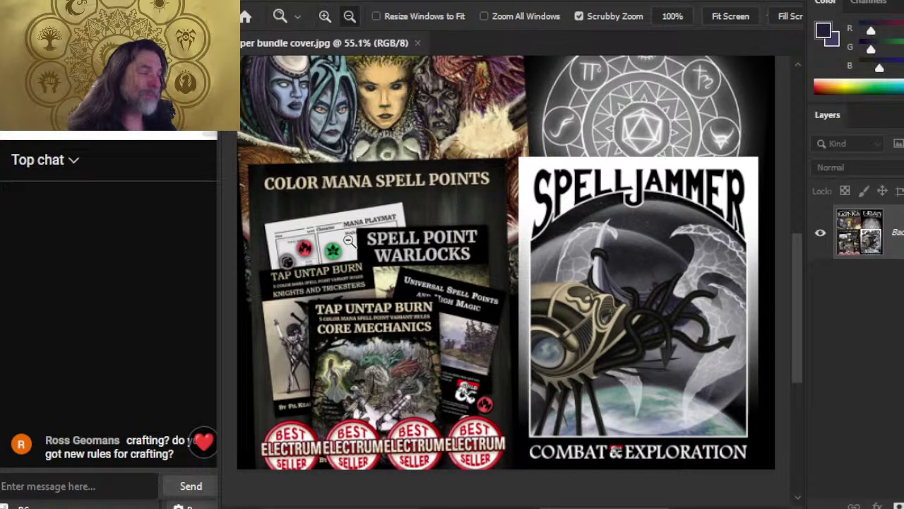
key("alt+Tab")
key("alt+Tab")
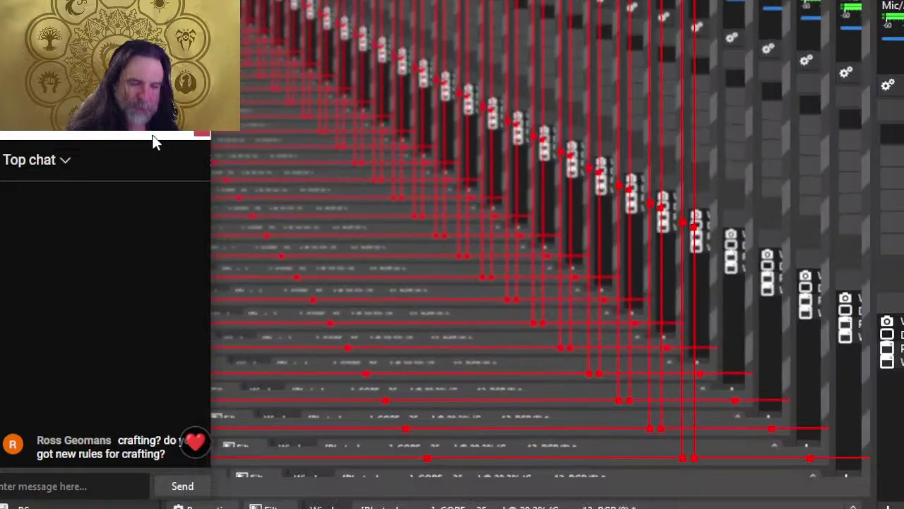
key("alt+Tab")
key("alt+Tab")
key("alt+Tab")
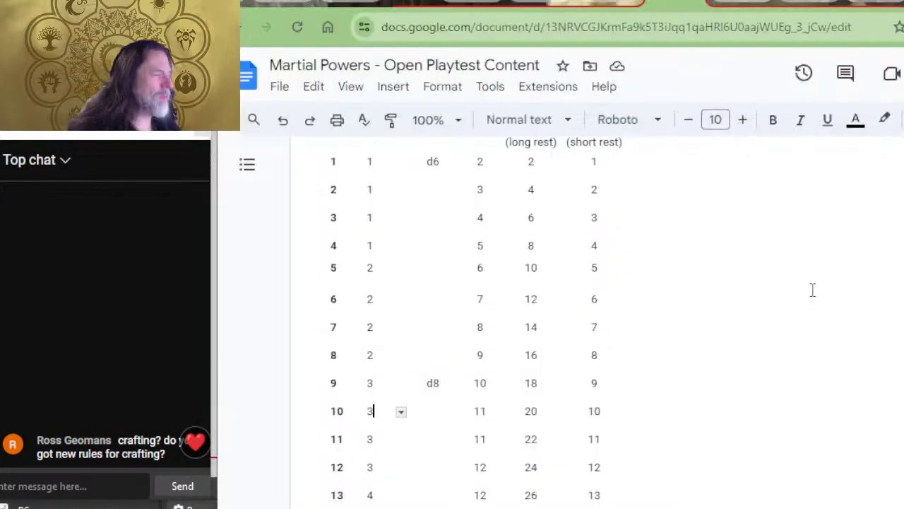
key("alt+Tab")
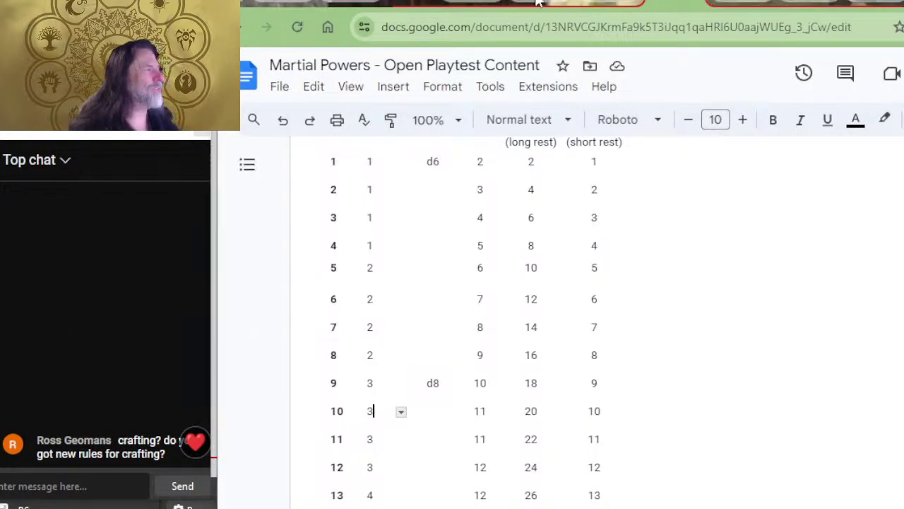
left_click(799, 4)
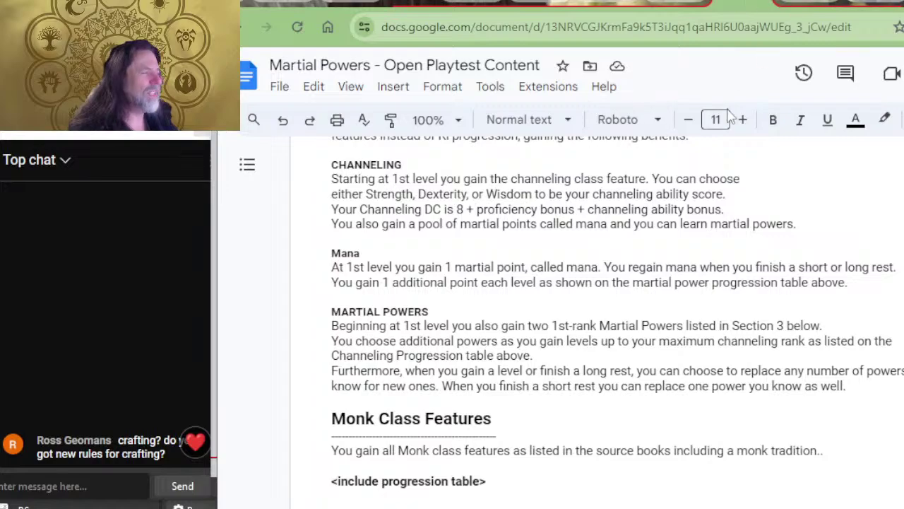
scroll(615, 251, "up", 4)
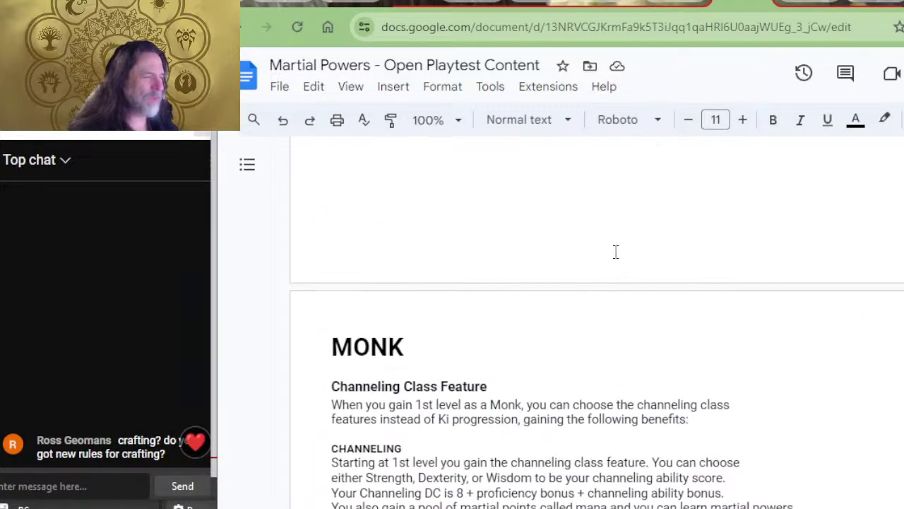
scroll(616, 252, "down", 5)
scroll(583, 272, "up", 2)
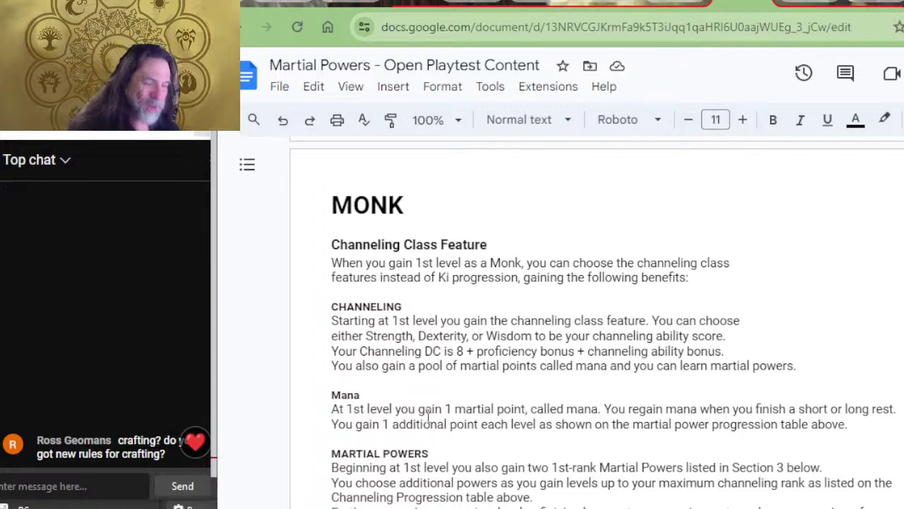
scroll(591, 440, "down", 4)
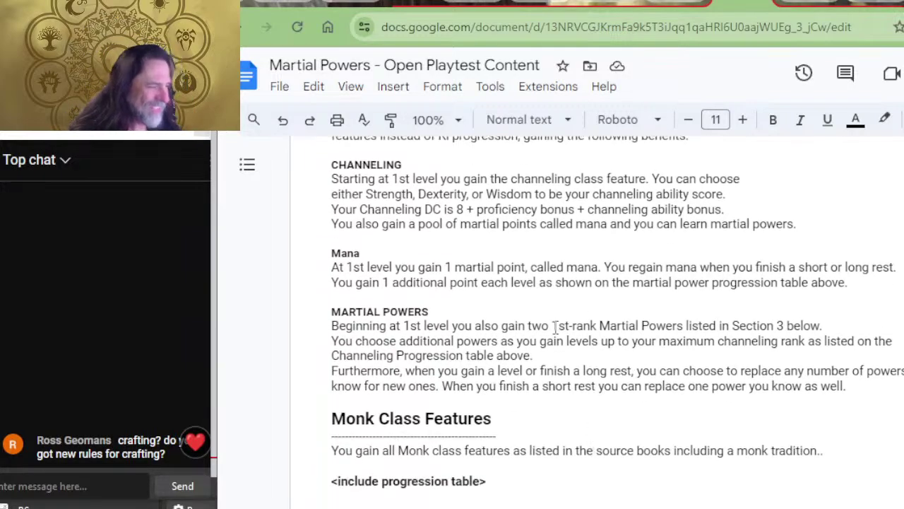
scroll(500, 328, "down", 2)
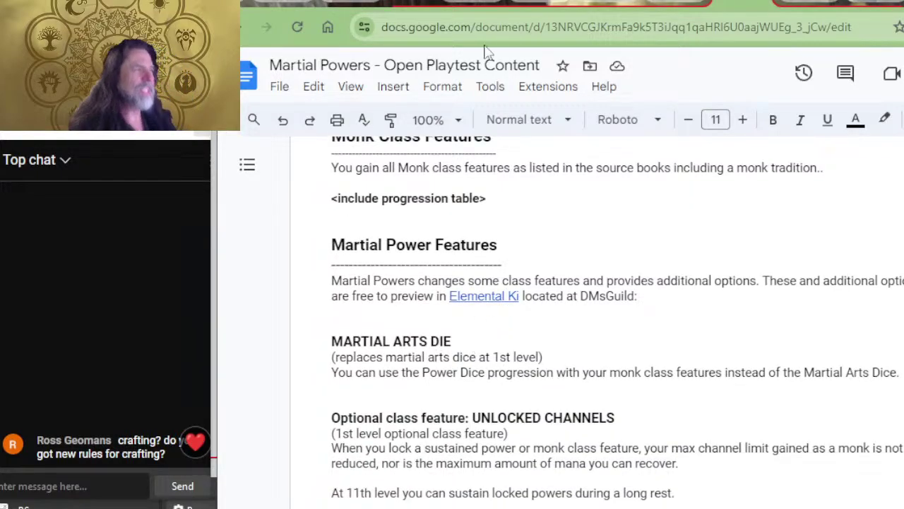
left_click(657, 3)
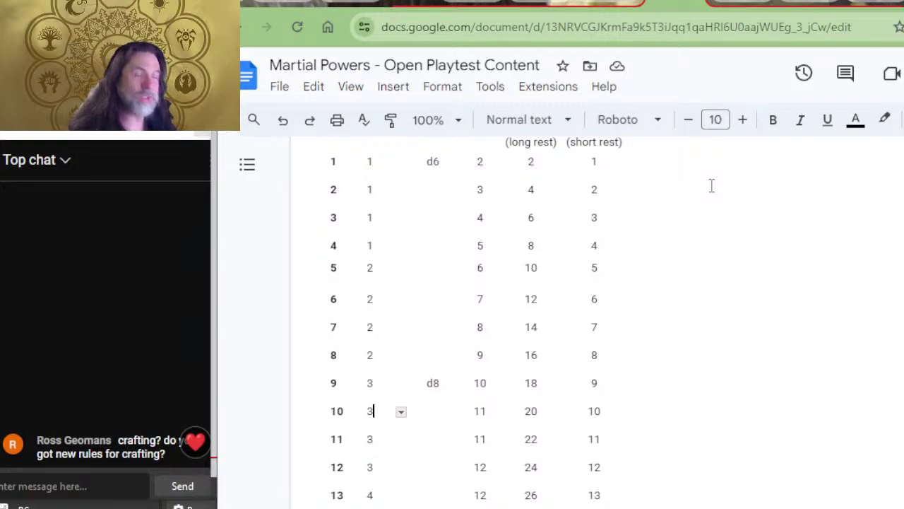
- Check the Monk Progression Table on page 10 of the Elemental Ki sample, then return to the doc
left_click(459, 4)
scroll(638, 337, "down", 10)
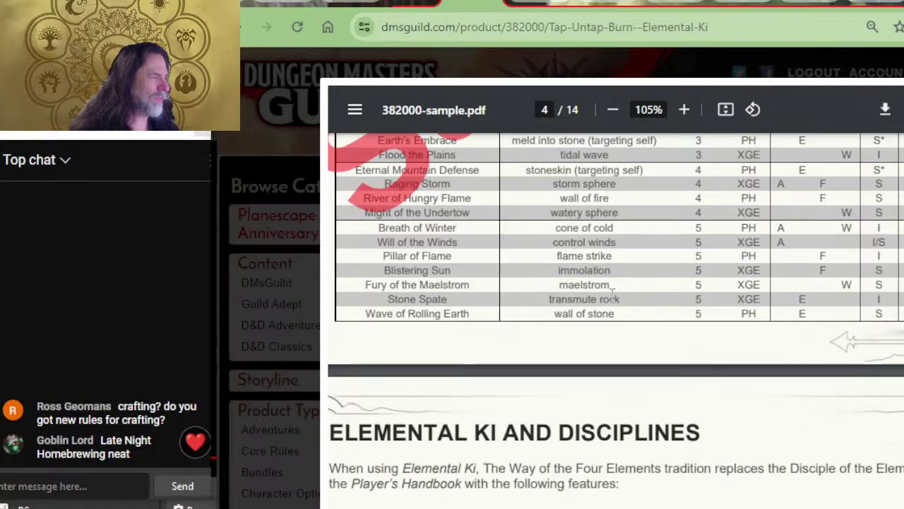
scroll(611, 291, "up", 5)
scroll(610, 284, "down", 10)
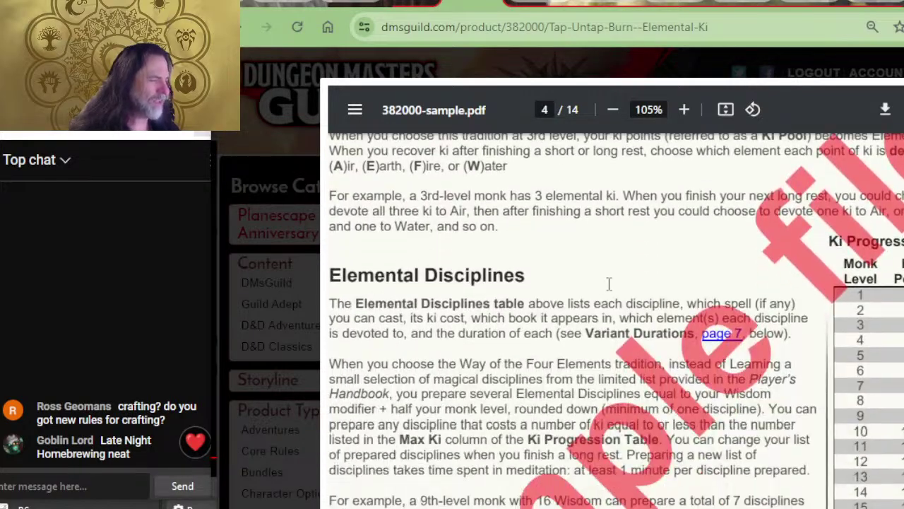
scroll(636, 307, "right", 2)
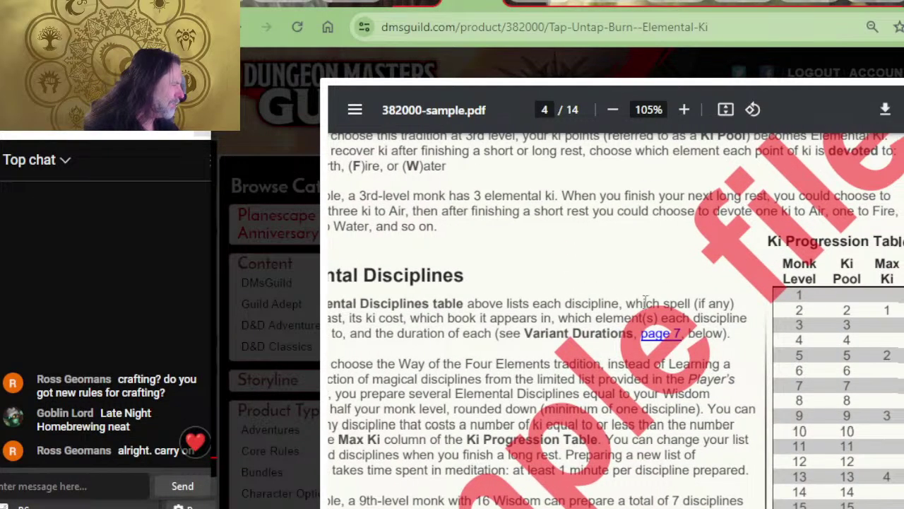
scroll(645, 300, "down", 20)
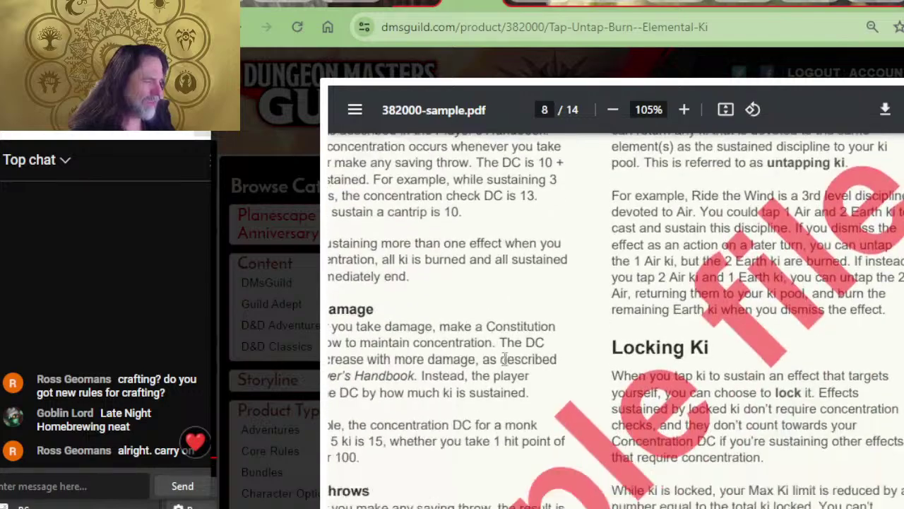
scroll(551, 350, "down", 15)
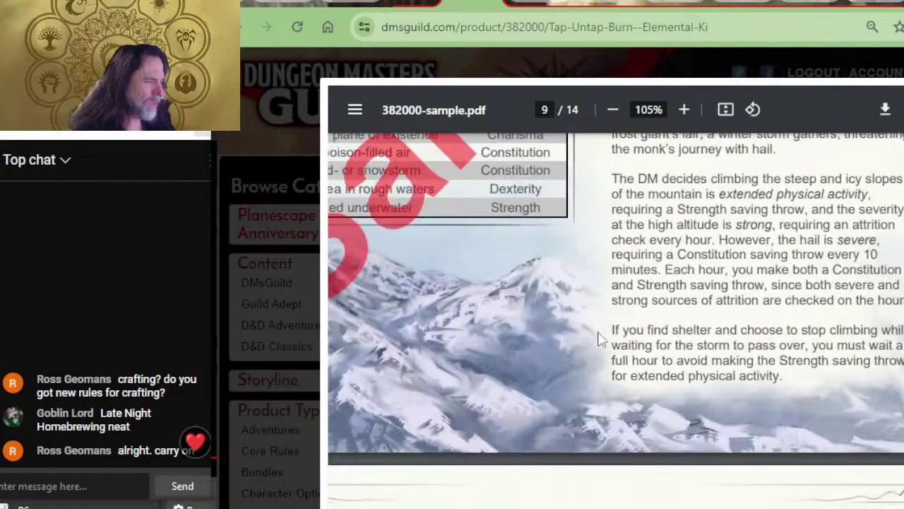
scroll(598, 338, "down", 10)
scroll(541, 326, "left", 2)
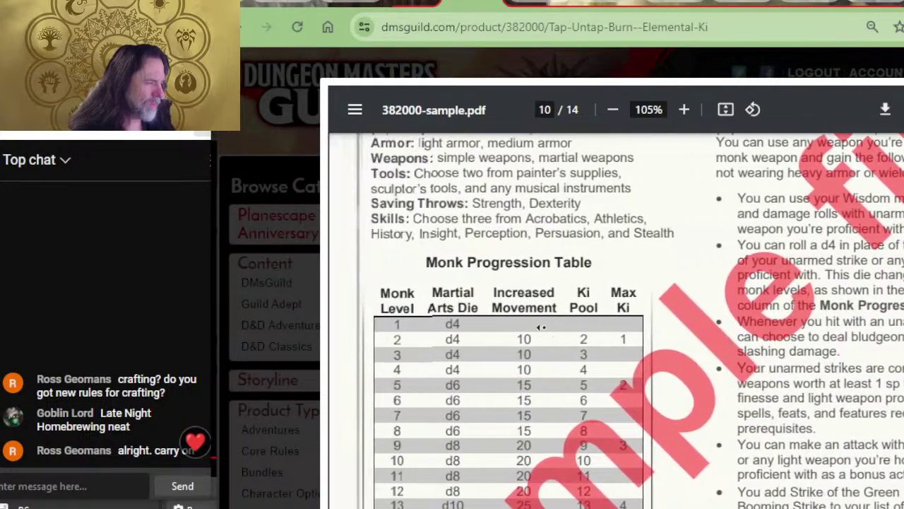
scroll(541, 326, "down", 4)
scroll(466, 346, "down", 4)
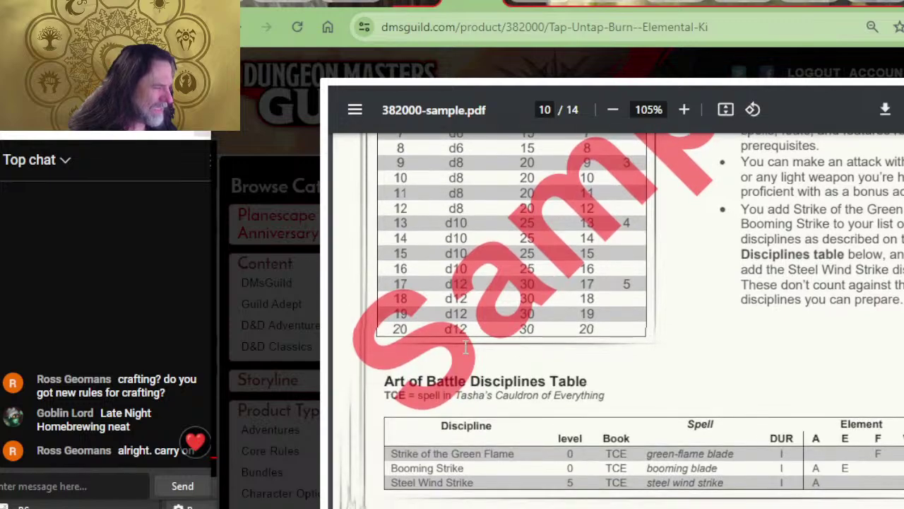
scroll(472, 293, "up", 4)
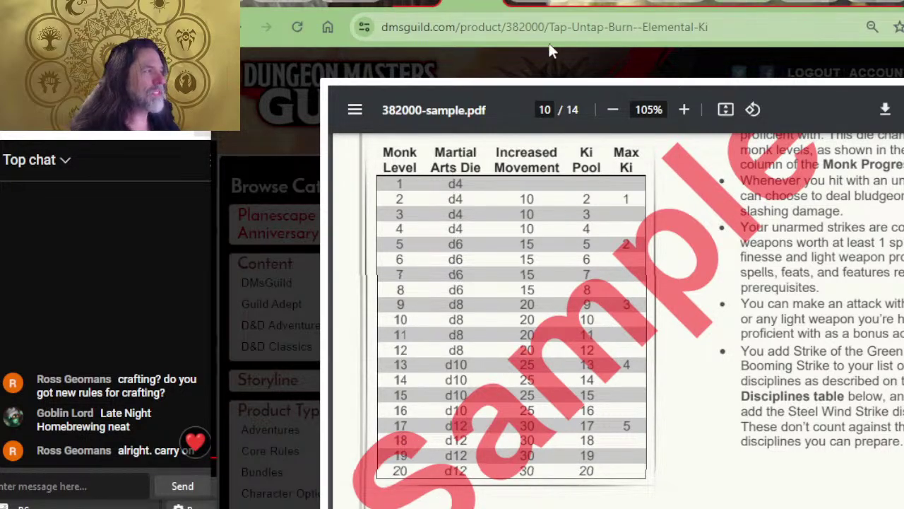
left_click(758, 7)
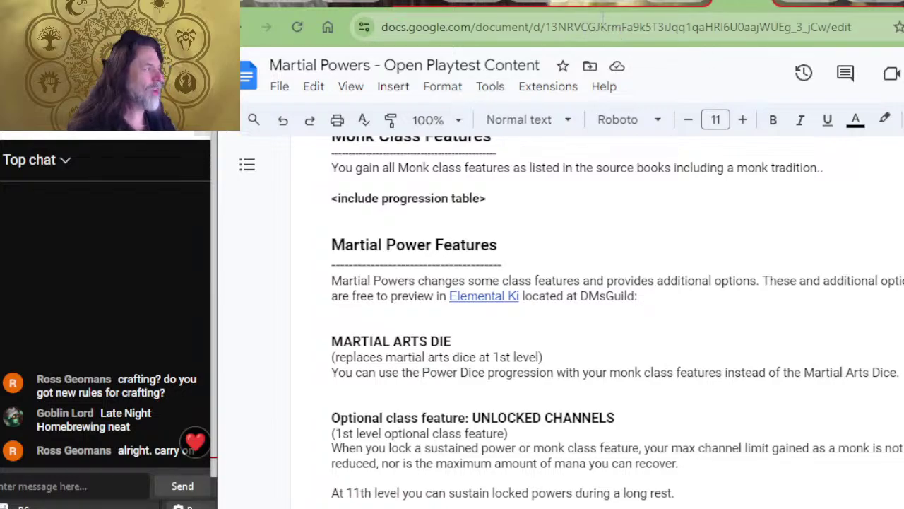
- Read the monk Martial Power Features down to the Empowered Maneuvers option
scroll(545, 258, "up", 3)
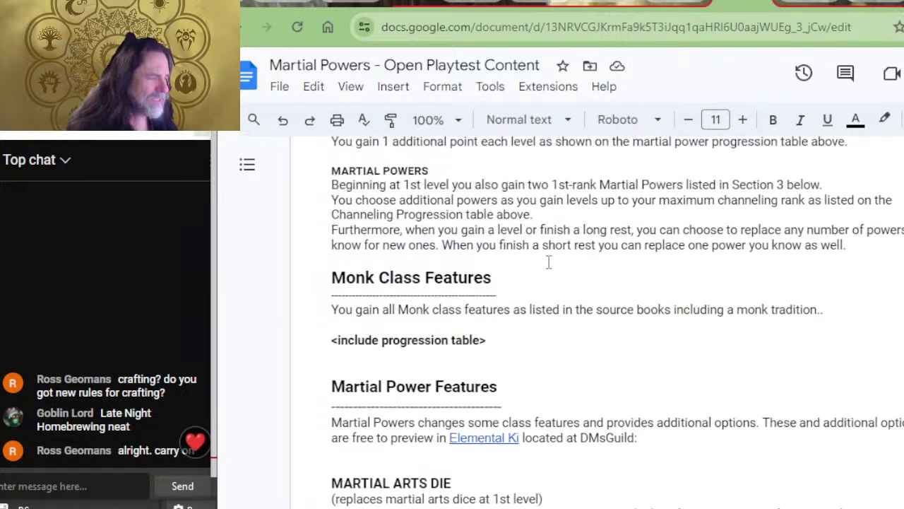
scroll(549, 262, "down", 2)
scroll(556, 261, "down", 2)
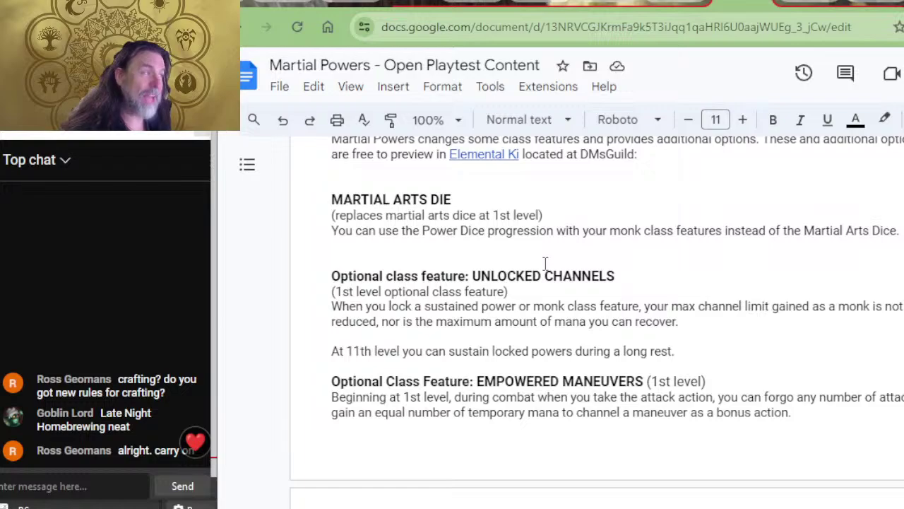
- Close the spell-list sample preview and go back to the Color Mana Spell Points bundle page
left_click(356, 2)
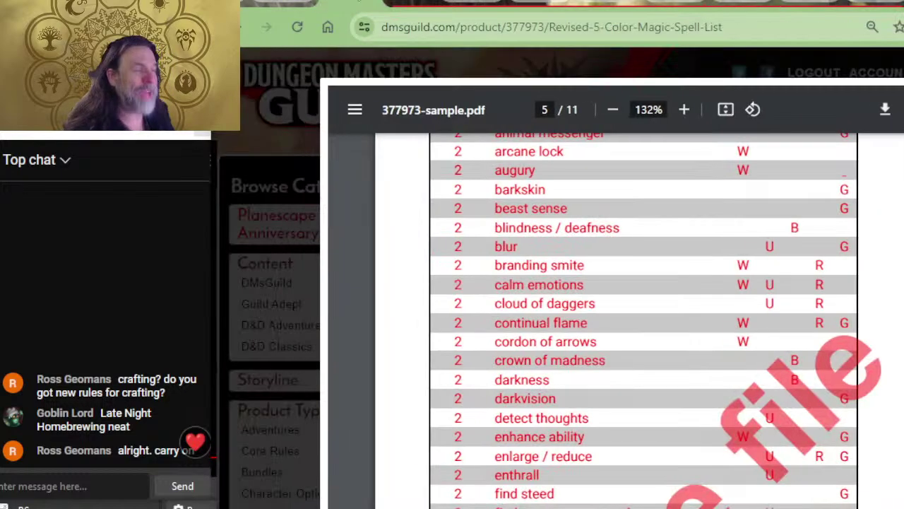
left_click(305, 177)
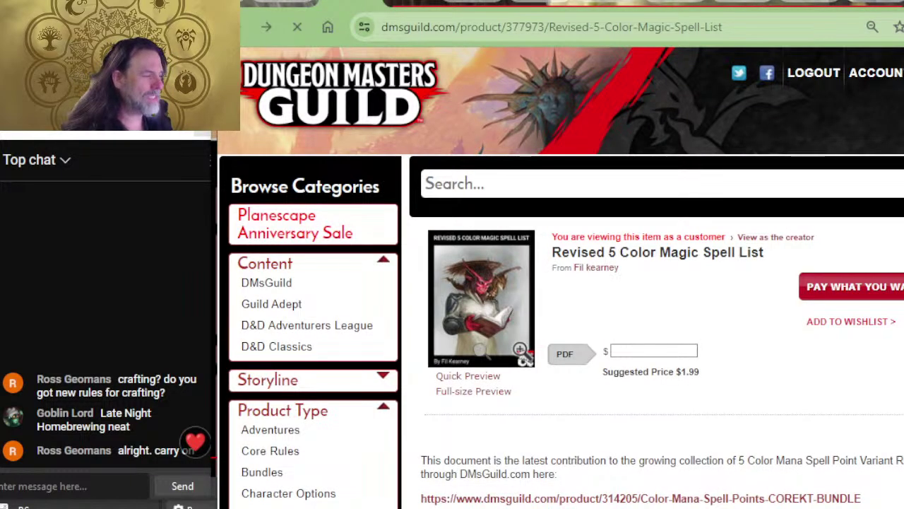
key("alt+Left")
scroll(558, 282, "down", 8)
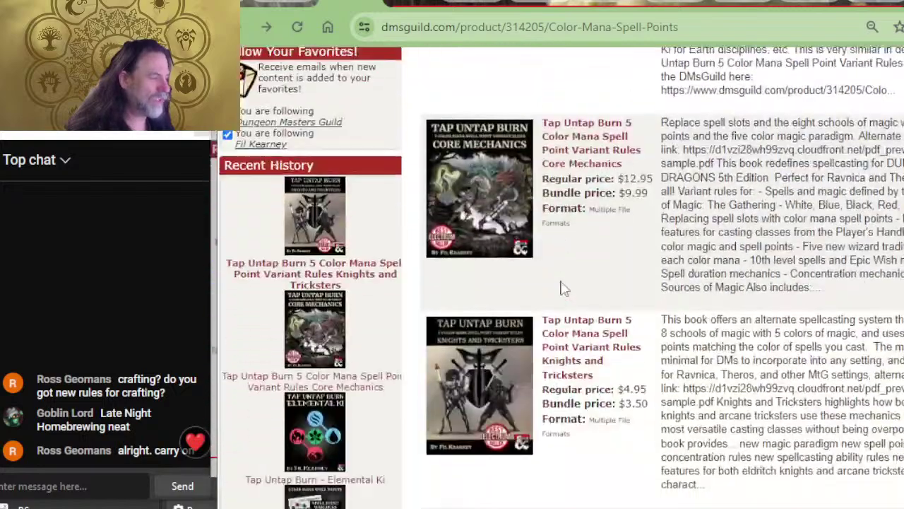
scroll(548, 283, "up", 2)
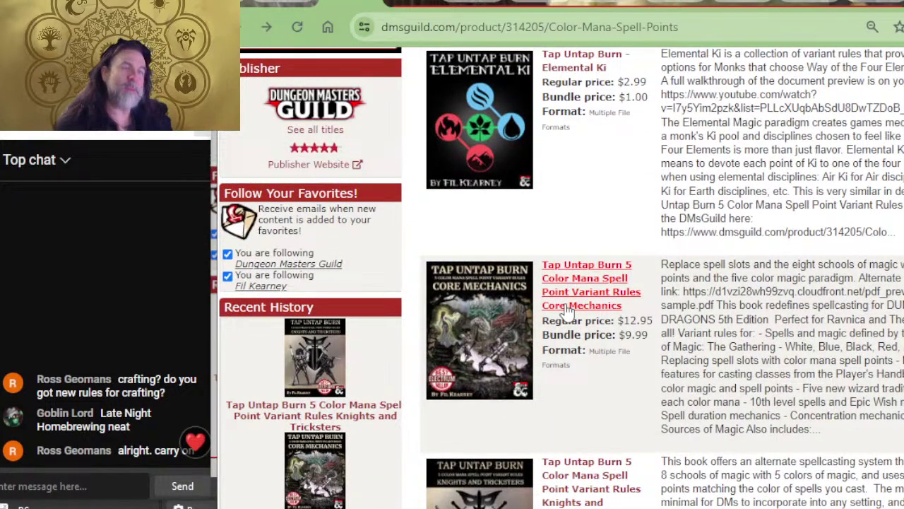
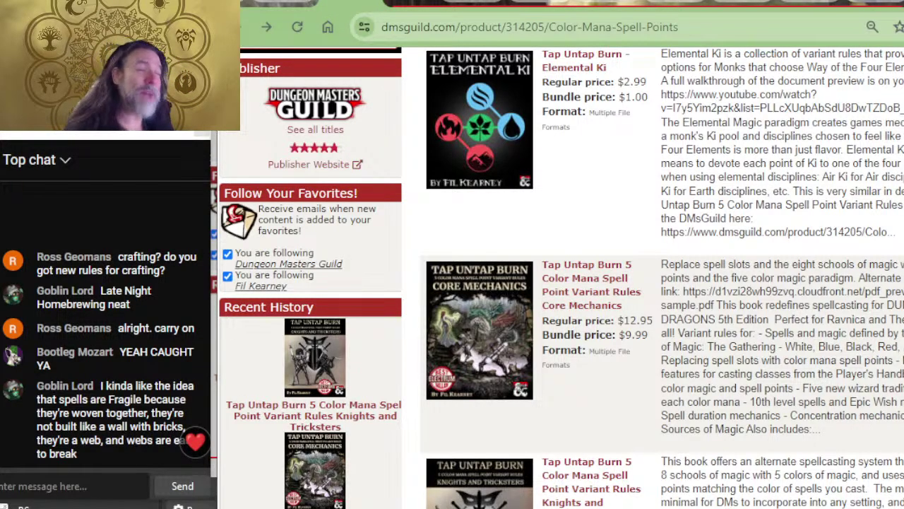
- Switch with Ctrl+Tab from the Elemental Ki page to the Martial Powers playtest tab
key("ctrl+Tab")
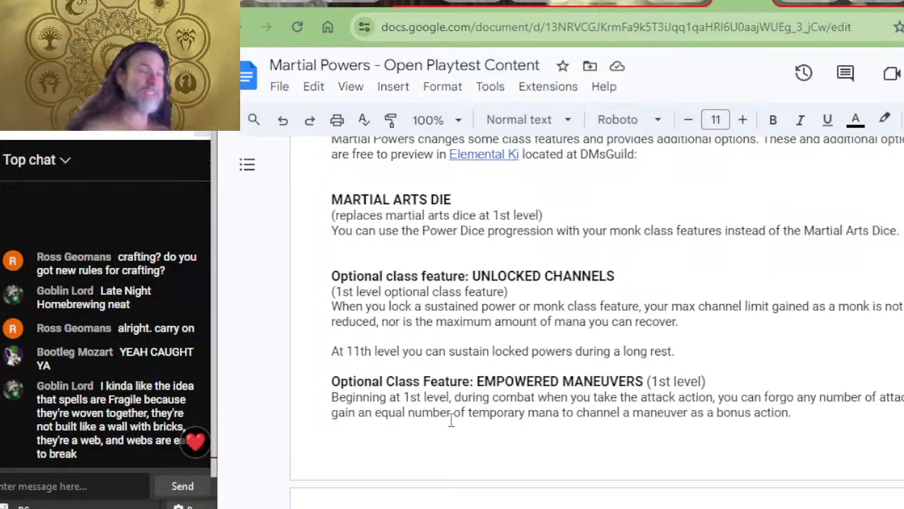
- Skim the guild and damage-type sections in the copy with the guild power tables
scroll(719, 373, "down", 15)
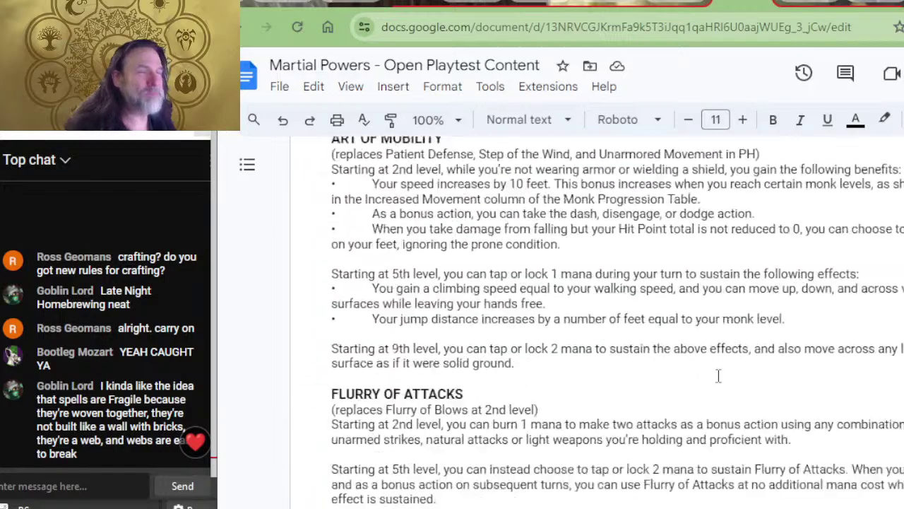
scroll(718, 371, "up", 2)
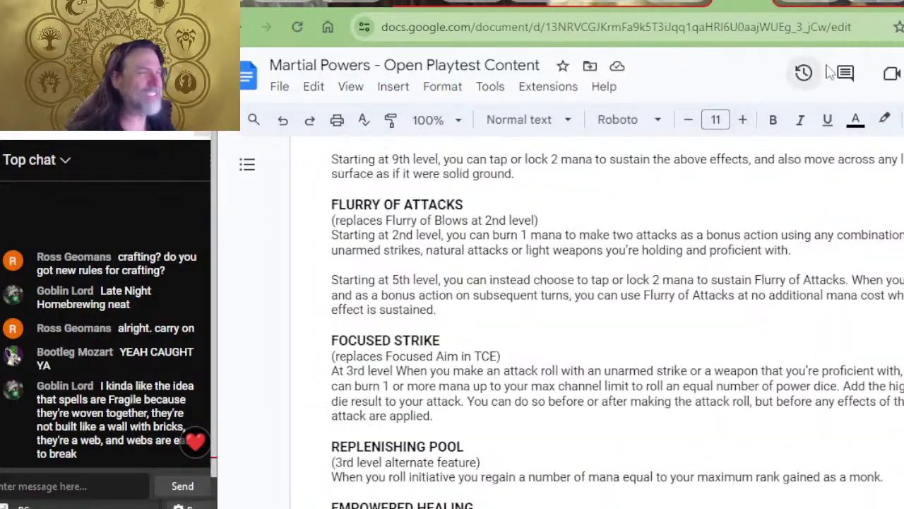
left_click(801, 6)
scroll(759, 165, "down", 11)
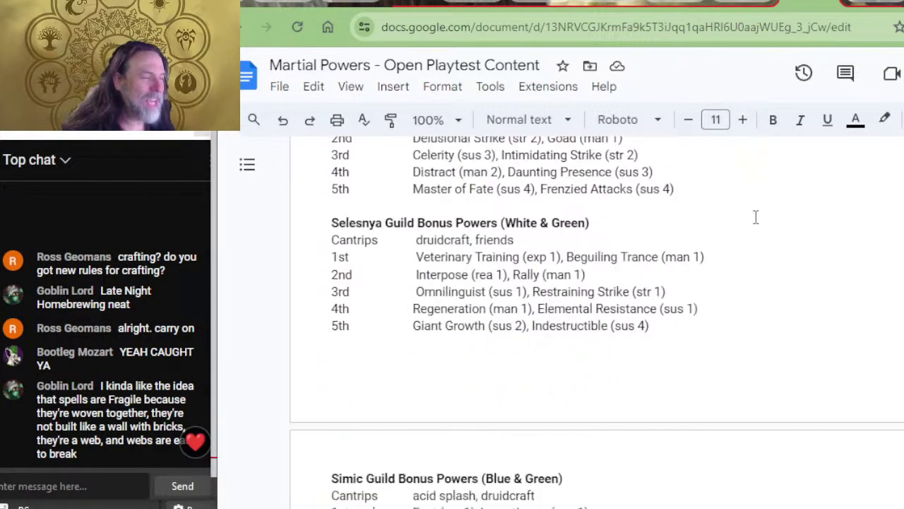
scroll(756, 217, "up", 20)
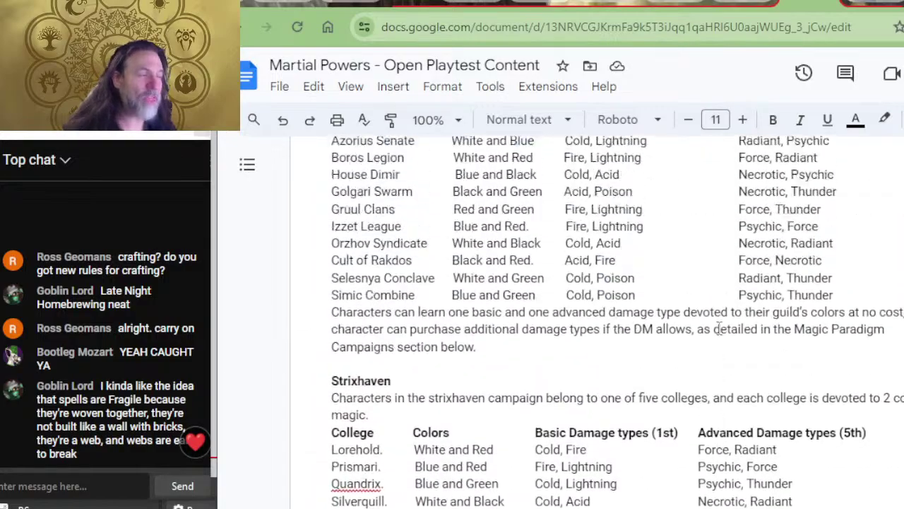
- Move up to the feats and bring up the levels 1–13 table with d6 to d8 dice
scroll(677, 364, "up", 15)
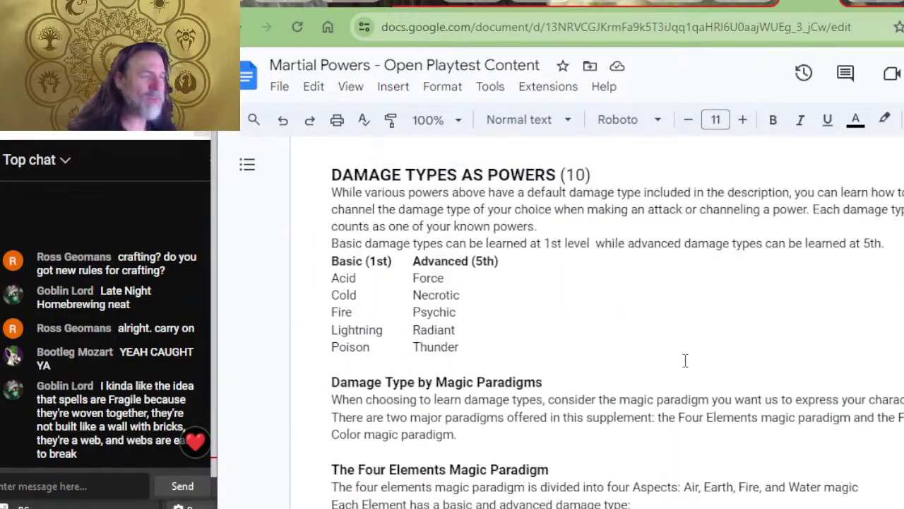
scroll(671, 361, "up", 15)
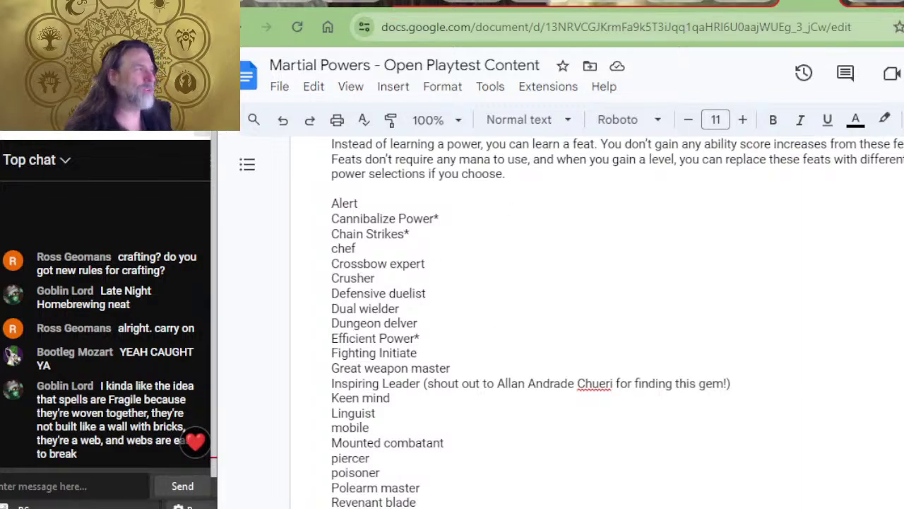
key("ctrl+z")
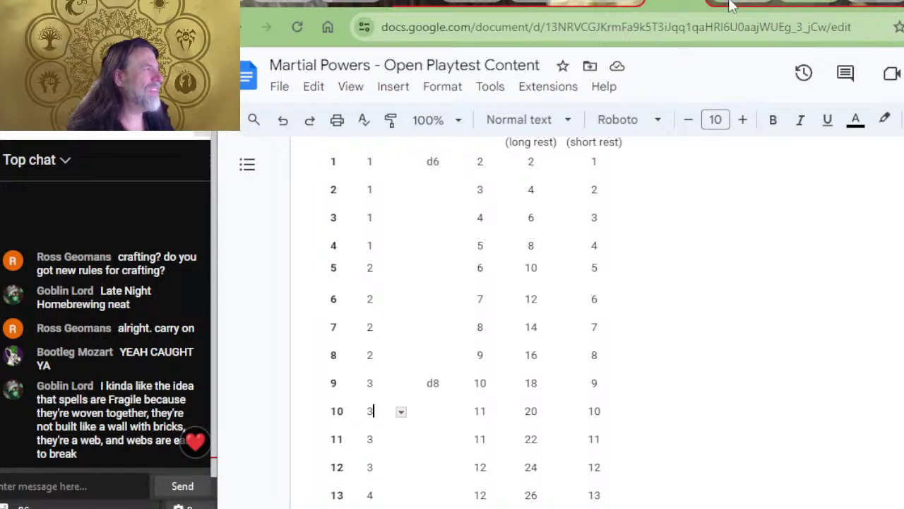
- Return to the feat-list copy and read Crossbow expert, Defensive duelist and Efficient Power
left_click(757, 14)
left_click(802, 15)
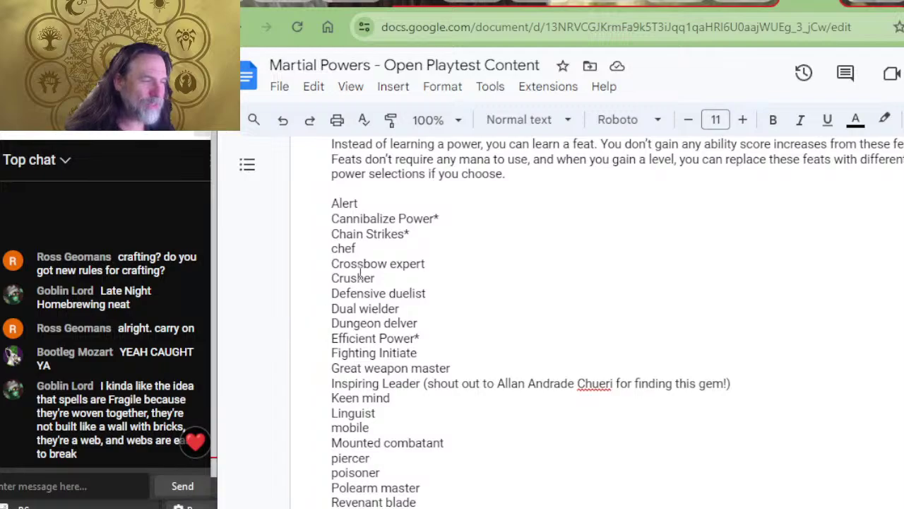
left_click_drag(351, 278, 398, 263)
left_click_drag(450, 297, 372, 296)
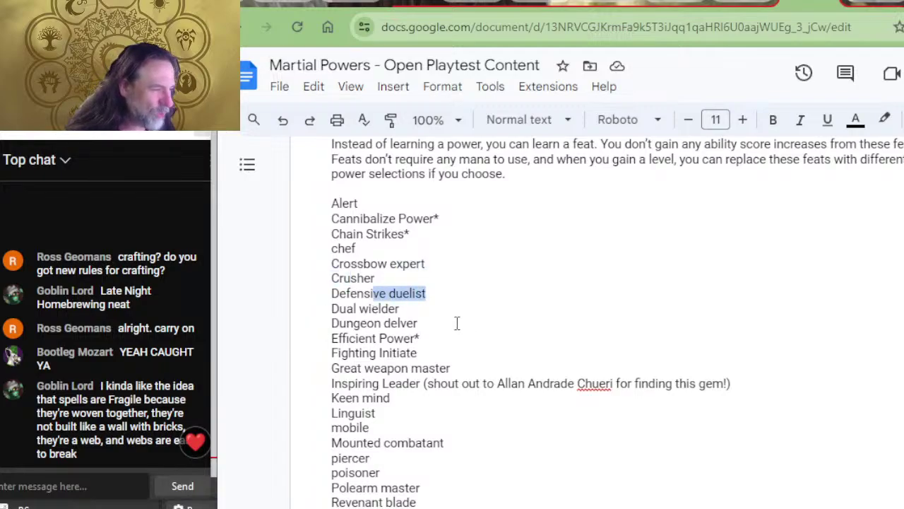
left_click_drag(437, 333, 400, 353)
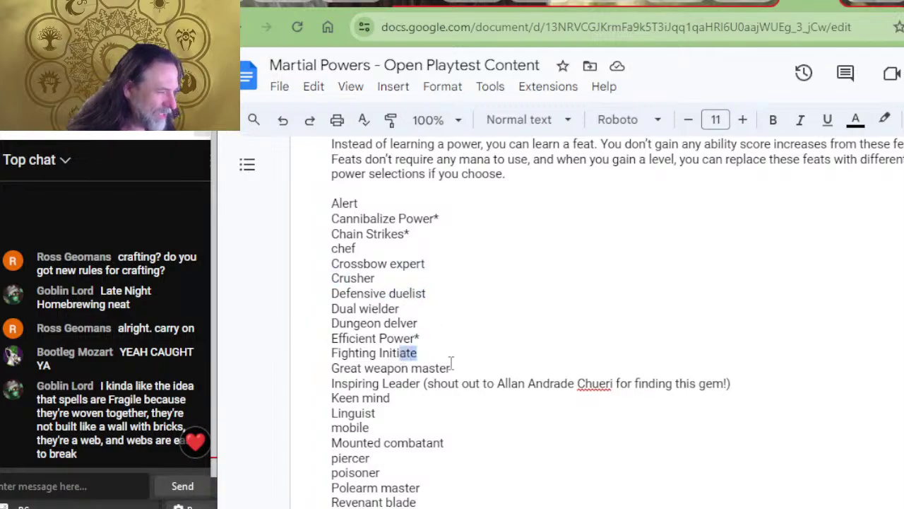
- Read on past Fighting Initiate and Sentinel to the *new feats note and Meta-Power Feats
scroll(453, 357, "down", 2)
left_click_drag(422, 212, 361, 211)
left_click(427, 214)
left_click_drag(449, 226, 423, 235)
scroll(428, 304, "down", 2)
left_click_drag(430, 346, 349, 348)
left_click(430, 351)
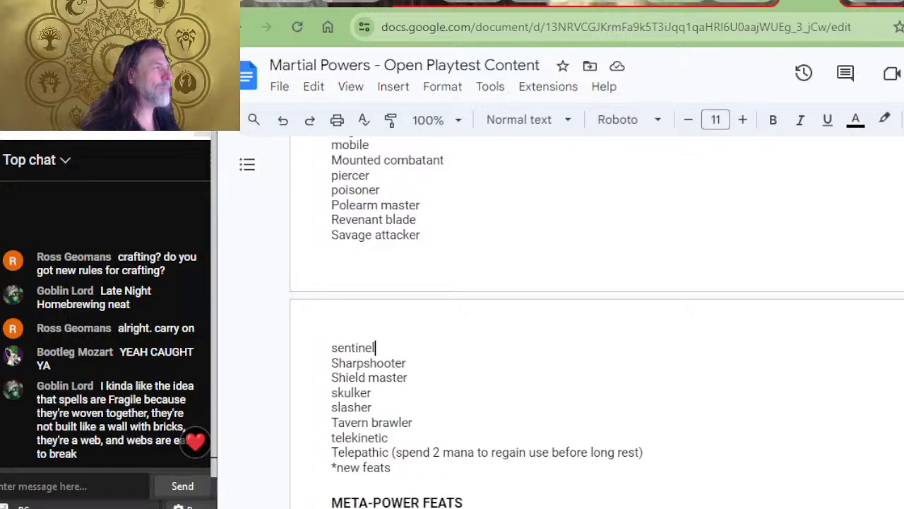
- Scroll up to the BARBARIAN heading and its Channeling Rage section with Mana rules
scroll(597, 318, "up", 15)
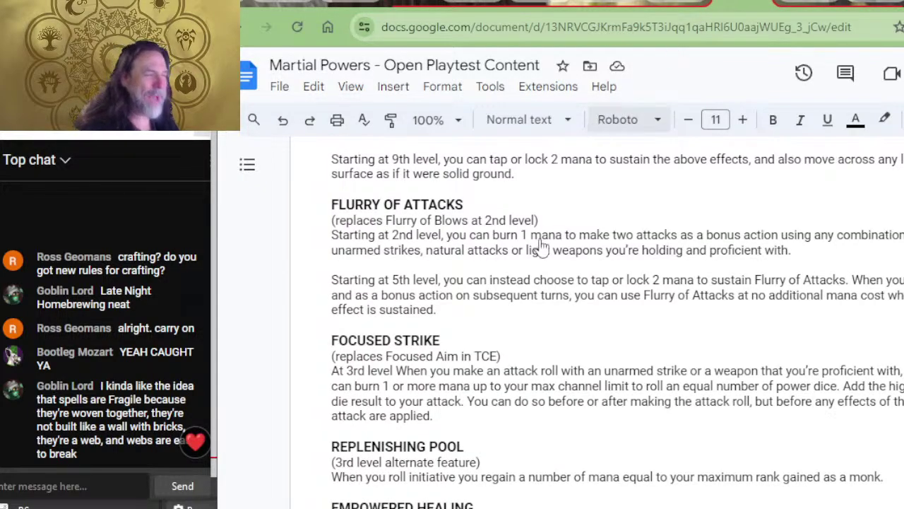
scroll(541, 248, "up", 2)
scroll(541, 258, "down", 8)
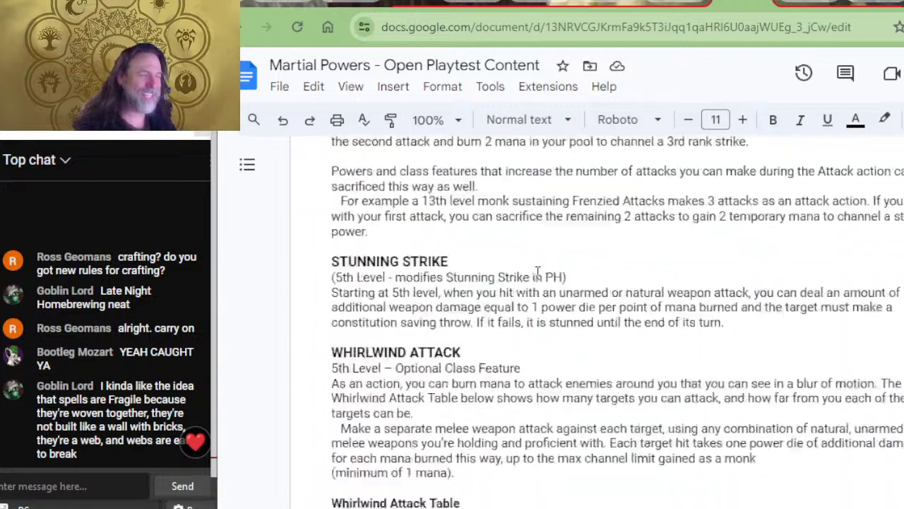
scroll(538, 272, "down", 1)
scroll(439, 283, "up", 7)
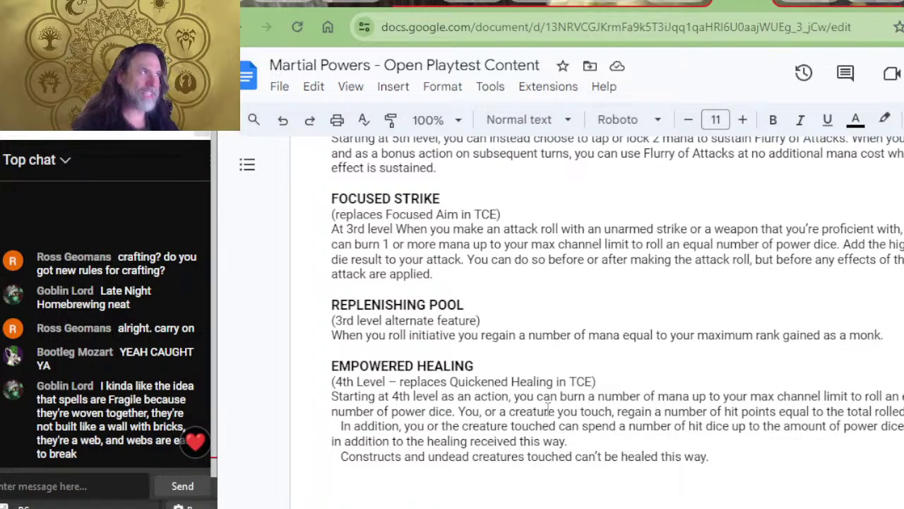
scroll(572, 363, "up", 10)
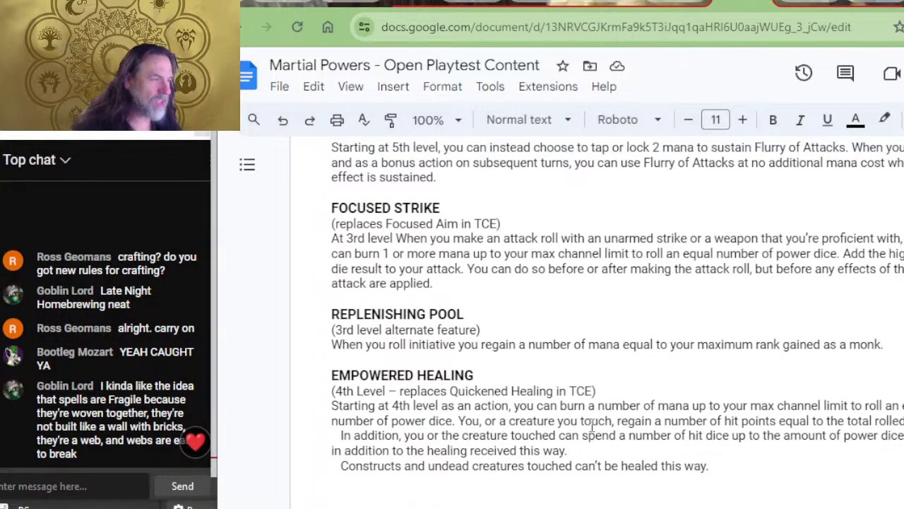
scroll(505, 373, "up", 3)
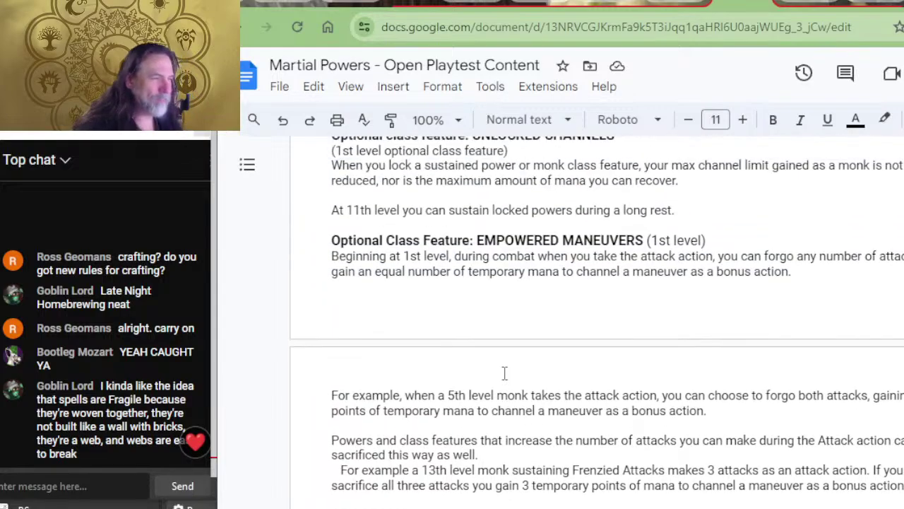
scroll(537, 258, "up", 3)
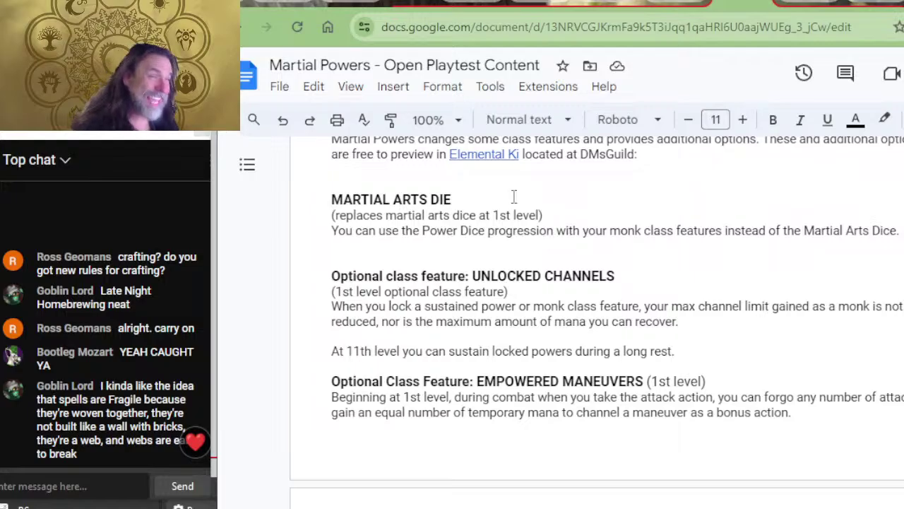
scroll(555, 229, "down", 10)
scroll(555, 230, "down", 20)
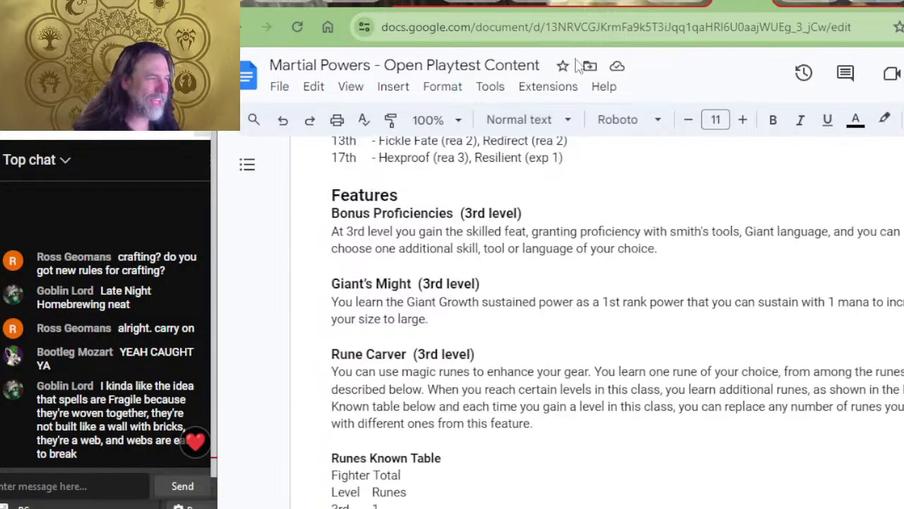
scroll(623, 227, "down", 20)
scroll(624, 228, "down", 15)
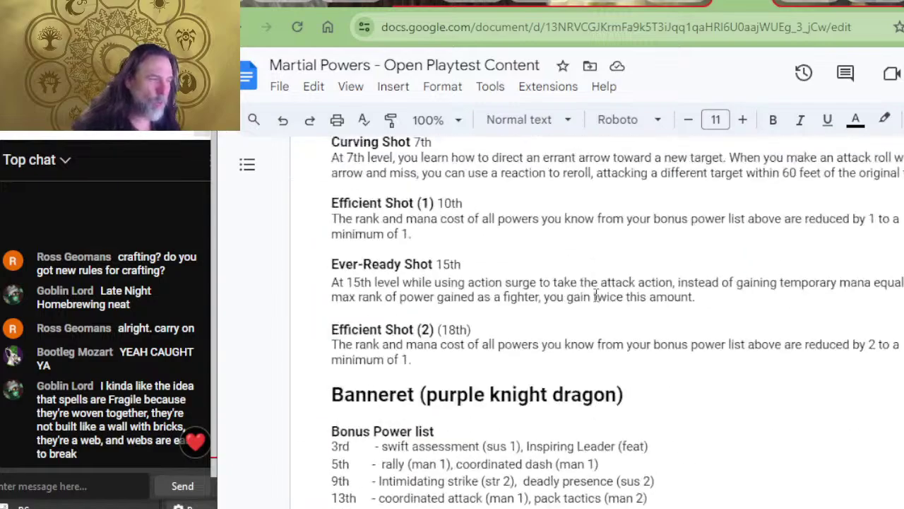
scroll(596, 295, "up", 4)
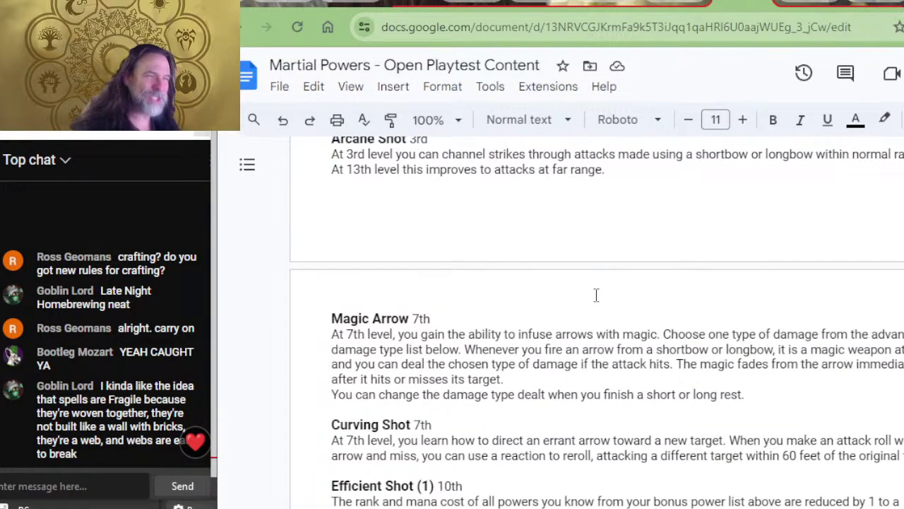
scroll(596, 296, "up", 10)
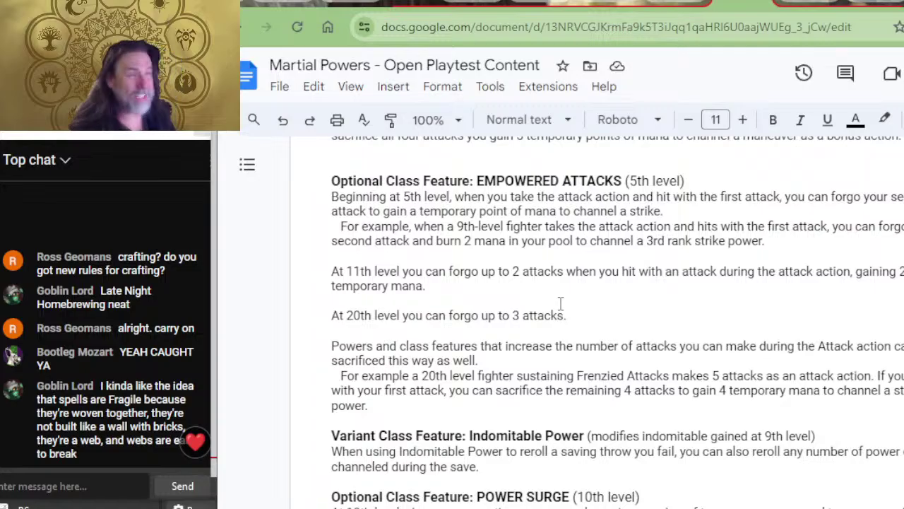
scroll(582, 388, "up", 4)
scroll(541, 403, "up", 20)
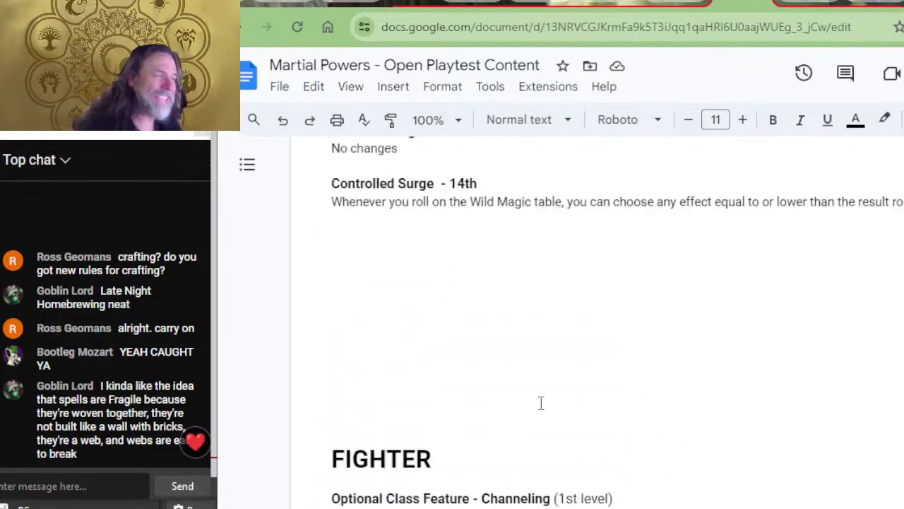
scroll(533, 412, "up", 20)
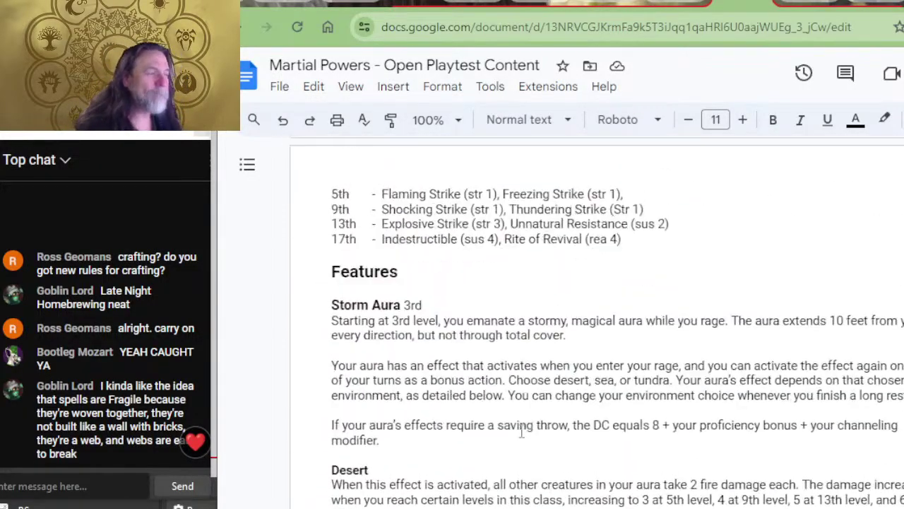
scroll(514, 433, "up", 20)
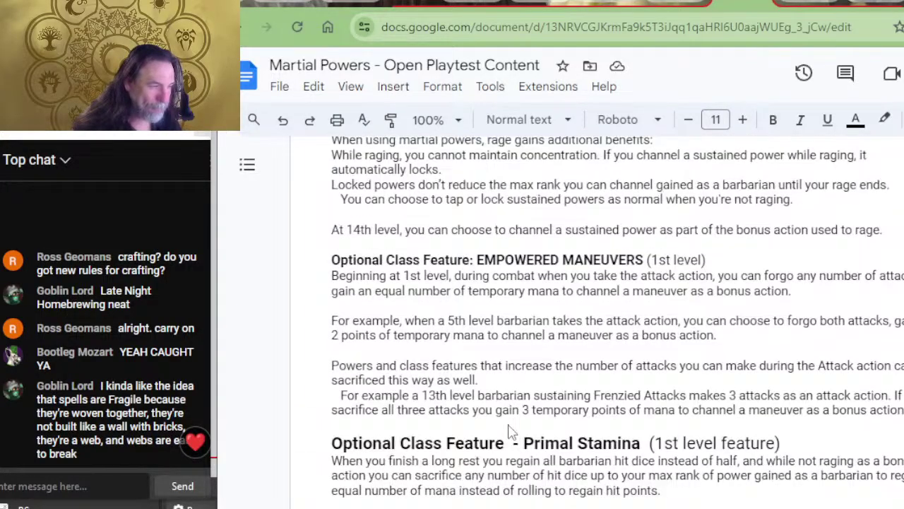
scroll(541, 357, "up", 8)
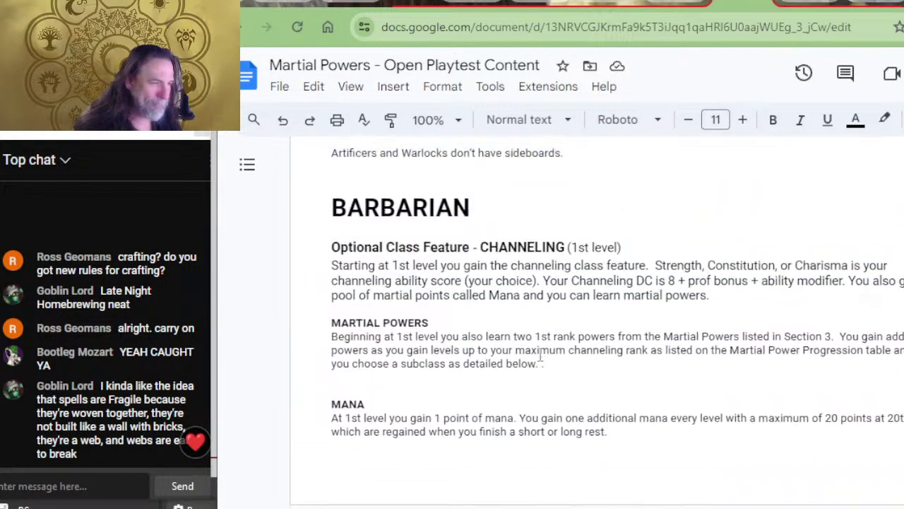
scroll(540, 355, "up", 2)
scroll(540, 354, "down", 2)
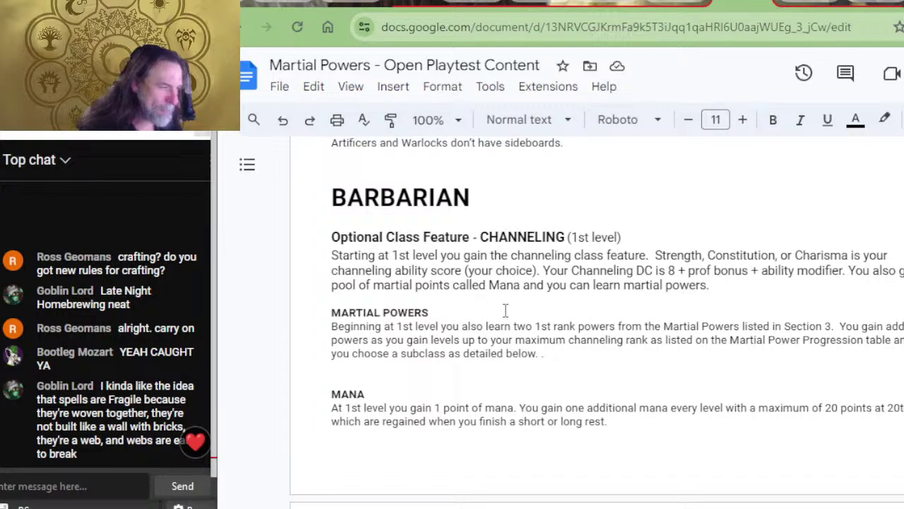
scroll(503, 311, "down", 4)
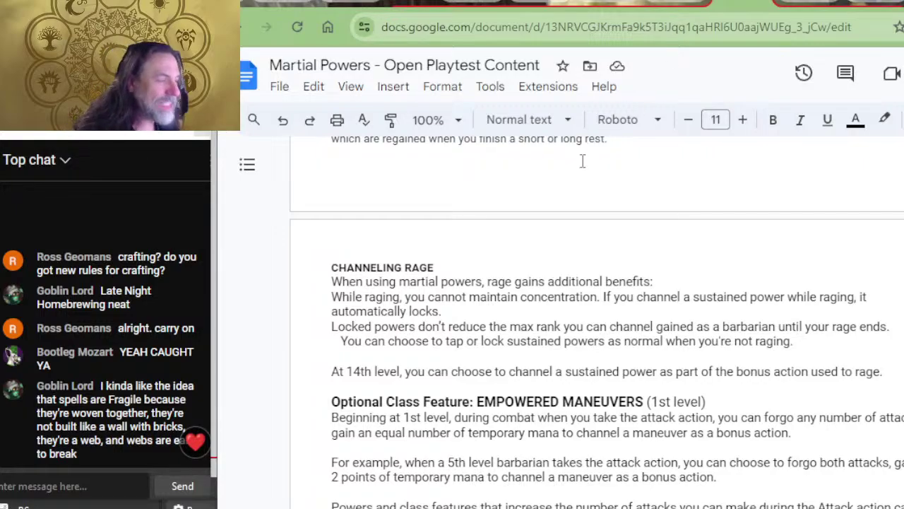
- Scroll through the barbarian Paths of Power subclasses down to Path of the Giant
scroll(388, 219, "down", 5)
scroll(389, 219, "down", 20)
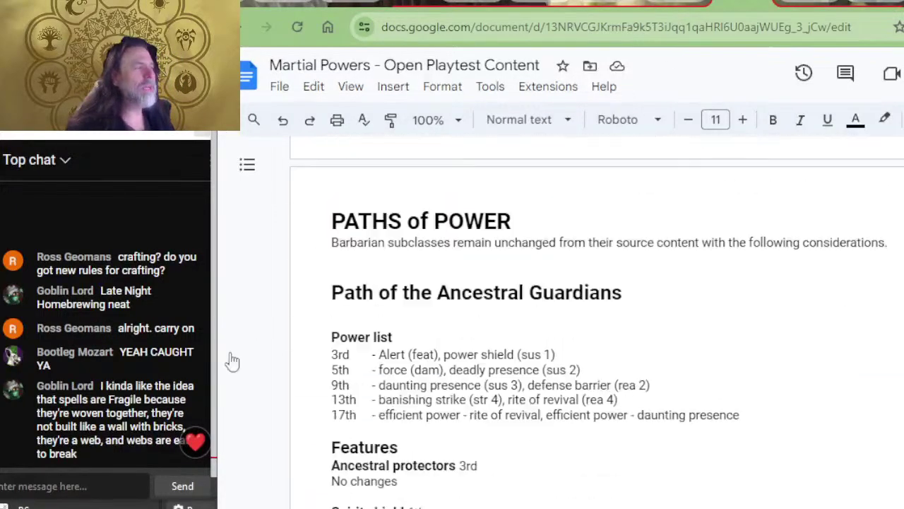
scroll(505, 414, "down", 20)
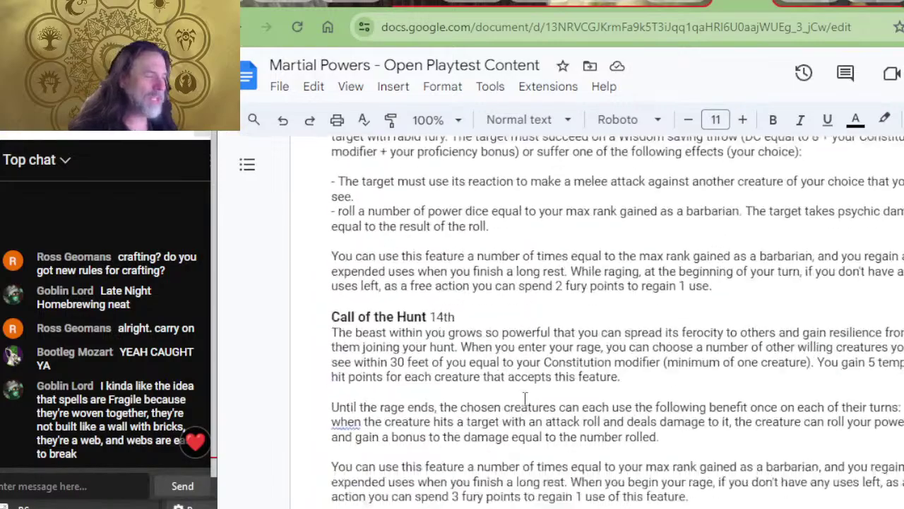
- Scroll past the Fighter and Rogue archetypes to the Monk's Martial Arts Die and Empowered Maneuvers
scroll(530, 389, "down", 20)
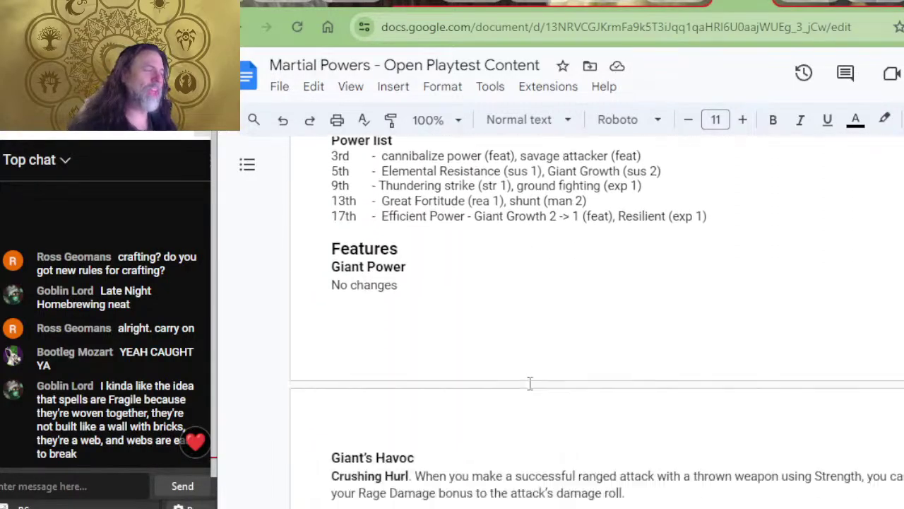
scroll(541, 367, "down", 20)
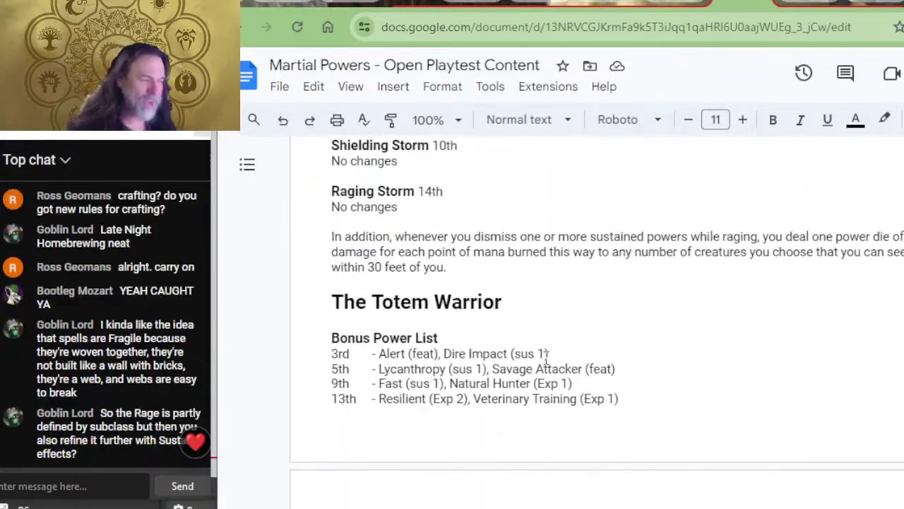
scroll(548, 353, "down", 20)
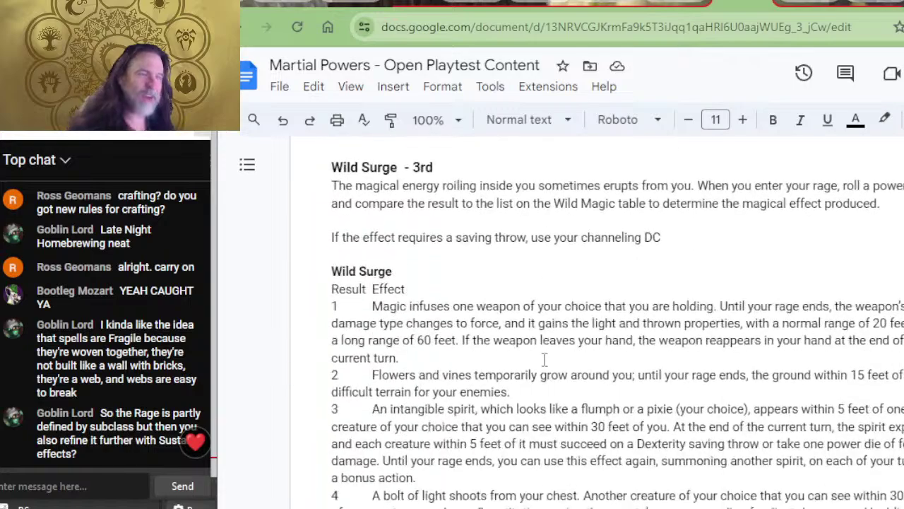
scroll(558, 332, "down", 20)
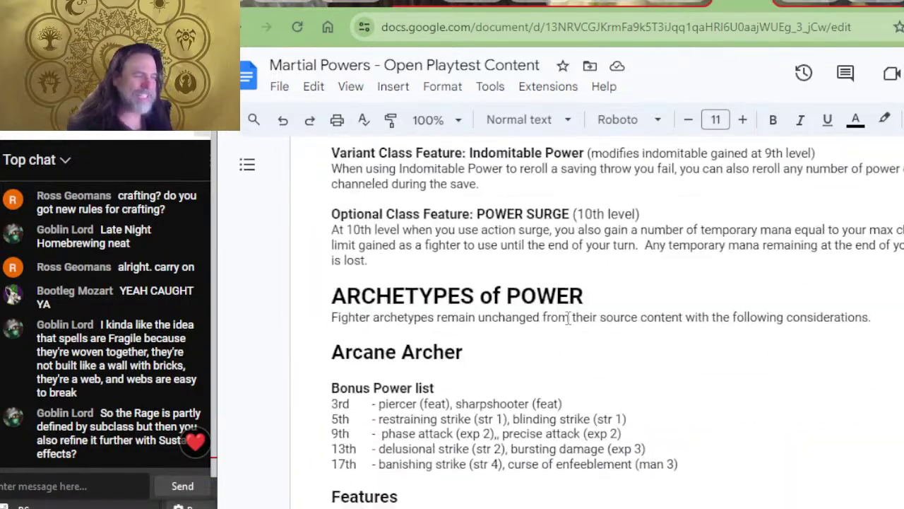
scroll(569, 316, "down", 20)
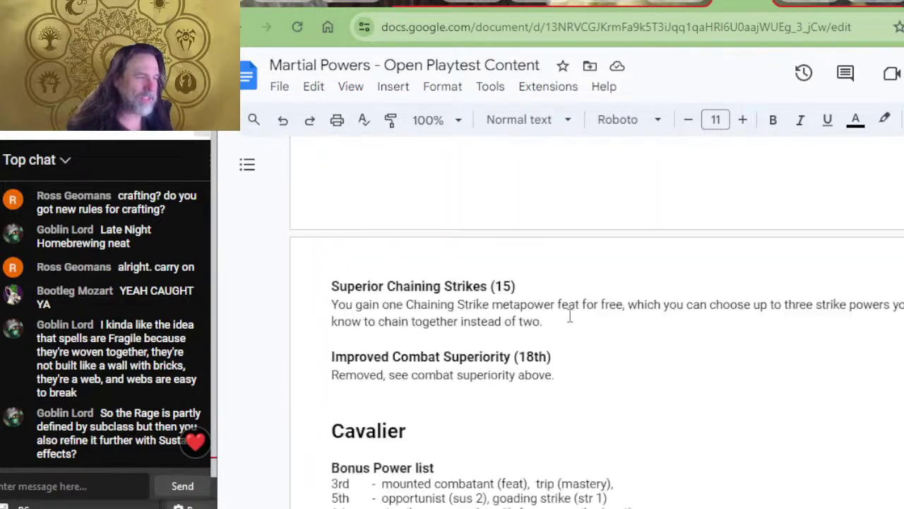
scroll(566, 301, "down", 20)
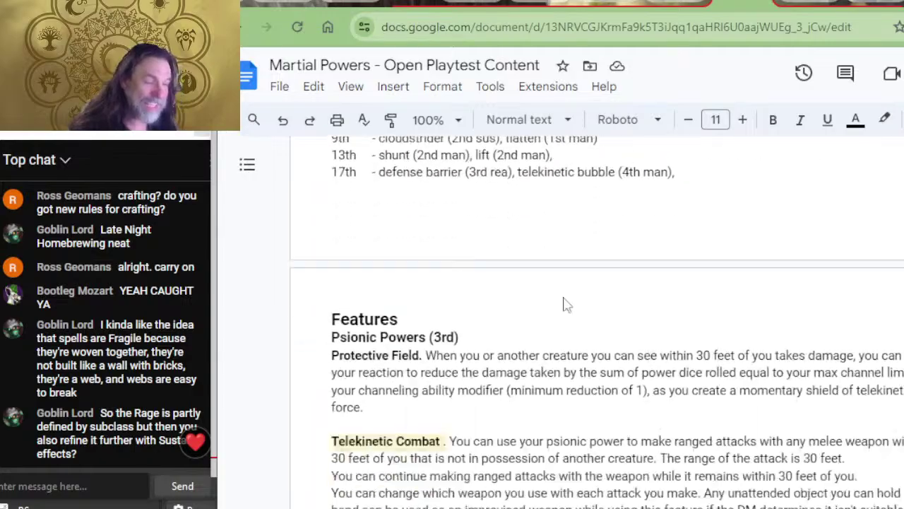
scroll(568, 302, "down", 20)
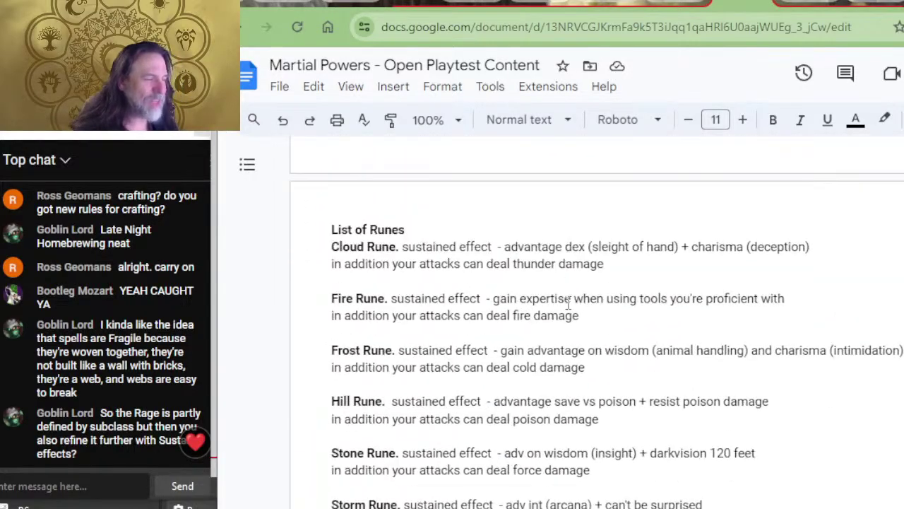
scroll(571, 363, "down", 20)
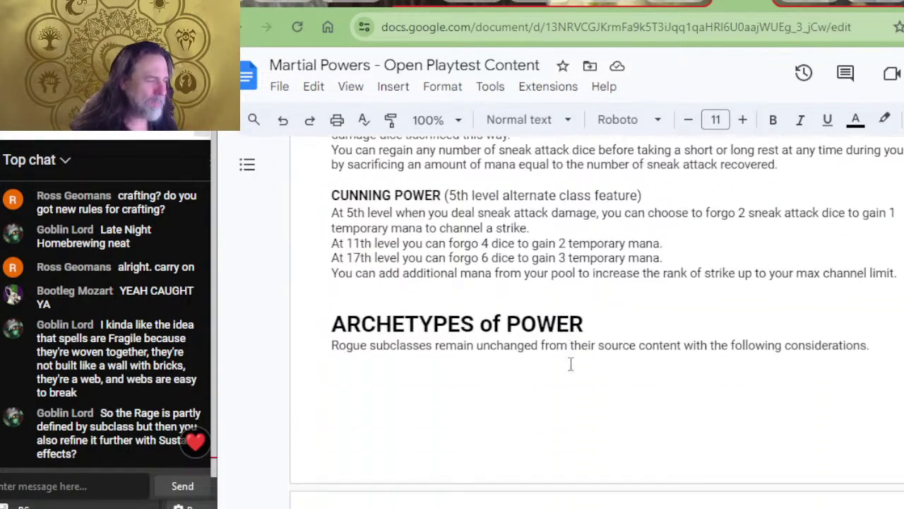
scroll(584, 332, "down", 15)
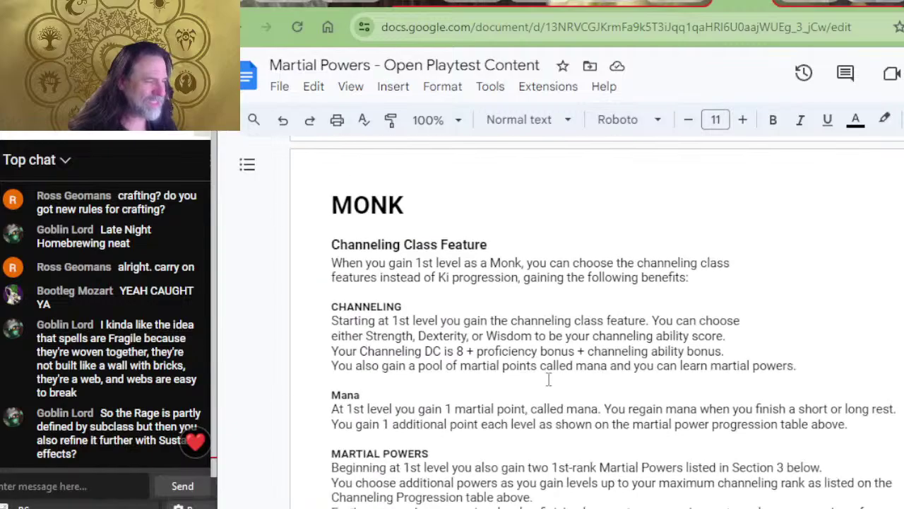
scroll(549, 378, "up", 5)
scroll(475, 389, "down", 6)
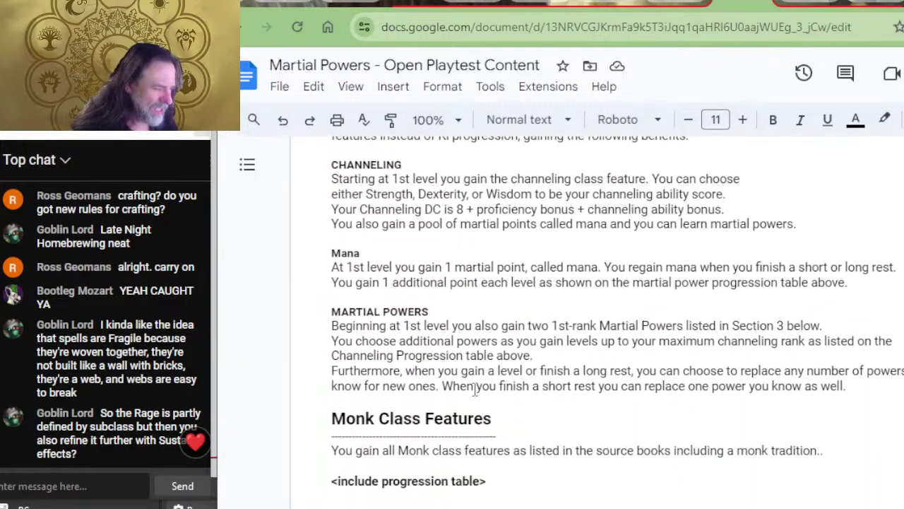
scroll(475, 390, "down", 2)
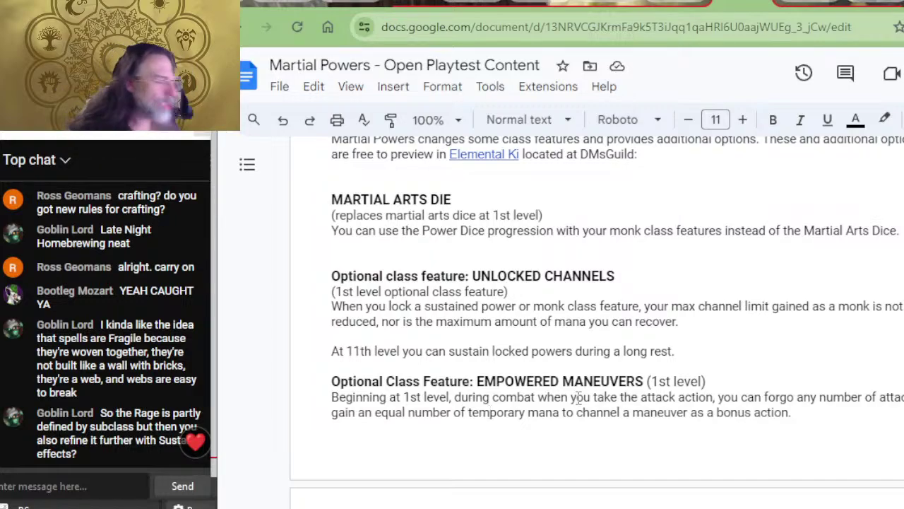
- Scroll past Art of Mobility to Flurry of Attacks, Focused Strike and Replenishing Pool
scroll(585, 394, "down", 4)
scroll(529, 360, "down", 4)
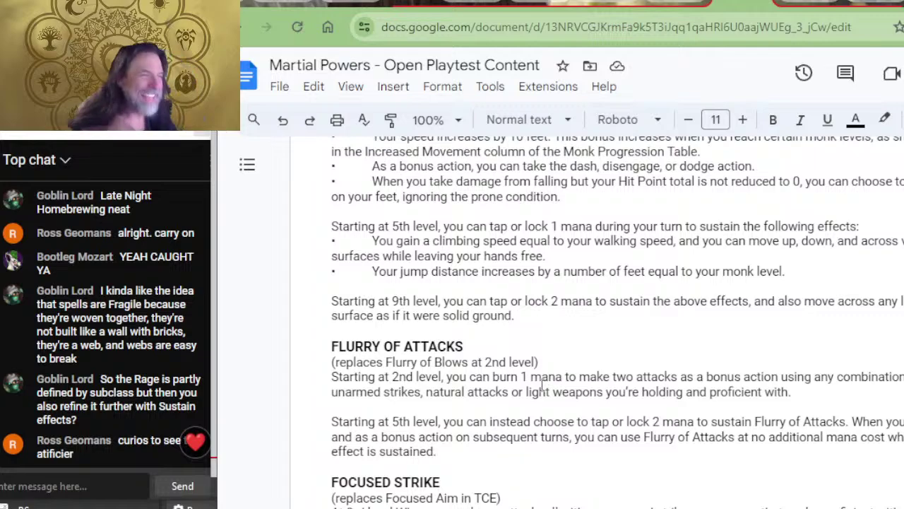
scroll(465, 350, "down", 2)
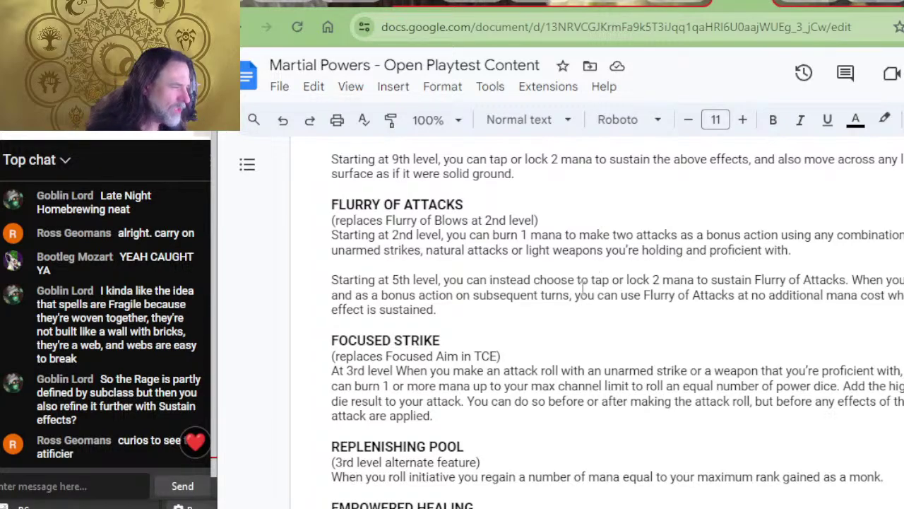
- Delete 'or lock' from the 5th-level Flurry of Attacks line, leaving 'choose to tap 2 mana'
left_click(650, 280)
left_click_drag(650, 280, 576, 281)
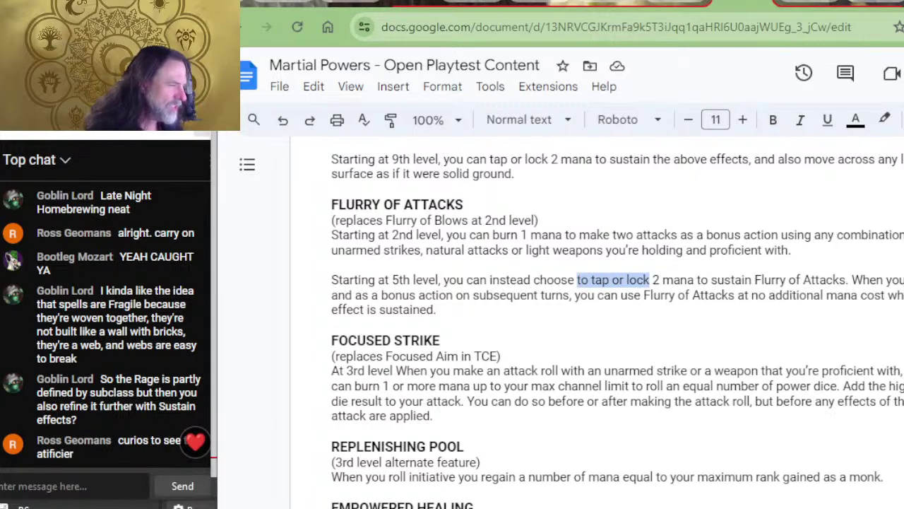
key("Right")
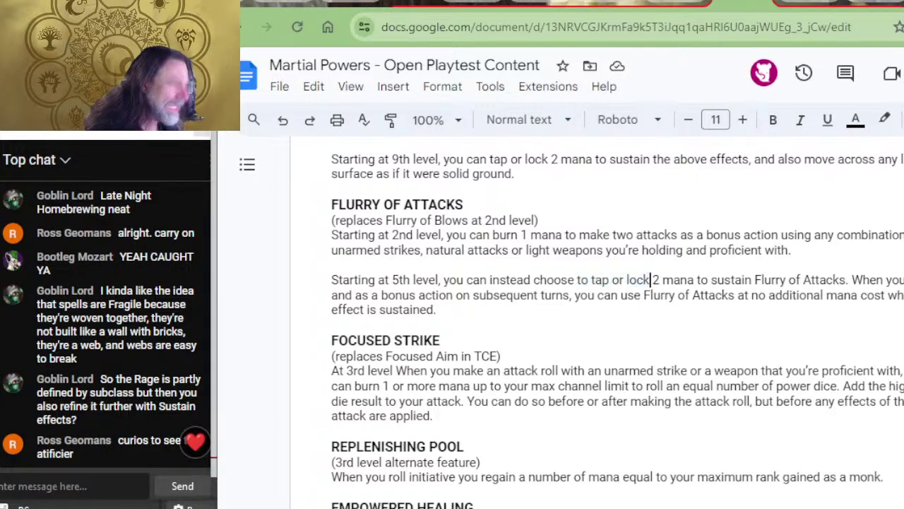
key("BackSpace")
key("BackSpace")
key("BackSpace")
key("BackSpace")
key("BackSpace")
key("BackSpace")
key("BackSpace")
key("BackSpace")
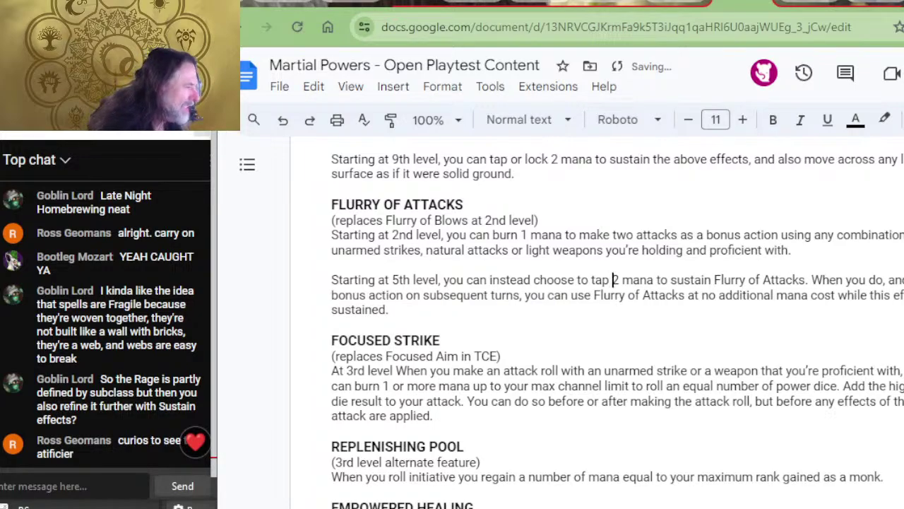
key("Right")
key("Right")
key("Right")
key("Right")
key("Right")
key("Right")
key("Right")
key("Right")
key("Right")
key("Right")
key("Right")
key("Right")
key("Right")
key("Right")
key("Right")
key("Right")
key("Right")
key("Right")
key("Right")
key("Right")
key("Right")
key("Right")
key("Right")
key("Right")
key("Right")
key("Right")
key("Right")
key("Right")
key("Right")
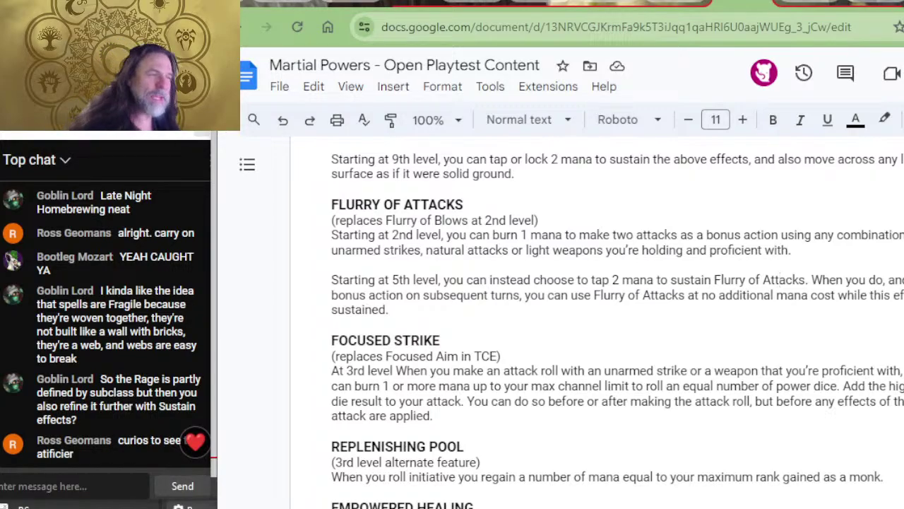
- Scroll up to Art of Mobility, then bring up the Elemental Ki sample's monk table
scroll(424, 375, "up", 4)
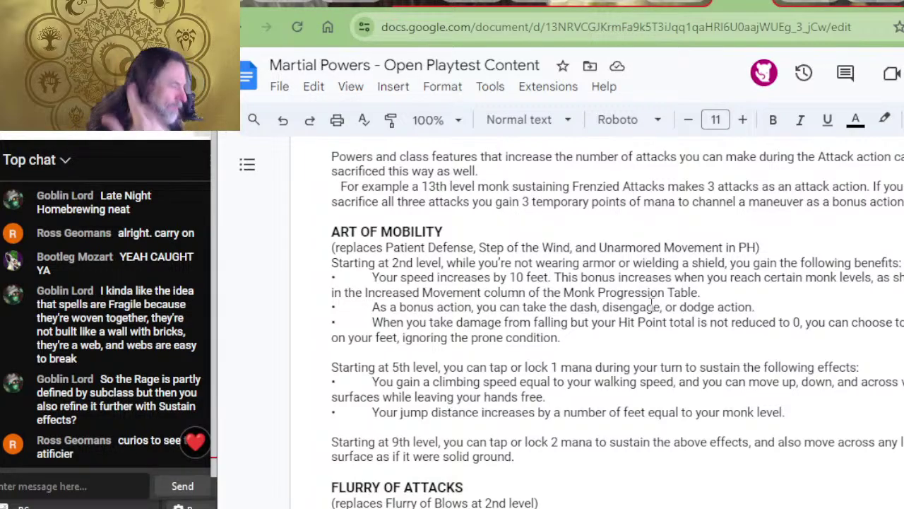
left_click(466, 3)
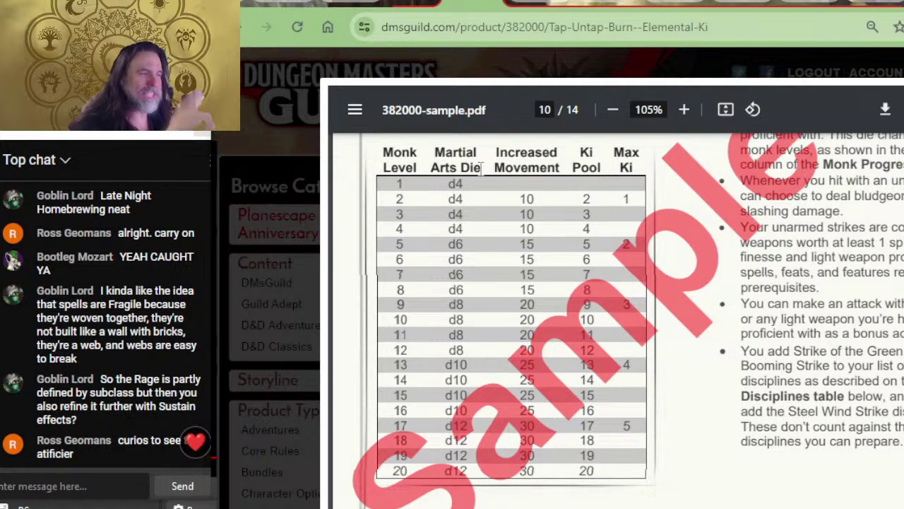
- Return to the Martial Powers document at the monk's Art of Mobility feature
left_click(704, 6)
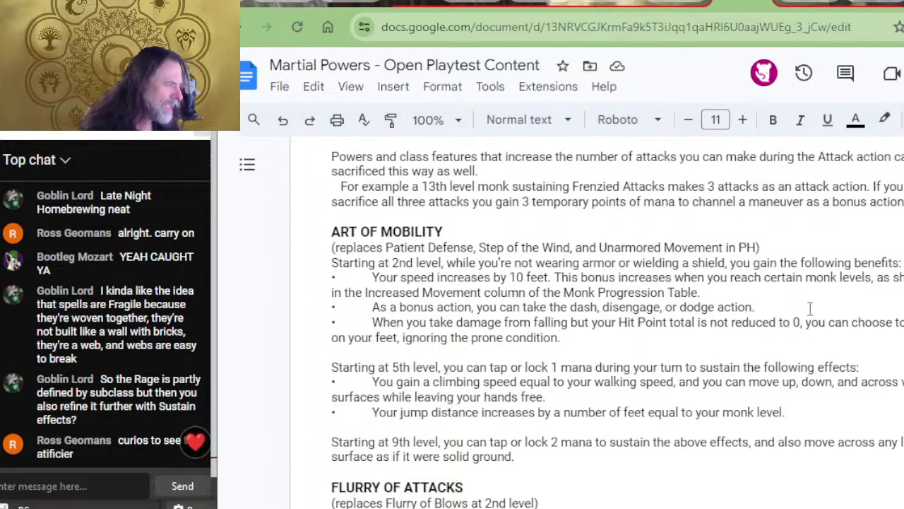
- Delete 'or lock' so the 5th-level Art of Mobility line reads 'tap 1 mana'
mouse_move(809, 307)
left_mouse_down()
mouse_move(332, 308)
mouse_move(312, 295)
mouse_move(328, 306)
mouse_move(449, 313)
left_mouse_up()
left_click(457, 322)
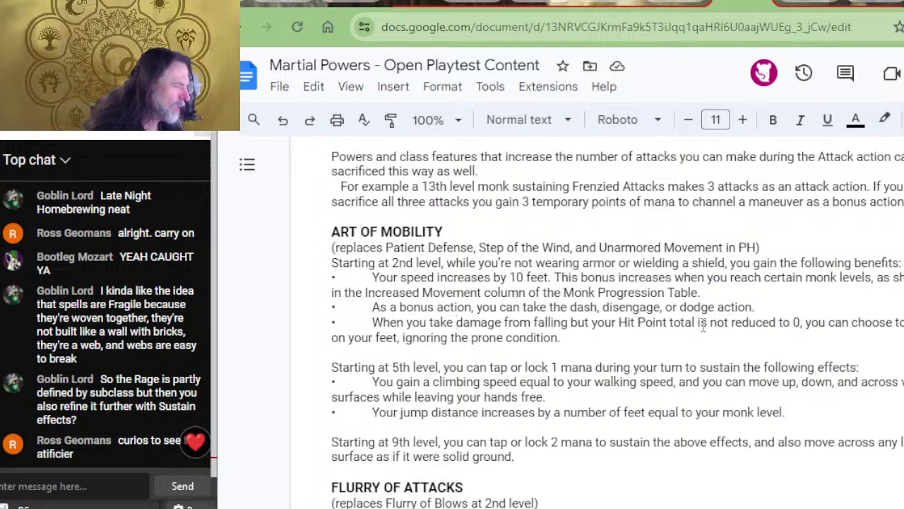
left_click(585, 340)
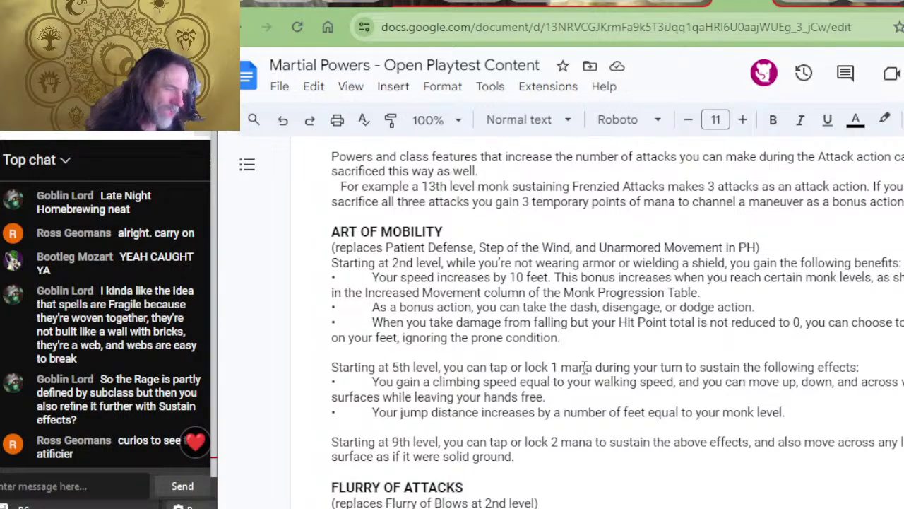
left_click(550, 367)
key("BackSpace")
key("BackSpace")
key("BackSpace")
key("BackSpace")
key("BackSpace")
key("BackSpace")
key("BackSpace")
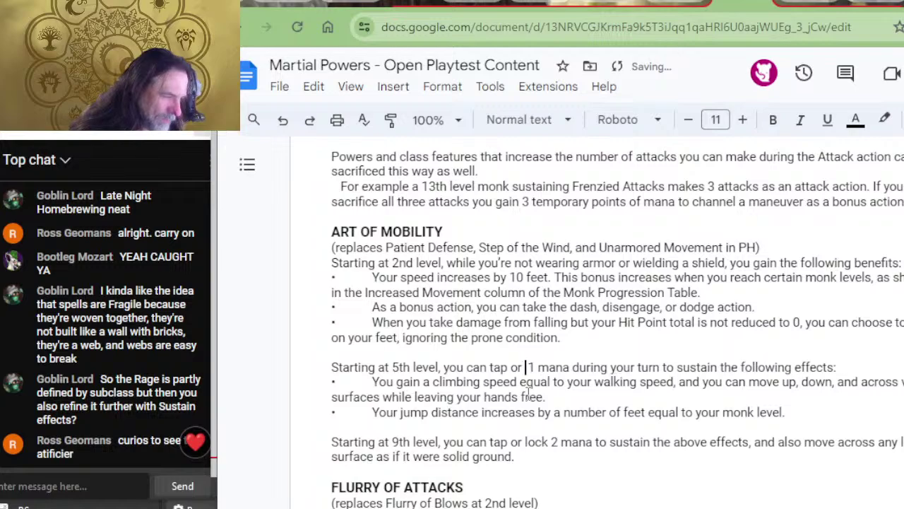
key("BackSpace")
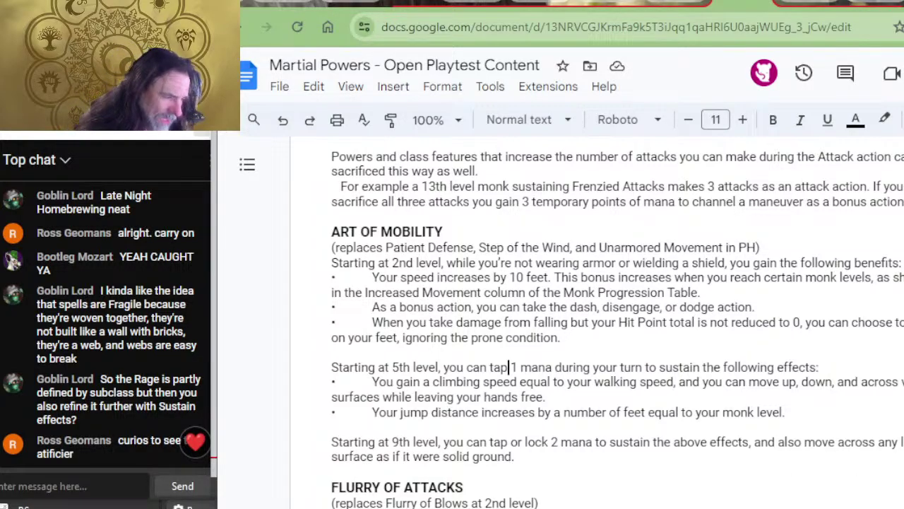
- Remove 'or lock' so the 9th-level Art of Mobility line reads 'tap 2 mana'
scroll(532, 470, "down", 2)
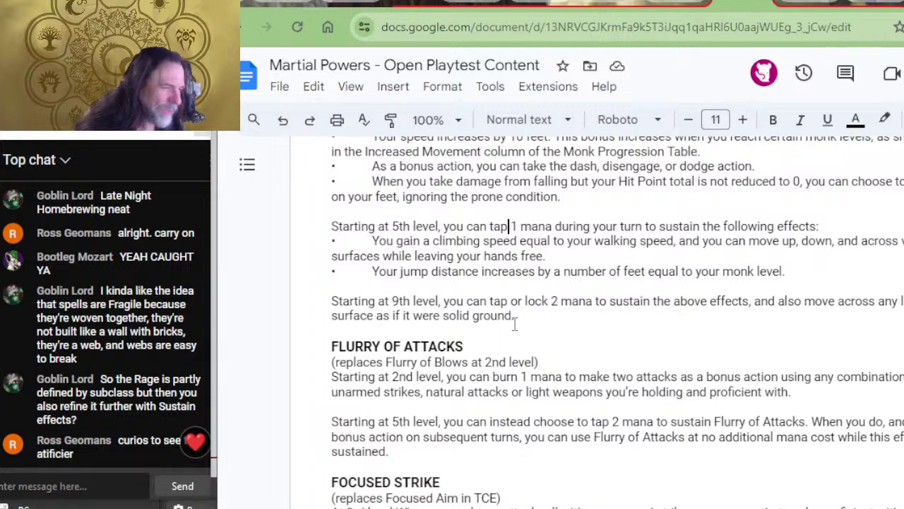
left_click(552, 301)
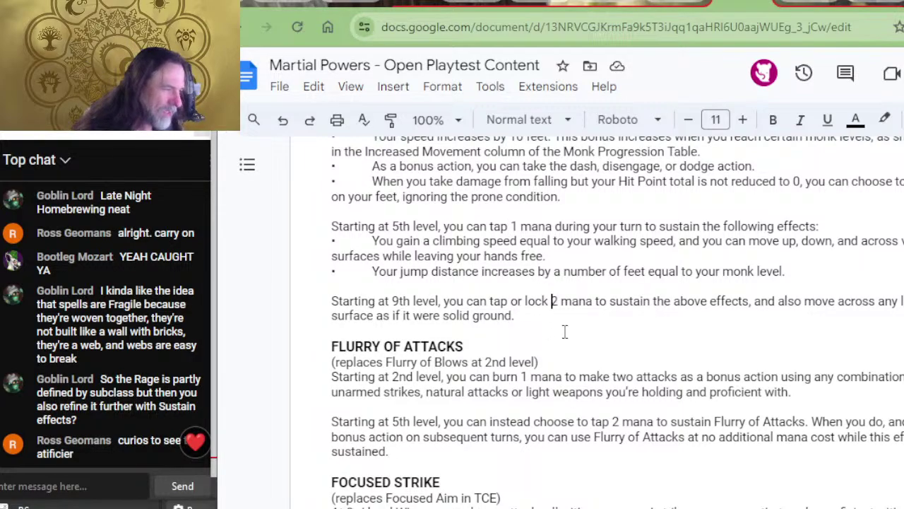
key("BackSpace")
key("BackSpace")
key("BackSpace")
key("BackSpace")
key("BackSpace")
key("BackSpace")
key("BackSpace")
key("BackSpace")
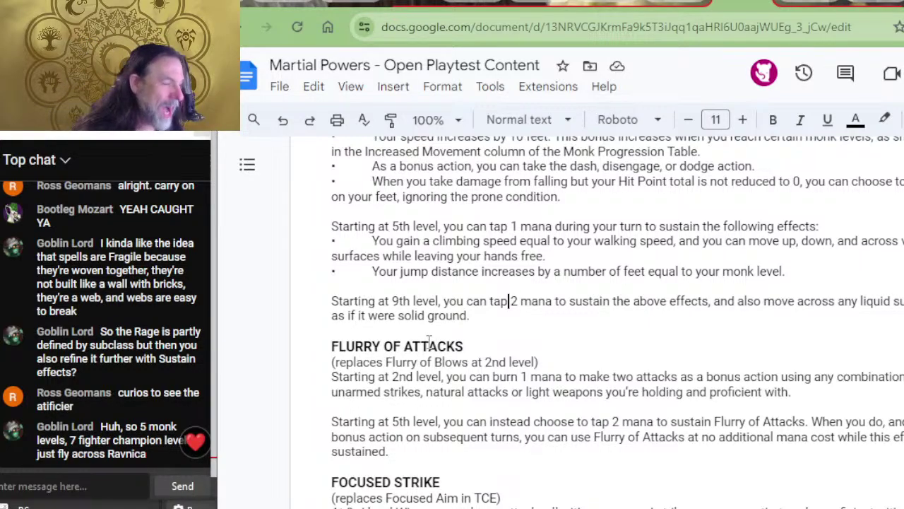
scroll(429, 342, "up", 4)
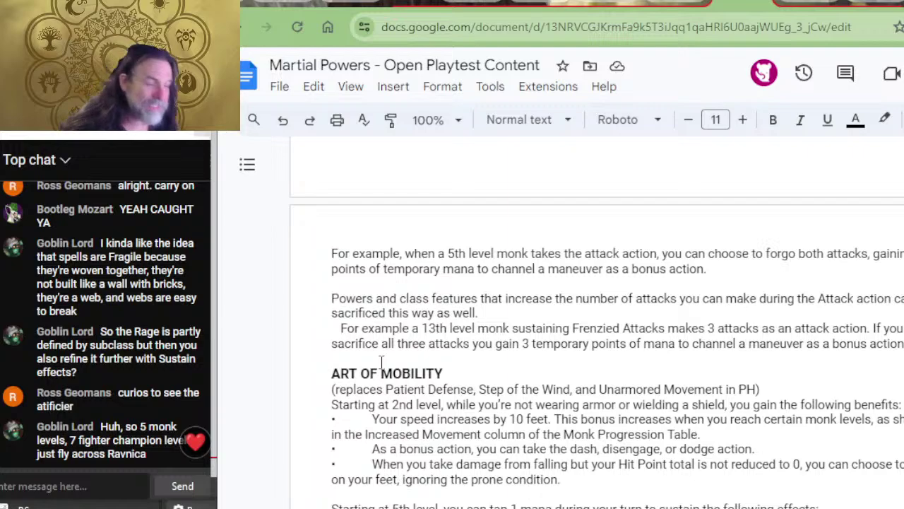
scroll(502, 438, "down", 2)
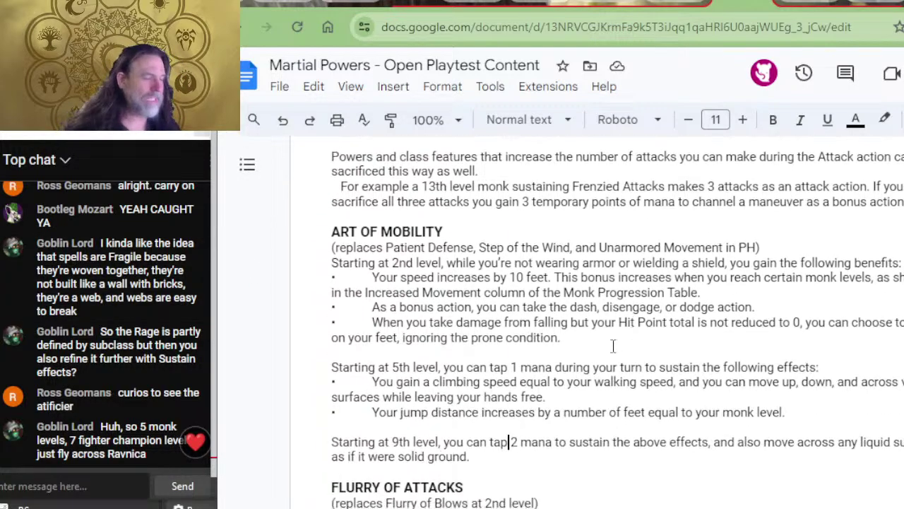
left_click(508, 442)
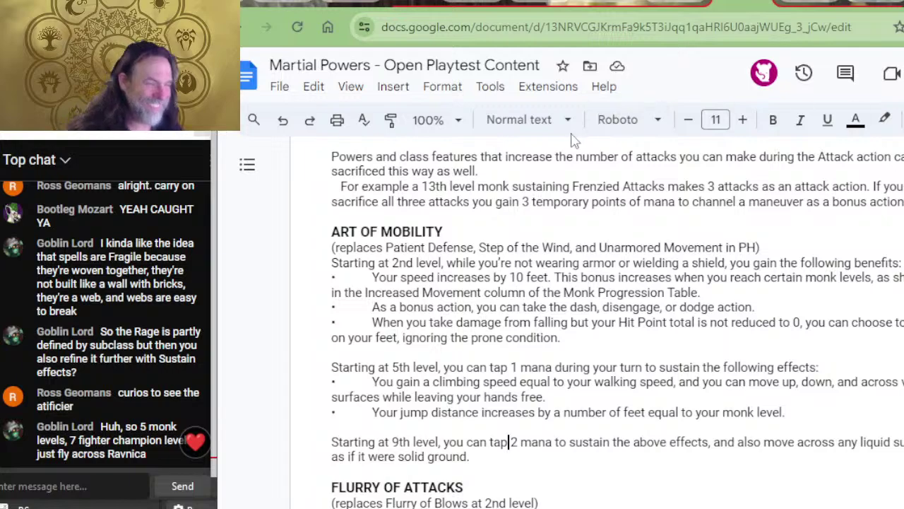
scroll(679, 191, "down", 3)
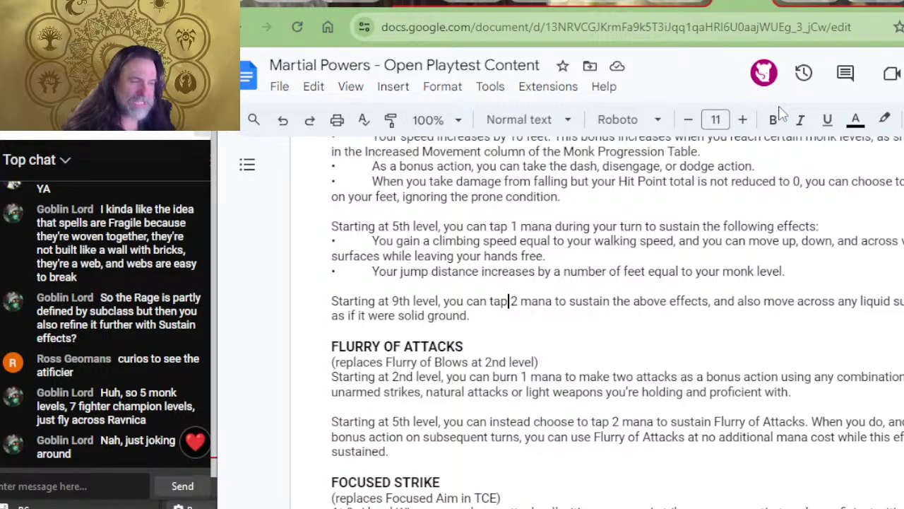
scroll(863, 370, "down", 2)
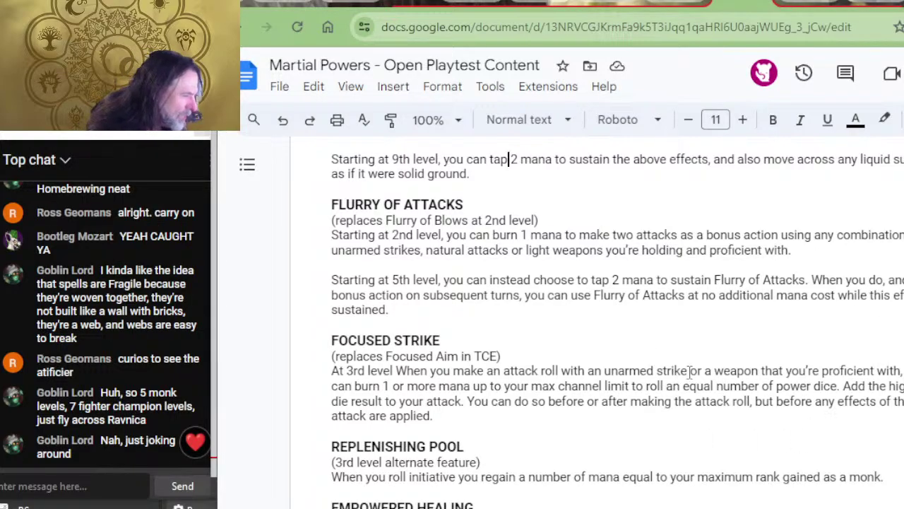
- Insert ', natural weapon,' after 'unarmed strike' in Focused Strike, fixing the misspelling
type(", nartu")
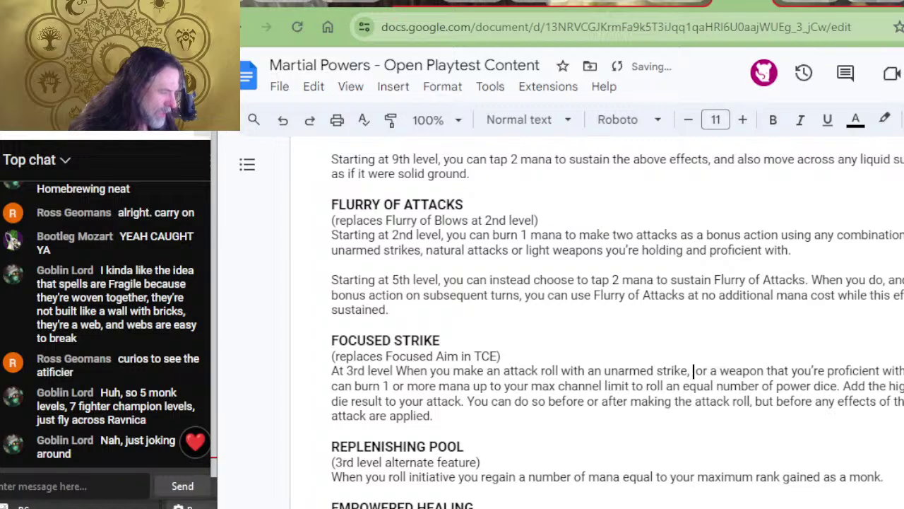
key("BackSpace")
key("BackSpace")
key("BackSpace")
type("tural weapo")
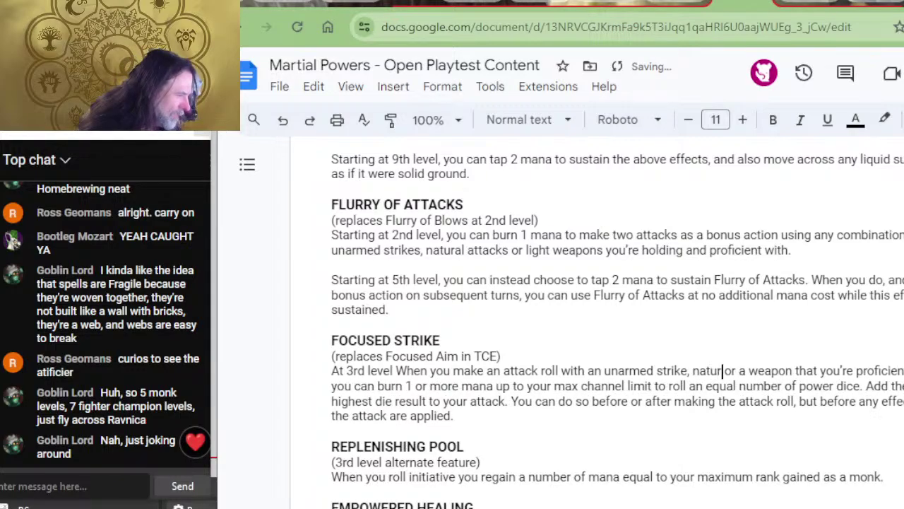
type("n,")
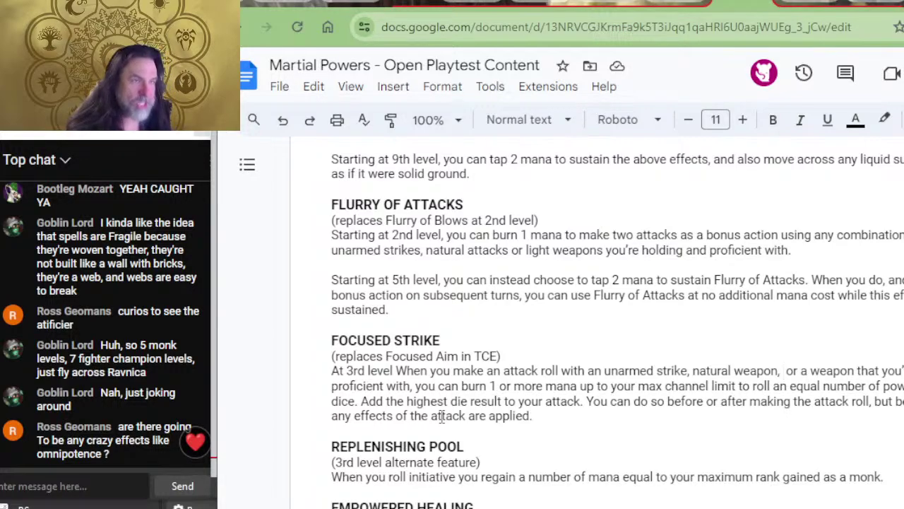
- Go from the EMPOWERED HEALING heading to the class level table with the d6-to-d8 power die
scroll(633, 478, "down", 2)
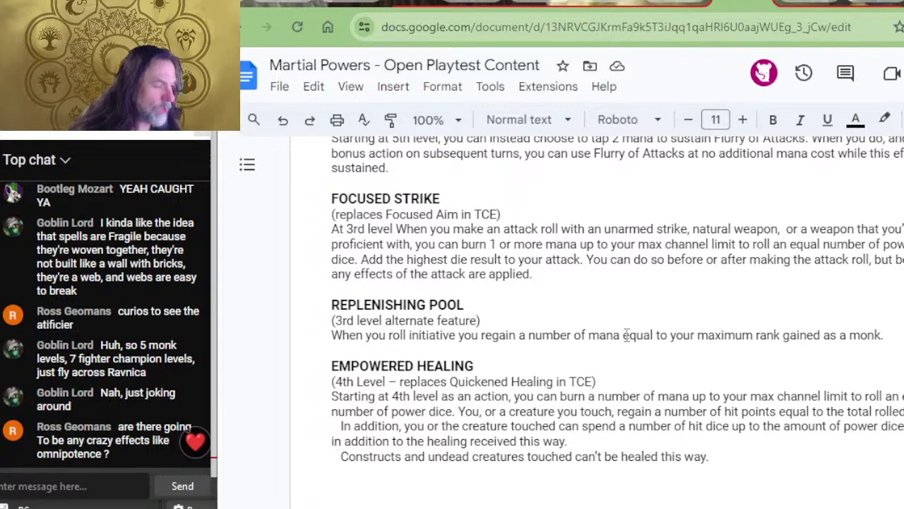
double_click(500, 288)
left_click(500, 288)
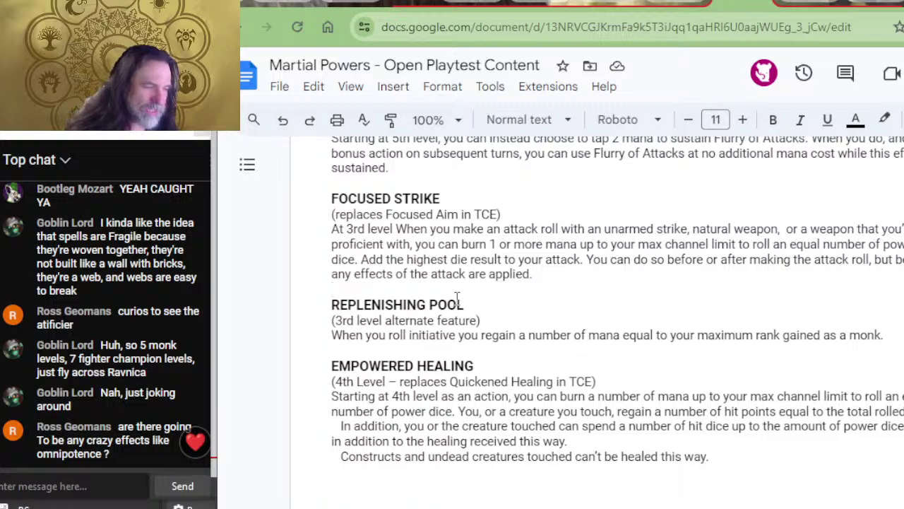
left_click(506, 321)
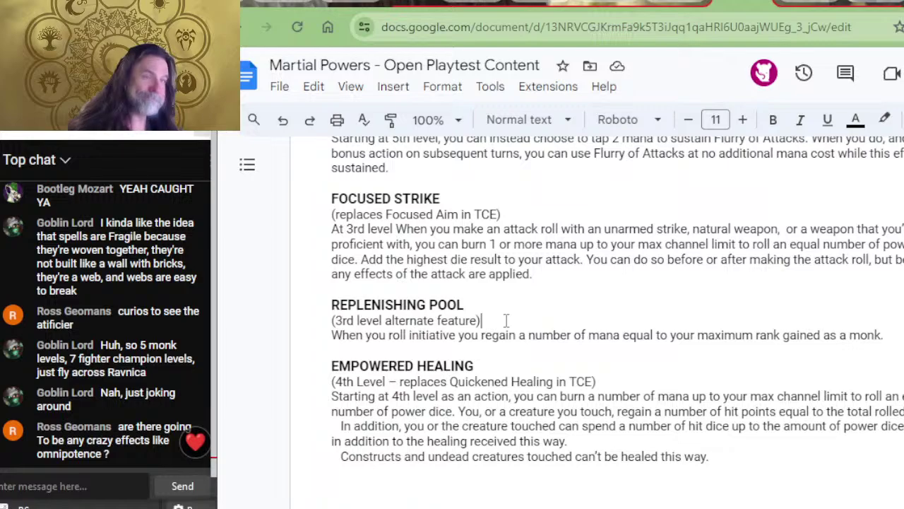
scroll(506, 321, "down", 2)
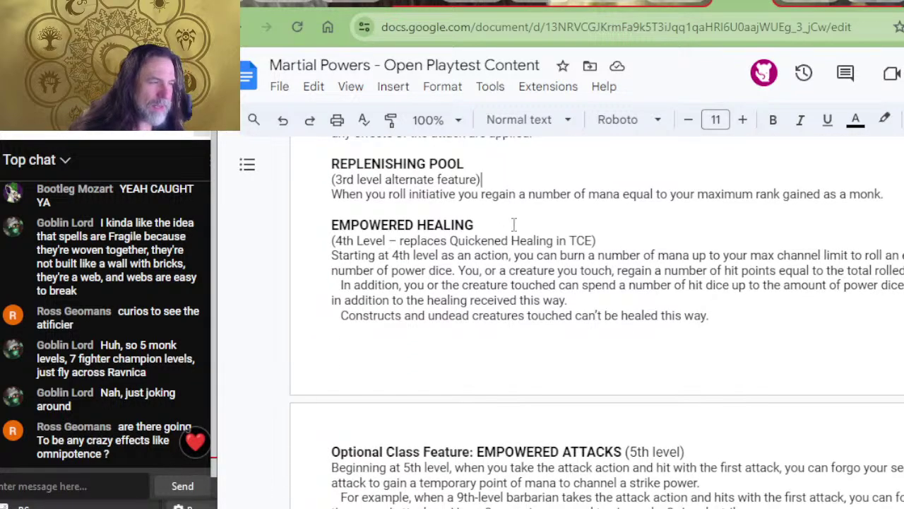
left_click(525, 226)
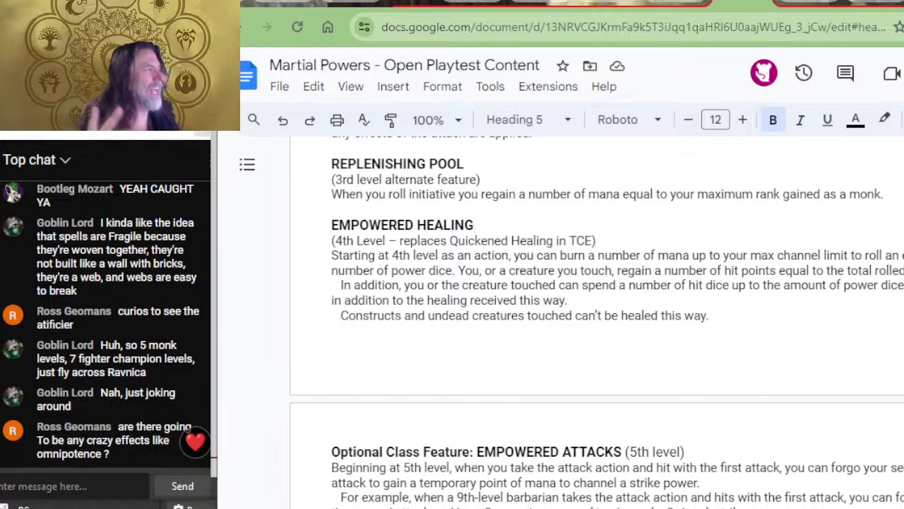
key("ctrl+z")
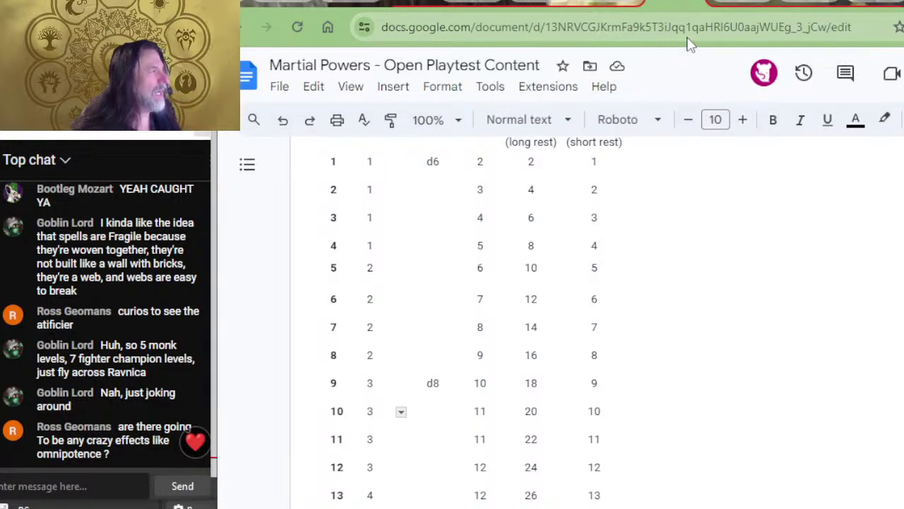
- Jump back from the level table to the monk's 4th-level EMPOWERED HEALING heading
key("ctrl+y")
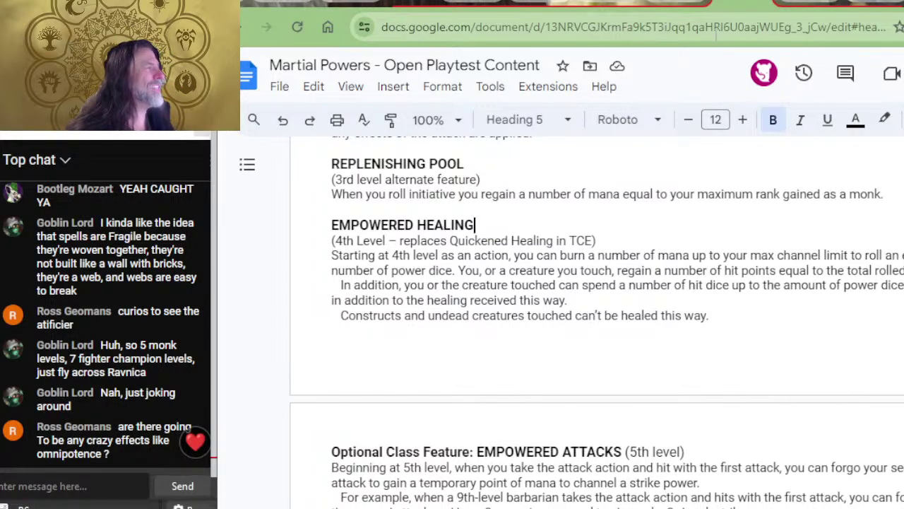
- Move from the Barbarian section past Primal Stamina to the monk's Empowered Healing feature
key("alt+Left")
scroll(622, 283, "down", 10)
scroll(604, 352, "down", 4)
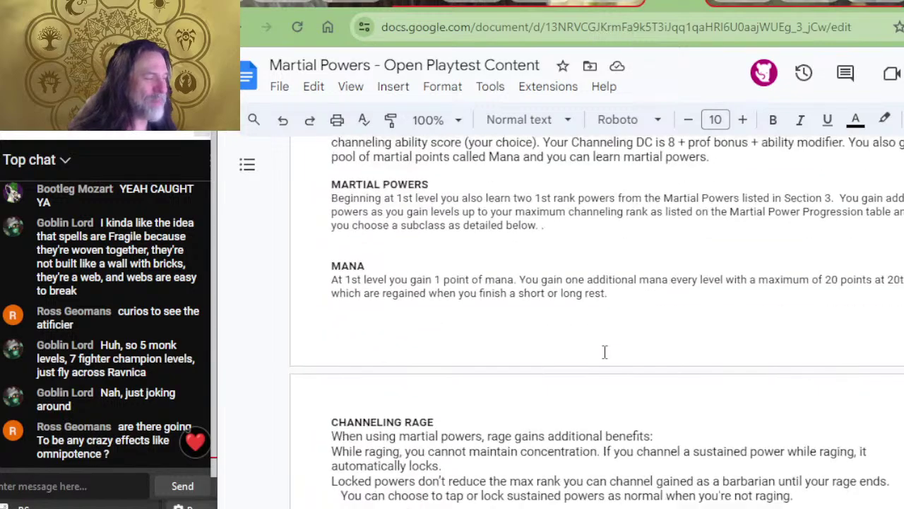
scroll(600, 360, "down", 4)
scroll(545, 349, "down", 3)
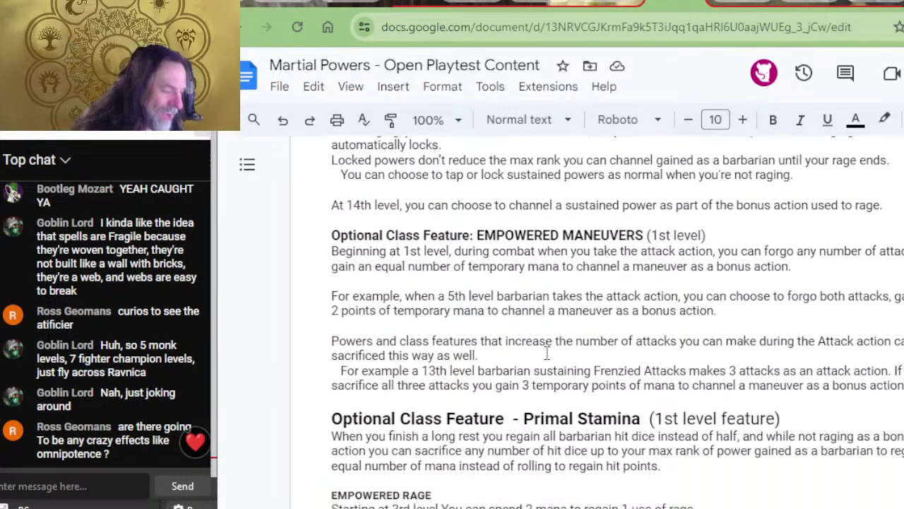
scroll(526, 361, "down", 2)
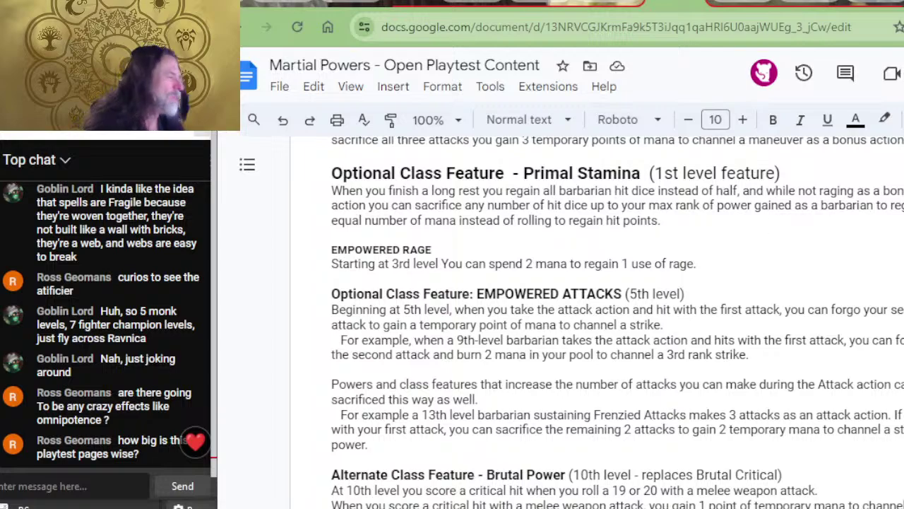
left_click_drag(458, 221, 516, 220)
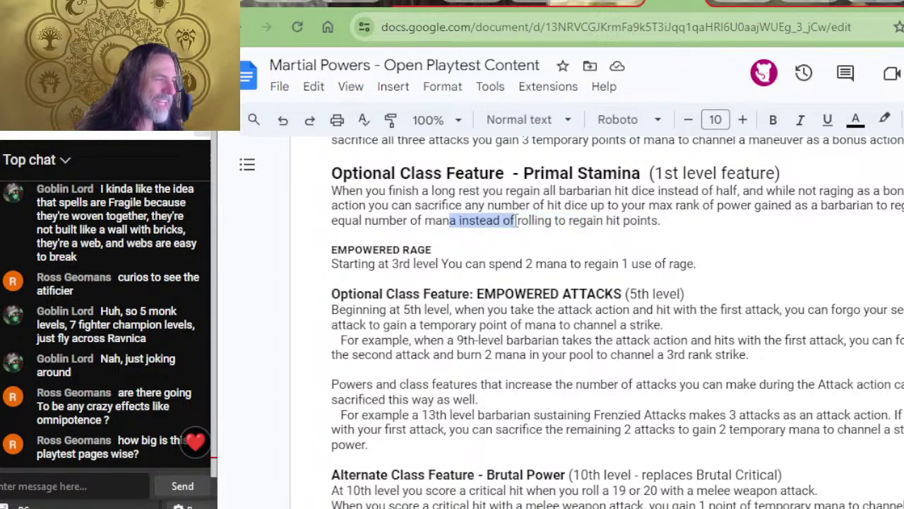
left_click(504, 277)
scroll(552, 260, "down", 6)
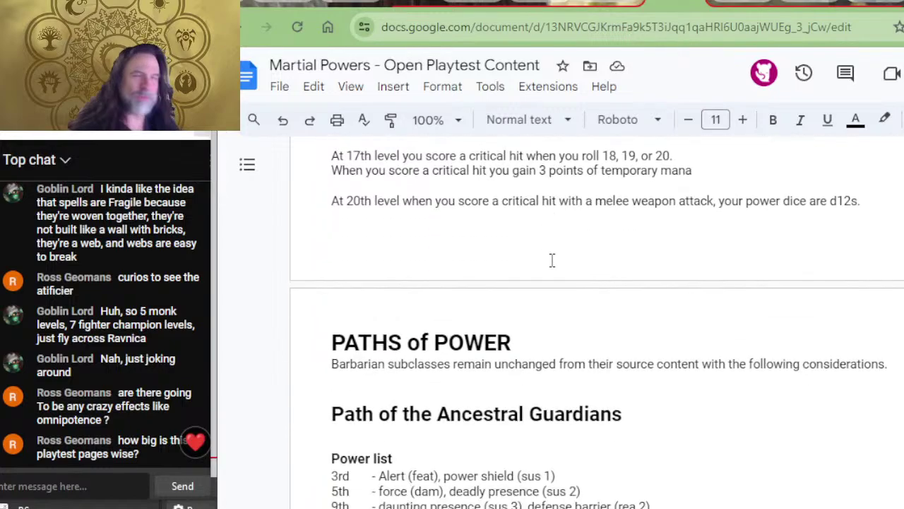
scroll(519, 252, "down", 2)
scroll(620, 201, "up", 4)
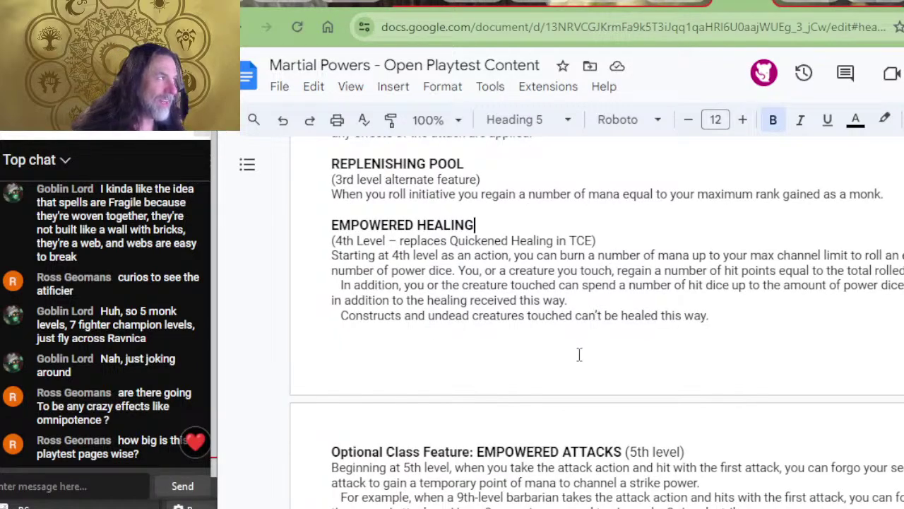
- Reload the Martial Powers playtest doc so it reopens at the feat list
scroll(566, 340, "down", 2)
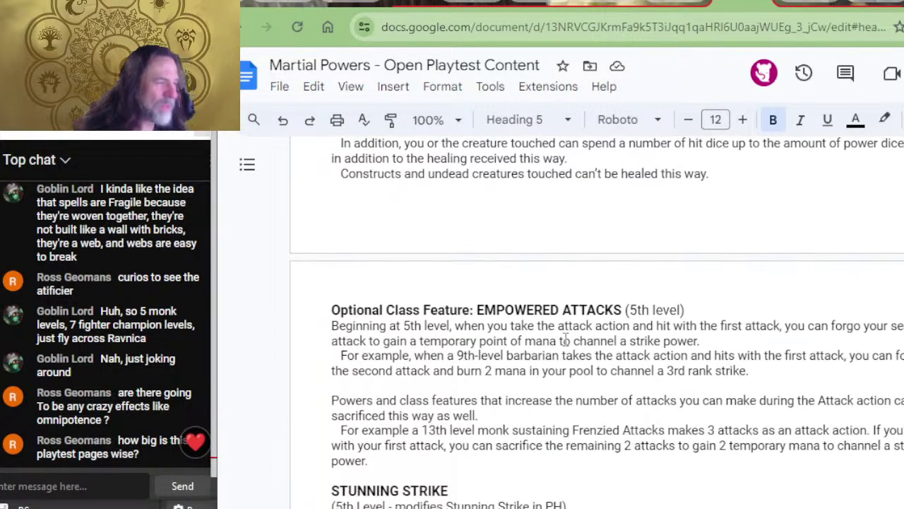
scroll(541, 188, "up", 2)
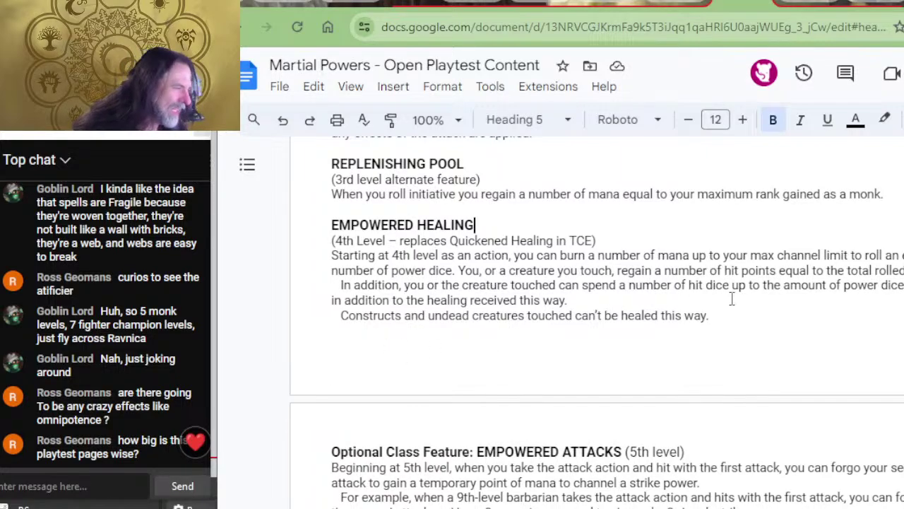
scroll(611, 317, "down", 2)
scroll(610, 292, "down", 2)
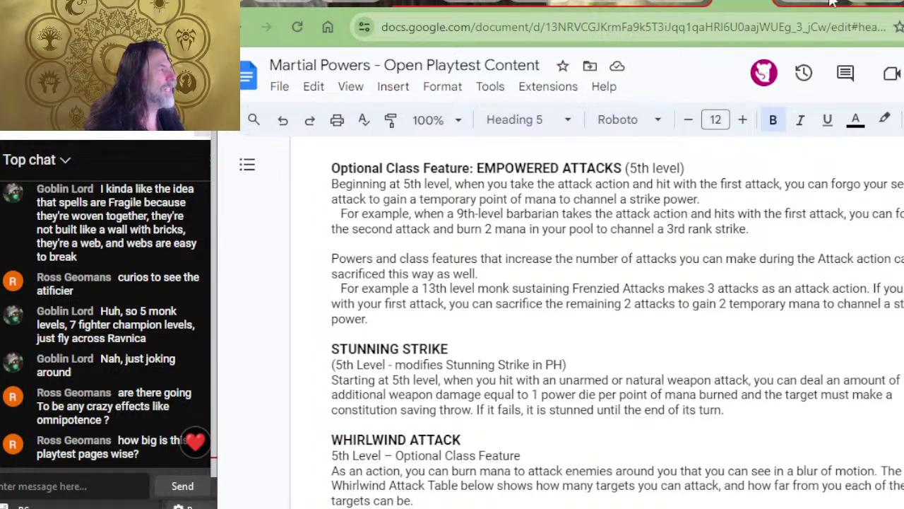
key("alt+Left")
- Scroll up from the feats to the rank 4 sustained powers, Frenzied Attacks through Master of Fate
scroll(666, 256, "up", 15)
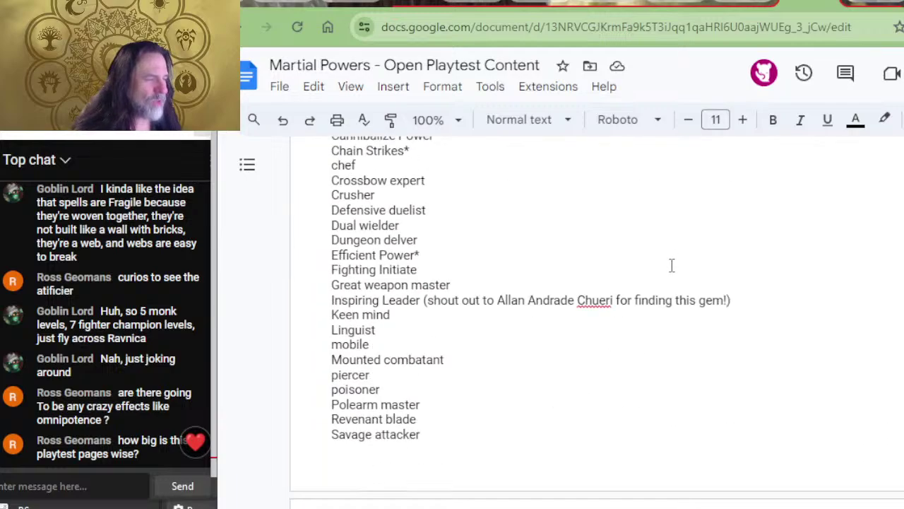
scroll(535, 348, "up", 2)
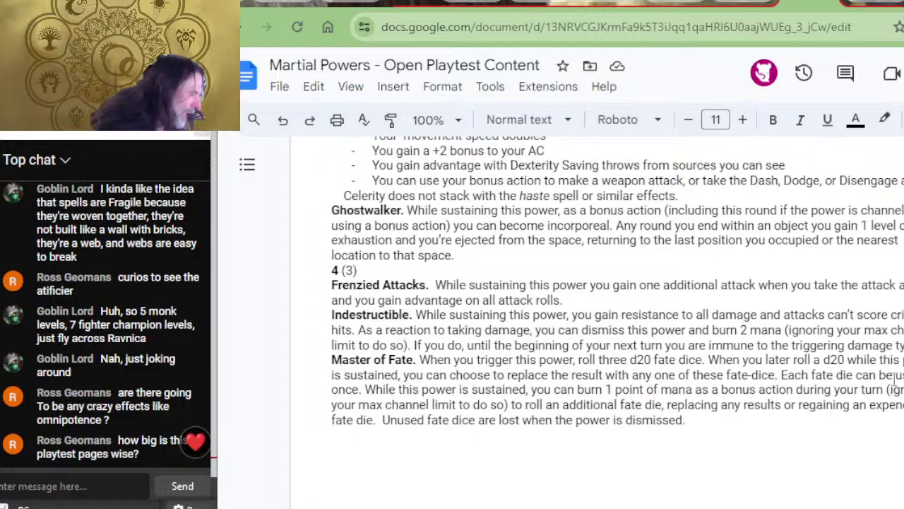
- Change 'the result' to 'that result' in the Master of Fate description
left_click(570, 375)
key("BackSpace")
key("BackSpace")
type("a")
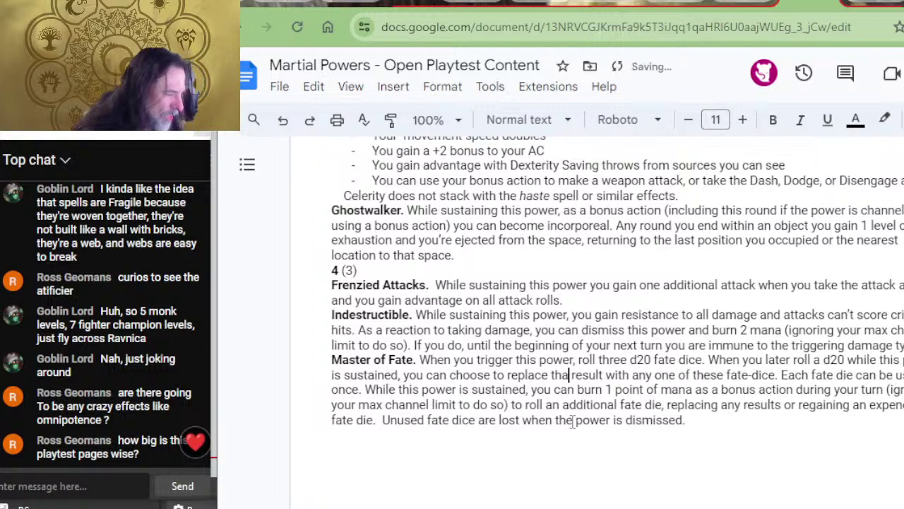
type("t")
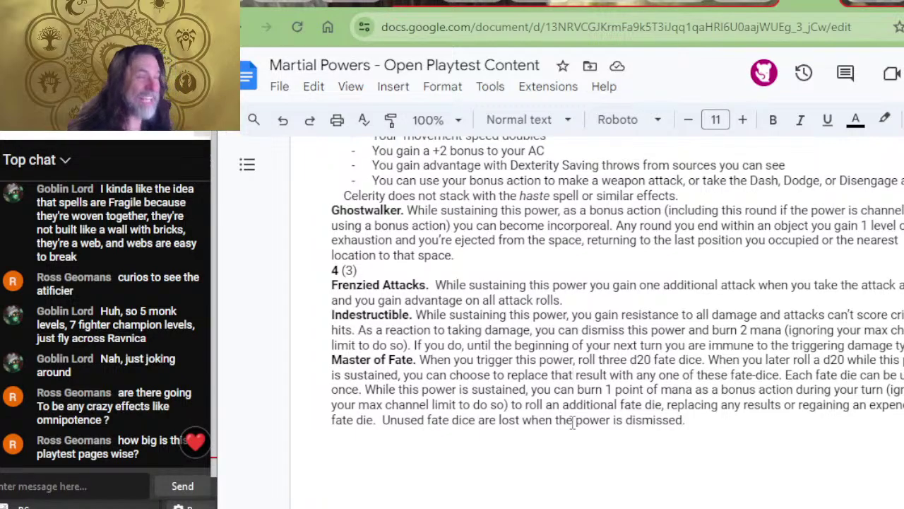
left_click(670, 298)
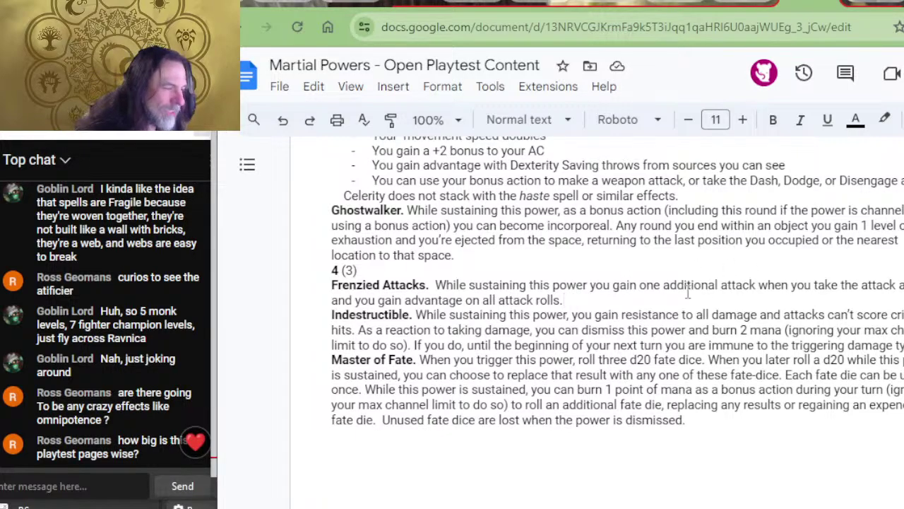
- Select 'on all attack rolls.' and scroll up to Rite of Revival and the Strikes (24) heading
left_click_drag(635, 300, 468, 303)
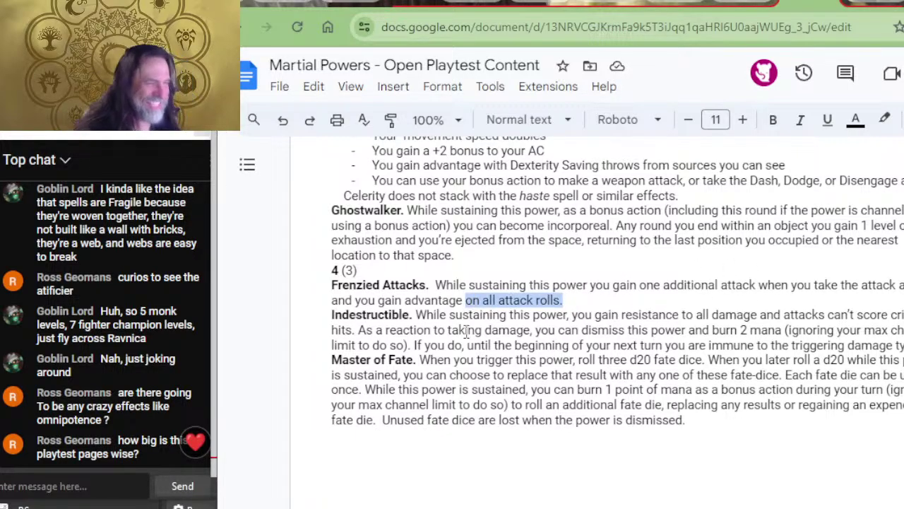
scroll(467, 332, "up", 5)
scroll(469, 332, "up", 7)
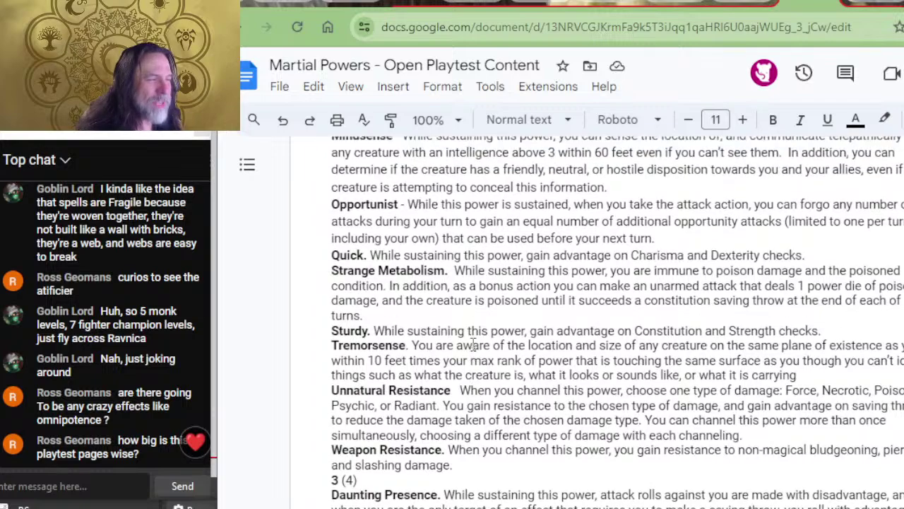
scroll(495, 344, "up", 2)
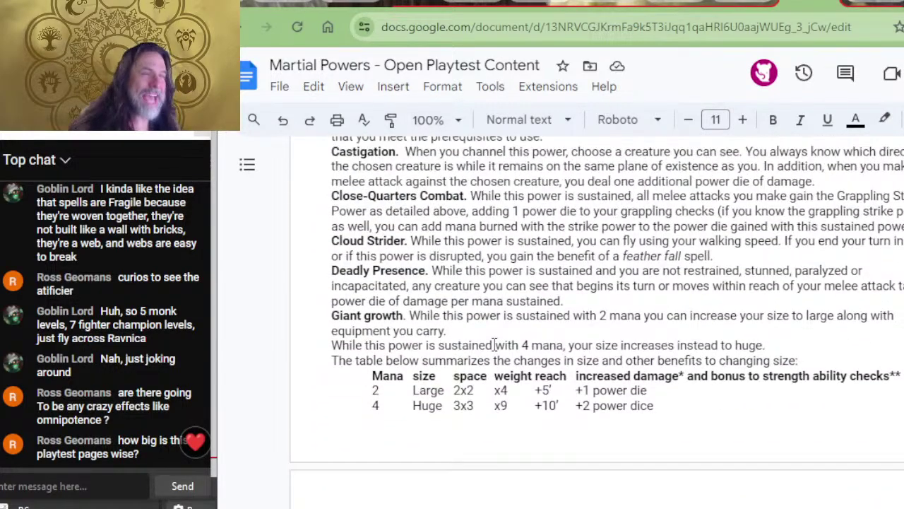
scroll(484, 323, "up", 2)
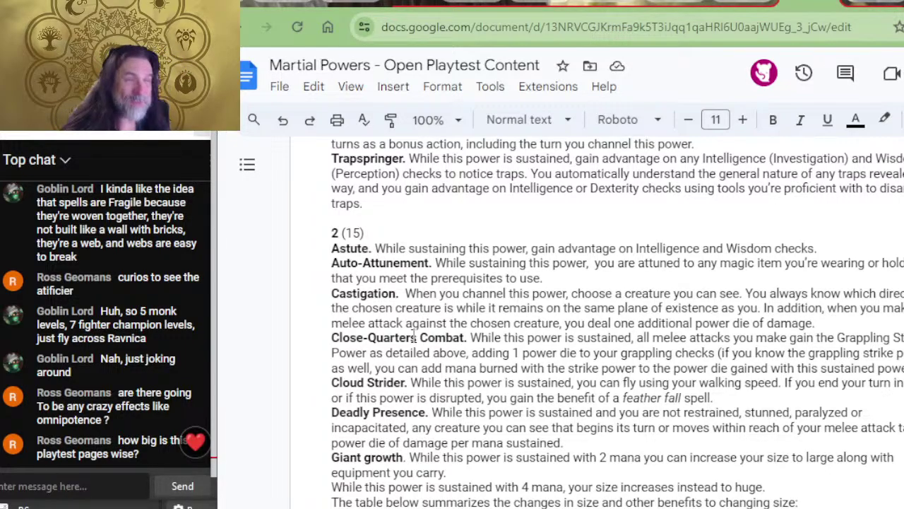
scroll(508, 375, "up", 3)
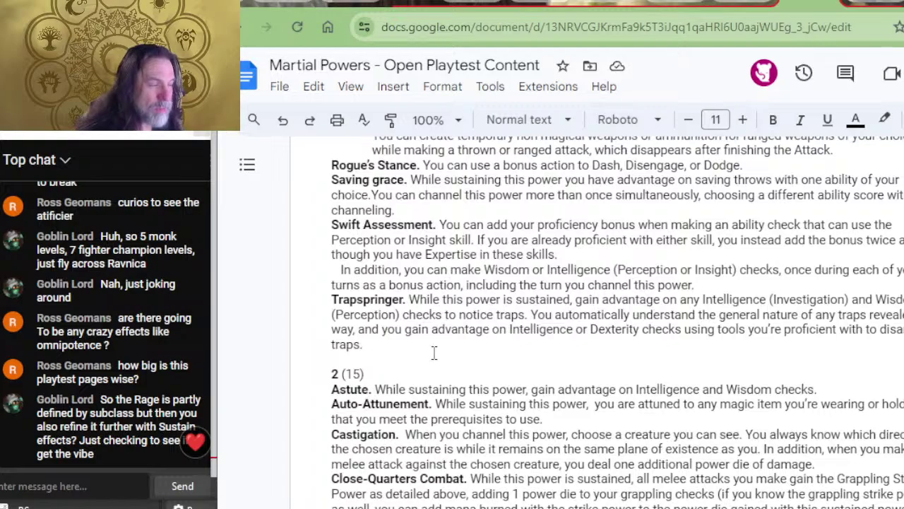
scroll(459, 360, "up", 10)
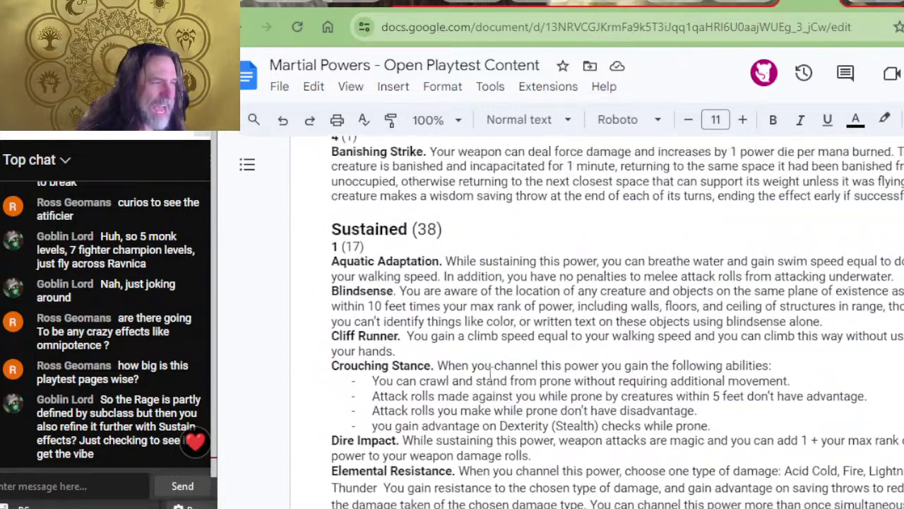
scroll(491, 373, "up", 3)
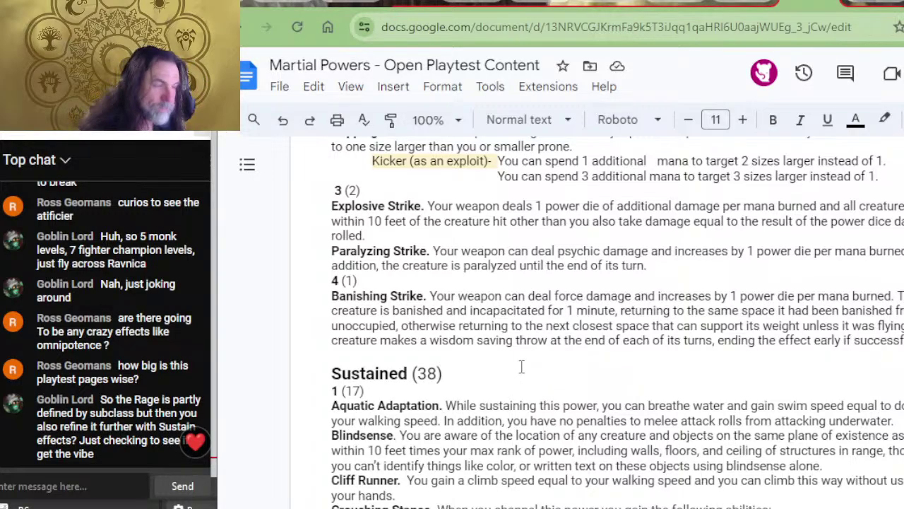
scroll(541, 331, "up", 1)
scroll(539, 329, "up", 3)
scroll(537, 328, "down", 3)
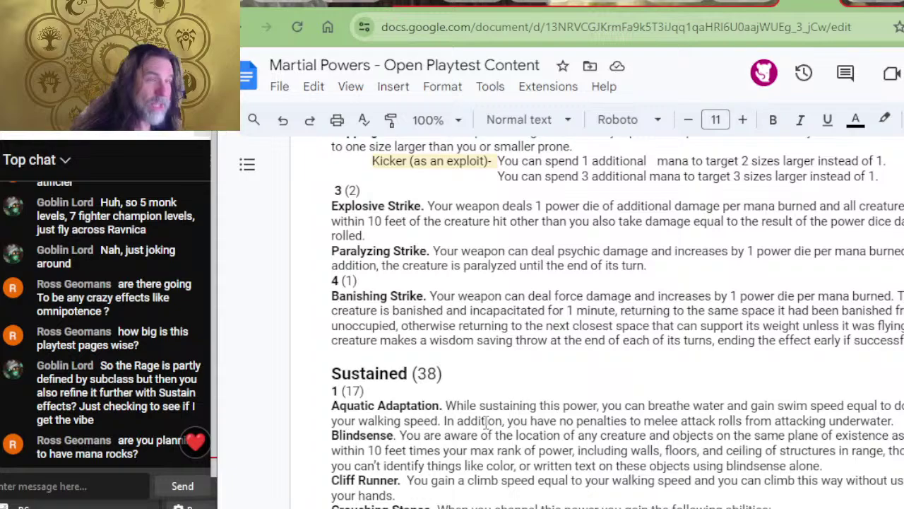
scroll(485, 422, "up", 3)
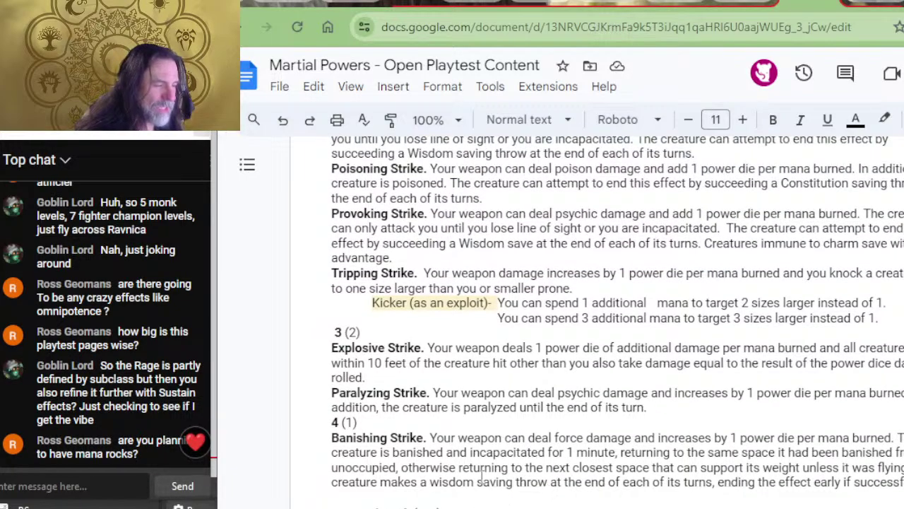
scroll(479, 456, "down", 3)
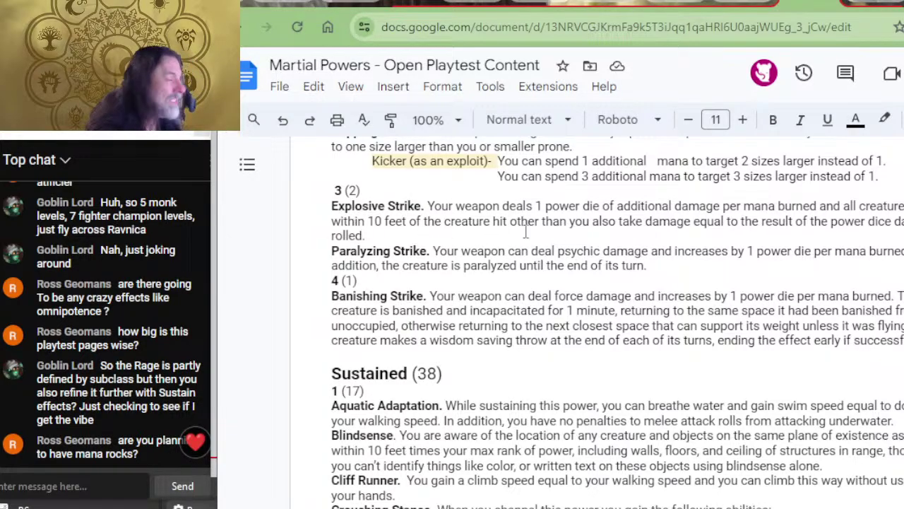
scroll(399, 339, "up", 7)
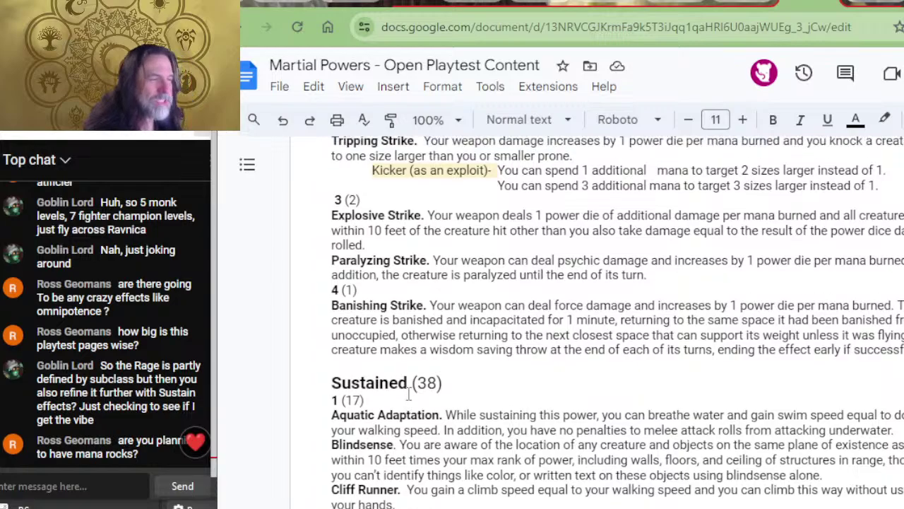
scroll(327, 401, "up", 15)
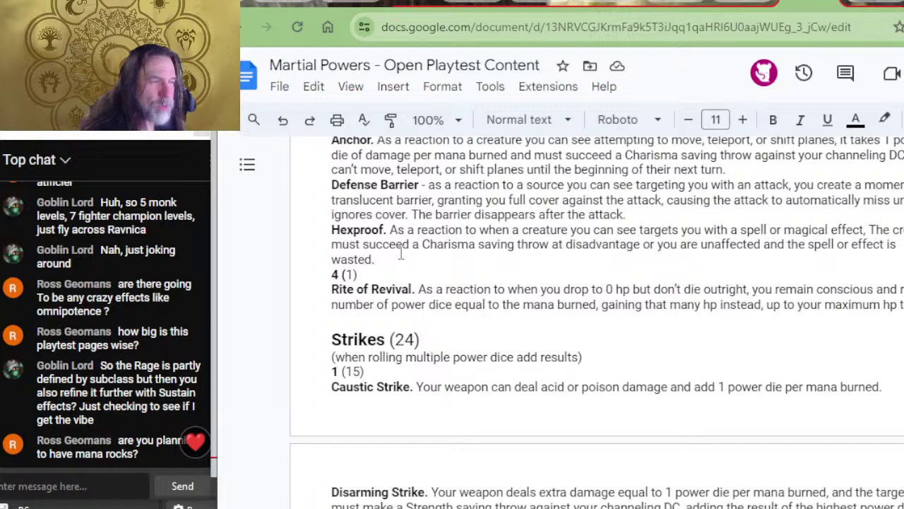
- Scroll through the Reactions section to show Downtrodding through Iron Will, with Lightning Reflex below
scroll(404, 255, "up", 2)
scroll(405, 255, "down", 2)
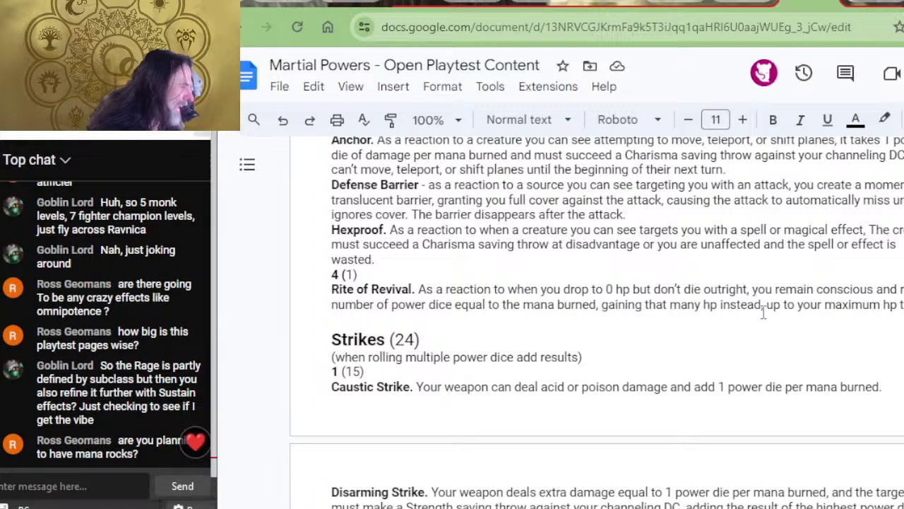
scroll(479, 337, "up", 5)
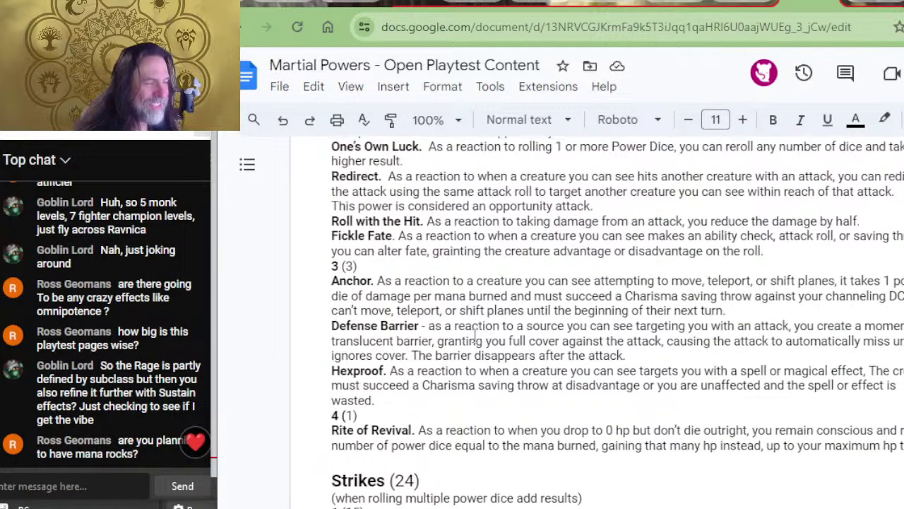
scroll(469, 315, "down", 5)
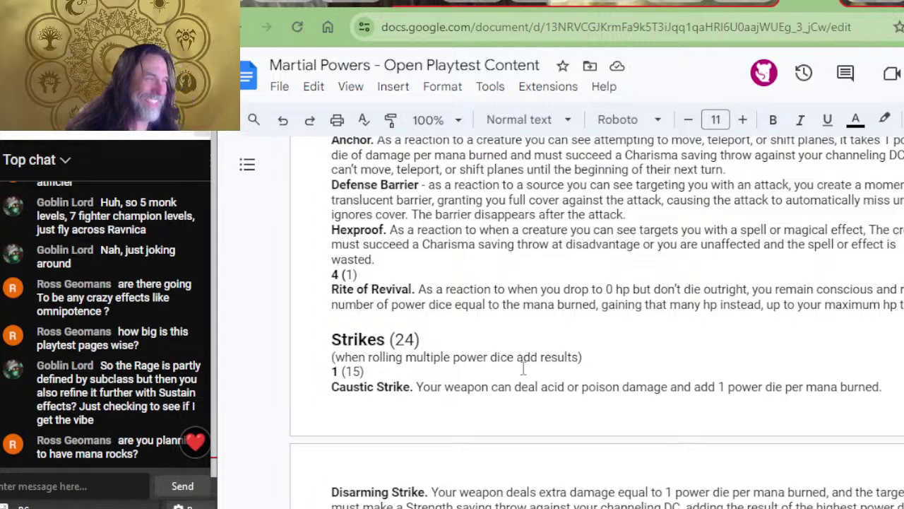
scroll(544, 385, "up", 5)
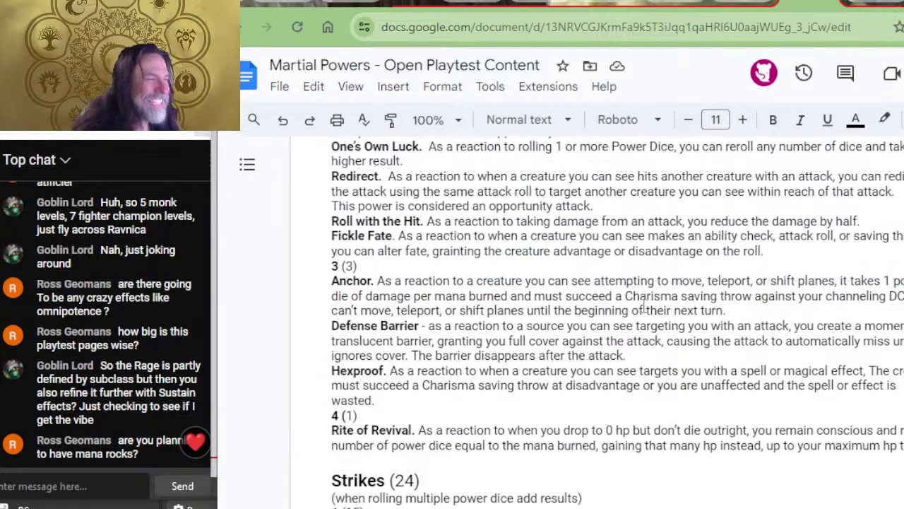
scroll(636, 318, "up", 7)
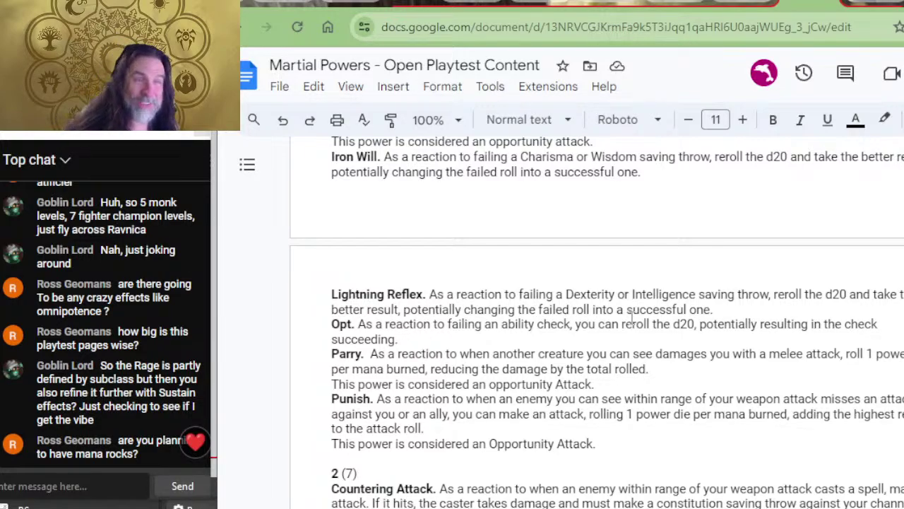
- Scroll up past Telekinetic Bubble to the Regeneration maneuver and its 1- and 3-mana kickers
scroll(580, 385, "up", 5)
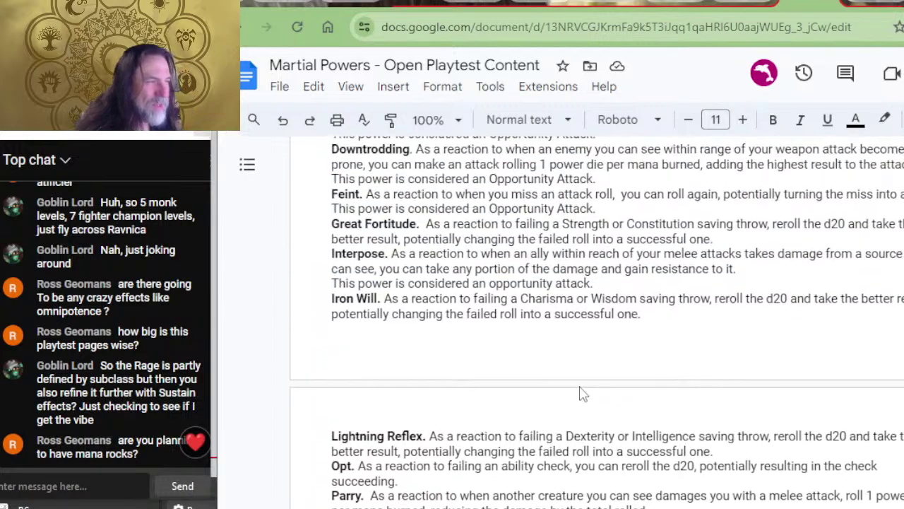
scroll(579, 382, "up", 5)
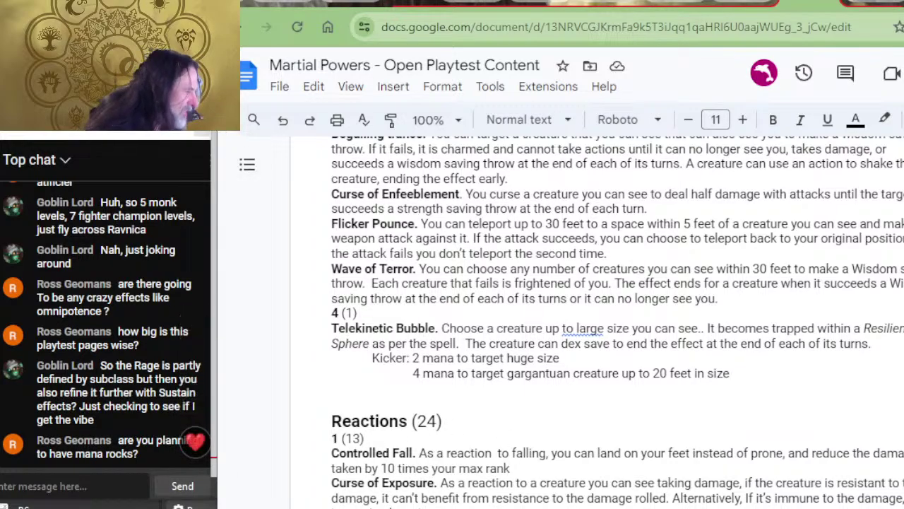
mouse_move(131, 505)
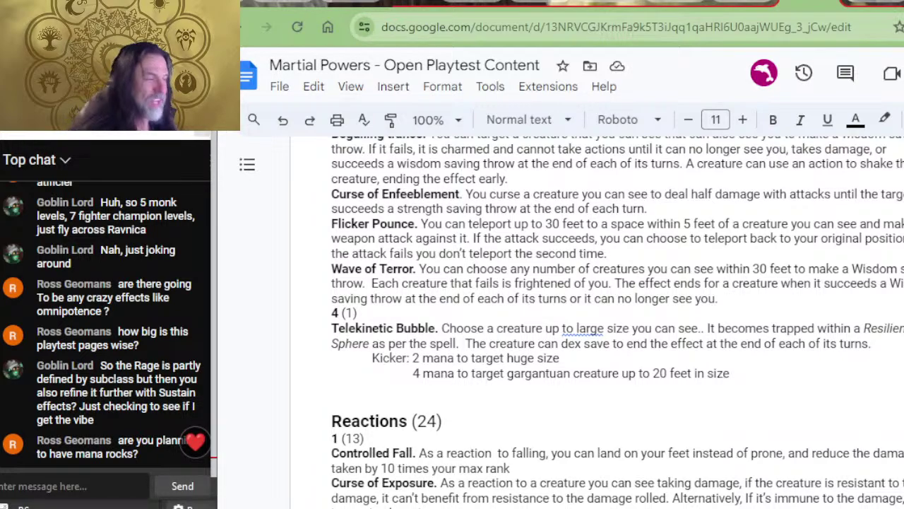
scroll(833, 434, "up", 4)
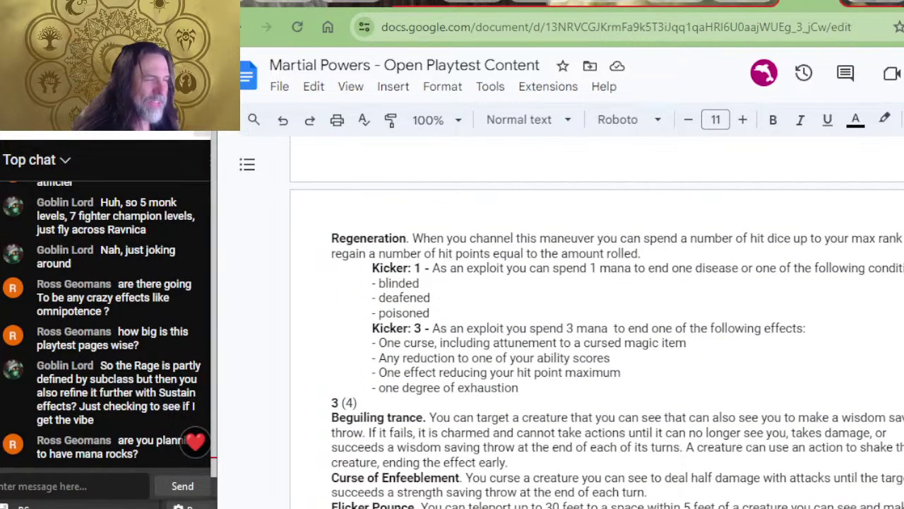
- Scroll up to the Maneuvers (29) heading, where rank-1 Bonus Attack is the first entry
scroll(535, 435, "up", 2)
scroll(534, 435, "up", 10)
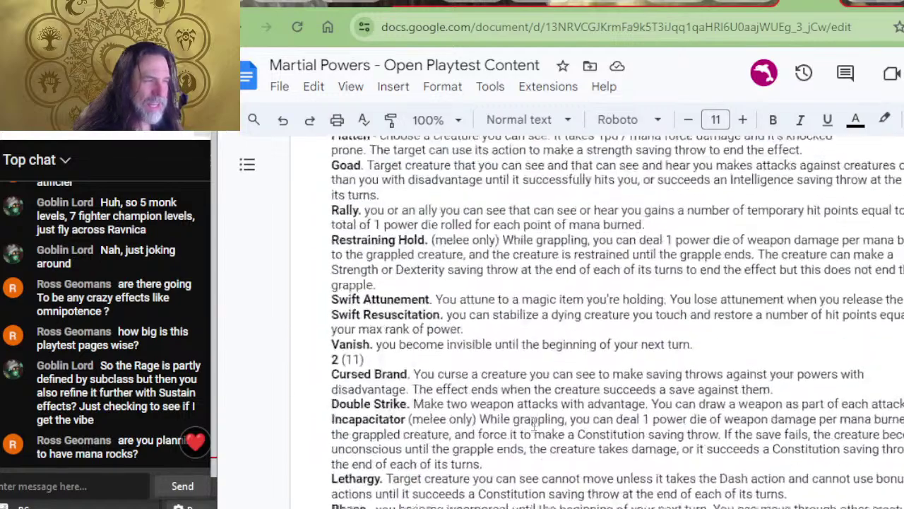
scroll(500, 381, "up", 2)
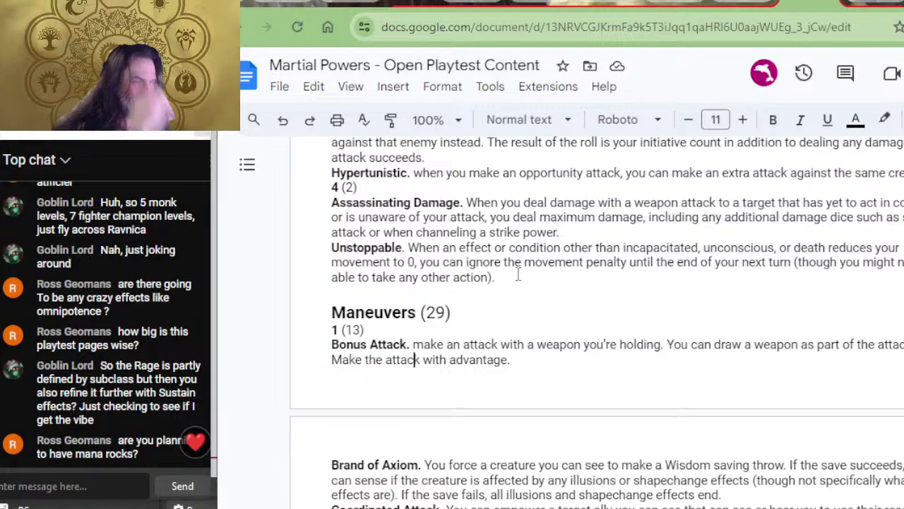
- Scroll up to the monk's 5th-level Empowered Attacks feature, followed by Stunning Strike and Whirlwind Attack
scroll(518, 274, "up", 5)
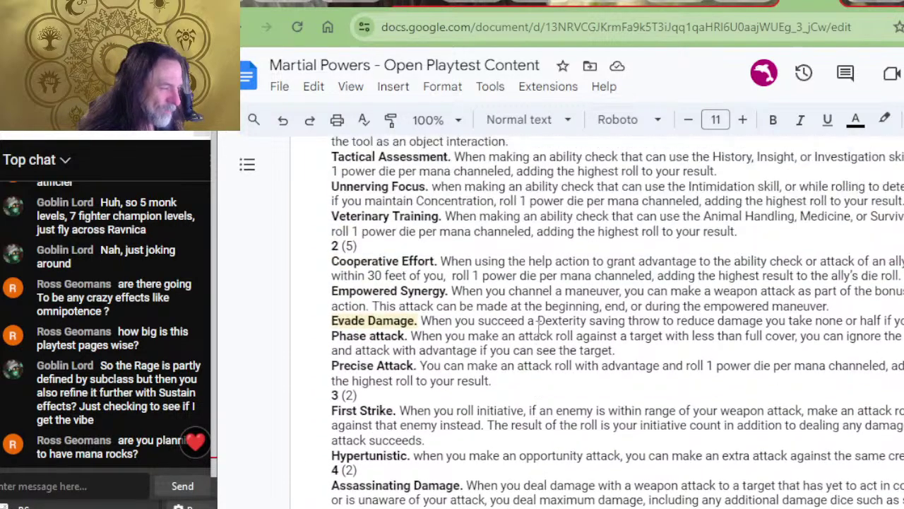
scroll(539, 323, "up", 15)
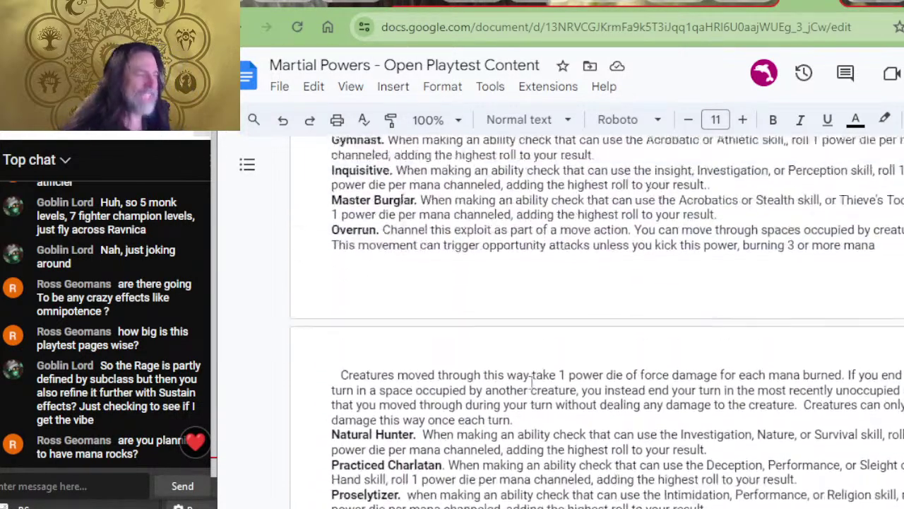
scroll(532, 382, "up", 10)
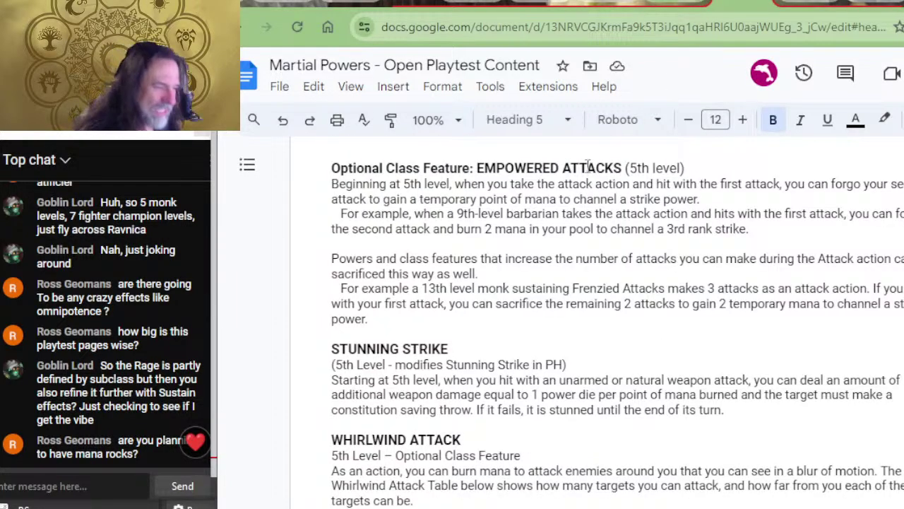
- Review the monk features, then return to List of Martial Powers at the Regeneration maneuver
scroll(474, 177, "down", 1)
scroll(474, 177, "up", 3)
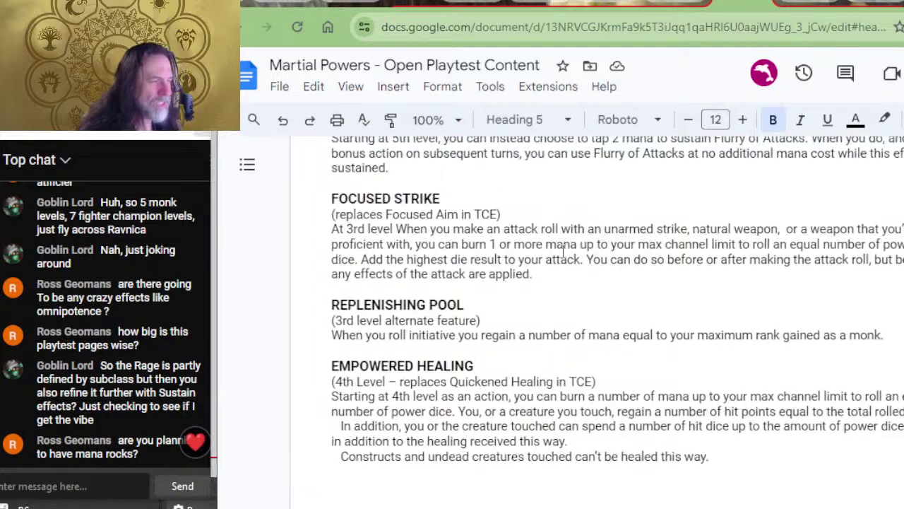
scroll(589, 236, "up", 2)
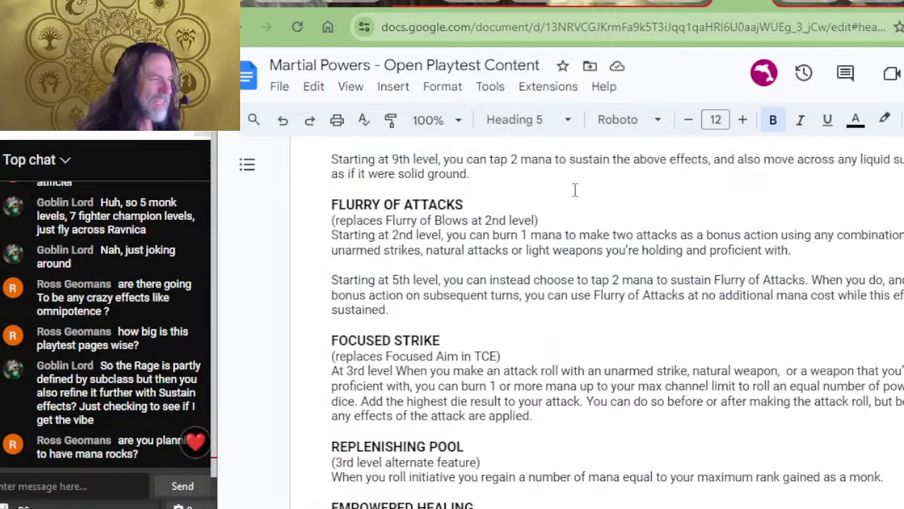
scroll(528, 233, "up", 7)
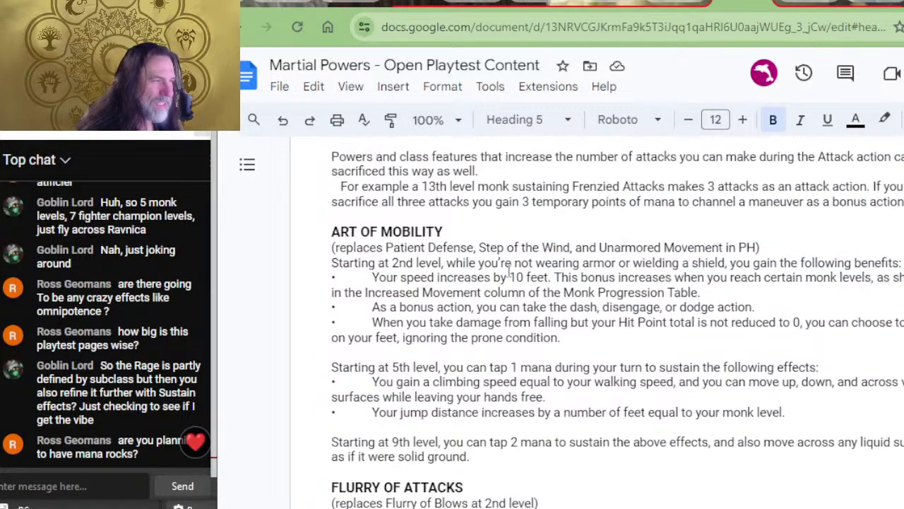
scroll(492, 273, "up", 3)
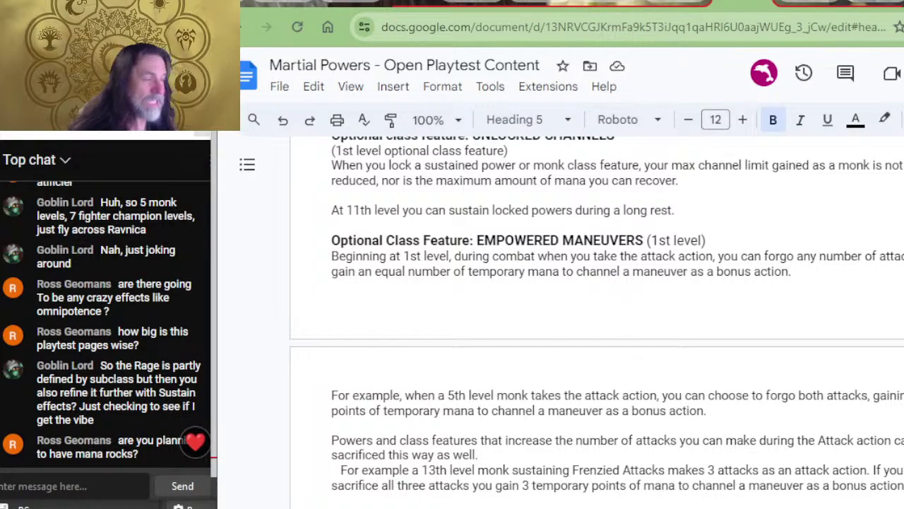
scroll(878, 299, "up", 10)
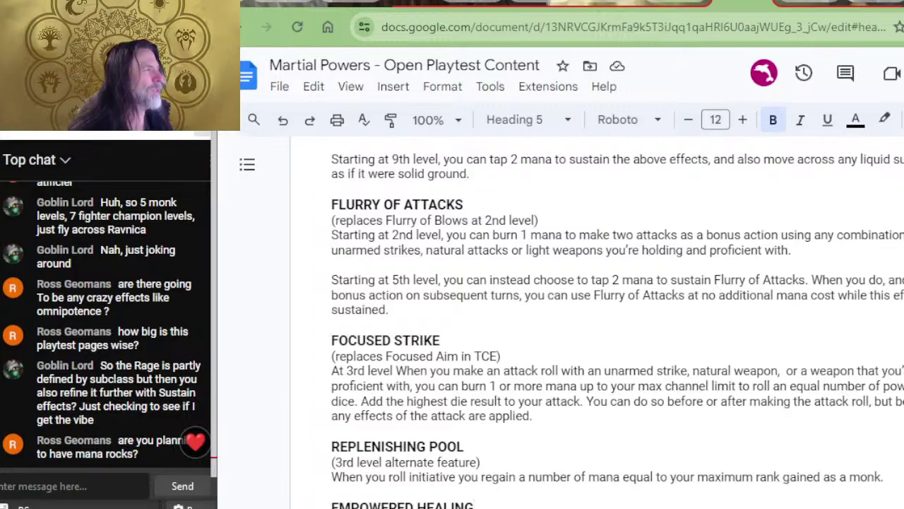
left_click(841, 3)
scroll(654, 313, "down", 20)
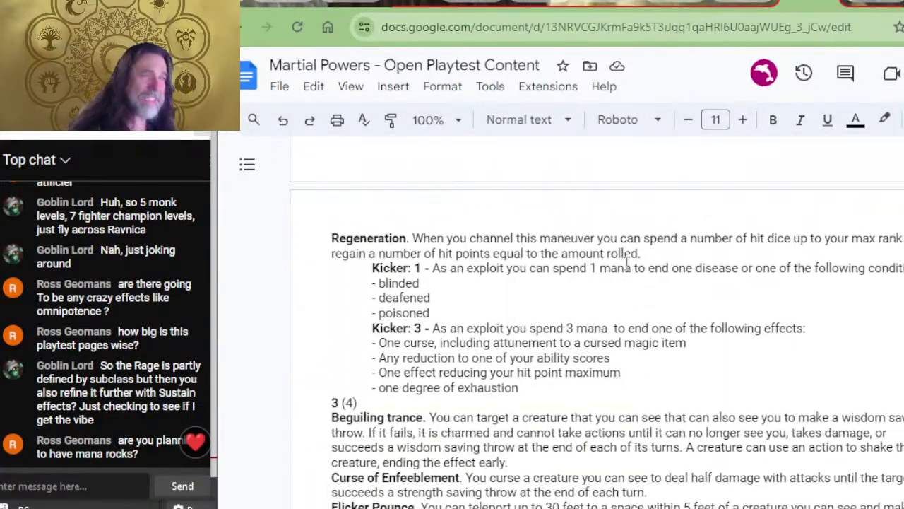
- Scroll past Cursed Brand to Maneuvers (29), showing Bonus Attack, Brand of Axiom and Coordinated Attack
scroll(445, 485, "down", 3)
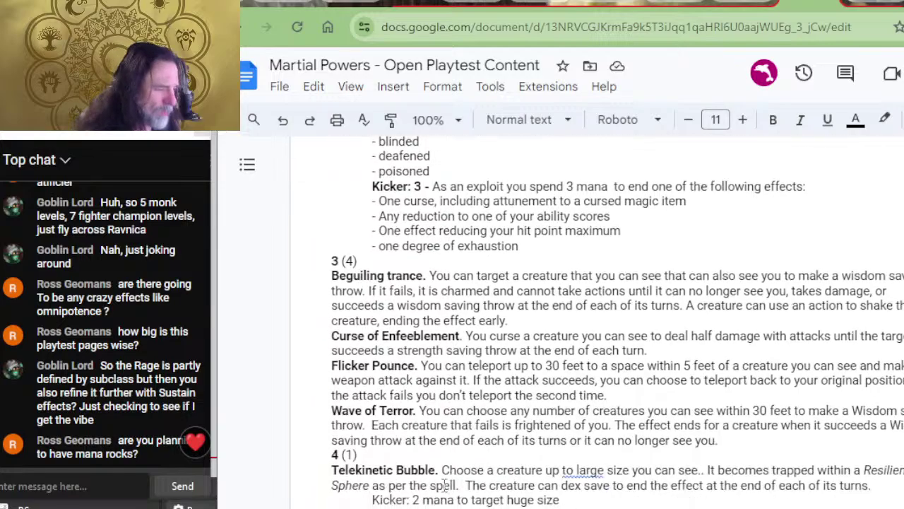
scroll(496, 381, "down", 8)
scroll(499, 388, "up", 8)
scroll(499, 388, "up", 15)
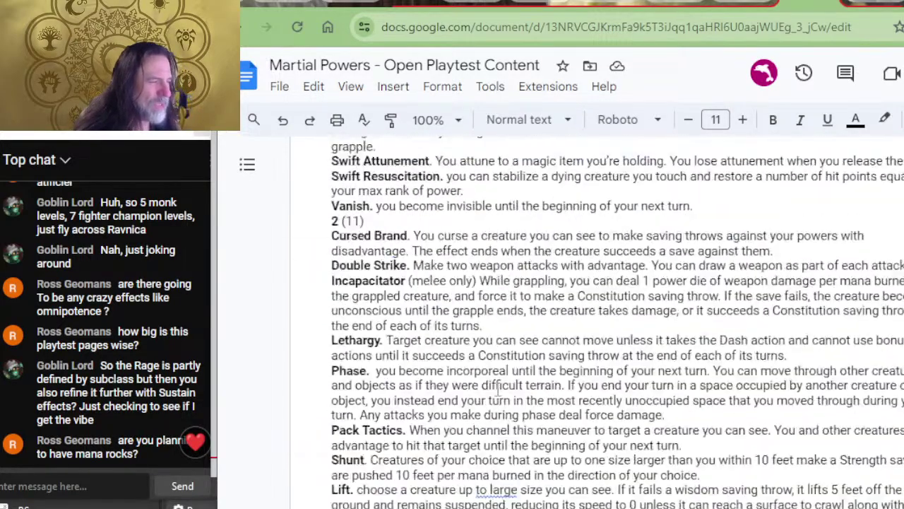
scroll(491, 357, "up", 4)
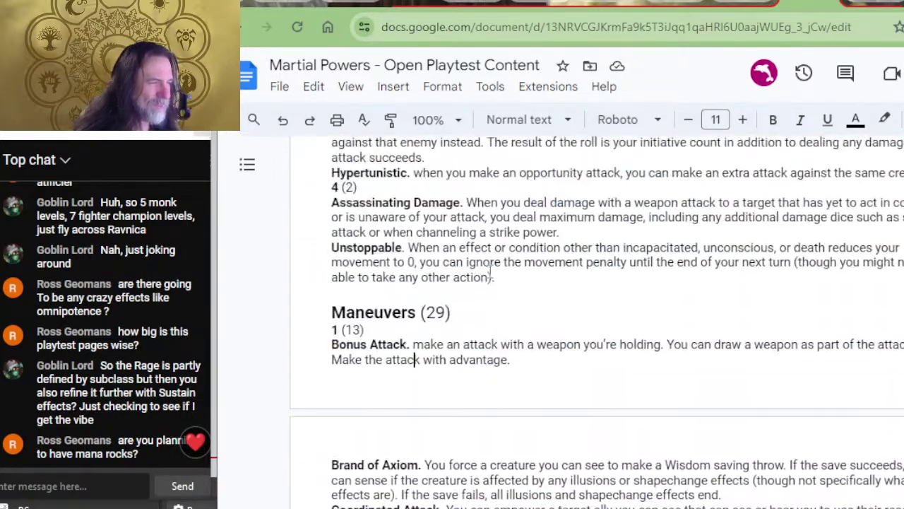
scroll(535, 266, "down", 2)
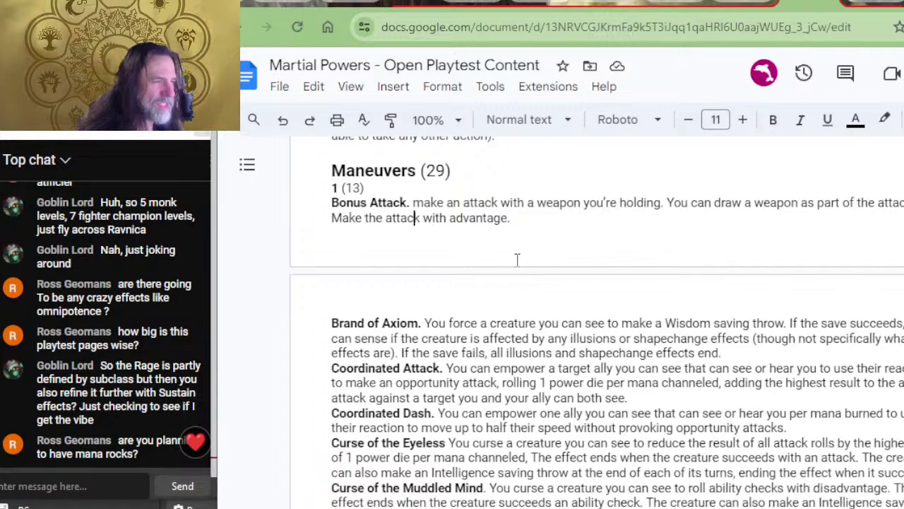
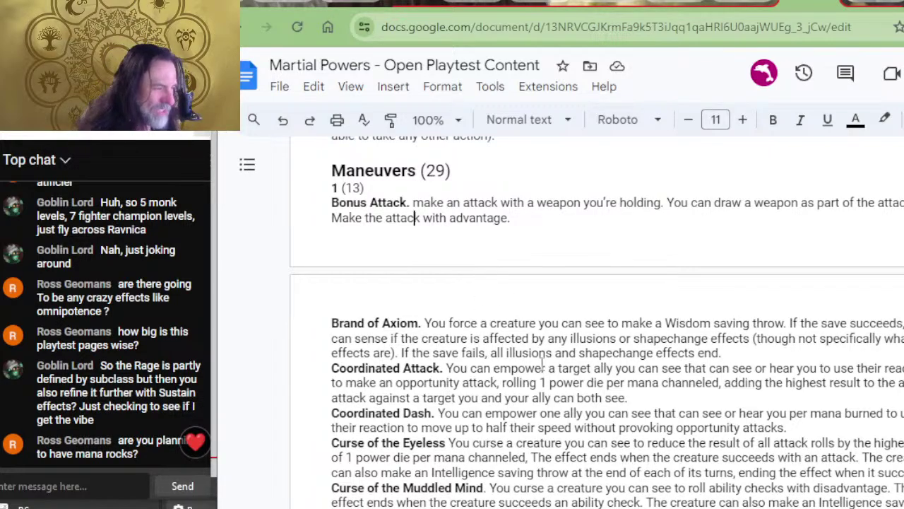
- Undo the deletion to restore the Maneuvers (29) heading and Bonus Attack entry
scroll(486, 351, "down", 2)
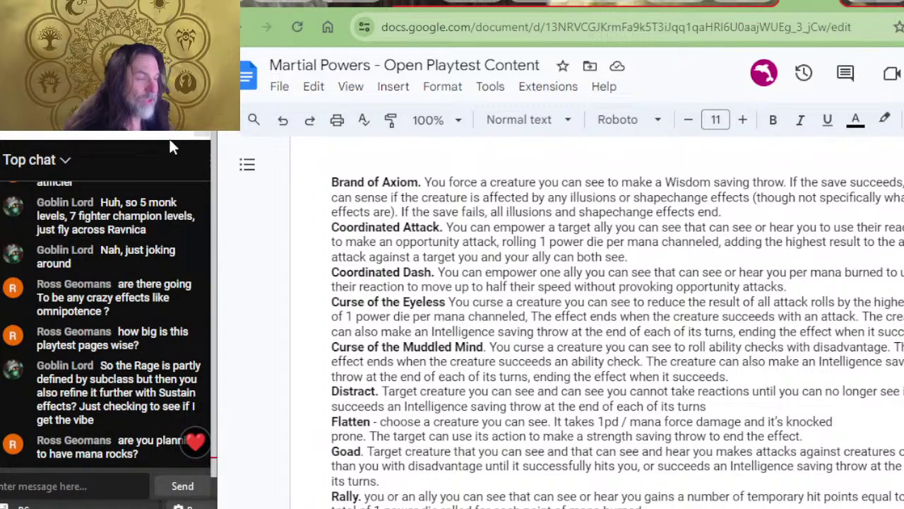
left_click(298, 120)
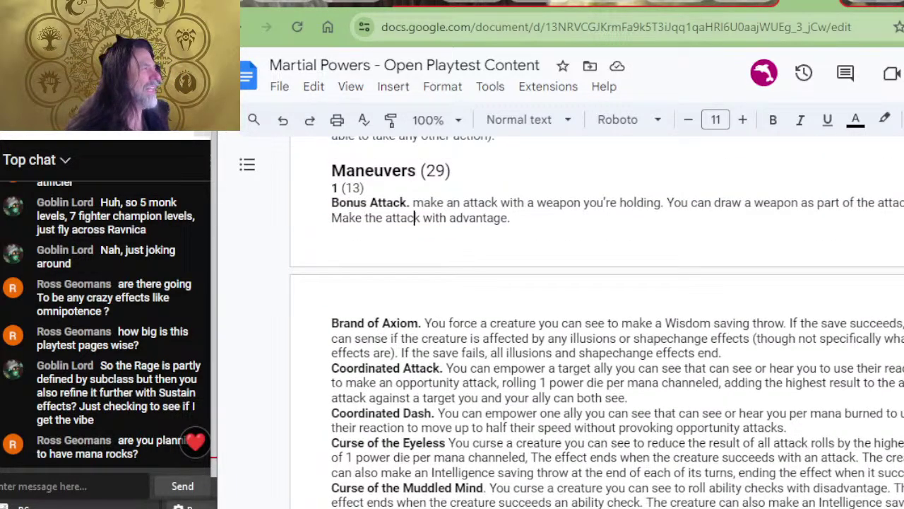
key("ctrl+z")
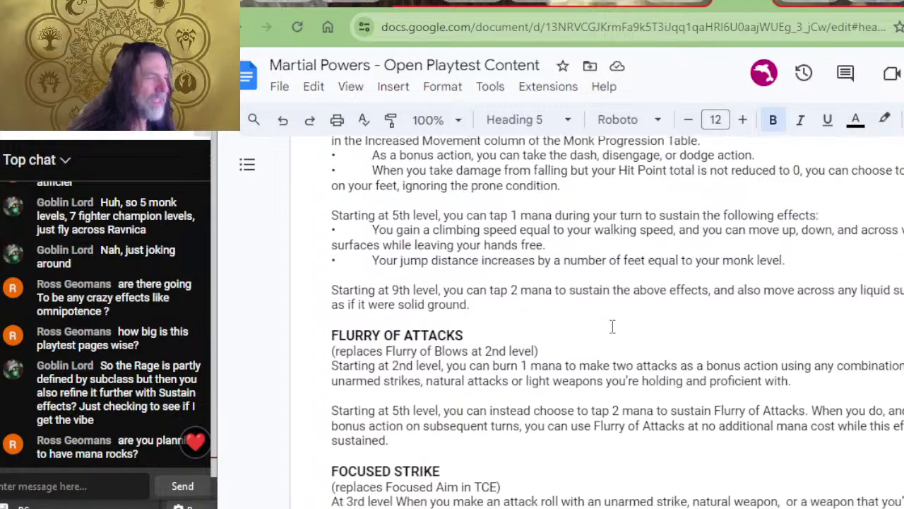
scroll(612, 325, "up", 8)
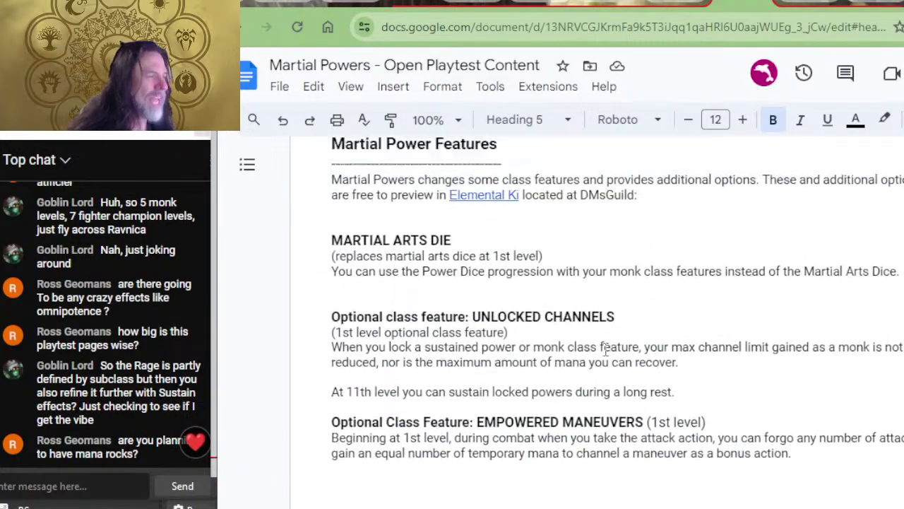
scroll(605, 349, "up", 2)
scroll(606, 351, "down", 3)
scroll(592, 325, "down", 3)
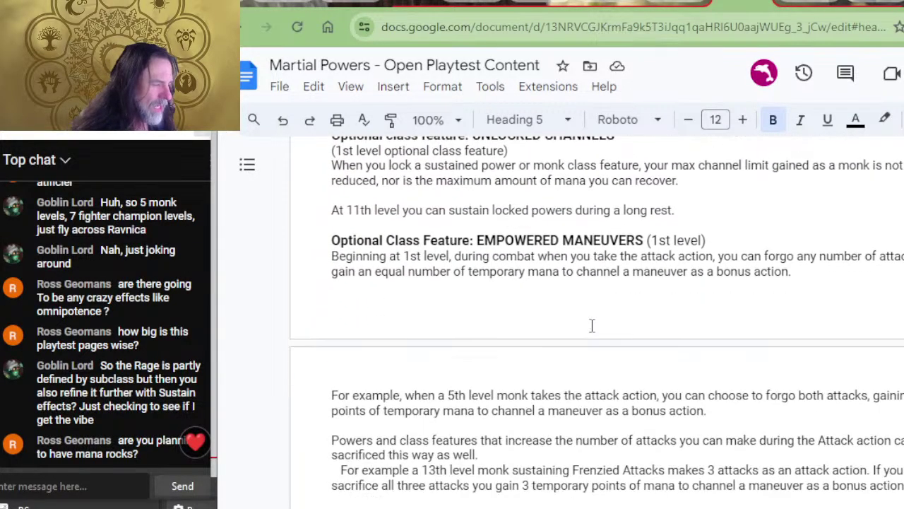
scroll(592, 325, "down", 8)
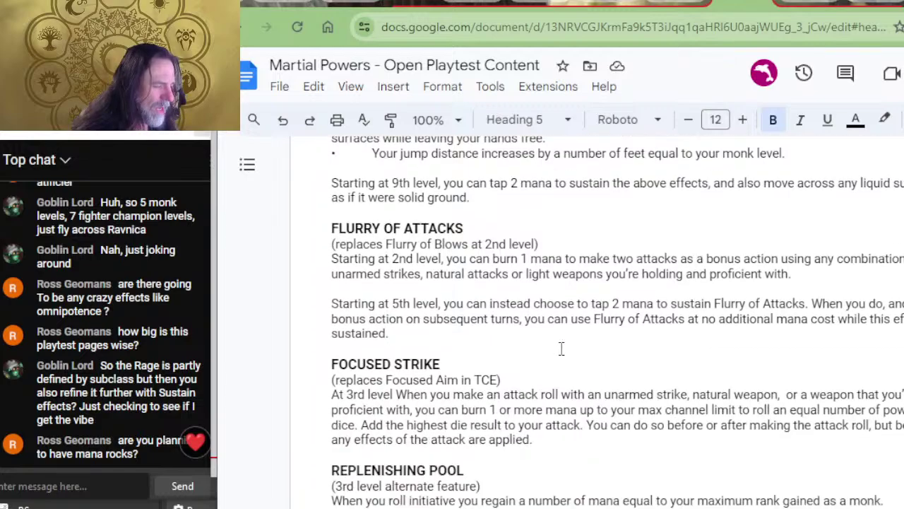
scroll(561, 348, "down", 5)
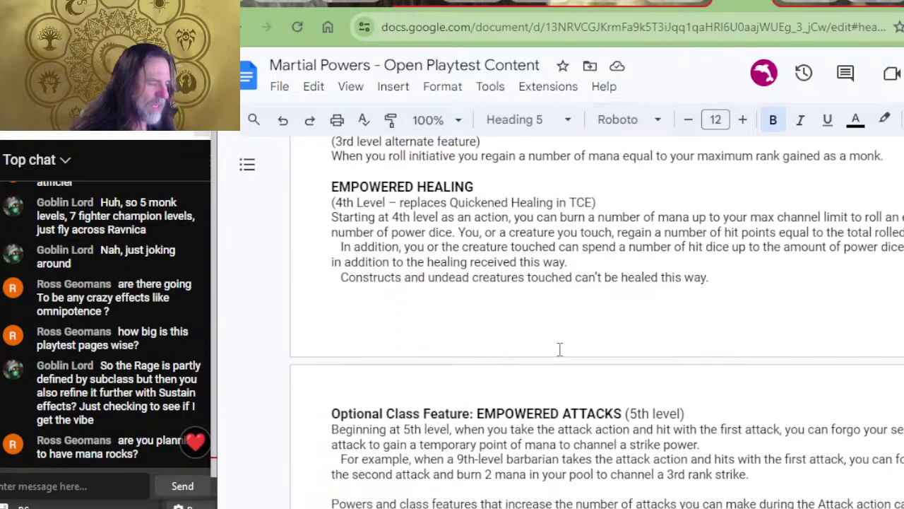
scroll(559, 349, "down", 4)
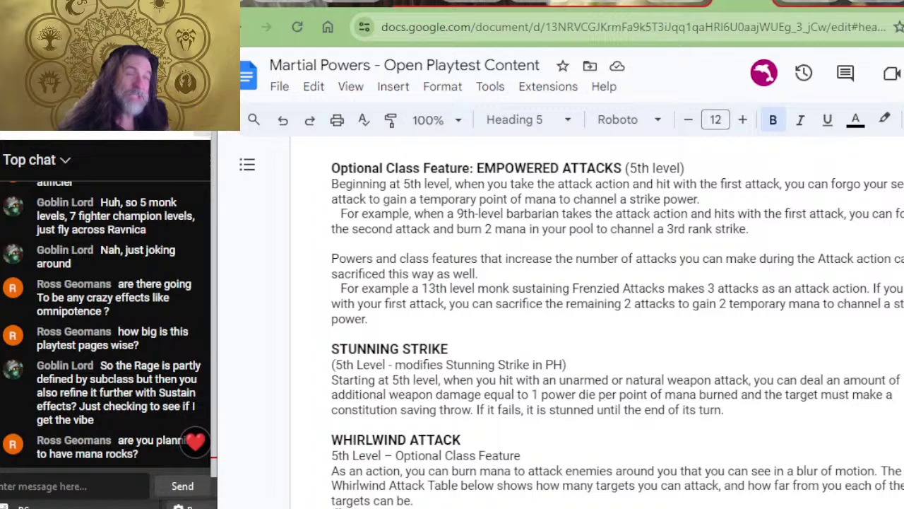
scroll(536, 423, "down", 2)
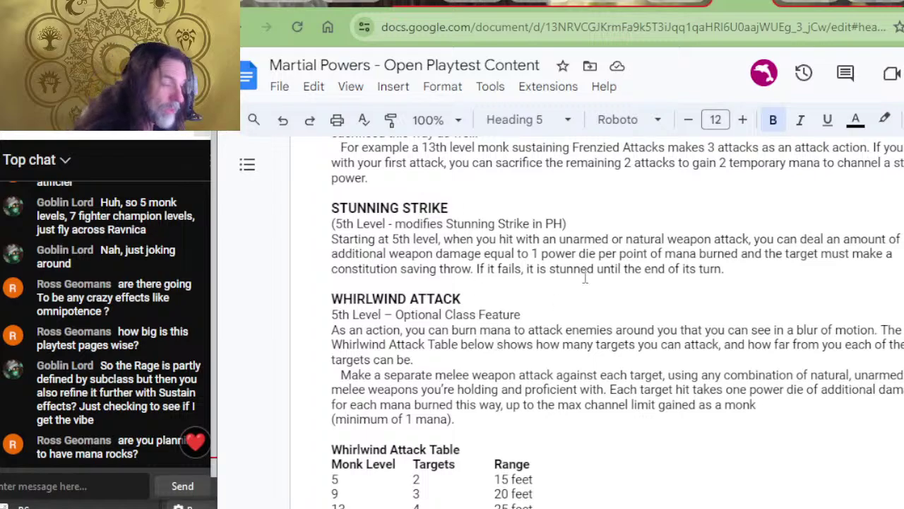
scroll(586, 297, "down", 2)
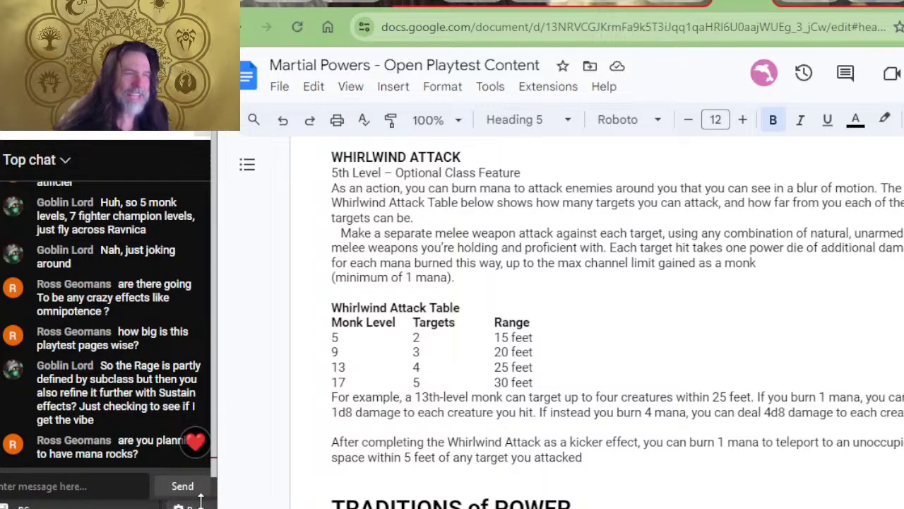
scroll(407, 339, "down", 5)
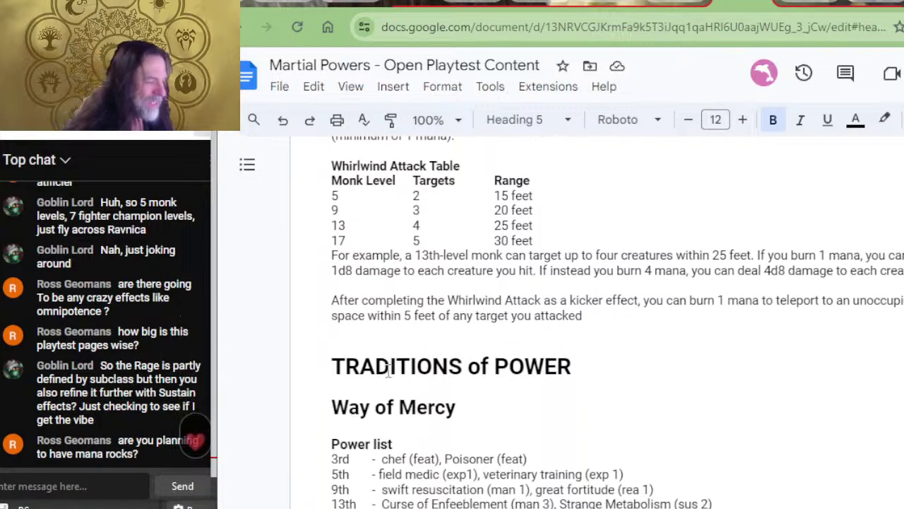
scroll(408, 339, "up", 9)
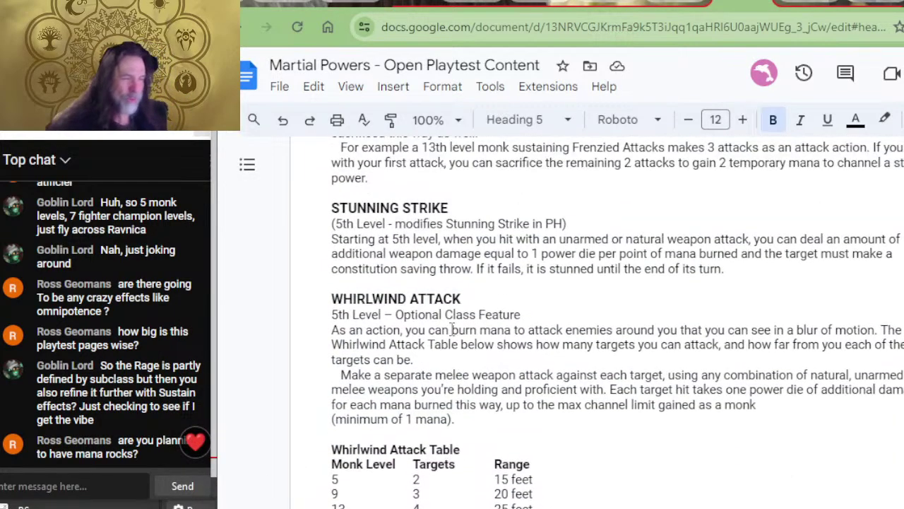
scroll(491, 261, "down", 7)
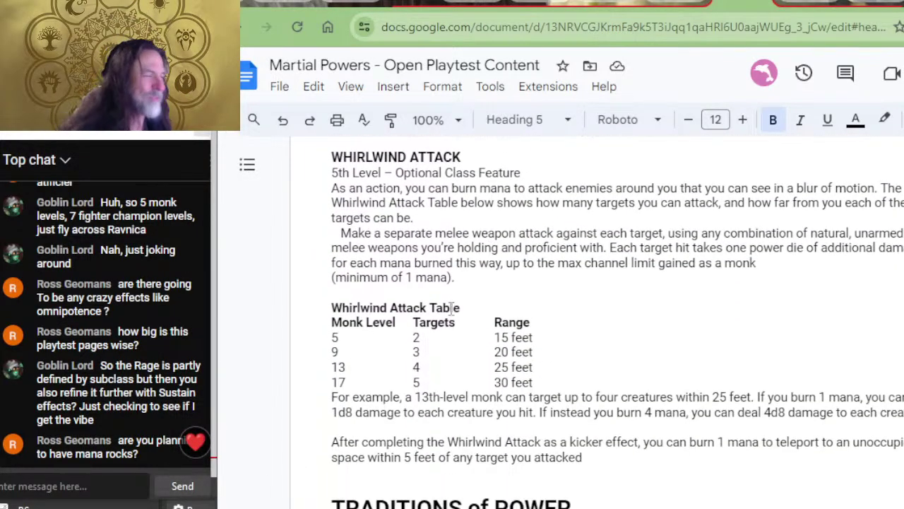
scroll(506, 254, "up", 4)
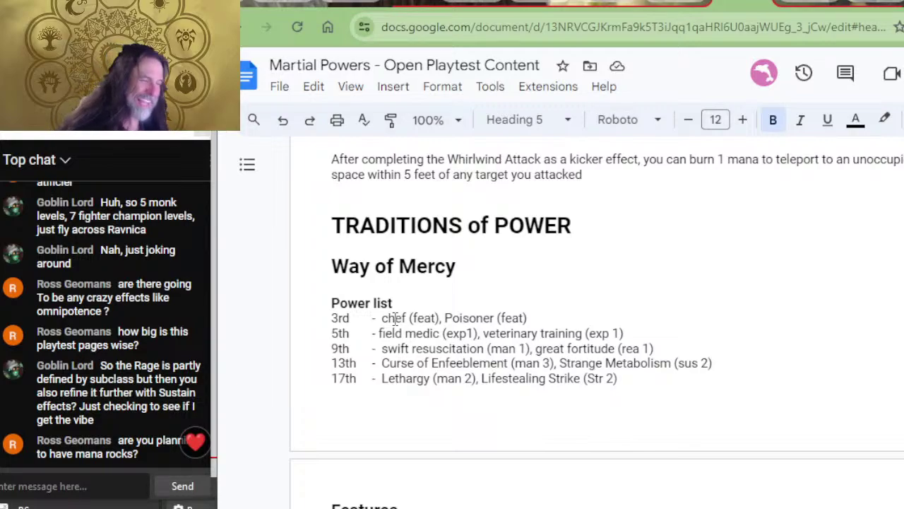
- Scroll down through the Way of Mercy features, from Hand of healing to Flurry of healing and harm
scroll(460, 428, "down", 5)
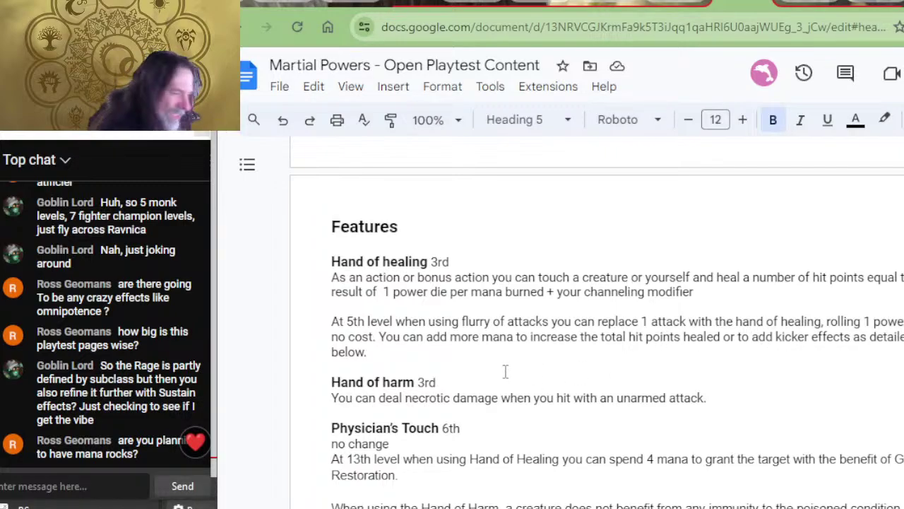
scroll(521, 345, "down", 2)
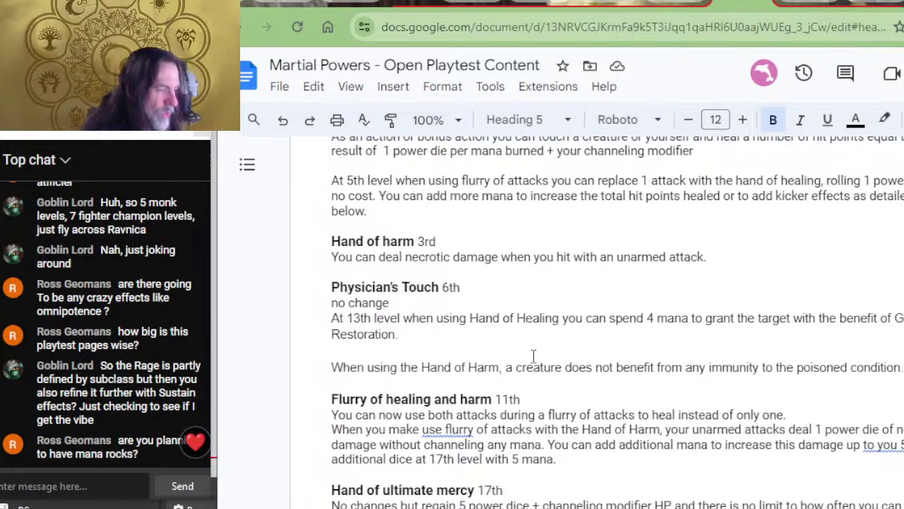
- Correct Flurry of healing and harm to read 'use of a flurry' and 'up to 5 additional dice'
scroll(533, 360, "down", 2)
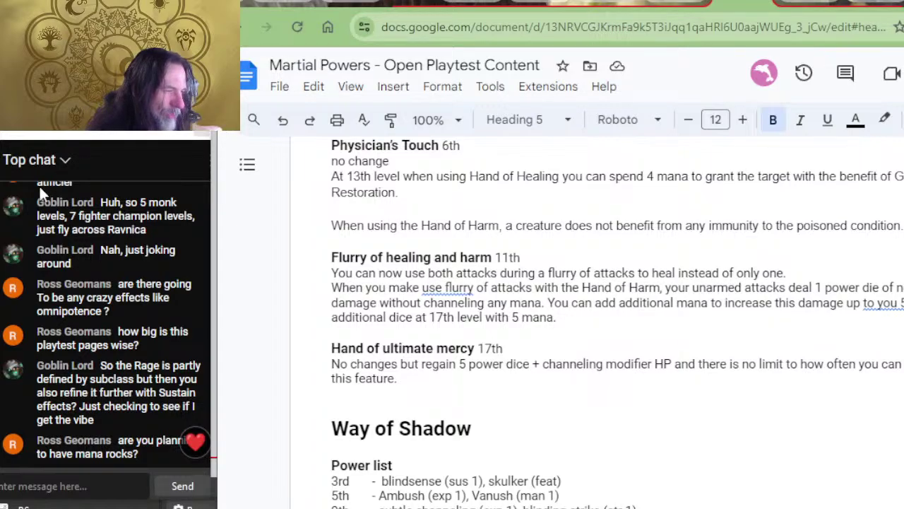
left_click(436, 289)
left_click(470, 264)
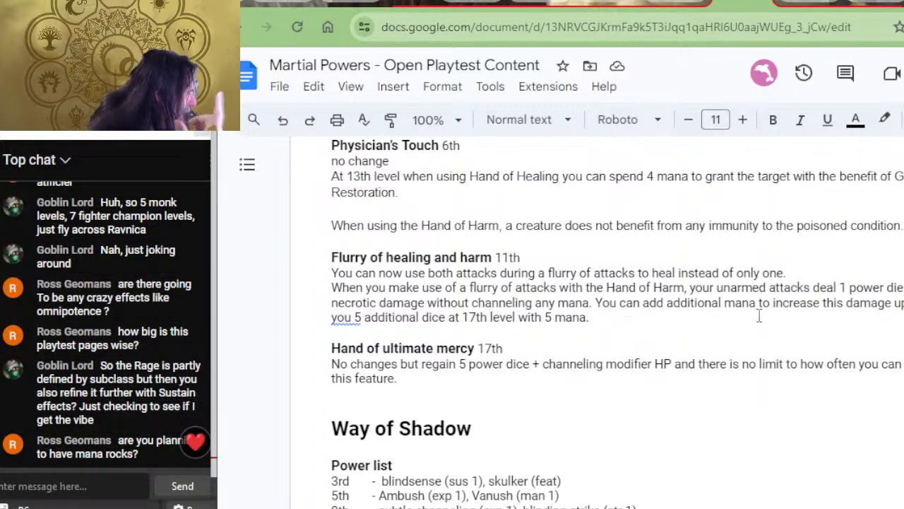
left_click(345, 318)
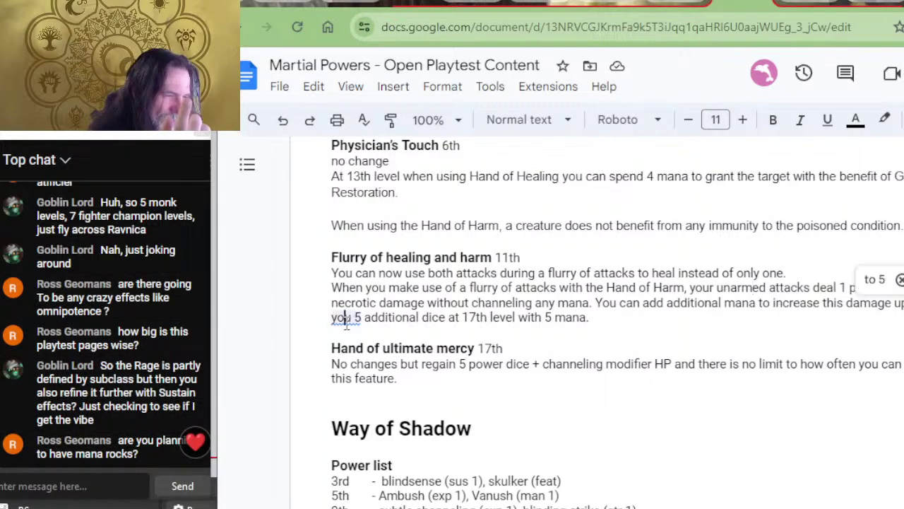
key("BackSpace")
key("BackSpace")
key("BackSpace")
type("to")
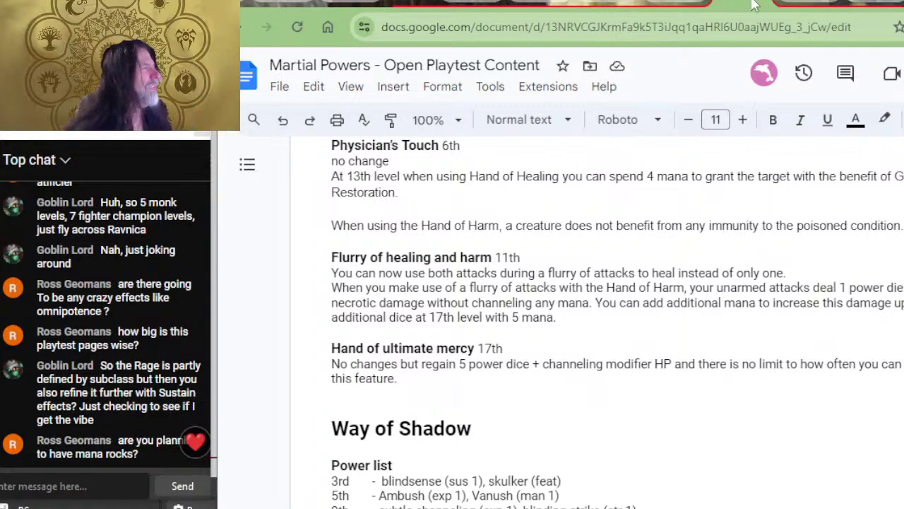
- In D&D Beyond, open the Monk page's Way of Mercy section and scroll to Hand of Ultimate Mercy
key("alt+Tab")
key("alt+Tab")
key("alt+Tab")
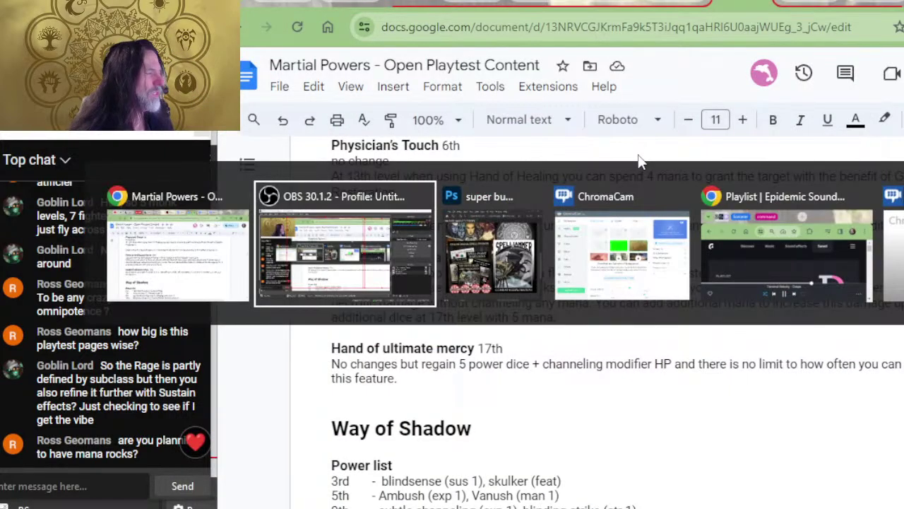
key("Escape")
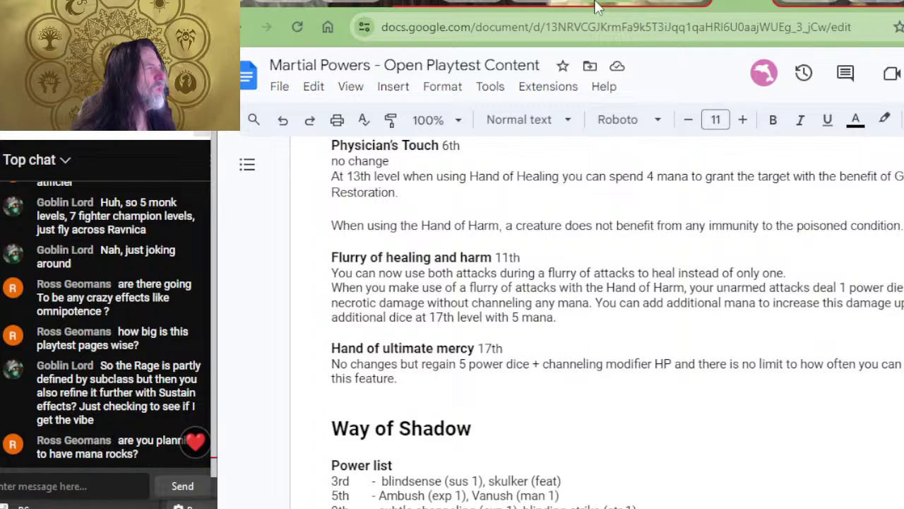
left_click_drag(597, 7, 604, 61)
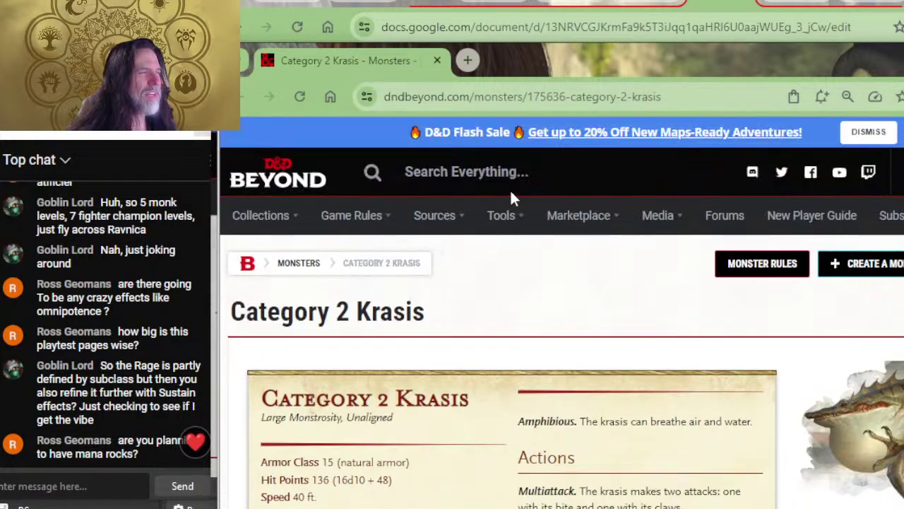
mouse_move(380, 216)
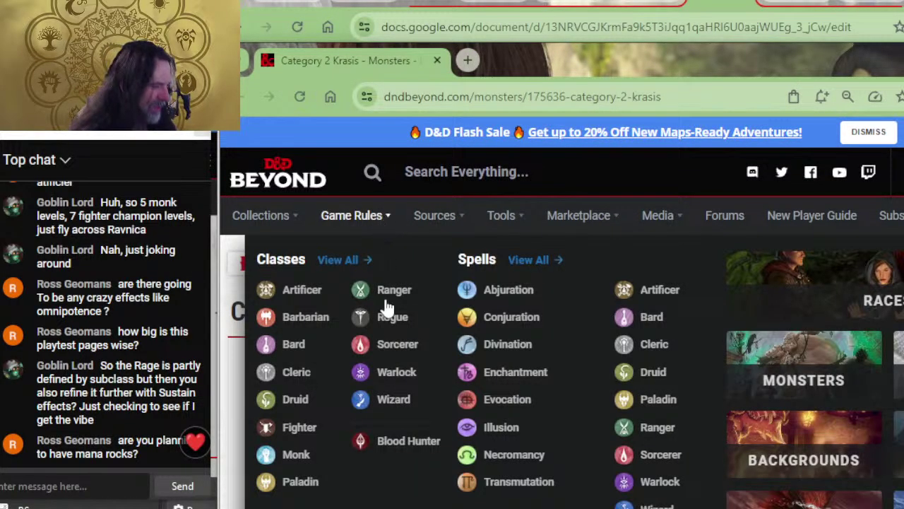
left_click(300, 458)
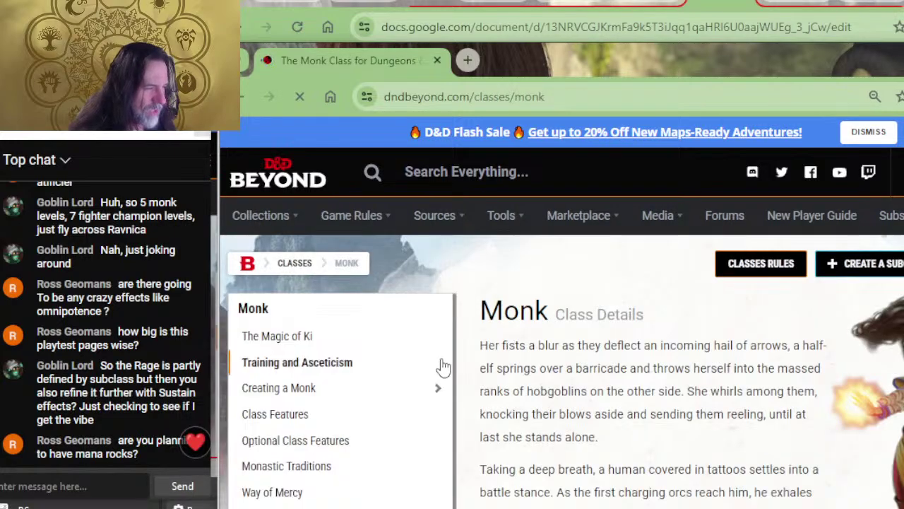
left_click(269, 476)
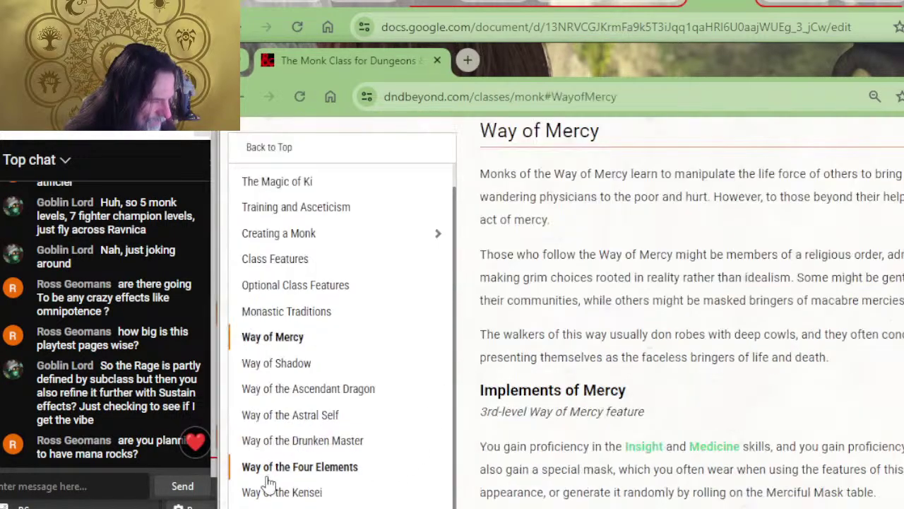
scroll(640, 342, "down", 10)
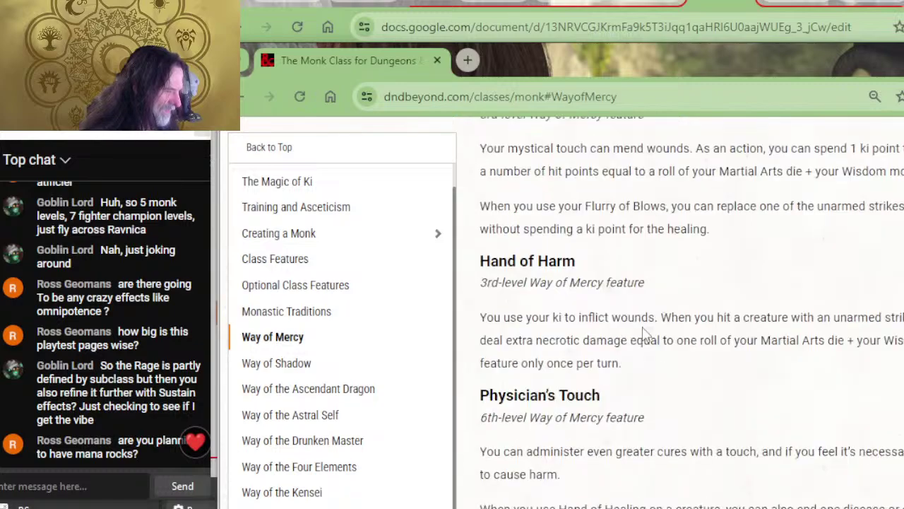
scroll(644, 334, "down", 8)
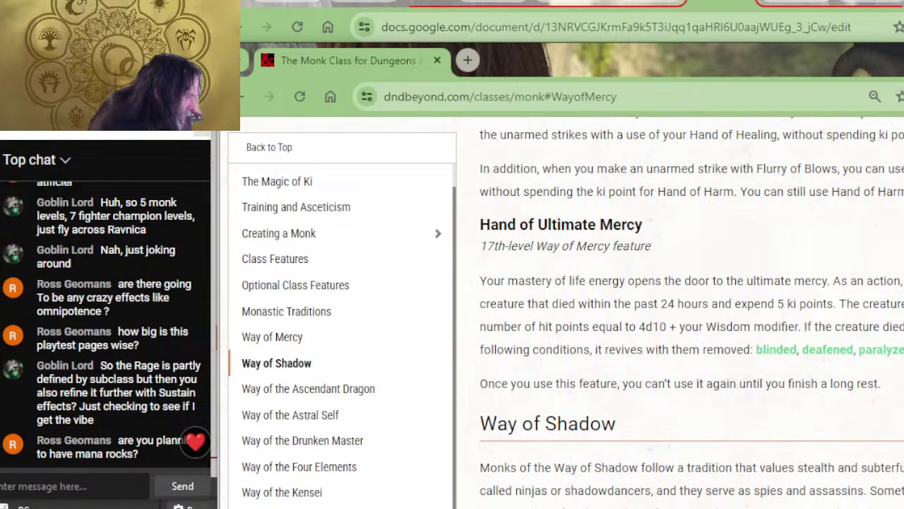
- Reword Hand of ultimate mercy to 'the number of hit points gained equals' and delete 'regain'
key("alt+Tab")
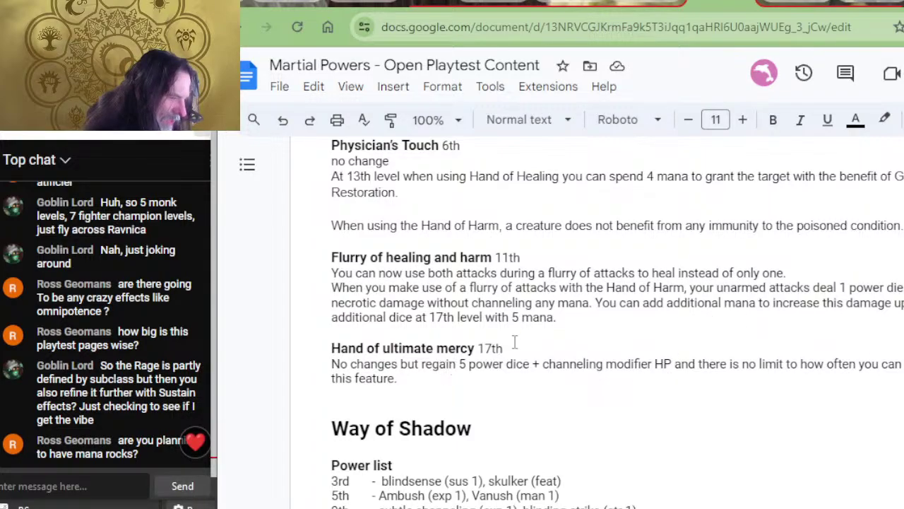
left_click(420, 364)
type("the number of")
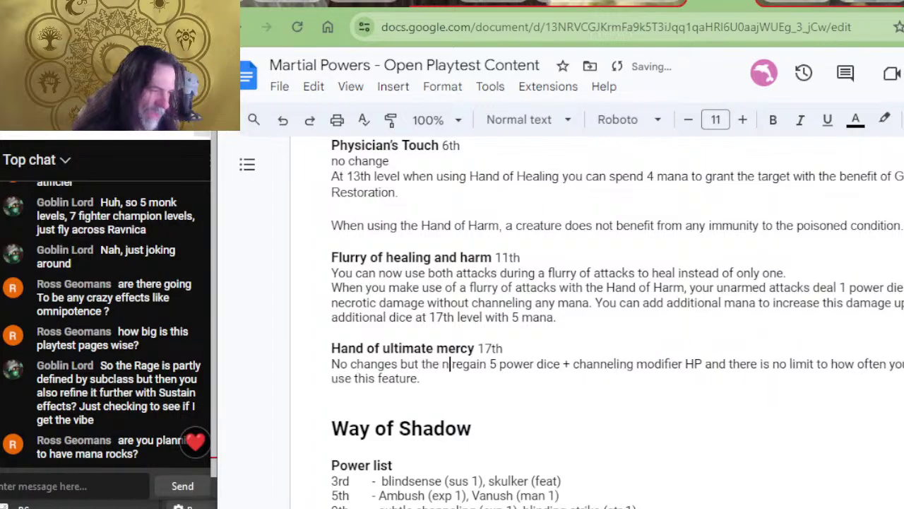
type(" h")
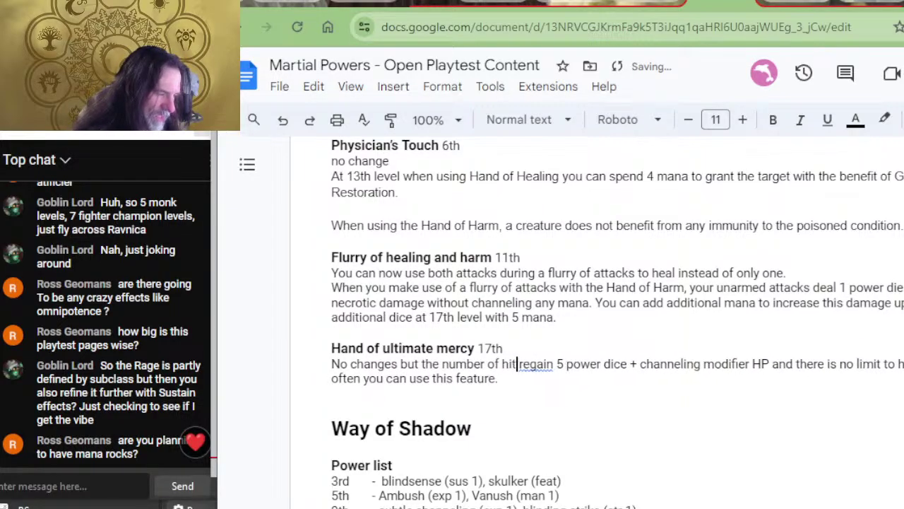
type("it points gained equa")
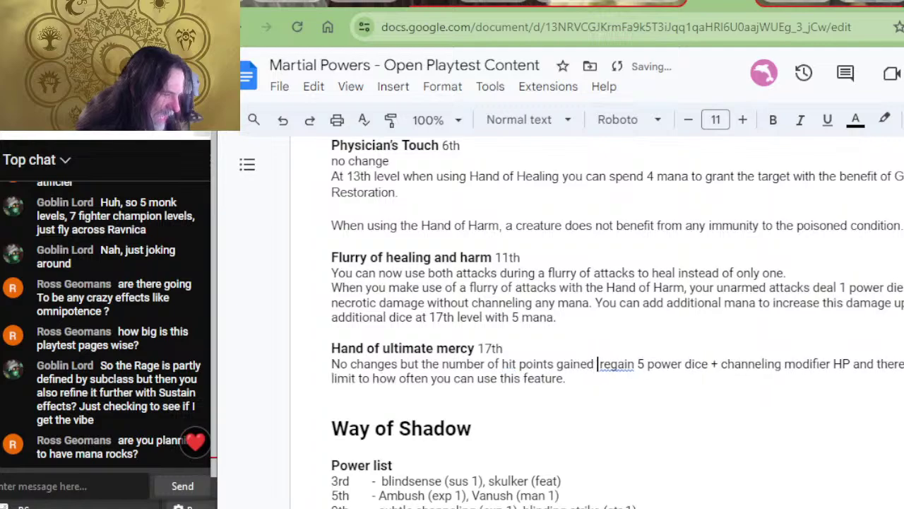
type("ls")
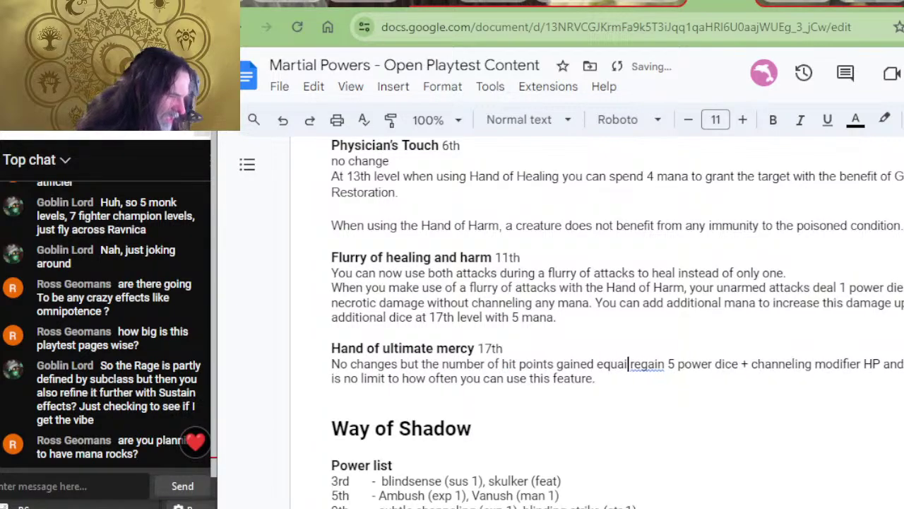
key("Delete")
key("Delete")
key("Delete")
key("Delete")
key("Delete")
key("Delete")
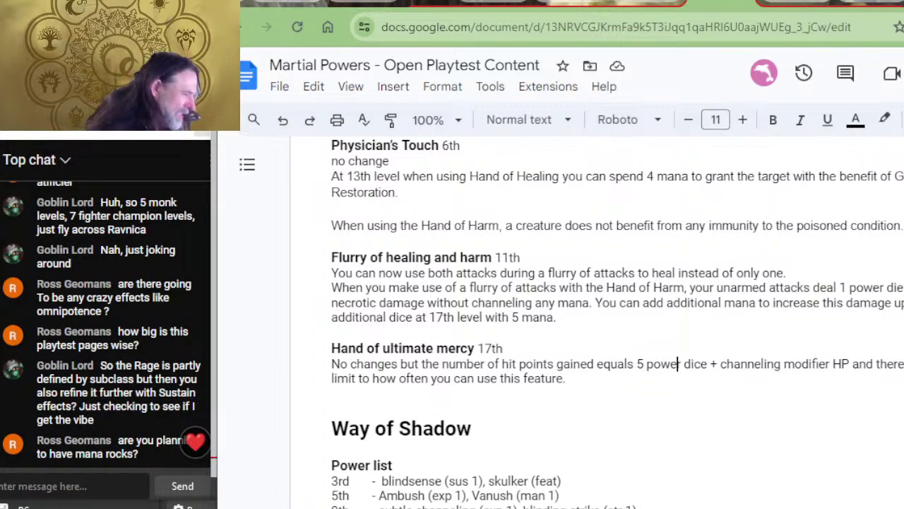
left_click(765, 363)
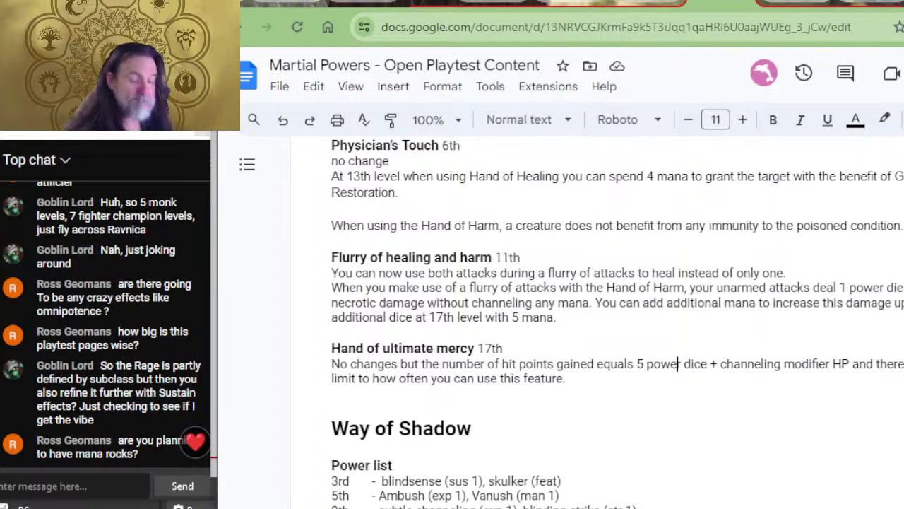
- Scroll down to the Way of Shadow power list, from blindsense and skulker to Assassination and Ghostwalker
scroll(424, 402, "down", 3)
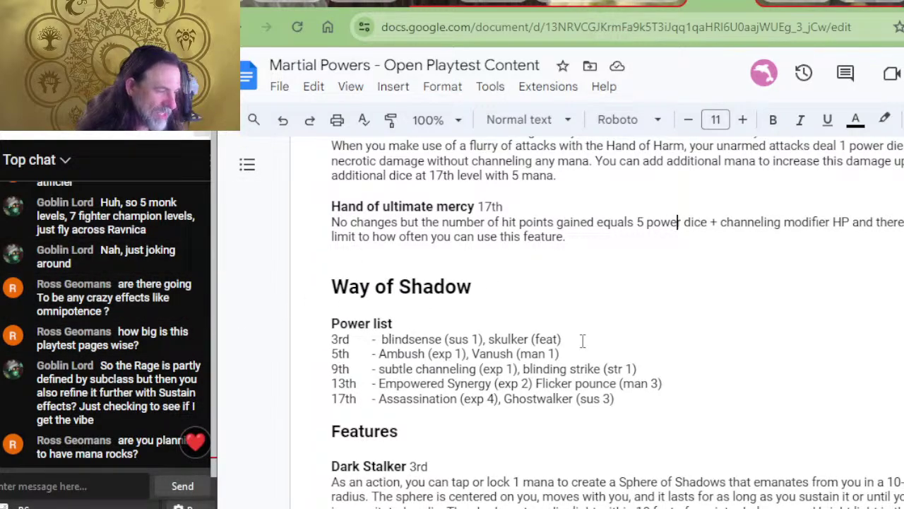
- Change 'Vanush' to 'Vanish' on the 5th-level Way of Shadow line
left_click_drag(470, 353, 510, 368)
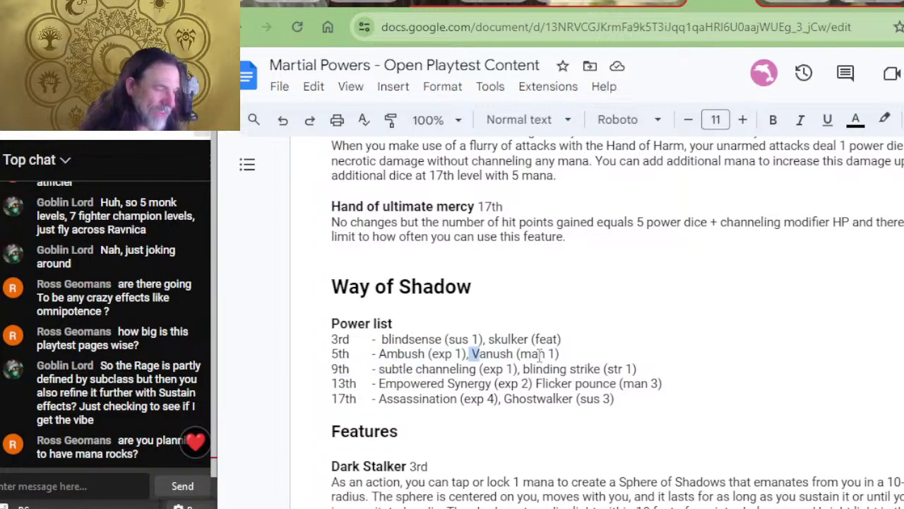
left_click(541, 355)
key("BackSpace")
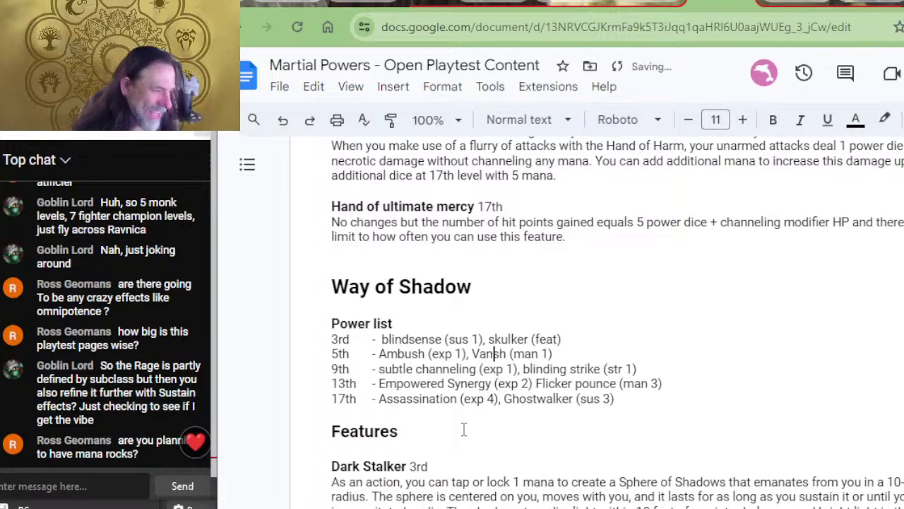
type("i")
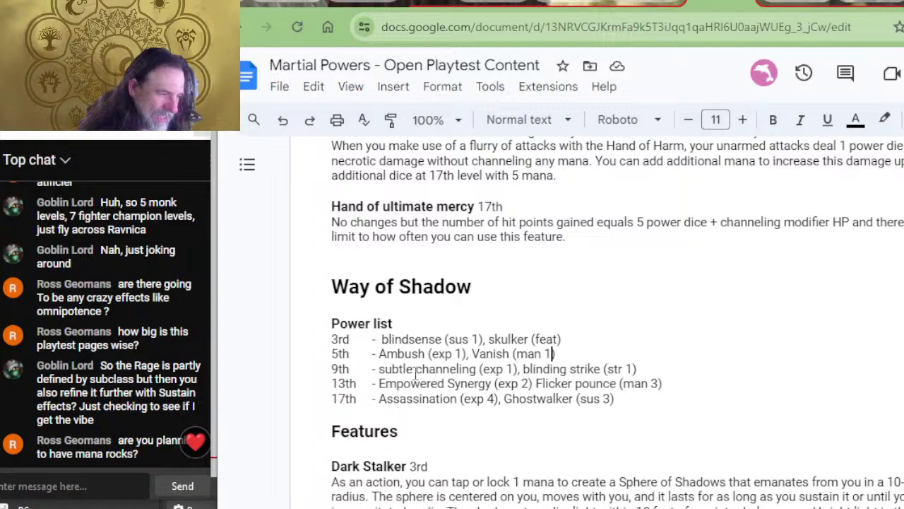
- Review the subtle channeling, blinding strike and Empowered Synergy entries by selecting them
left_click_drag(524, 369, 382, 376)
left_click(551, 385)
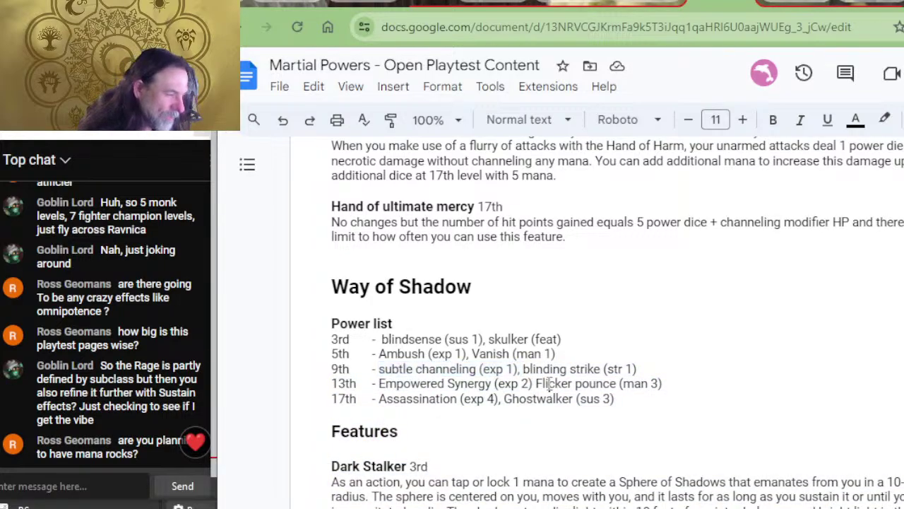
left_click_drag(650, 366, 521, 378)
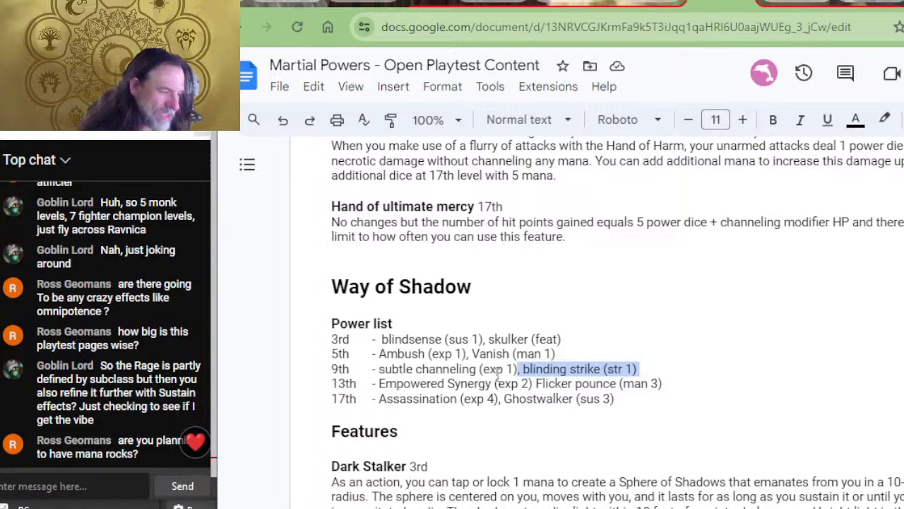
left_click(498, 376)
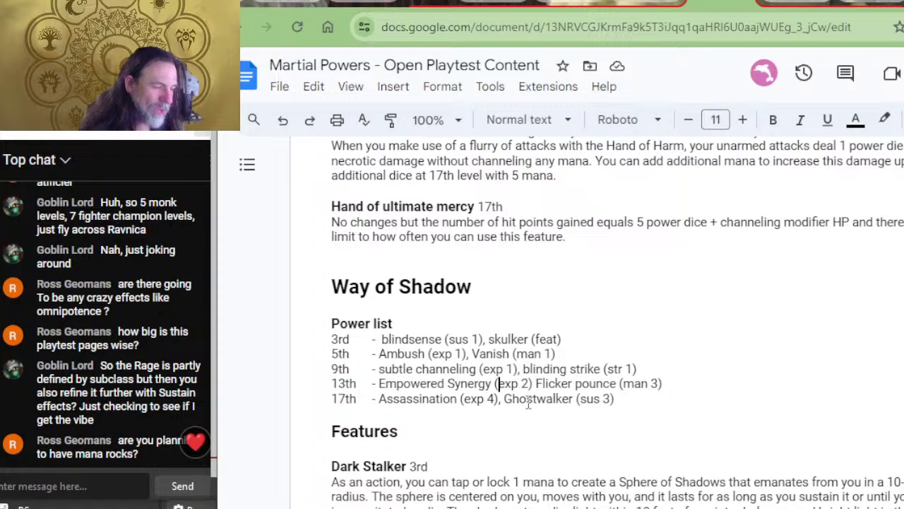
left_click_drag(531, 383, 448, 387)
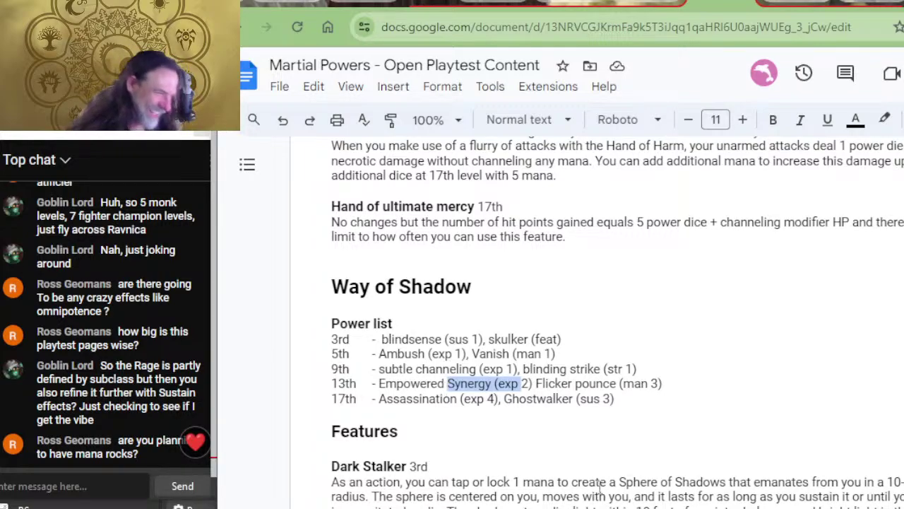
left_click(683, 384)
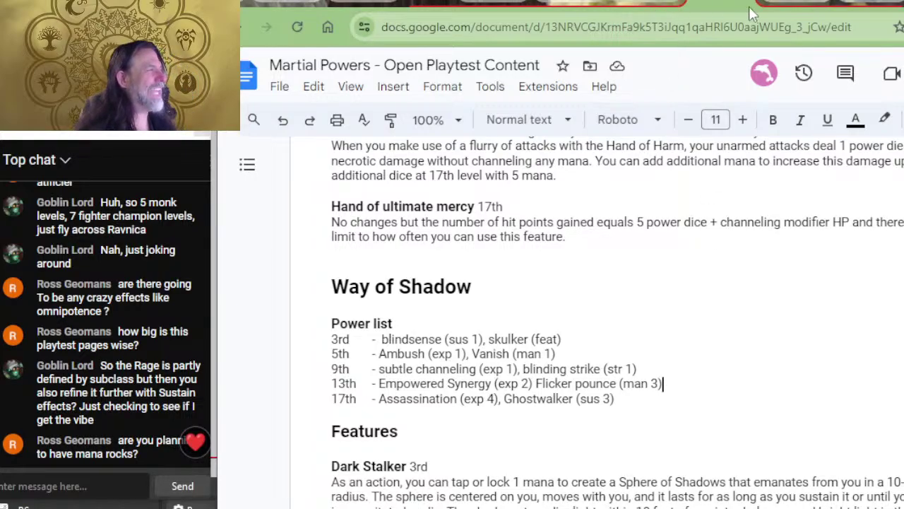
left_click(777, 3)
scroll(587, 288, "down", 15)
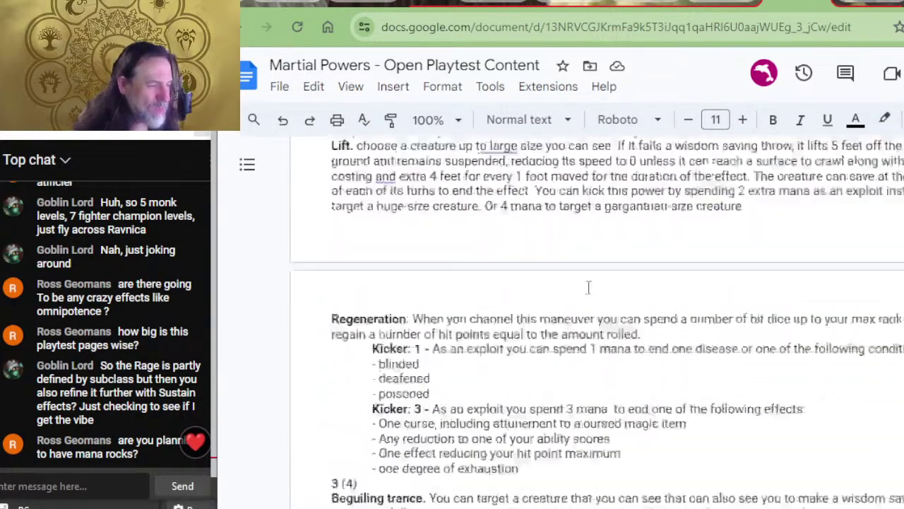
scroll(588, 288, "down", 20)
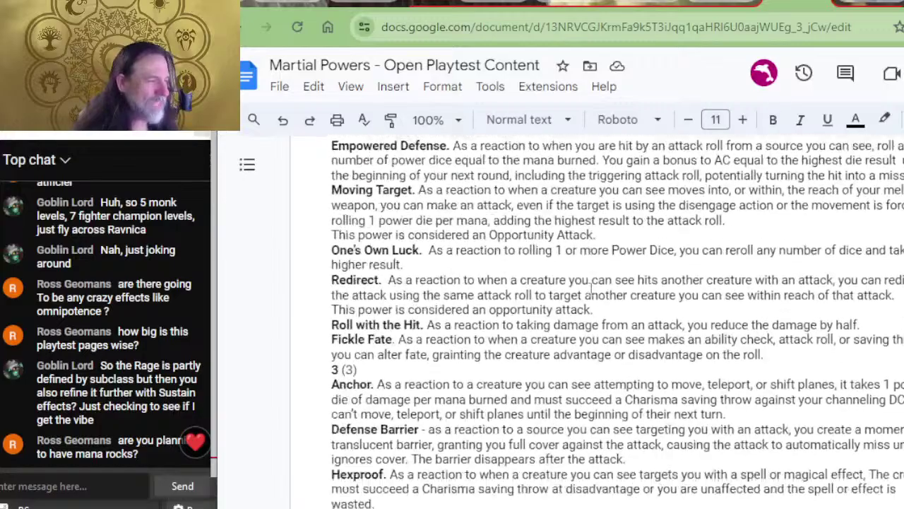
scroll(590, 290, "up", 9)
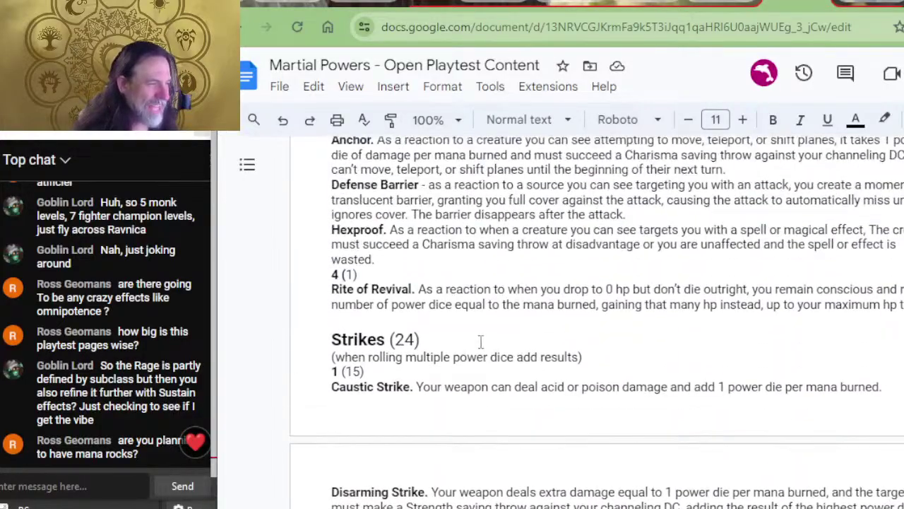
scroll(481, 343, "up", 15)
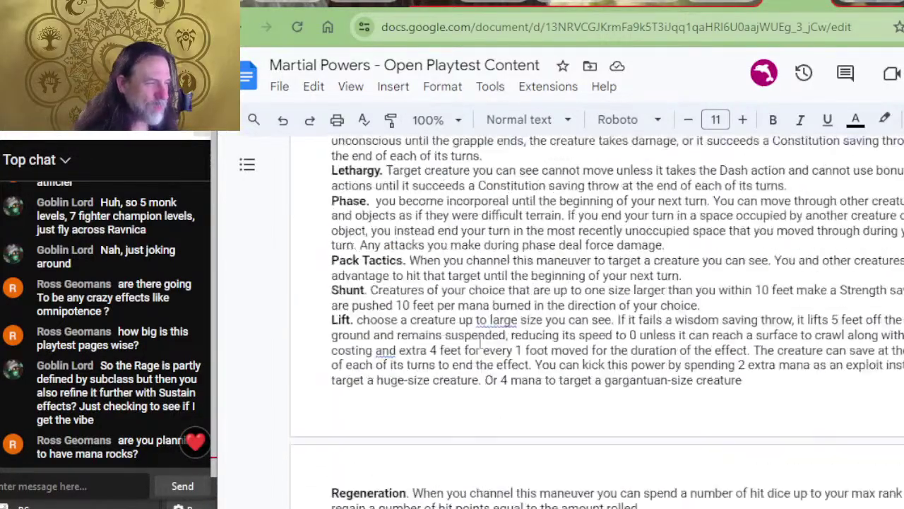
scroll(479, 343, "up", 9)
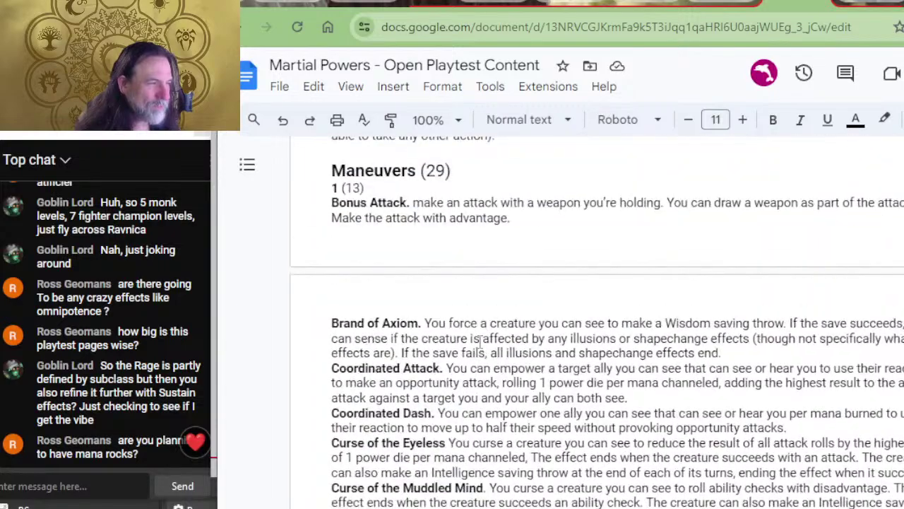
scroll(478, 342, "up", 4)
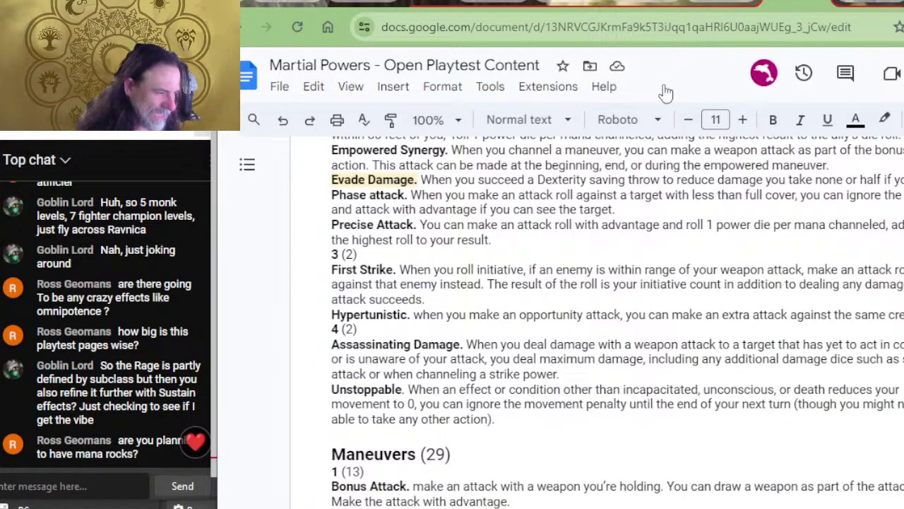
key("ctrl+z")
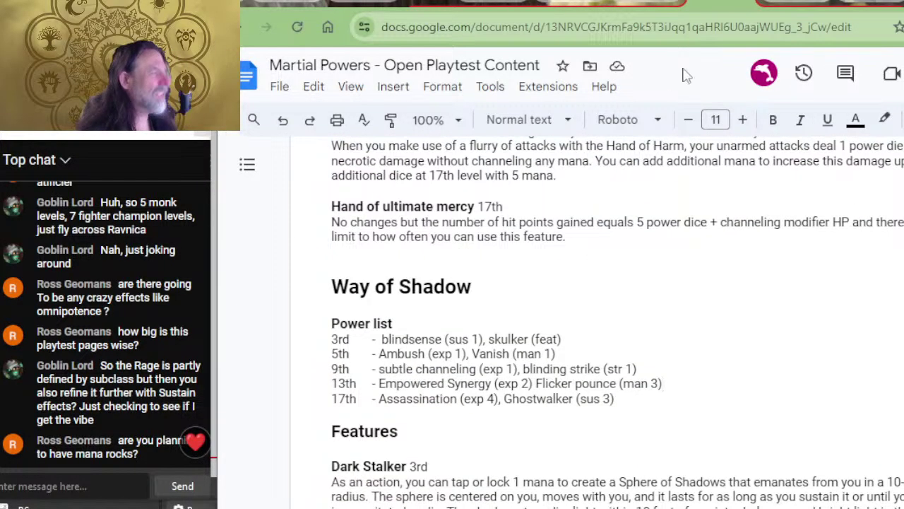
- Rename the 17th-level power 'Assassination' to 'Assassinating damage', fixing the typo in 'damage'
left_click_drag(458, 400, 447, 400)
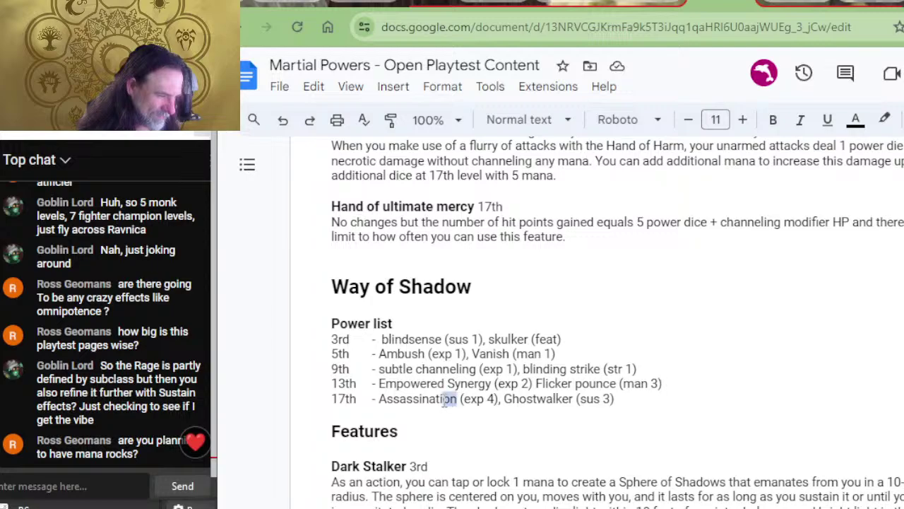
type("ing damagwe")
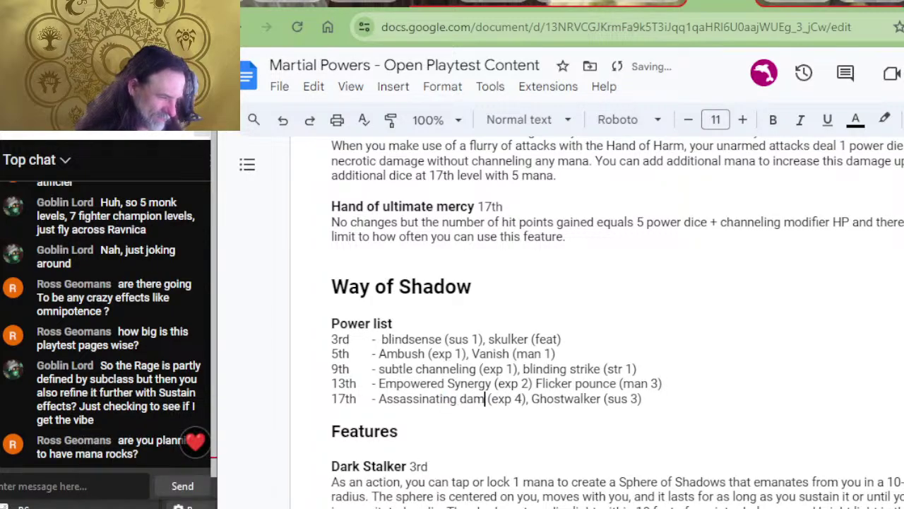
key("BackSpace")
key("BackSpace")
type("e")
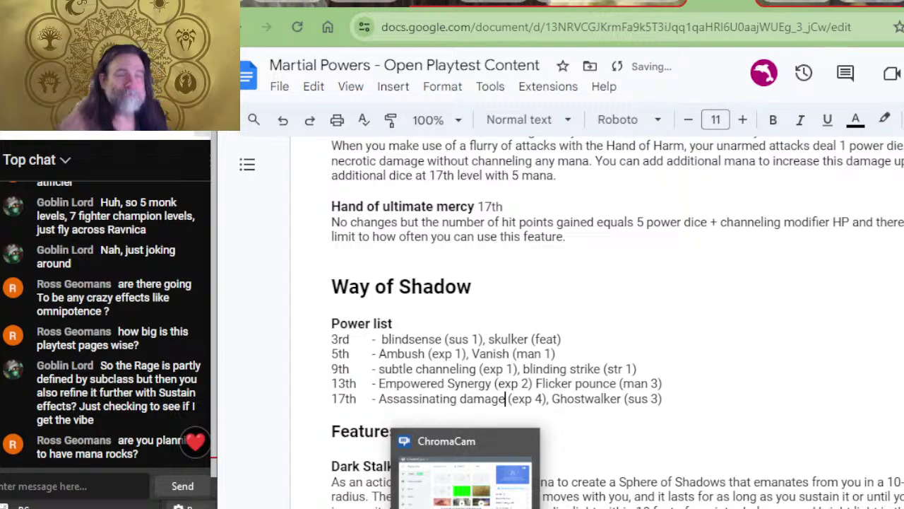
scroll(578, 373, "down", 2)
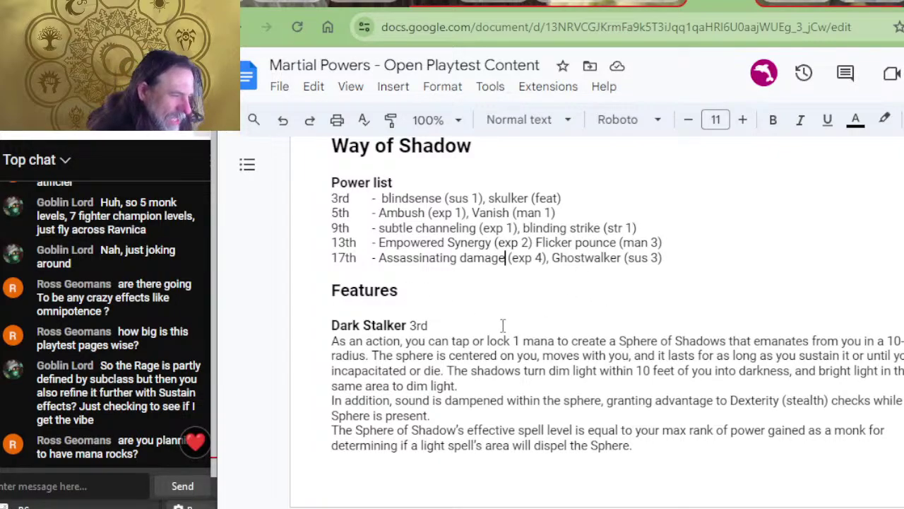
- Delete 'or lock' from Dark Stalker so it reads 'tap 1 mana'
left_click_drag(511, 341, 472, 341)
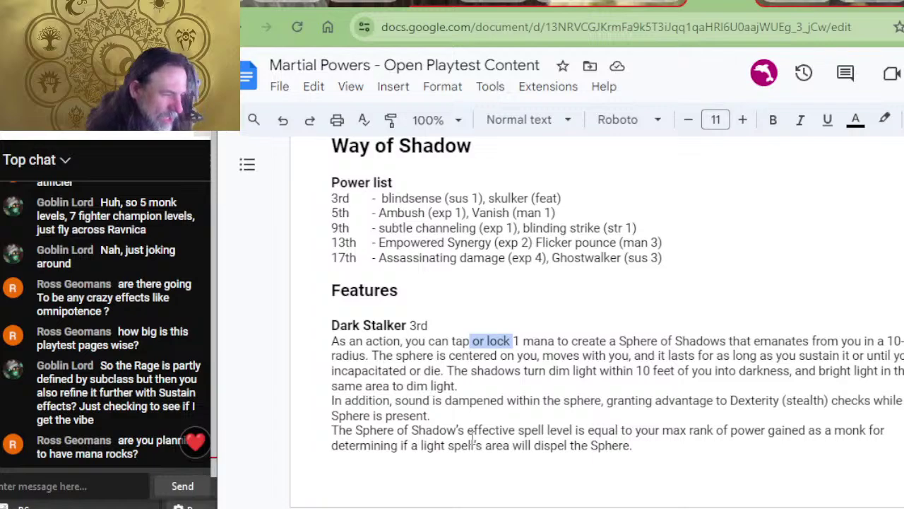
key("Delete")
key("Delete")
key("Delete")
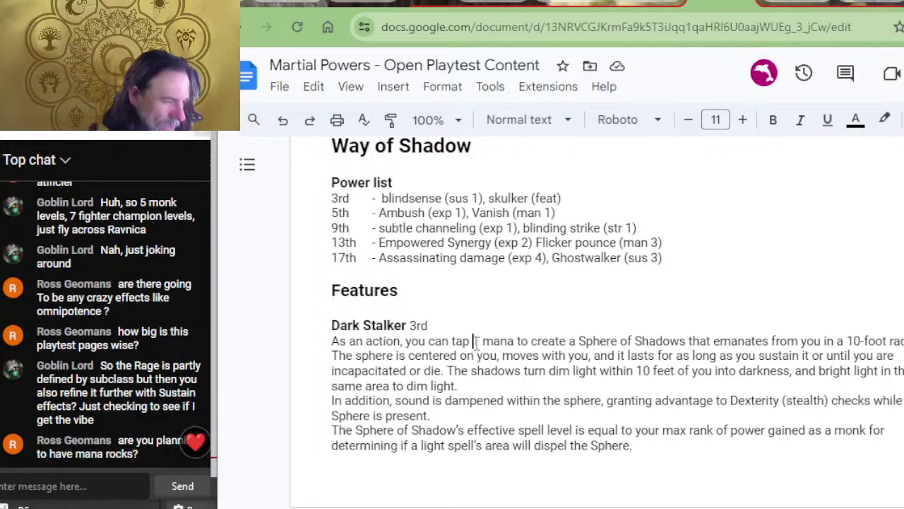
scroll(480, 342, "down", 3)
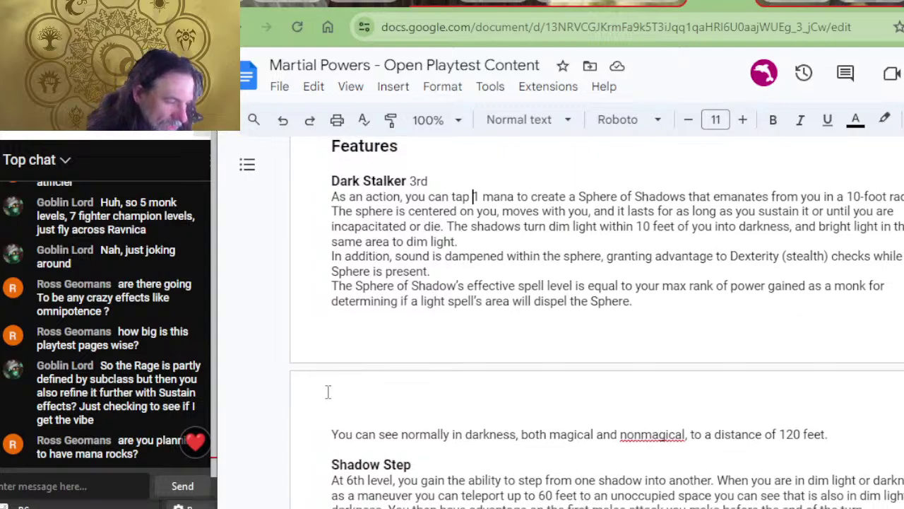
scroll(423, 322, "down", 2)
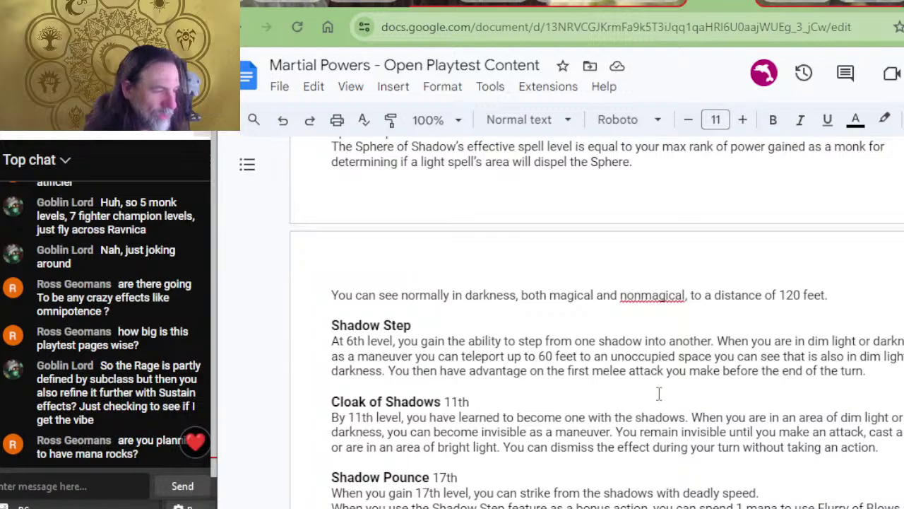
- Review the Way of Shadow list and Dark Stalker description by selecting passages, starting with blindsense
scroll(658, 394, "up", 4)
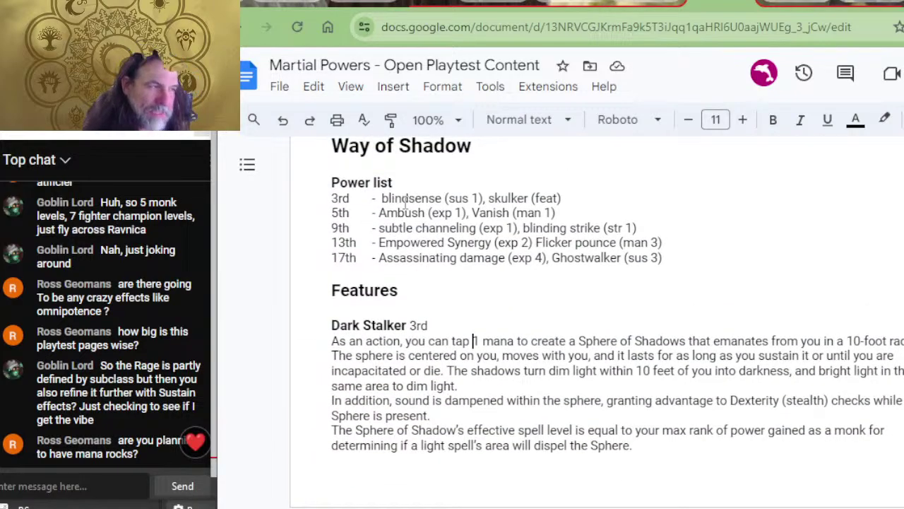
left_click_drag(484, 198, 393, 199)
scroll(396, 395, "down", 7)
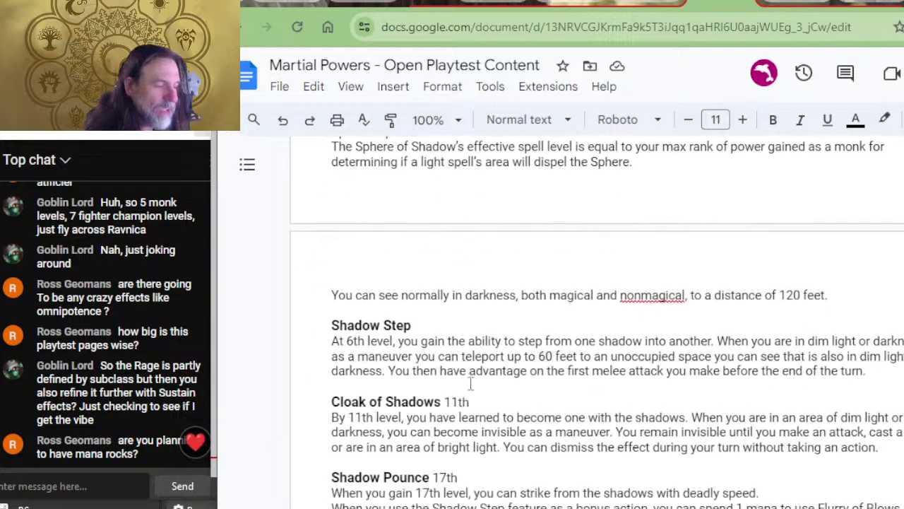
scroll(469, 391, "up", 3)
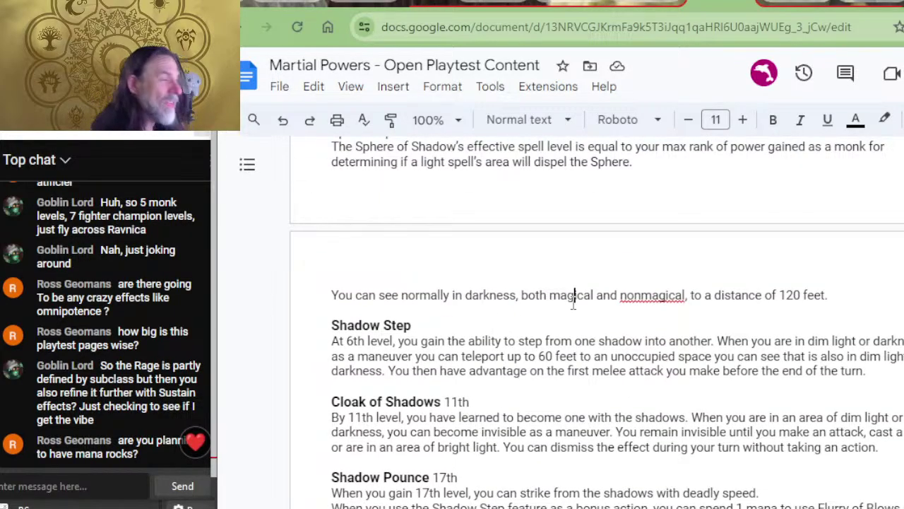
left_click_drag(573, 297, 504, 162)
scroll(544, 310, "up", 2)
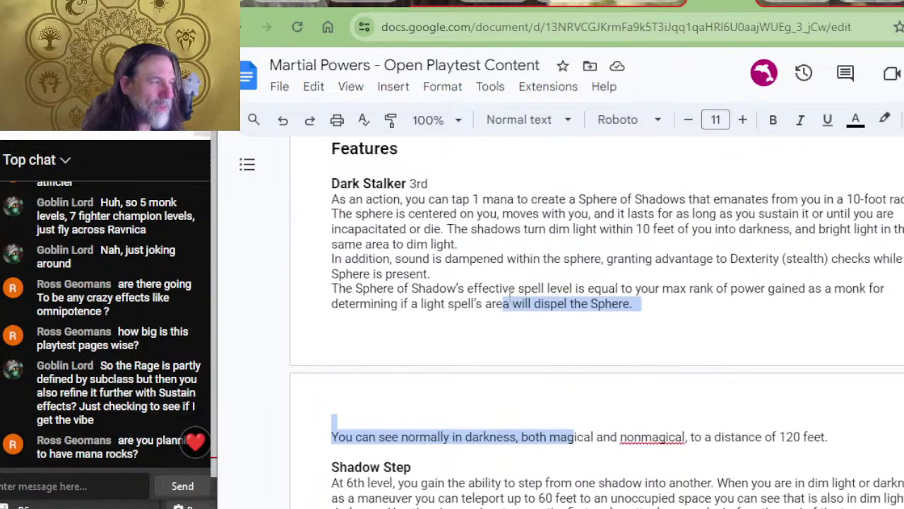
left_click(460, 216)
left_click_drag(461, 216, 445, 201)
left_click(445, 200)
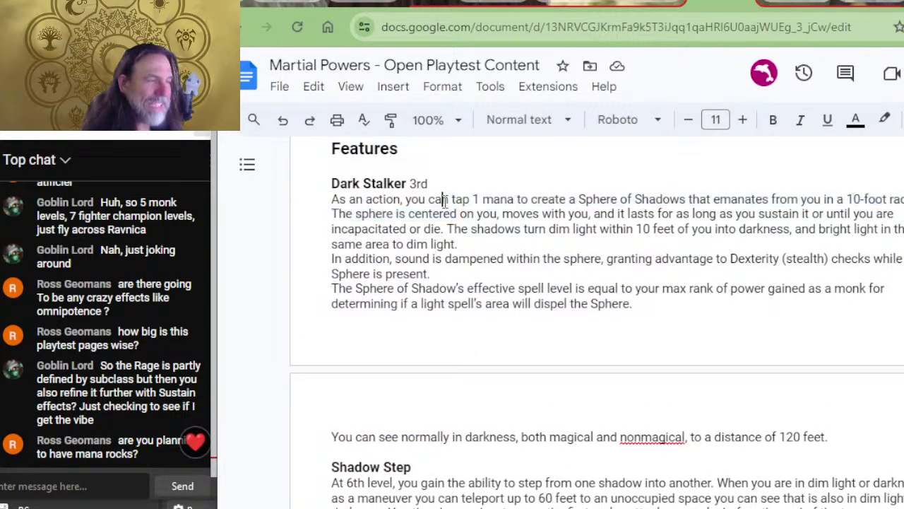
scroll(466, 216, "up", 5)
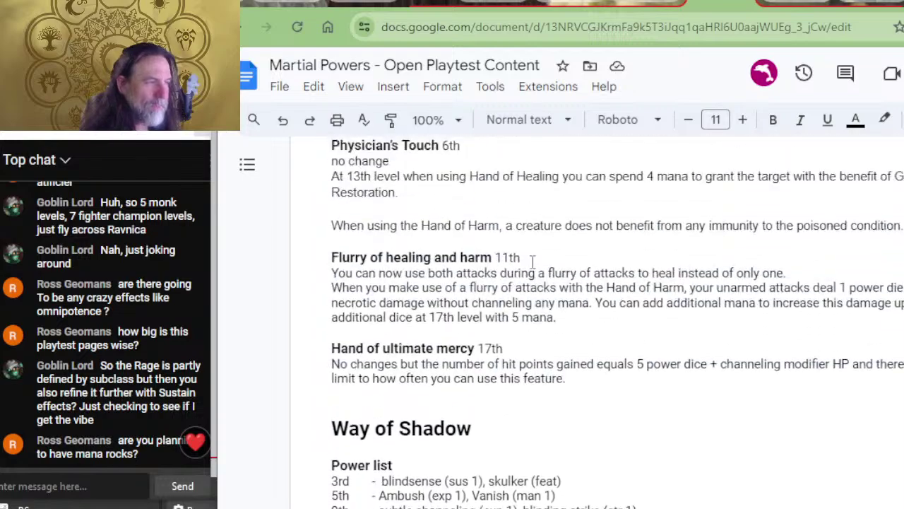
scroll(533, 263, "down", 6)
scroll(533, 263, "down", 4)
scroll(531, 263, "up", 3)
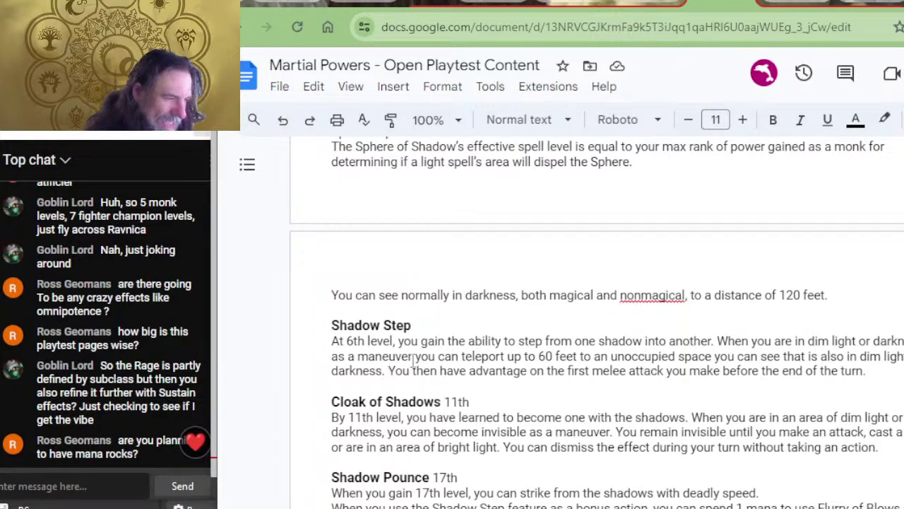
left_click_drag(409, 356, 369, 358)
left_click(369, 357)
scroll(607, 220, "up", 6)
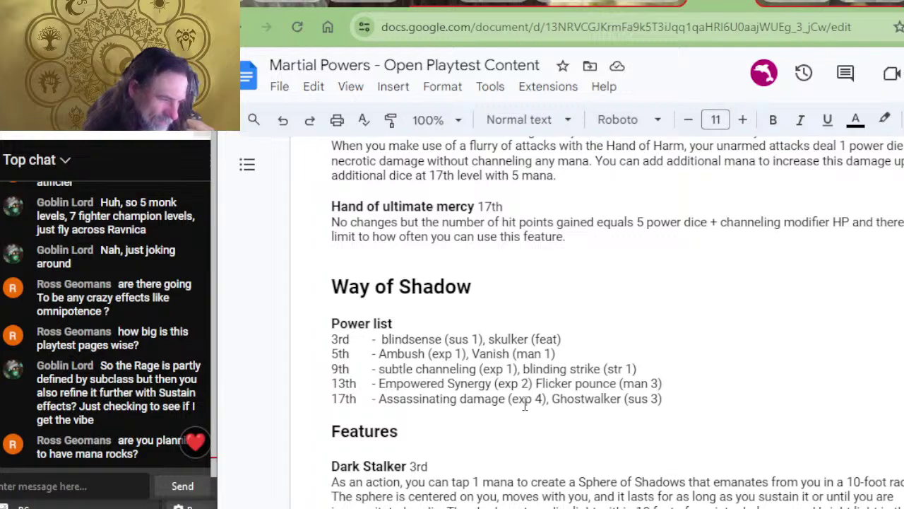
left_click_drag(521, 387, 432, 385)
left_click(529, 383)
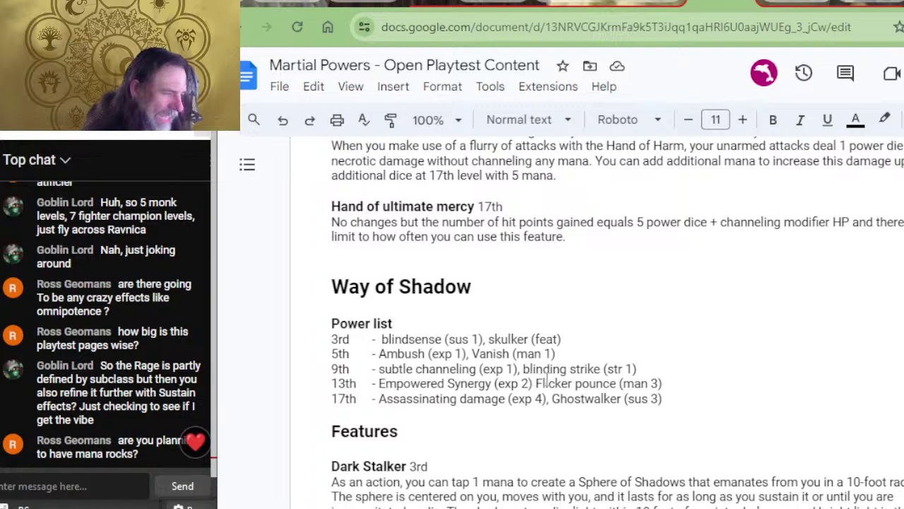
left_click_drag(379, 383, 332, 383)
left_click(375, 383)
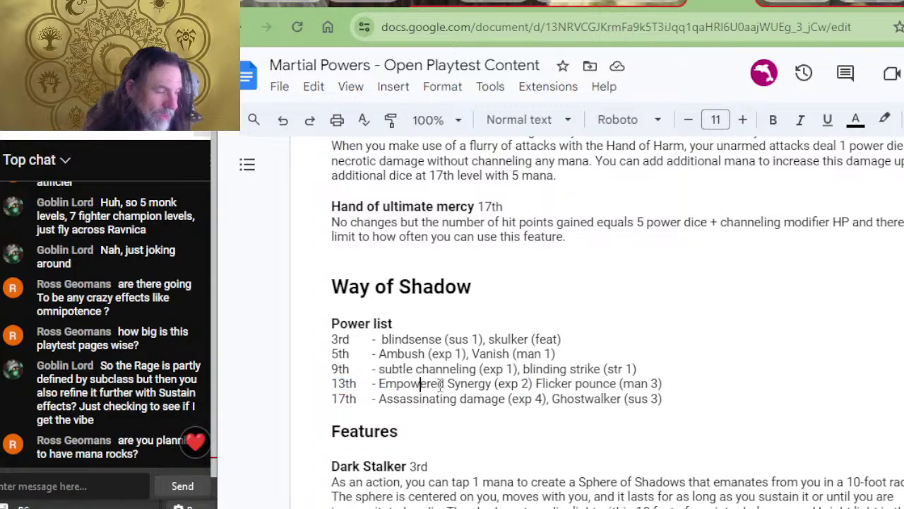
scroll(439, 382, "down", 4)
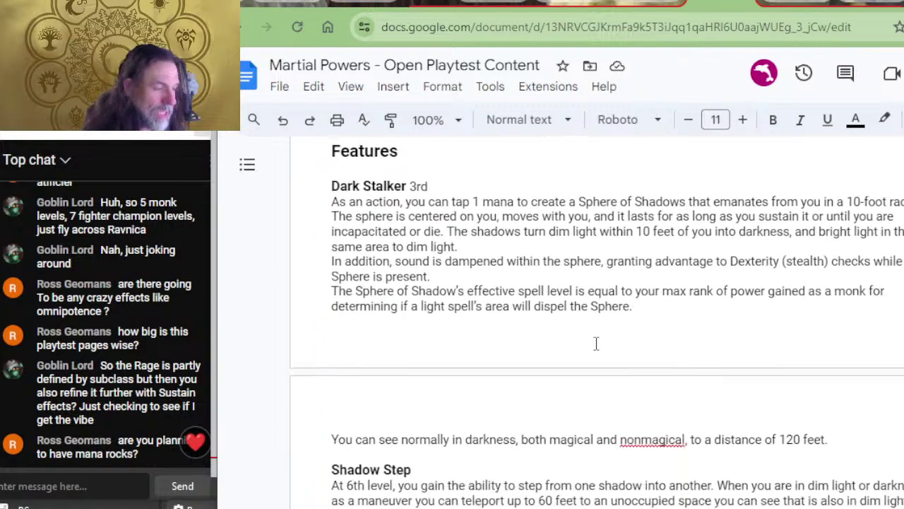
scroll(596, 343, "up", 2)
scroll(504, 231, "down", 4)
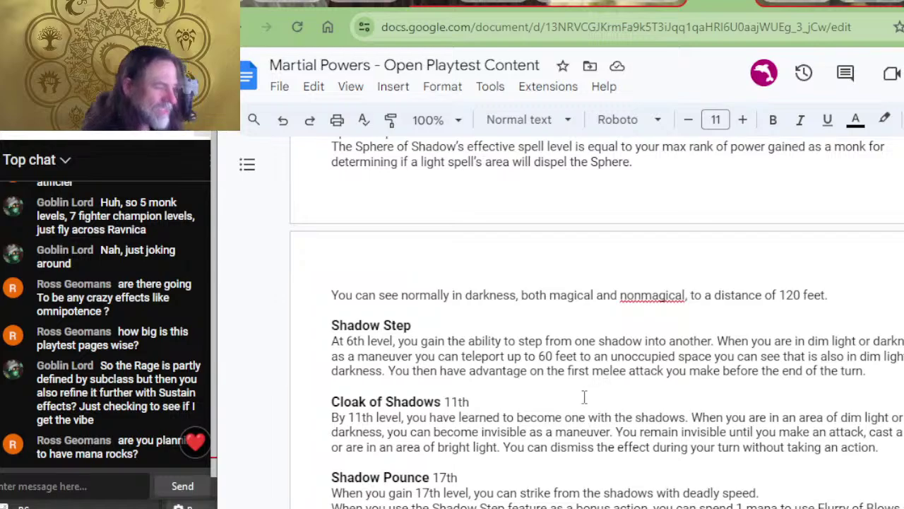
scroll(495, 381, "up", 7)
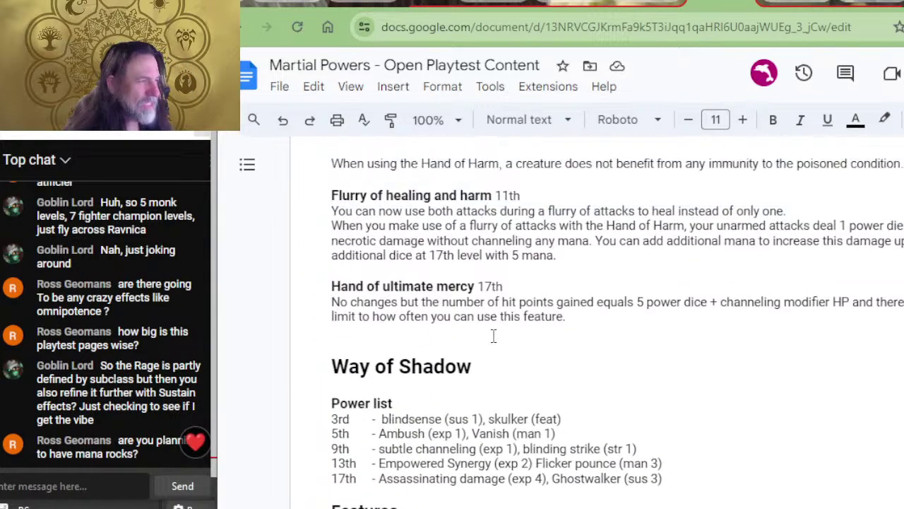
scroll(493, 335, "down", 7)
scroll(491, 351, "up", 2)
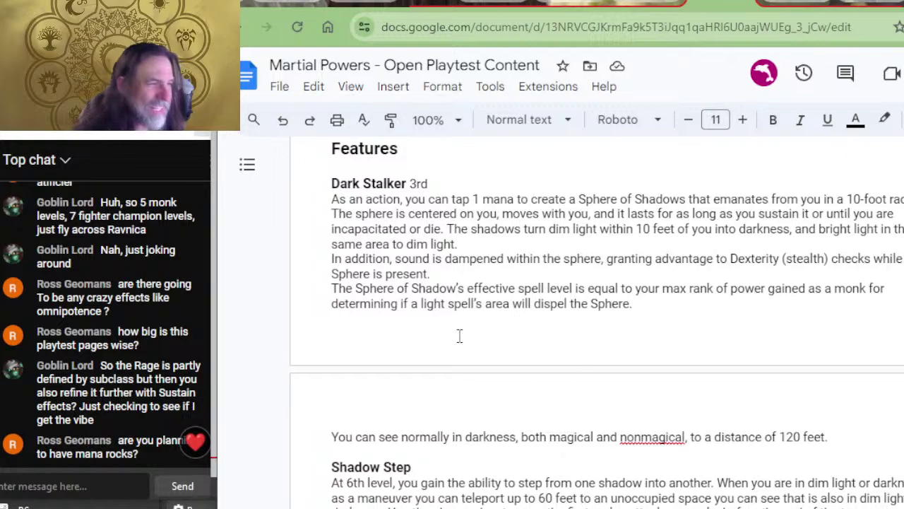
scroll(505, 420, "down", 2)
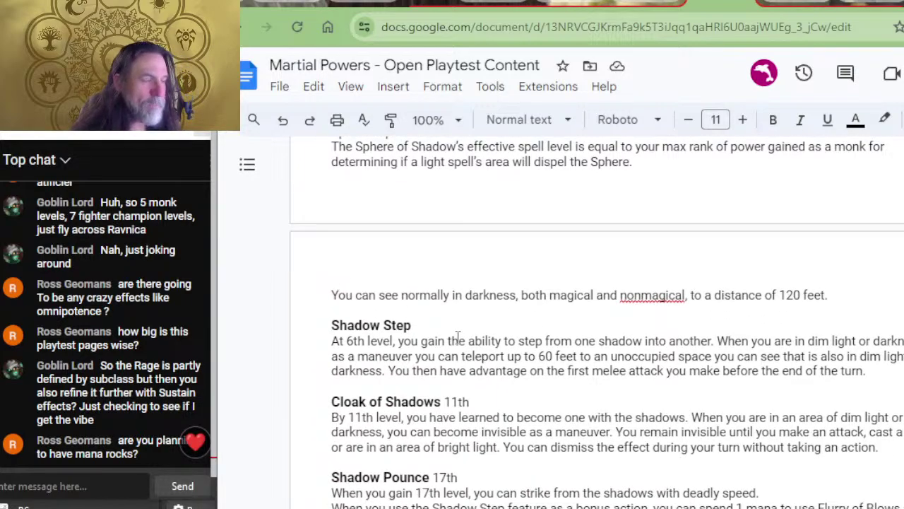
left_click_drag(427, 341, 419, 342)
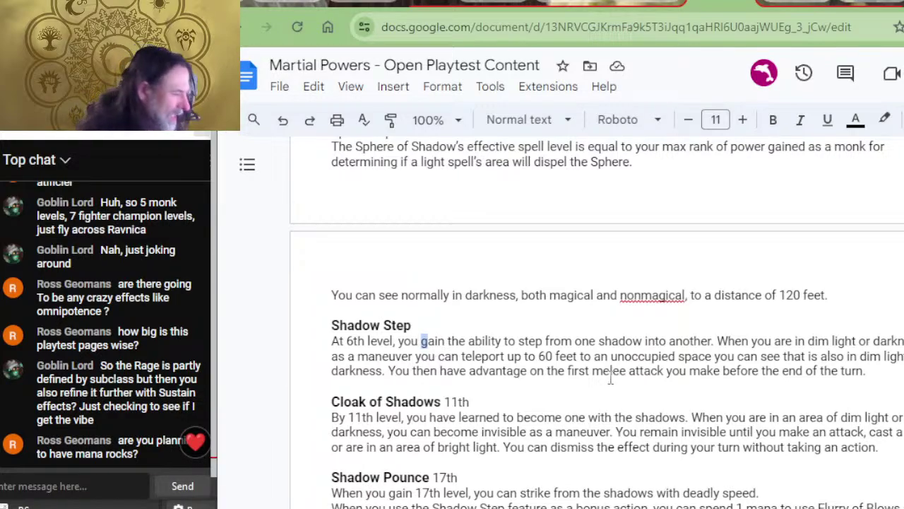
scroll(597, 371, "down", 2)
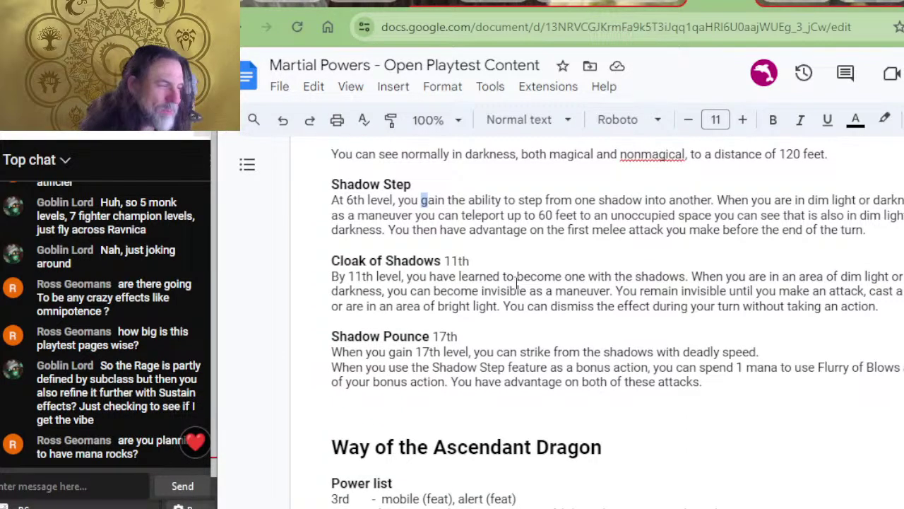
left_click(824, 256)
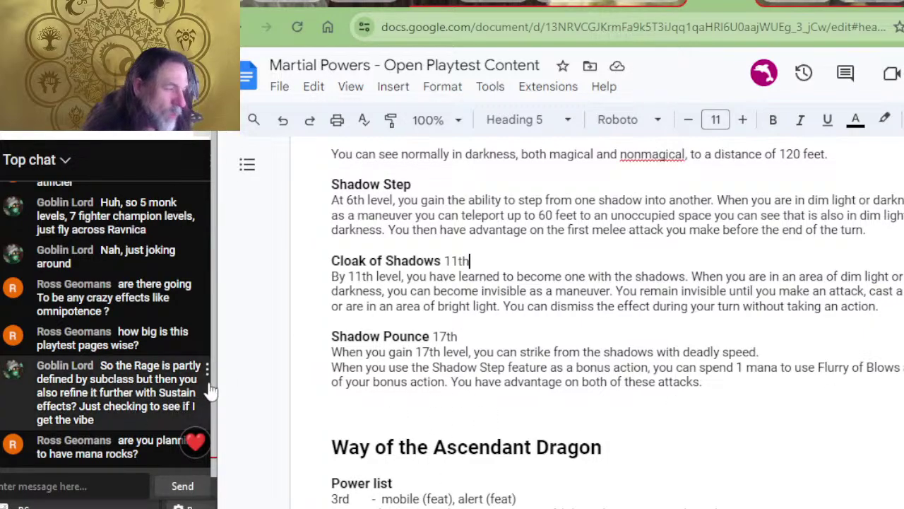
left_click_drag(504, 311, 383, 307)
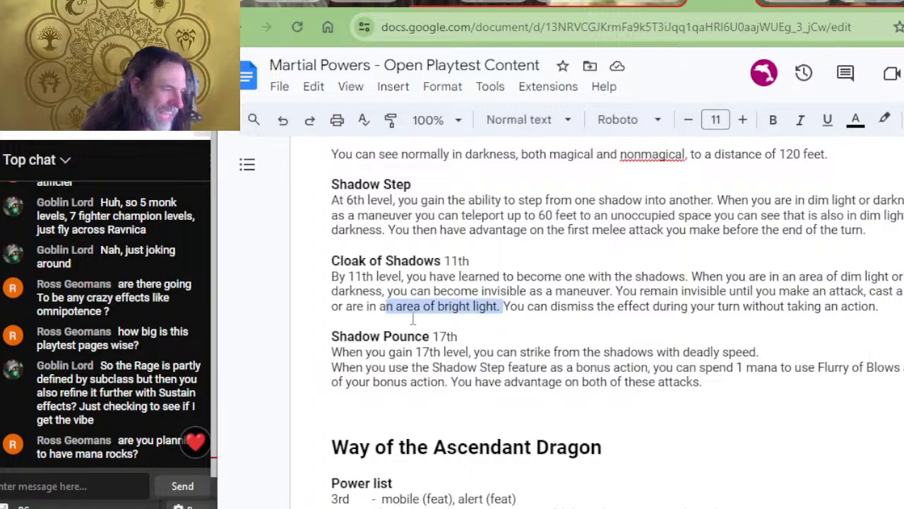
left_click(655, 306)
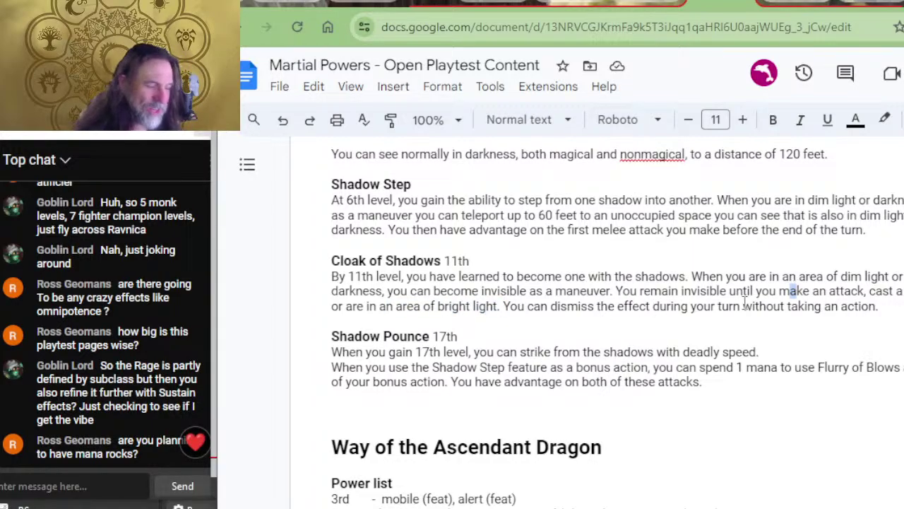
scroll(745, 300, "down", 2)
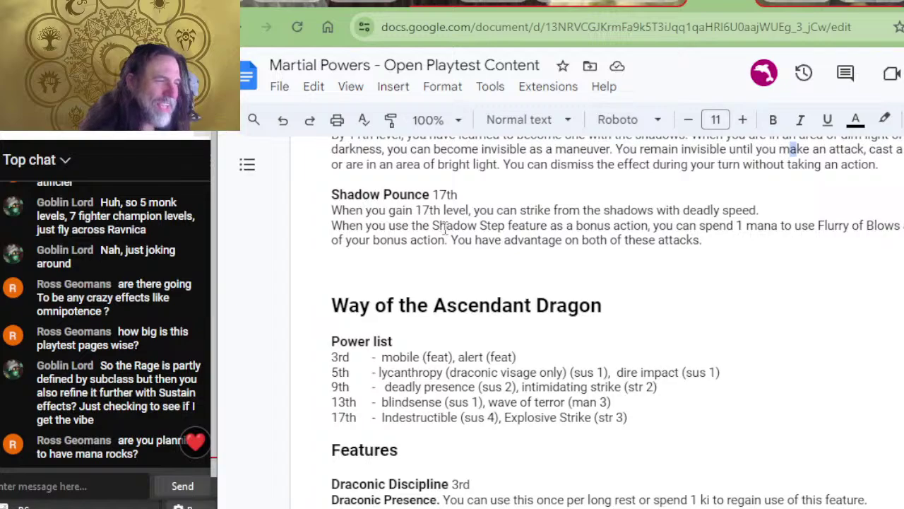
left_click(526, 195)
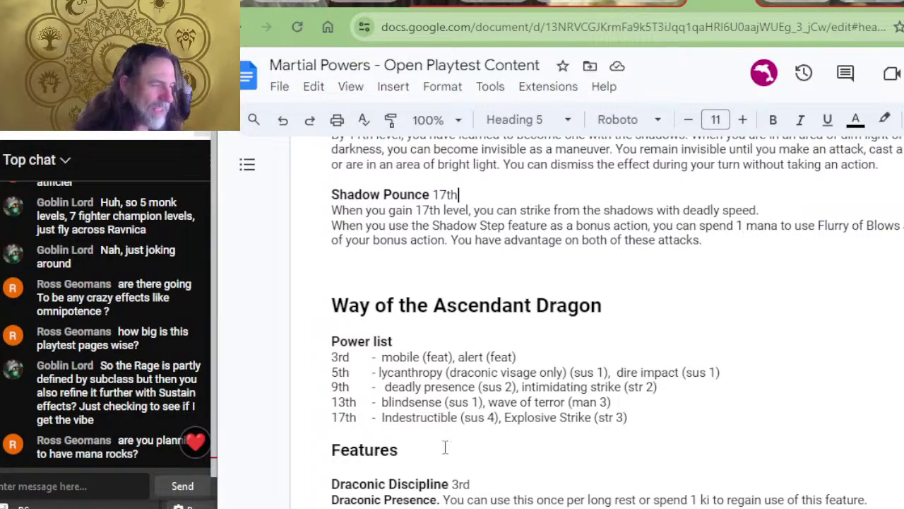
scroll(507, 328, "down", 3)
scroll(507, 313, "up", 1)
scroll(514, 306, "up", 8)
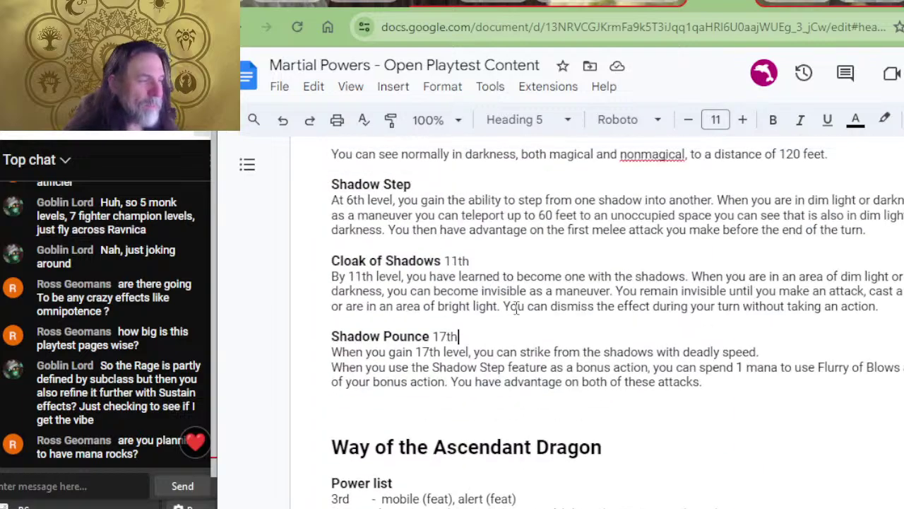
scroll(577, 313, "down", 5)
scroll(577, 313, "down", 3)
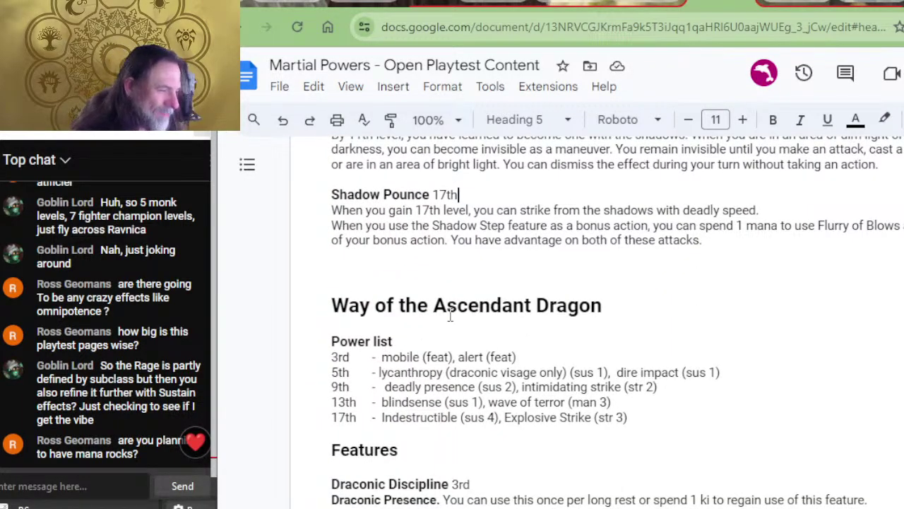
scroll(450, 316, "down", 4)
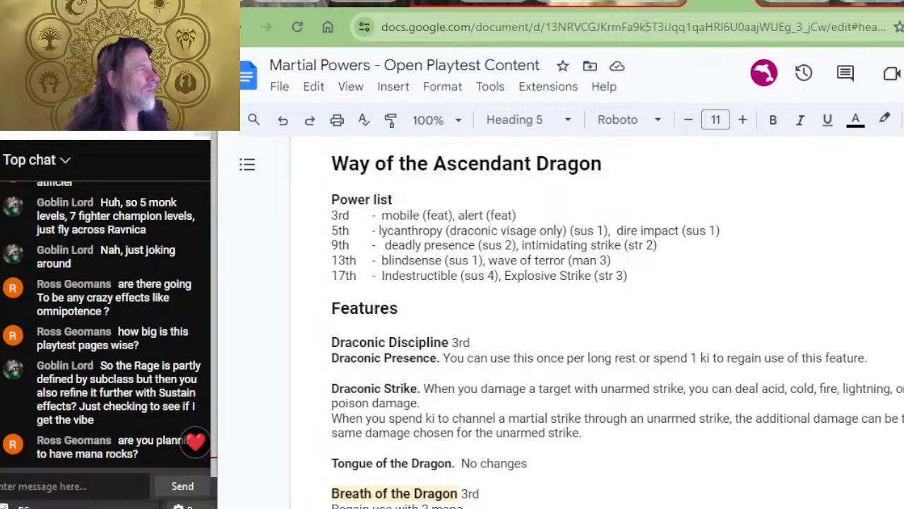
left_click(780, 5)
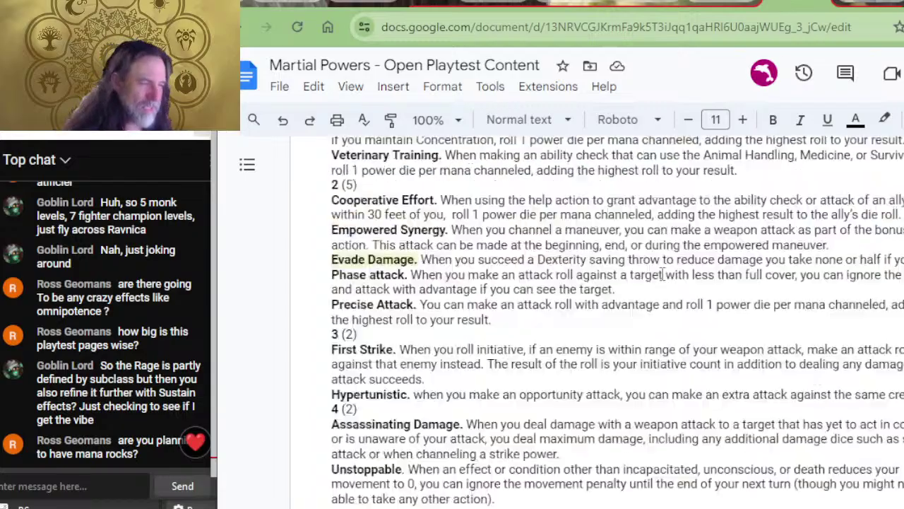
scroll(662, 273, "down", 15)
scroll(636, 297, "down", 15)
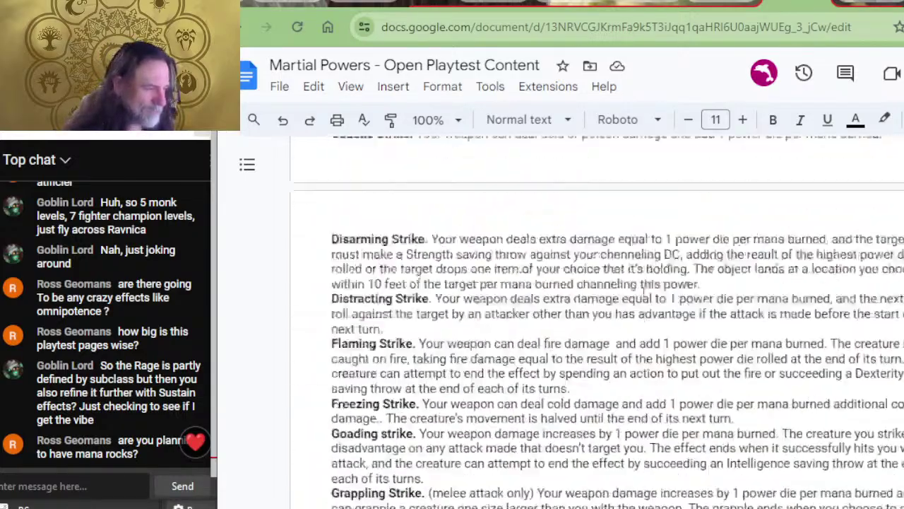
scroll(607, 304, "down", 3)
scroll(596, 303, "down", 15)
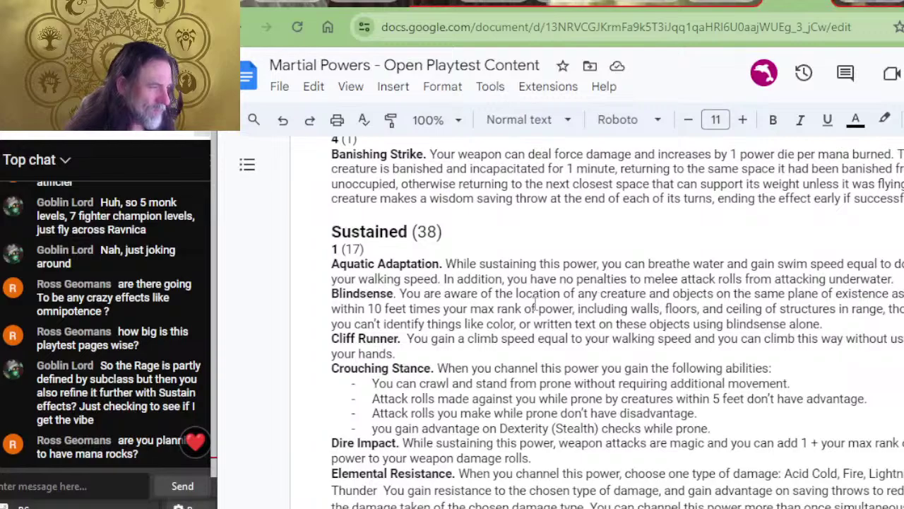
scroll(537, 304, "down", 6)
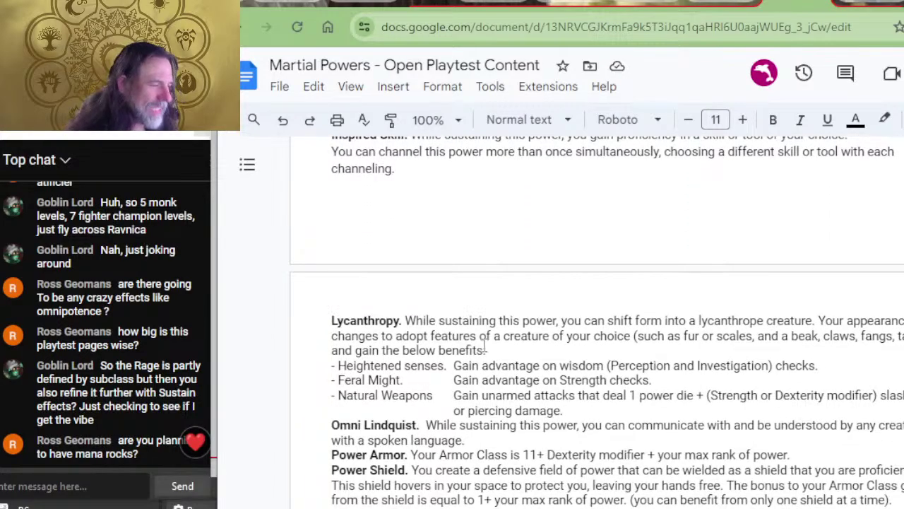
scroll(445, 330, "up", 5)
scroll(441, 330, "up", 5)
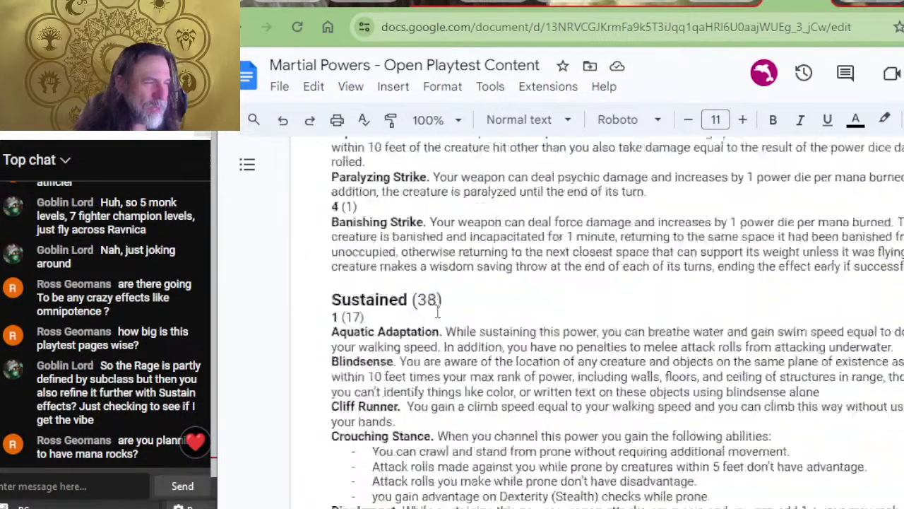
scroll(488, 251, "down", 9)
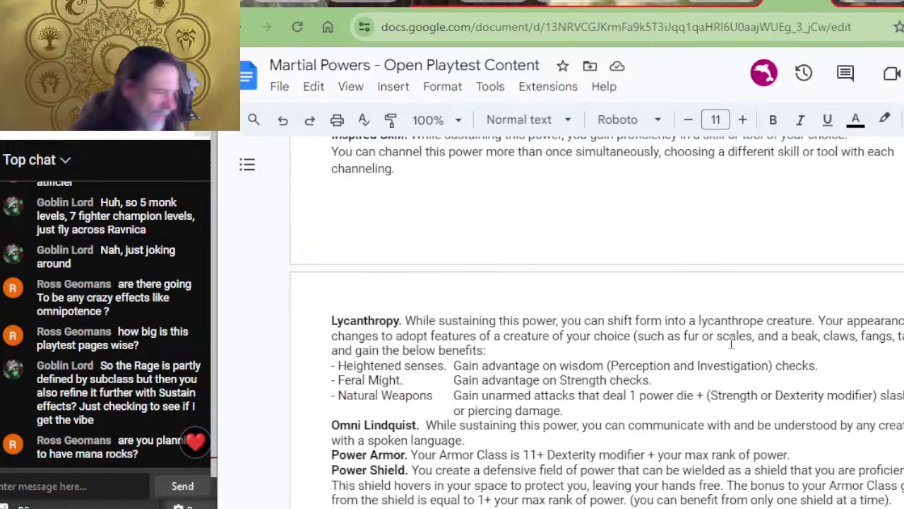
scroll(436, 382, "down", 3)
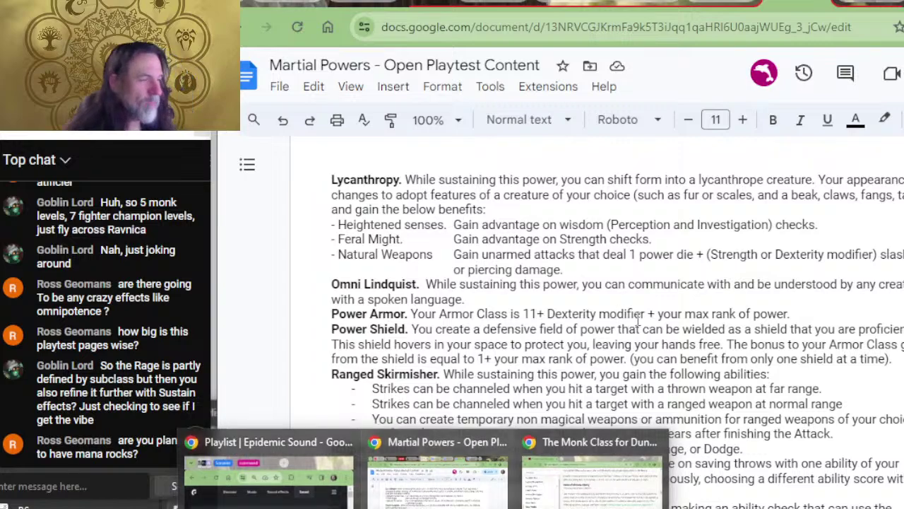
left_click_drag(565, 269, 445, 211)
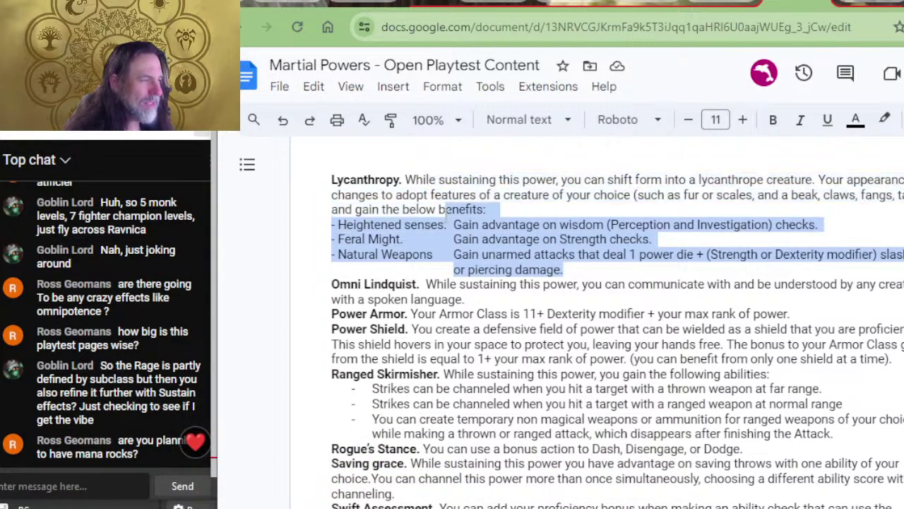
key("alt+Left")
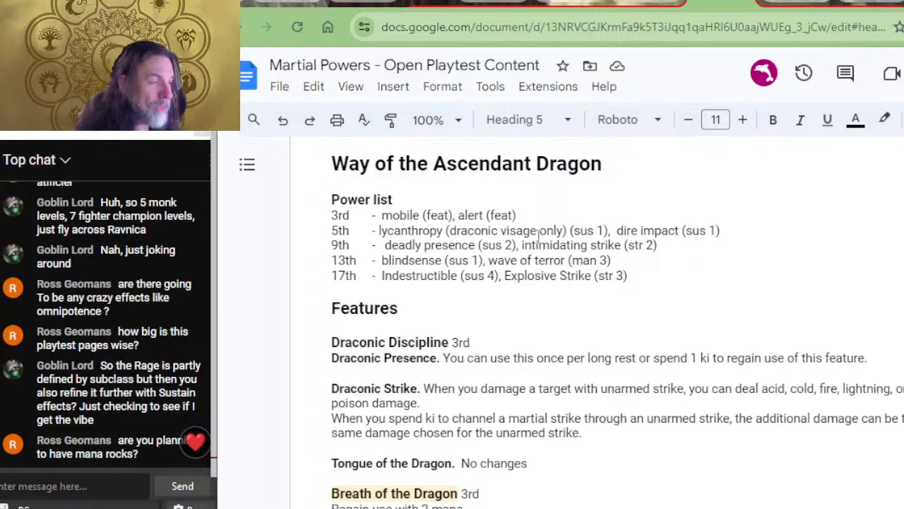
- Review the Ascendant Dragon 5th-level powers, selecting the draconic visage note and dire impact (sus 1)
left_click_drag(537, 230, 516, 215)
left_click_drag(568, 230, 450, 231)
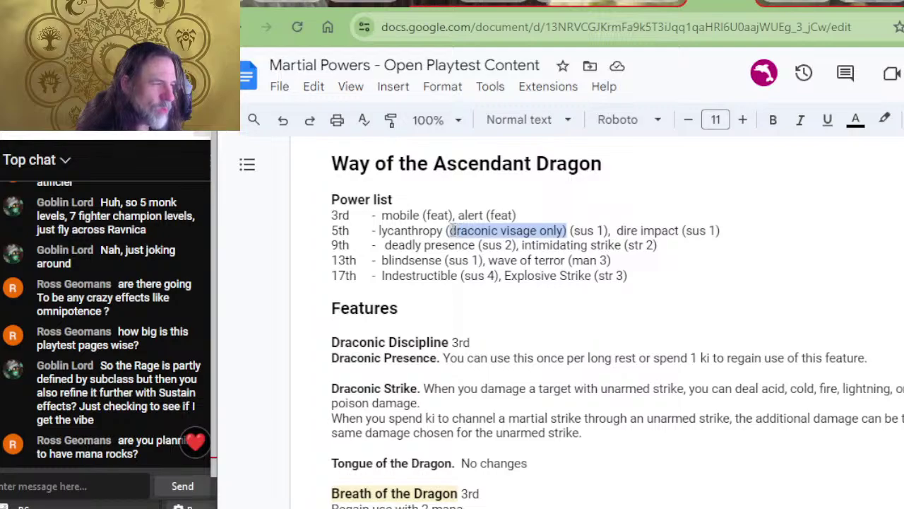
left_click(621, 231)
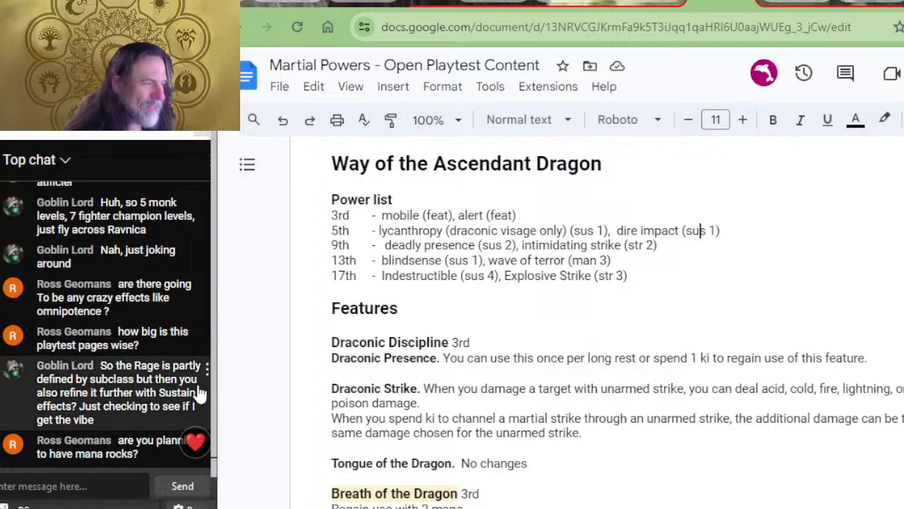
left_click_drag(732, 234, 616, 231)
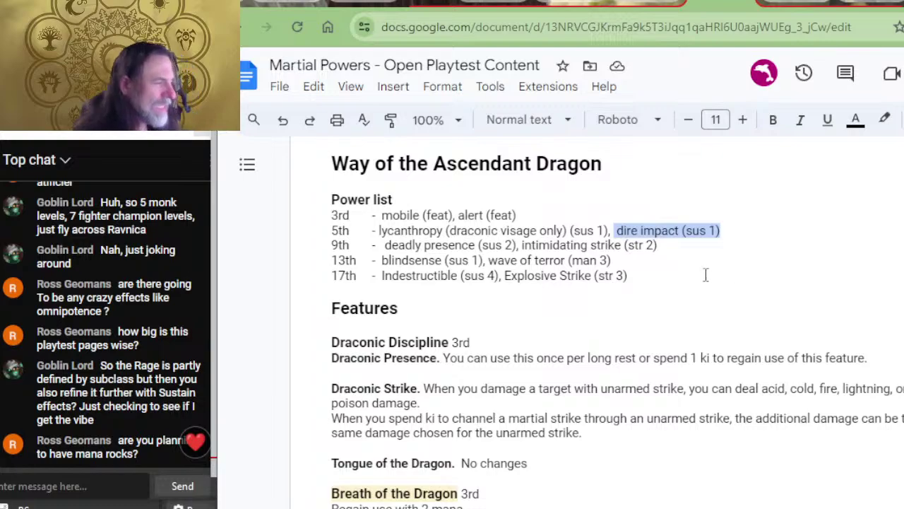
left_click(711, 245)
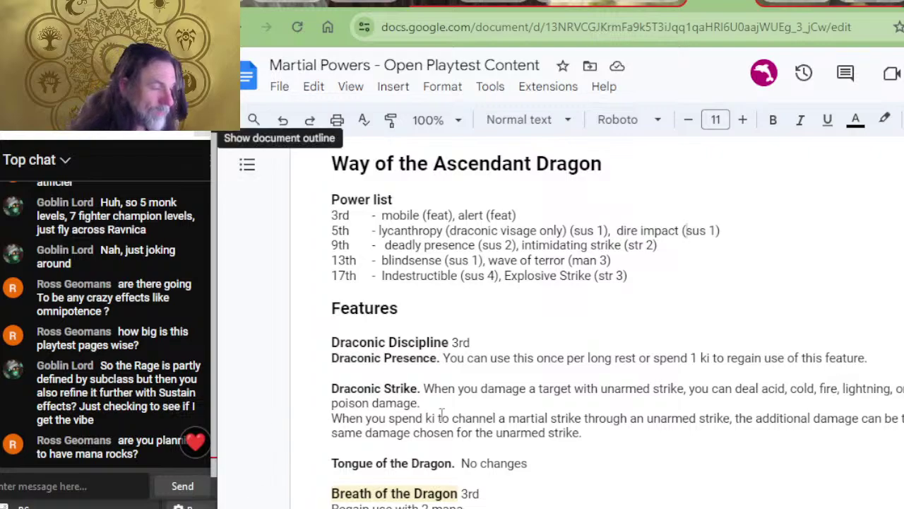
- Place the cursor between Draconic Presence and Draconic Strike, then switch to the D&D Beyond Monk page
scroll(441, 415, "down", 3)
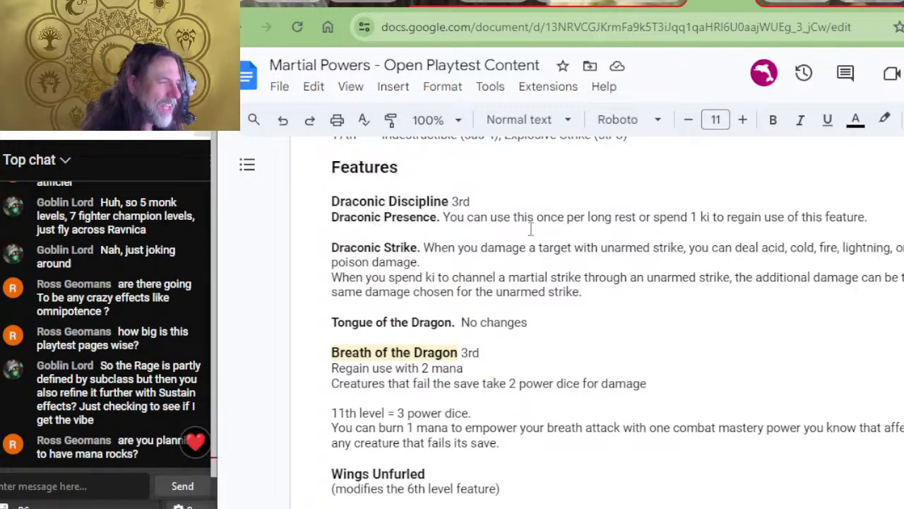
left_click(625, 234)
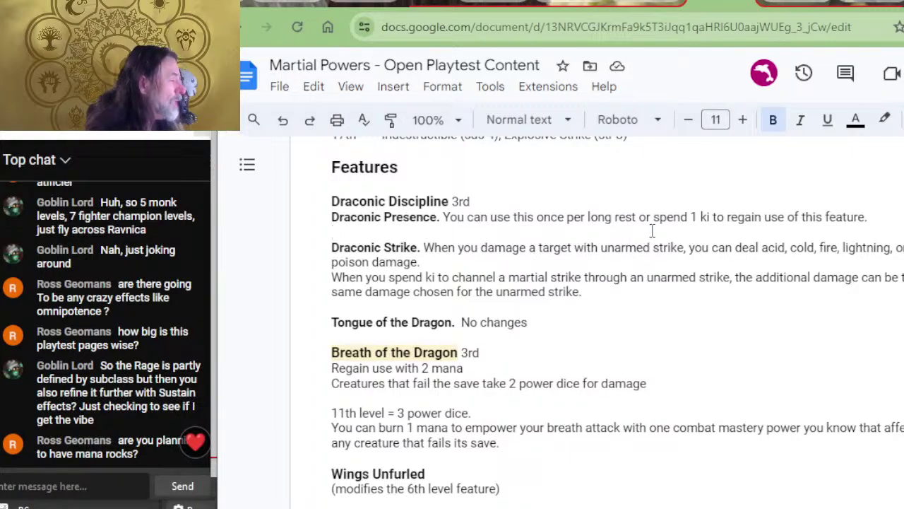
key("alt+Tab")
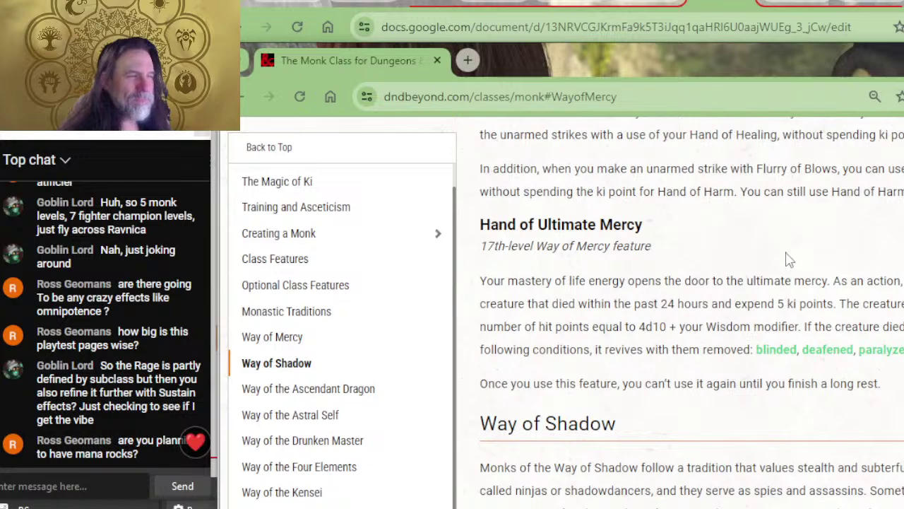
- Return from the Rogue class page to the Monk class page on D&D Beyond
left_click(260, 154)
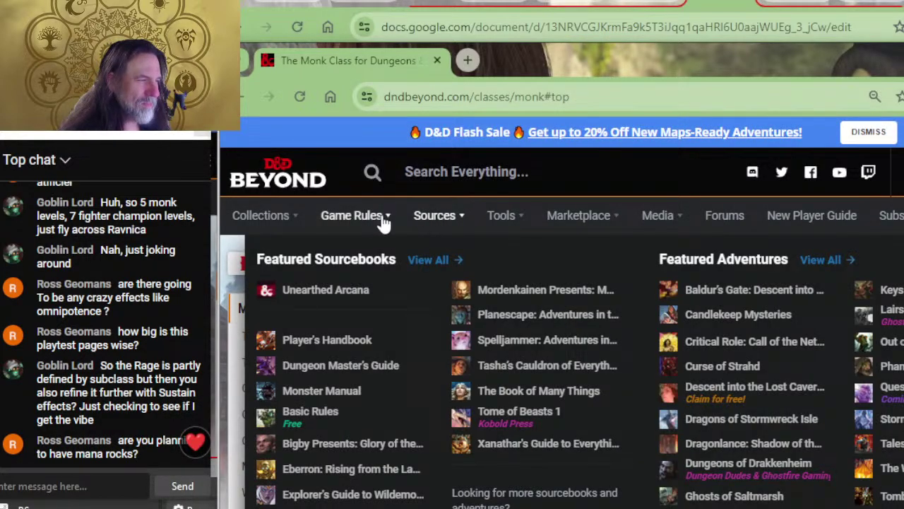
mouse_move(371, 223)
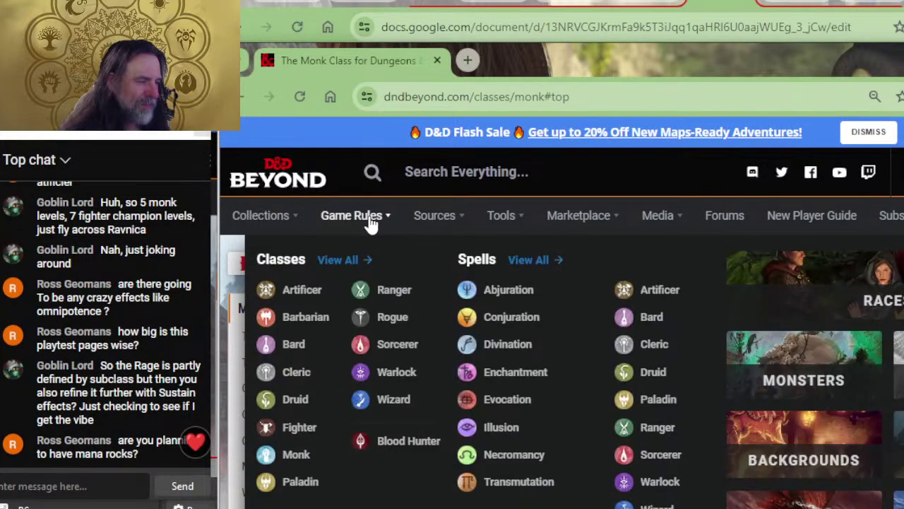
left_click(391, 331)
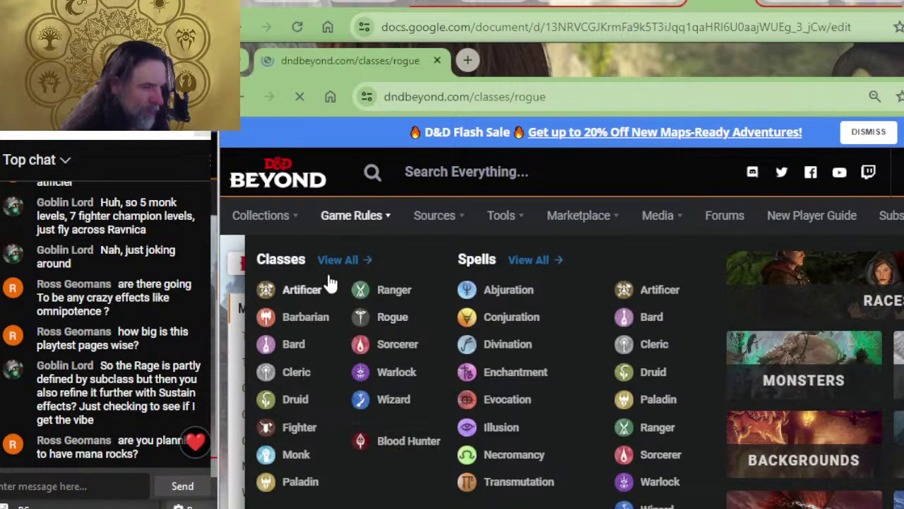
mouse_move(373, 214)
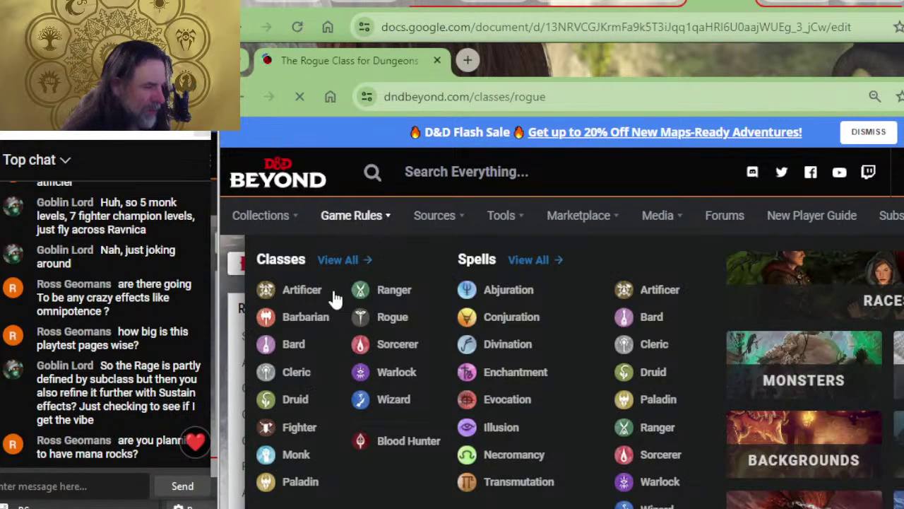
left_click(295, 456)
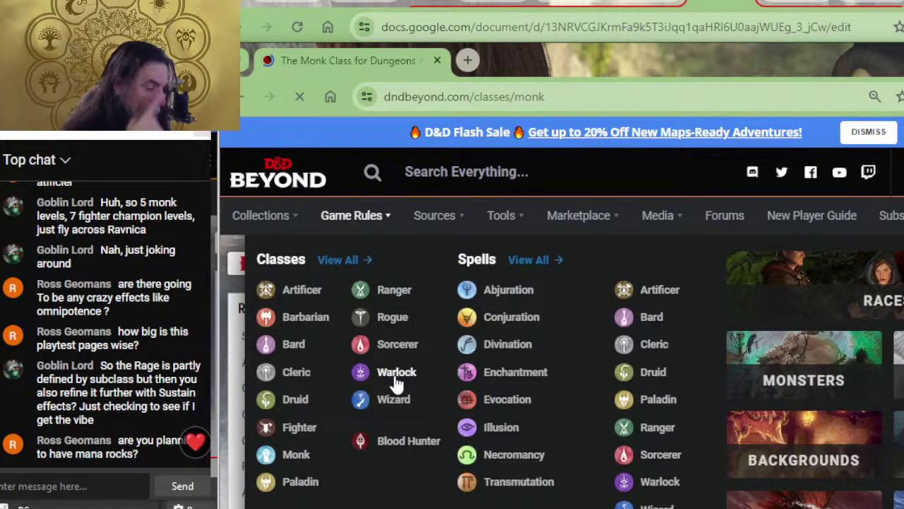
- Jump to Way of the Ascendant Dragon, scroll to Draconic Disciple, and return to the doc
scroll(377, 419, "down", 2)
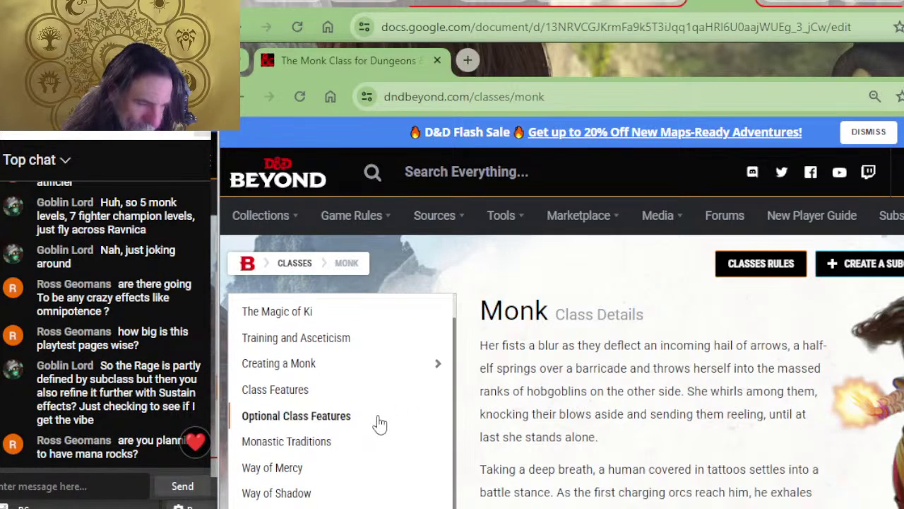
left_click(352, 404)
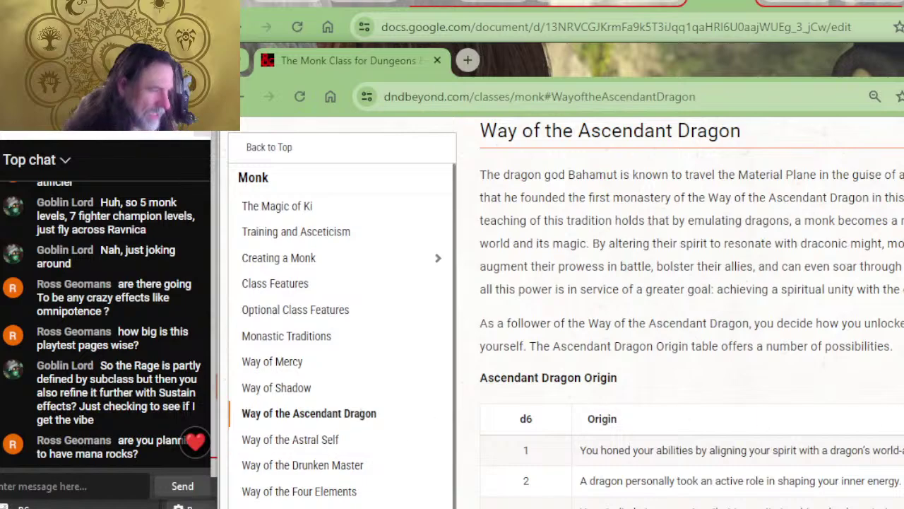
scroll(898, 346, "down", 6)
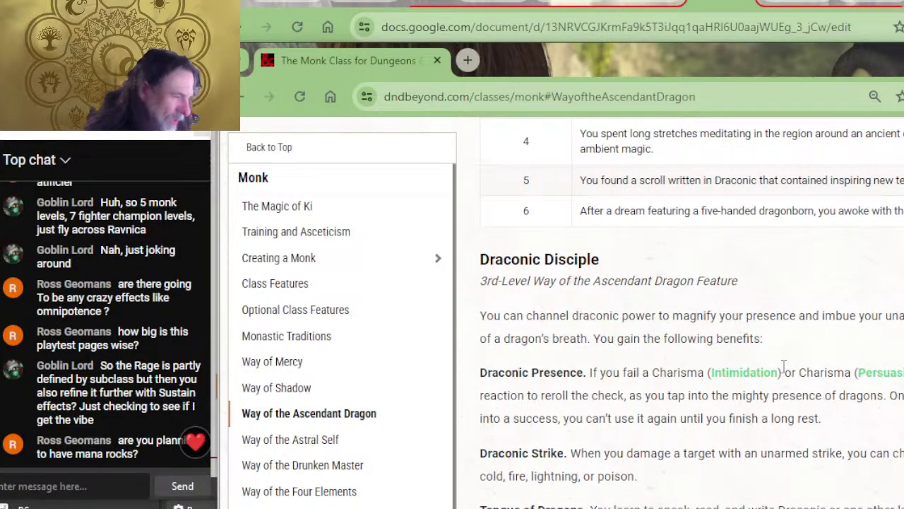
scroll(791, 342, "down", 2)
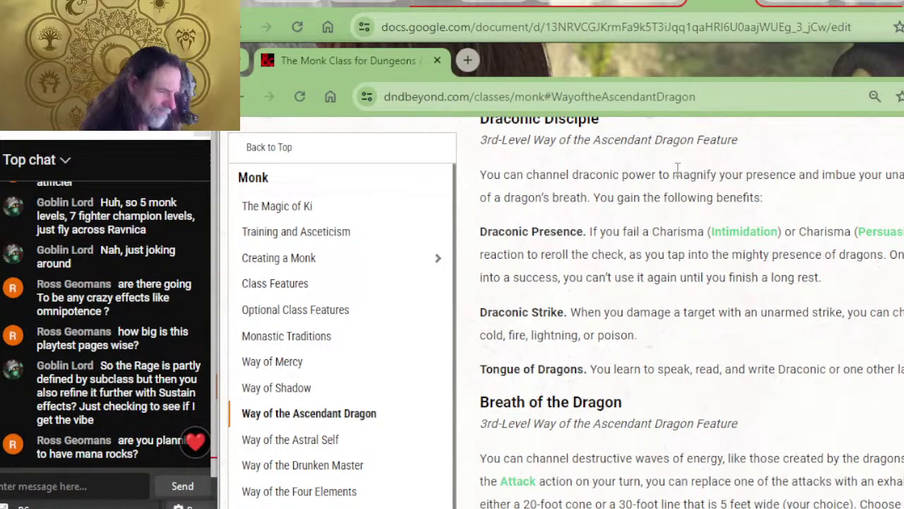
key("alt+Tab")
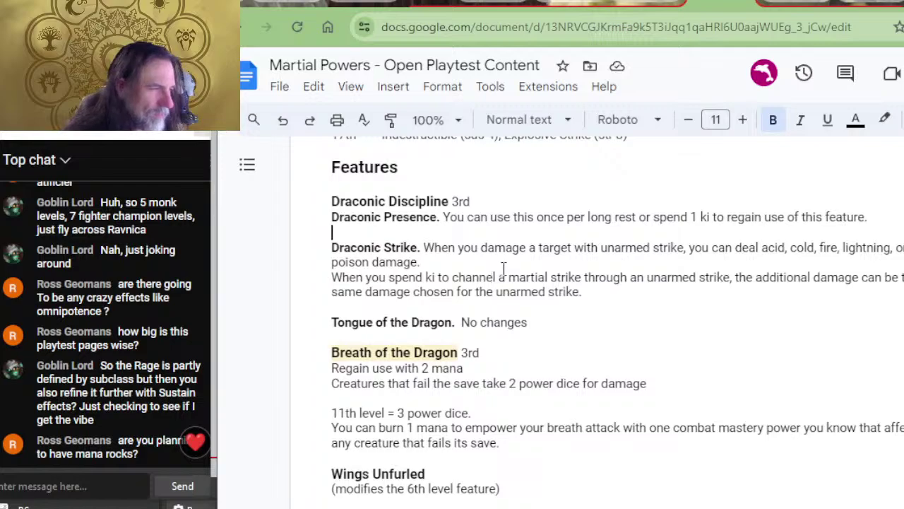
- Replace 'ki' with 'mana' in Draconic Presence so it reads 'spend 1 mana'
left_click(506, 265)
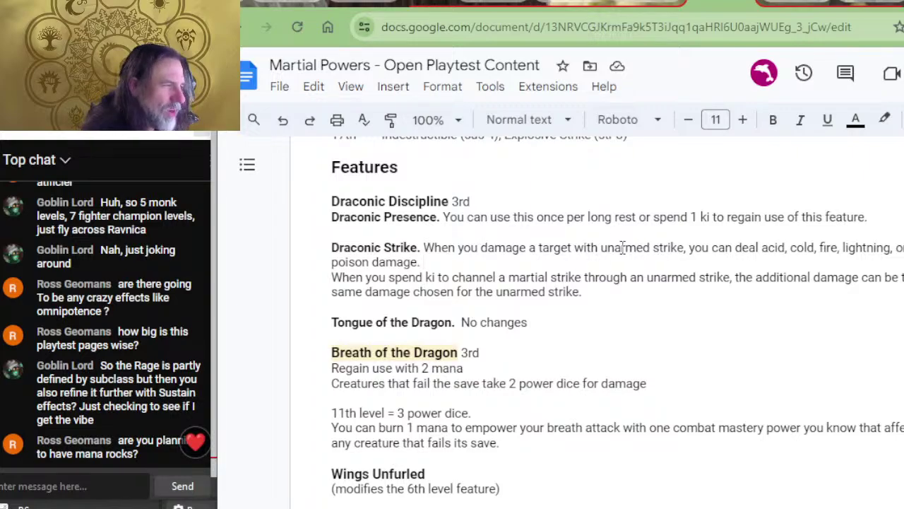
key("alt+Tab")
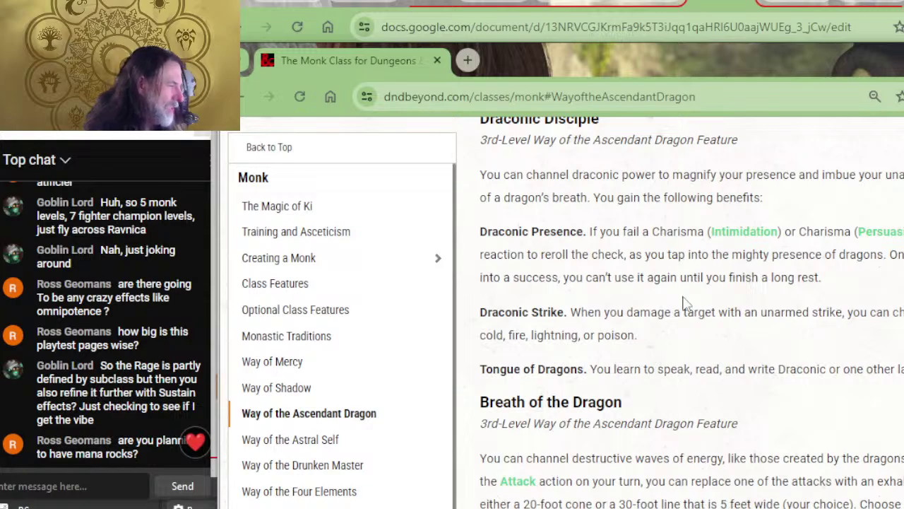
key("alt+Tab")
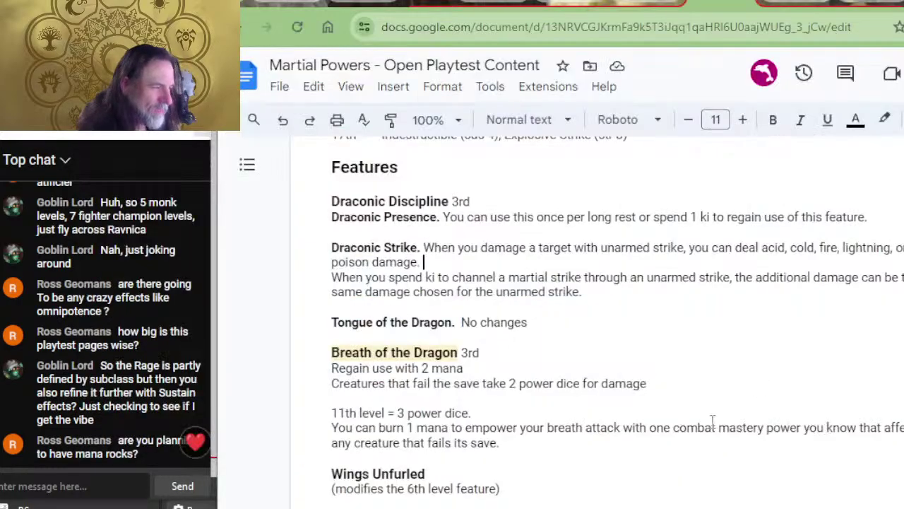
left_click_drag(668, 220, 699, 220)
type("mana")
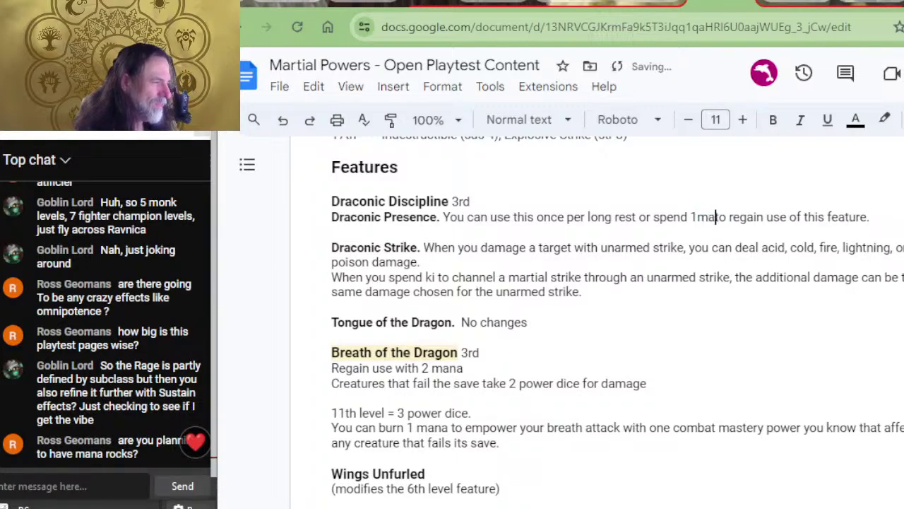
left_click(727, 217)
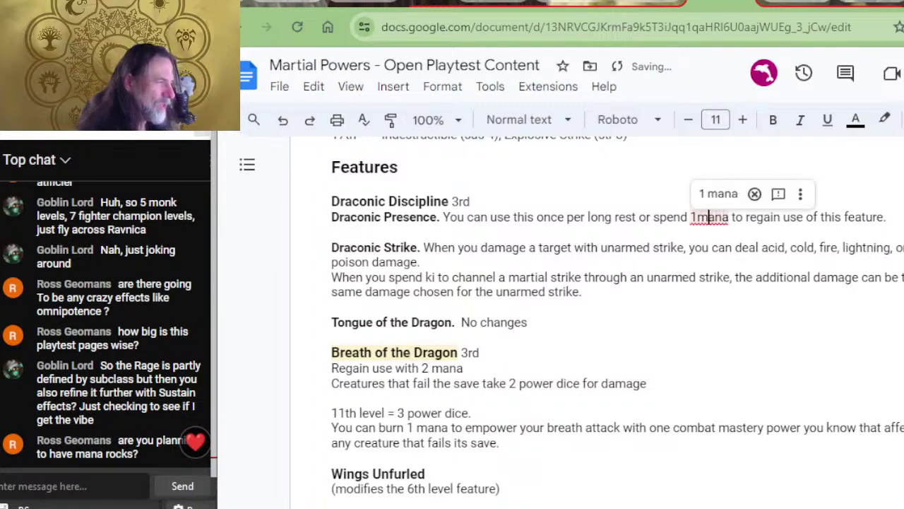
left_click(698, 217)
key("BackSpace")
key("Right")
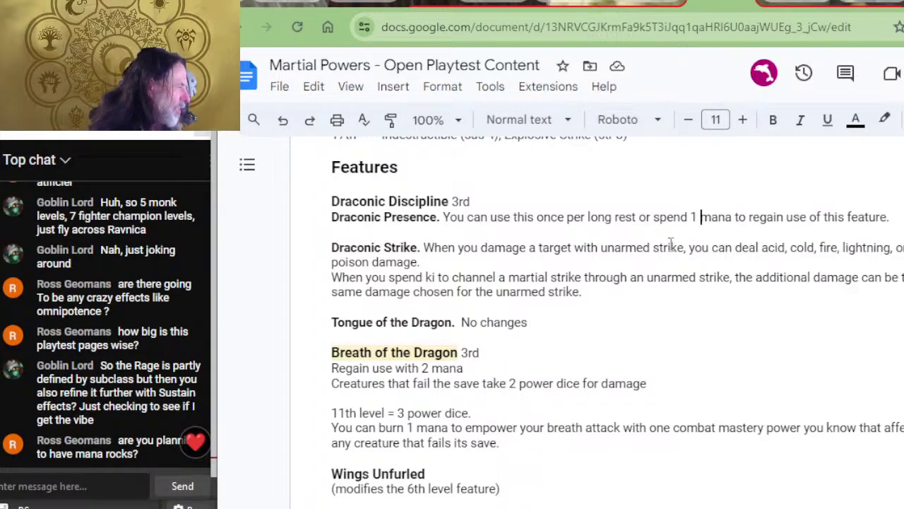
- Change 'ki' to 'mana' in Draconic Strike so it reads 'When you spend mana'
left_click(482, 353)
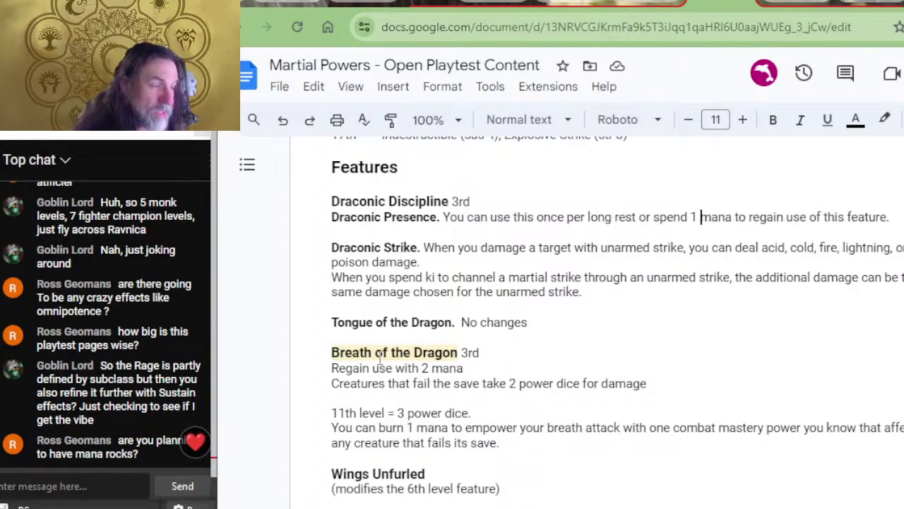
double_click(432, 277)
type("mana")
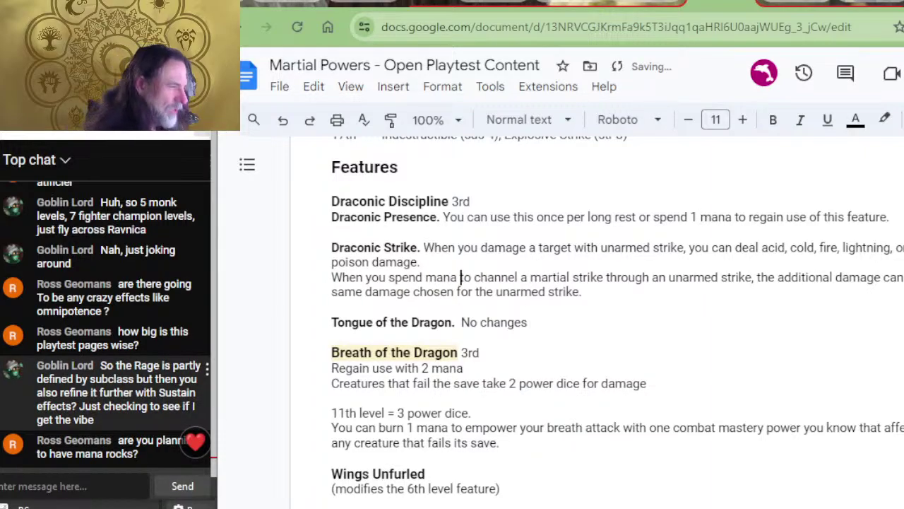
scroll(146, 424, "up", 3)
scroll(593, 318, "up", 4)
scroll(74, 330, "down", 2)
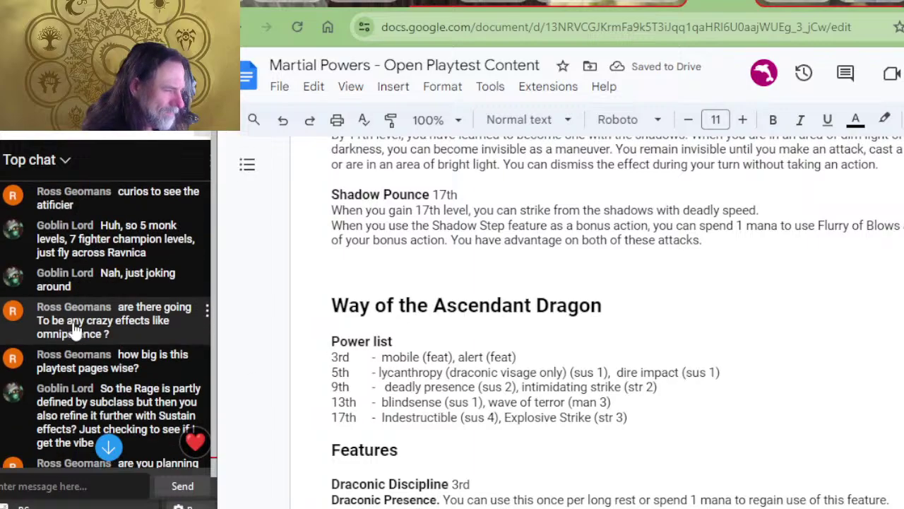
scroll(74, 331, "down", 1)
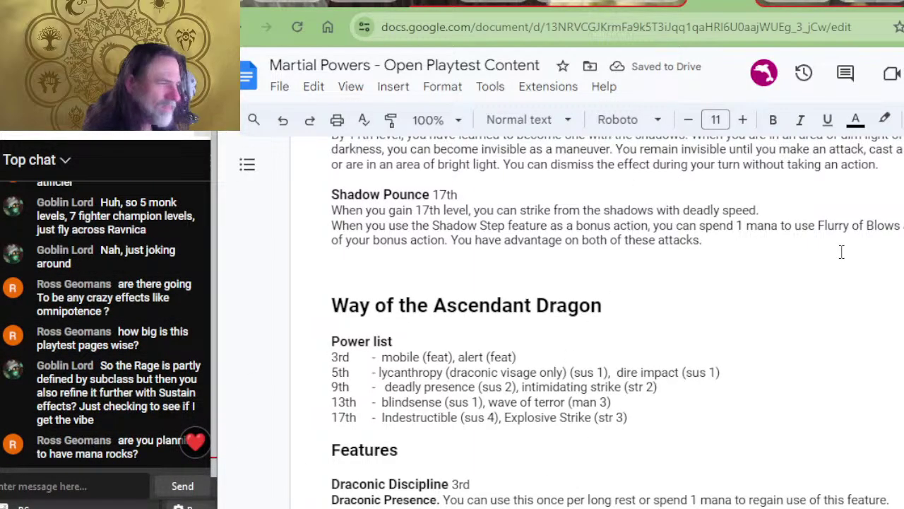
scroll(841, 252, "up", 4)
scroll(748, 275, "down", 11)
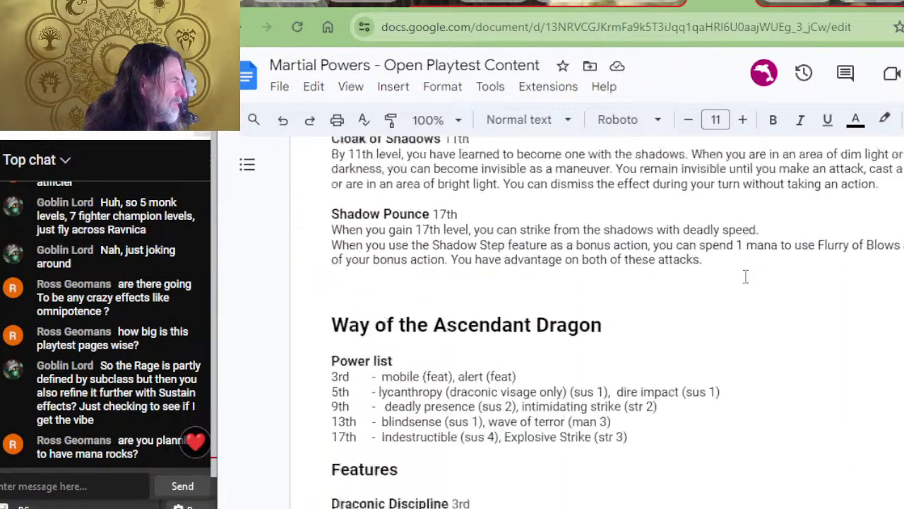
scroll(751, 264, "up", 2)
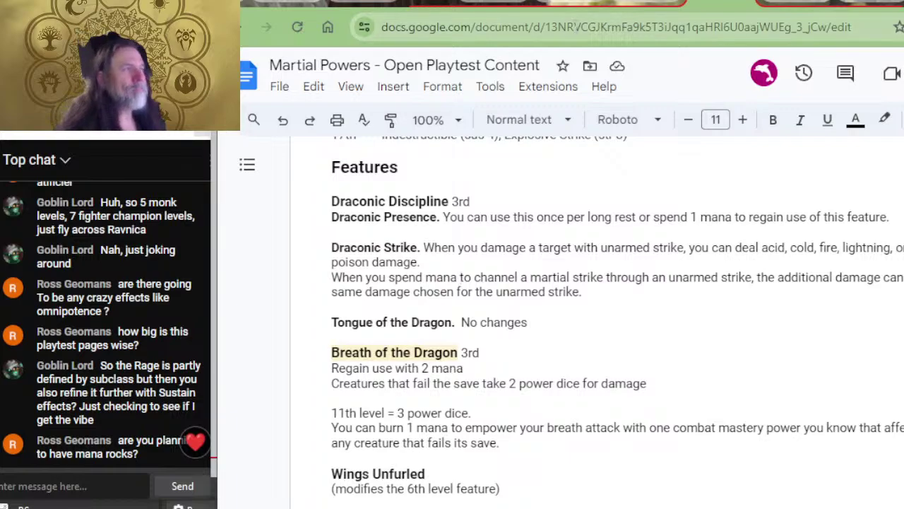
- Open the Elemental Ki sample PDF from DMs Guild at its Monk Progression Table
left_click(345, 3)
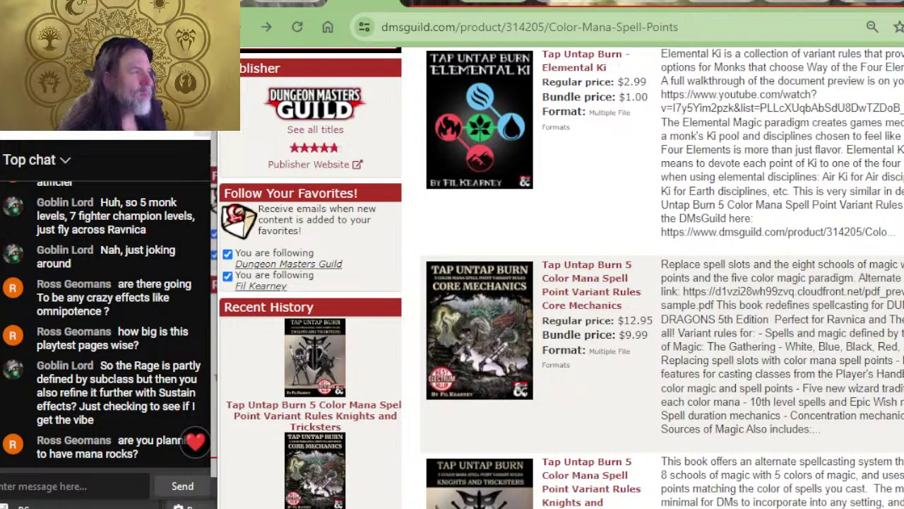
left_click(537, 3)
scroll(681, 296, "up", 2)
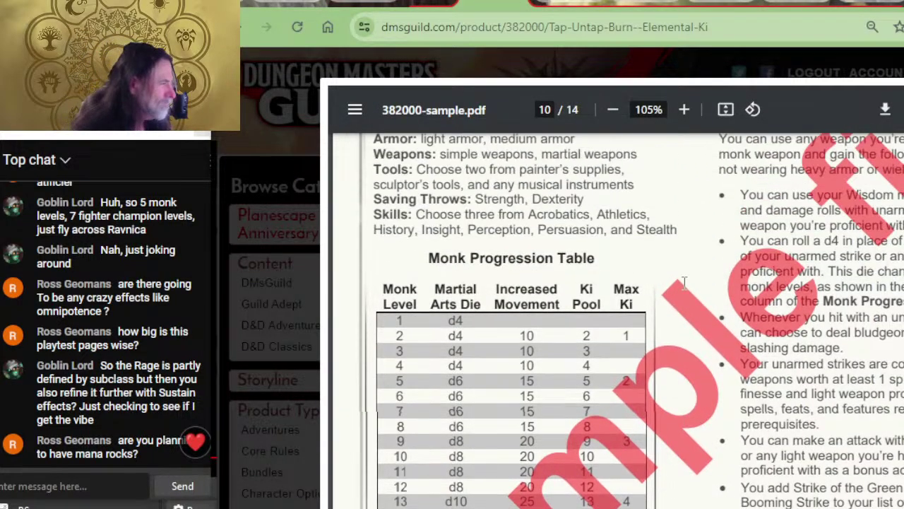
scroll(634, 377, "right", 2)
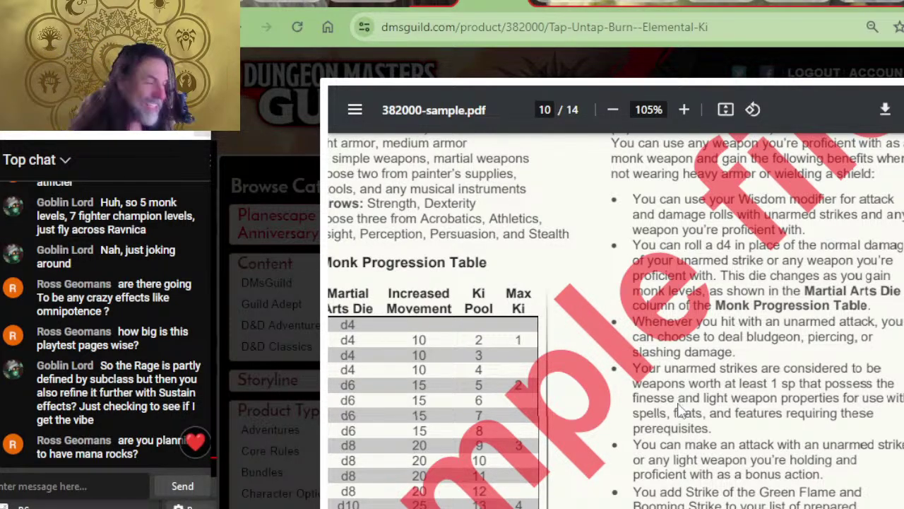
key("alt+Tab")
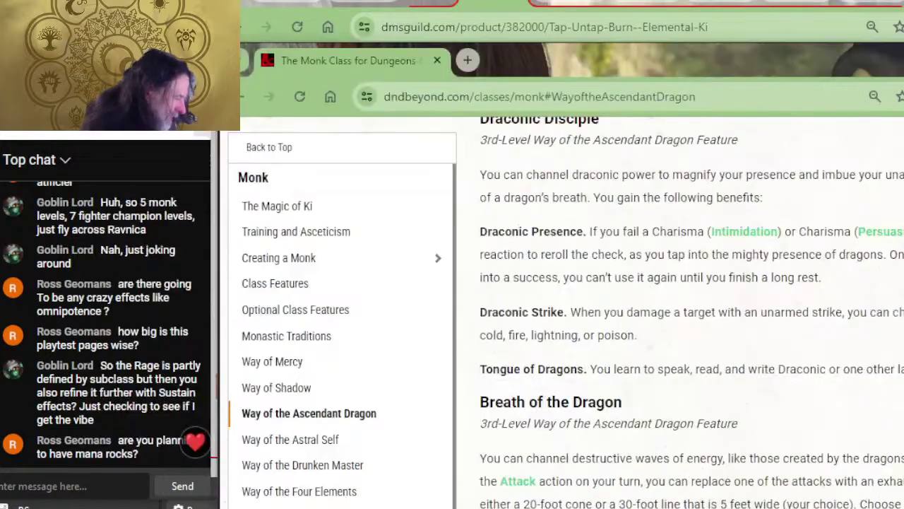
key("alt+Tab")
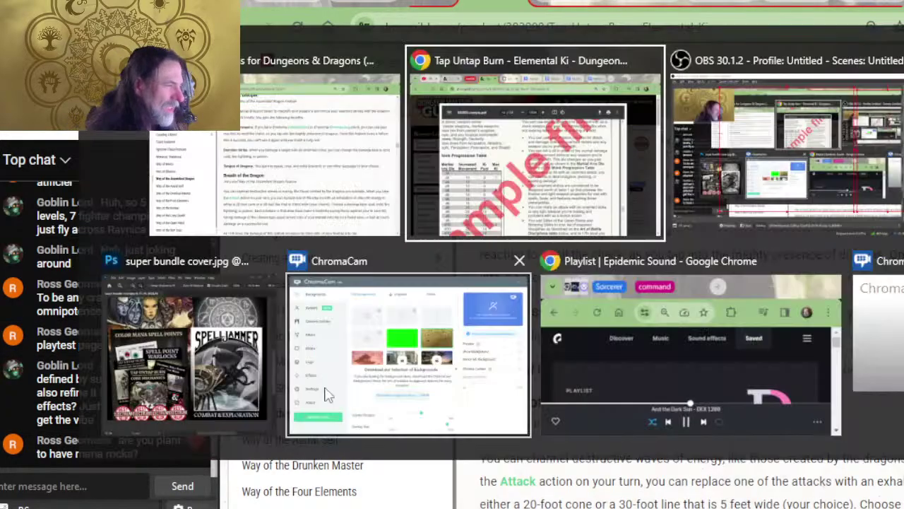
key("alt+Tab")
key("alt+Tab")
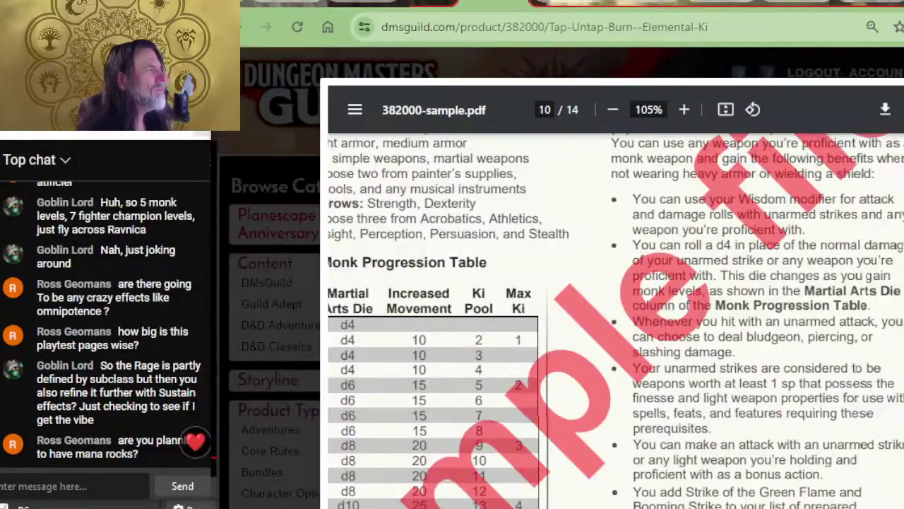
- Place the cursor above Breath of the Dragon, then bring up D&D Beyond's original Breath of the Dragon
left_click(711, 7)
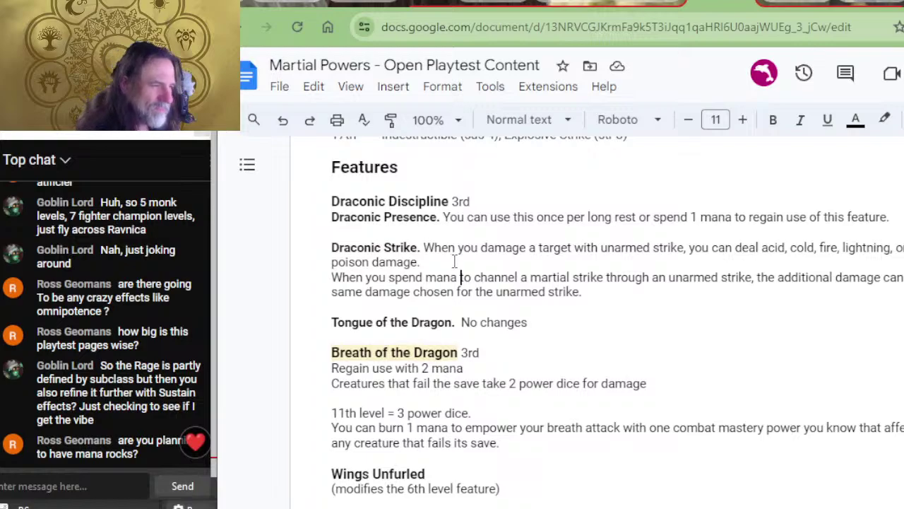
left_click(486, 263)
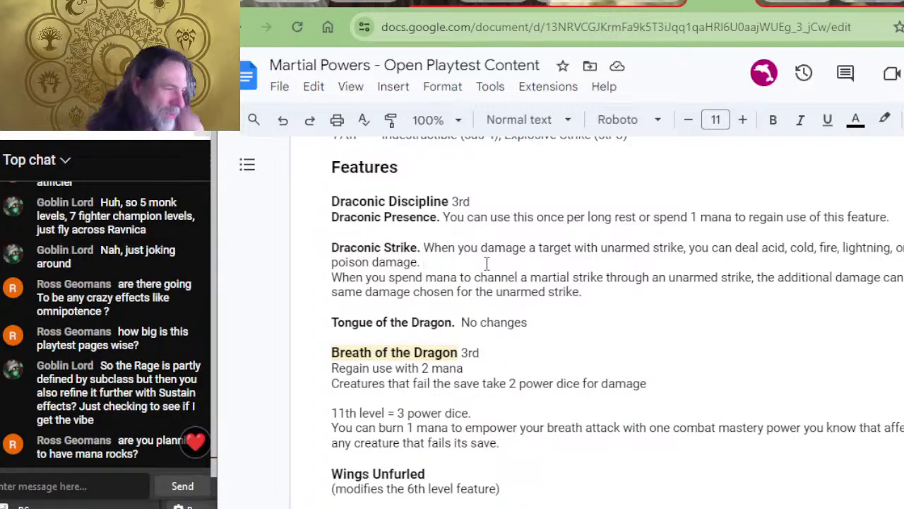
left_click(549, 341)
key("alt+Tab")
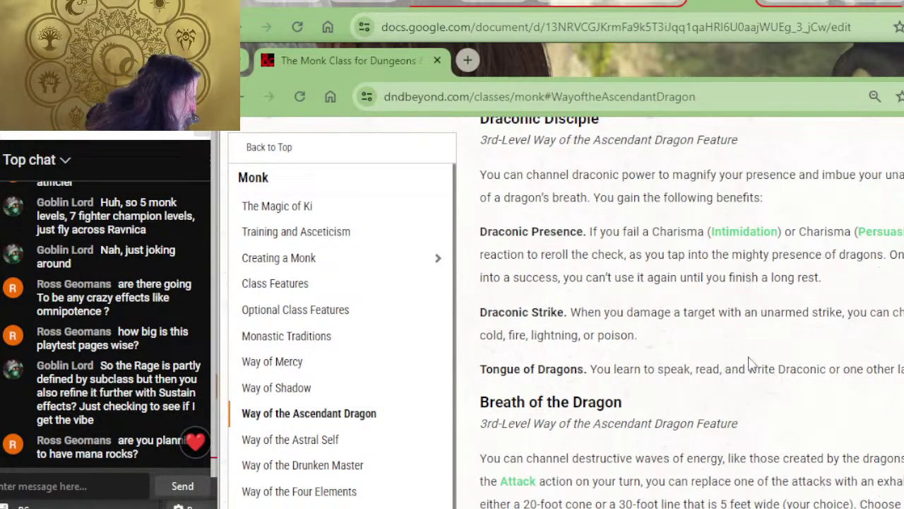
key("alt+Tab")
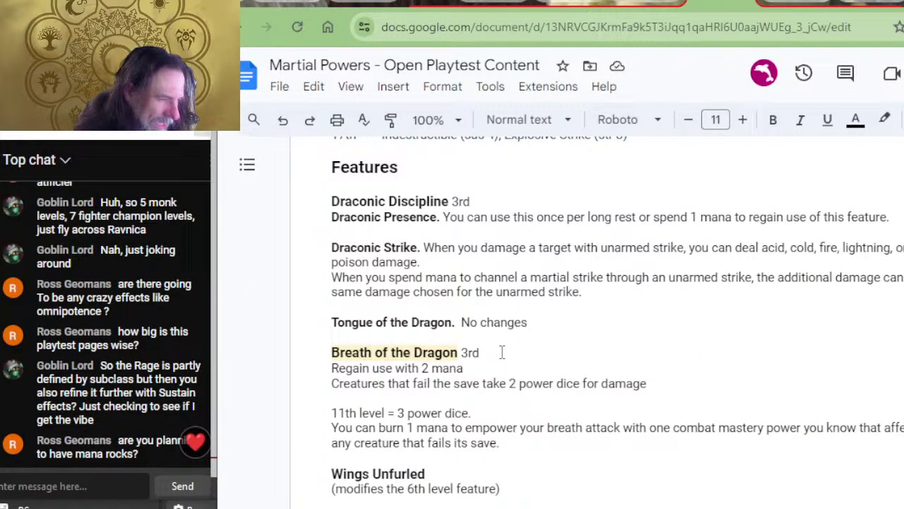
key("alt+Tab")
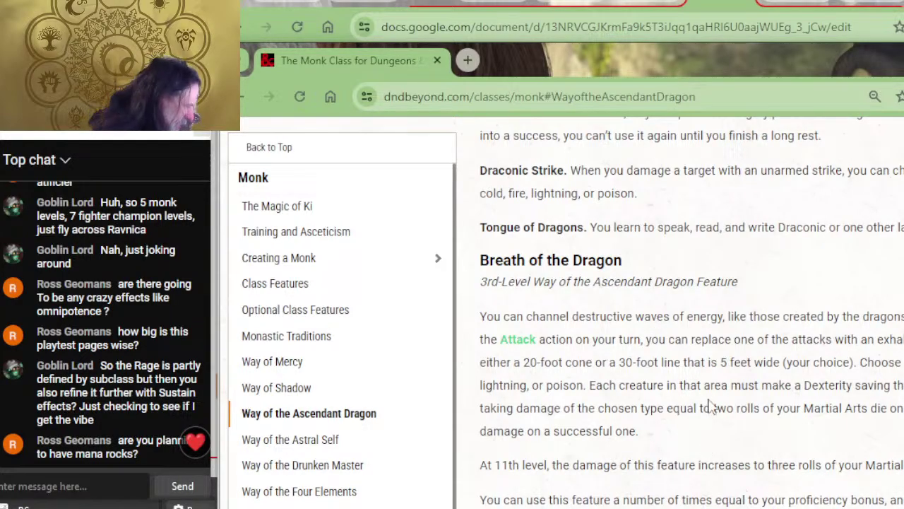
- Read through D&D Beyond's Breath of the Dragon rules and return to the playtest doc
scroll(657, 415, "down", 2)
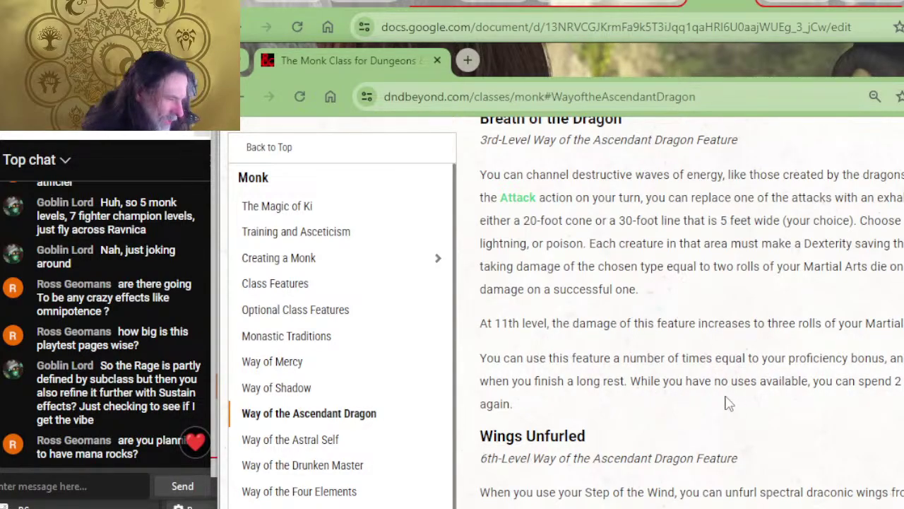
key("alt+Tab")
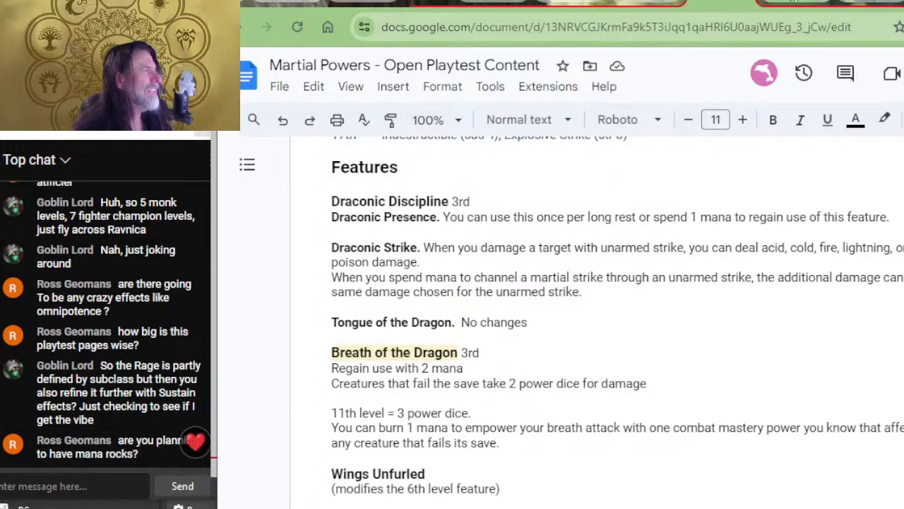
scroll(610, 263, "down", 20)
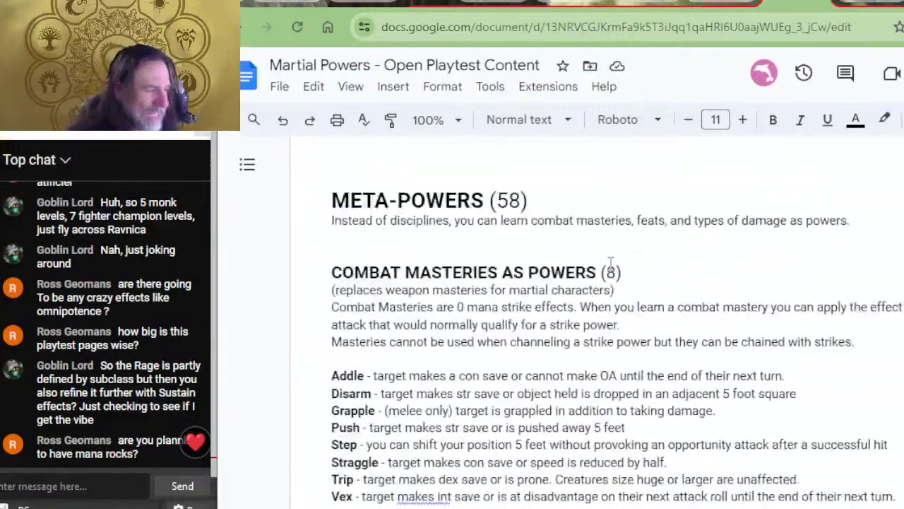
scroll(563, 265, "up", 5)
scroll(563, 264, "down", 5)
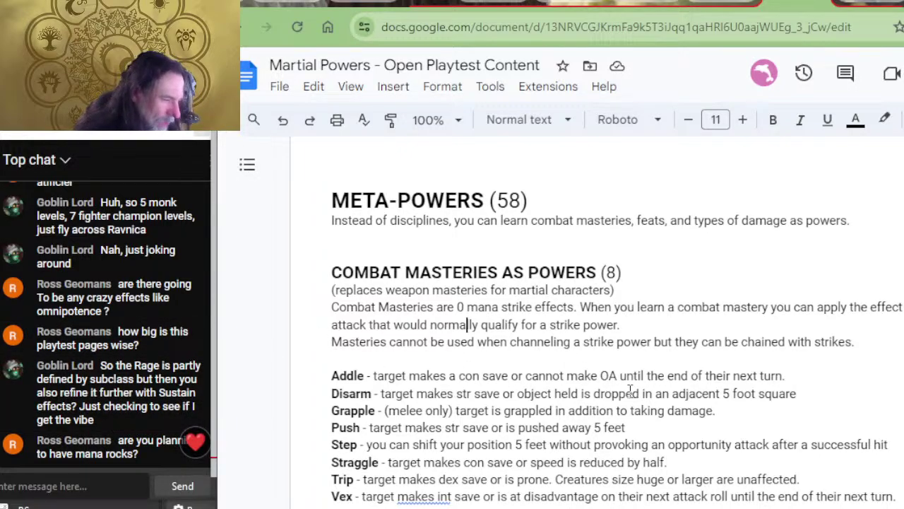
left_click_drag(456, 413, 427, 416)
left_click(483, 427)
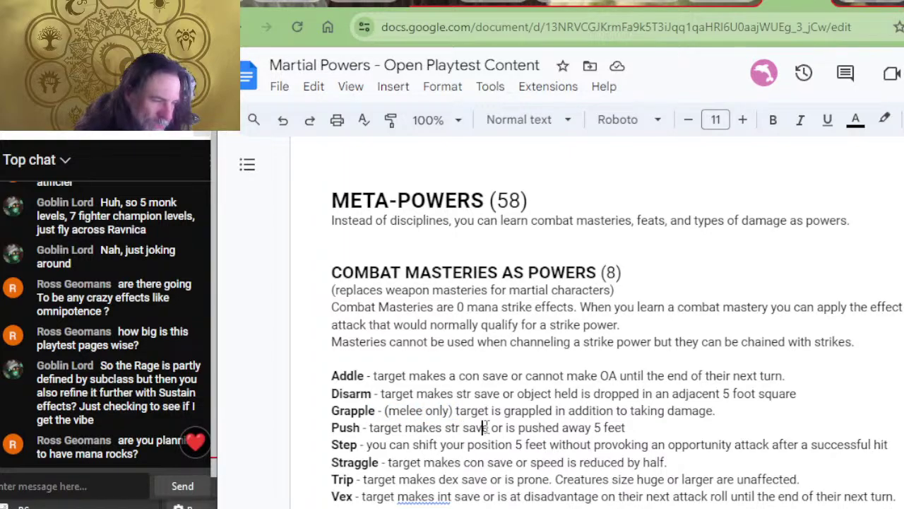
scroll(484, 428, "down", 3)
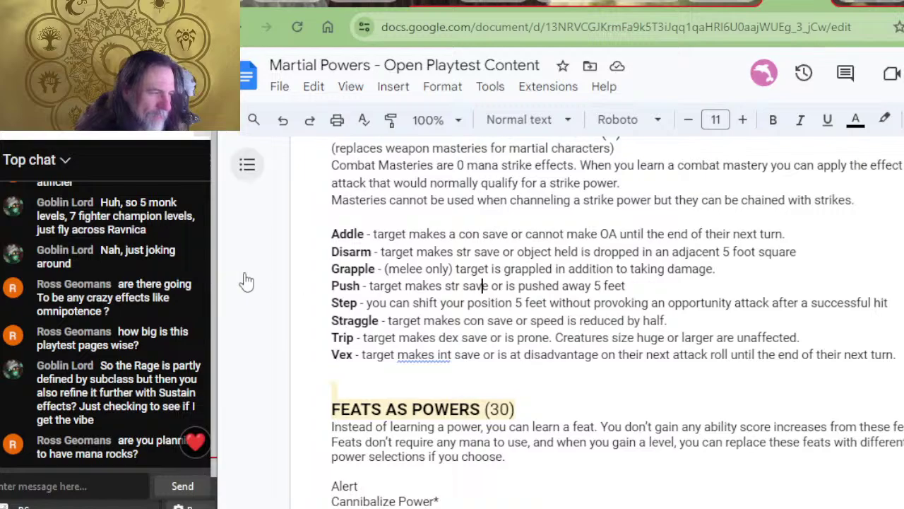
left_click_drag(467, 302, 329, 304)
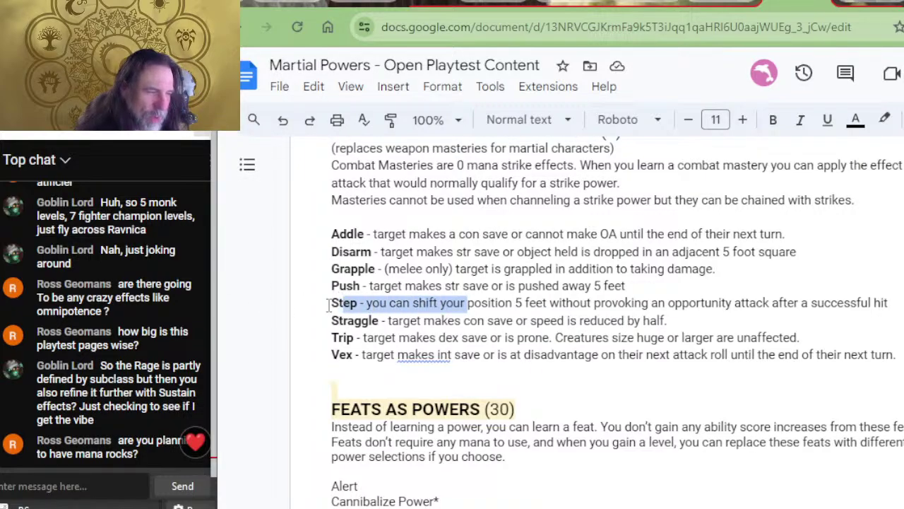
left_click(484, 321)
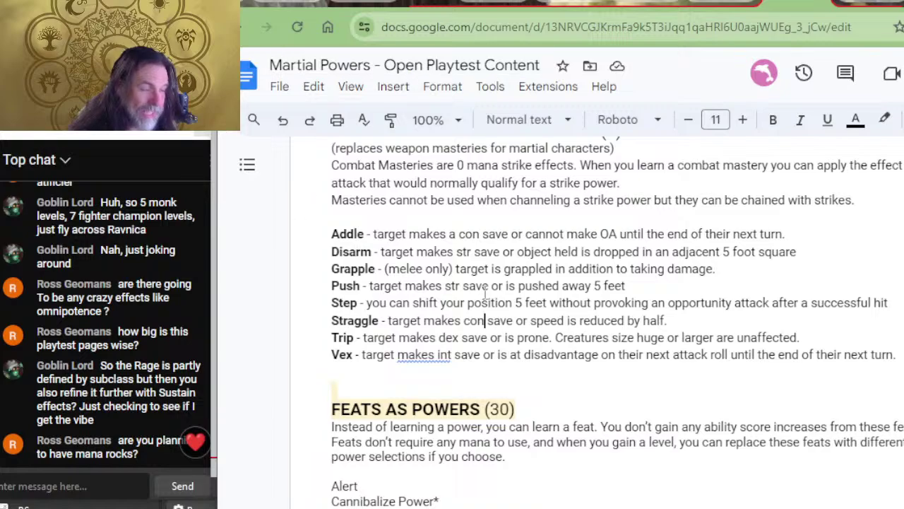
key("Page_Up")
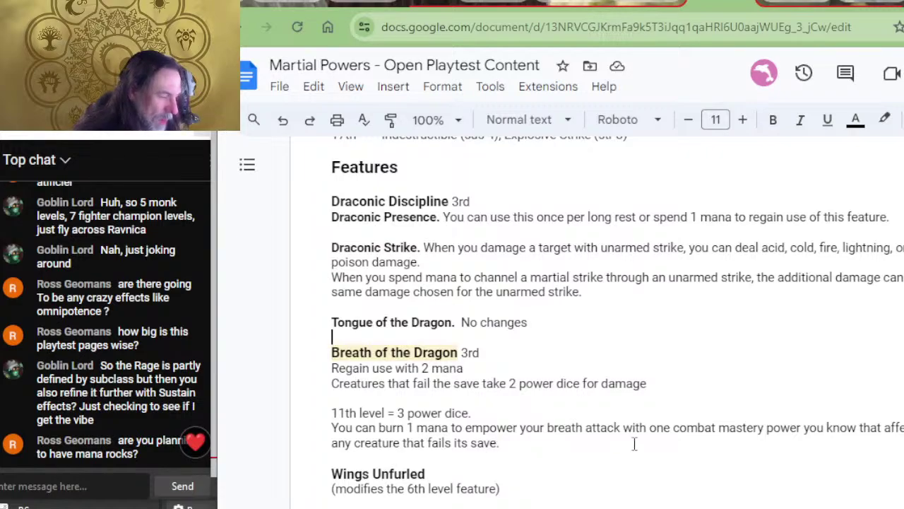
left_click(763, 4)
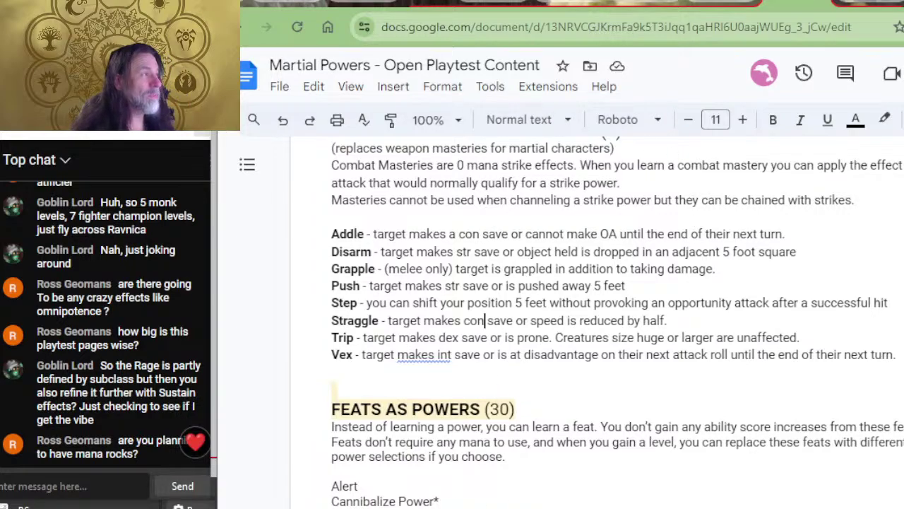
left_click(721, 5)
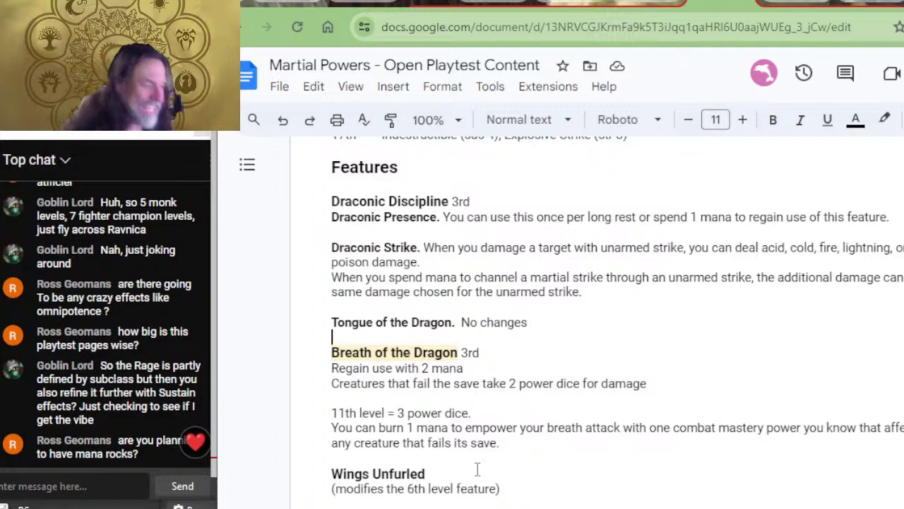
- Click below Wings Unfurled in the doc, then view Aspect of the Wyrm on D&D Beyond
scroll(616, 378, "down", 3)
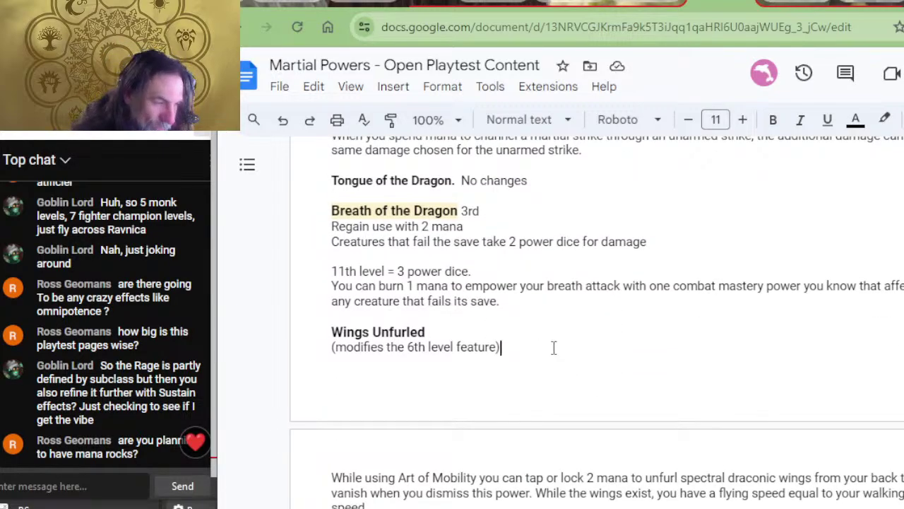
scroll(554, 347, "down", 3)
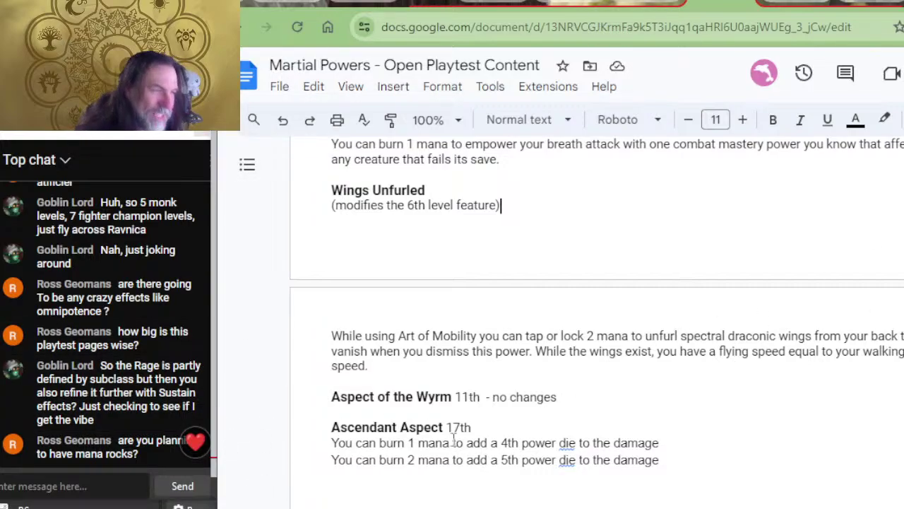
left_click(511, 351)
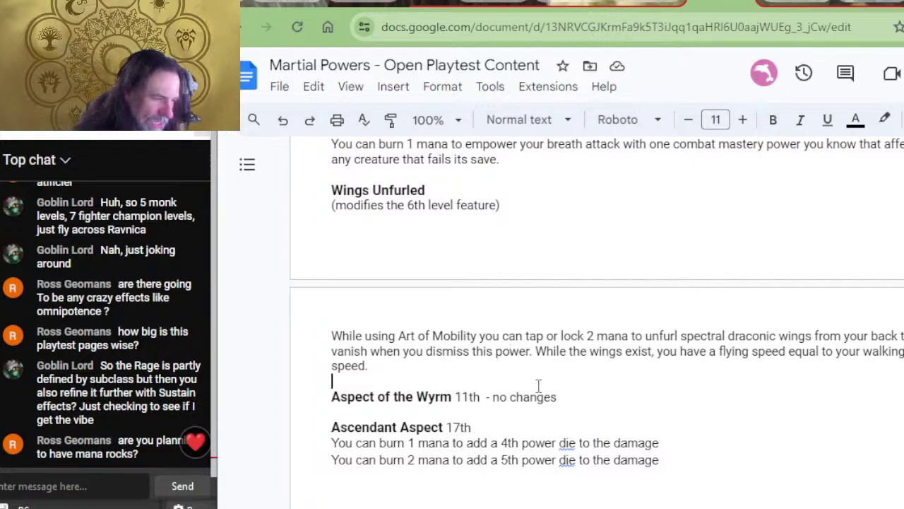
key("alt+Tab")
scroll(711, 349, "down", 4)
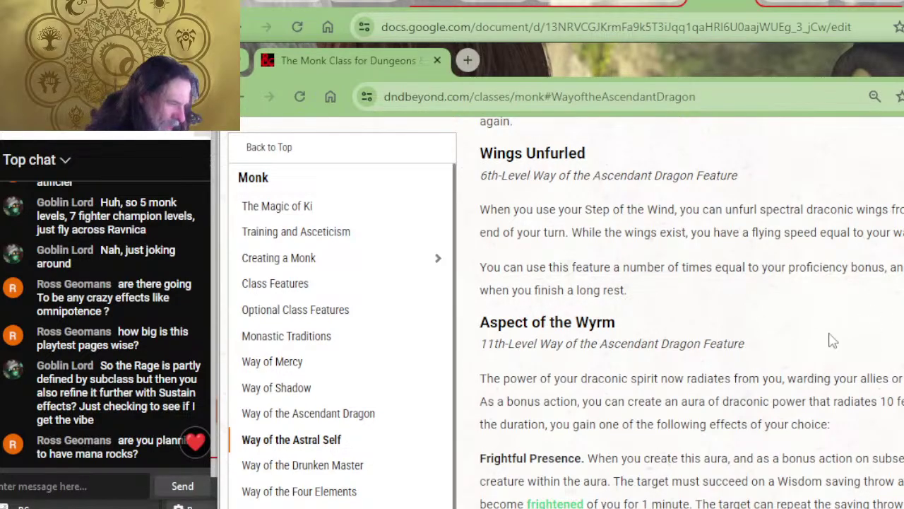
- Compare D&D Beyond's Ascendant Aspect benefits against the playtest doc's Ascendant Aspect notes
scroll(840, 437, "down", 1)
key("alt+Tab")
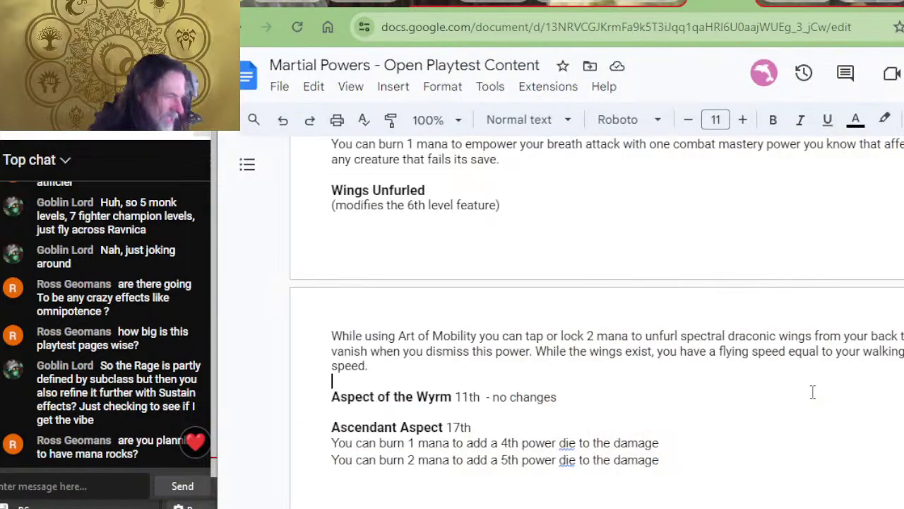
key("alt+Tab")
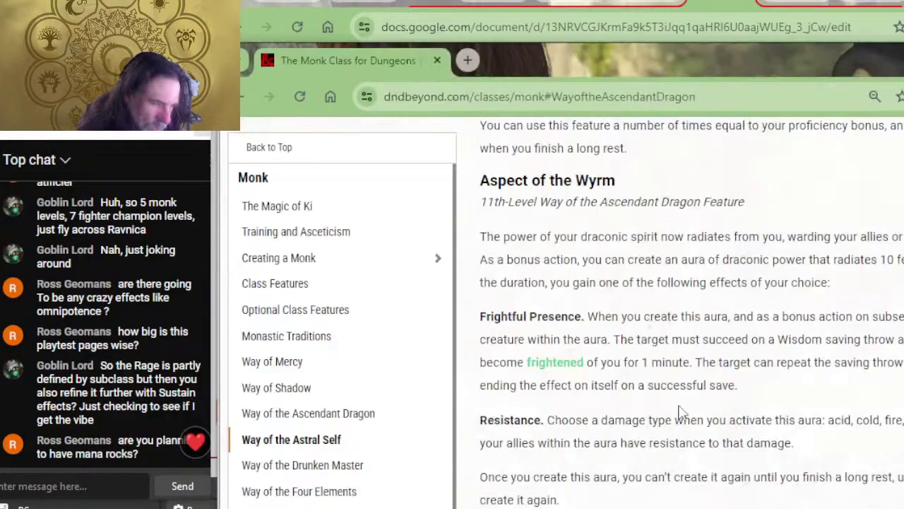
scroll(678, 367, "down", 2)
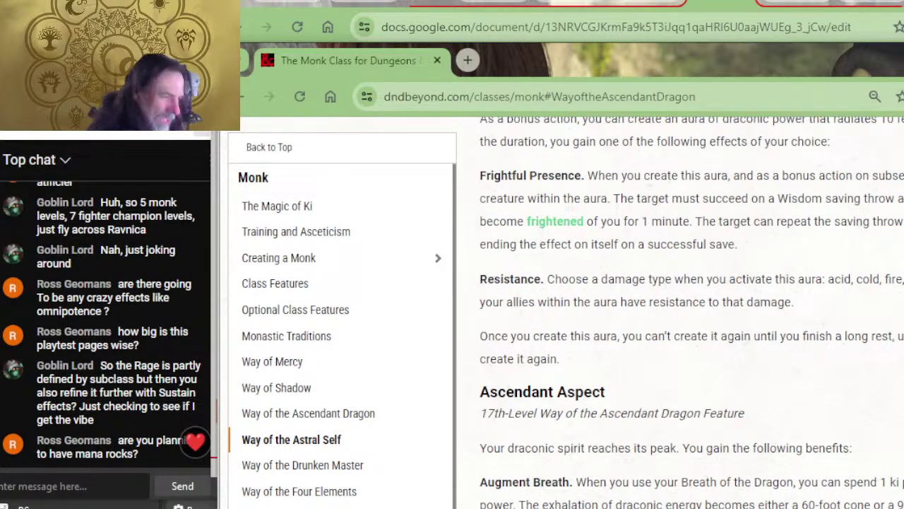
key("alt+Tab")
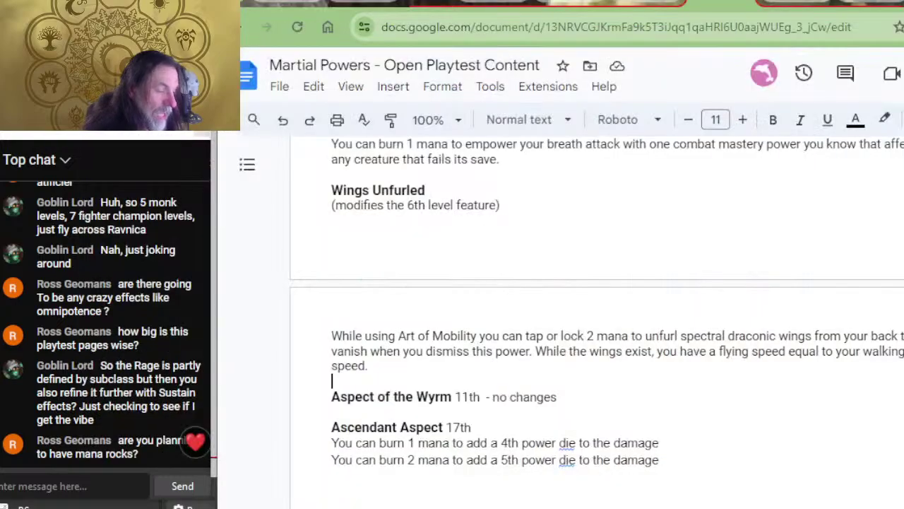
scroll(459, 427, "down", 2)
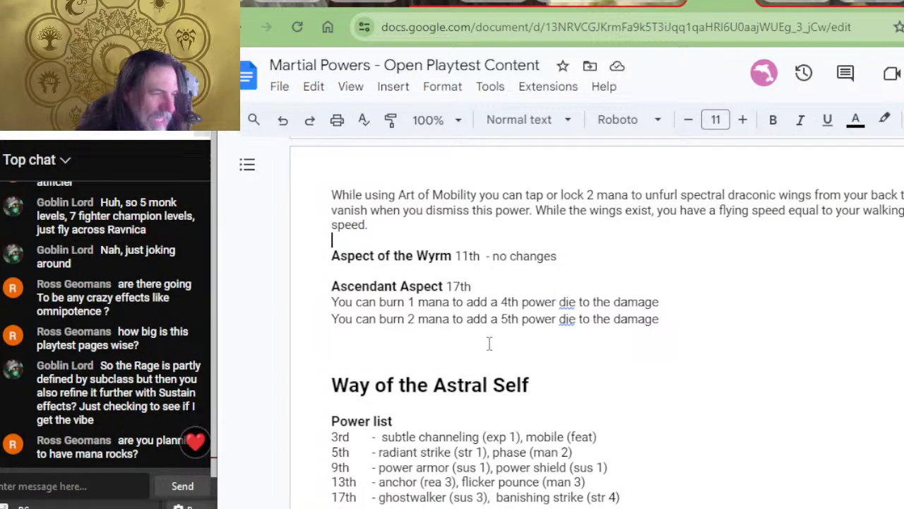
key("alt+Tab")
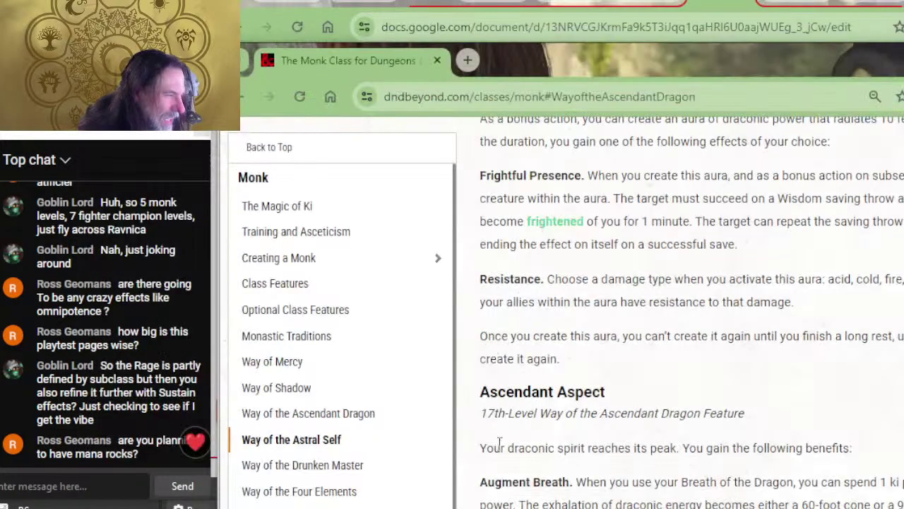
scroll(441, 360, "down", 2)
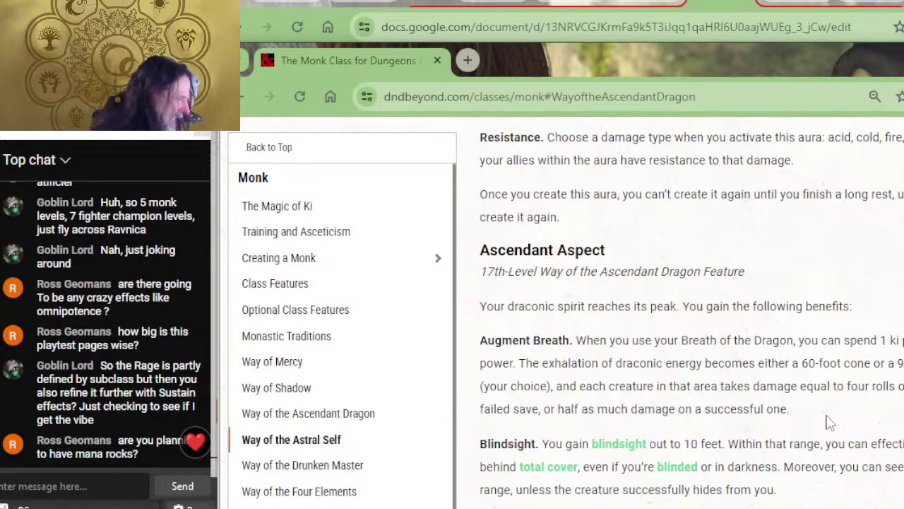
- Finish reading Ascendant Aspect and scroll the doc back up to the Ascendant Dragon power list
key("alt+Tab")
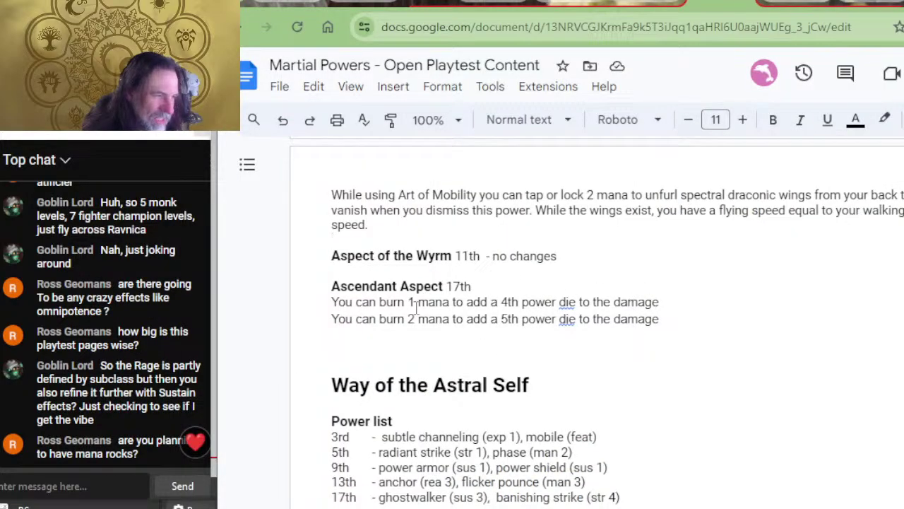
key("alt+Tab")
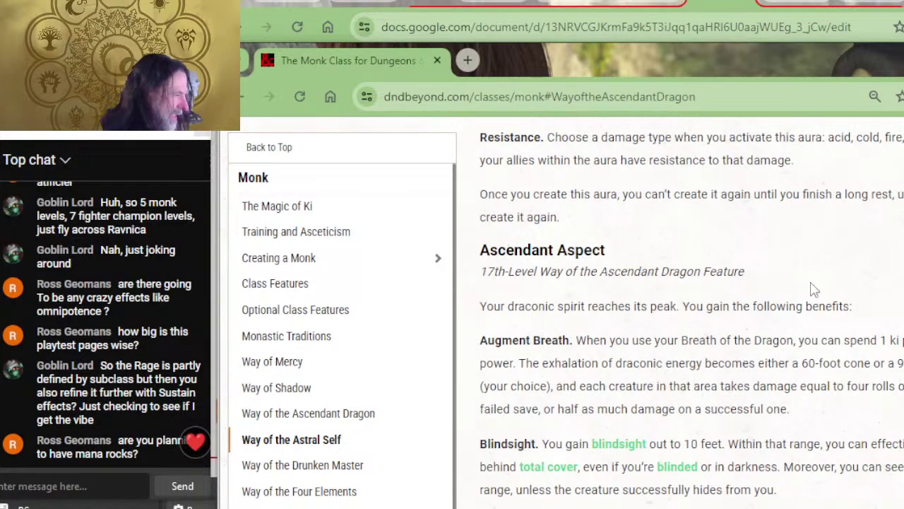
scroll(655, 363, "down", 2)
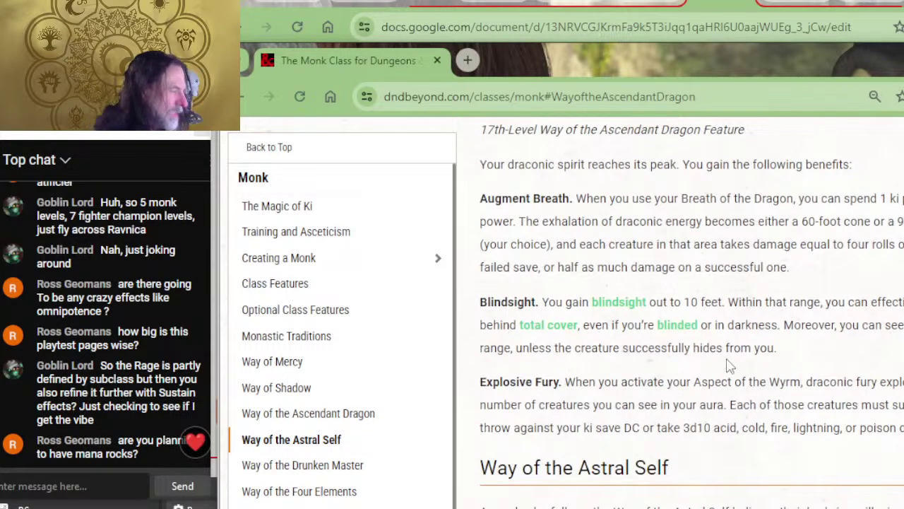
key("alt+Tab")
scroll(596, 375, "up", 5)
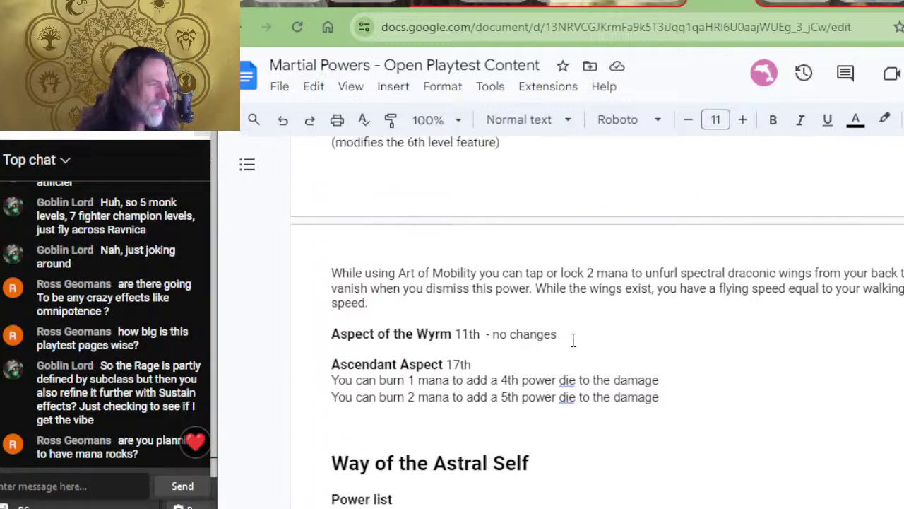
scroll(574, 341, "up", 2)
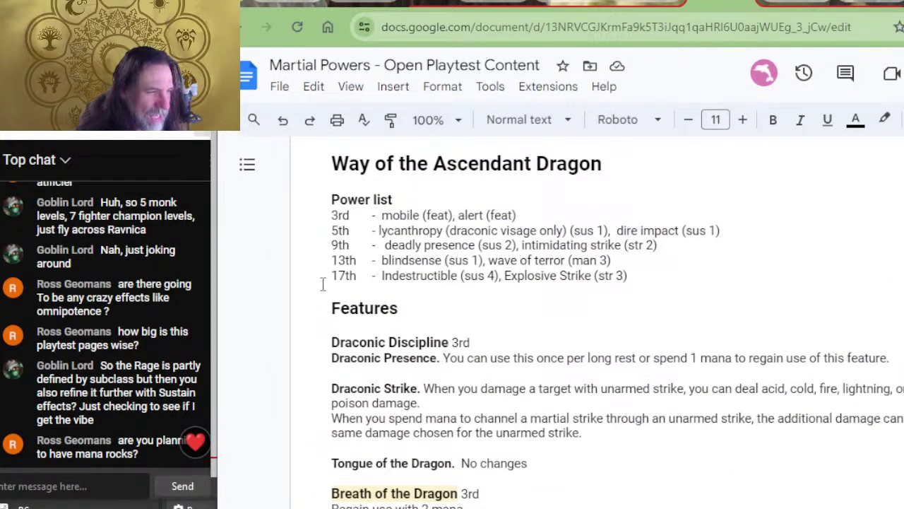
key("alt+Tab")
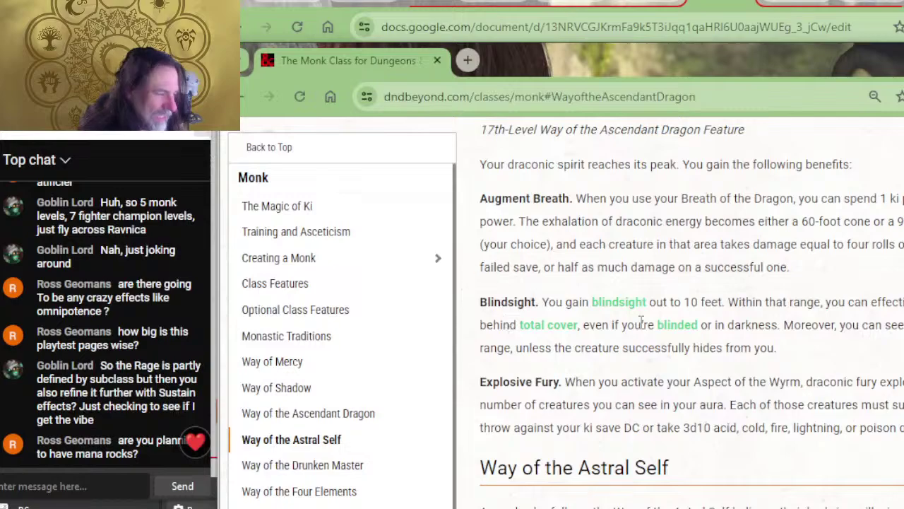
mouse_move(531, 327)
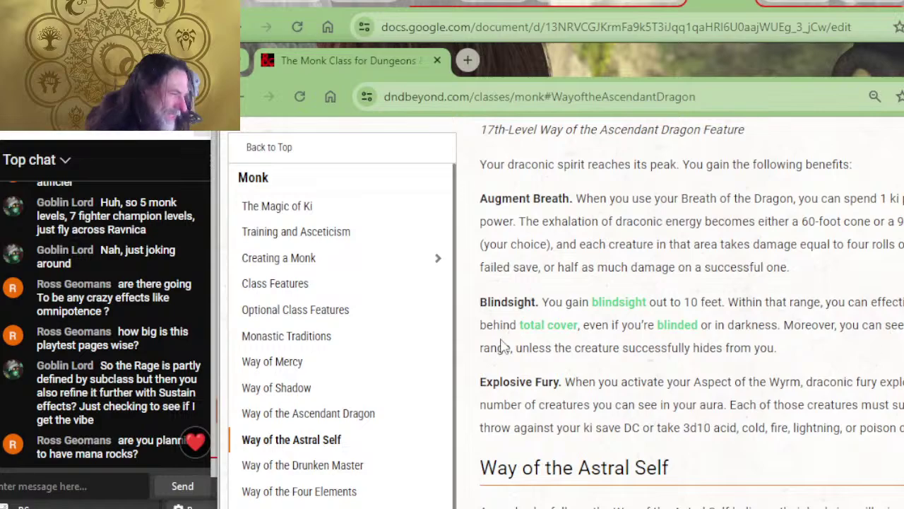
scroll(647, 291, "up", 2)
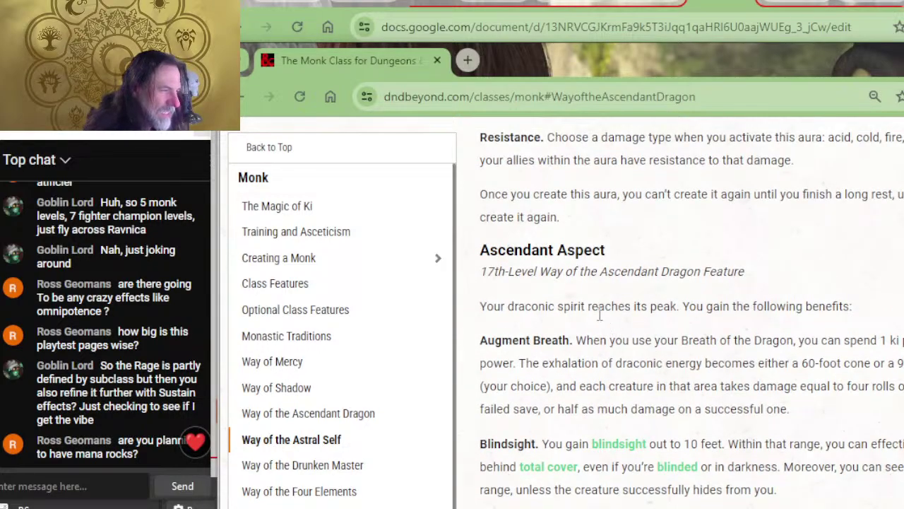
key("alt+Tab")
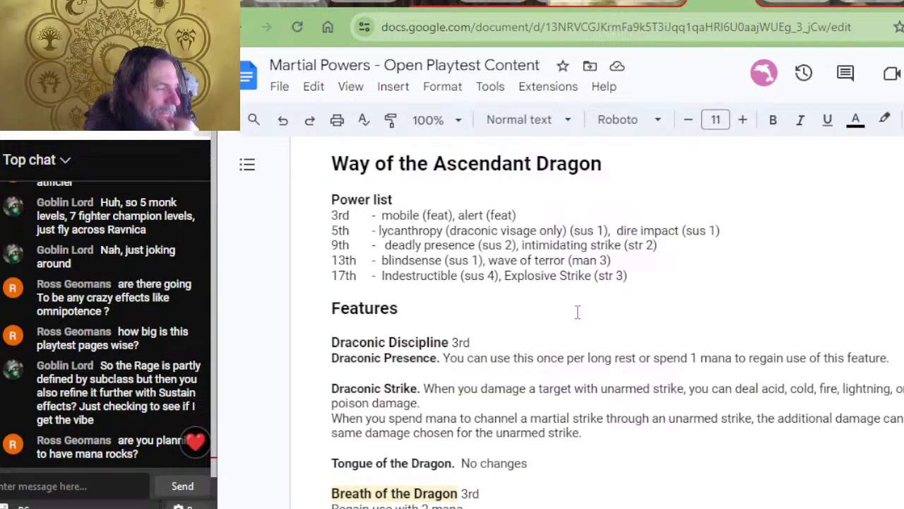
key("alt+Tab")
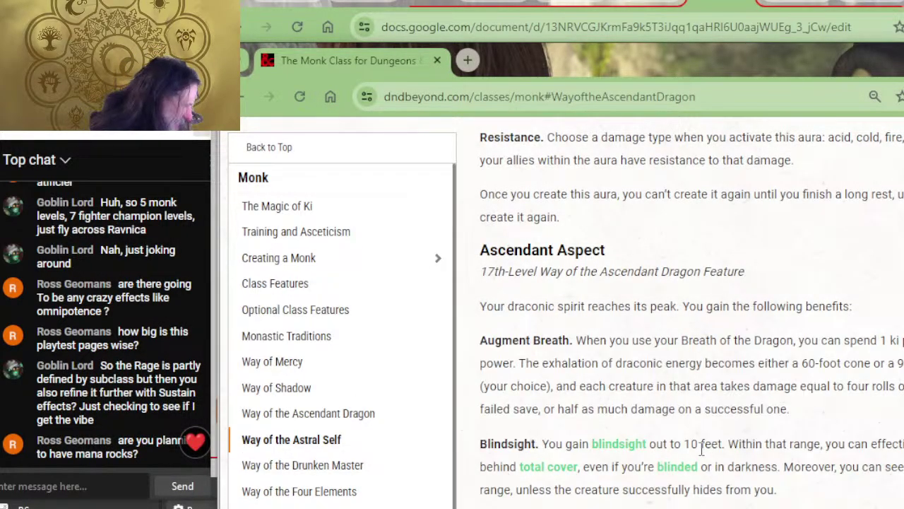
key("alt+Tab")
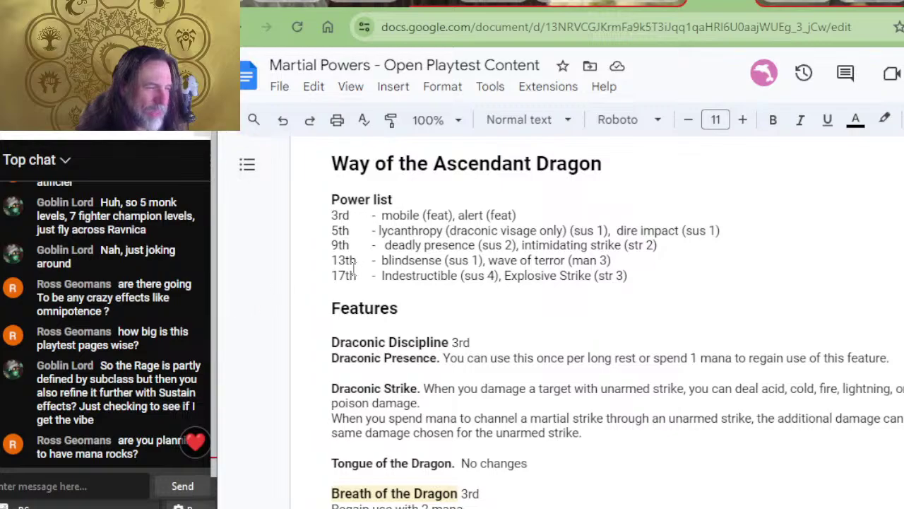
key("alt+Tab")
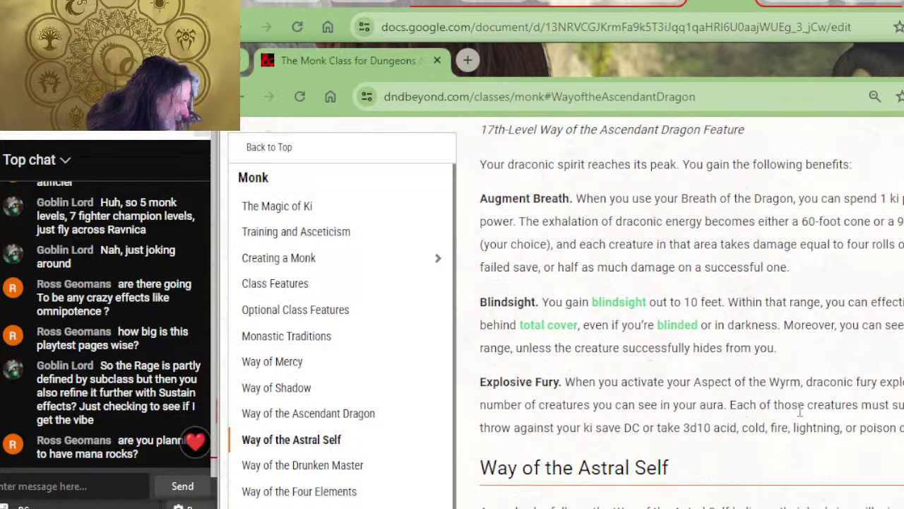
key("alt+Tab")
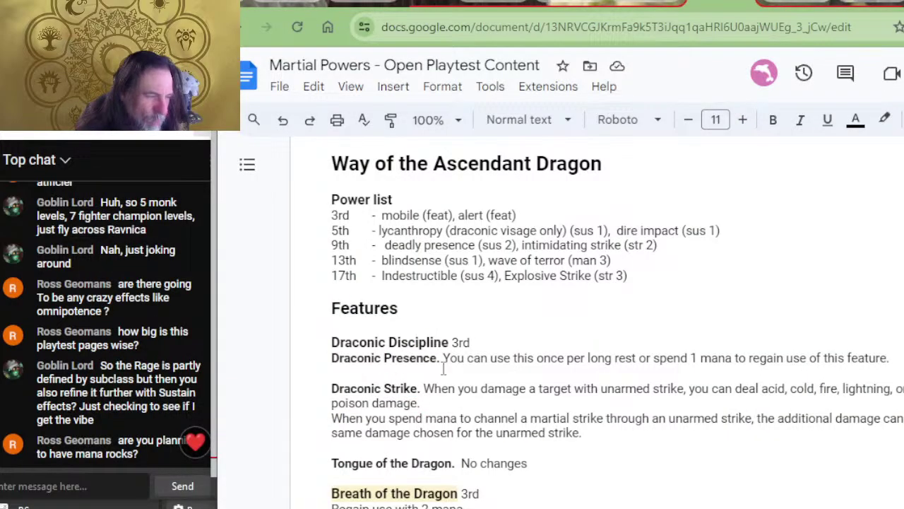
scroll(447, 368, "down", 2)
scroll(519, 403, "down", 4)
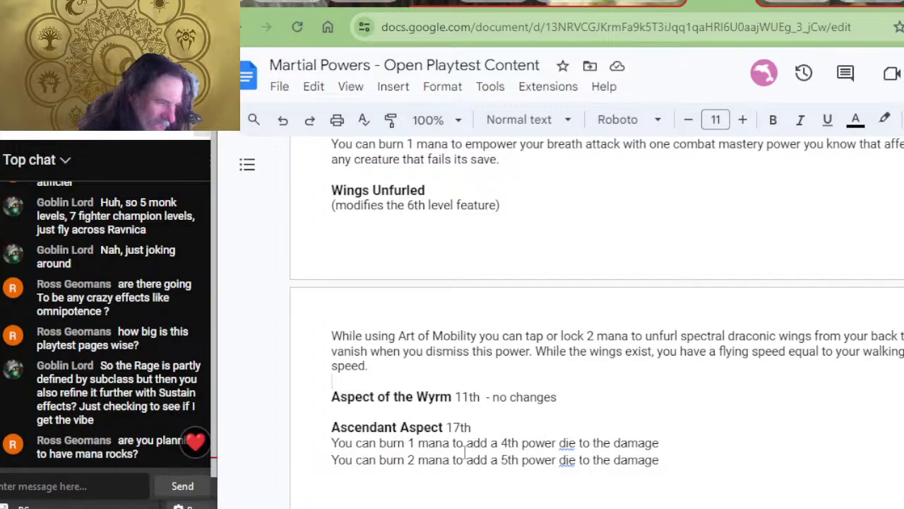
key("alt+Tab")
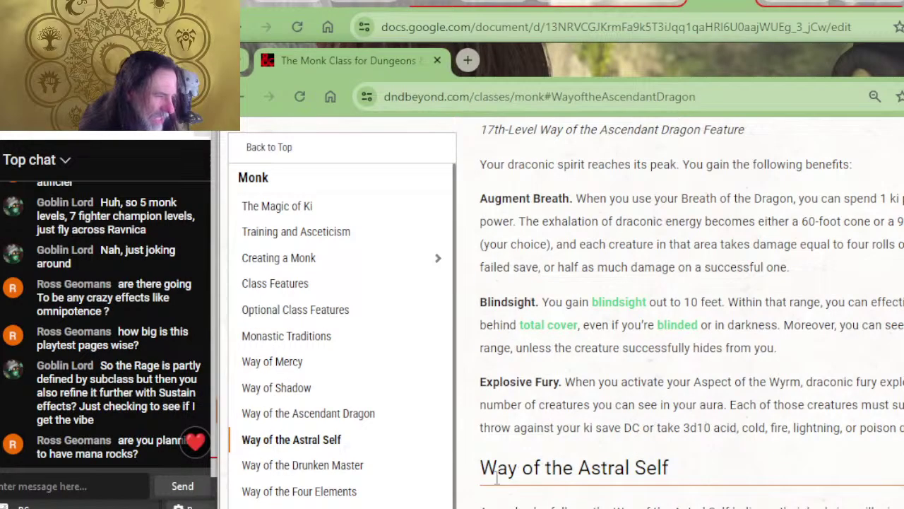
key("alt+Tab")
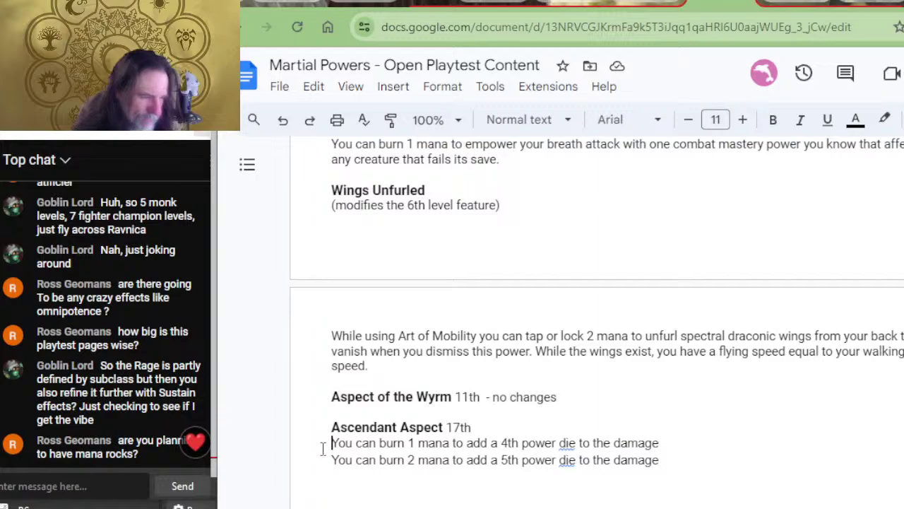
- Add an italic 'Explosive Fury' label under Ascendant Aspect with a blank line above it
key("Return")
key("Return")
key("ctrl+i")
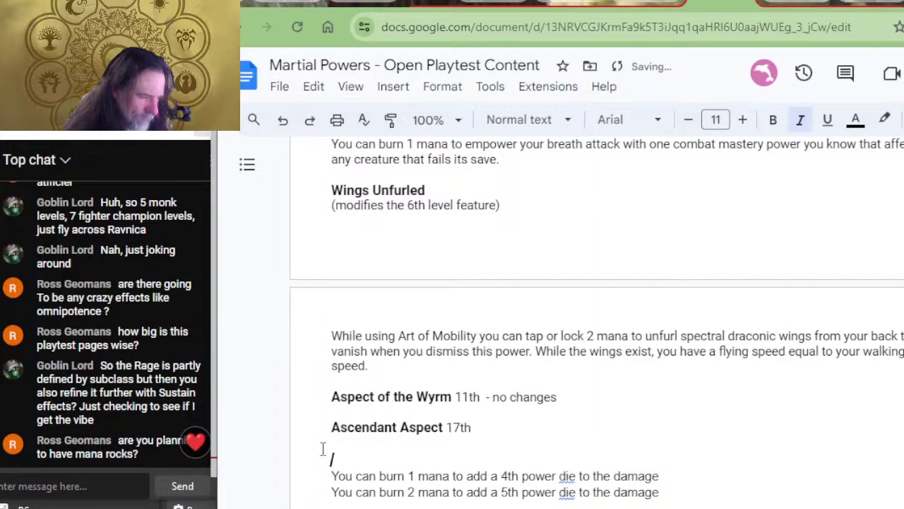
type("Explo")
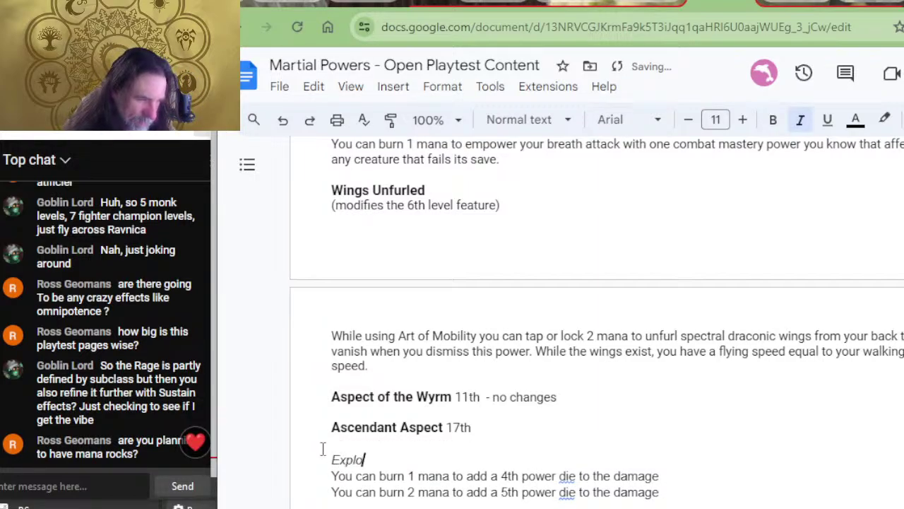
type("sive Fury")
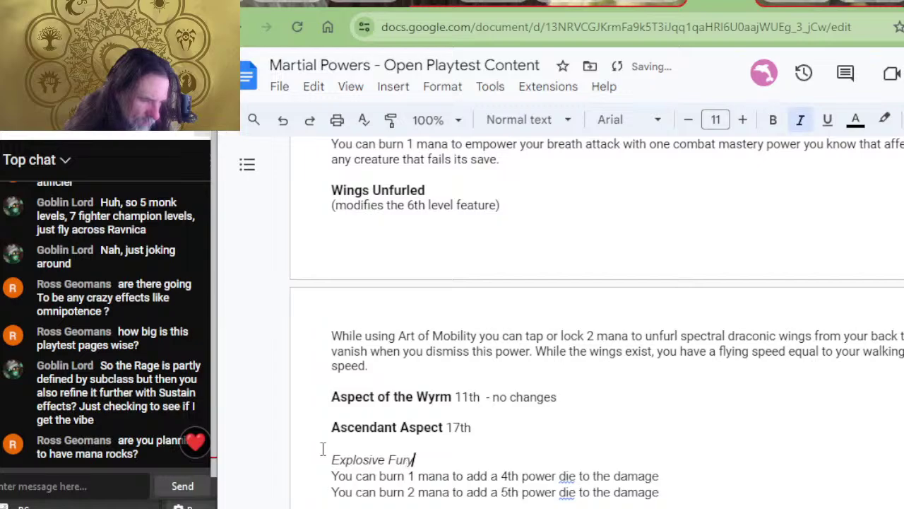
key("Up")
key("Return")
key("Return")
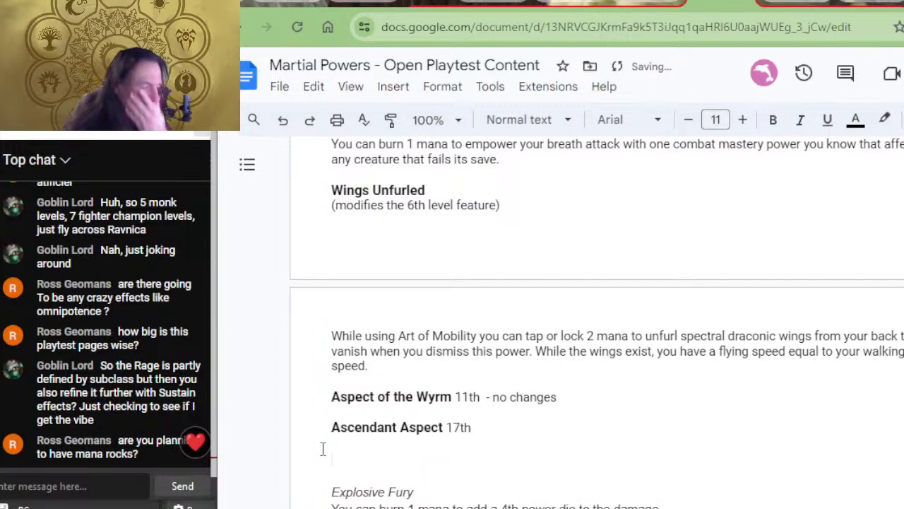
key("ctrl+Tab")
key("ctrl+shift+Tab")
- Type an italic 'Blindsight -' feature label on the blank line
key("ctrl+b")
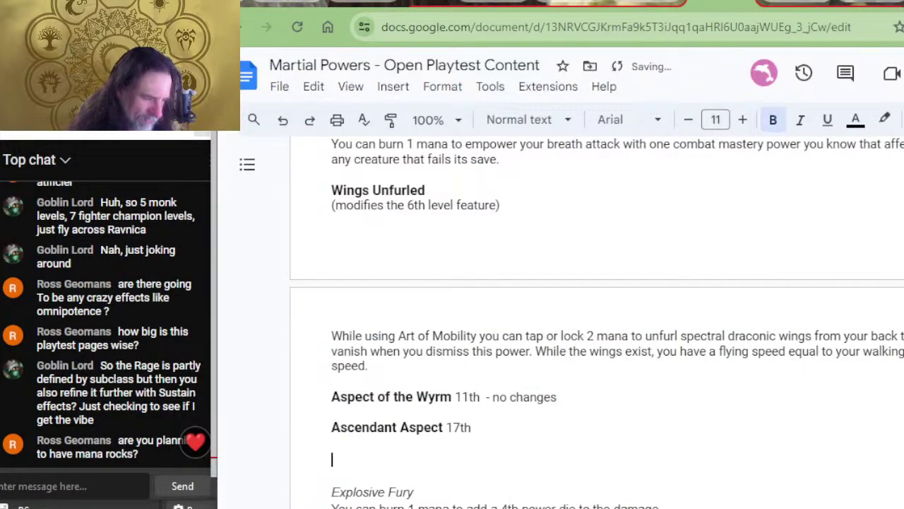
type("B")
key("BackSpace")
key("ctrl+b")
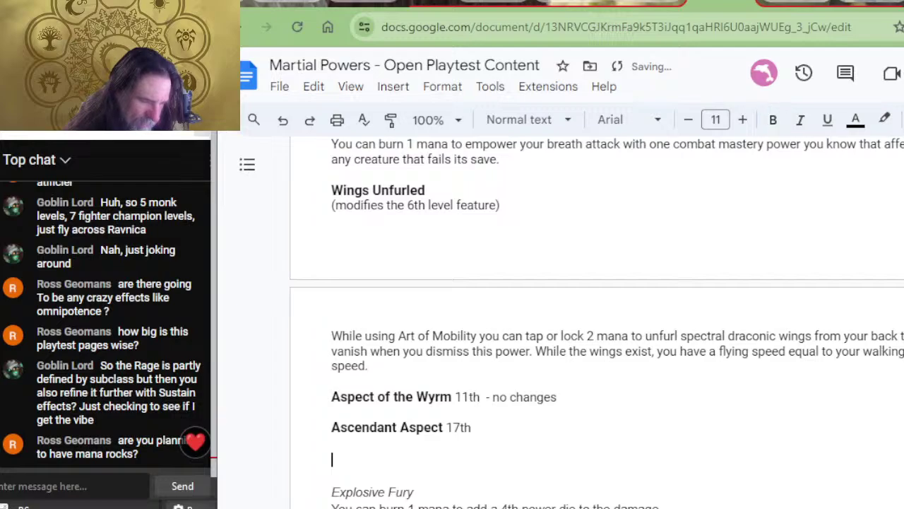
key("ctrl+i")
type("blah")
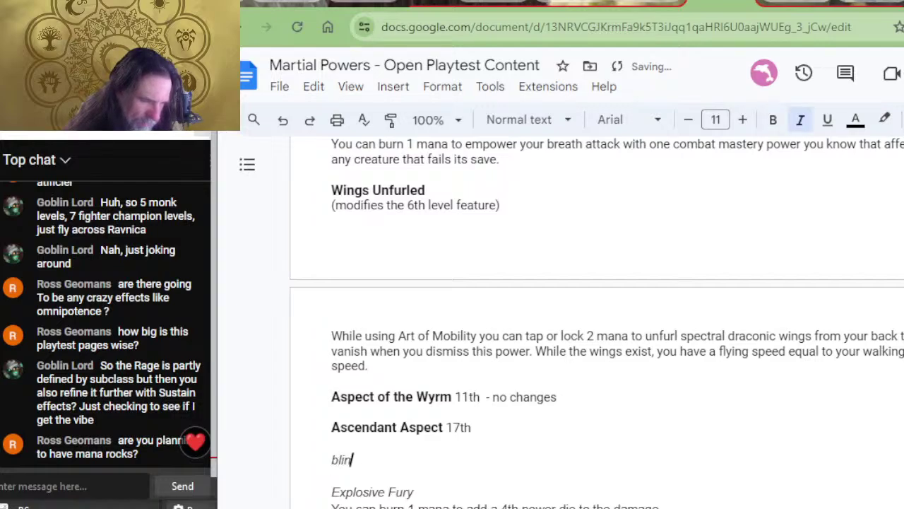
key("BackSpace")
key("BackSpace")
key("BackSpace")
type("l")
key("BackSpace")
key("BackSpace")
type("Bin")
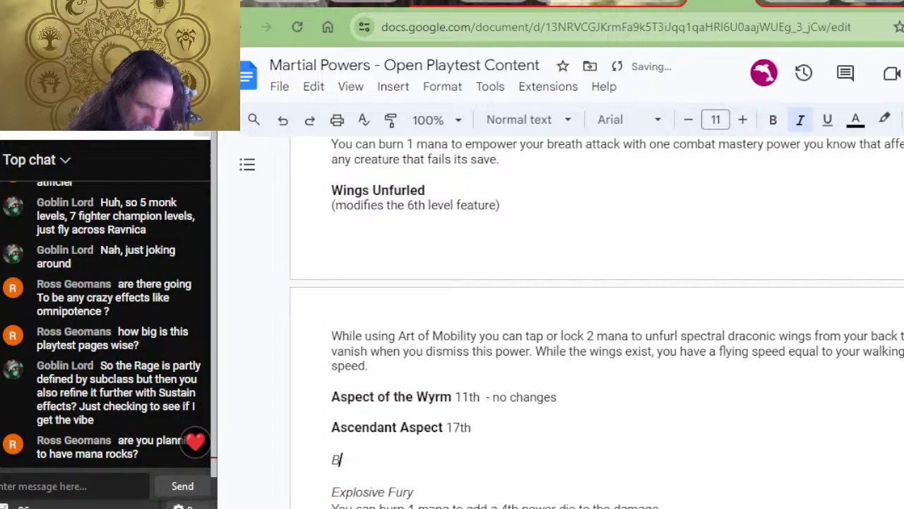
key("BackSpace")
key("BackSpace")
type("lind")
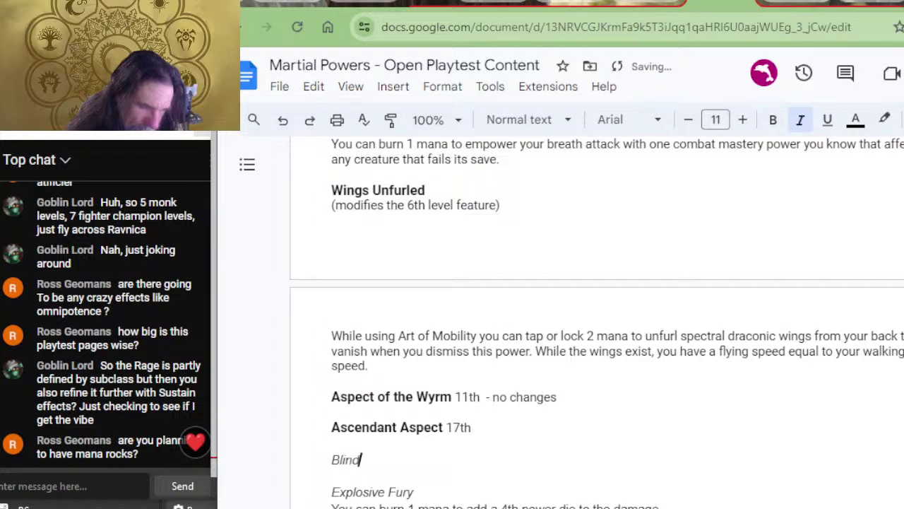
type("sight -")
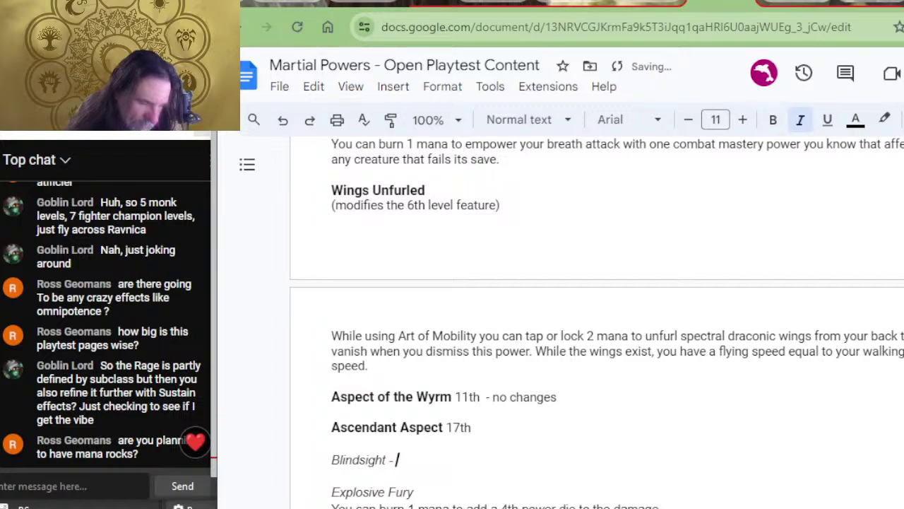
- Describe Blindsight as 'while sustaining blindsense the distance is doubled', in plain text
key("ctrl+u")
type("the")
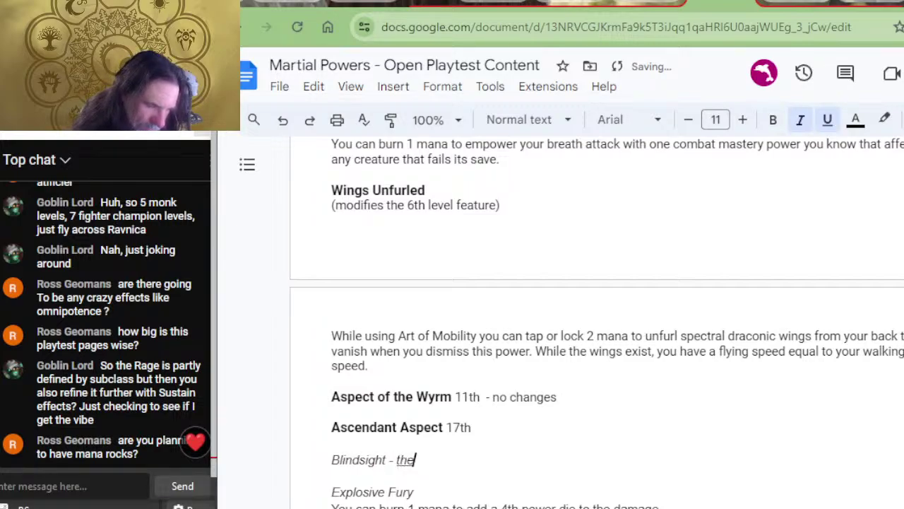
key("BackSpace")
key("BackSpace")
key("ctrl+i")
type("the ran")
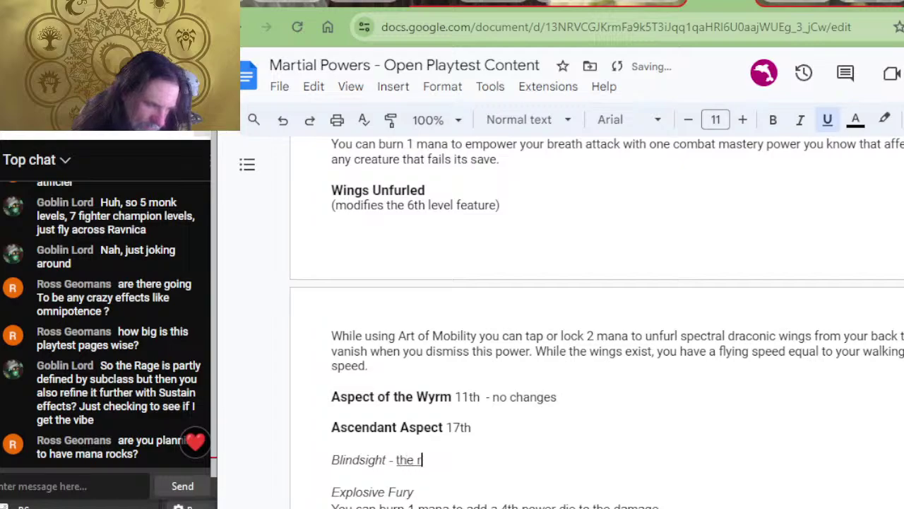
key("BackSpace")
key("BackSpace")
key("BackSpace")
key("BackSpace")
key("BackSpace")
key("BackSpace")
key("BackSpace")
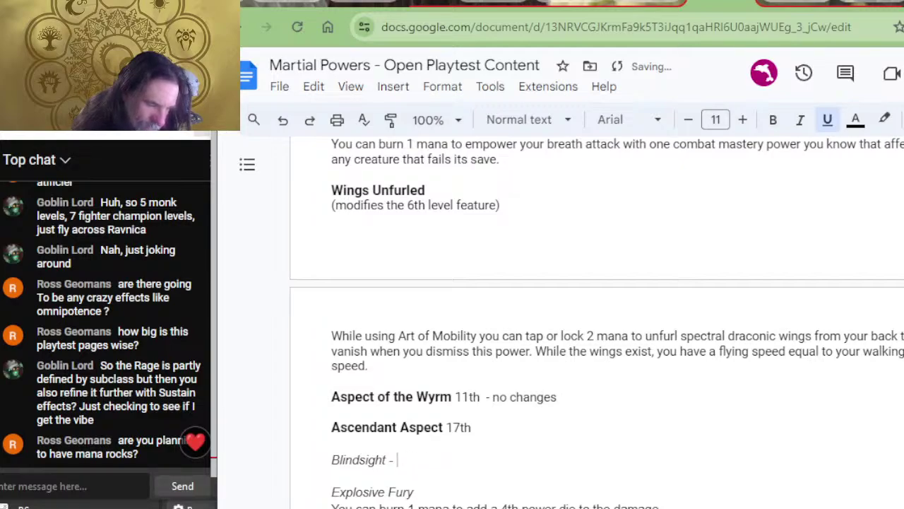
key("ctrl+u")
type("while ")
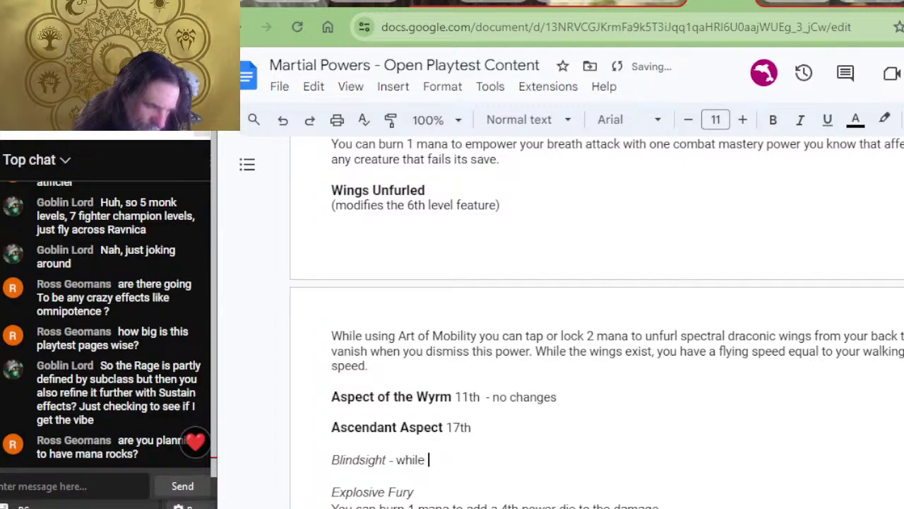
type("sustaining bin")
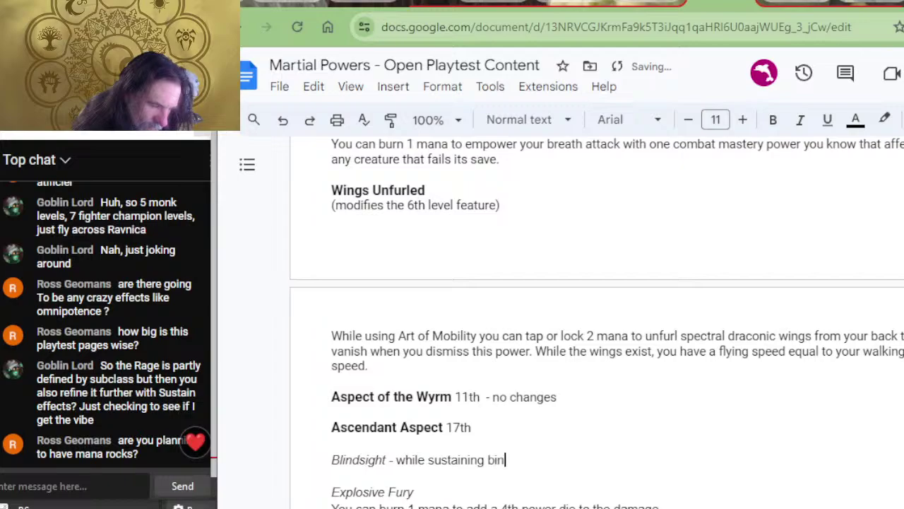
type("d")
key("BackSpace")
key("BackSpace")
key("BackSpace")
type("lin")
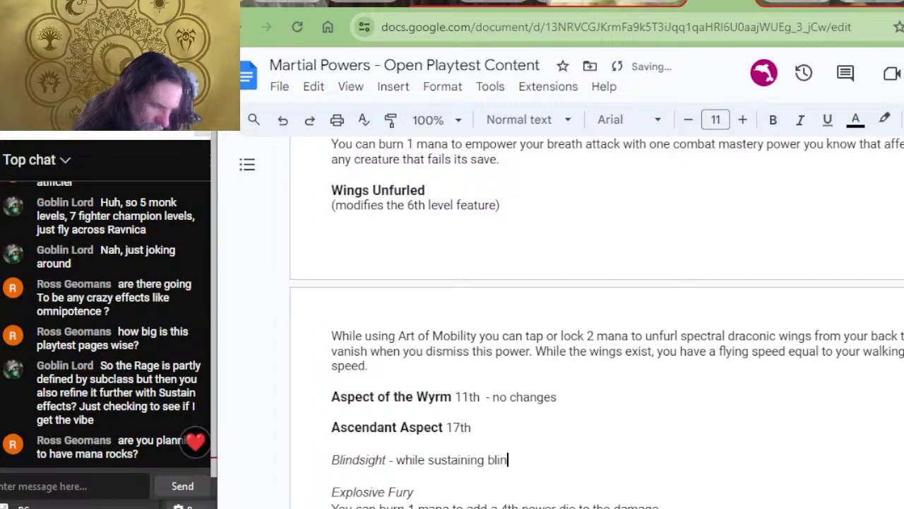
type("dsense")
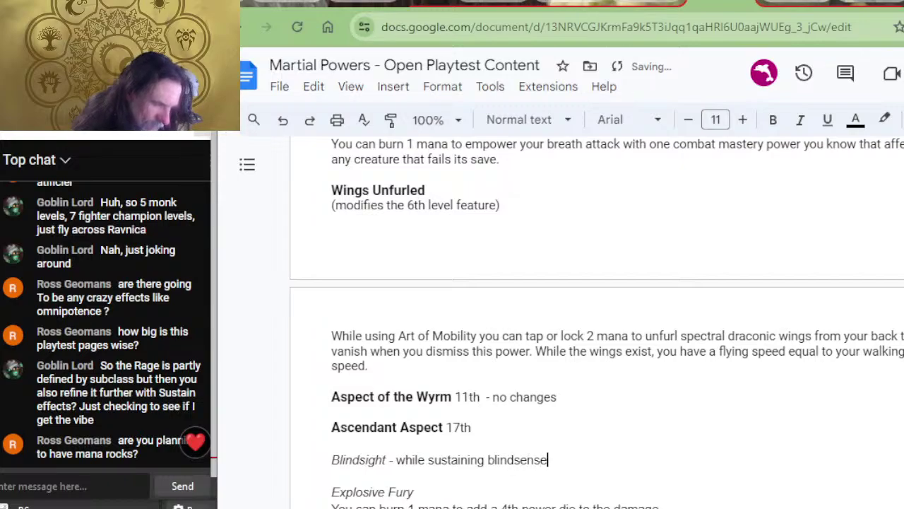
type(" the distance i")
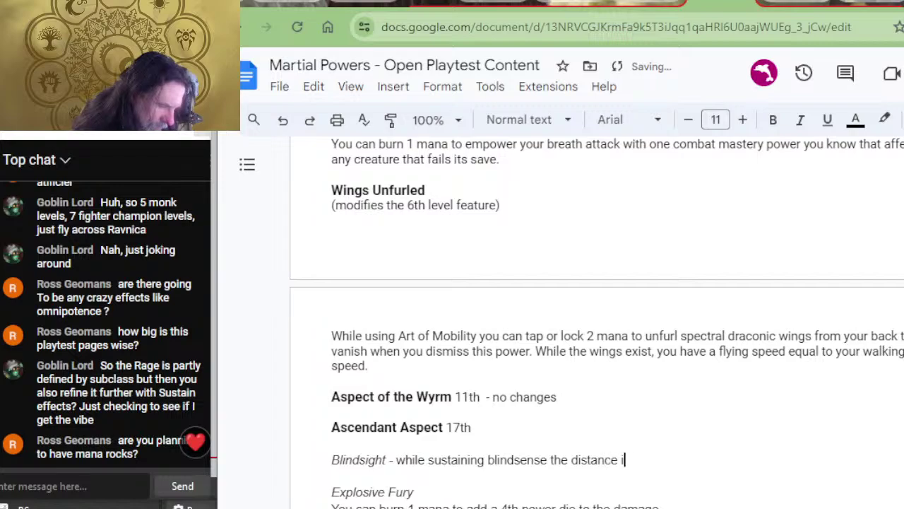
type("s doubled.")
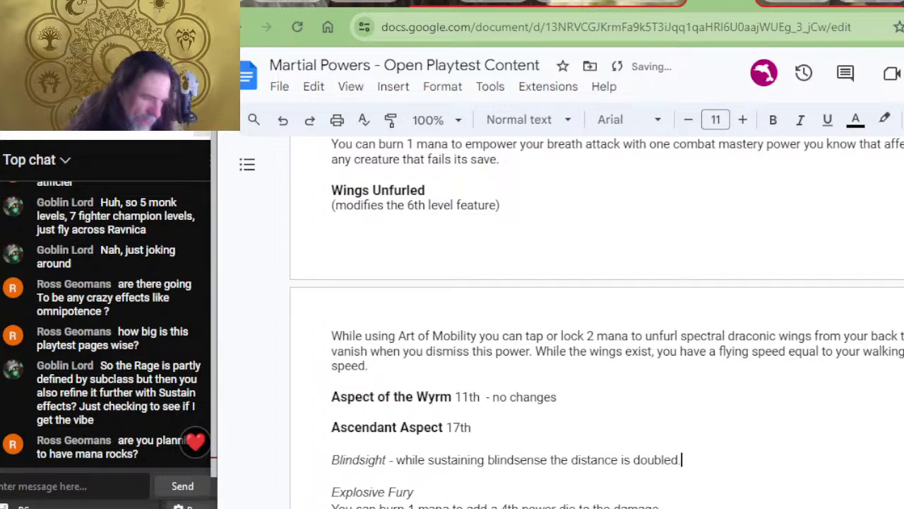
- Add a blank line under Ascendant Aspect 17th and check D&D Beyond's 17th-level features
key("Down")
key("Down")
key("Up")
key("Up")
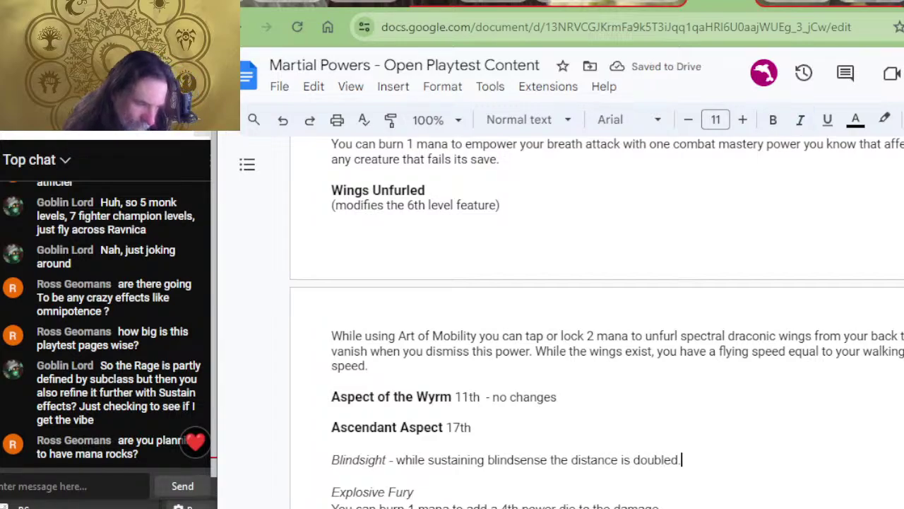
key("Up")
key("Return")
key("alt+Tab")
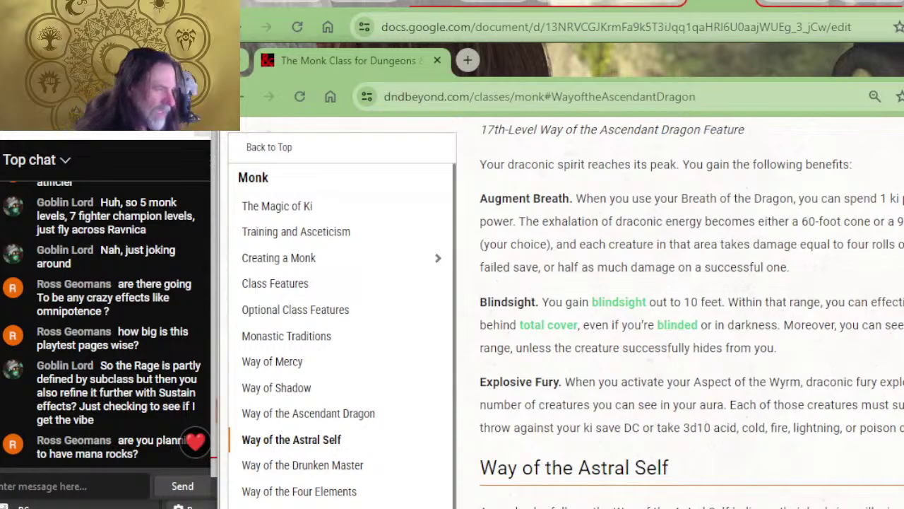
- Add an italic 'Augment Breath' entry under Ascendant Aspect 17th and begin its no-changes note
key("alt+Tab")
key("ctrl+i")
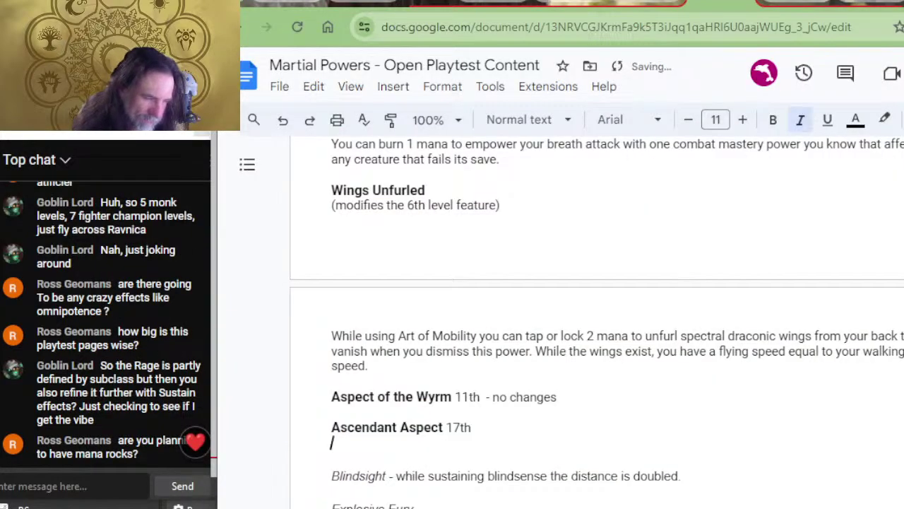
type("Augment")
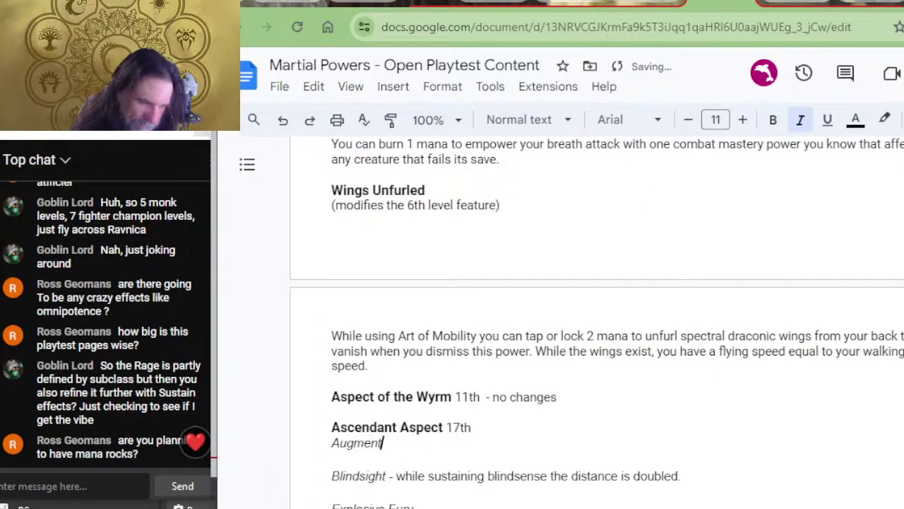
type(" Breath -")
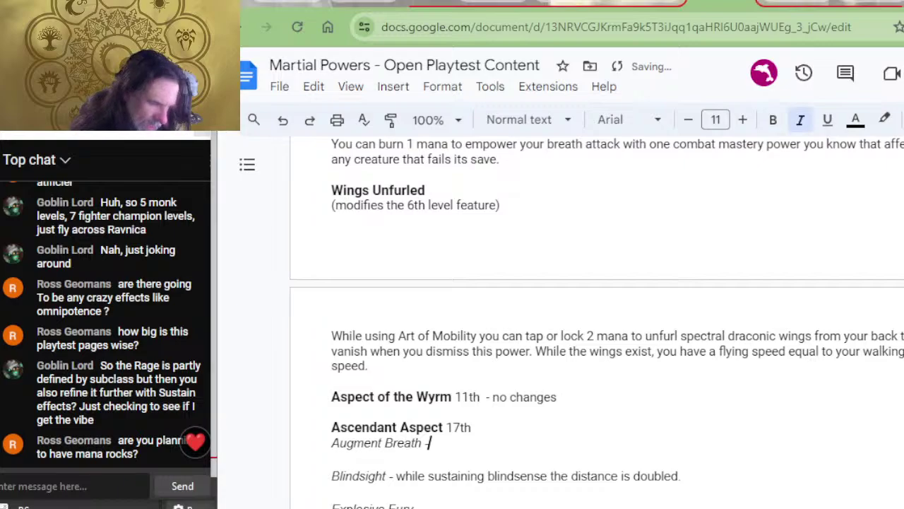
key("alt+Tab")
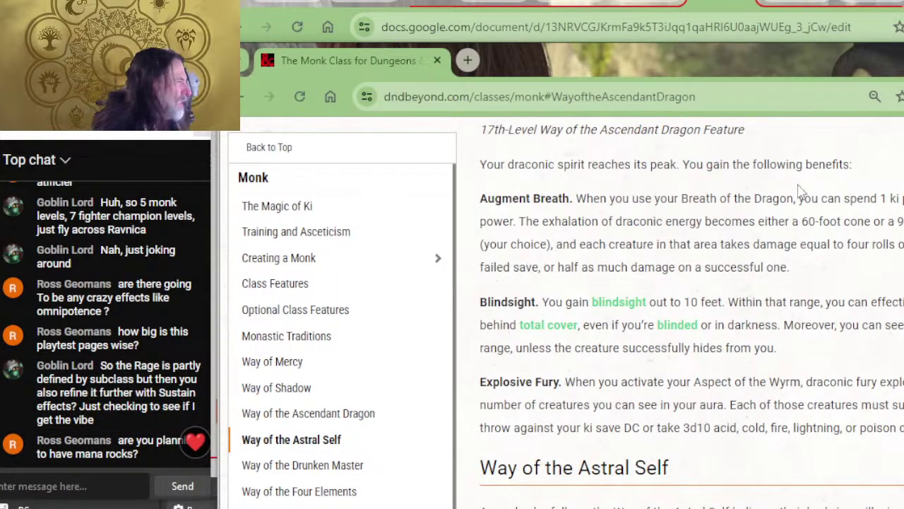
key("alt+Tab")
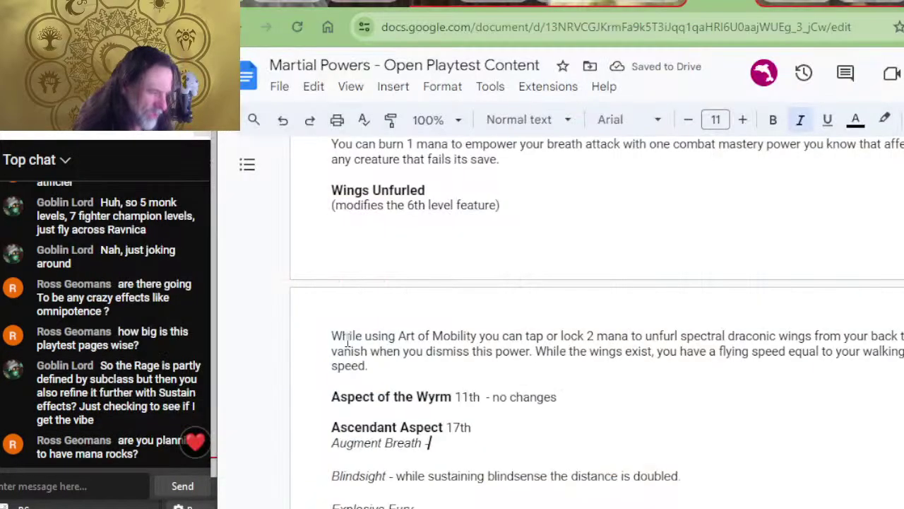
type("-no char")
key("BackSpace")
key("BackSpace")
key("BackSpace")
key("BackSpace")
key("BackSpace")
key("BackSpace")
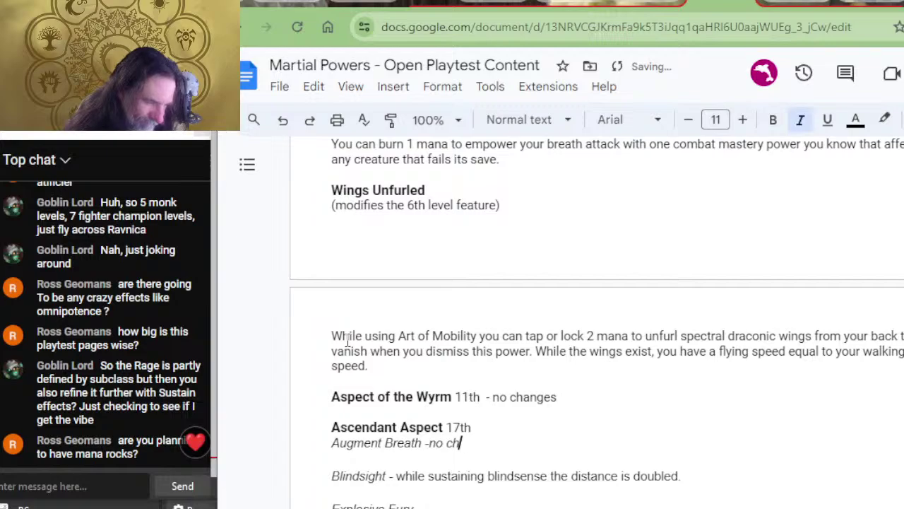
key("BackSpace")
key("ctrl+i")
- Finish the 'no changes' note and scroll down to the Way of the Astral Self features
type("no changes")
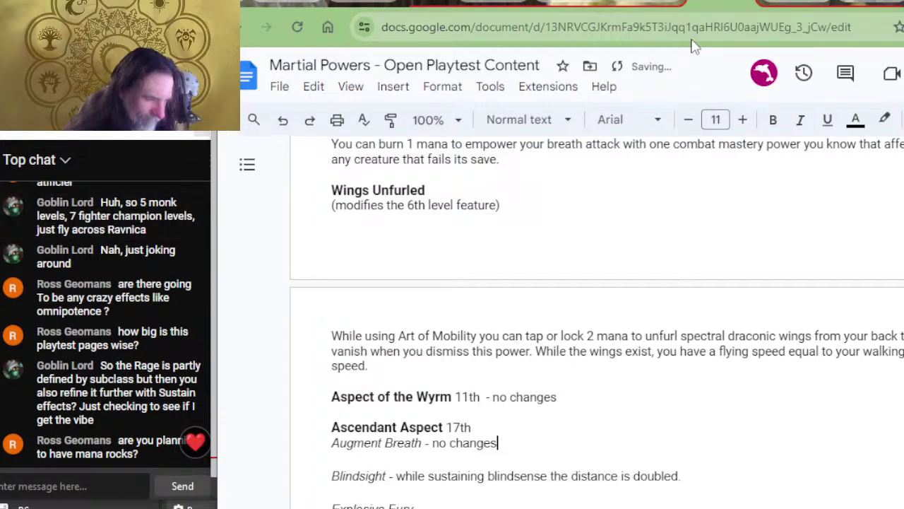
scroll(804, 421, "down", 4)
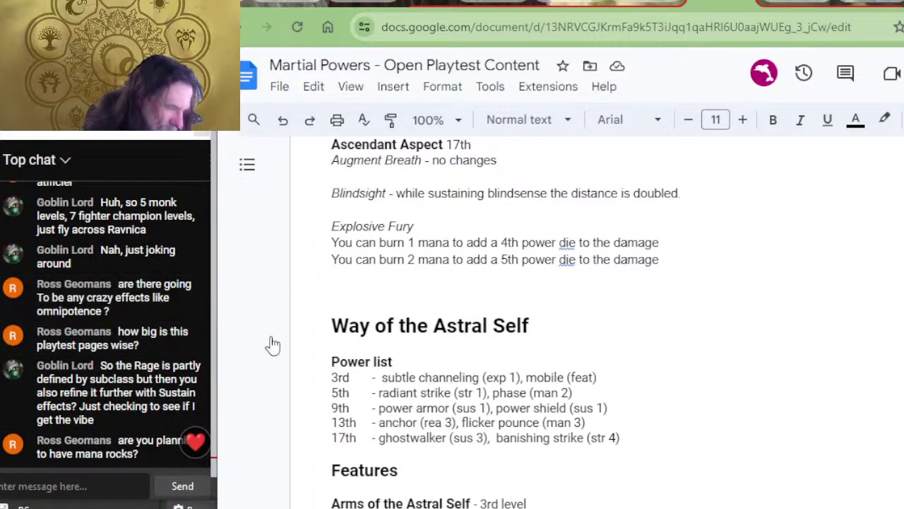
scroll(485, 347, "down", 3)
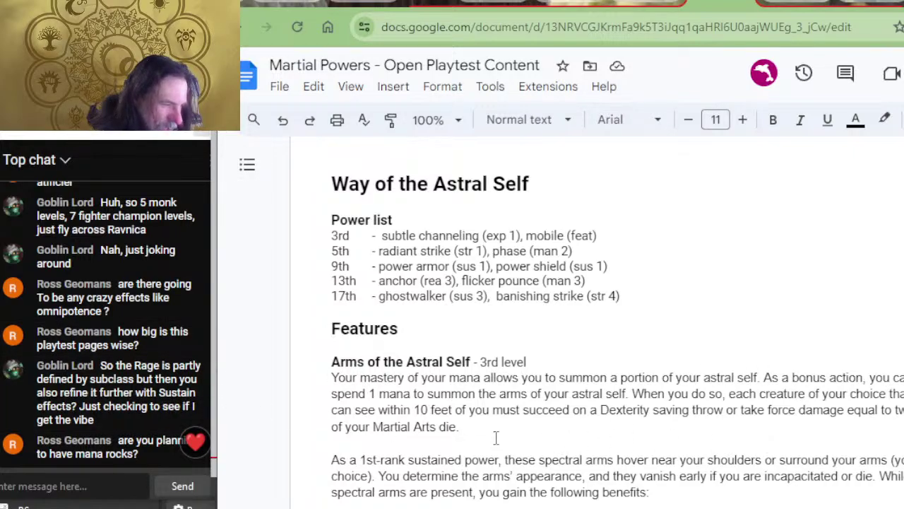
- Replace 'Martial Arts die.' with 'power die' in the Arms of the Astral Self force damage
scroll(509, 410, "down", 3)
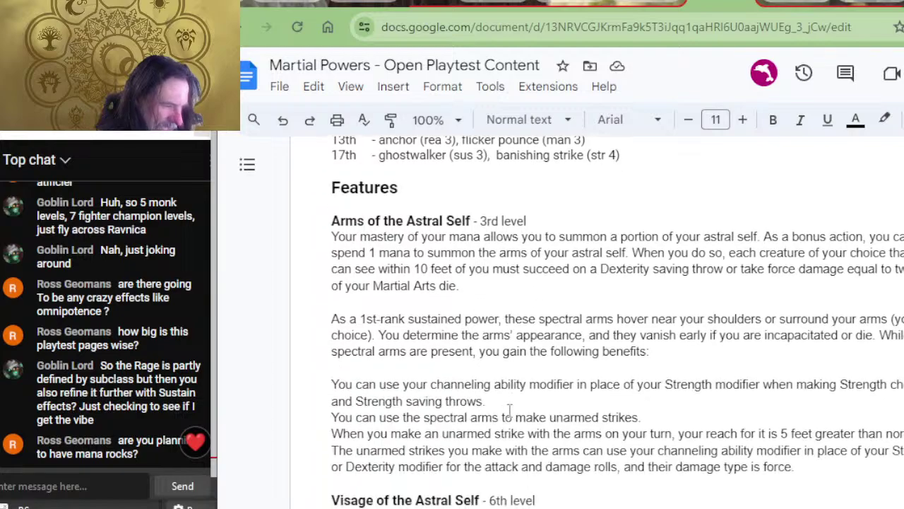
left_click_drag(461, 285, 374, 285)
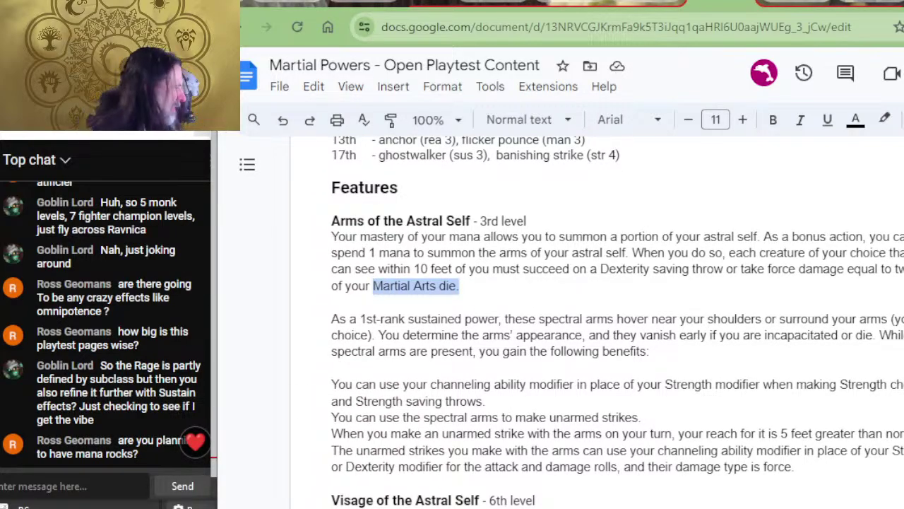
type("power die")
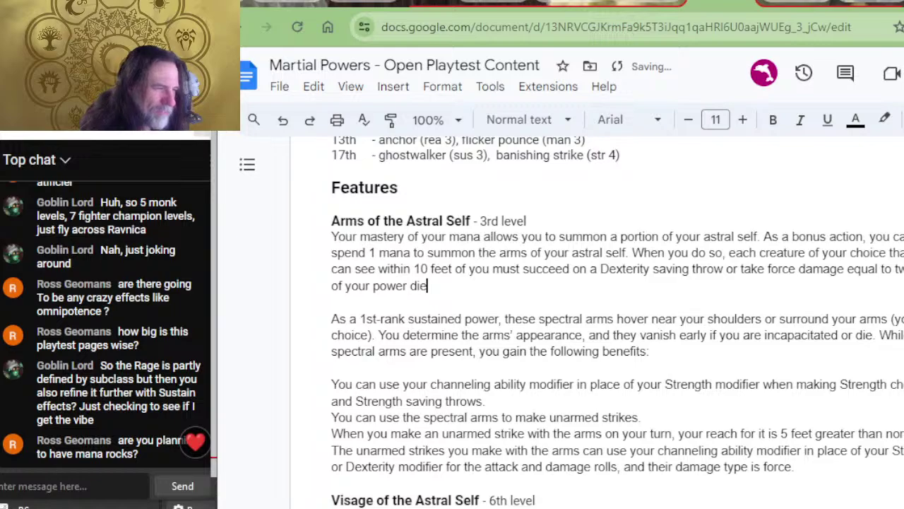
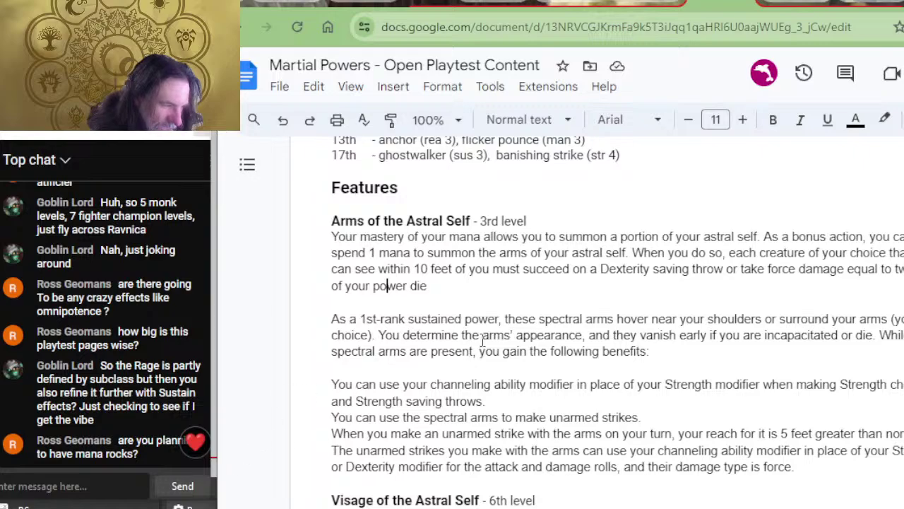
- Delete 'for it' so the reach line reads 'your reach is 5 feet greater than normal.'
scroll(576, 355, "down", 3)
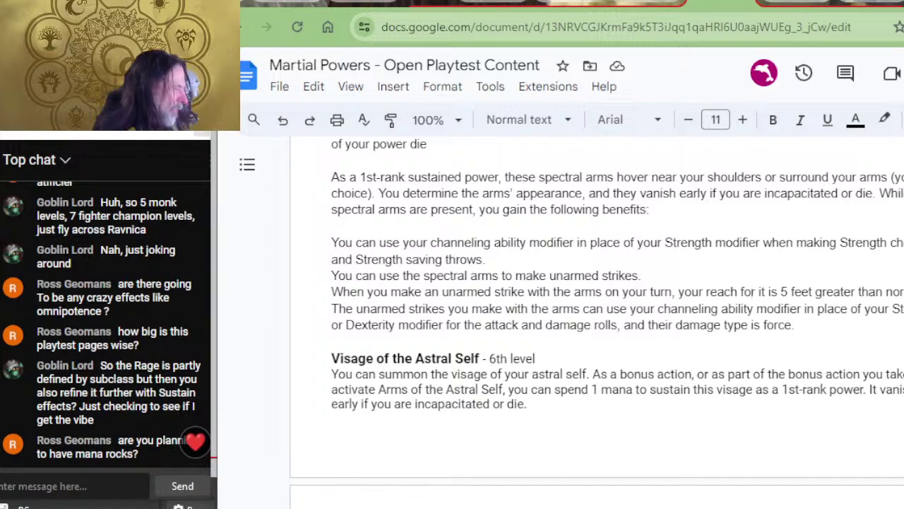
left_click(757, 291)
key("BackSpace")
key("BackSpace")
key("BackSpace")
key("BackSpace")
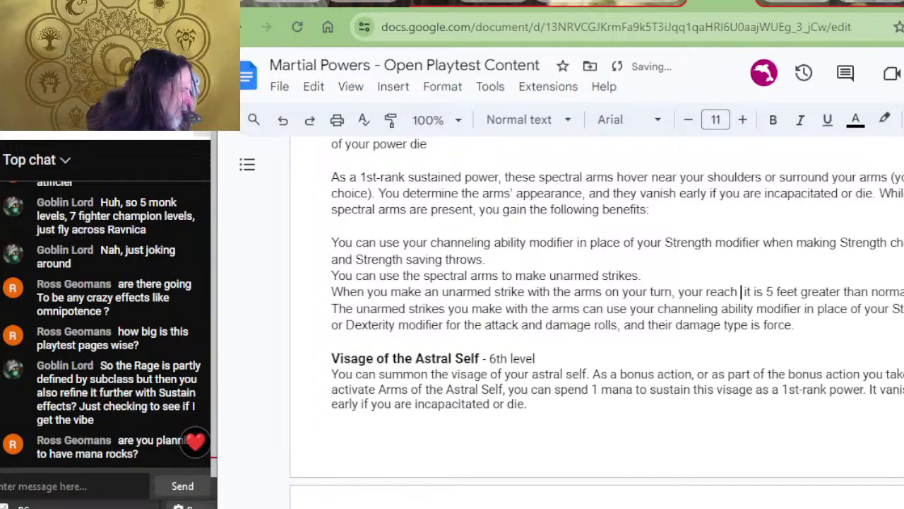
key("Delete")
key("Delete")
key("Delete")
key("Delete")
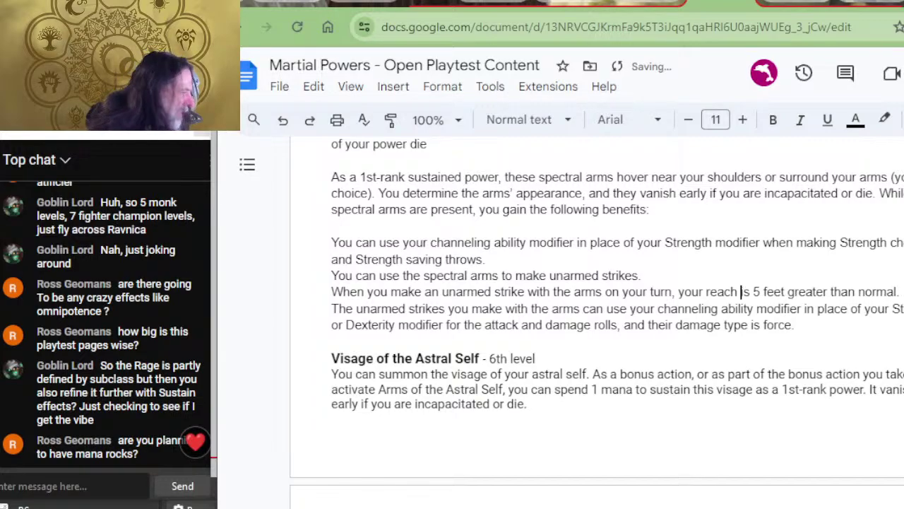
- Position the cursor in the unarmed strikes sentence and review the surrounding arms entry
key("Left")
key("Left")
key("Left")
key("Left")
key("Left")
key("Left")
key("Left")
key("Left")
key("Left")
key("Left")
key("Left")
key("Left")
key("Left")
key("Left")
key("Left")
key("Left")
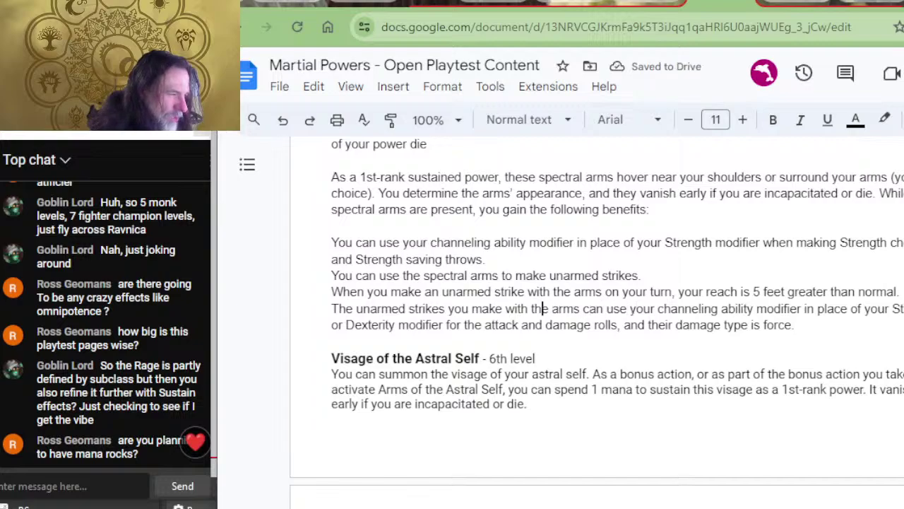
key("Right")
key("Right")
key("Right")
key("Right")
key("Right")
key("Right")
key("Right")
key("Right")
key("Right")
key("Right")
key("Right")
key("Right")
key("Right")
key("Right")
key("Right")
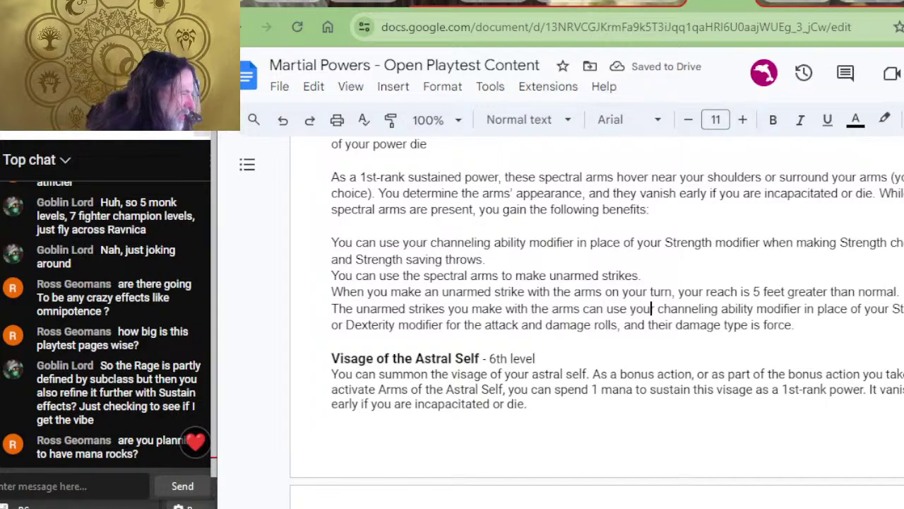
left_click(805, 309)
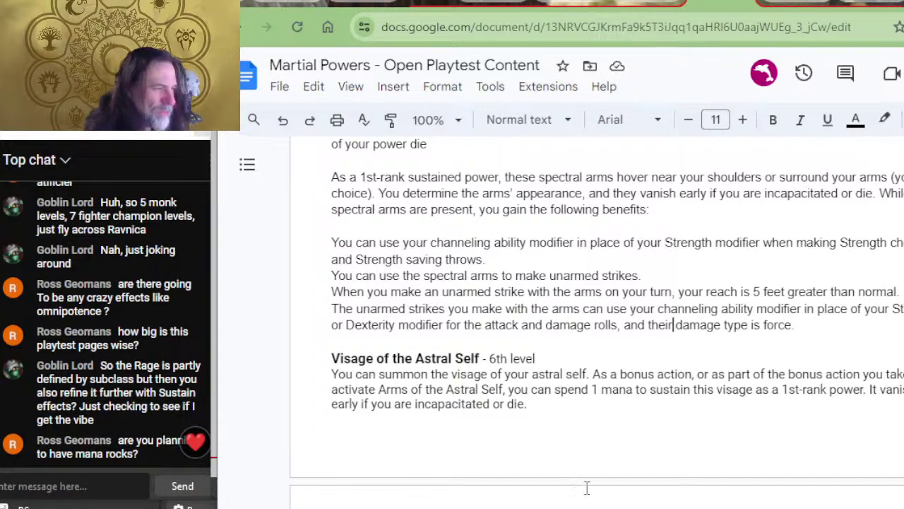
scroll(532, 340, "up", 1)
scroll(532, 340, "up", 2)
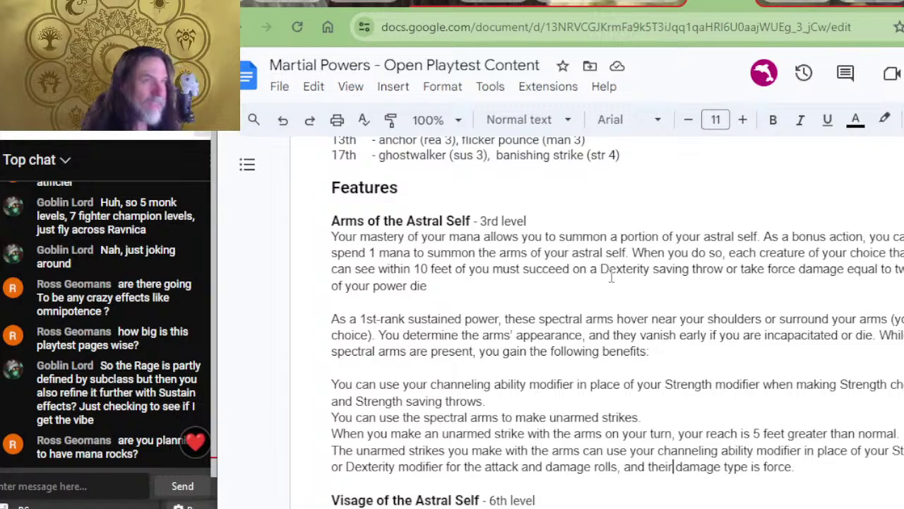
scroll(612, 275, "down", 2)
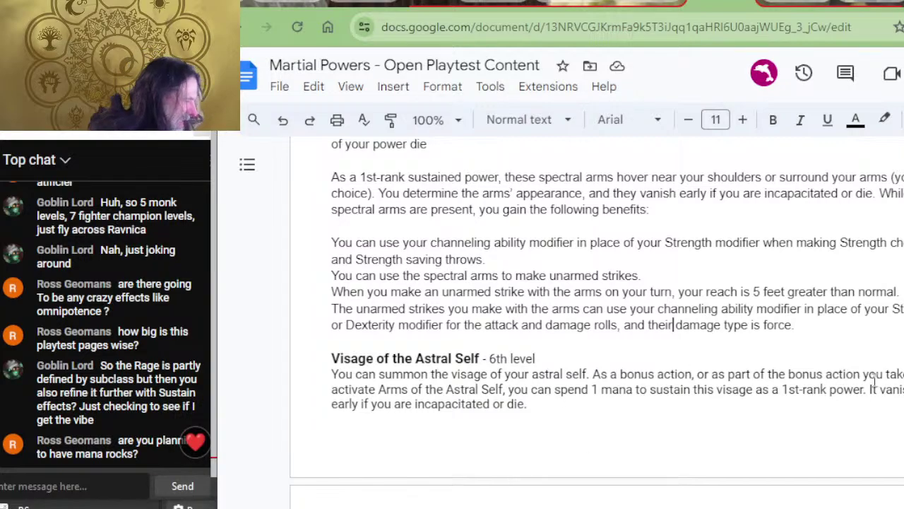
- Change the Visage cost from '1 mana' to 'an additional point of mana'
left_click(592, 390)
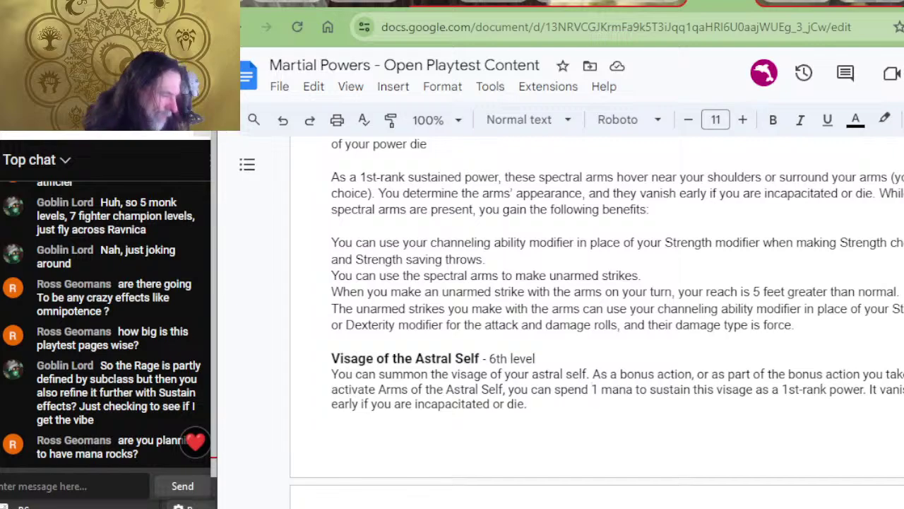
type("an additional")
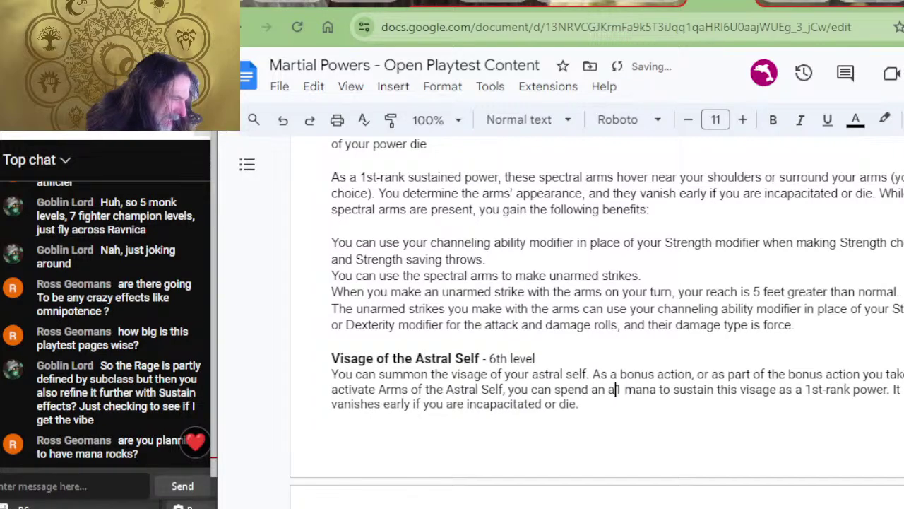
key("Delete")
key("Delete")
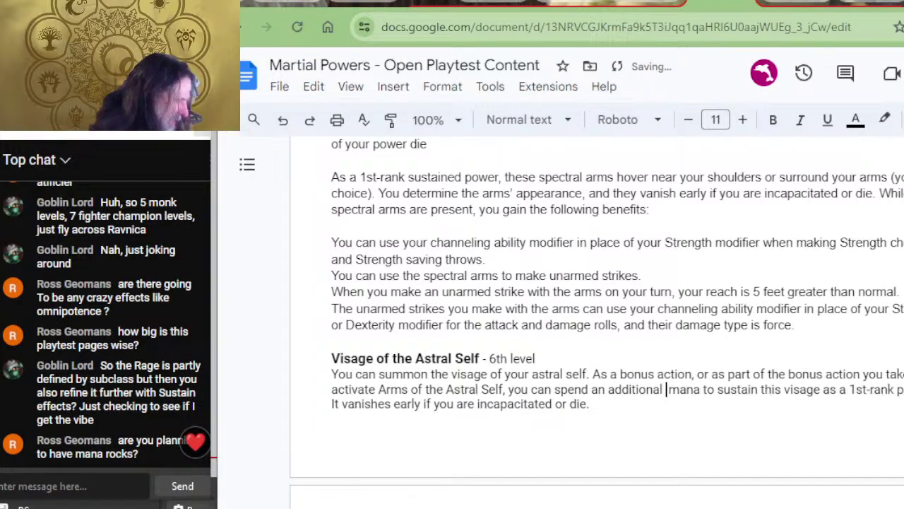
type("point of")
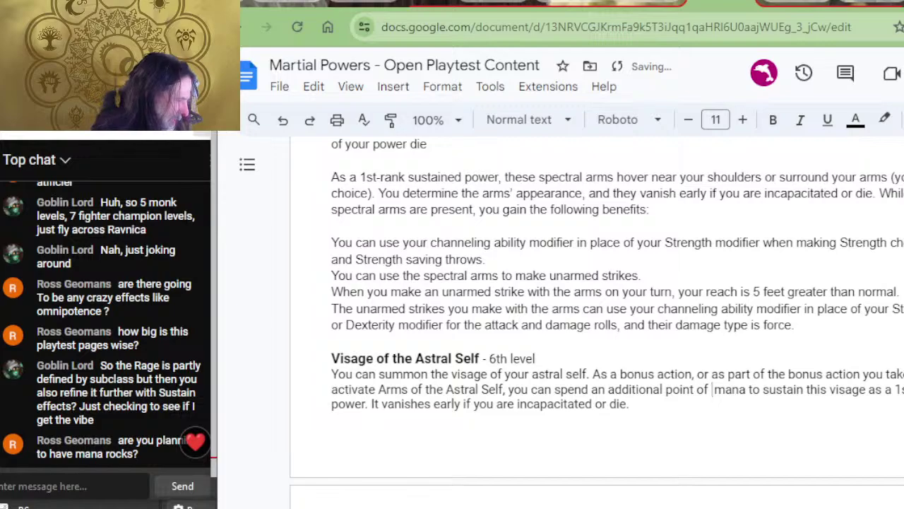
- Sustain the visage 'with the arms together as a combined 2nd-rank' power instead of 1st-rank
key("Right")
key("Right")
key("Right")
key("Right")
key("Right")
key("Right")
key("Right")
key("Right")
key("Right")
key("Right")
key("Right")
key("Right")
key("Right")
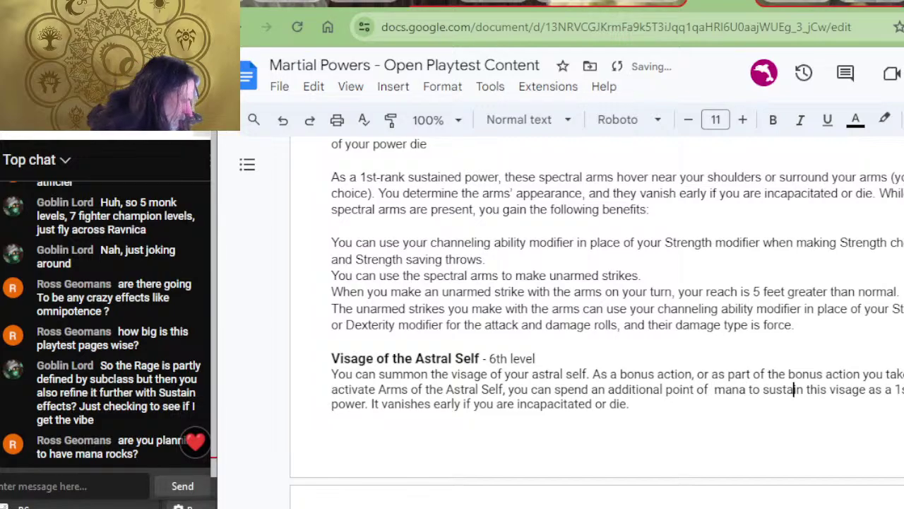
key("Left")
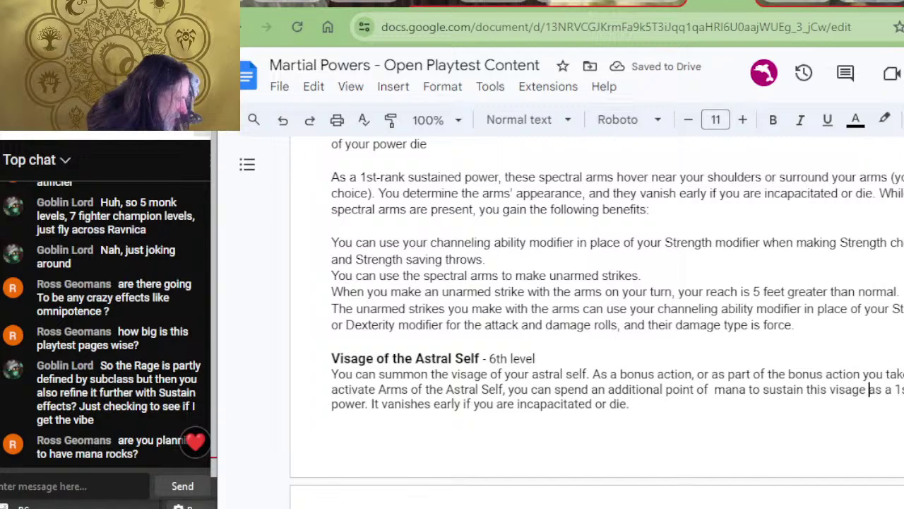
type("with the arms ")
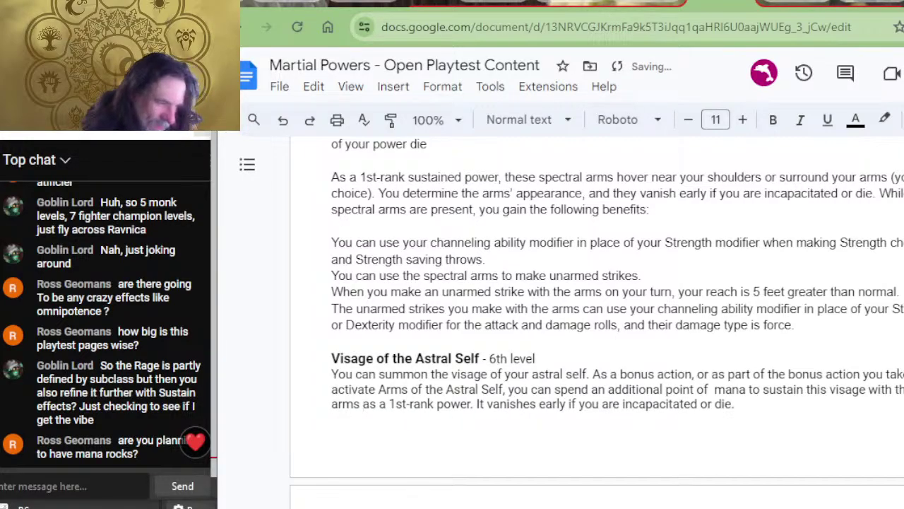
type("together ")
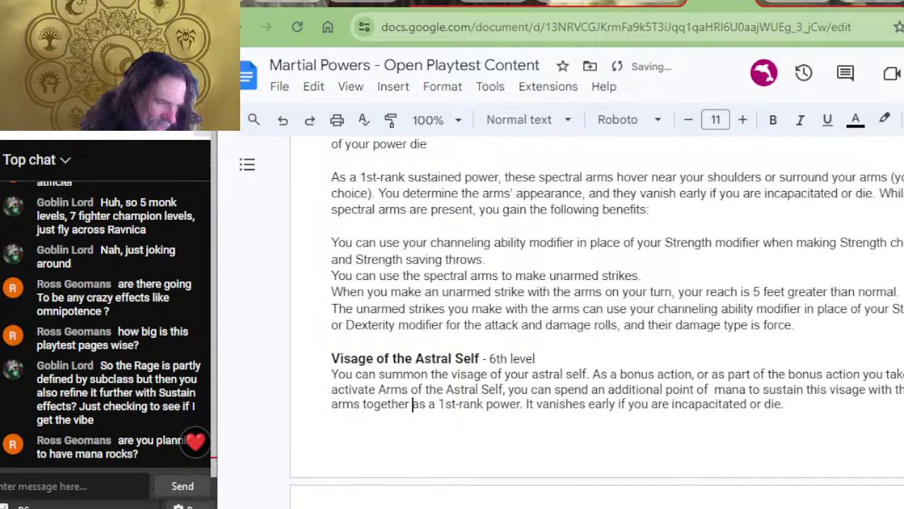
type("as ")
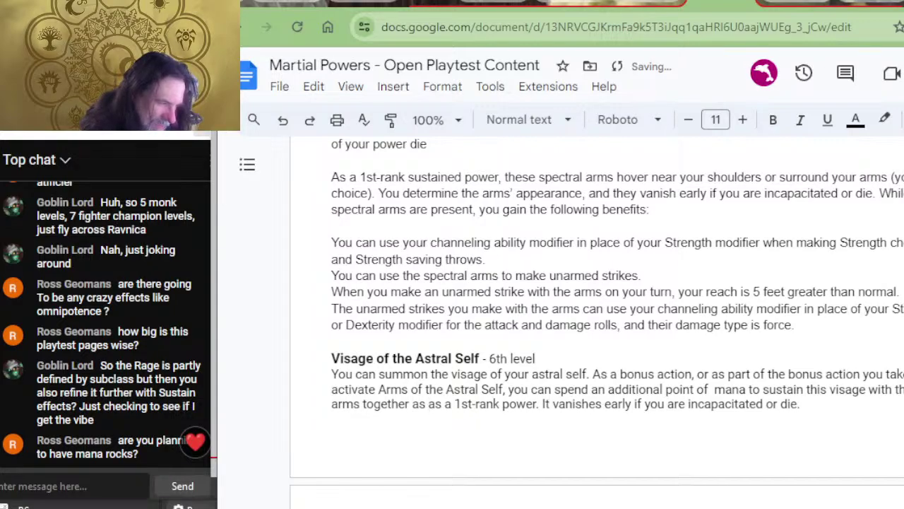
type("a combined")
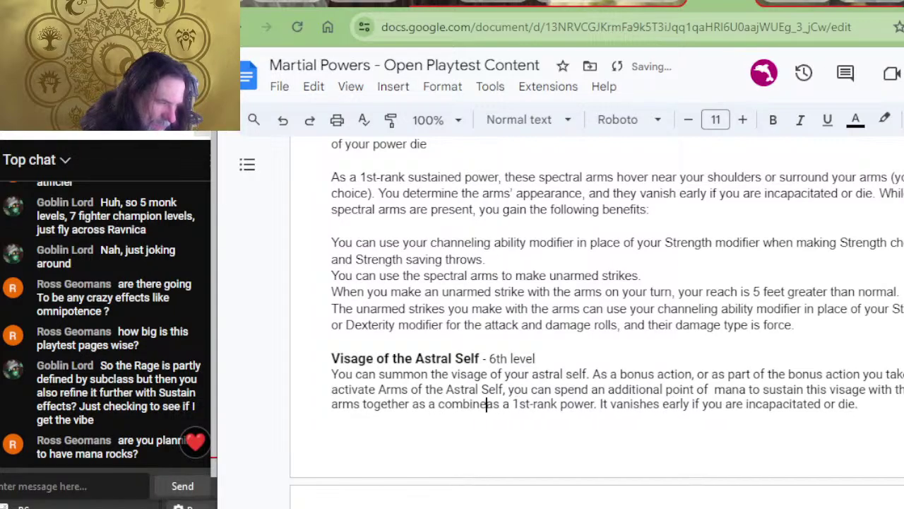
key("Delete")
key("Delete")
key("Delete")
key("Delete")
key("Delete")
key("Delete")
key("Delete")
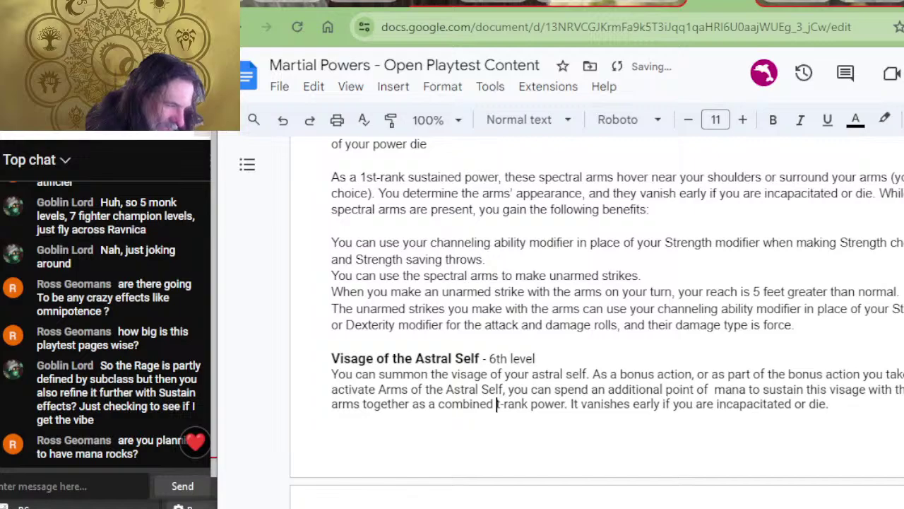
type("2n")
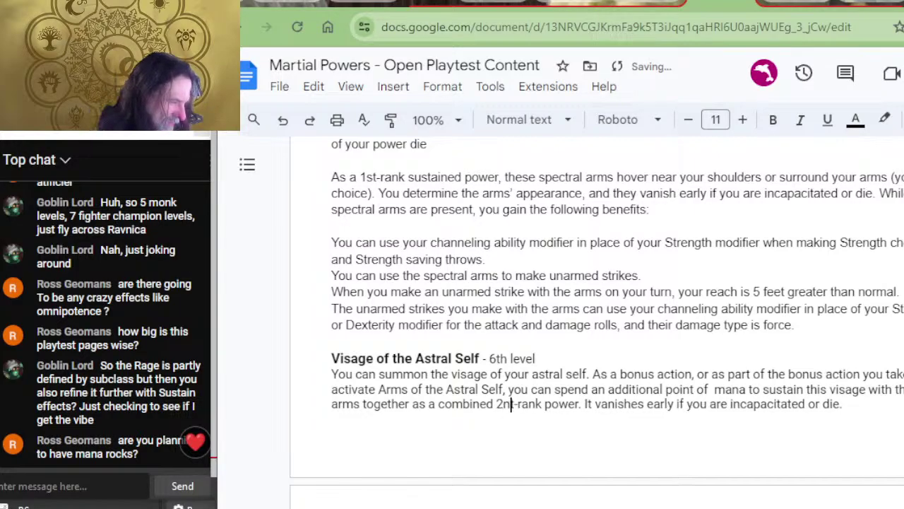
type("d")
key("Right")
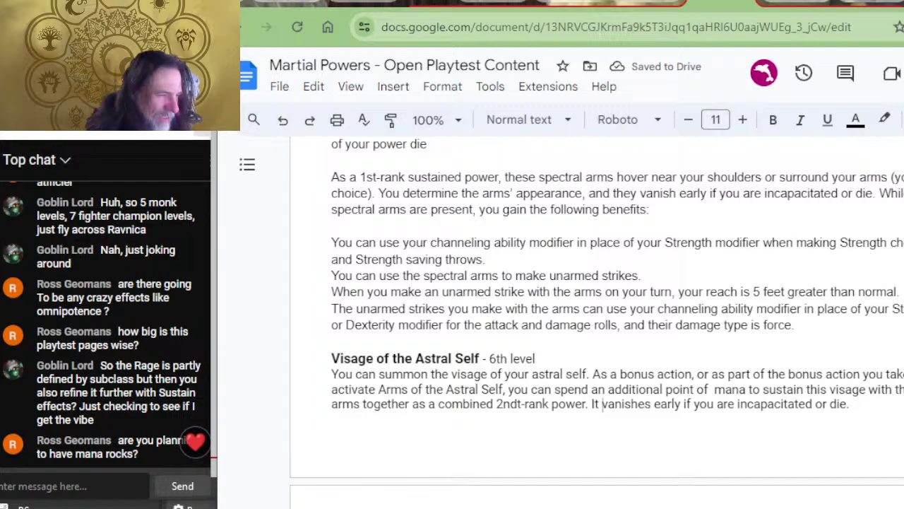
scroll(478, 339, "down", 3)
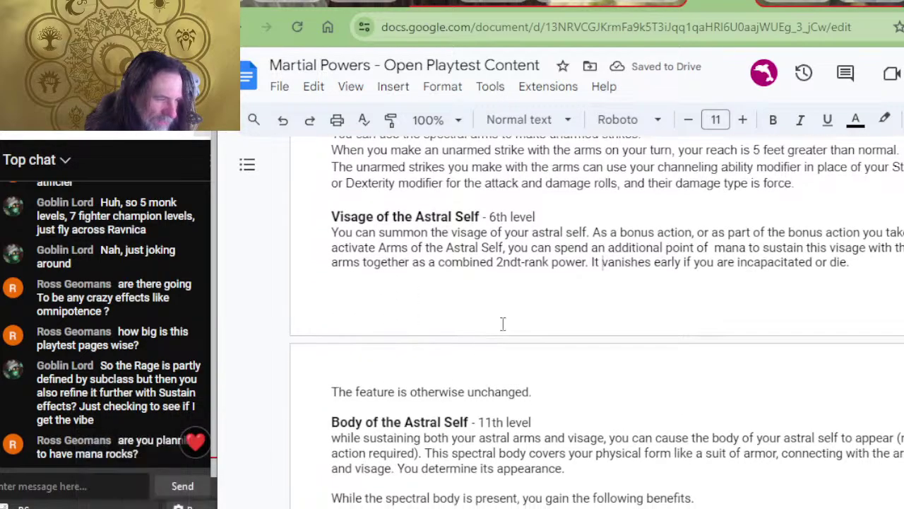
key("alt+Tab")
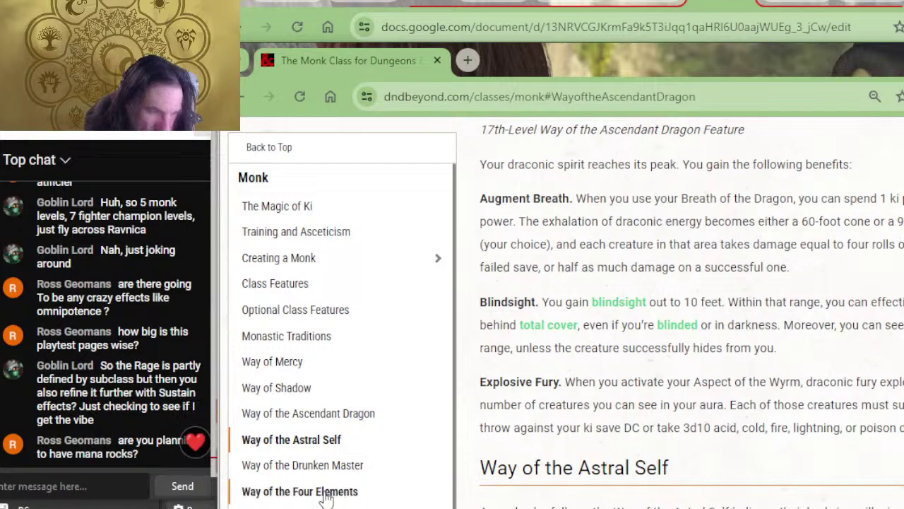
- Read the official Visage of the Astral Self rules on D&D Beyond, then return to the playtest doc
scroll(704, 370, "down", 6)
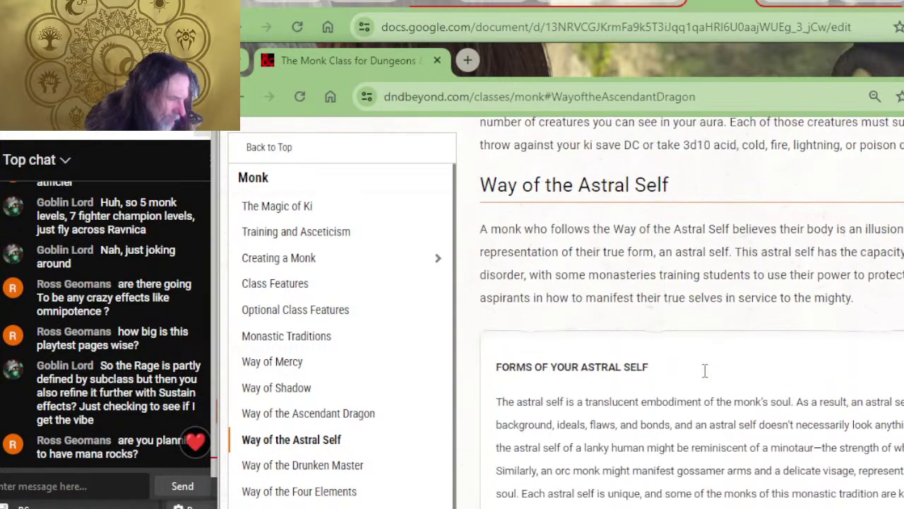
scroll(704, 369, "down", 8)
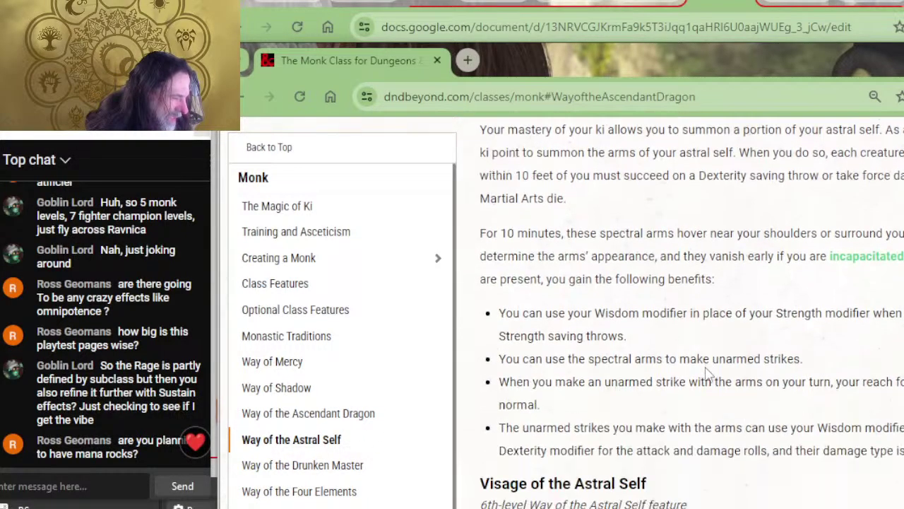
scroll(668, 359, "down", 2)
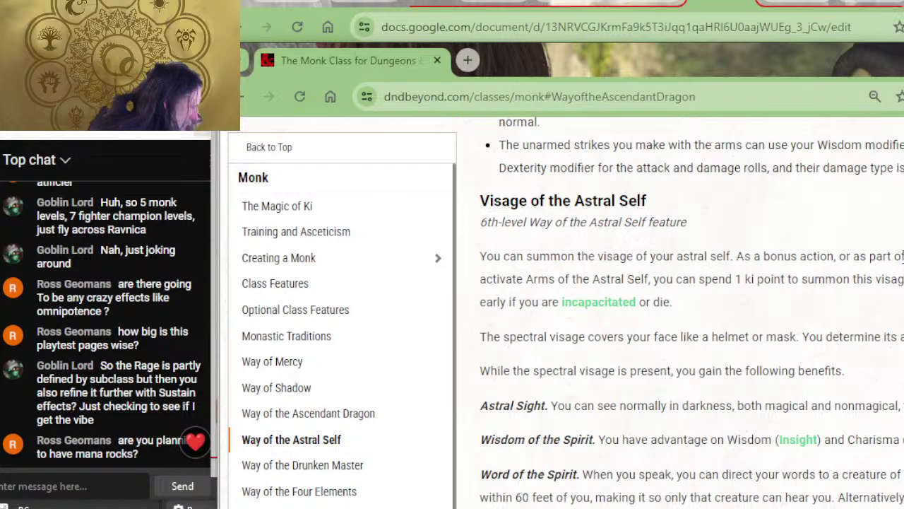
scroll(826, 342, "down", 1)
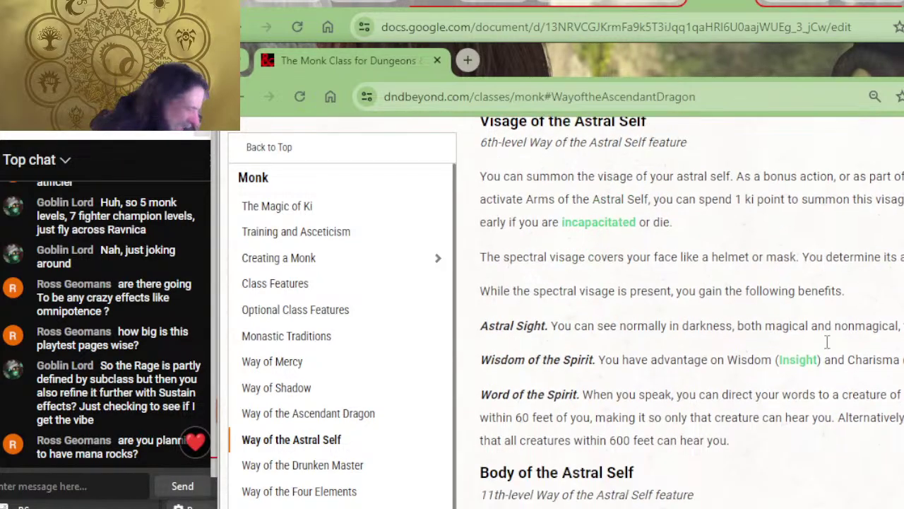
scroll(827, 342, "down", 1)
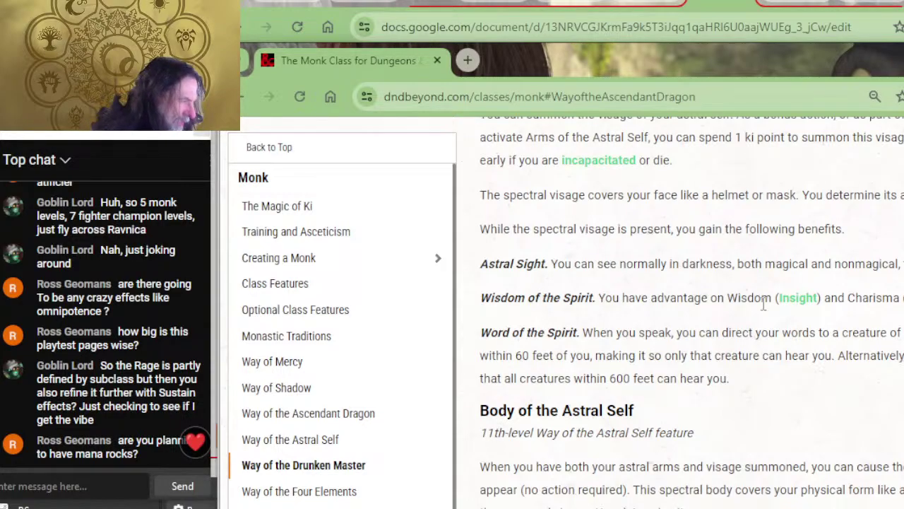
mouse_move(879, 313)
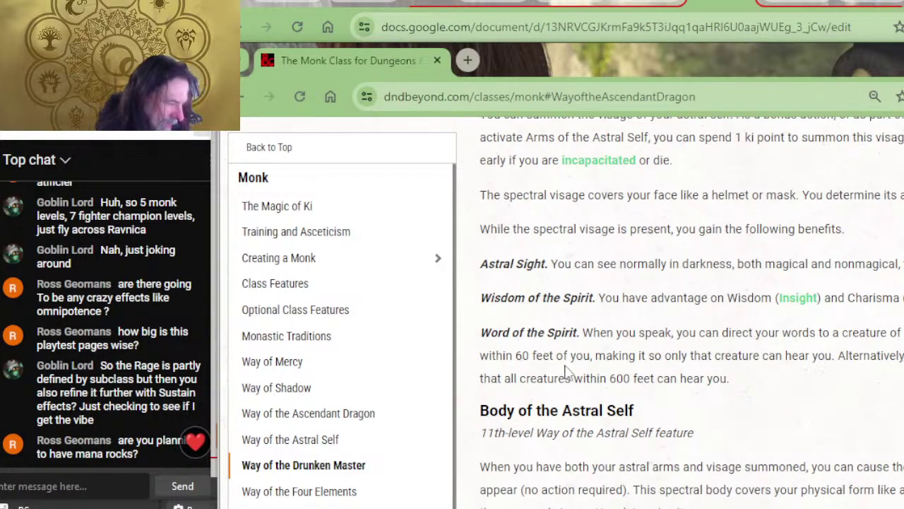
scroll(604, 334, "down", 2)
key("alt+Tab")
scroll(544, 427, "down", 2)
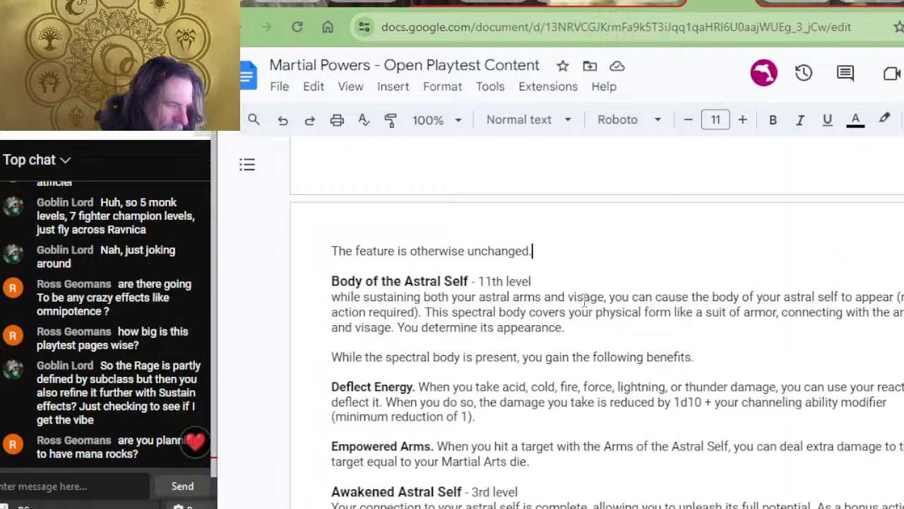
- Replace 'd10' with 'power die' in Deflect Energy and the Martial Arts die with '1 power die' in Empowered Arms
scroll(585, 301, "down", 2)
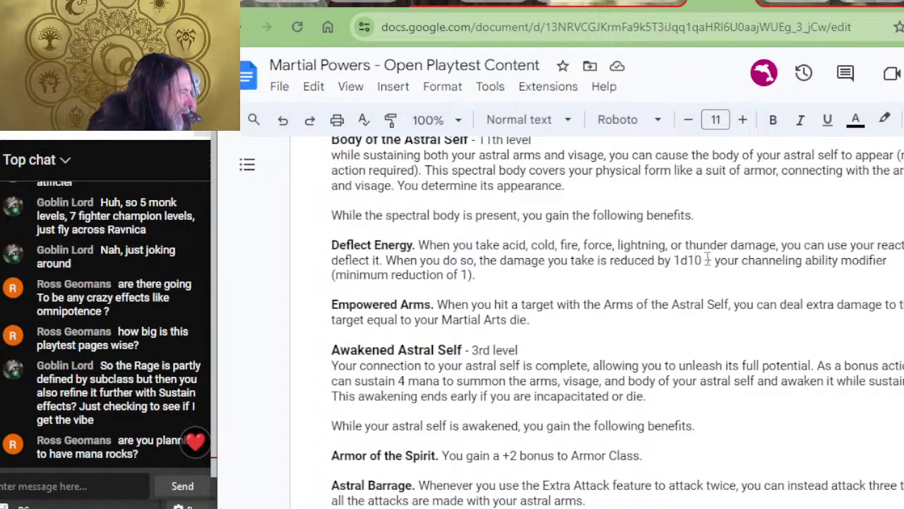
left_click_drag(704, 261, 681, 261)
key("BackSpace")
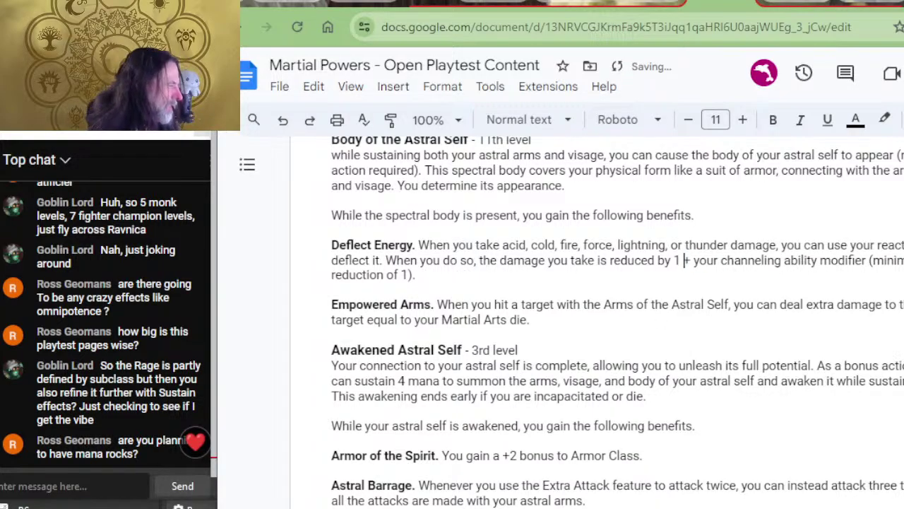
type("power die")
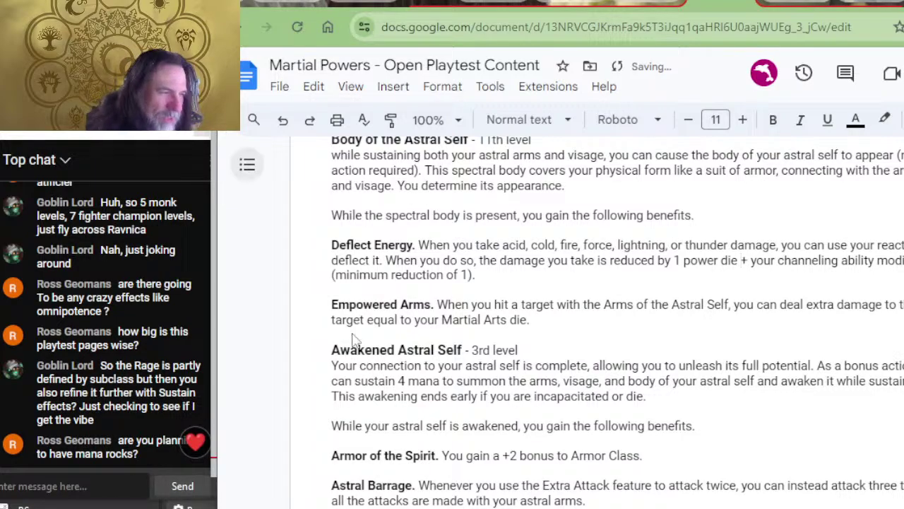
left_click_drag(474, 274, 331, 274)
key("BackSpace")
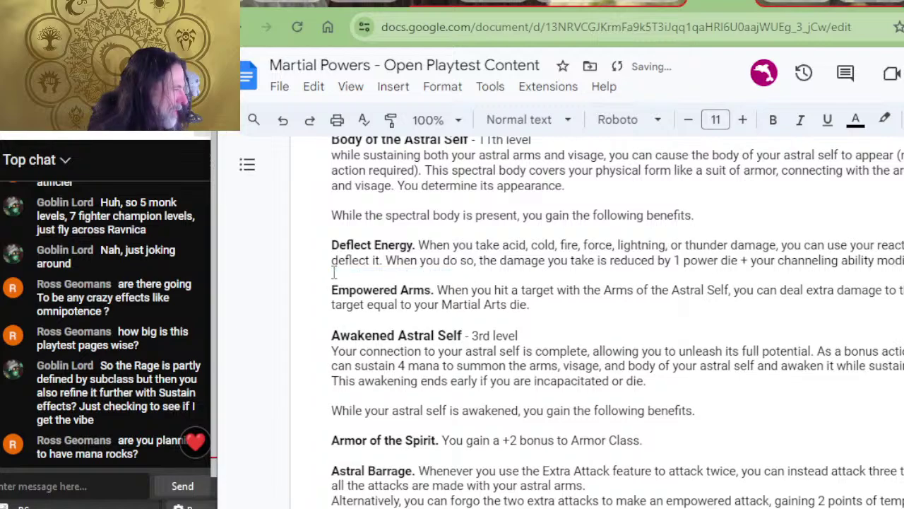
key("ctrl+z")
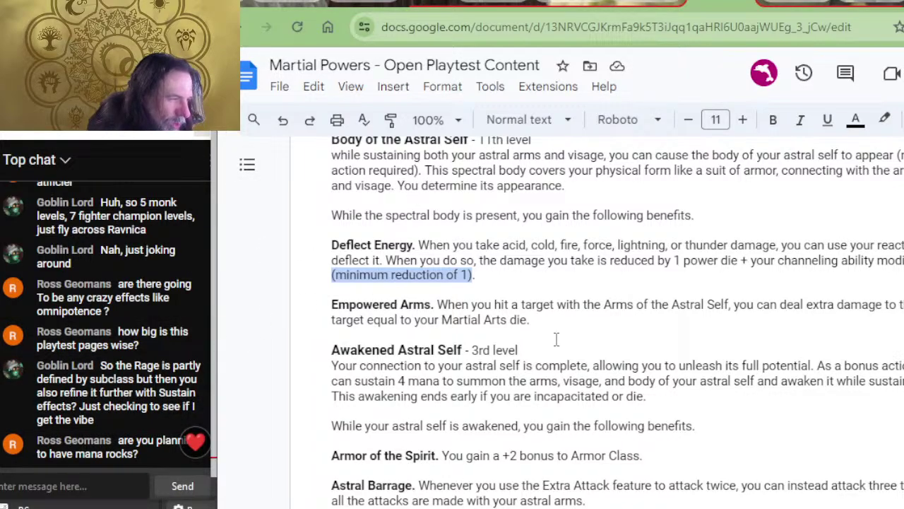
left_click_drag(529, 320, 415, 320)
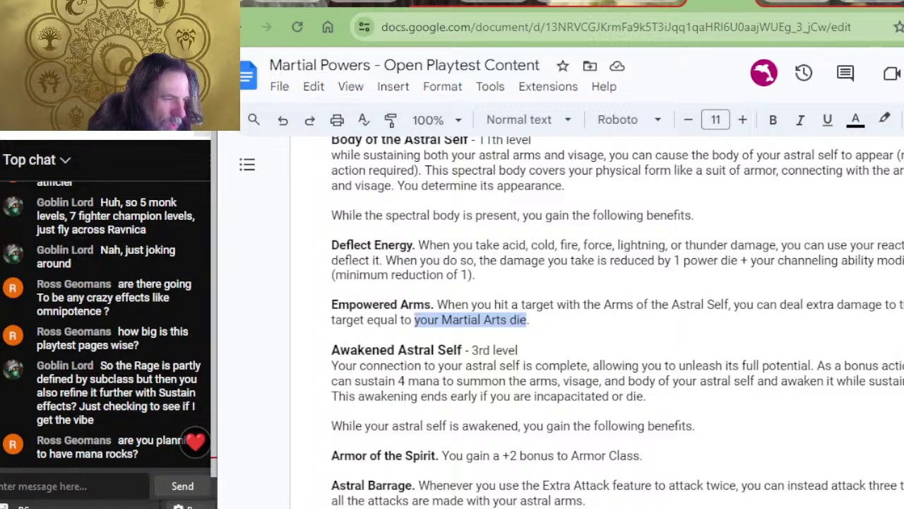
type("1 power die")
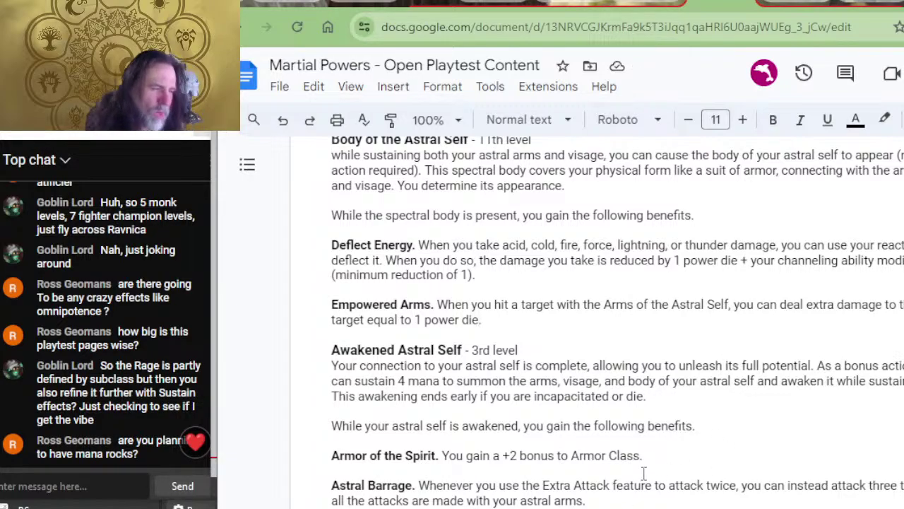
- After checking D&D Beyond, change the Awakened Astral Self heading level from '3rd' to '17th'
key("alt+Tab")
scroll(756, 470, "down", 2)
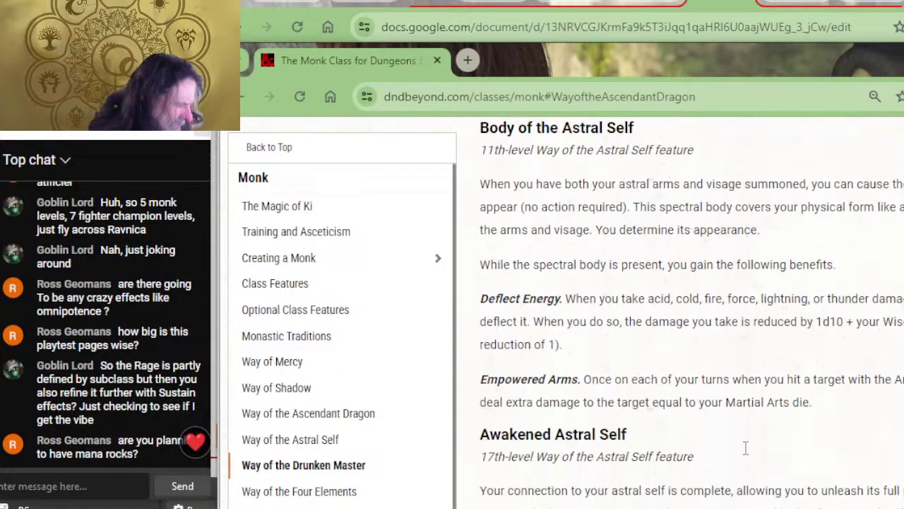
key("alt+Tab")
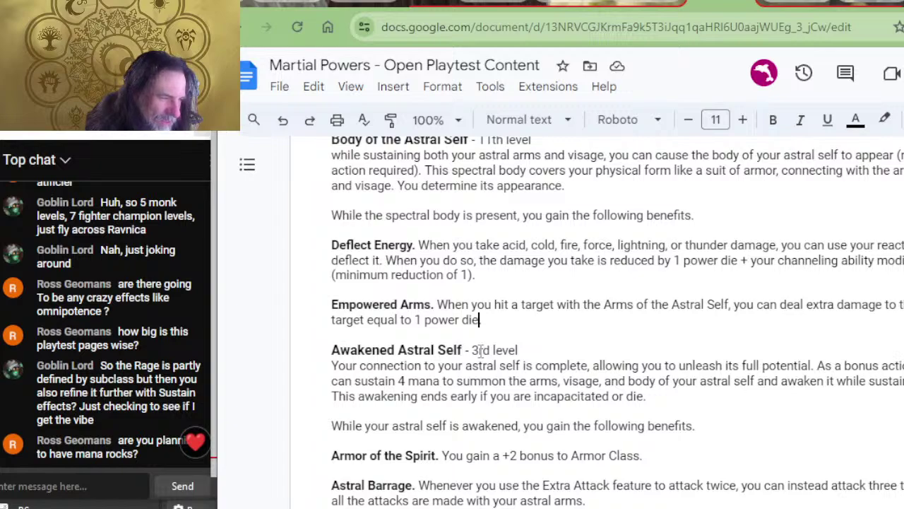
left_click_drag(490, 349, 471, 350)
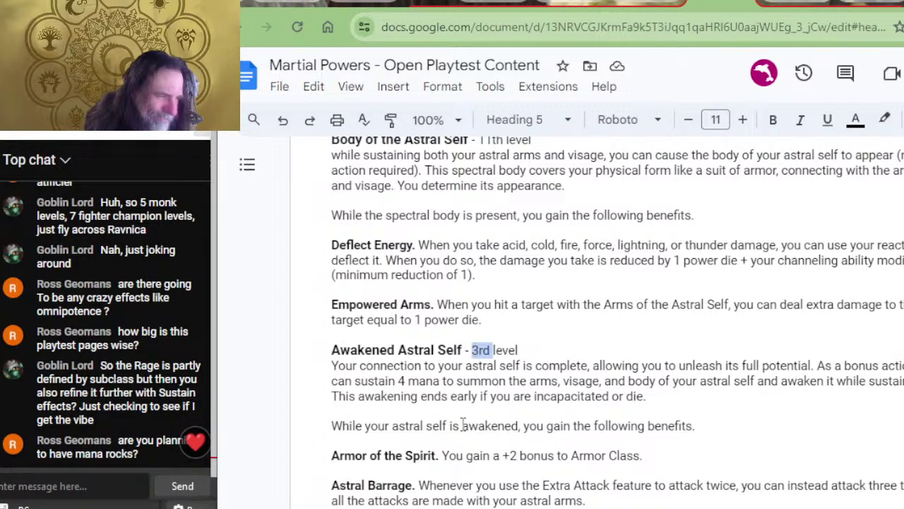
key("BackSpace")
type("17th")
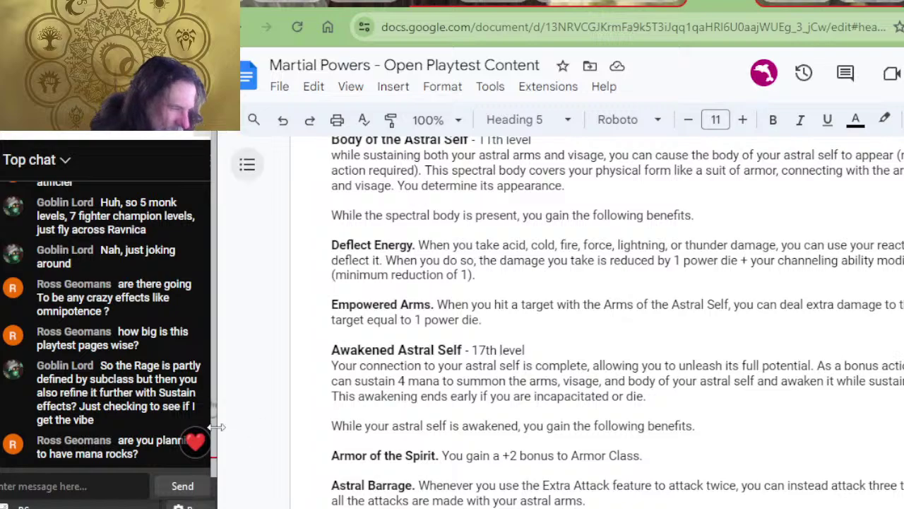
scroll(529, 347, "down", 2)
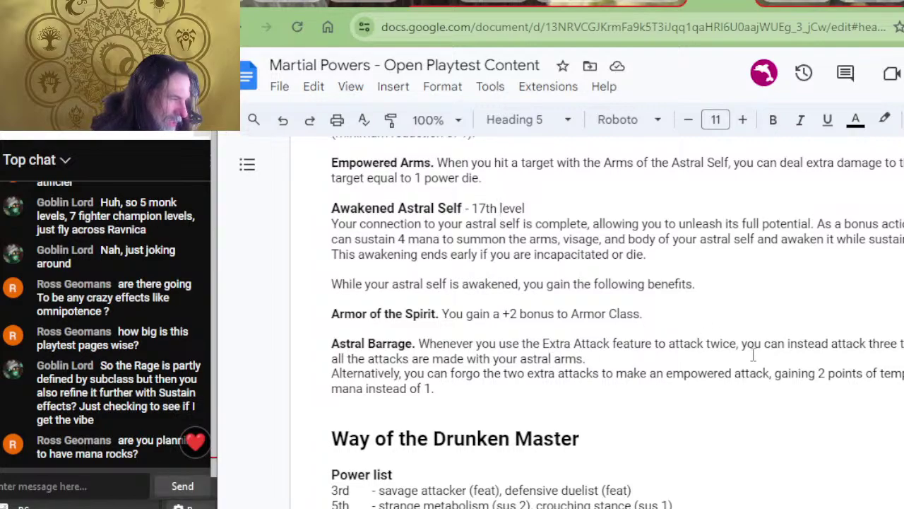
- Show the official Awakened Astral Self and Astral Barrage rules on the D&D Beyond Monk page
key("alt+Tab")
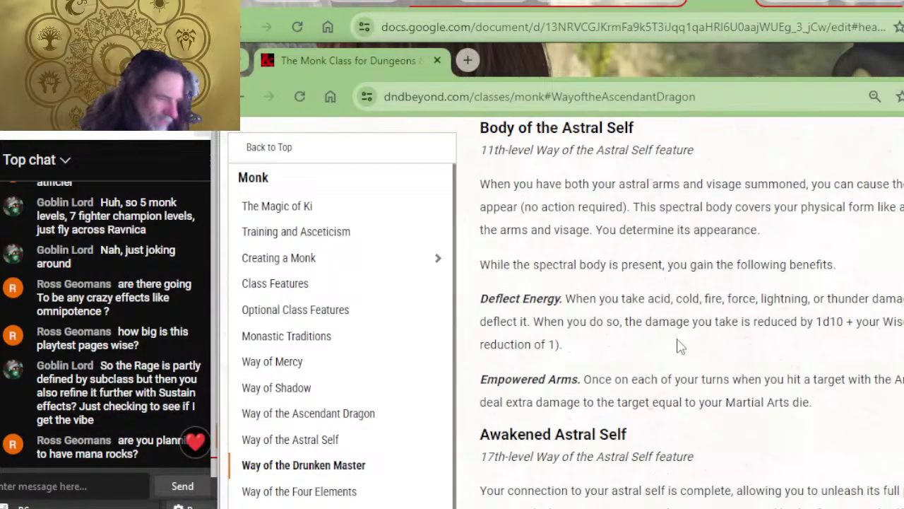
scroll(681, 347, "down", 3)
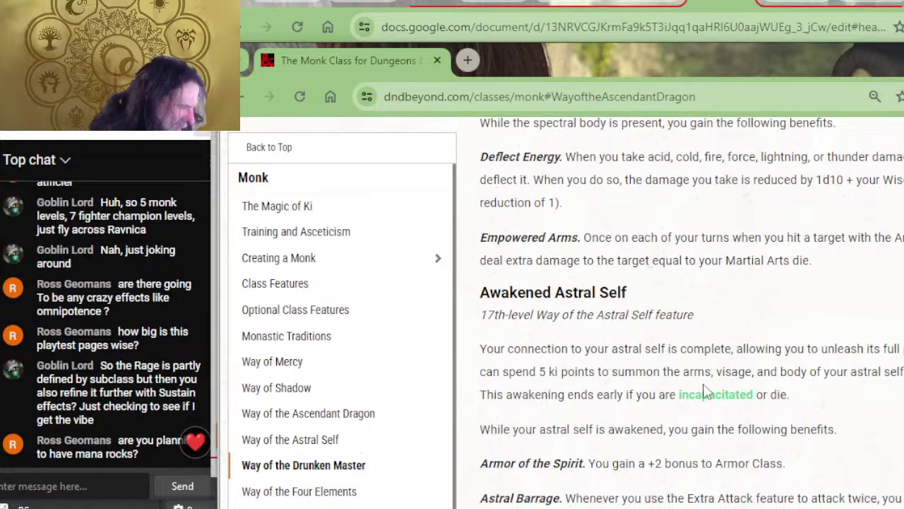
scroll(718, 390, "down", 2)
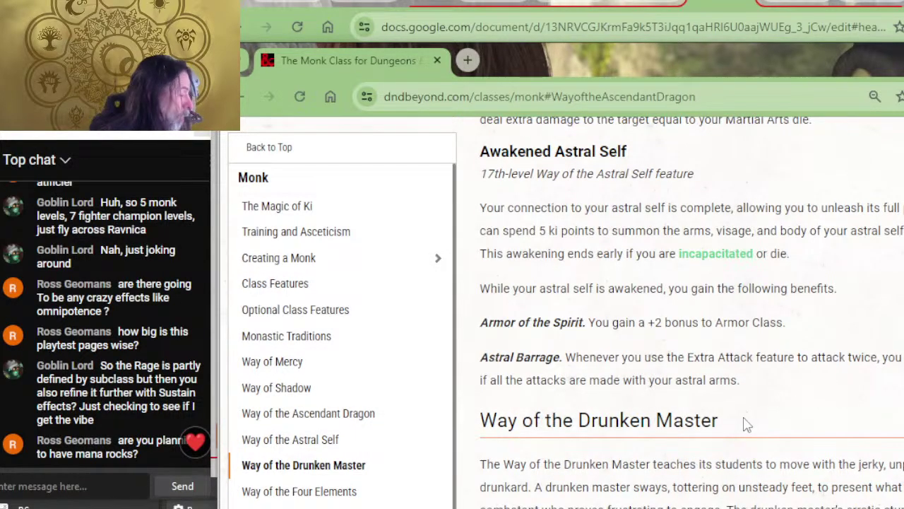
- Rewrite Astral Barrage so the attack action lets you gain 3 attacks, replacing the old Extra Attack sentence
key("alt+Tab")
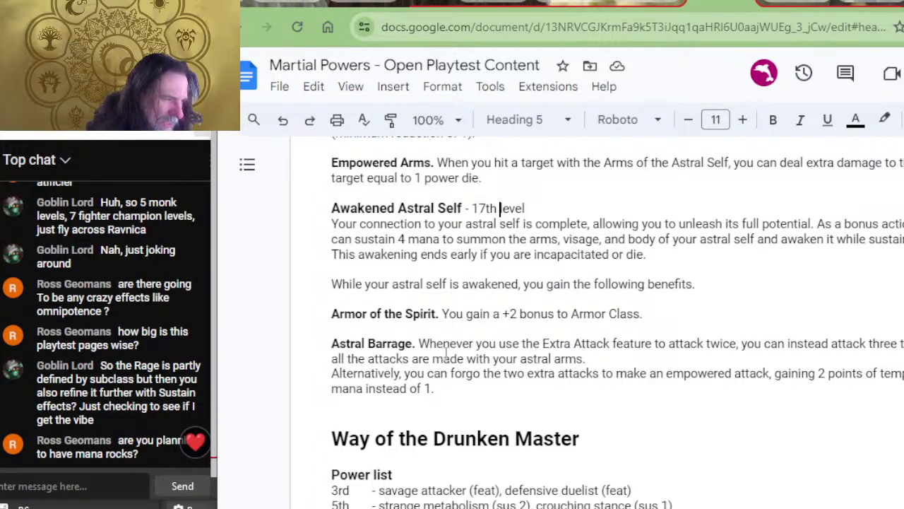
left_click(542, 343)
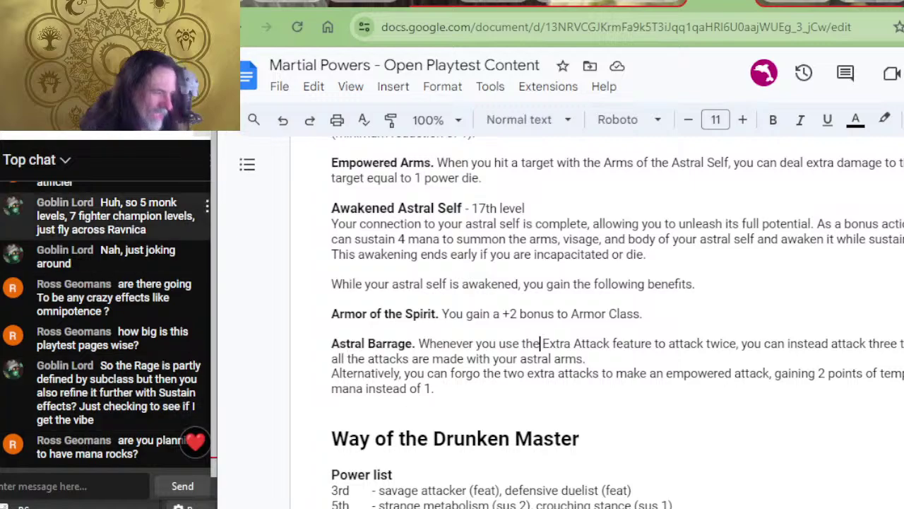
type("attack action")
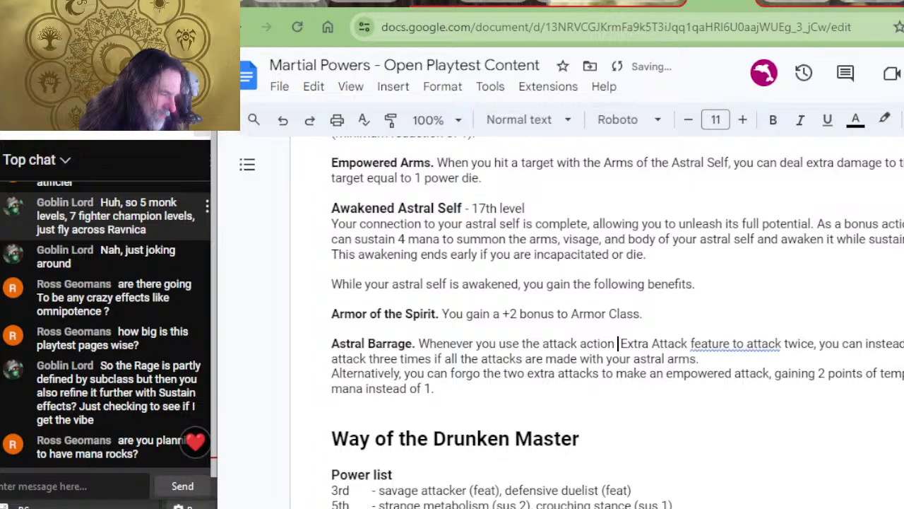
type("using your as")
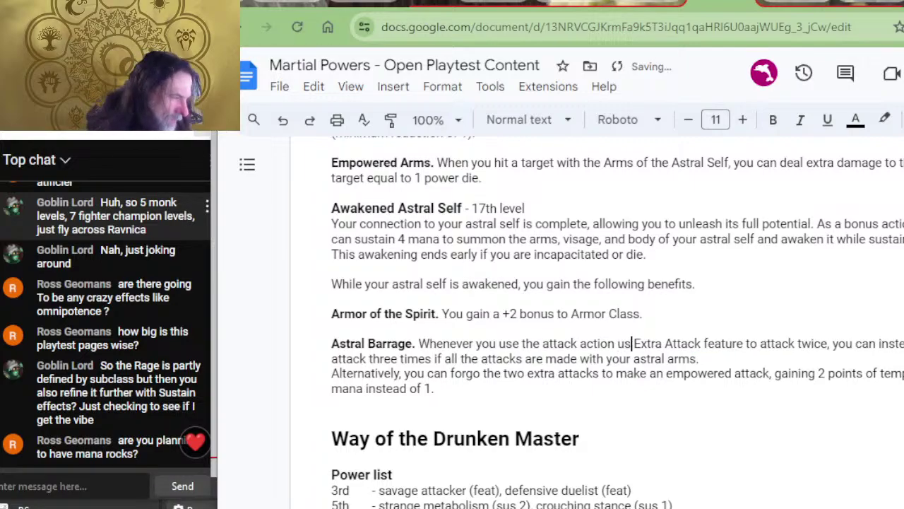
type("tral ")
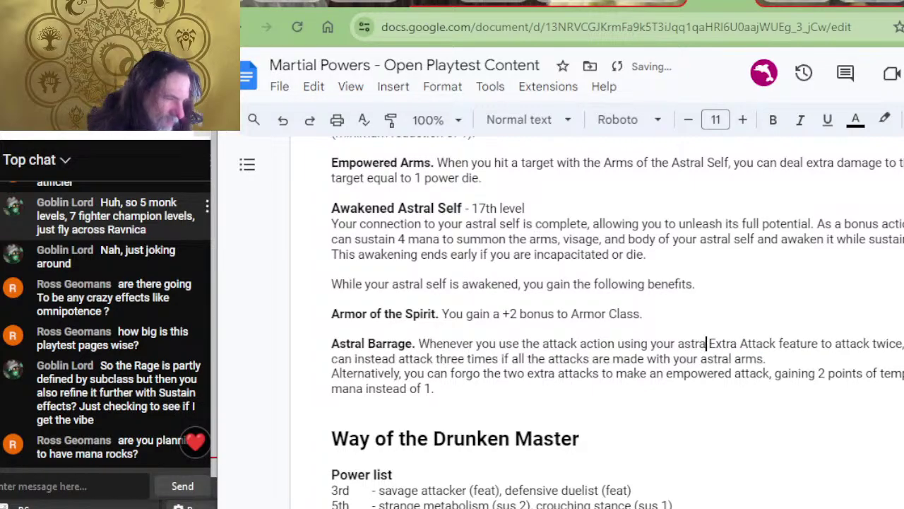
type("arms")
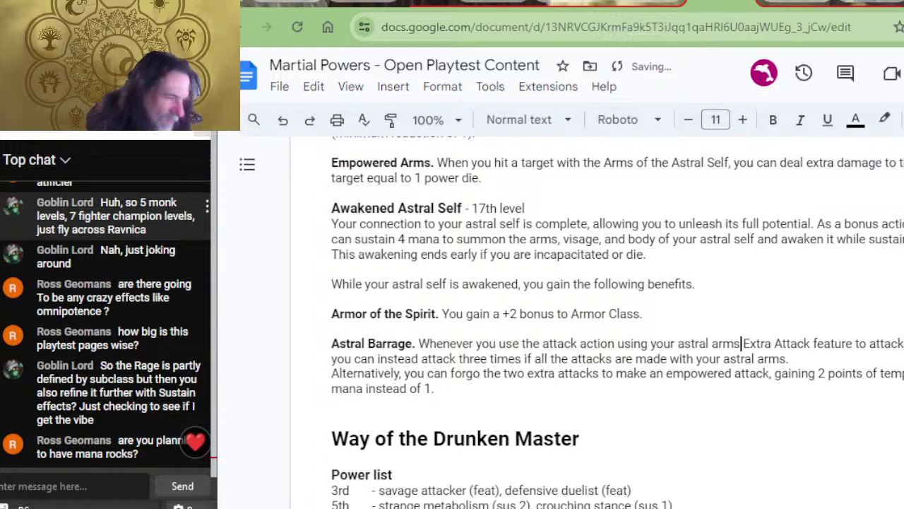
type(" you attack 3")
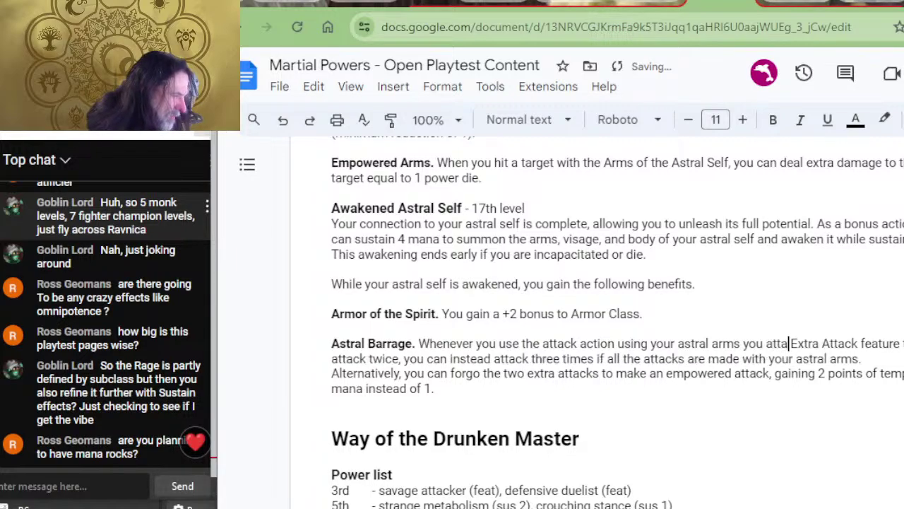
type(" times instea")
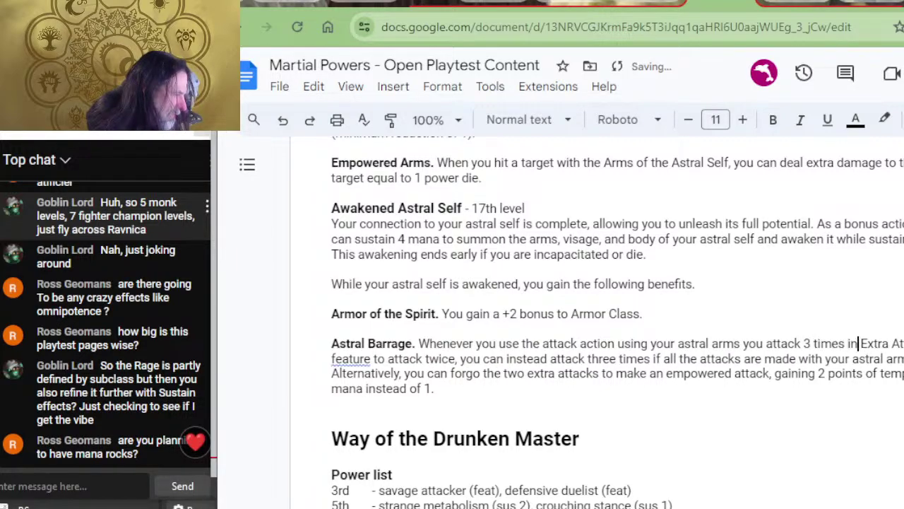
type("d of")
key("BackSpace")
key("BackSpace")
key("BackSpace")
key("BackSpace")
key("BackSpace")
key("BackSpace")
key("BackSpace")
key("BackSpace")
key("BackSpace")
key("BackSpace")
key("BackSpace")
key("BackSpace")
key("BackSpace")
key("BackSpace")
key("BackSpace")
key("BackSpace")
key("BackSpace")
key("BackSpace")
key("BackSpace")
key("BackSpace")
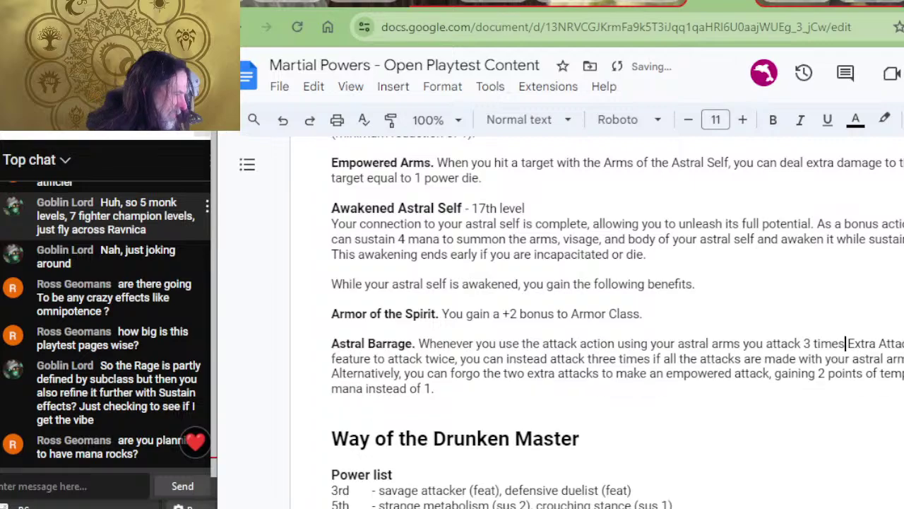
type("gai")
type("n 3 attacks in")
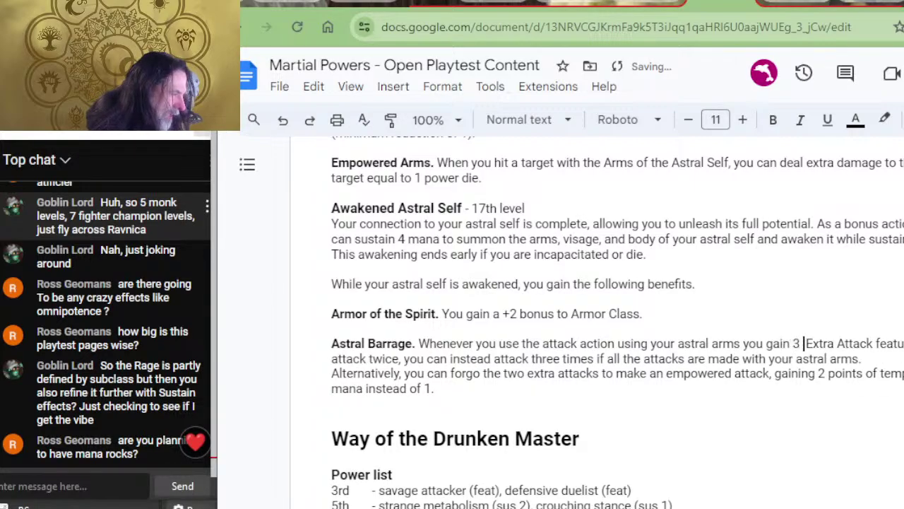
type("stead of")
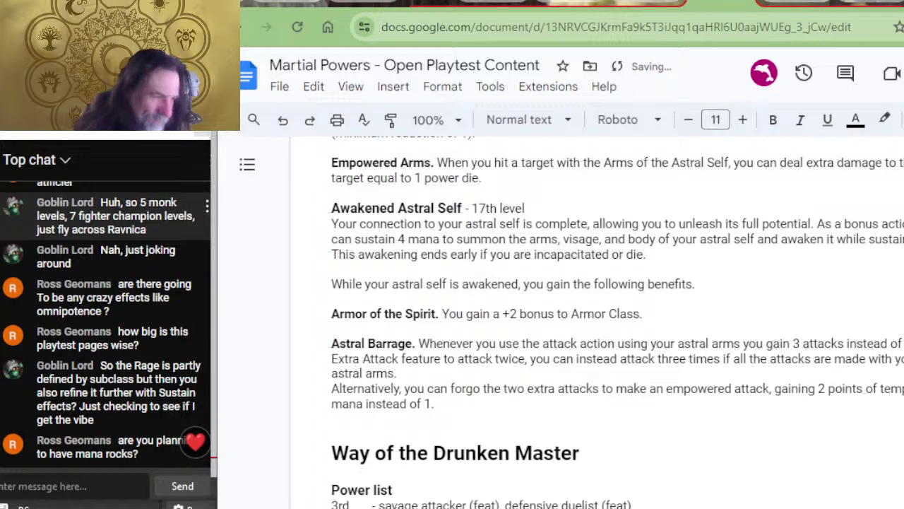
key("shift+Down")
key("shift+End")
key("BackSpace")
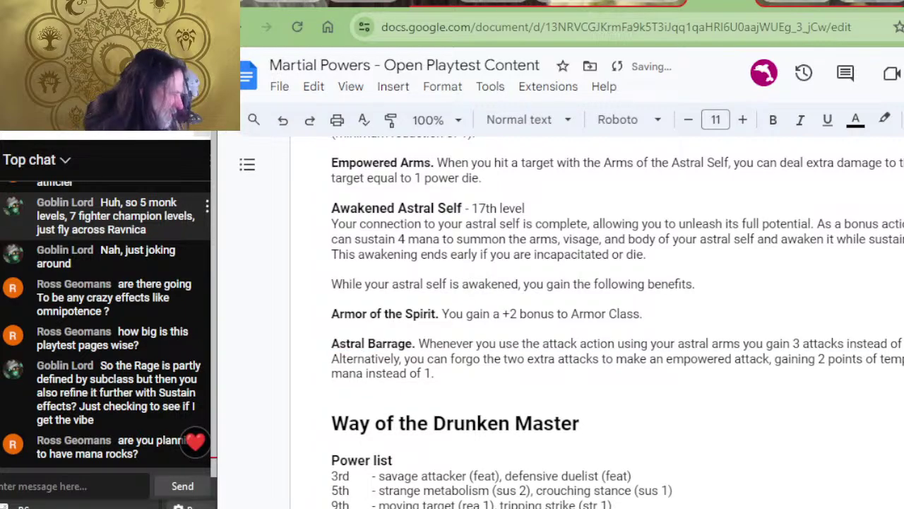
- Add the sentence: these attacks can be used with the empowered maneuvers and empowered attack features
key("Return")
type("Thes")
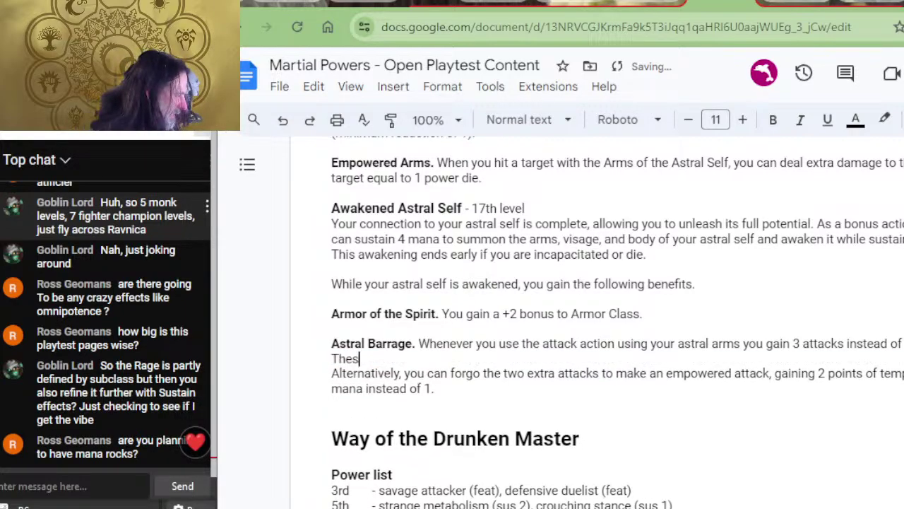
type(" attacks can be ")
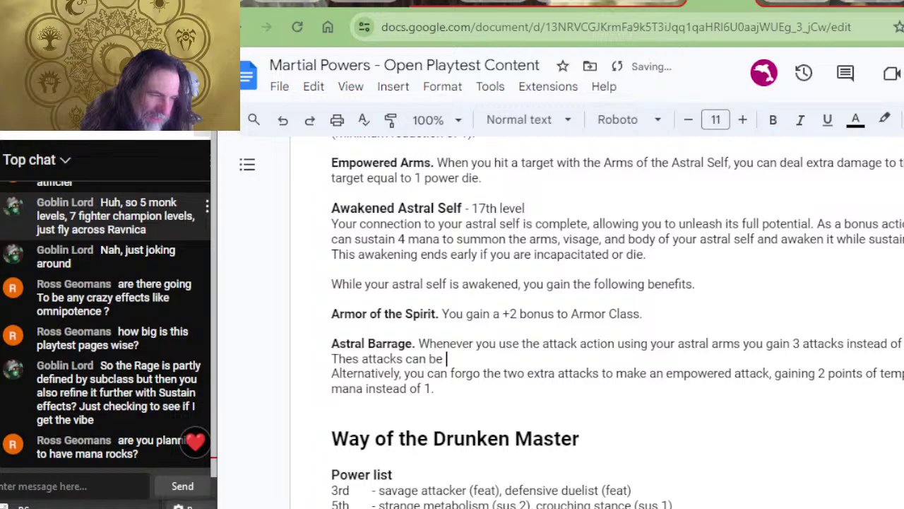
type("used with emo")
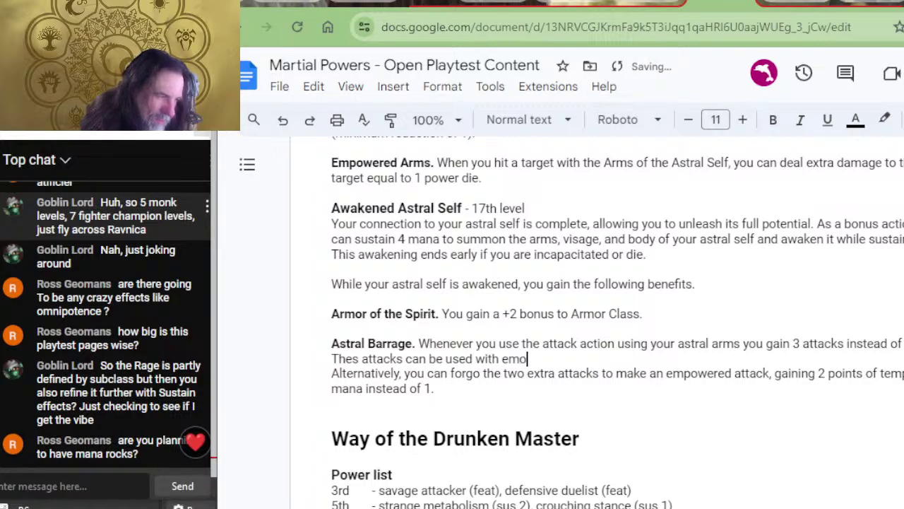
key("BackSpace")
type("powered man")
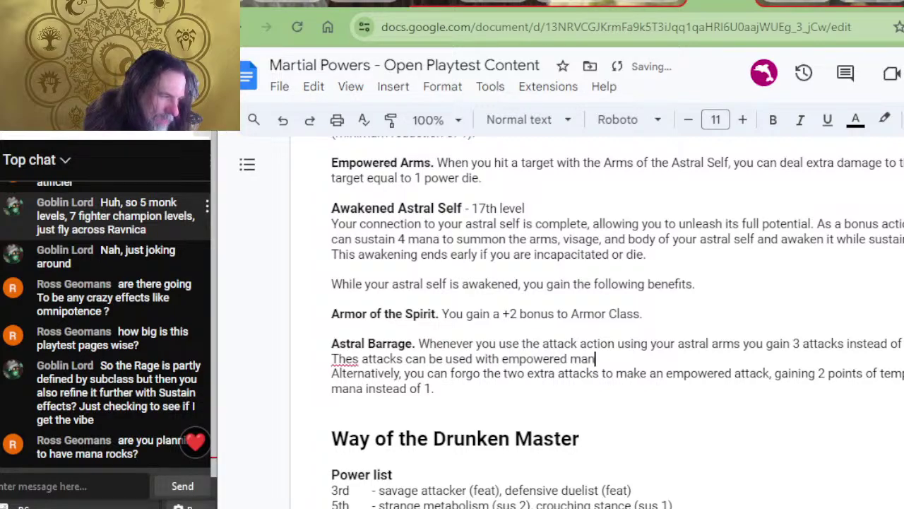
type("euvers")
key("BackSpace")
key("BackSpace")
key("BackSpace")
key("BackSpace")
key("BackSpace")
key("BackSpace")
key("BackSpace")
key("BackSpace")
key("BackSpace")
key("BackSpace")
key("BackSpace")
key("BackSpace")
key("BackSpace")
key("BackSpace")
key("BackSpace")
key("BackSpace")
key("BackSpace")
key("BackSpace")
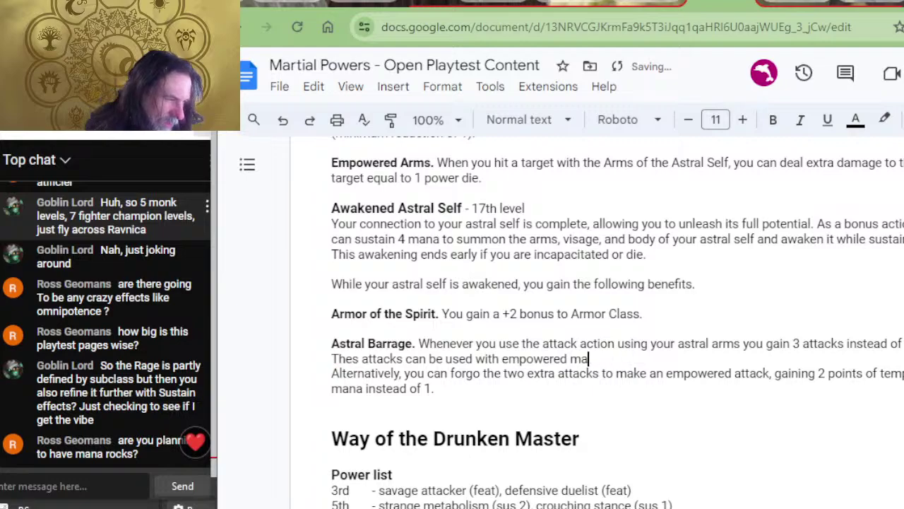
type("the empo")
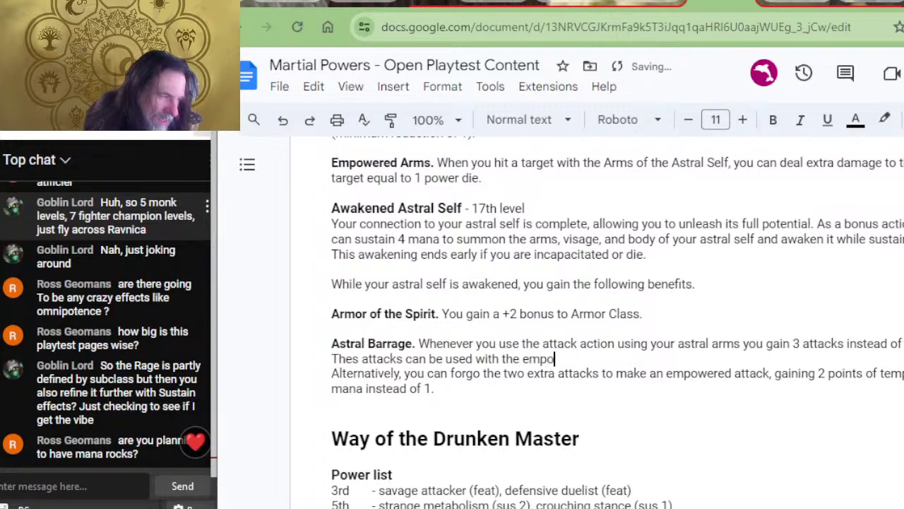
type("wered ")
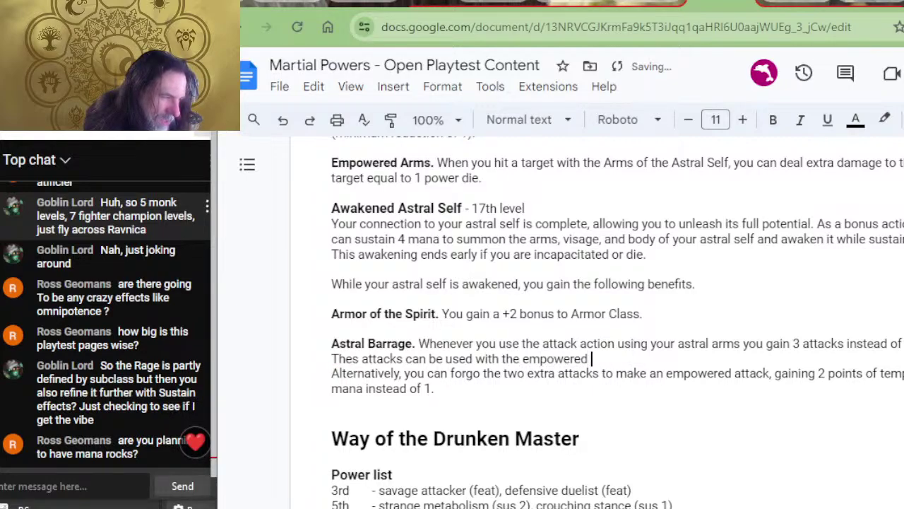
type("maneuversn")
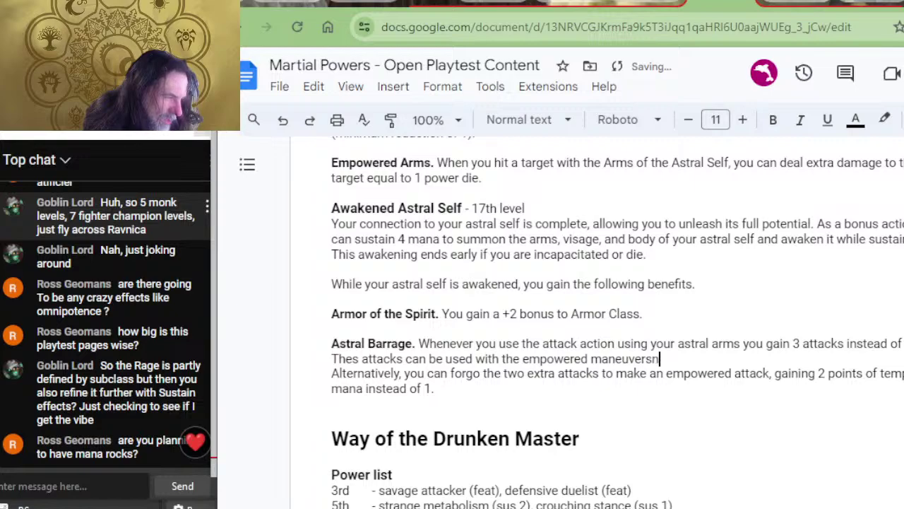
key("BackSpace")
type("and empowerd")
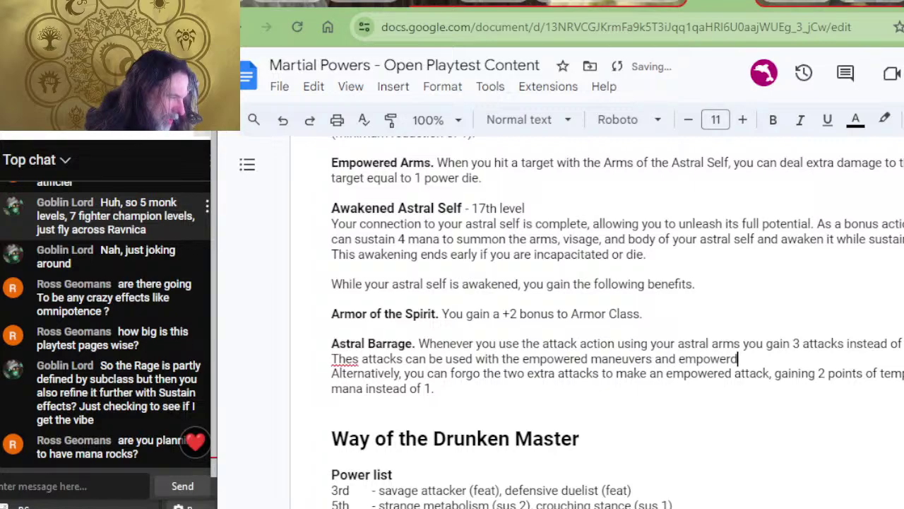
key("BackSpace")
type("ed attack f")
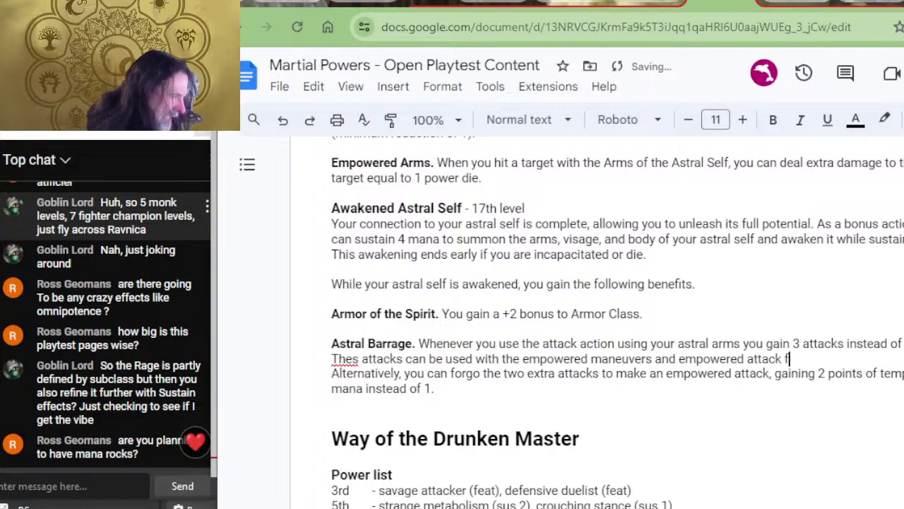
type("eats")
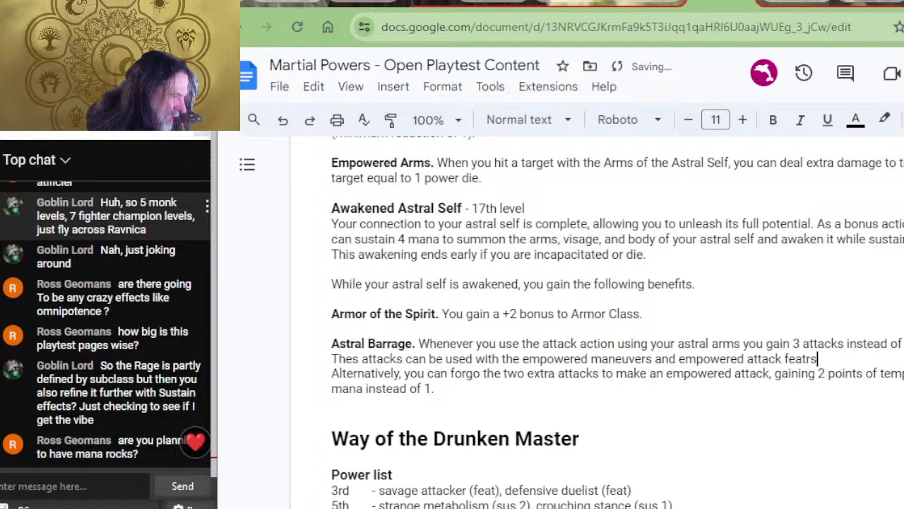
key("BackSpace")
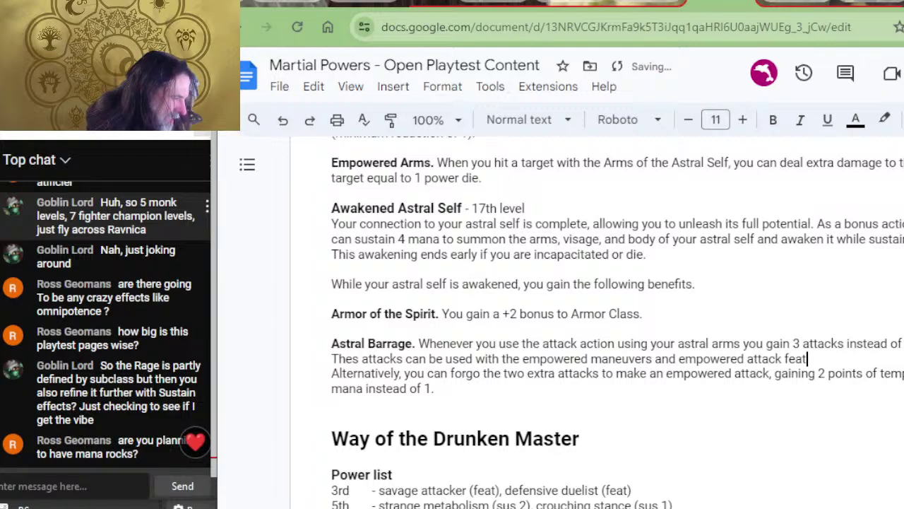
type("ures.")
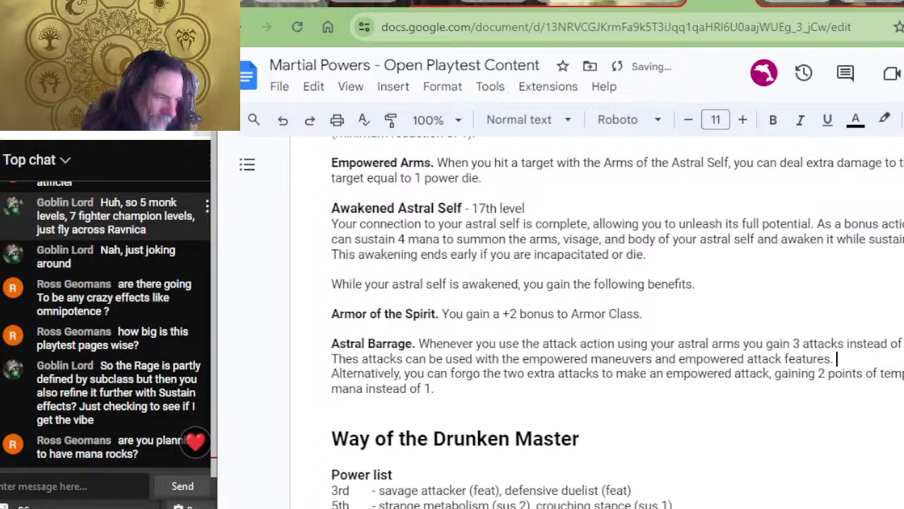
- Delete the 'Alternatively' temporary-mana paragraph below Astral Barrage
key("Return")
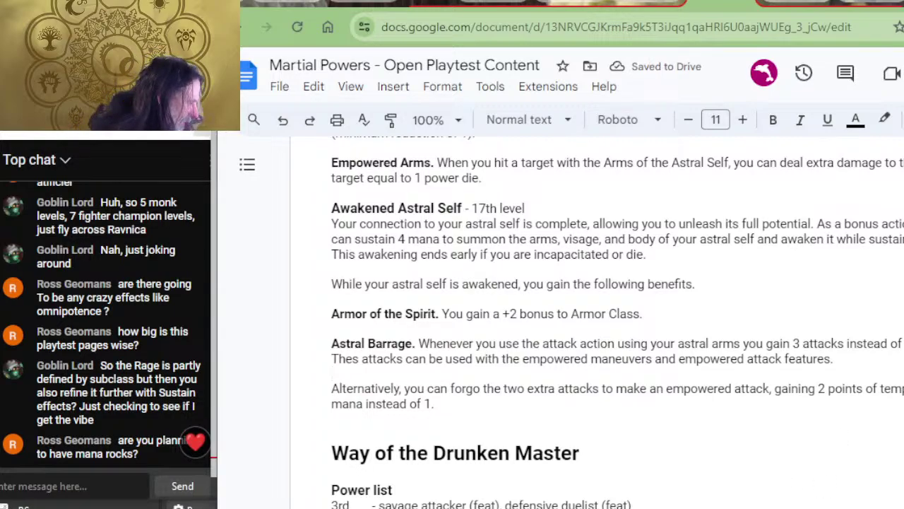
left_click_drag(470, 405, 453, 372)
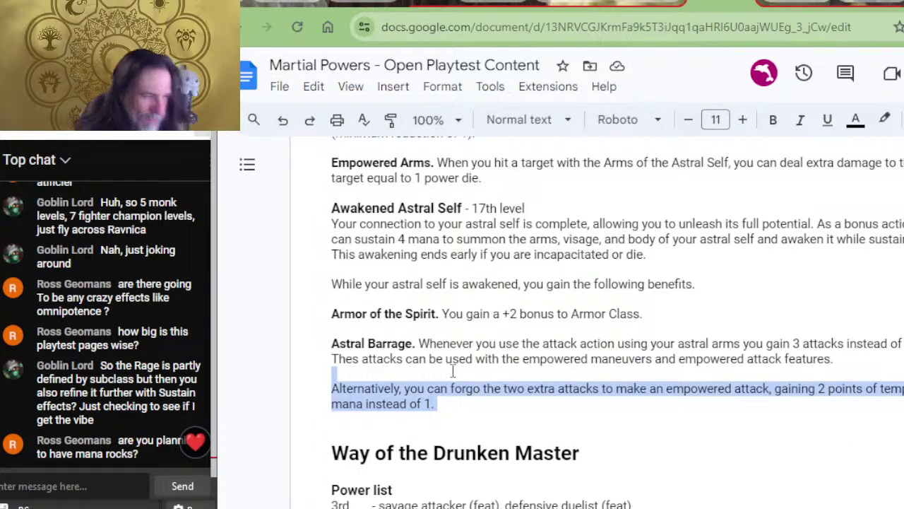
key("BackSpace")
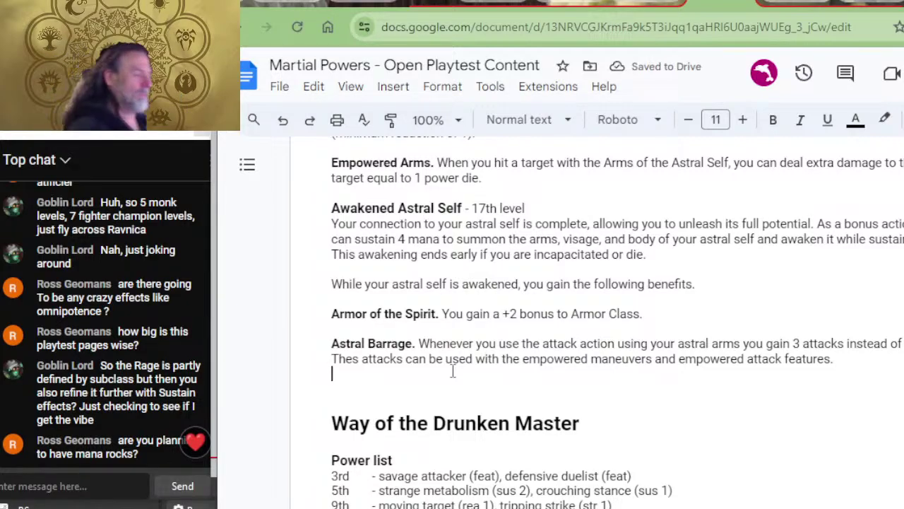
- Scroll up through the sustained powers to the Crouching Stance entry
scroll(453, 371, "down", 2)
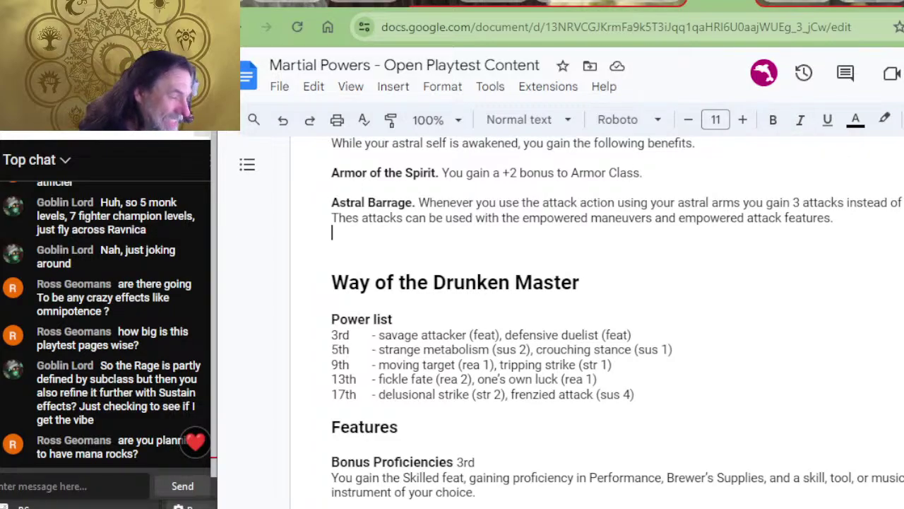
scroll(515, 365, "up", 15)
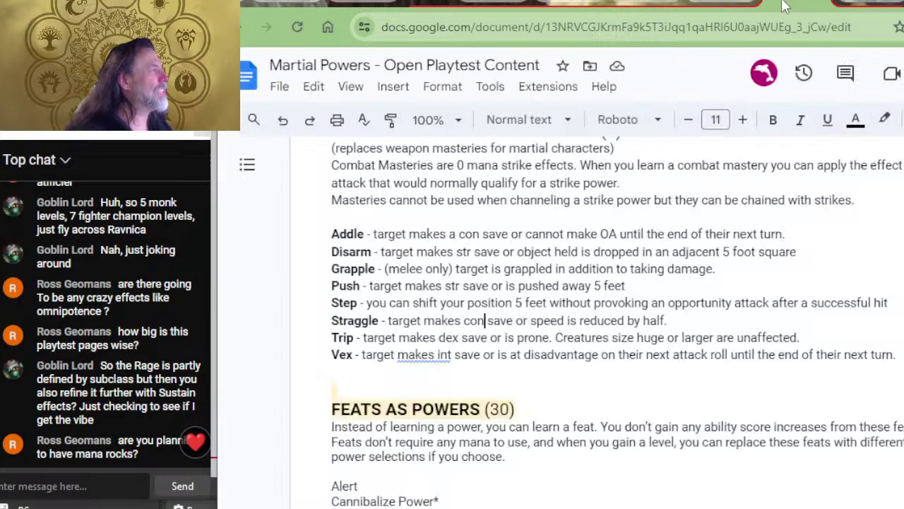
scroll(541, 322, "up", 15)
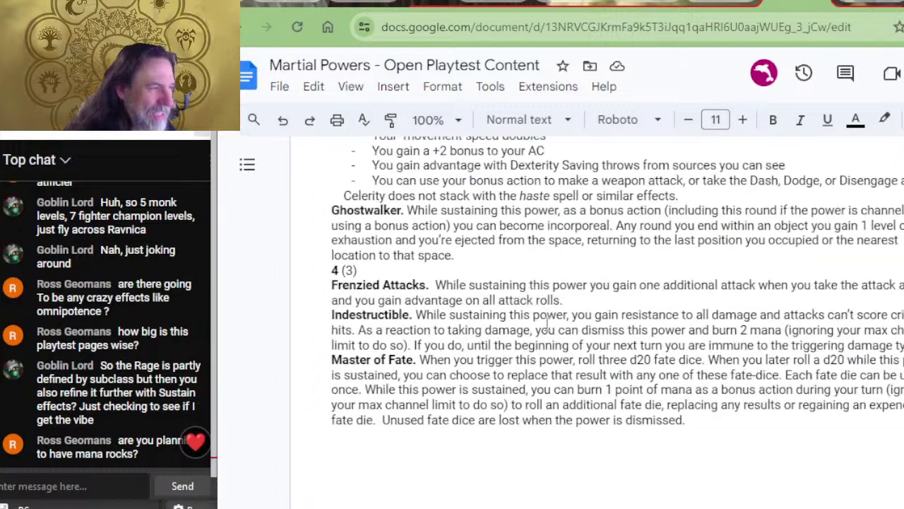
scroll(547, 322, "up", 10)
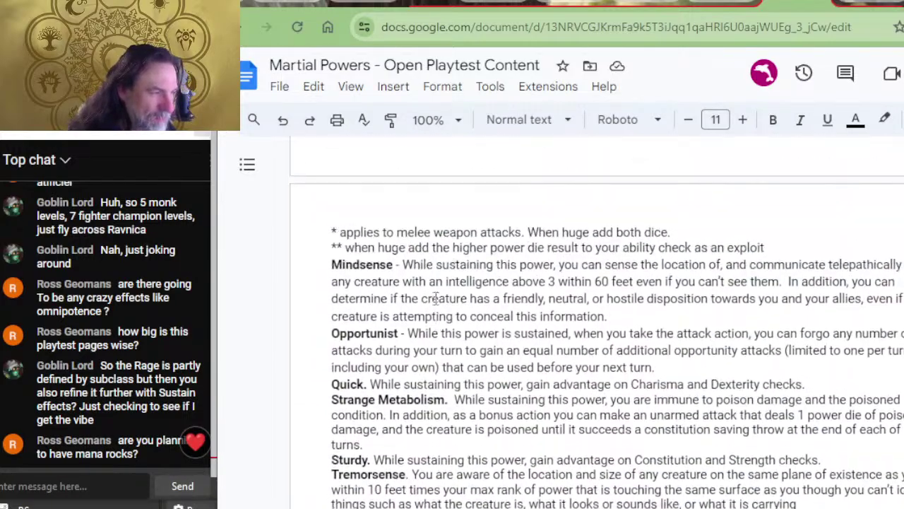
scroll(448, 309, "up", 10)
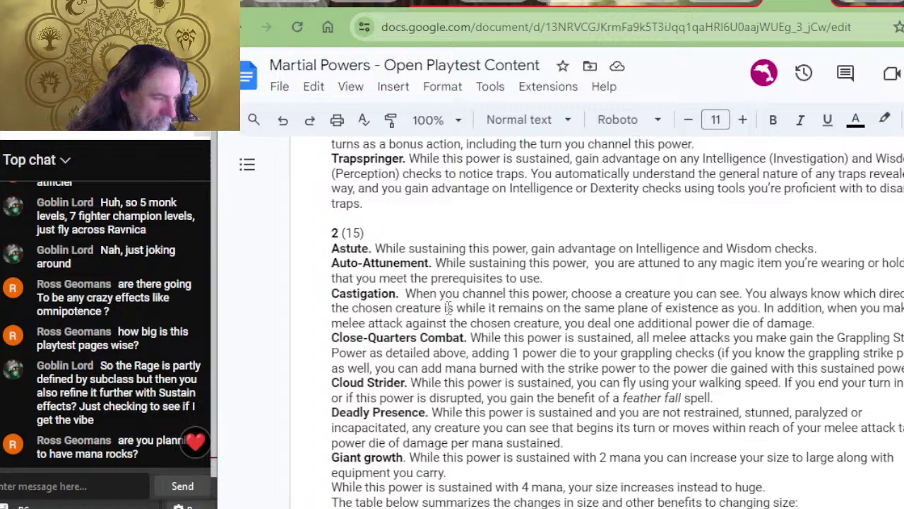
scroll(448, 309, "up", 10)
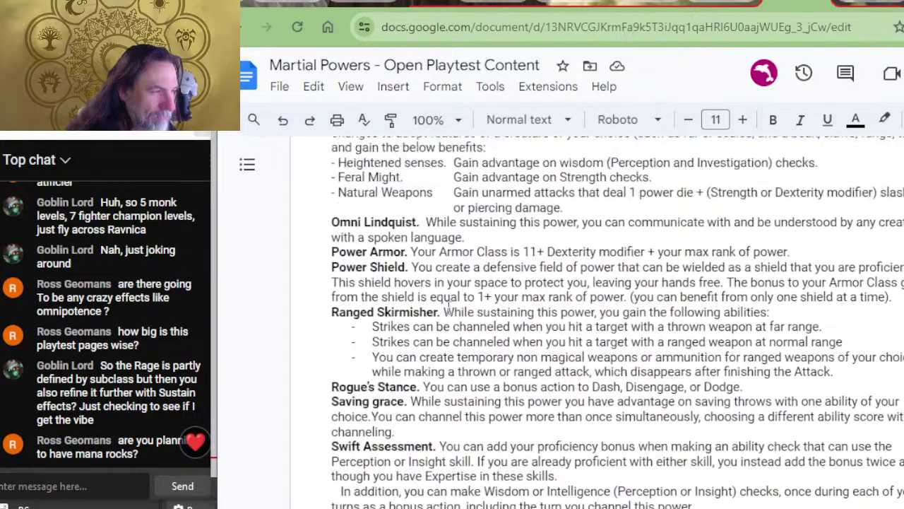
scroll(463, 293, "up", 10)
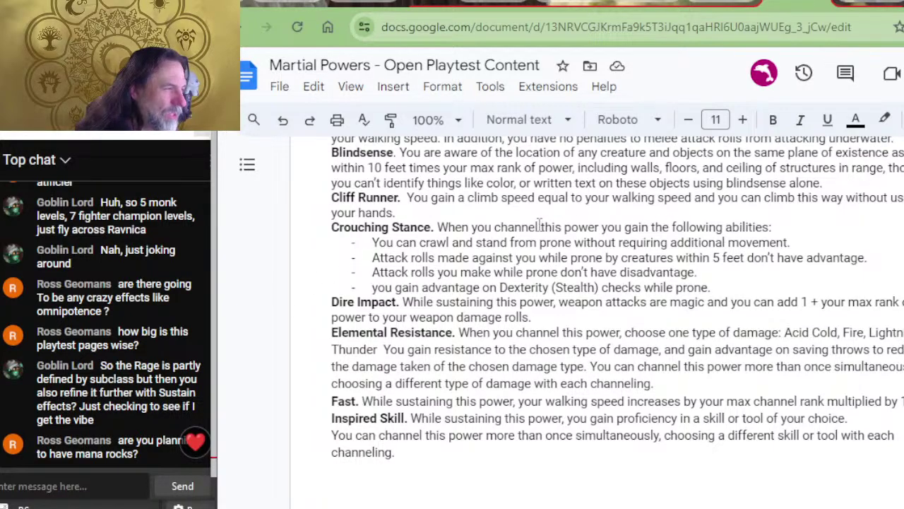
- Replace 'channel' with 'sustain' in the Crouching Stance line
left_click_drag(541, 224, 497, 220)
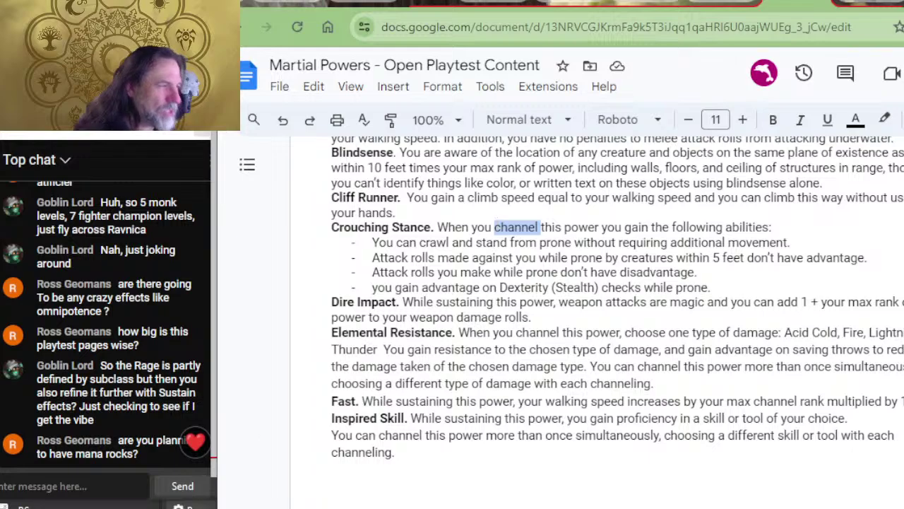
type("sustain")
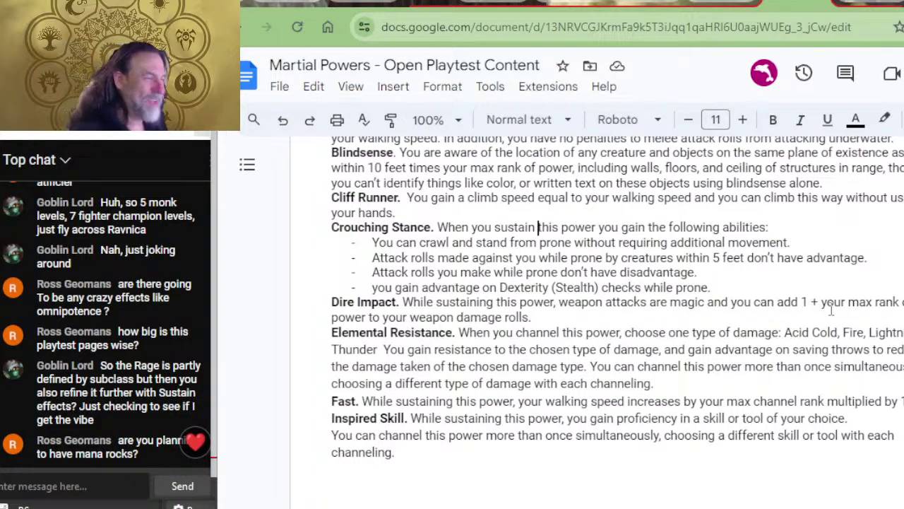
key("alt+Tab")
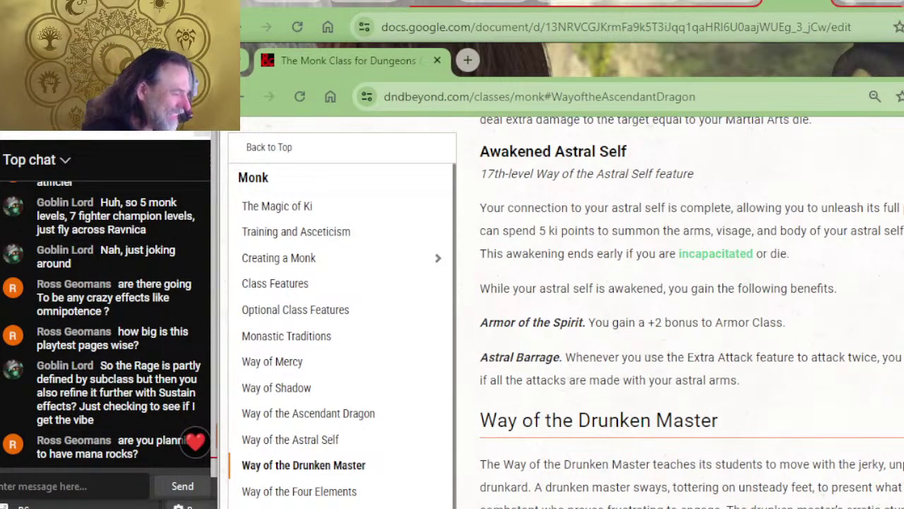
- Return to the Martial Powers doc at the Astral Barrage paragraph
key("alt+Tab")
key("ctrl+z")
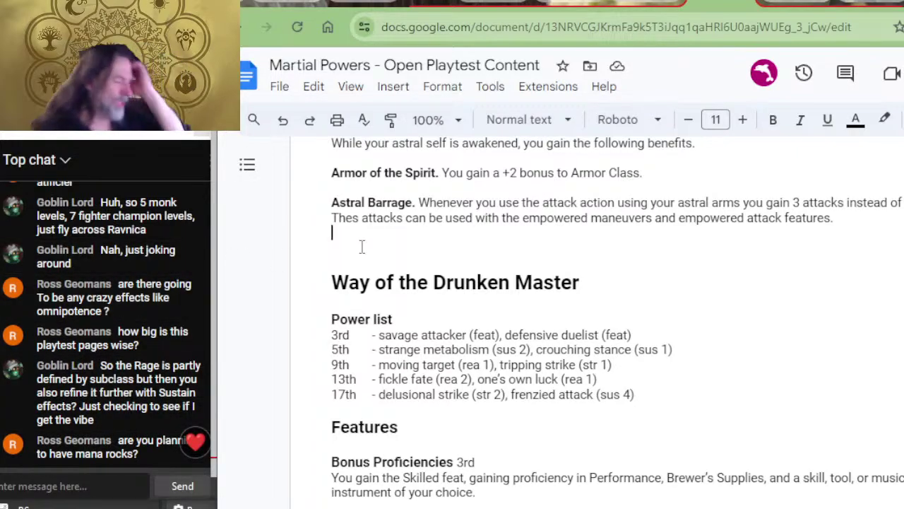
- Reword Drunkard's Luck from 'mana points' to 'point of mana', removing the extra space
scroll(362, 247, "down", 4)
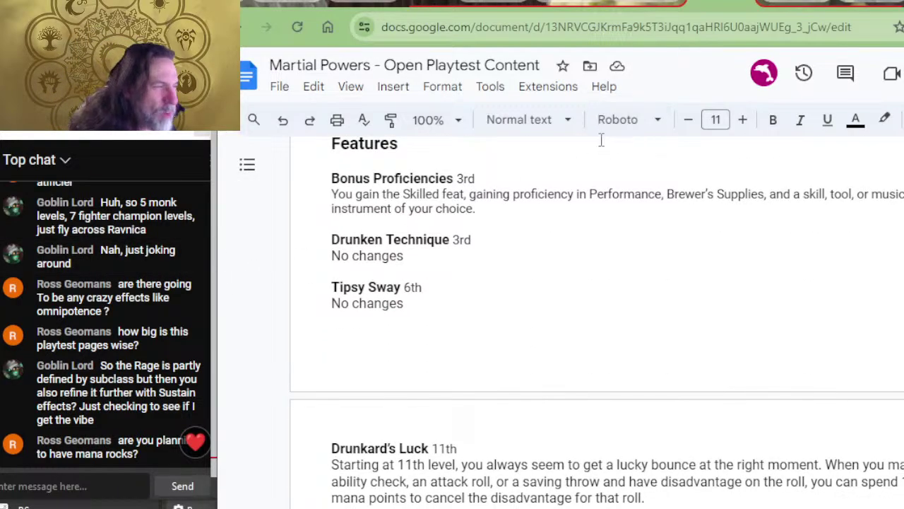
scroll(457, 280, "up", 2)
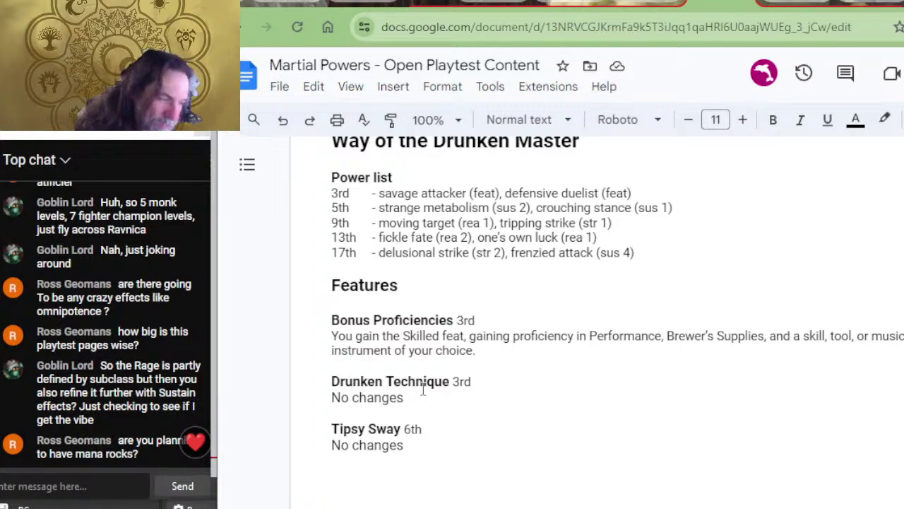
scroll(635, 367, "down", 2)
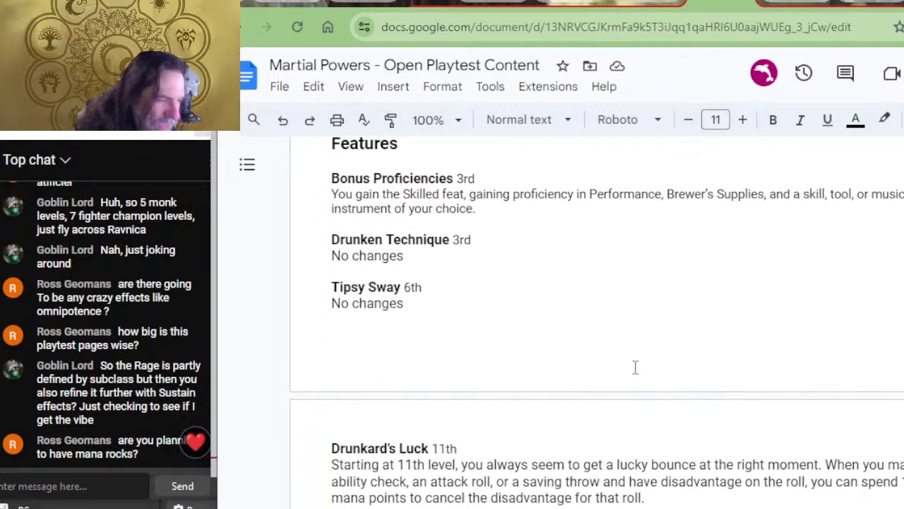
scroll(549, 342, "down", 2)
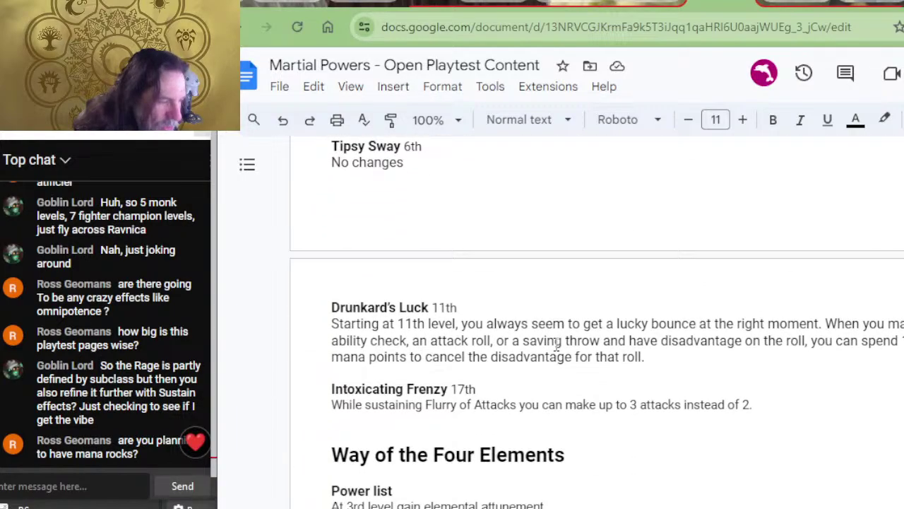
left_click(477, 307)
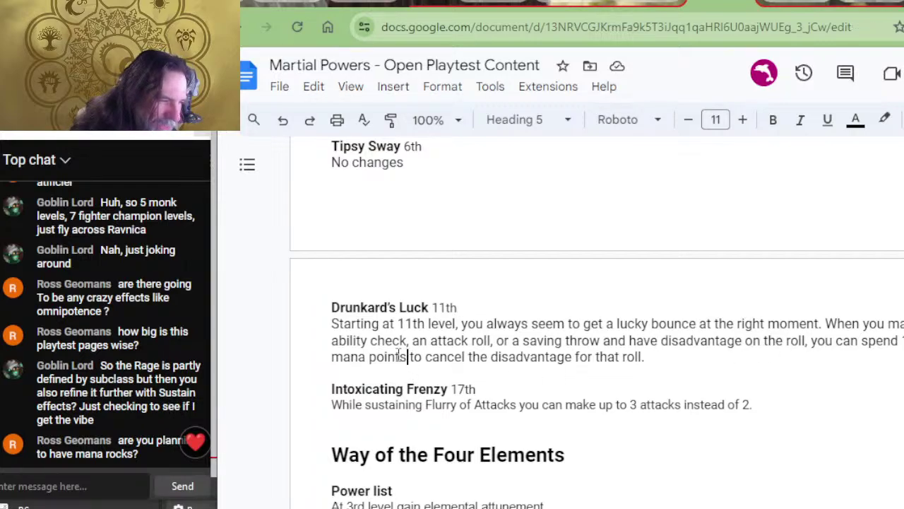
left_click_drag(408, 357, 331, 357)
type("point of ma")
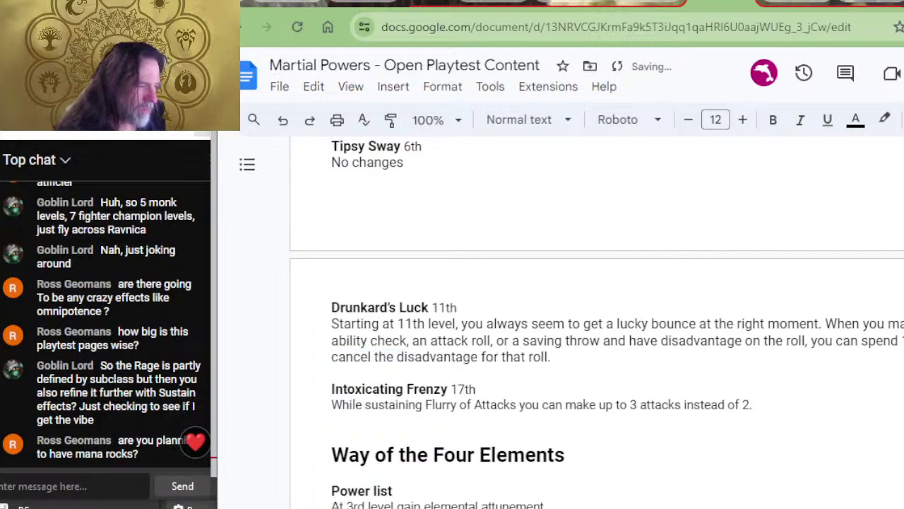
type("na to")
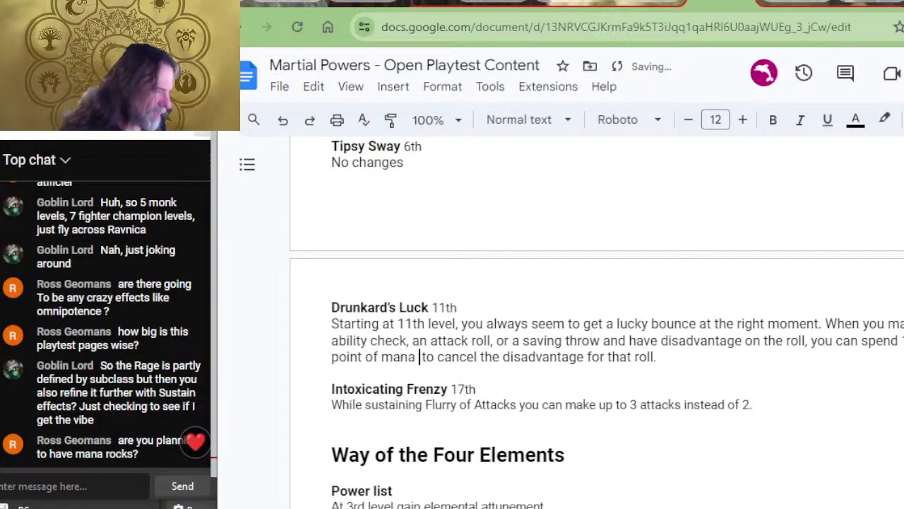
key("BackSpace")
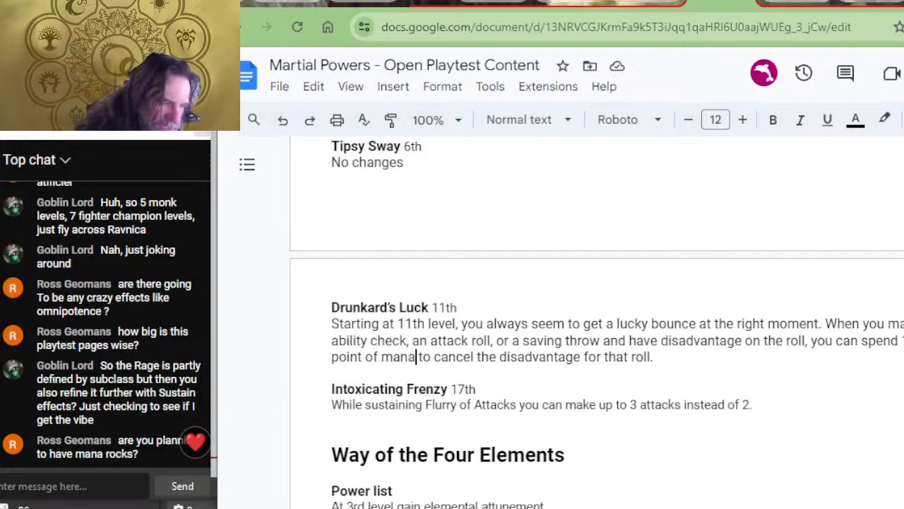
key("alt+Tab")
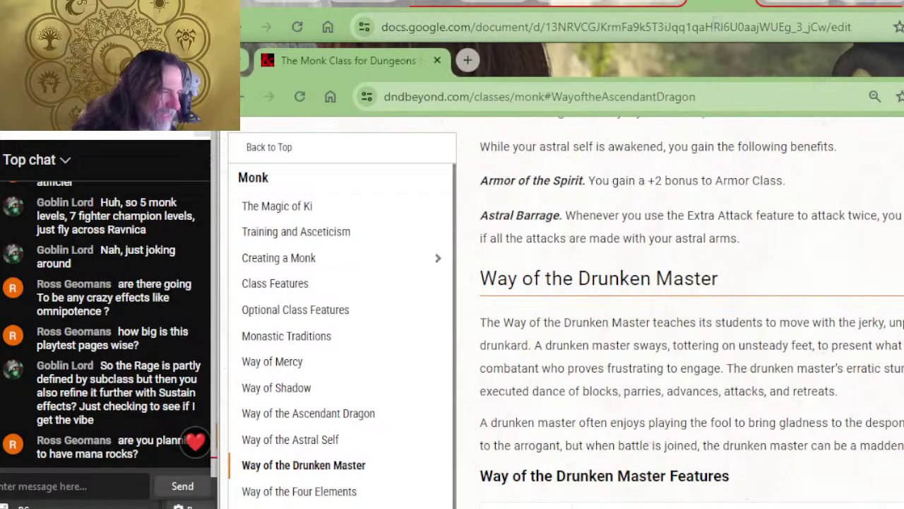
- Read the official Drunkard's Luck roll wording on D&D Beyond's Monk page, then return to Docs
scroll(763, 419, "down", 4)
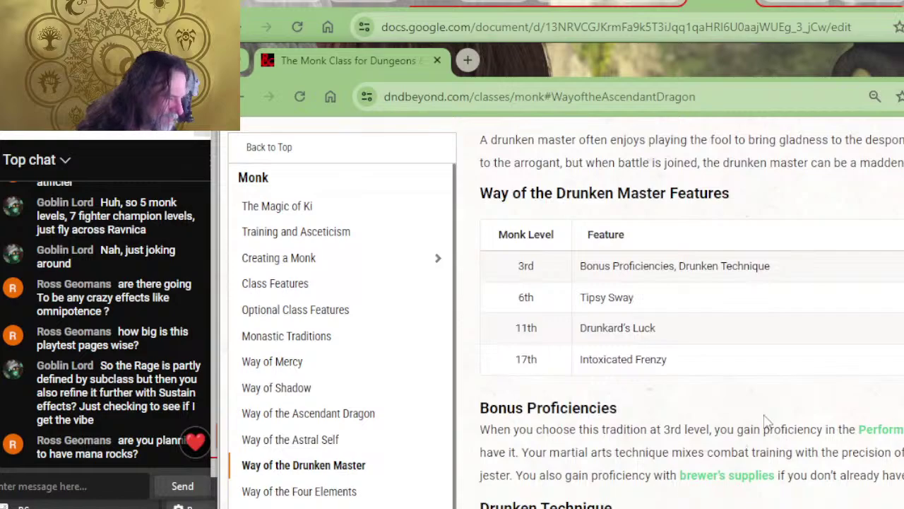
scroll(764, 413, "down", 4)
scroll(684, 332, "down", 2)
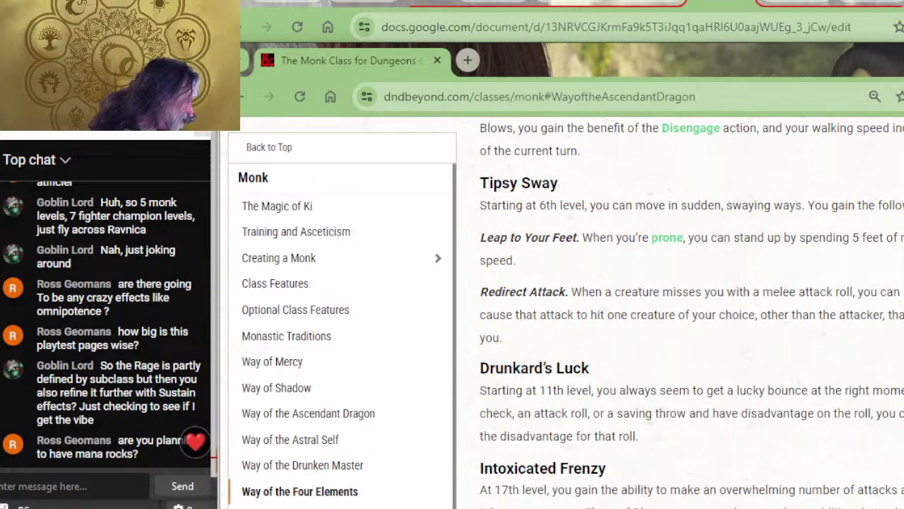
mouse_move(897, 412)
left_mouse_down()
mouse_move(883, 412)
mouse_move(903, 399)
mouse_move(891, 410)
left_mouse_up()
left_click(892, 411)
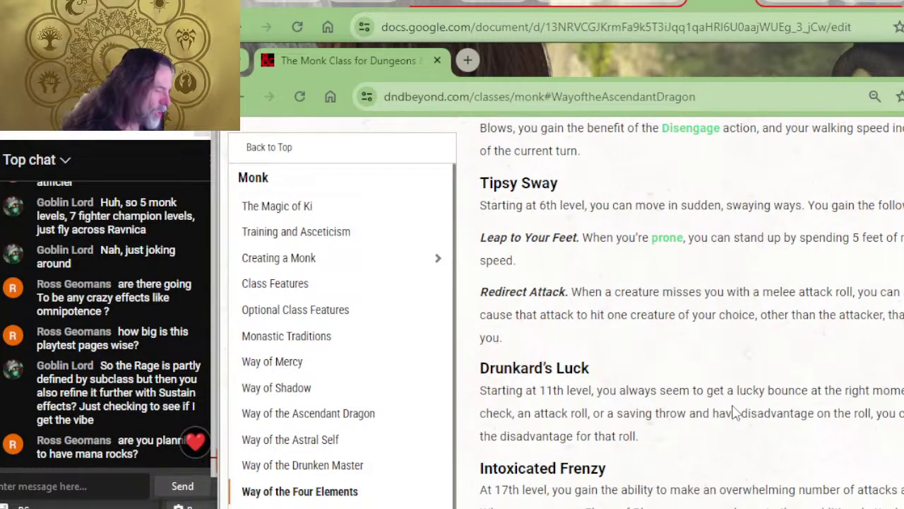
key("alt+Tab")
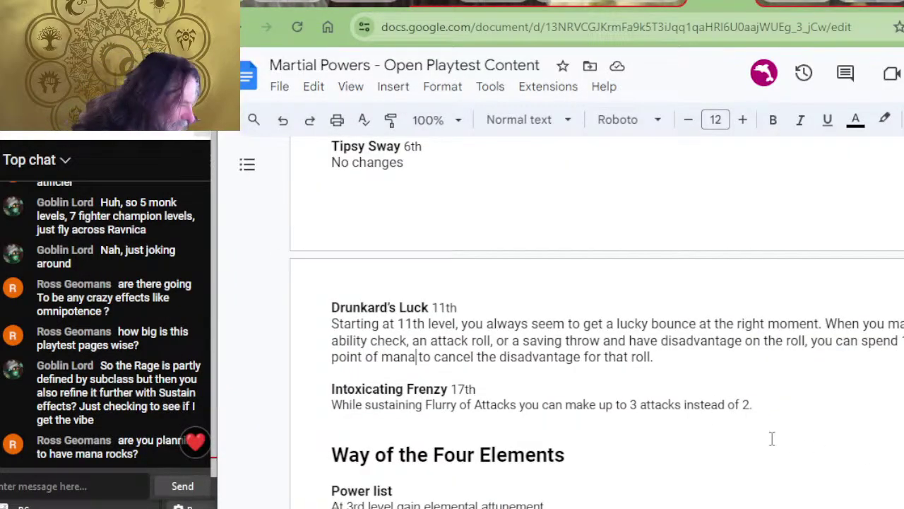
- Scroll the playtest past Drunkard's Luck toward Way of the Four Elements, briefly checking the Monk page
left_click(498, 371)
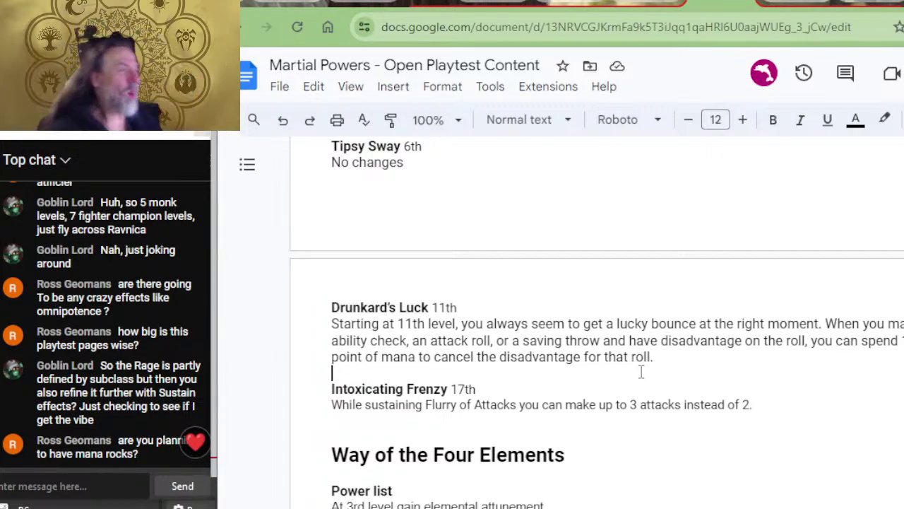
scroll(874, 426, "down", 2)
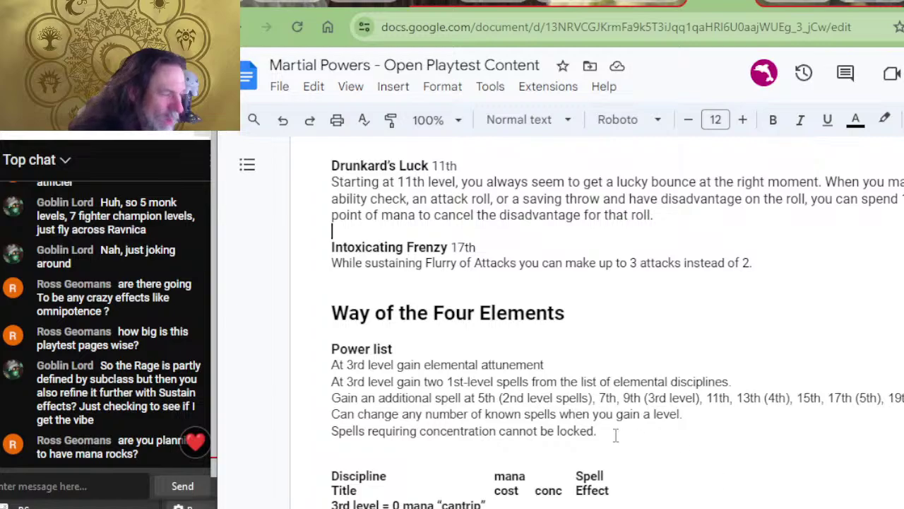
scroll(576, 382, "down", 2)
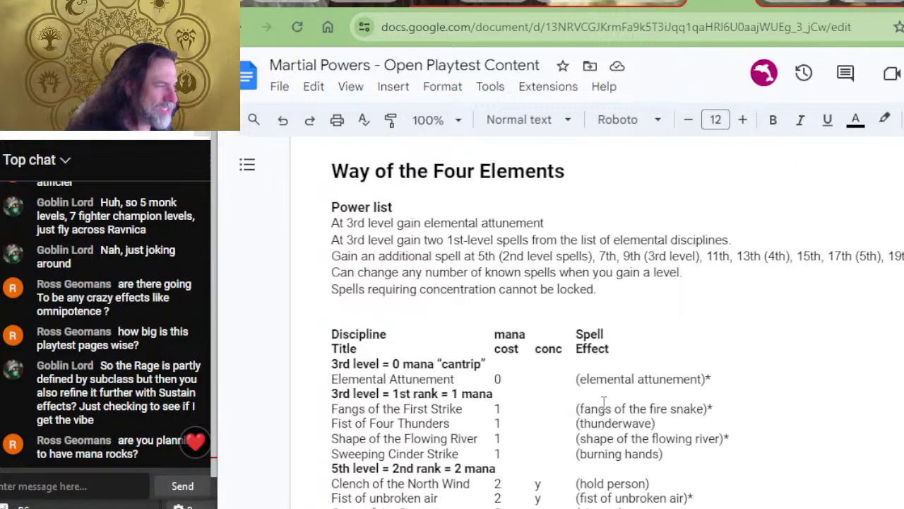
key("ctrl+Tab")
key("ctrl+shift+Tab")
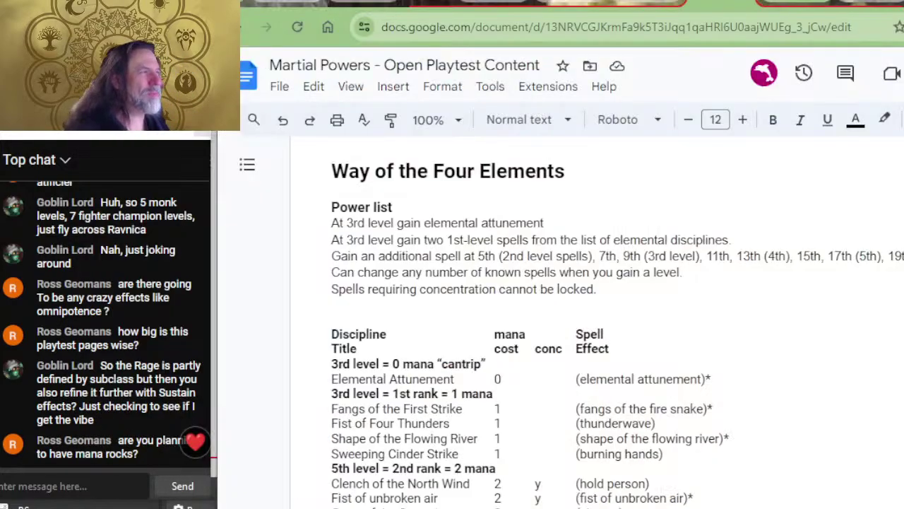
- Open the Tap Untap Burn Elemental Ki sample preview on DMs Guild and review its disciplines table
left_click(353, 3)
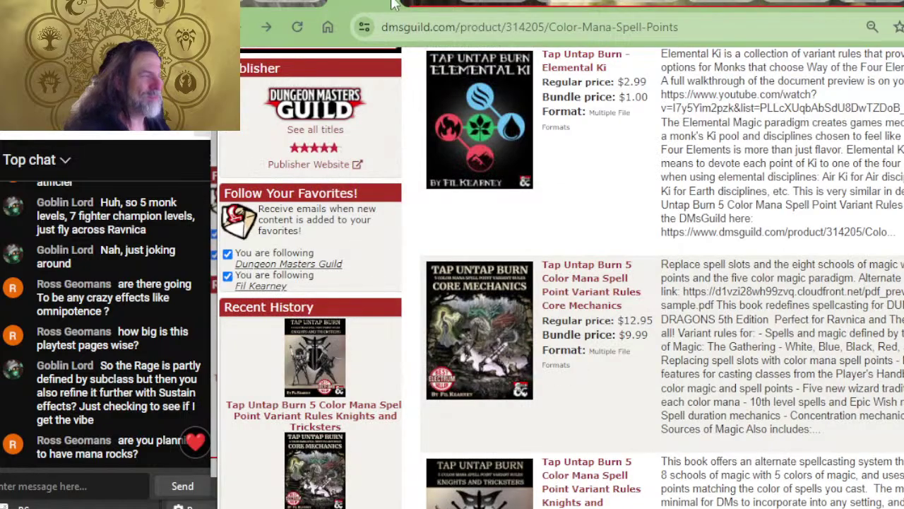
left_click(450, 175)
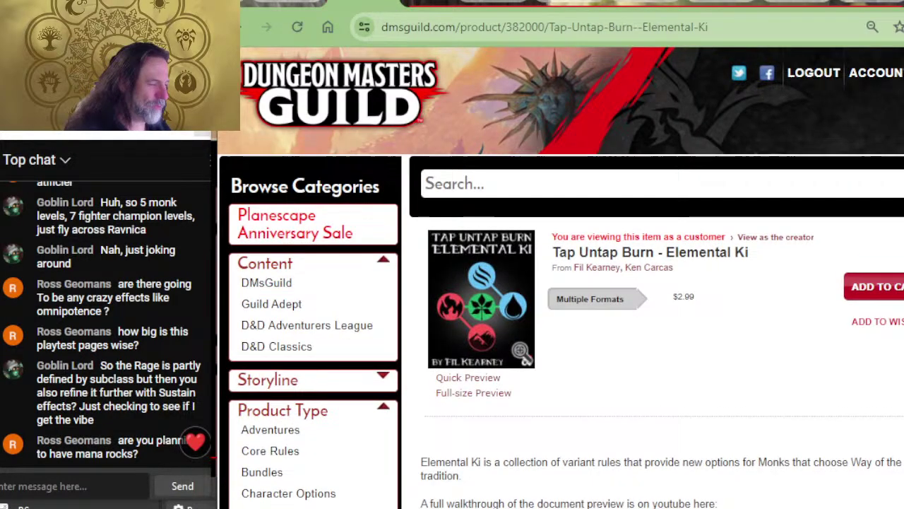
left_click(465, 393)
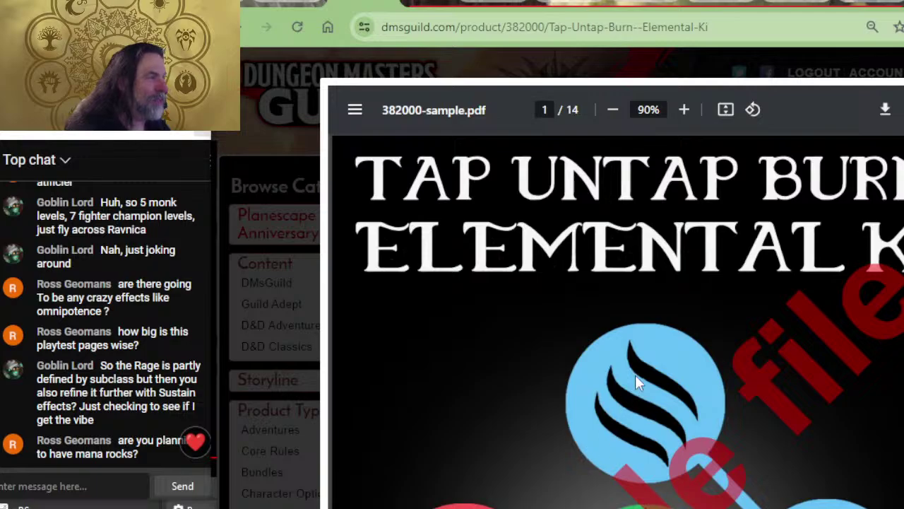
scroll(773, 353, "down", 5)
scroll(771, 356, "up", 5)
scroll(717, 306, "down", 15)
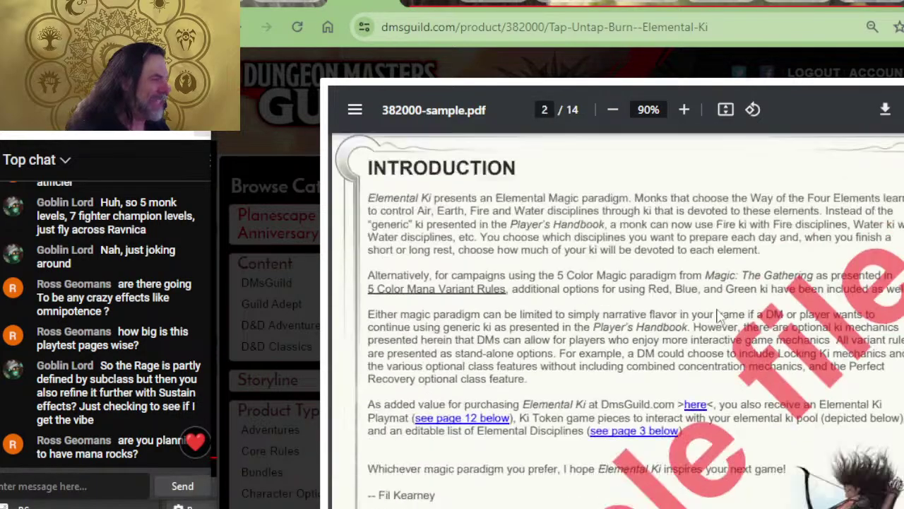
scroll(732, 317, "down", 10)
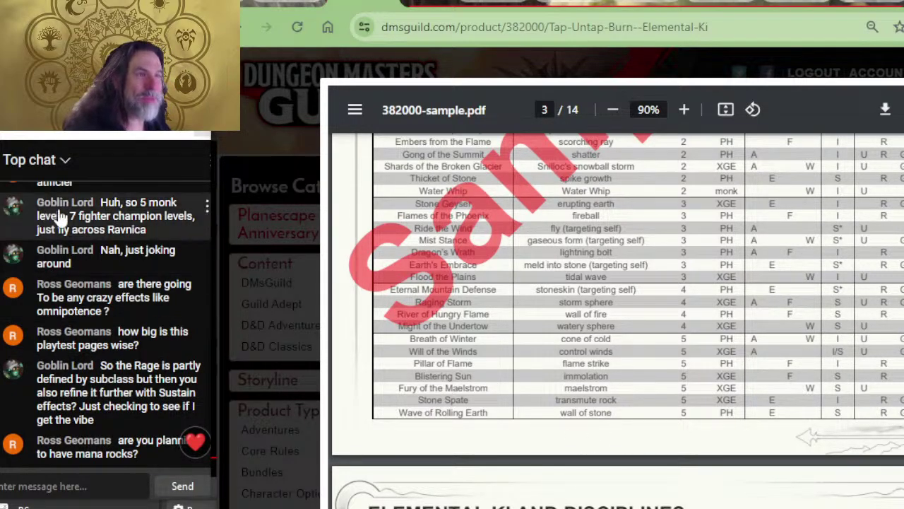
left_click(289, 152)
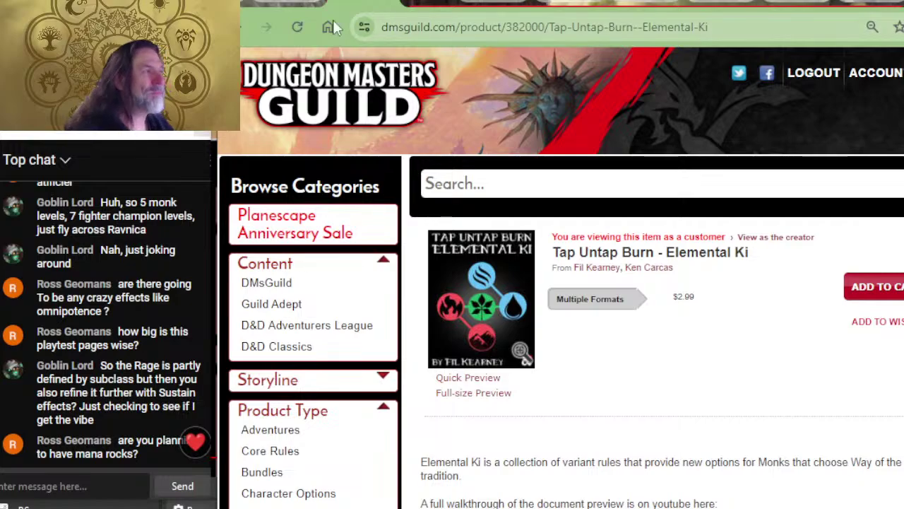
- Reopen the Elemental Ki sample, compare with the D&D Beyond Monk page, and return to the document
left_click(472, 233)
key("alt+Tab")
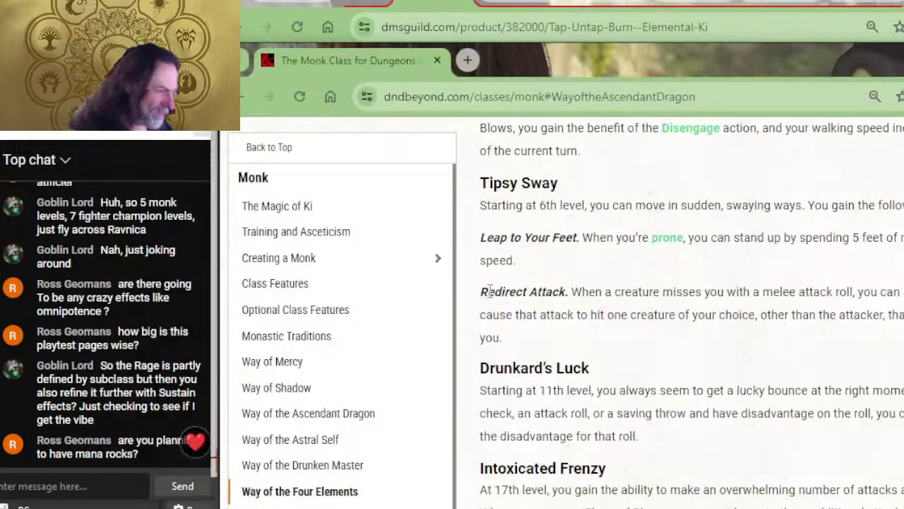
scroll(664, 341, "down", 2)
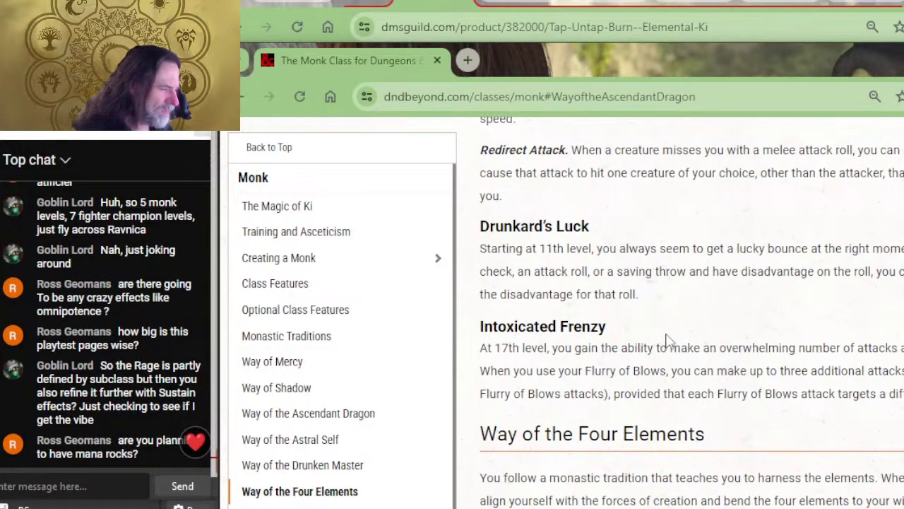
key("alt+Tab")
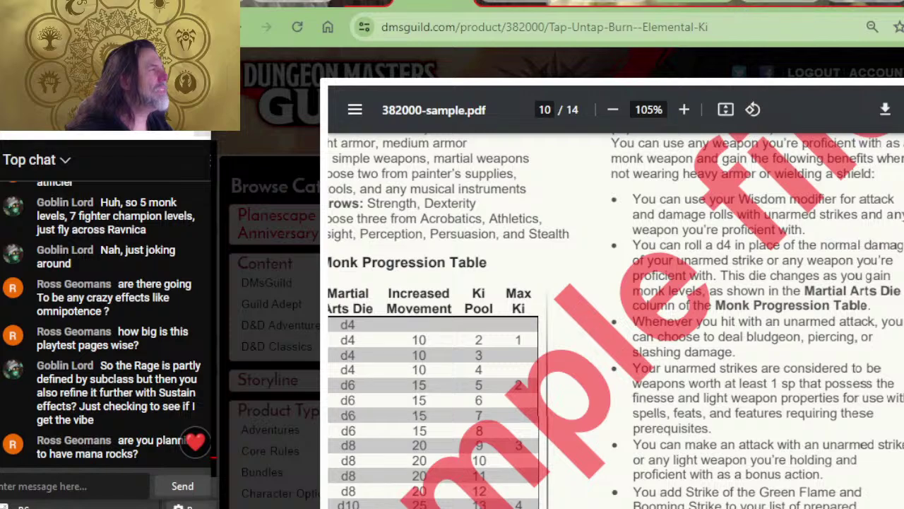
left_click(703, 3)
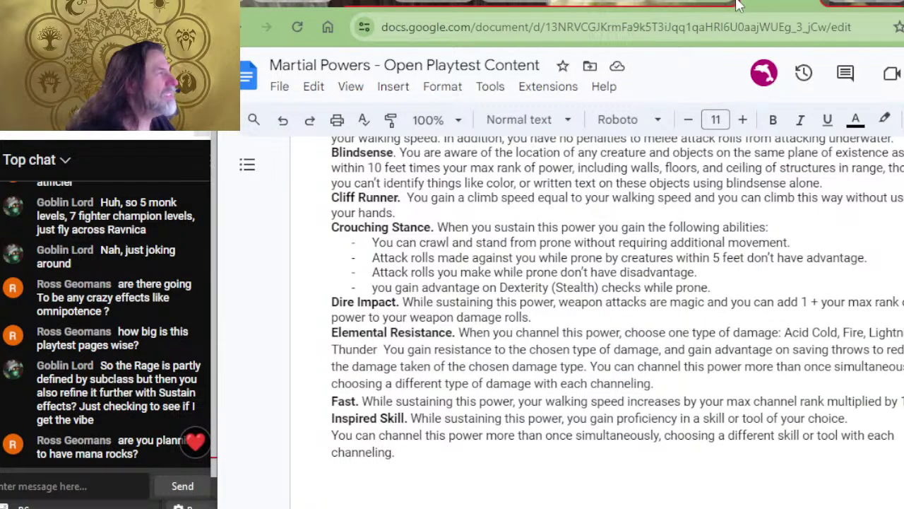
- Jump to the Way of the Four Elements section and select the power list's last lines
key("Page_Down")
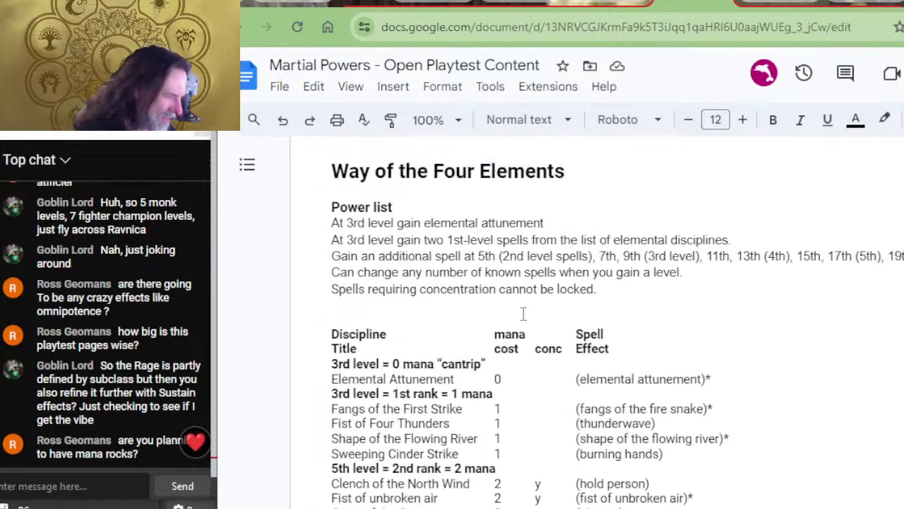
scroll(520, 325, "down", 2)
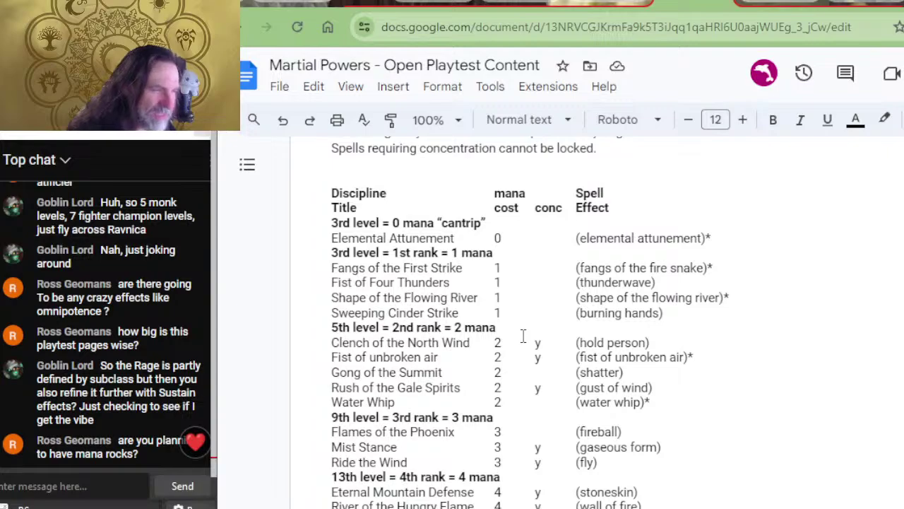
scroll(523, 333, "up", 2)
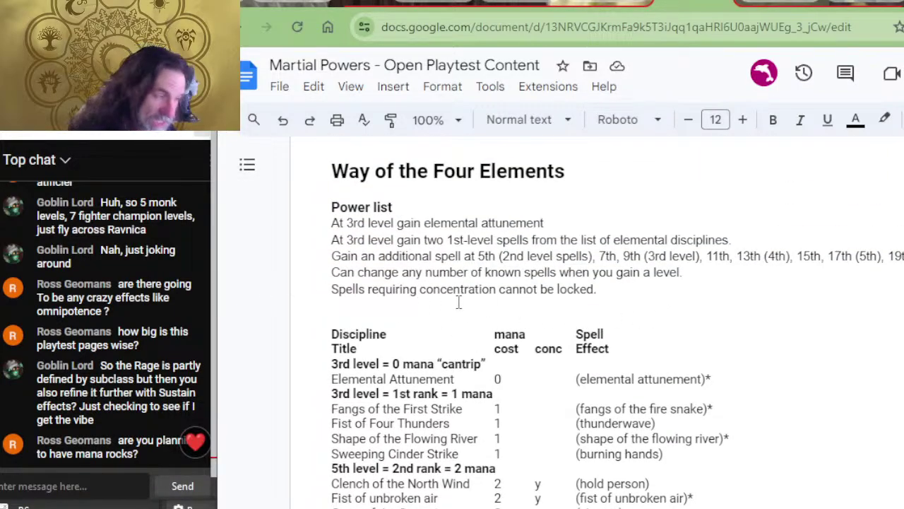
mouse_move(629, 290)
left_mouse_down()
mouse_move(337, 286)
mouse_move(572, 270)
mouse_move(583, 290)
mouse_move(685, 273)
mouse_move(606, 272)
mouse_move(609, 329)
mouse_move(733, 303)
mouse_move(605, 299)
mouse_move(619, 290)
left_mouse_up()
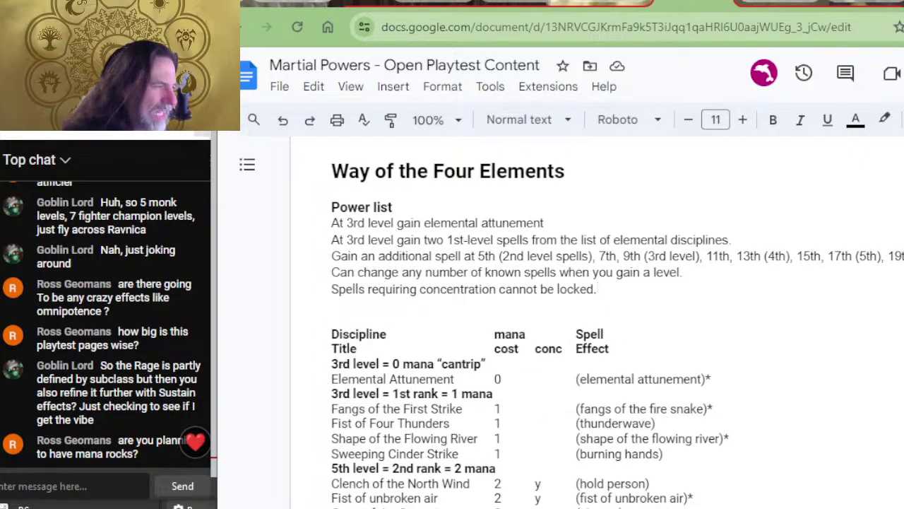
- Add the note '*(for a deeper dive see Elemental Ki on DMsGUild' below the Power list heading
key("Up")
key("Up")
key("Up")
key("Up")
key("Up")
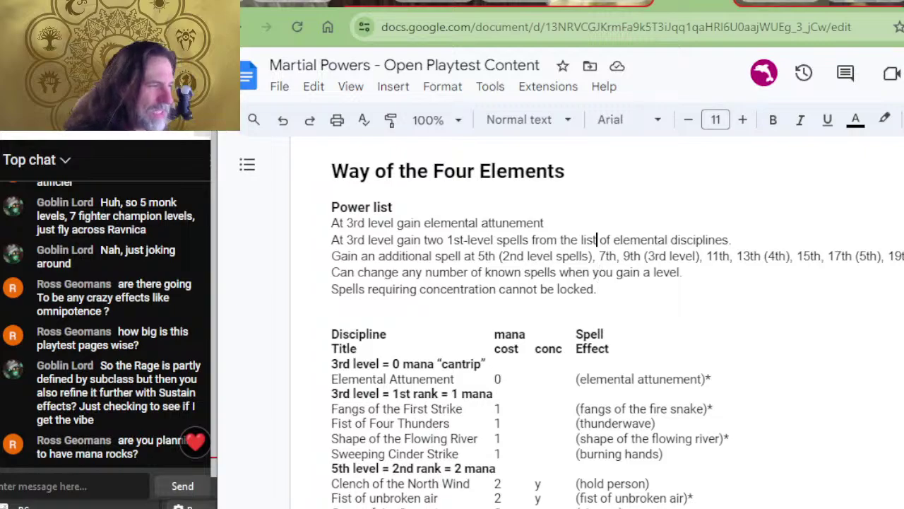
key("Right")
key("Return")
key("Up")
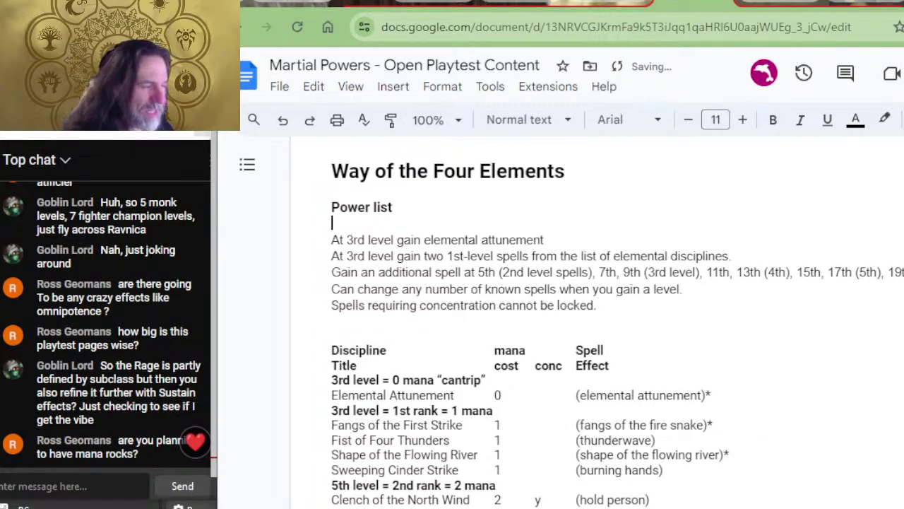
type("*(")
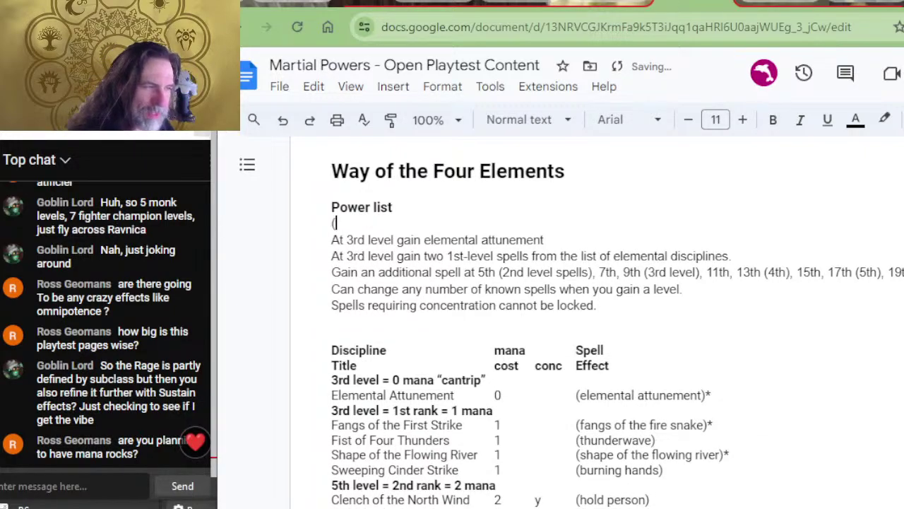
type("for a deeper div")
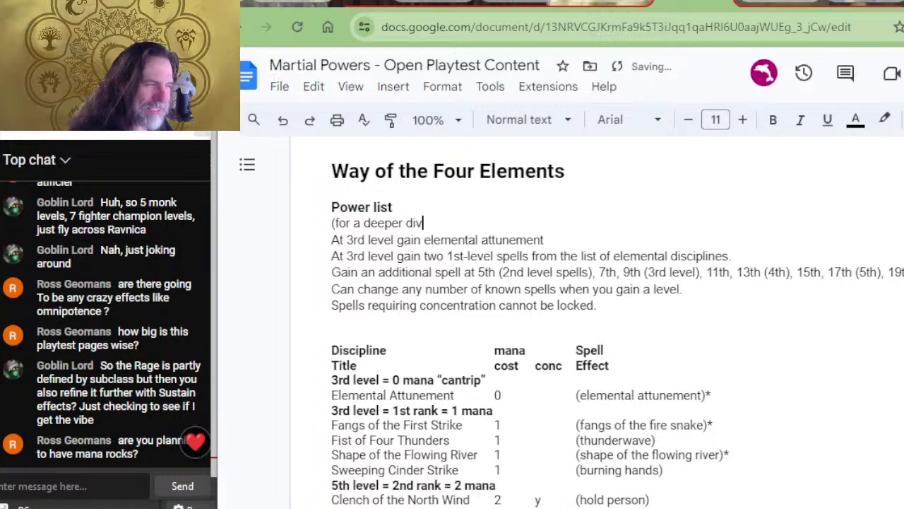
type("e ")
type("see E")
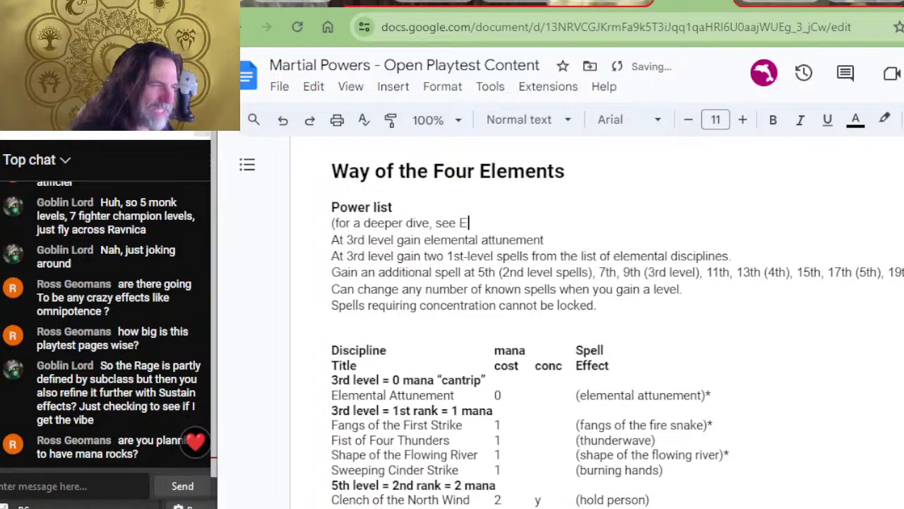
type("lemental Ki ")
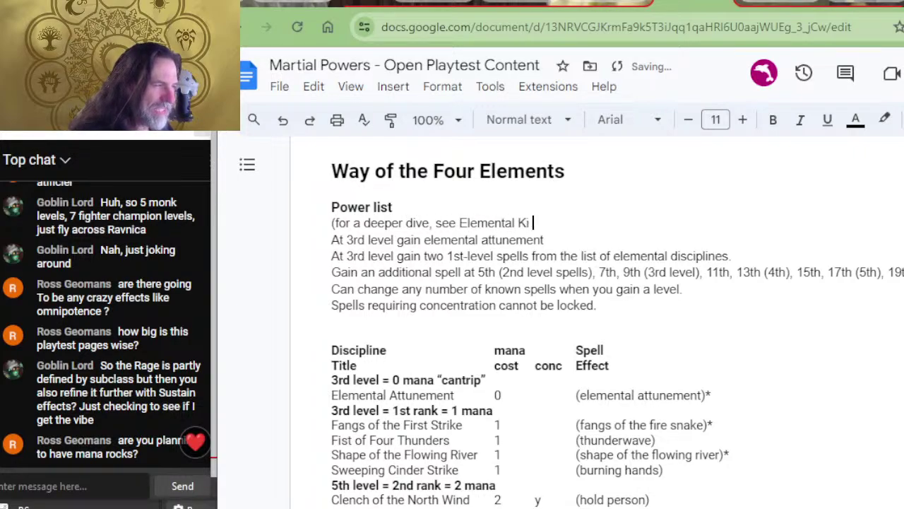
type("on DMsGUild")
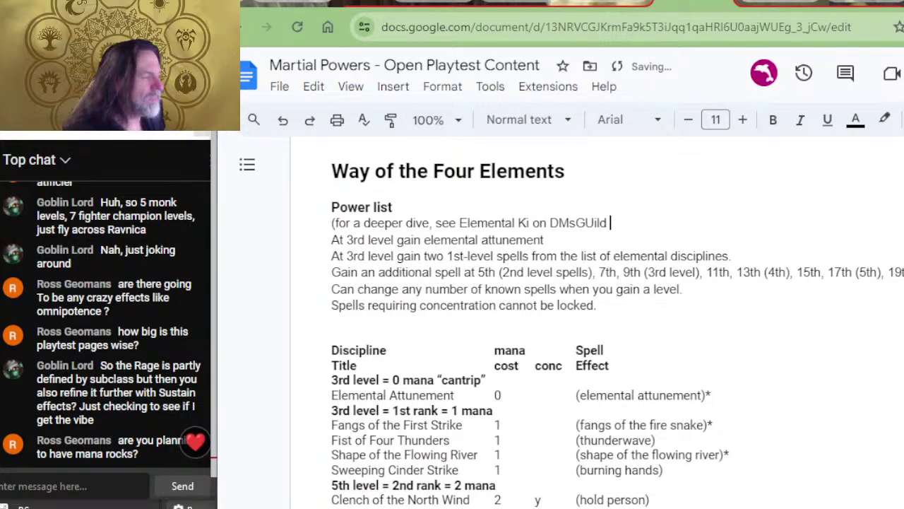
key("Return")
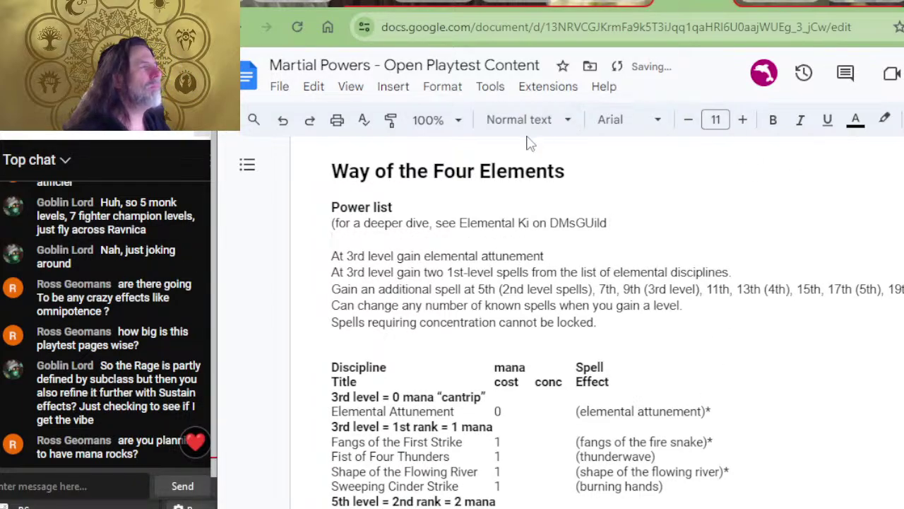
- Copy the Elemental Ki product page URL from DMs Guild and paste it as a link under the note
left_click(414, 3)
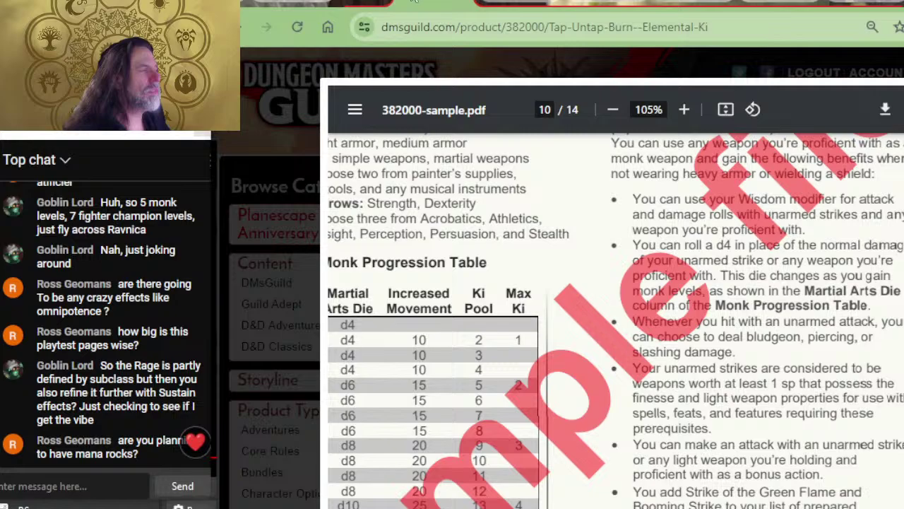
left_click(493, 28)
key("ctrl+c")
key("alt+Tab")
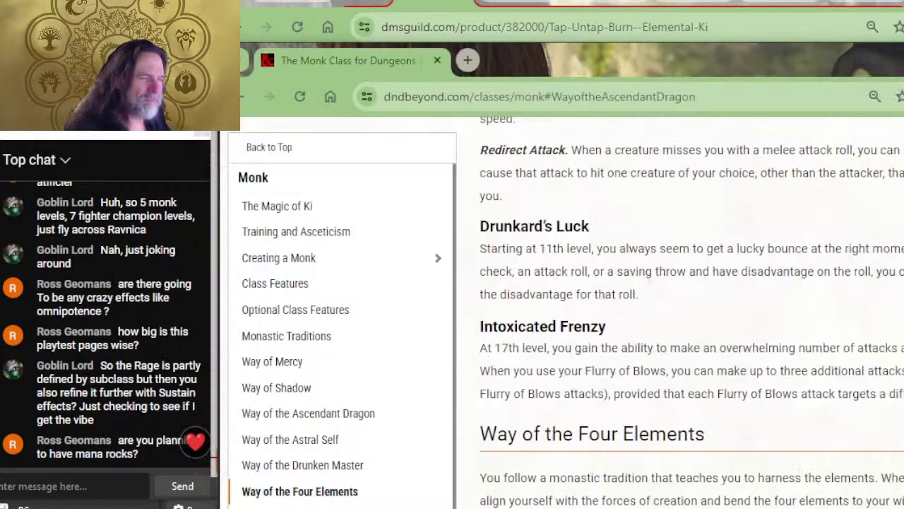
key("alt+Tab")
left_click(678, 2)
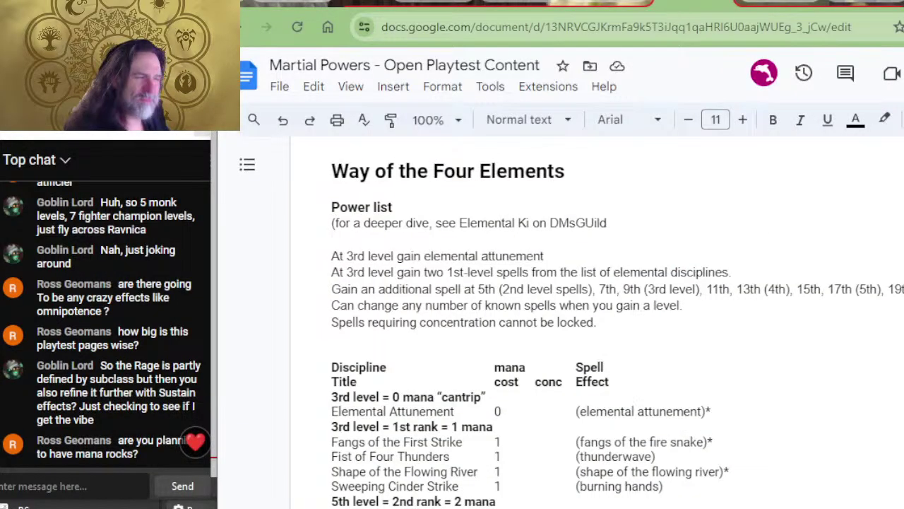
key("ctrl+v")
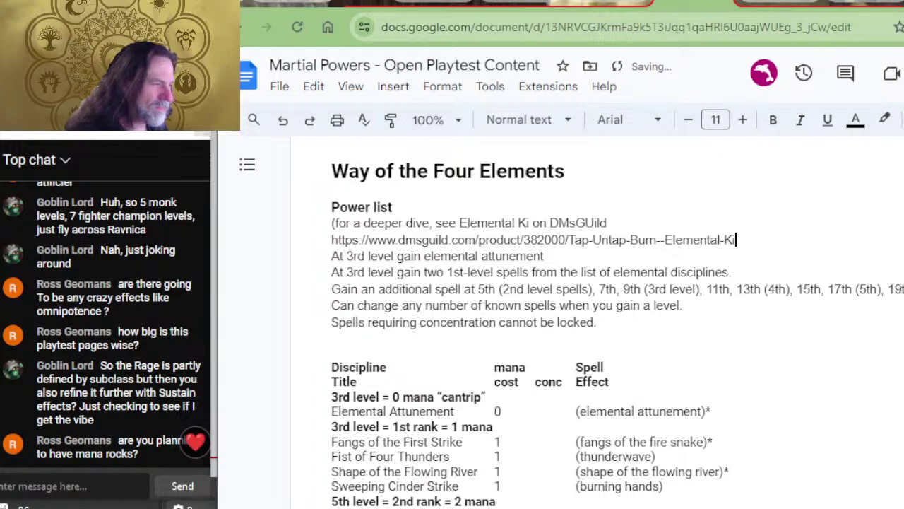
key("Return")
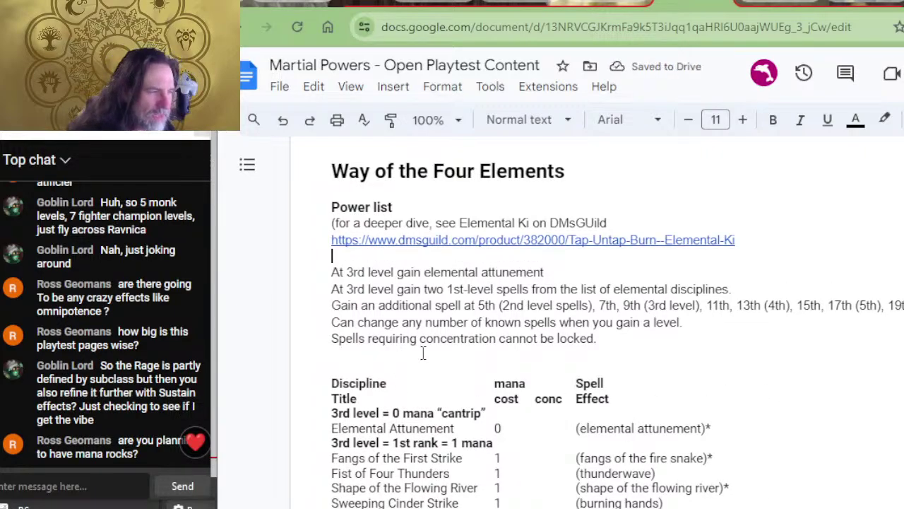
- Scroll past the Four Elements features to the Way of Kensai power list
scroll(646, 256, "down", 5)
scroll(646, 259, "down", 3)
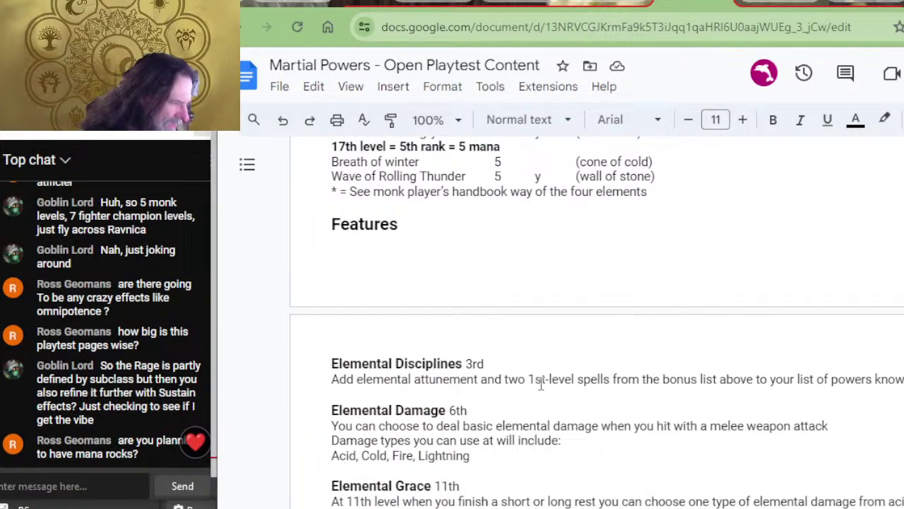
scroll(541, 382, "down", 2)
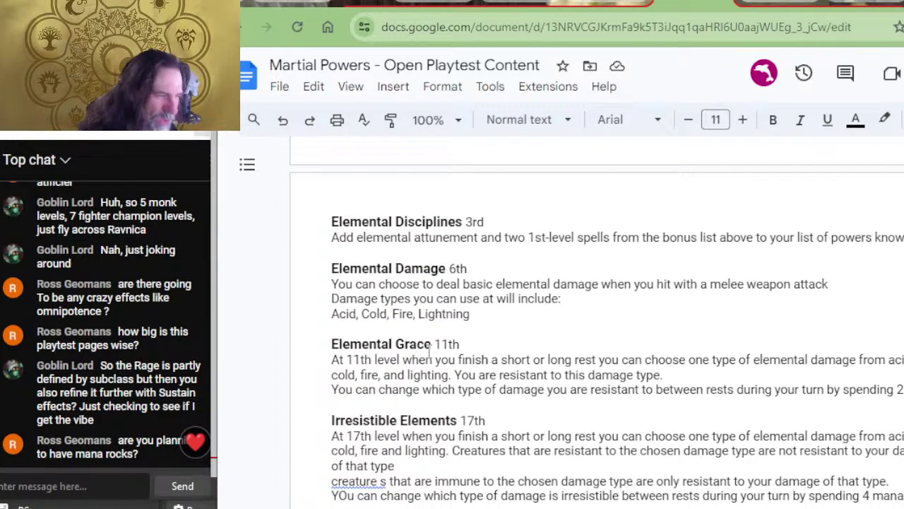
scroll(434, 378, "down", 2)
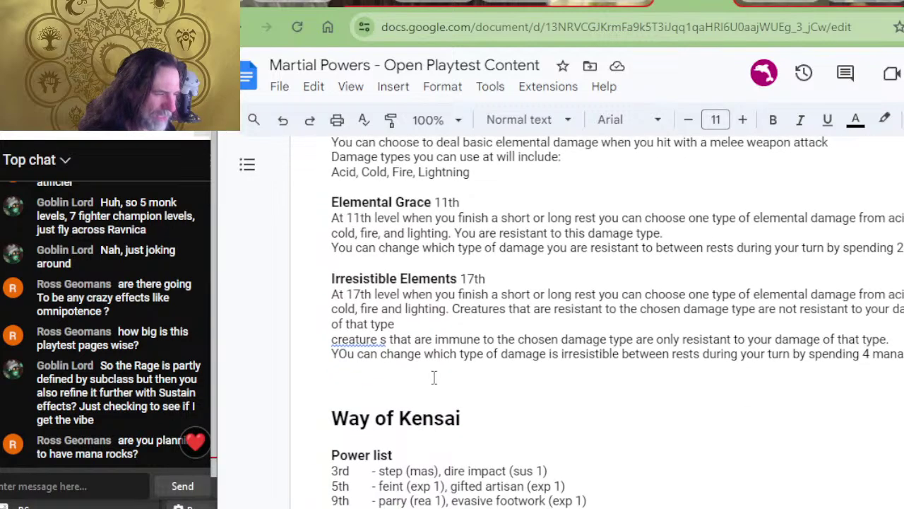
scroll(558, 199, "down", 2)
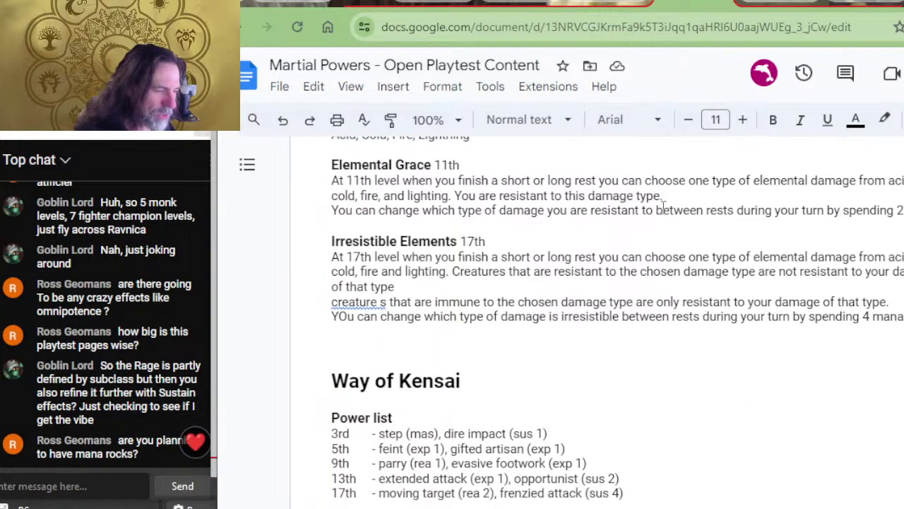
scroll(558, 198, "down", 2)
scroll(571, 176, "up", 2)
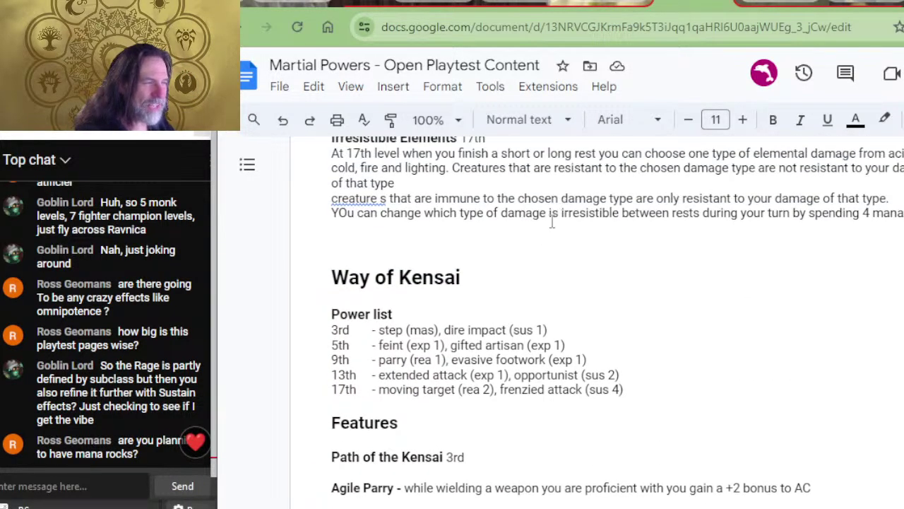
scroll(555, 219, "down", 2)
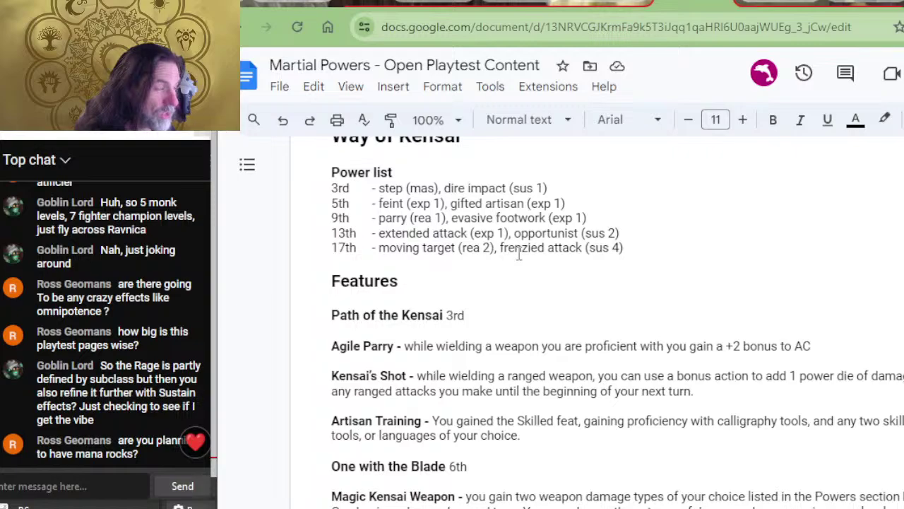
left_click(681, 219)
left_click(677, 208)
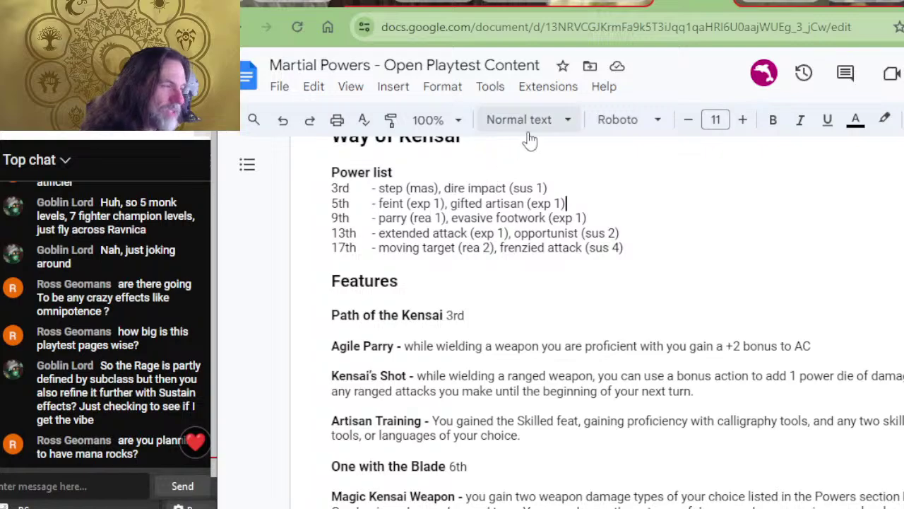
left_click(633, 217)
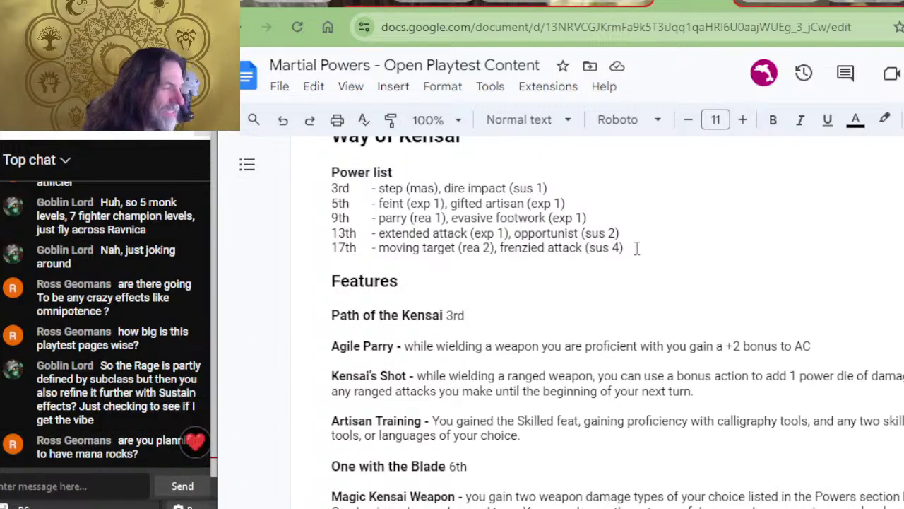
left_click_drag(636, 234, 546, 238)
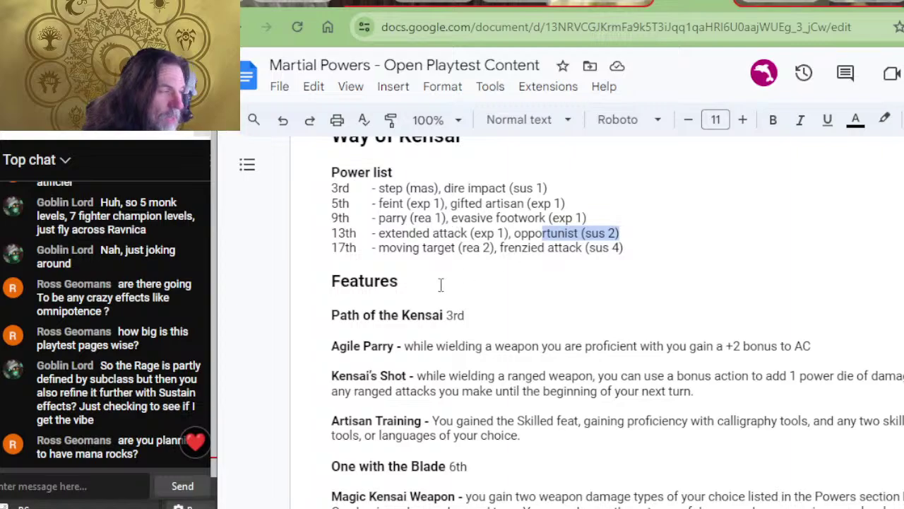
left_click(489, 248)
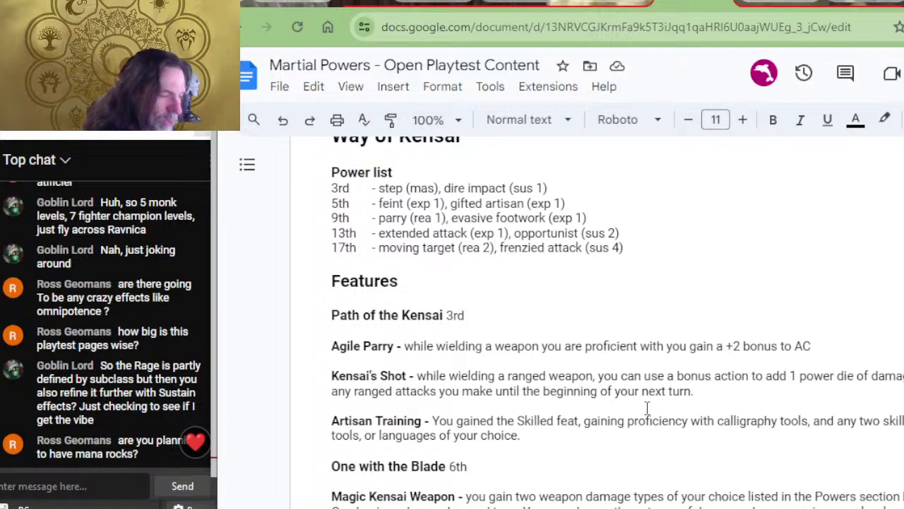
scroll(536, 335, "down", 1)
scroll(535, 335, "down", 3)
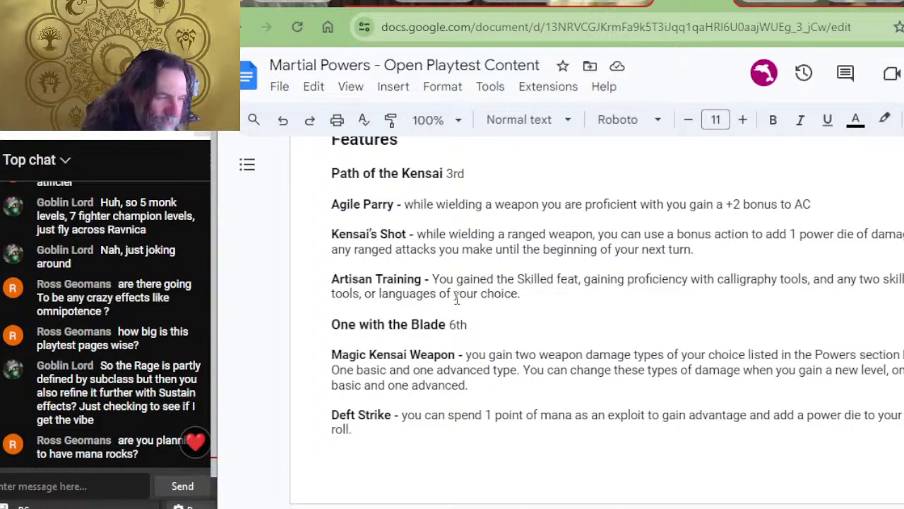
left_click(519, 323)
scroll(549, 299, "down", 2)
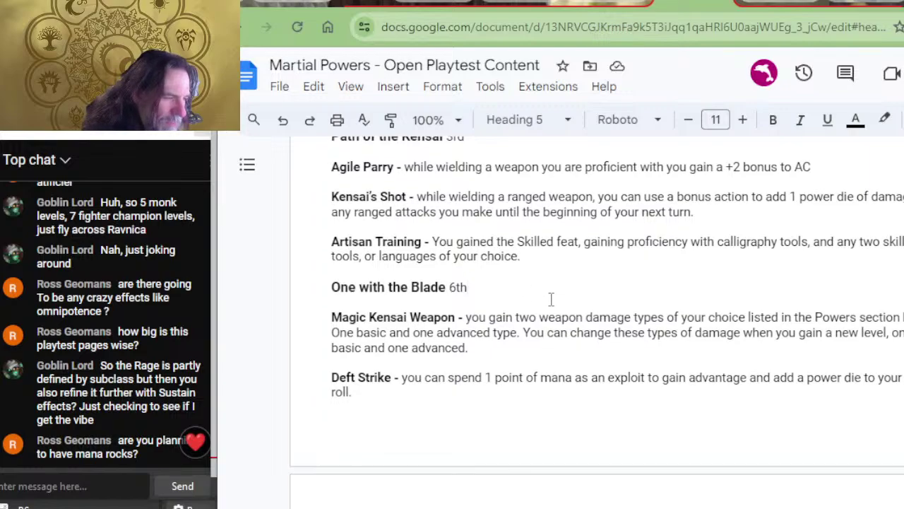
left_click(560, 246)
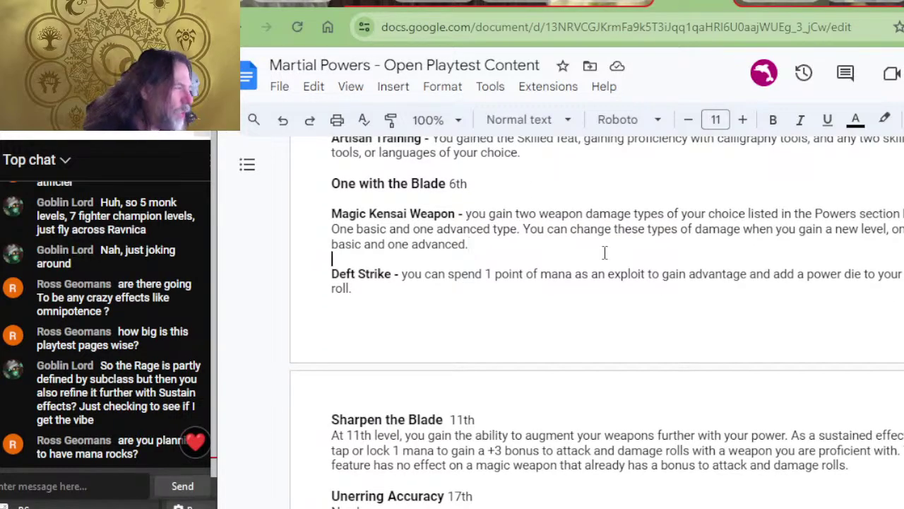
key("Right")
key("Left")
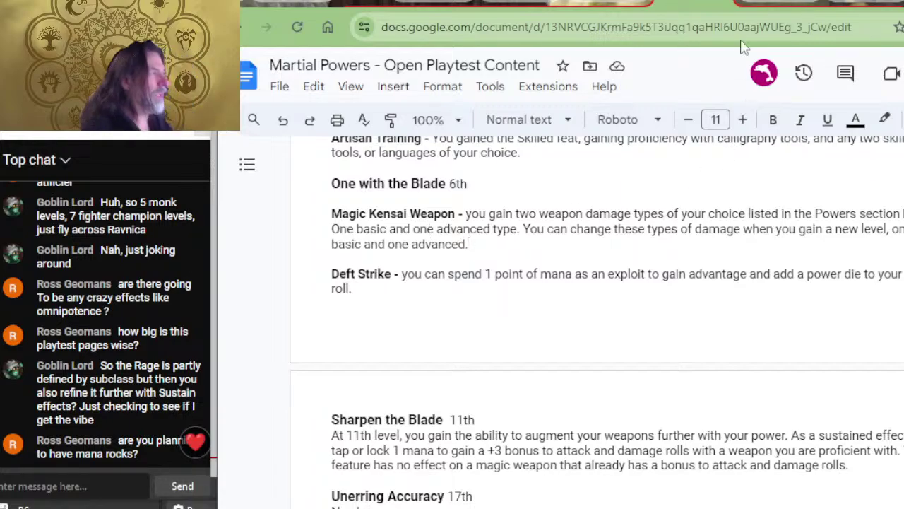
scroll(537, 339, "down", 20)
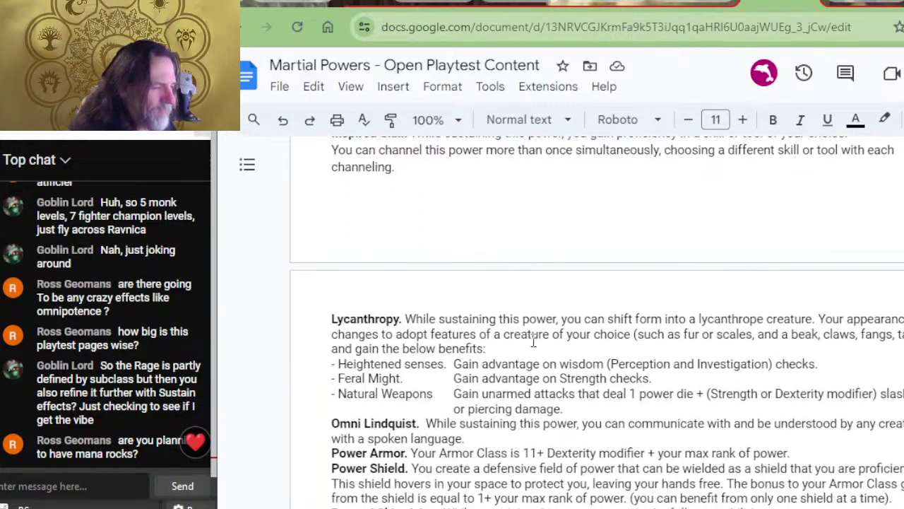
scroll(551, 304, "down", 10)
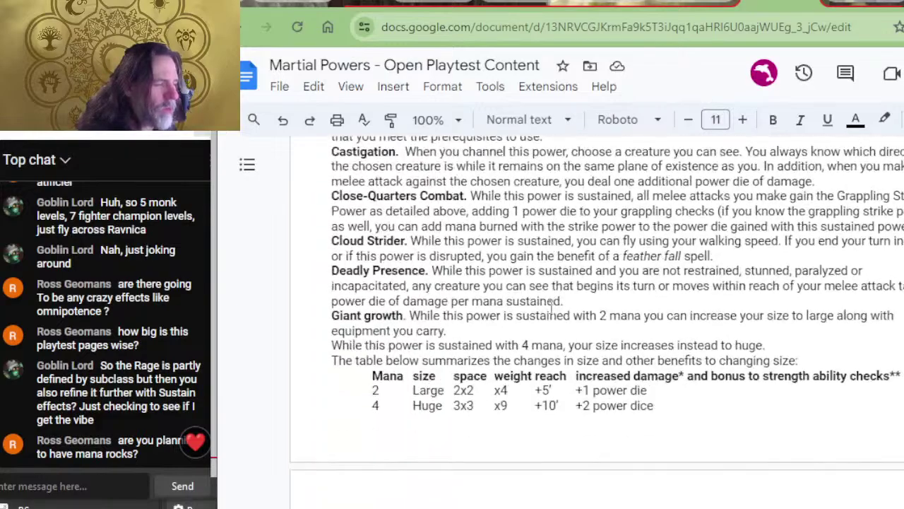
scroll(558, 297, "down", 12)
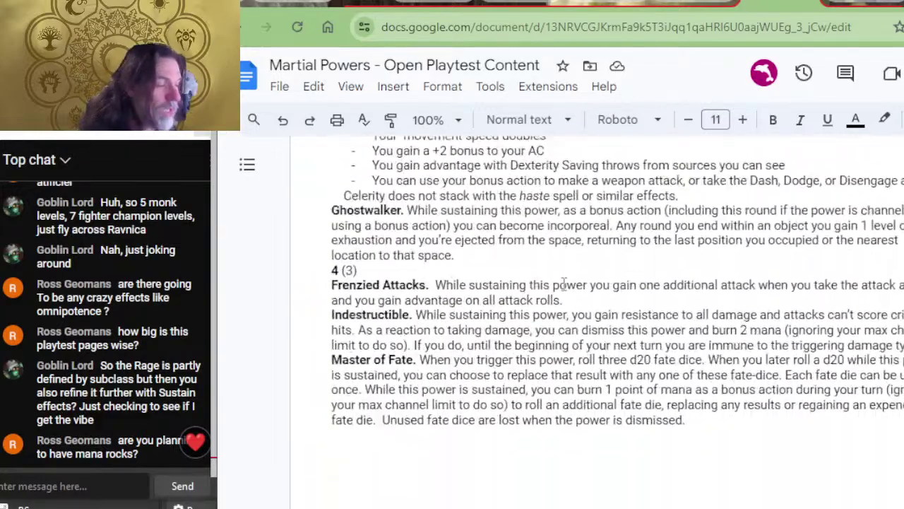
scroll(573, 280, "down", 10)
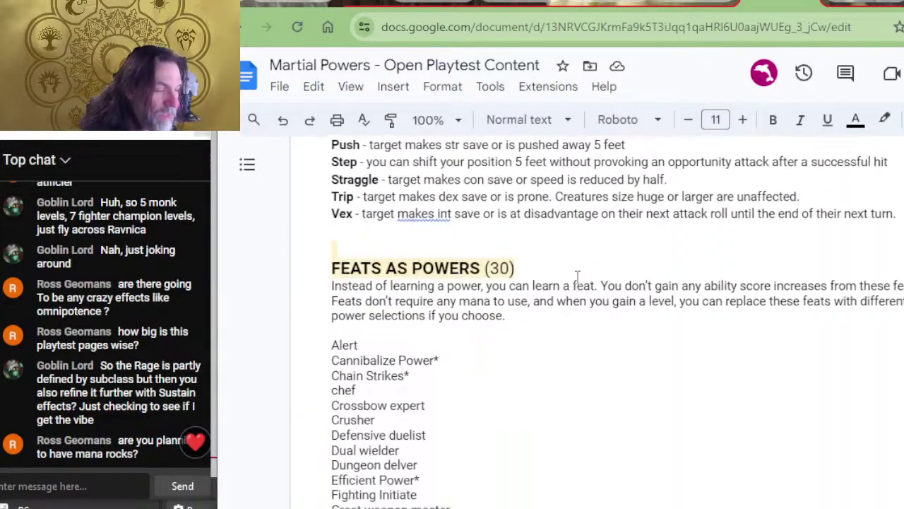
scroll(577, 280, "down", 12)
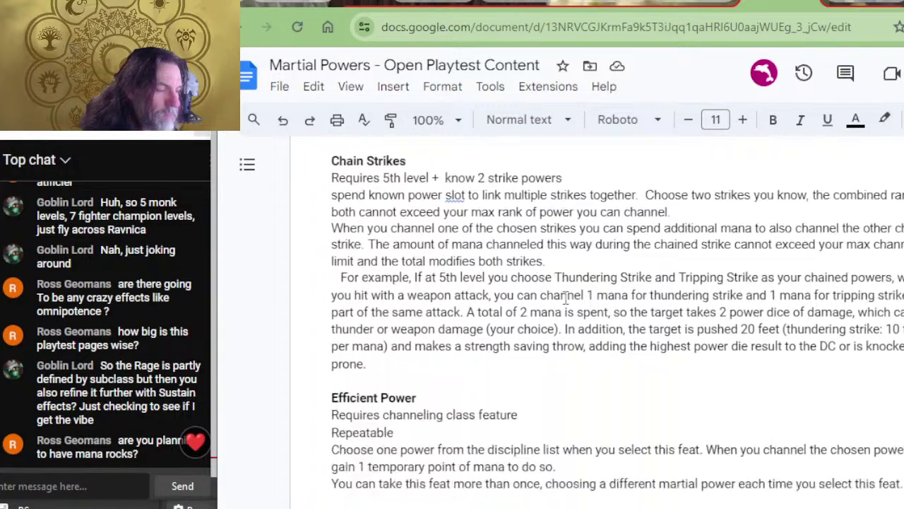
scroll(565, 296, "down", 6)
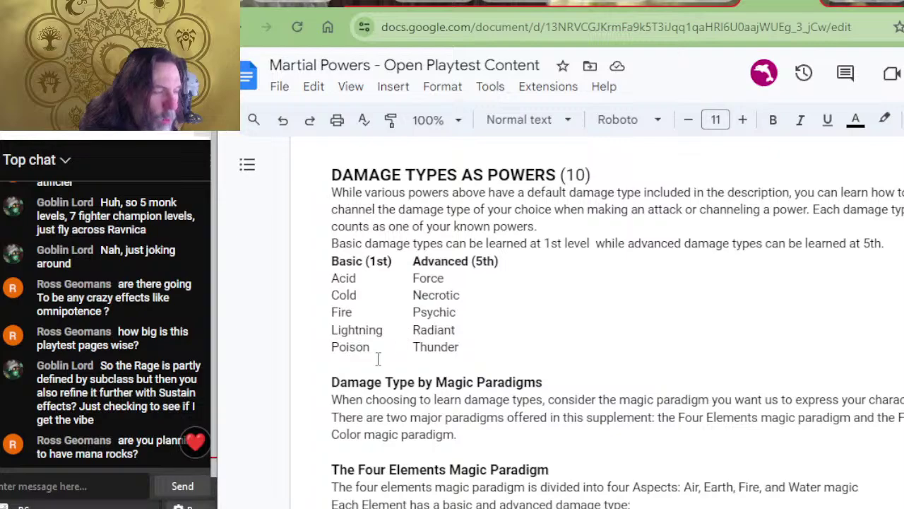
left_click_drag(400, 329, 361, 335)
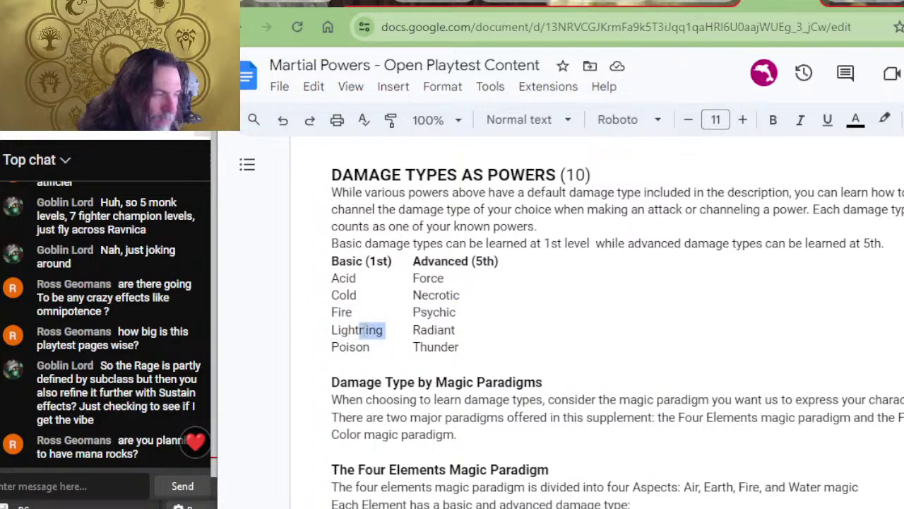
mouse_move(379, 301)
left_mouse_down()
mouse_move(388, 297)
mouse_move(332, 295)
mouse_move(379, 307)
mouse_move(323, 313)
mouse_move(371, 313)
left_mouse_up()
left_click(386, 299)
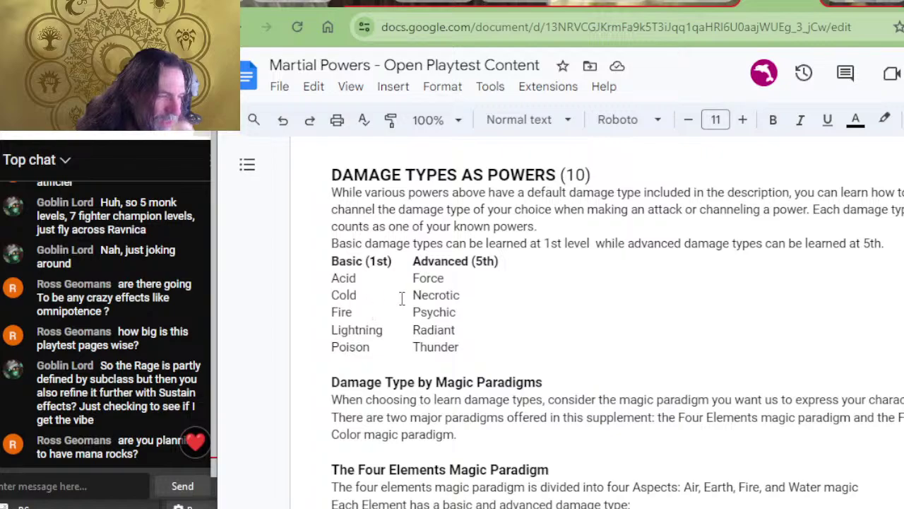
left_click_drag(391, 343, 365, 351)
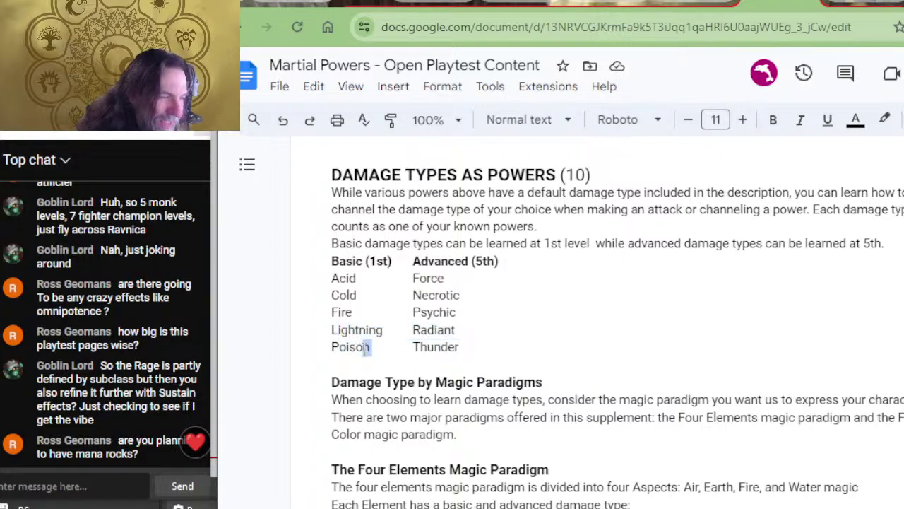
left_click(456, 281)
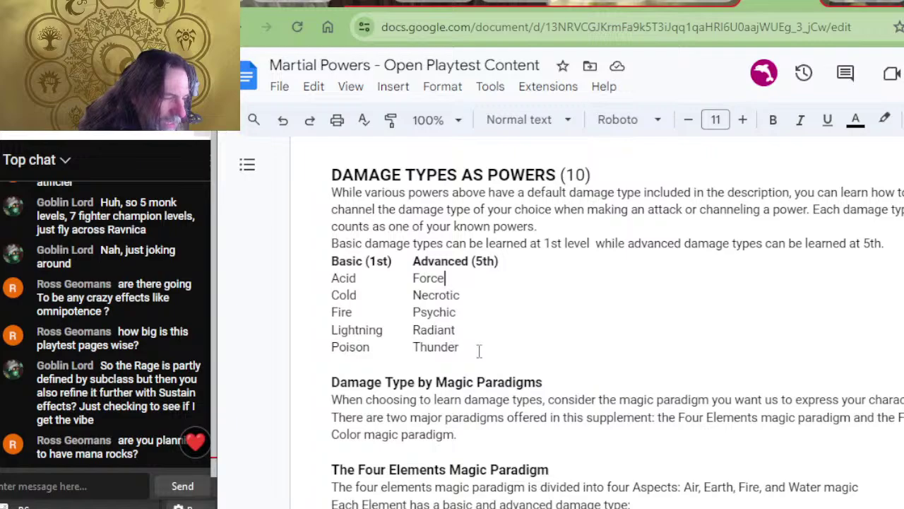
left_click(693, 6)
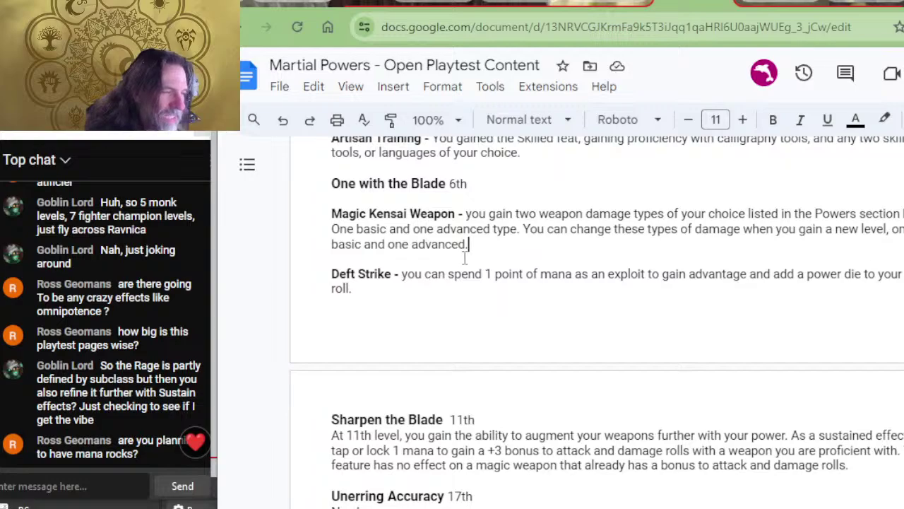
- Delete 'or lock' from the Sharpen the Blade cost so it reads 'tap 1 mana'
left_click(474, 288)
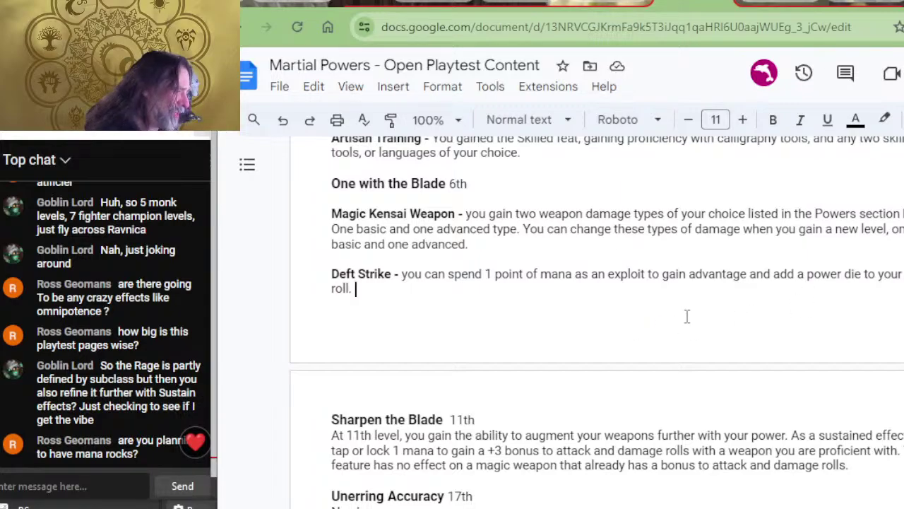
scroll(559, 272, "down", 2)
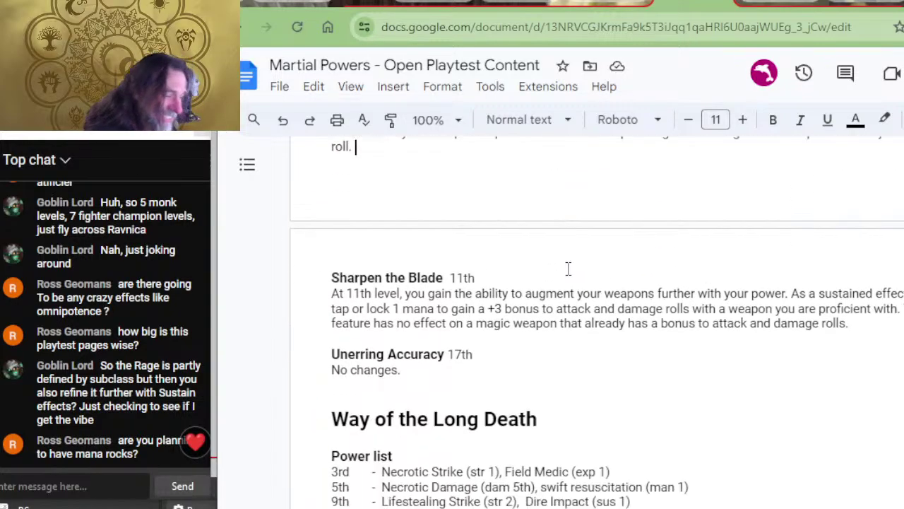
left_click(526, 278)
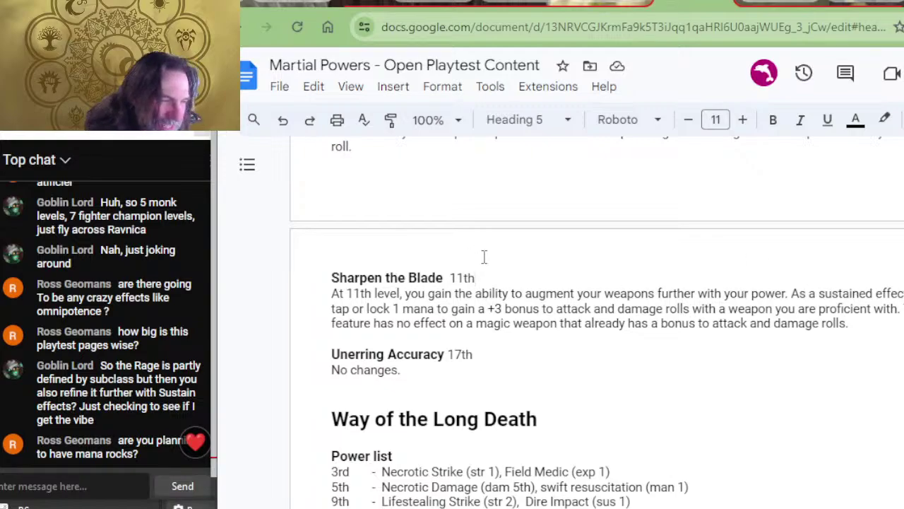
left_click_drag(393, 308, 353, 308)
key("BackSpace")
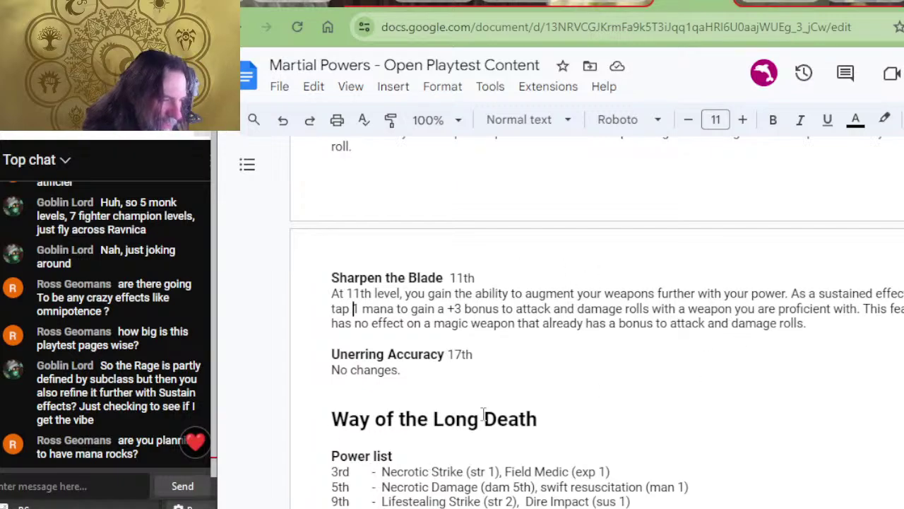
left_click(493, 385)
- Read the Way of the Kensei features on D&D Beyond's Monk page down to Way of the Long Death, then return to Docs
left_click(502, 370)
key("alt+Tab")
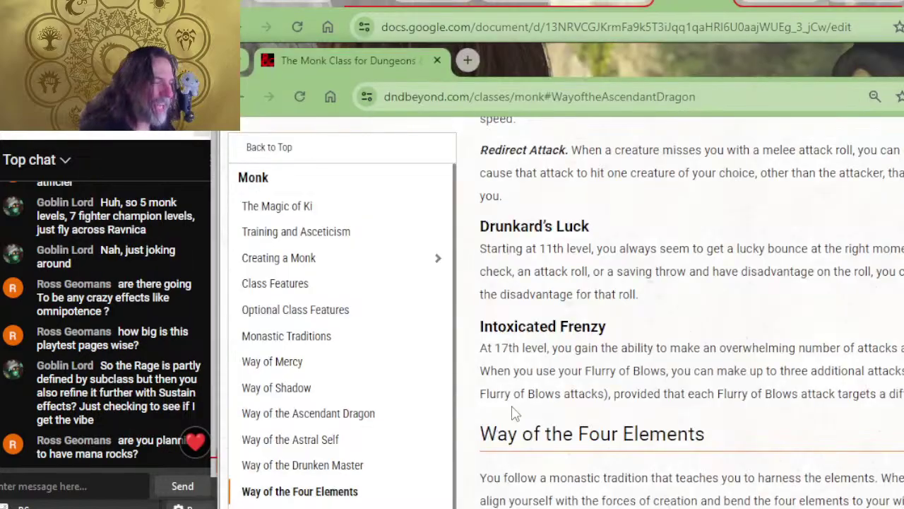
scroll(622, 389, "down", 6)
scroll(731, 391, "down", 20)
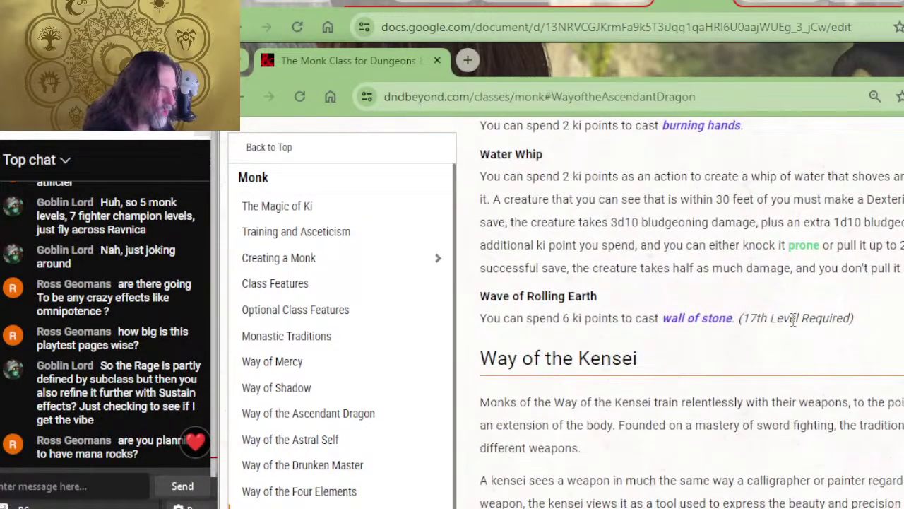
scroll(788, 336, "down", 10)
scroll(790, 328, "down", 2)
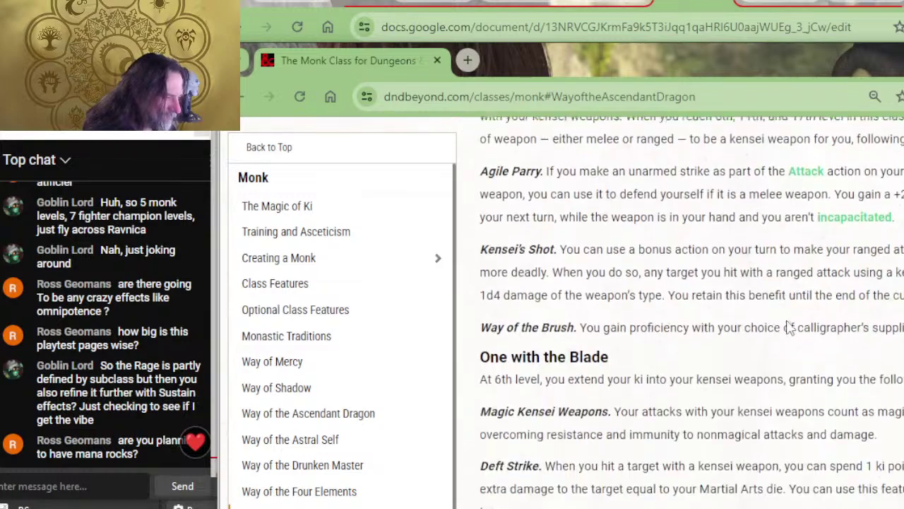
scroll(789, 328, "up", 6)
scroll(789, 329, "down", 7)
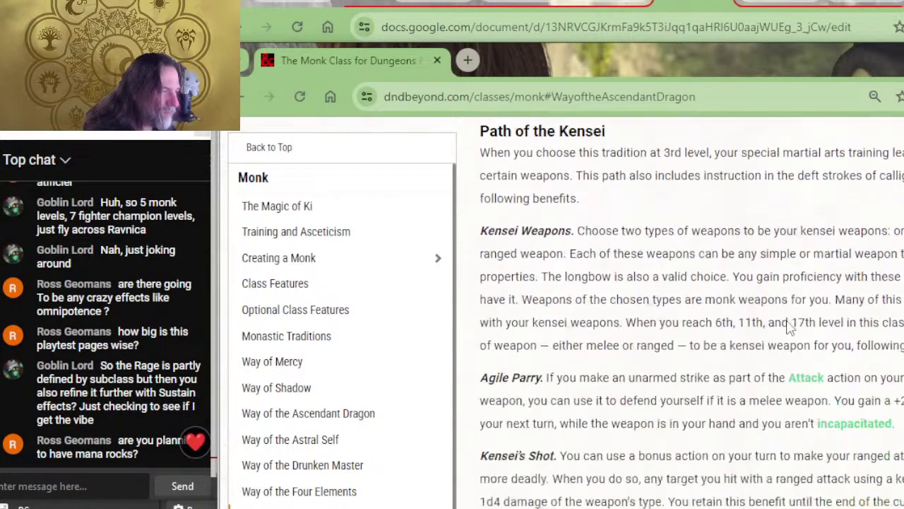
scroll(788, 322, "down", 2)
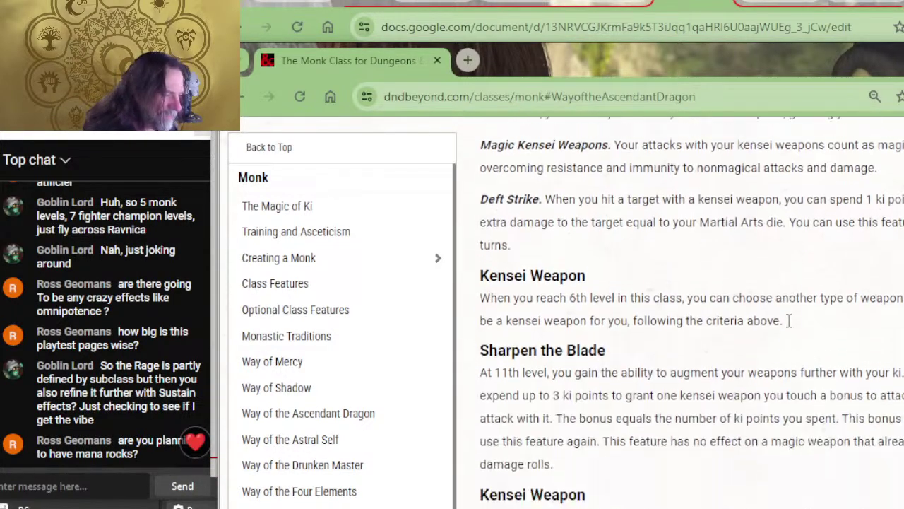
scroll(788, 322, "up", 2)
scroll(789, 322, "down", 6)
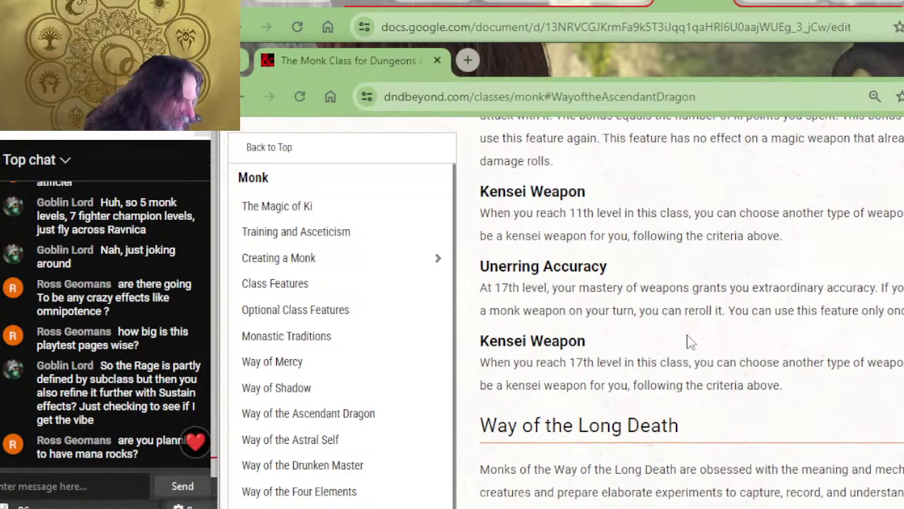
key("alt+Tab")
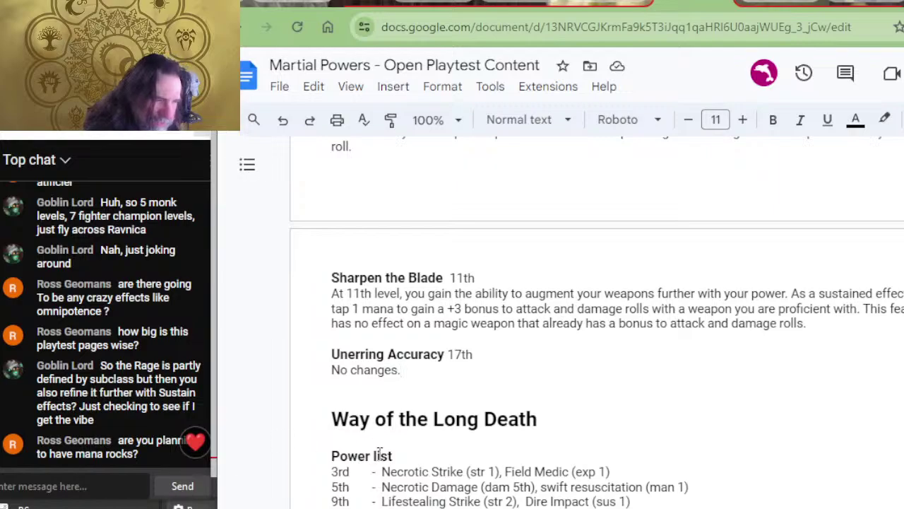
key("alt+Tab")
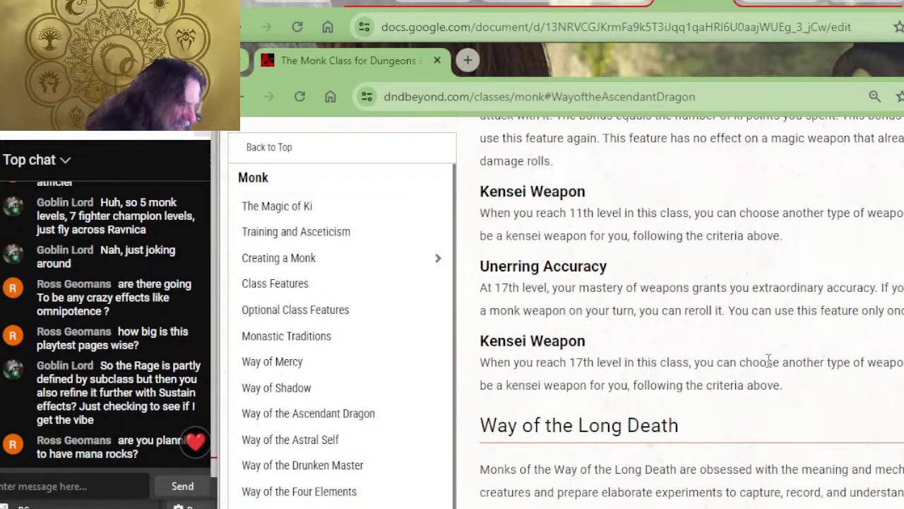
key("alt+Tab")
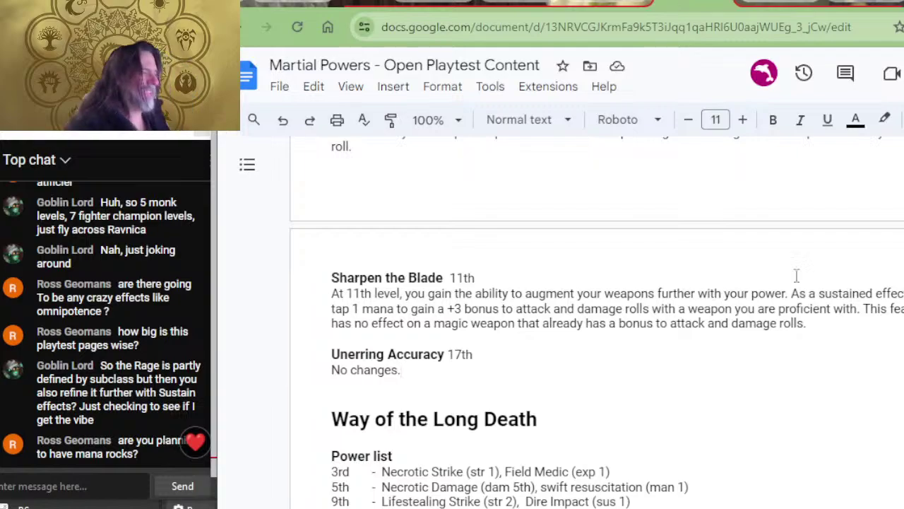
key("alt+Tab")
key("alt+Tab")
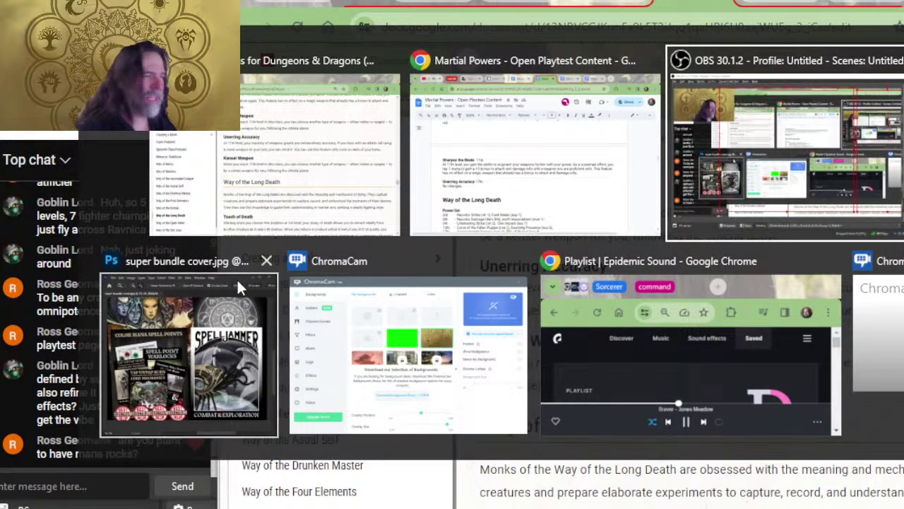
- Check the monk proficiencies and Monk Progression Table in the DMs Guild 382000-sample.pdf, then return to D&D Beyond
left_click(297, 162)
left_click(445, 13)
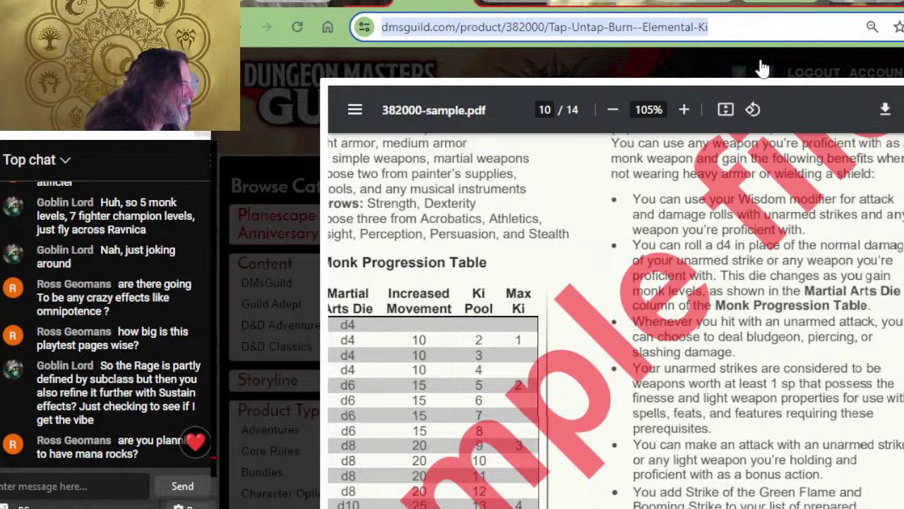
scroll(726, 230, "up", 2)
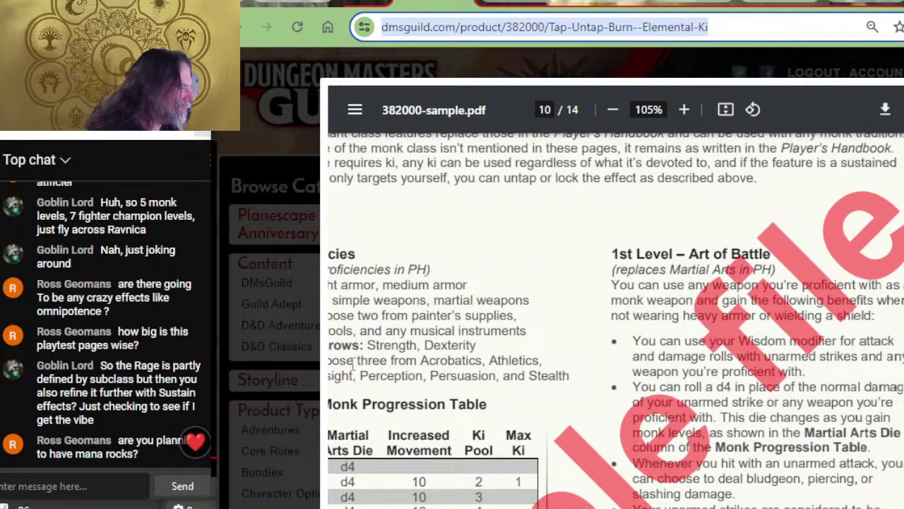
scroll(479, 345, "down", 2)
scroll(452, 254, "left", 2)
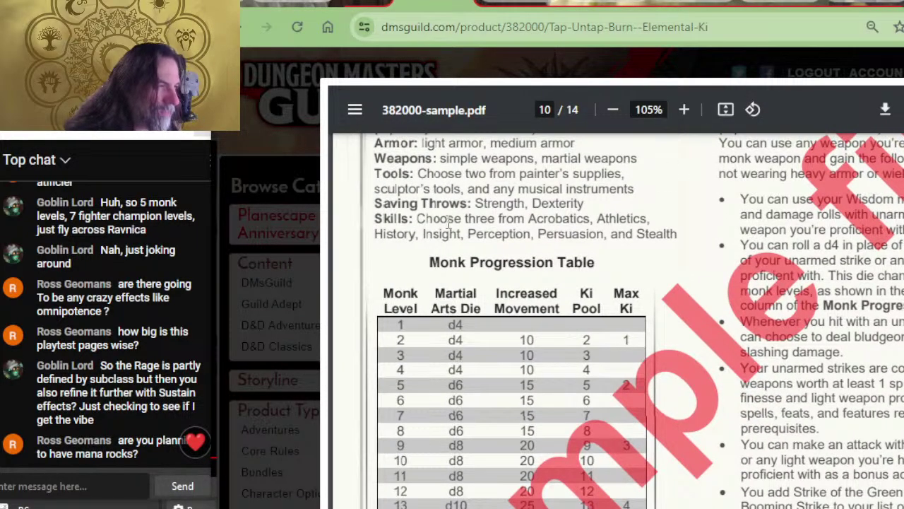
scroll(444, 235, "up", 2)
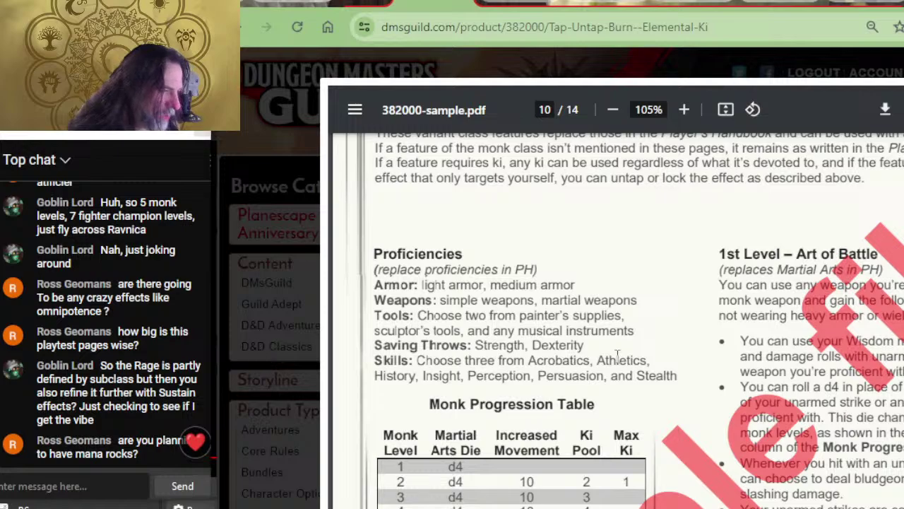
scroll(706, 403, "right", 3)
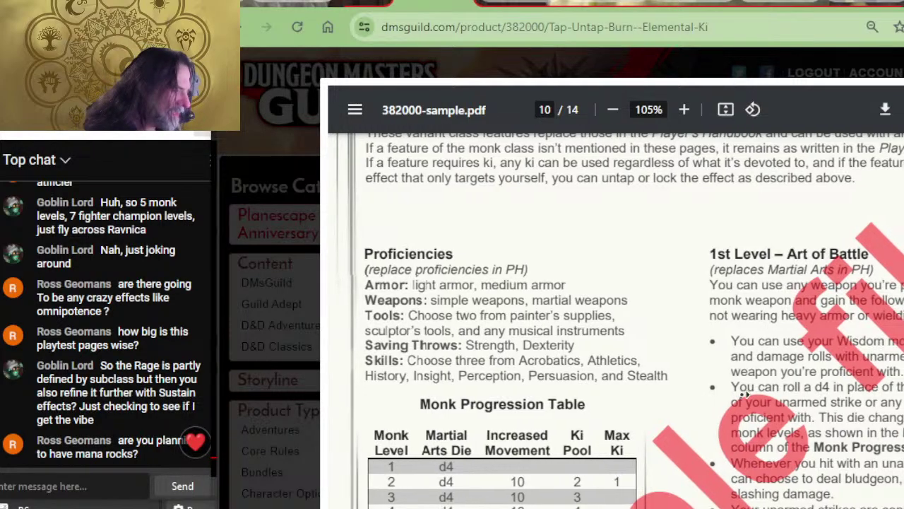
key("alt+Tab")
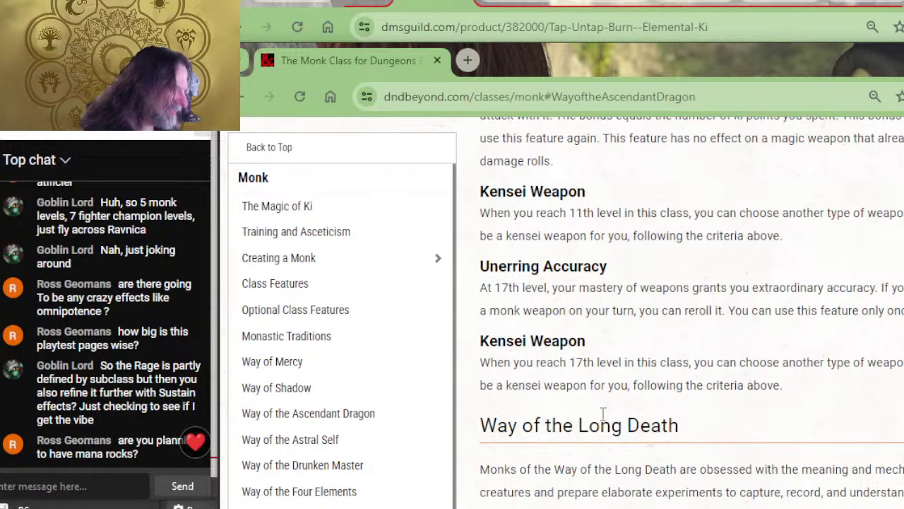
- Scroll back through the reference pages to D&D Beyond's Path of the Kensei section
scroll(600, 396, "up", 2)
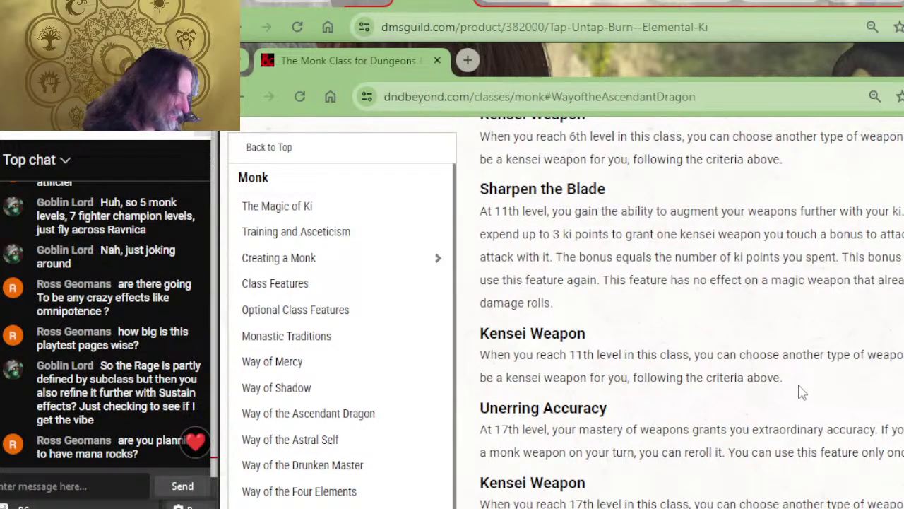
scroll(797, 355, "up", 2)
scroll(643, 380, "up", 2)
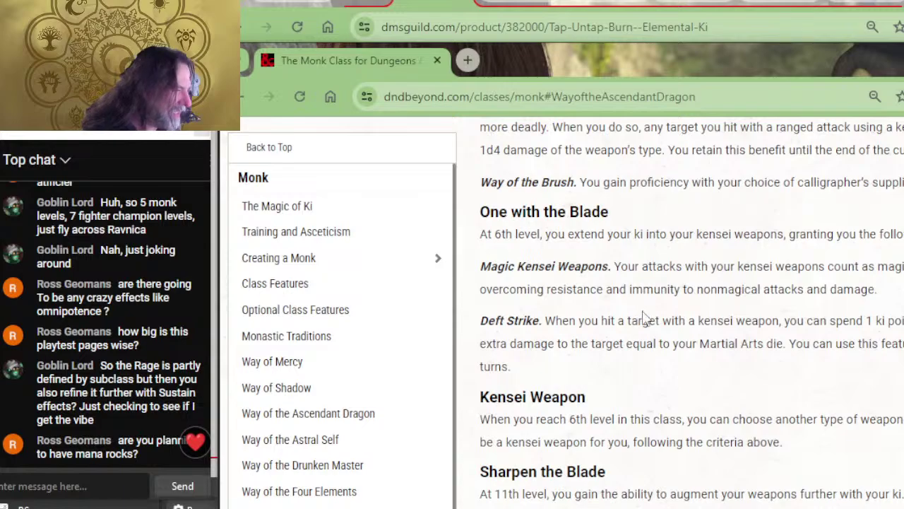
scroll(642, 313, "up", 4)
scroll(648, 298, "up", 2)
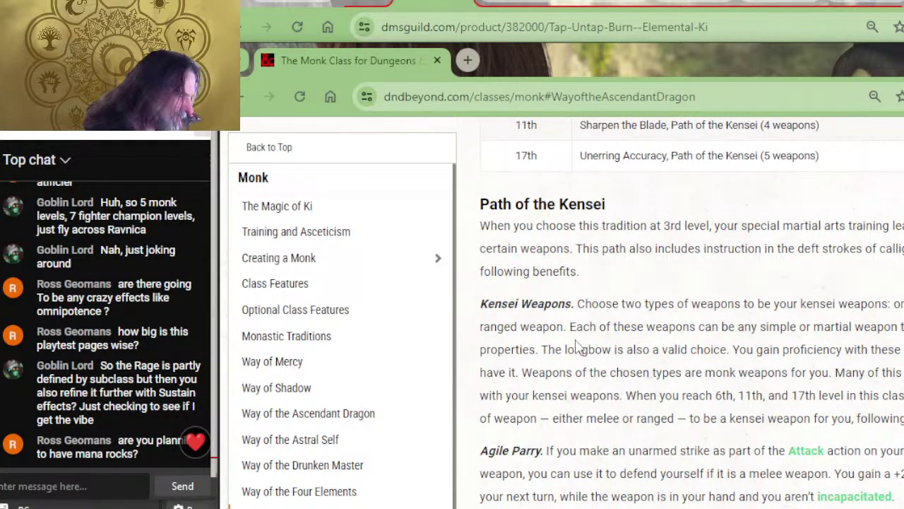
key("alt+Tab")
key("alt+Tab")
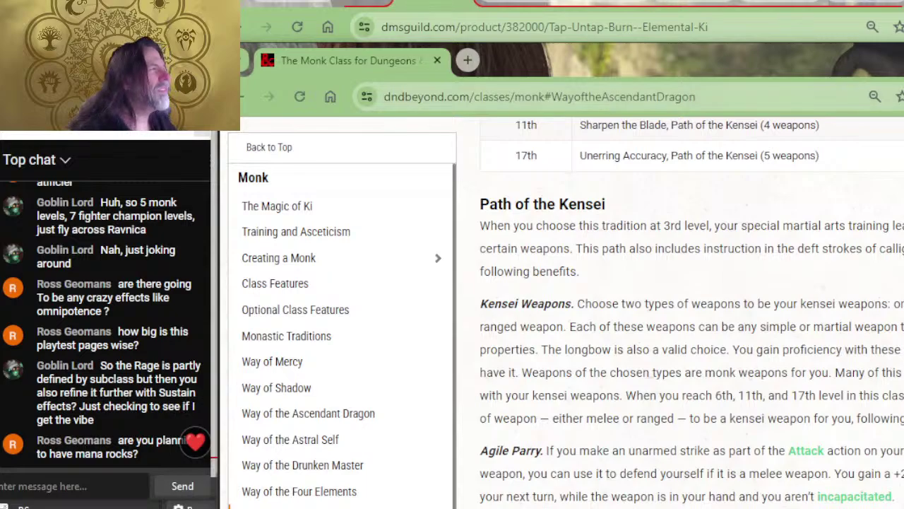
key("alt+Tab")
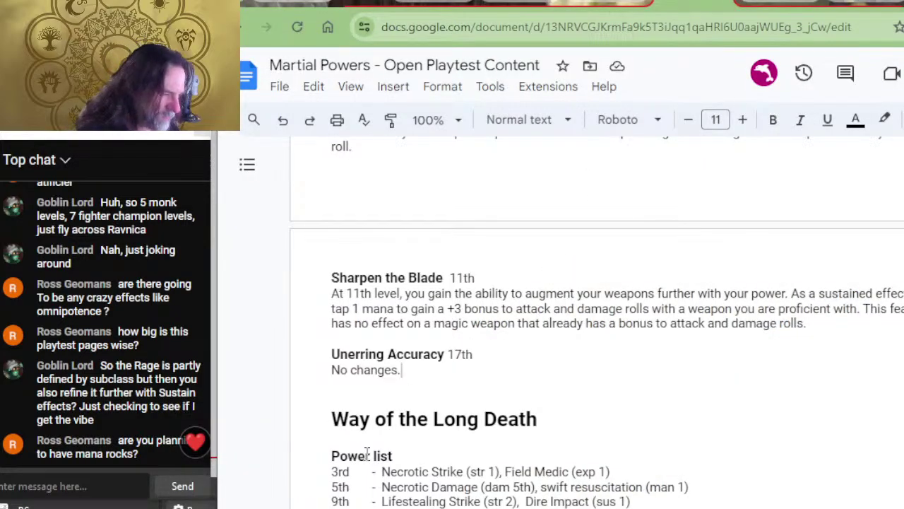
scroll(372, 371, "up", 2)
scroll(439, 441, "up", 2)
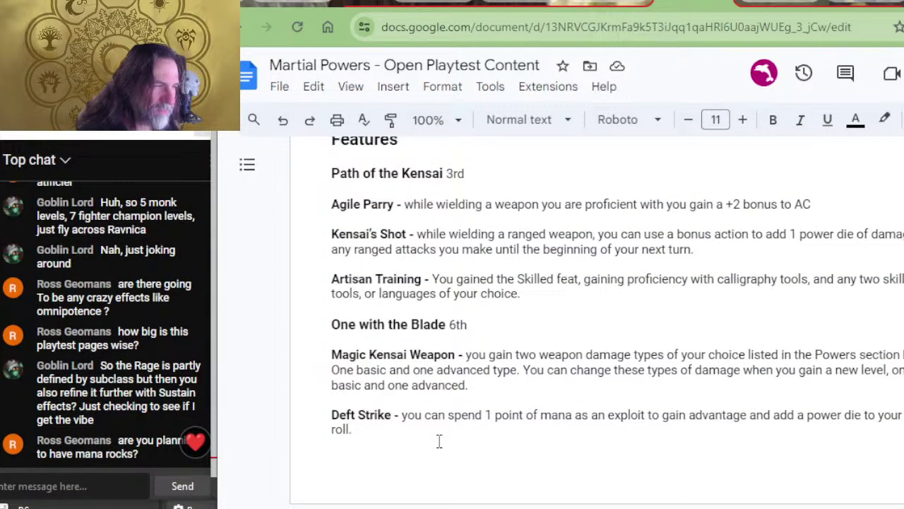
scroll(438, 441, "up", 2)
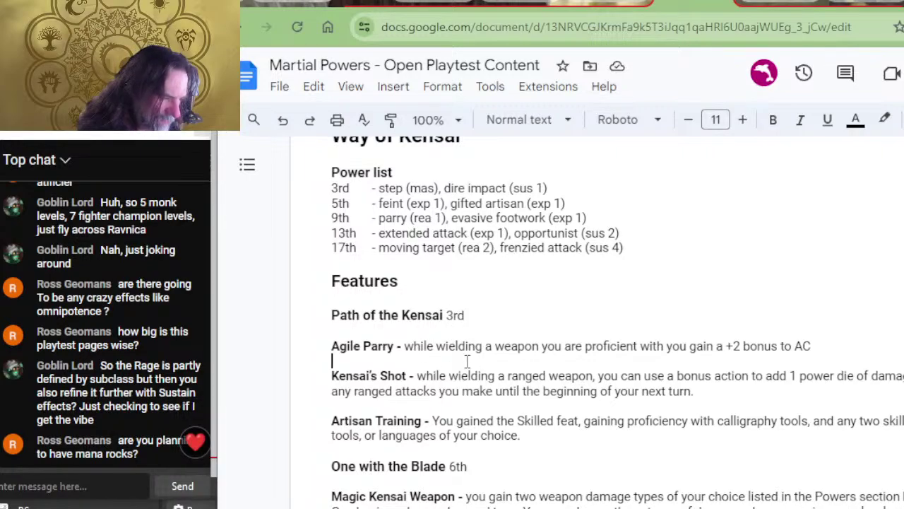
key("alt+Tab")
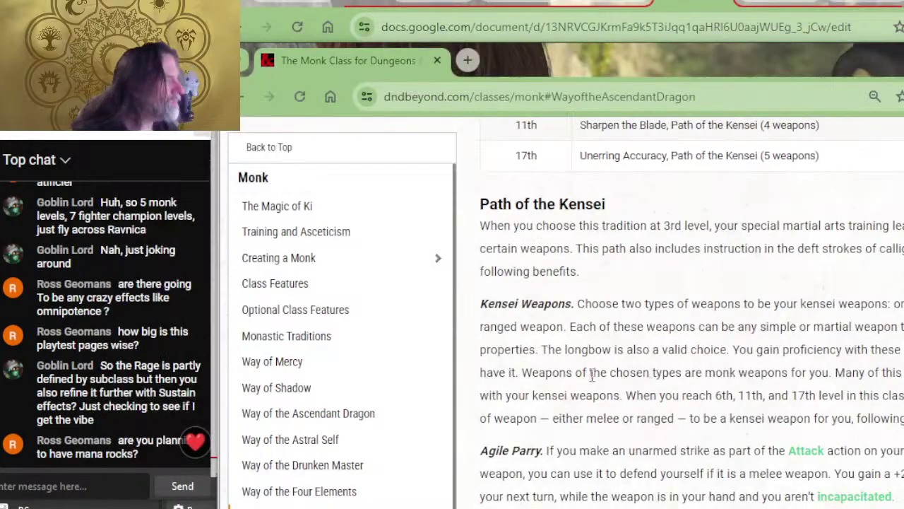
scroll(718, 322, "down", 4)
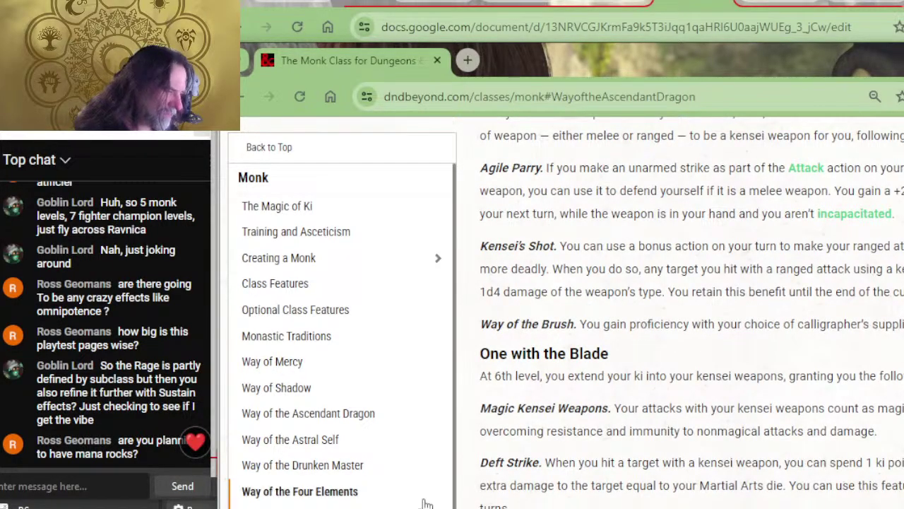
- Back in the Martial Powers doc, select the bold 'Agile Parry -' label under Path of the Kensai
key("alt+Tab")
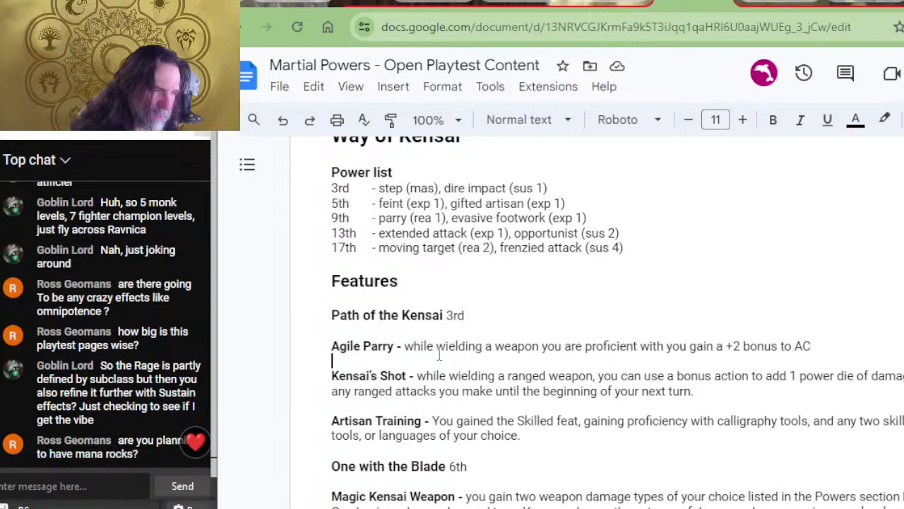
key("alt+Tab")
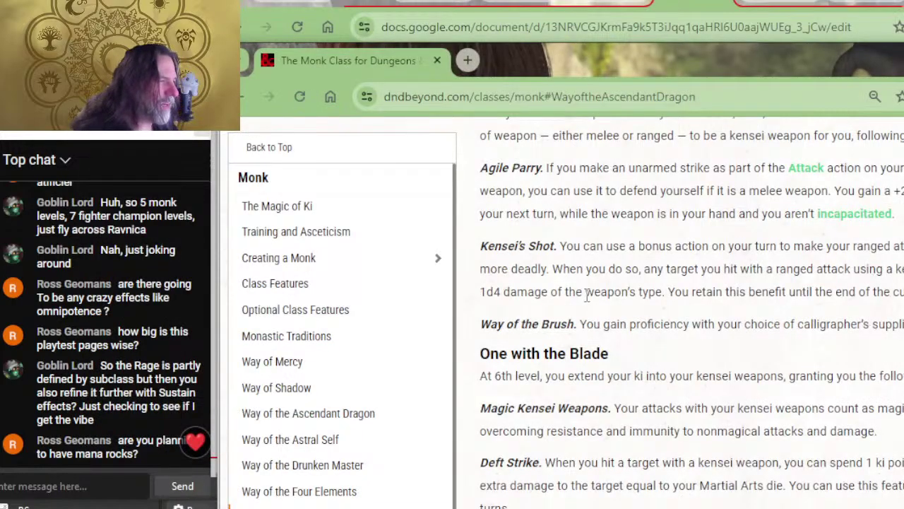
scroll(590, 317, "up", 2)
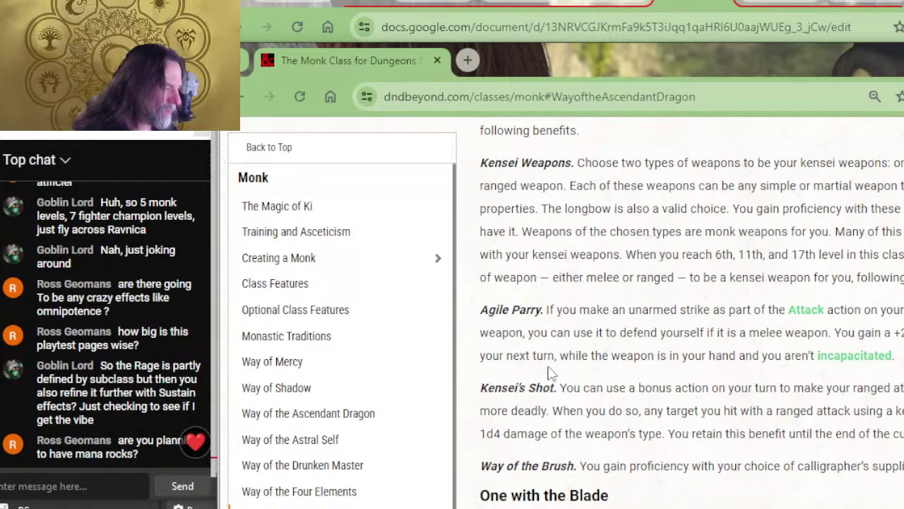
key("alt+Tab")
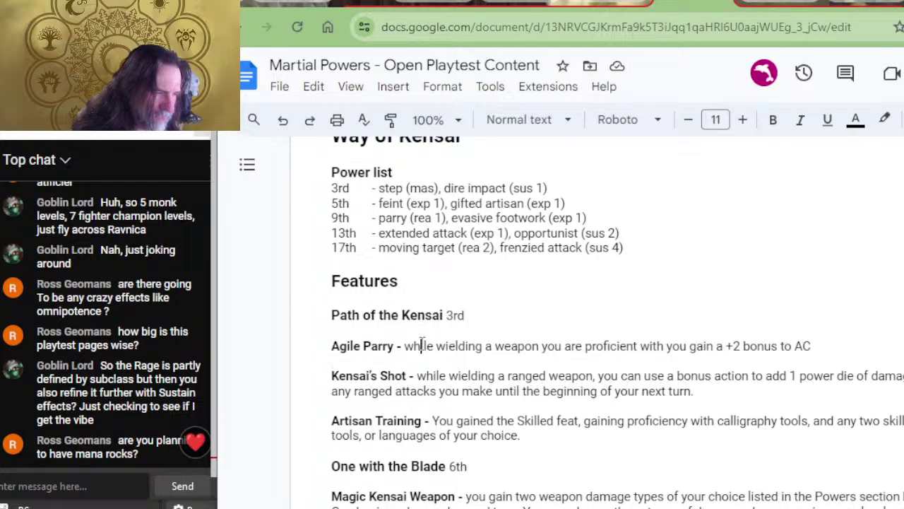
left_click_drag(427, 346, 327, 348)
key("ctrl+c")
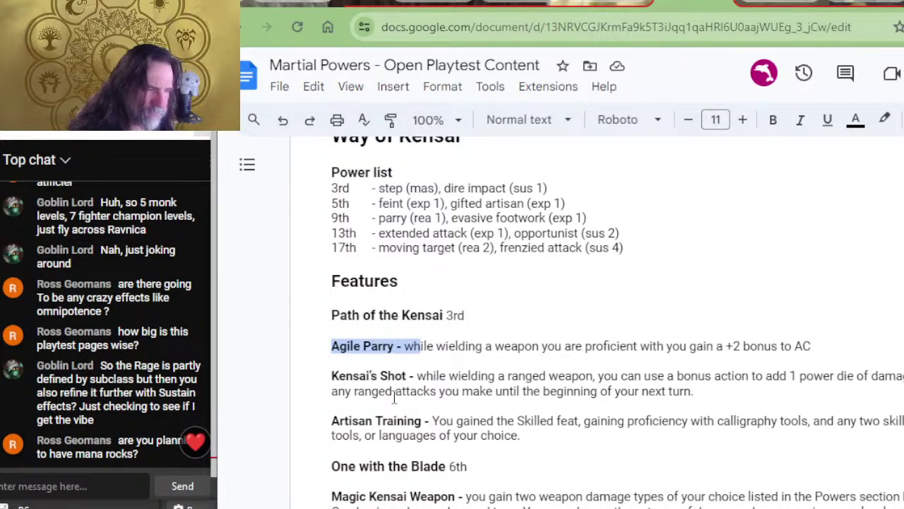
- Paste the bold label on a new line above Agile Parry and rename it 'Kensai Weapons'
left_click(412, 334)
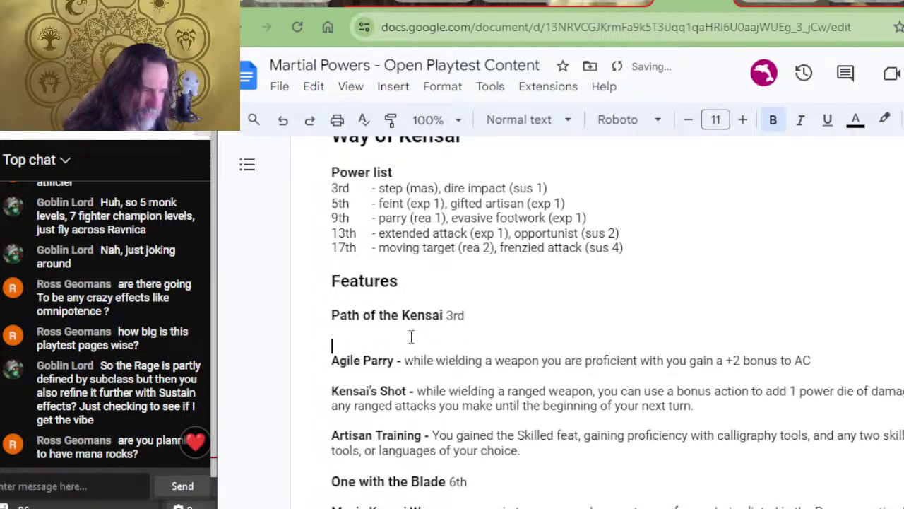
key("ctrl+v")
key("Down")
key("Up")
type("Kensai We")
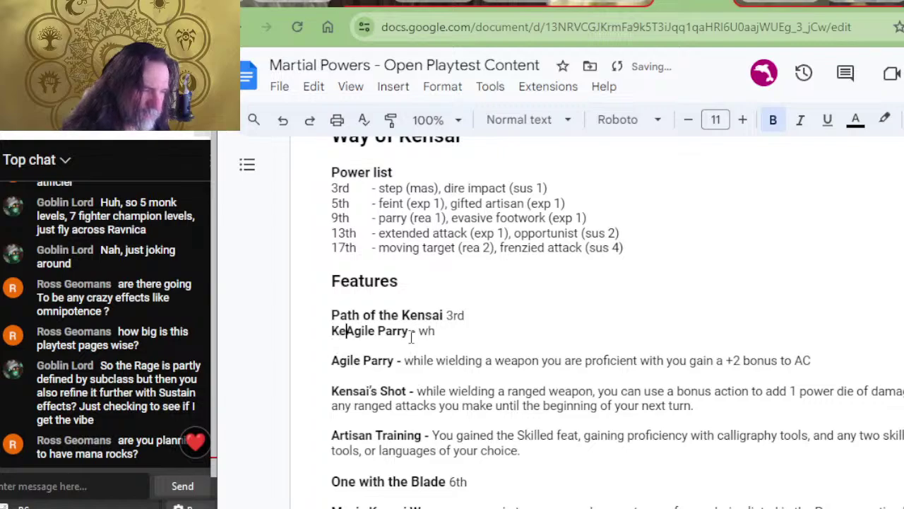
type("apons")
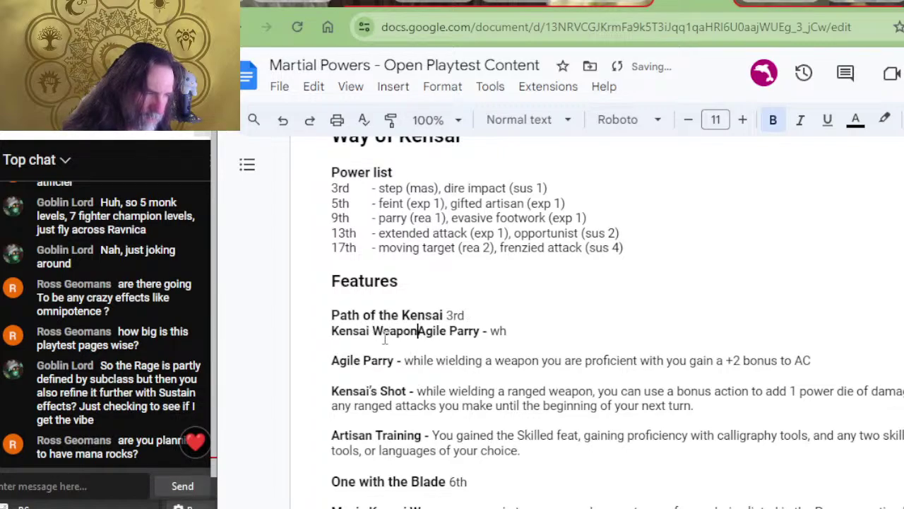
key("Delete")
key("Delete")
key("Delete")
key("Delete")
key("Delete")
key("Delete")
key("Delete")
key("Delete")
key("Delete")
key("Delete")
key("Delete")
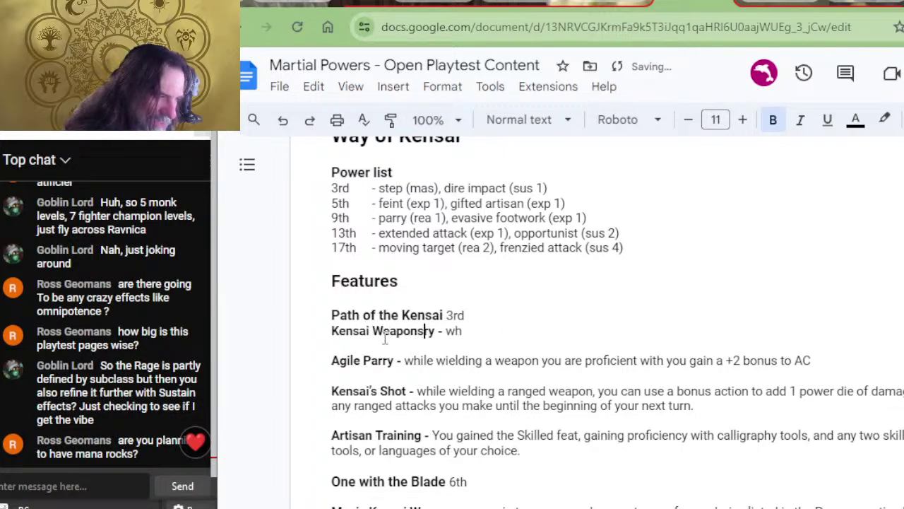
key("End")
key("BackSpace")
key("BackSpace")
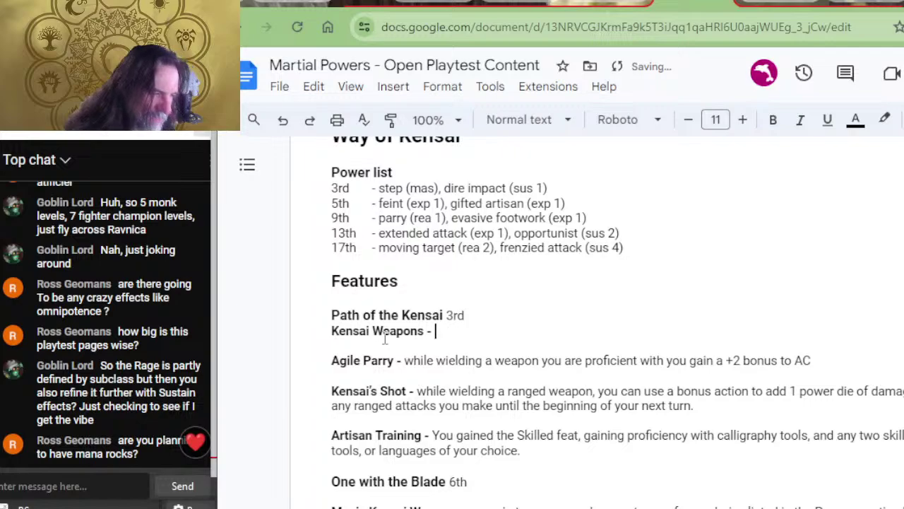
- Write the rule 'Any weapon you are proficient with is considered a monk weapon.'
type("You can treat")
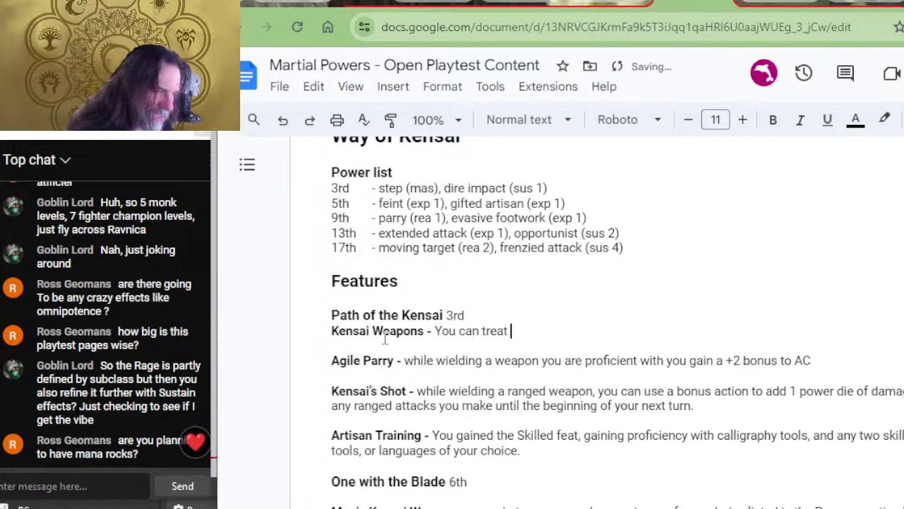
key("BackSpace")
key("BackSpace")
key("BackSpace")
key("BackSpace")
key("BackSpace")
key("BackSpace")
key("BackSpace")
key("BackSpace")
key("BackSpace")
key("BackSpace")
key("BackSpace")
key("BackSpace")
key("BackSpace")
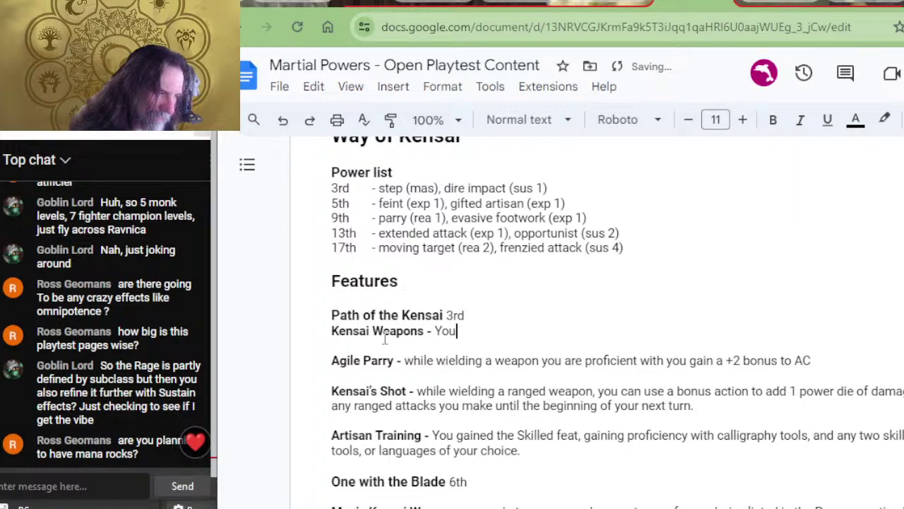
type("Any we")
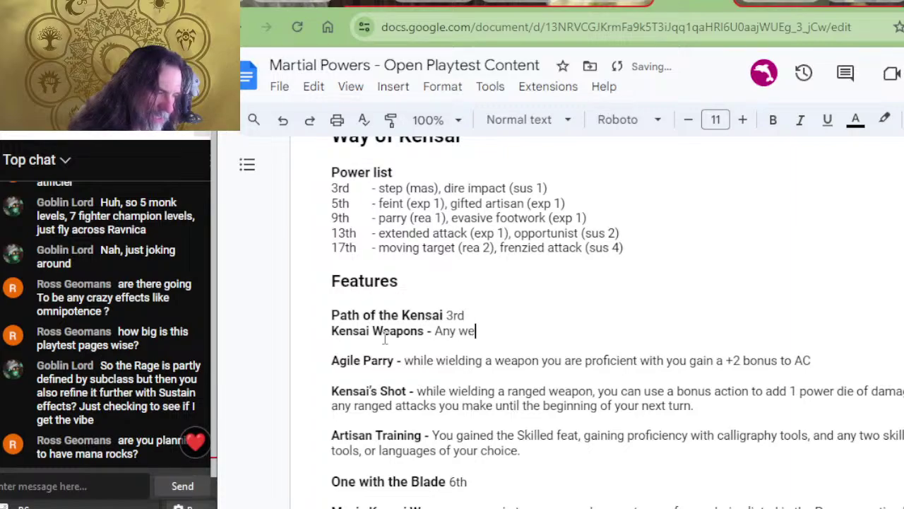
type("apon you are prof")
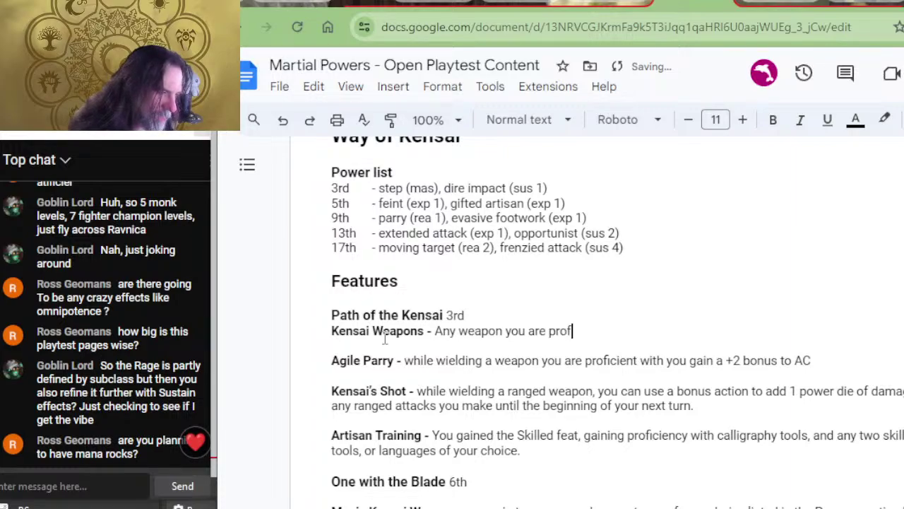
type("icient with is con")
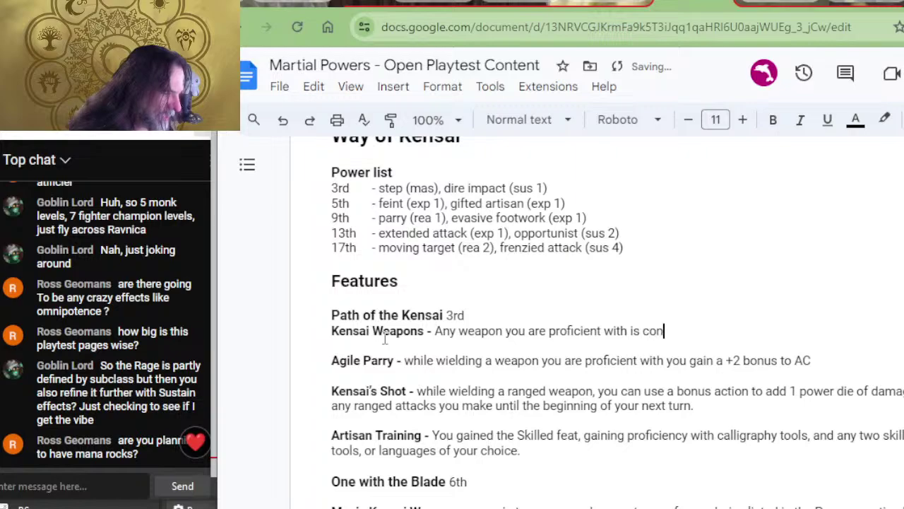
type("sidered a monk weapon.")
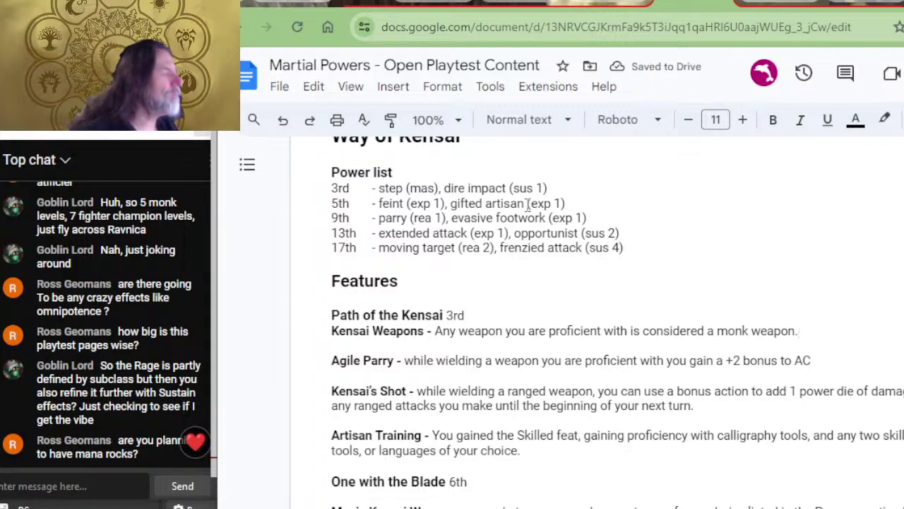
key("ctrl+Tab")
key("ctrl+shift+Tab")
- Scroll the doc toward Long Death and raise the D&D Beyond monk window for more sections
scroll(563, 290, "down", 5)
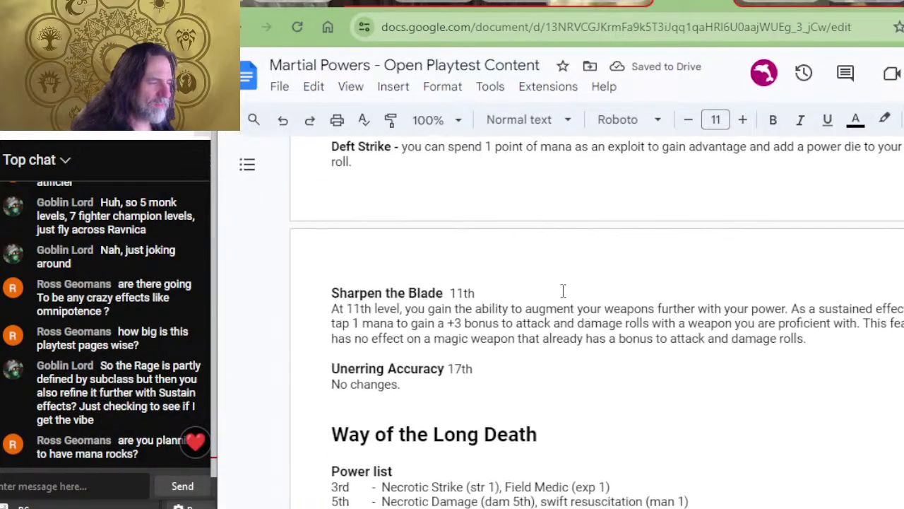
scroll(672, 246, "down", 2)
scroll(669, 251, "down", 4)
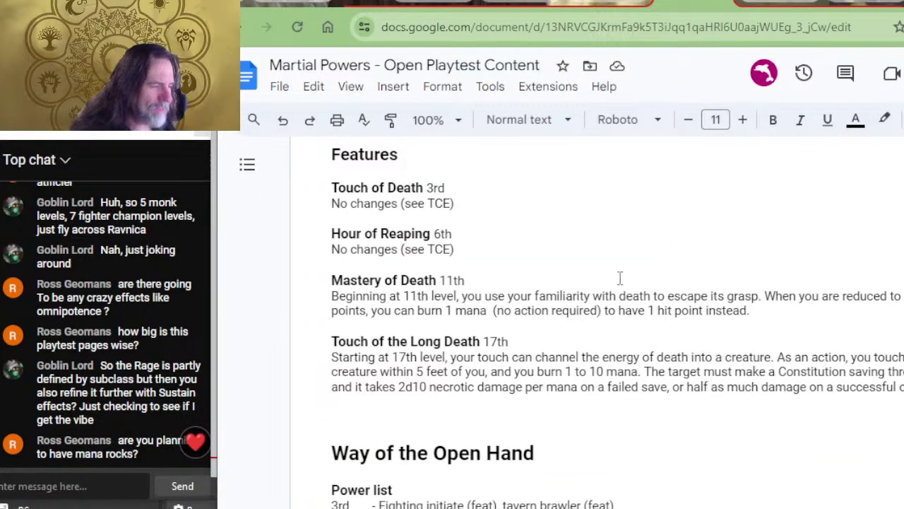
key("alt+Tab")
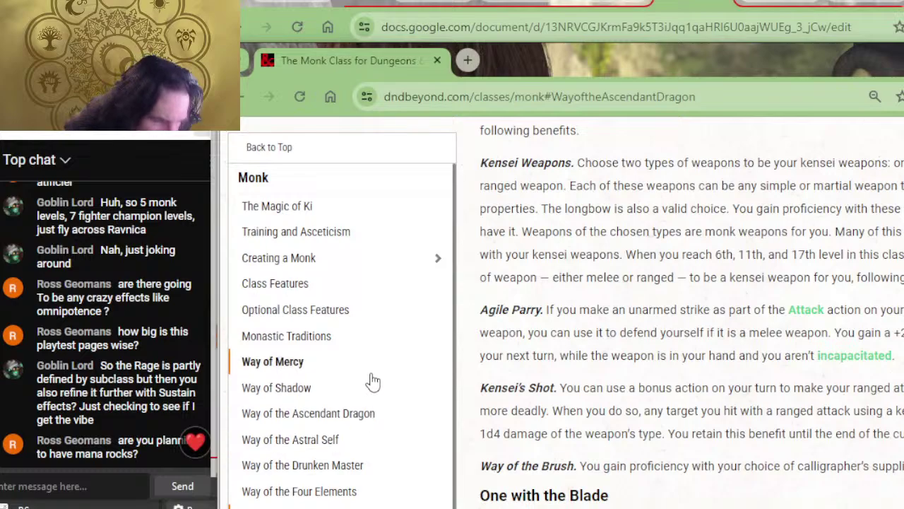
scroll(373, 382, "down", 5)
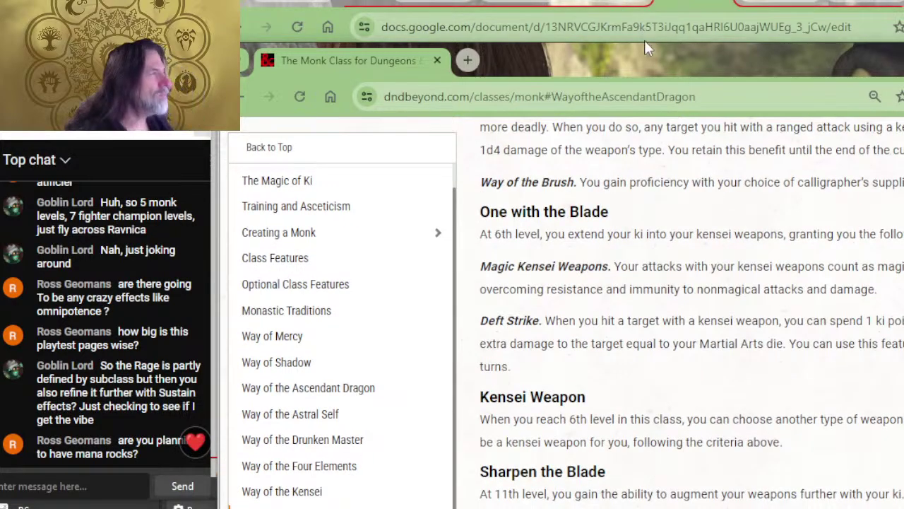
left_click_drag(651, 58, 672, 0)
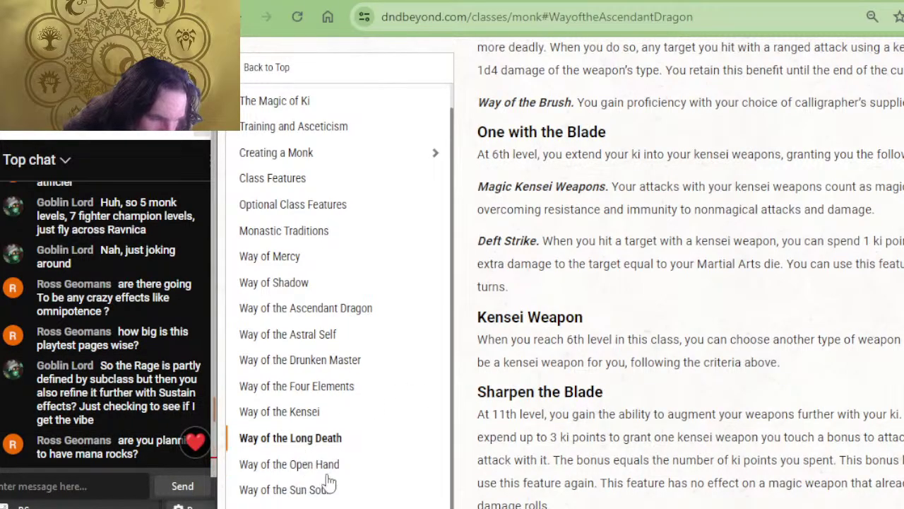
- Review the doc's Way of the Long Death features, then scroll D&D Beyond to its Long Death rules
key("alt+Tab")
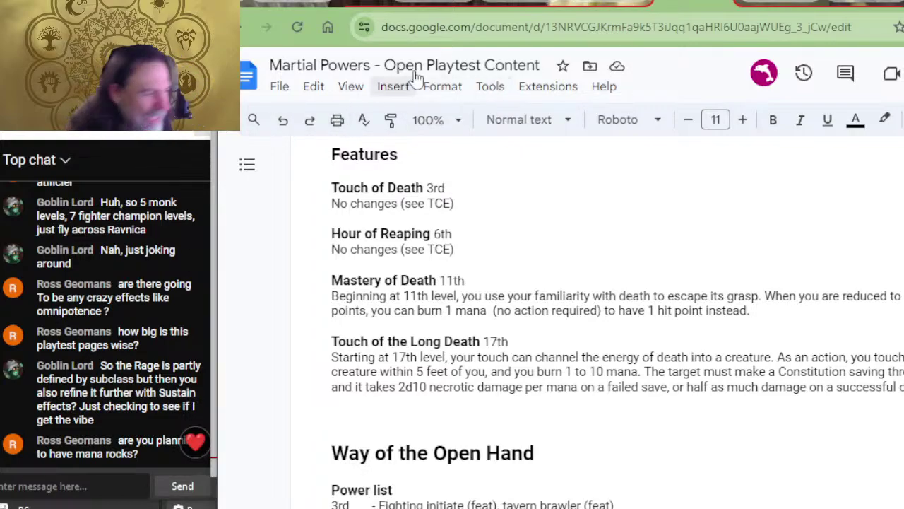
scroll(599, 279, "up", 2)
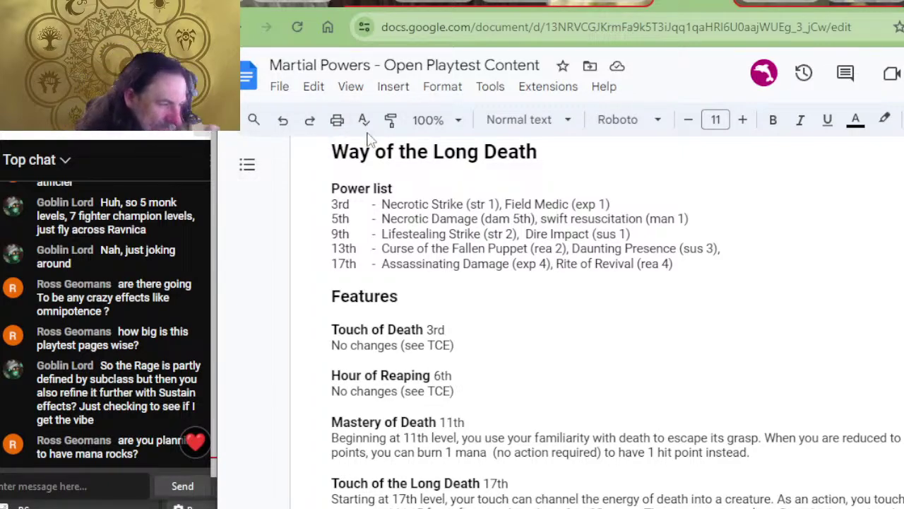
scroll(373, 313, "down", 2)
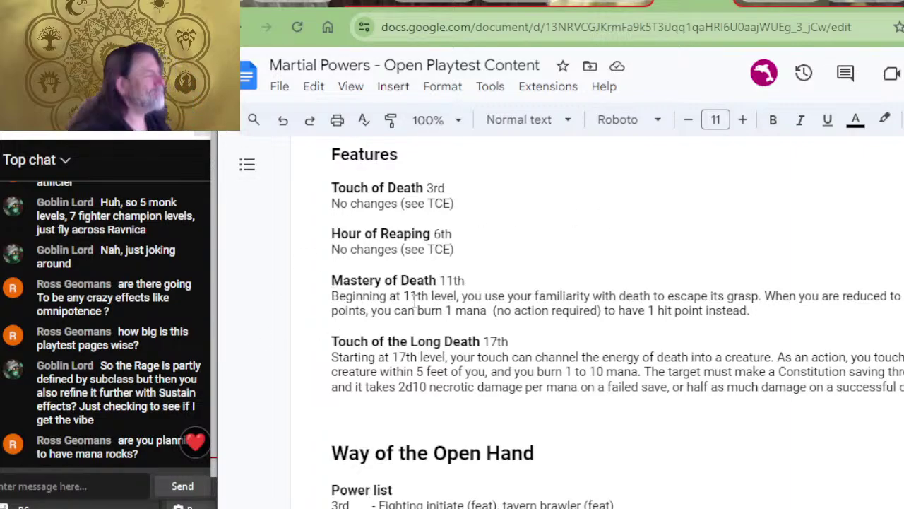
key("alt+Tab")
scroll(608, 272, "down", 8)
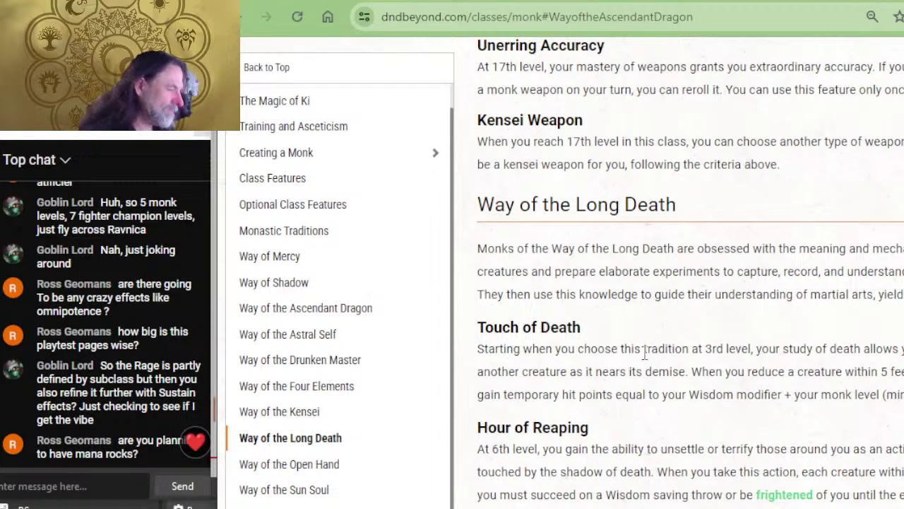
left_click_drag(608, 316, 656, 344)
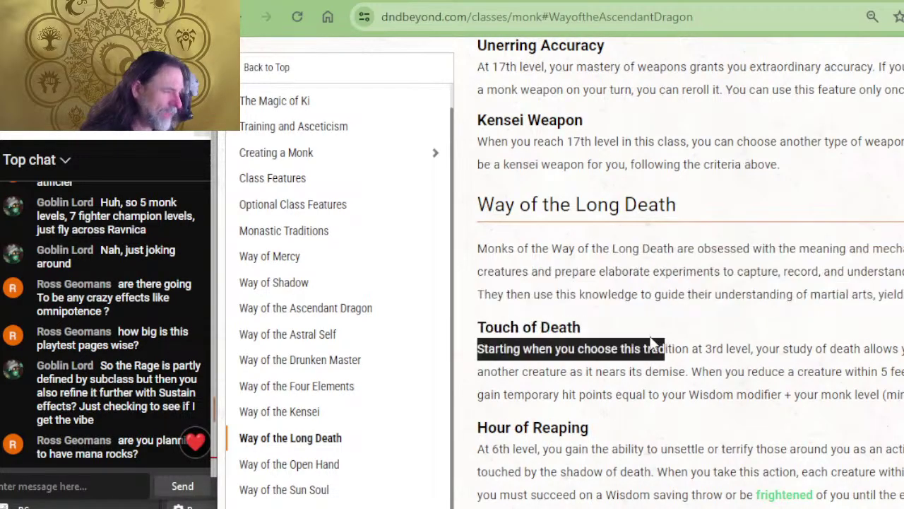
left_click(654, 341)
scroll(654, 342, "up", 2)
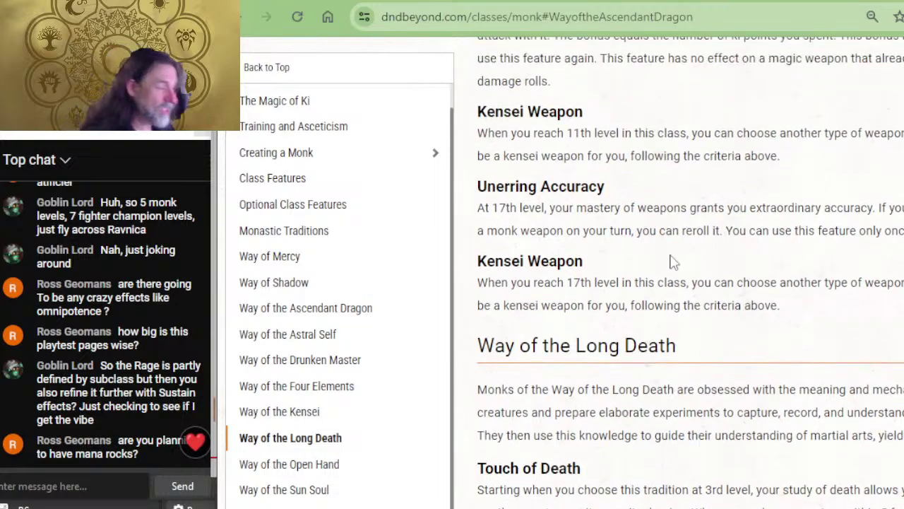
scroll(671, 263, "down", 2)
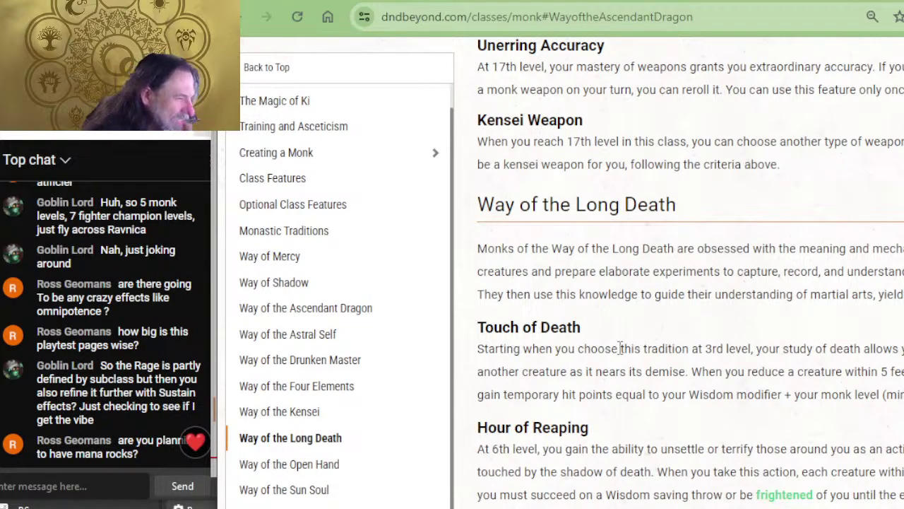
key("alt+Tab")
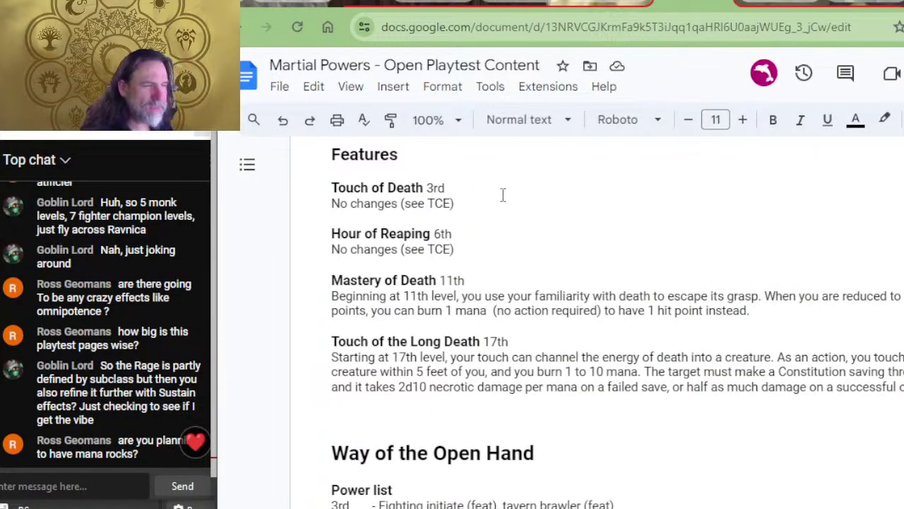
key("alt+Tab")
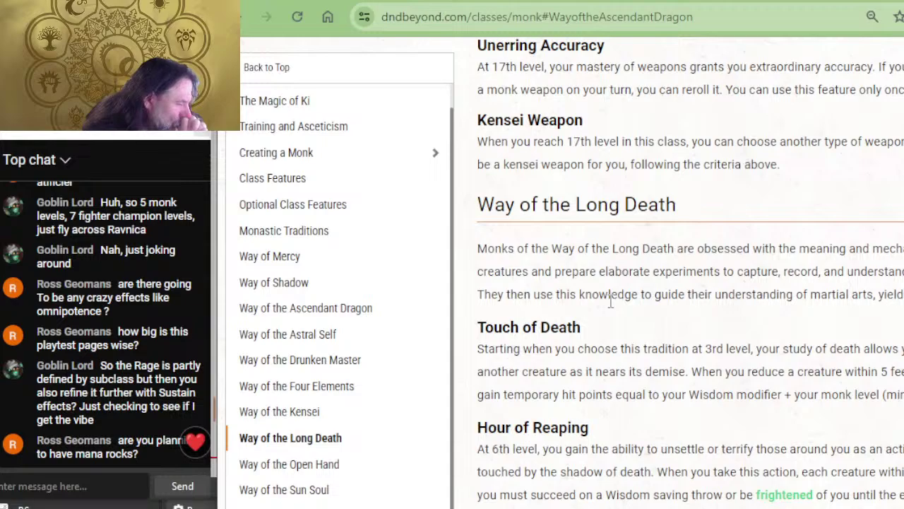
key("alt+Tab")
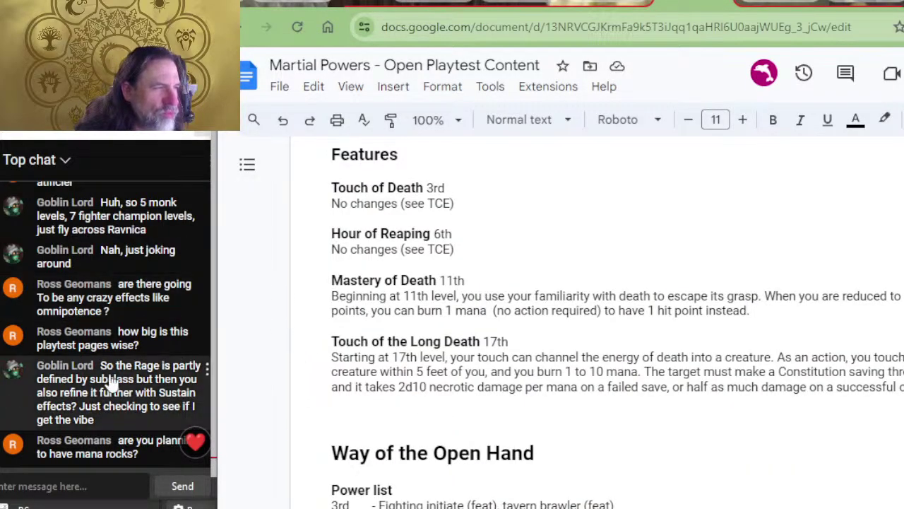
left_click_drag(455, 204, 330, 209)
key("alt+Tab")
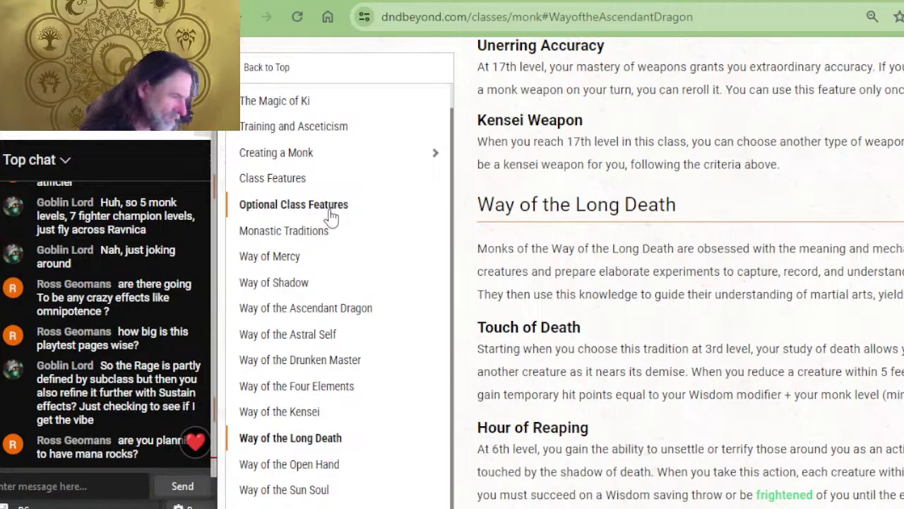
- Begin the new Touch of Death text: 'When you reduce a creature to 0 hp'
key("alt+Tab")
type("When hyou")
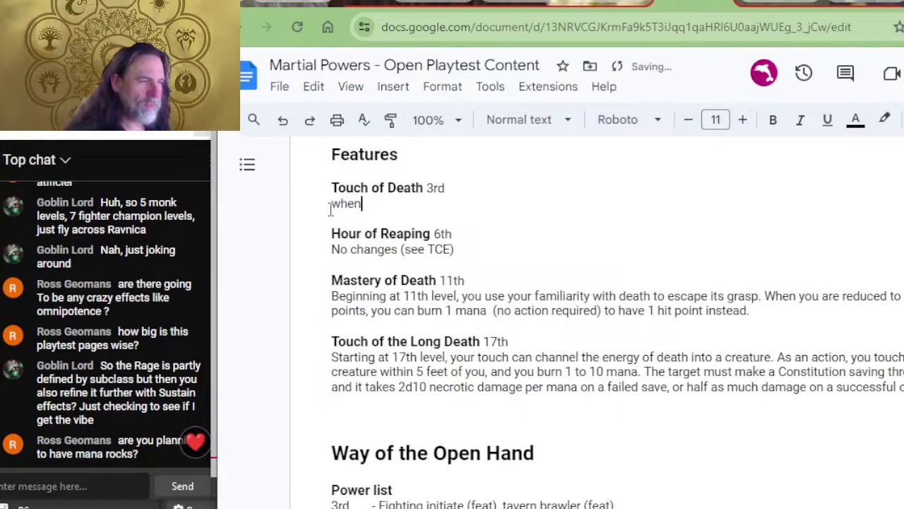
key("BackSpace")
key("BackSpace")
key("BackSpace")
key("BackSpace")
type("y")
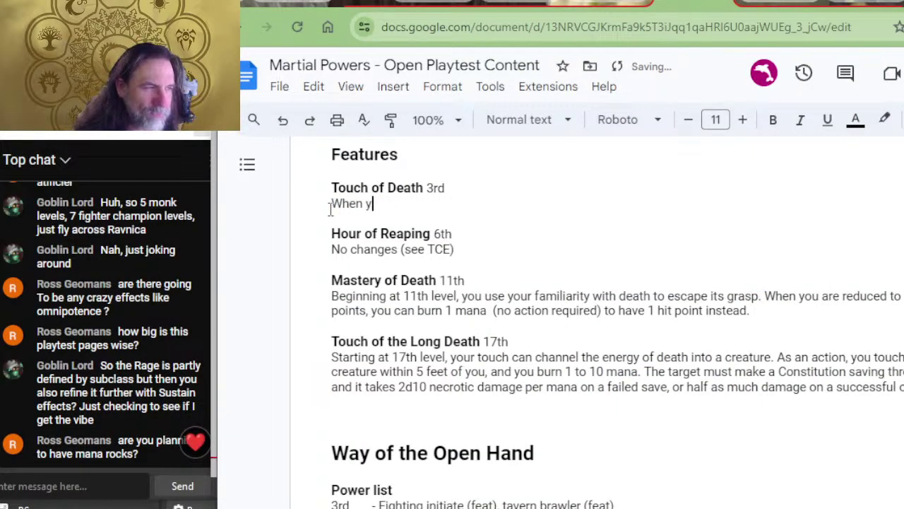
type("ou reduce a crea")
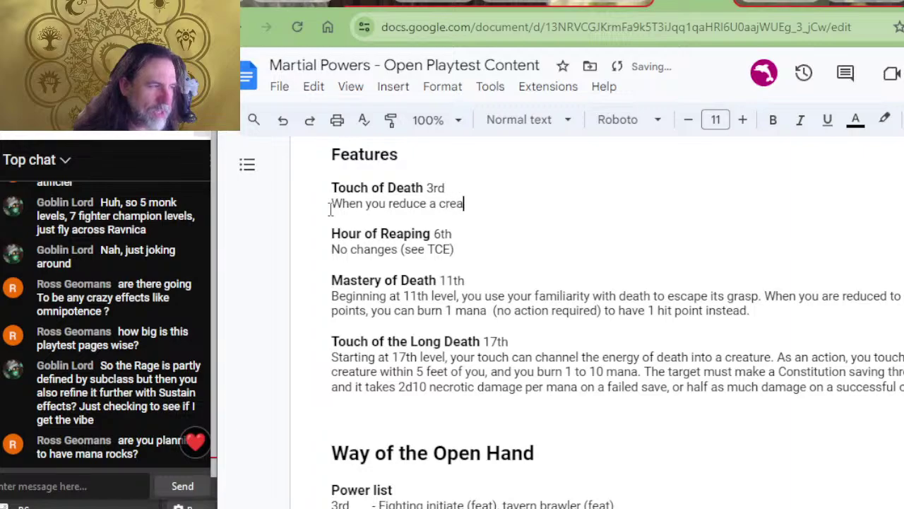
type("ture to 0")
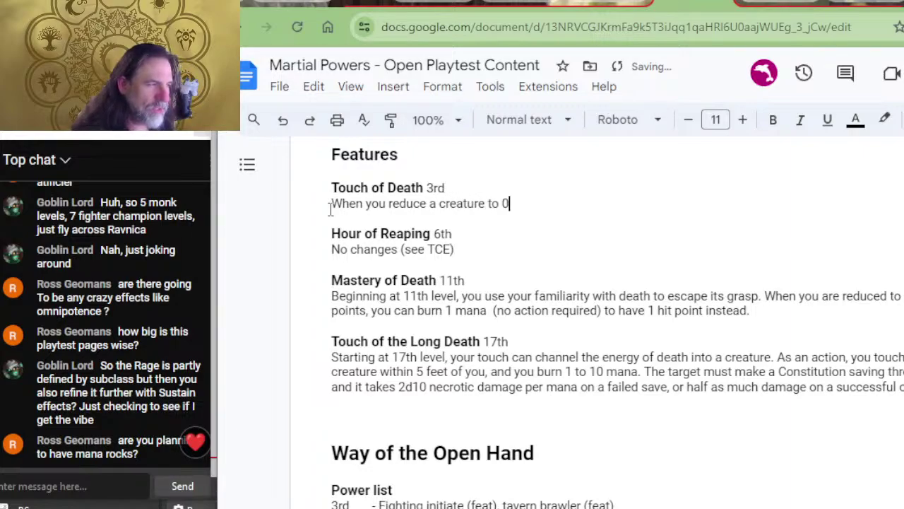
type(" h")
key("BackSpace")
key("BackSpace")
key("BackSpace")
key("BackSpace")
key("BackSpace")
key("BackSpace")
key("BackSpace")
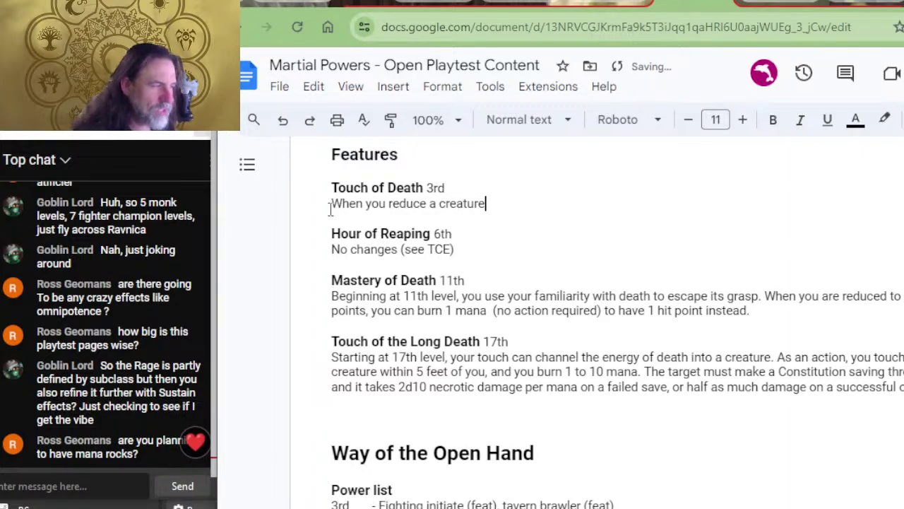
type("within 5 feet")
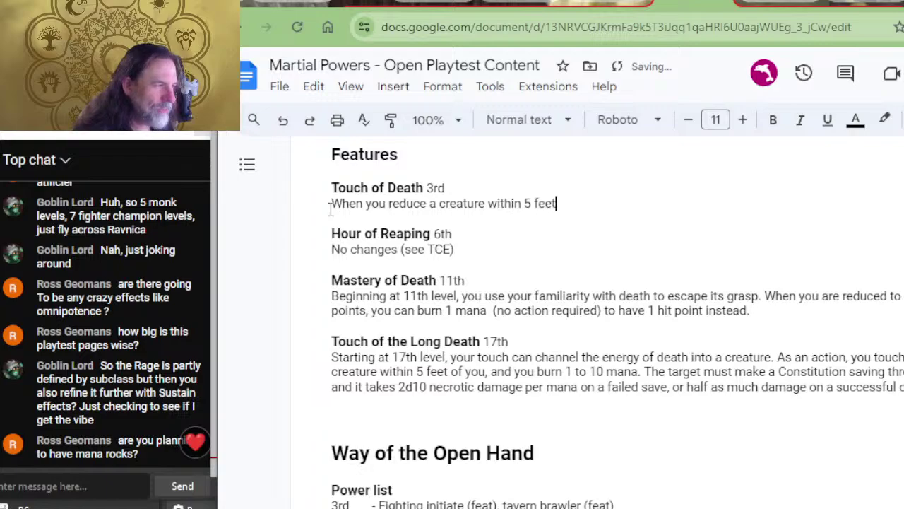
key("BackSpace")
key("BackSpace")
key("BackSpace")
key("BackSpace")
key("BackSpace")
key("BackSpace")
key("BackSpace")
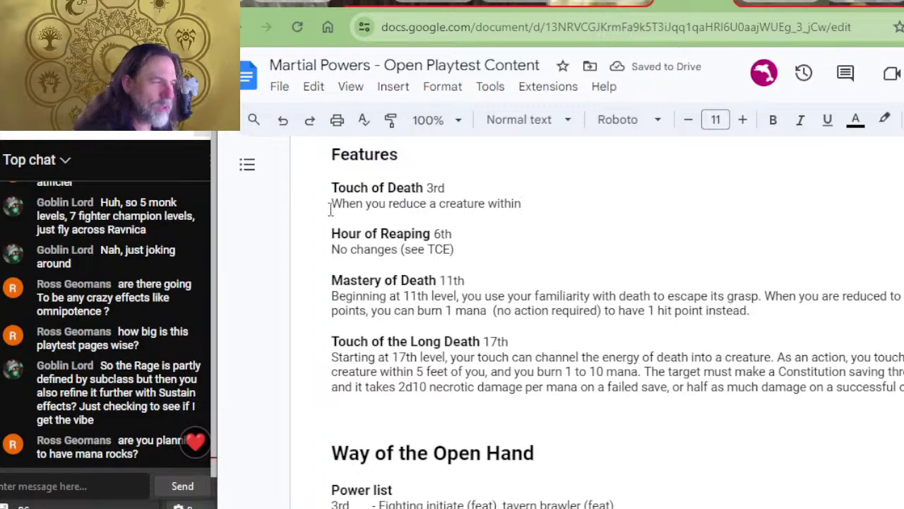
key("BackSpace")
key("BackSpace")
key("BackSpace")
key("BackSpace")
key("BackSpace")
key("BackSpace")
key("BackSpace")
type("to 0 hp")
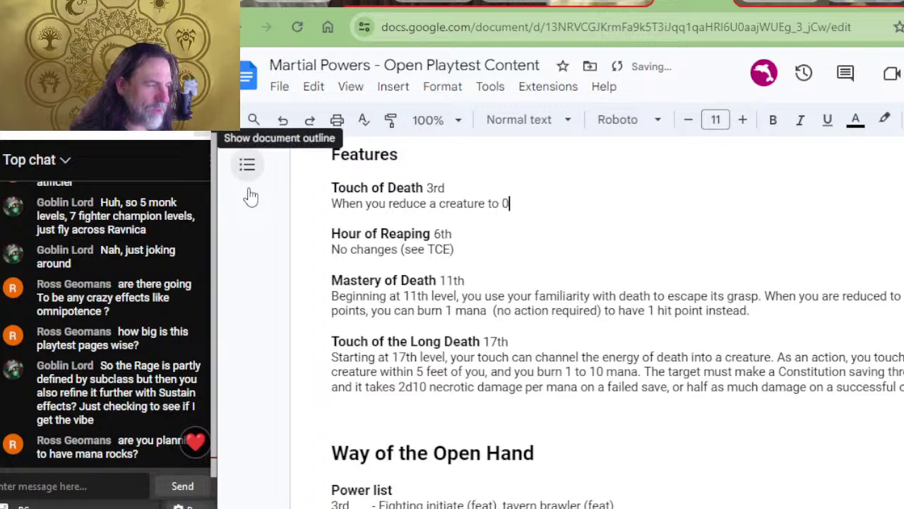
- Finish it: within weapon reach, gain temporary hit points equal to 1 power die + channeling modifier (minimum 1)
type("is whink")
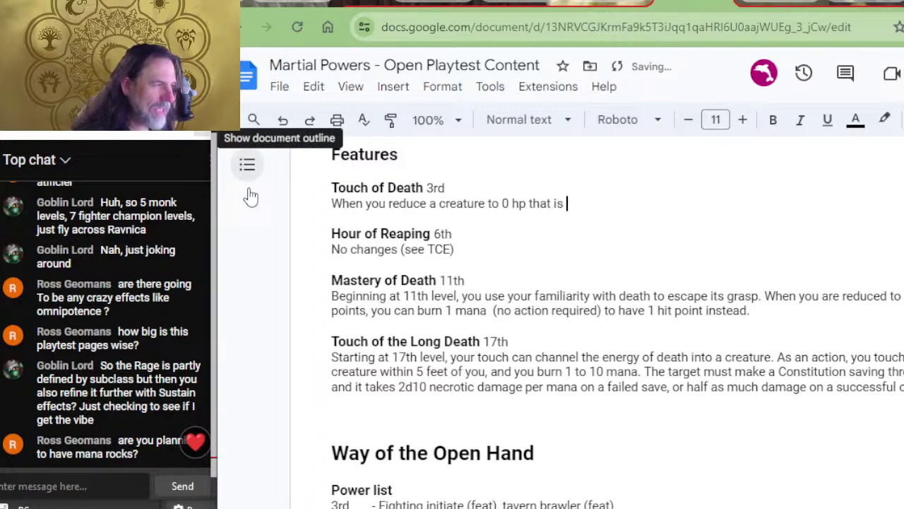
key("BackSpace")
key("BackSpace")
key("BackSpace")
key("BackSpace")
key("BackSpace")
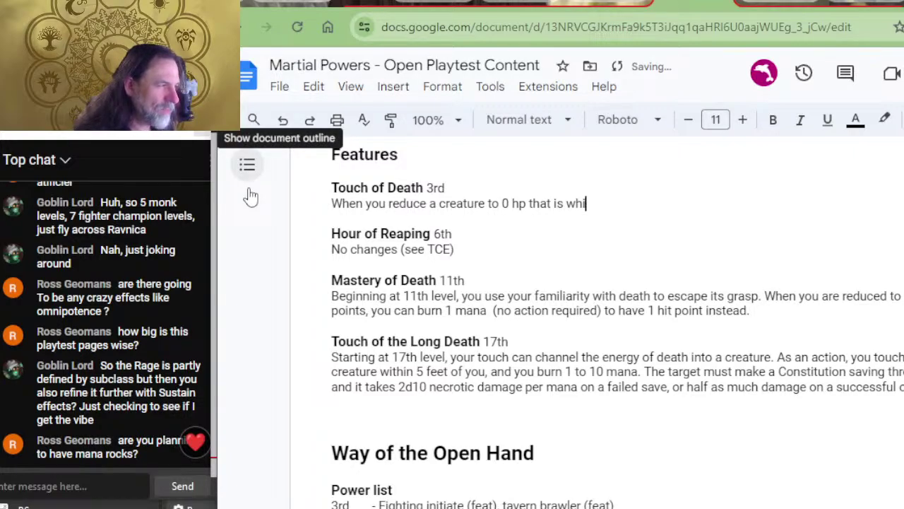
type("ithin reac")
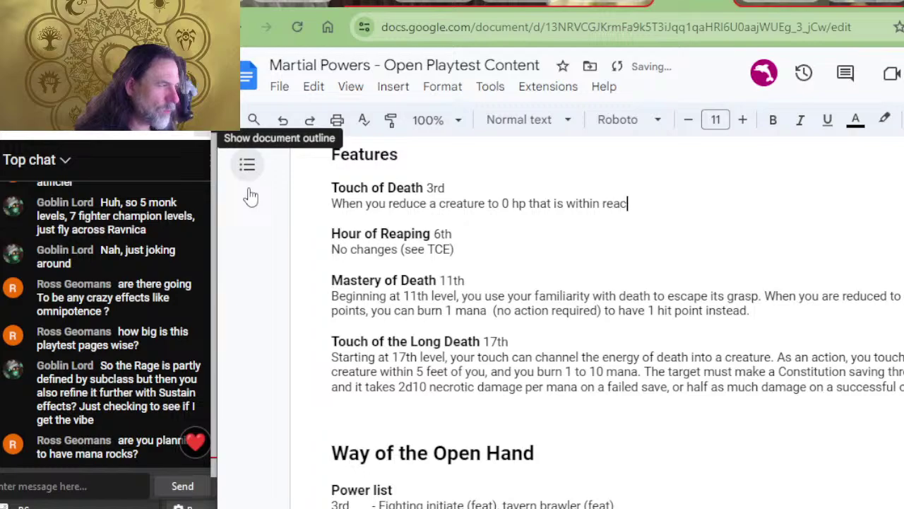
type("h of your ")
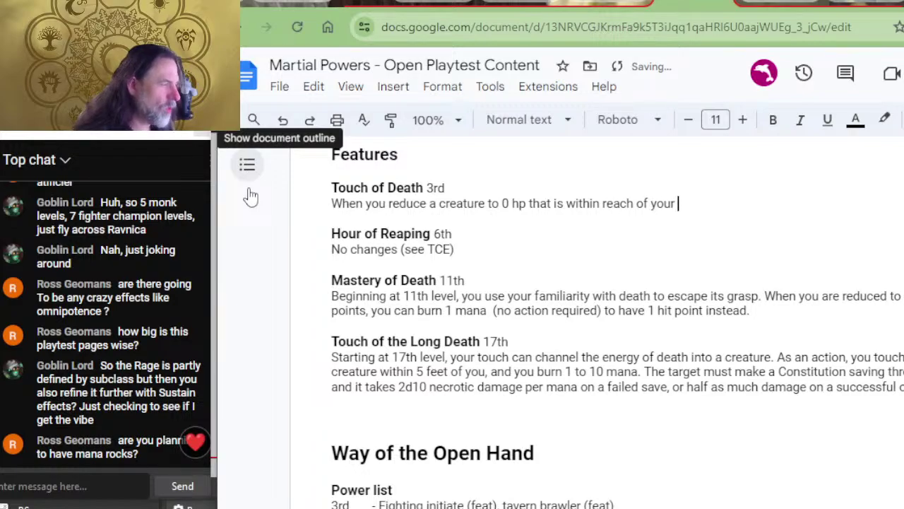
type("weapon attack ")
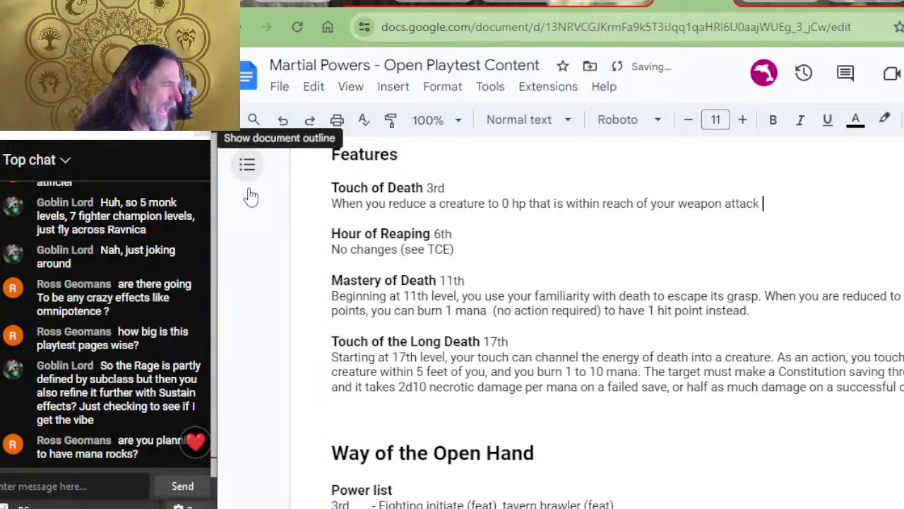
type("you c")
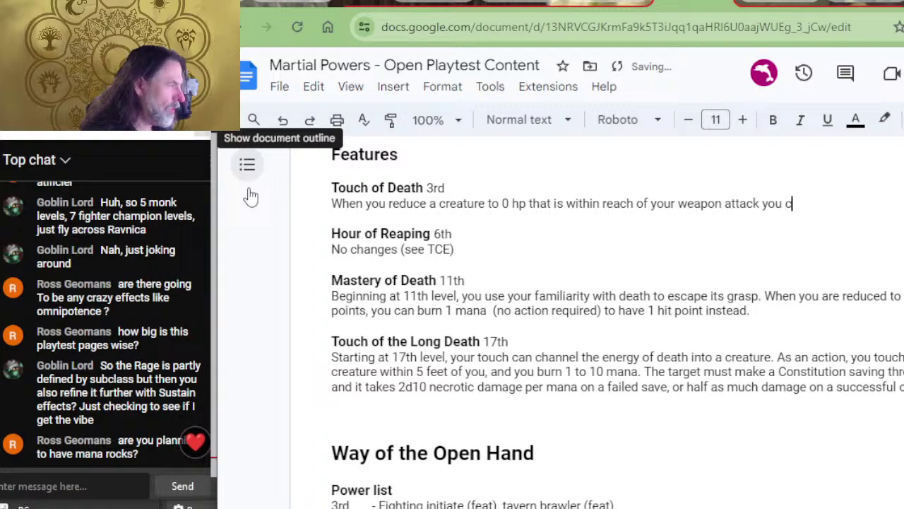
key("BackSpace")
type("ta")
key("BackSpace")
key("BackSpace")
type("gain ")
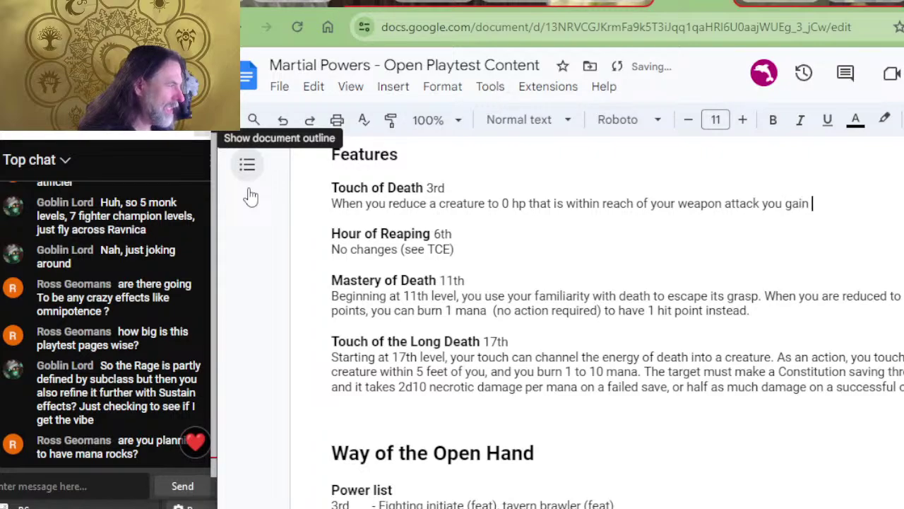
type("a number of te")
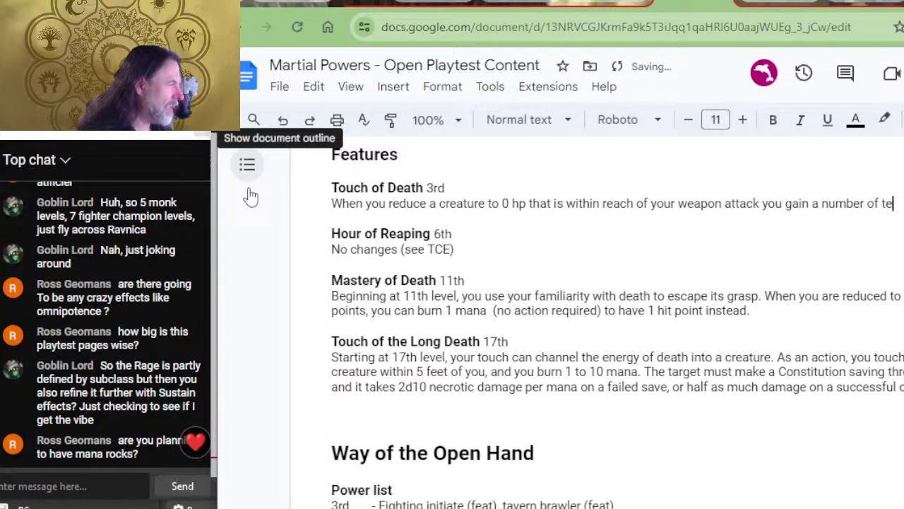
type("mporary hit poin")
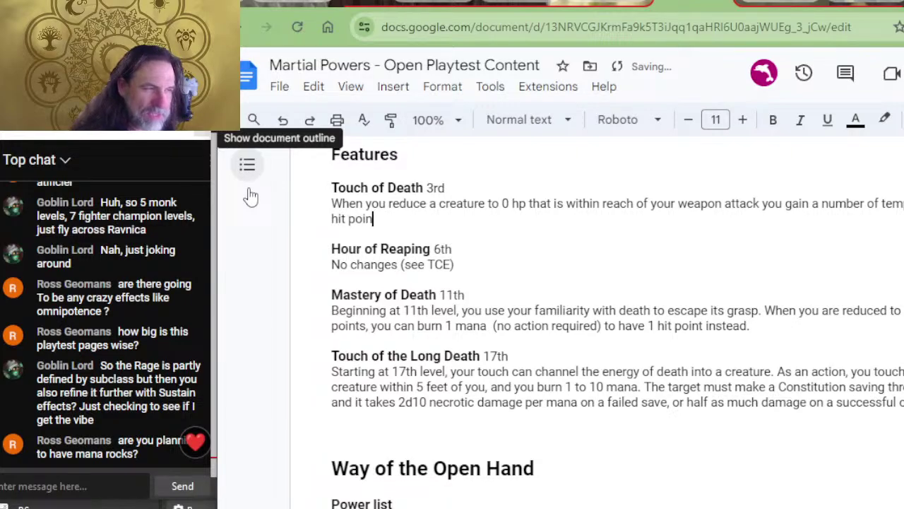
type("ts equal to ")
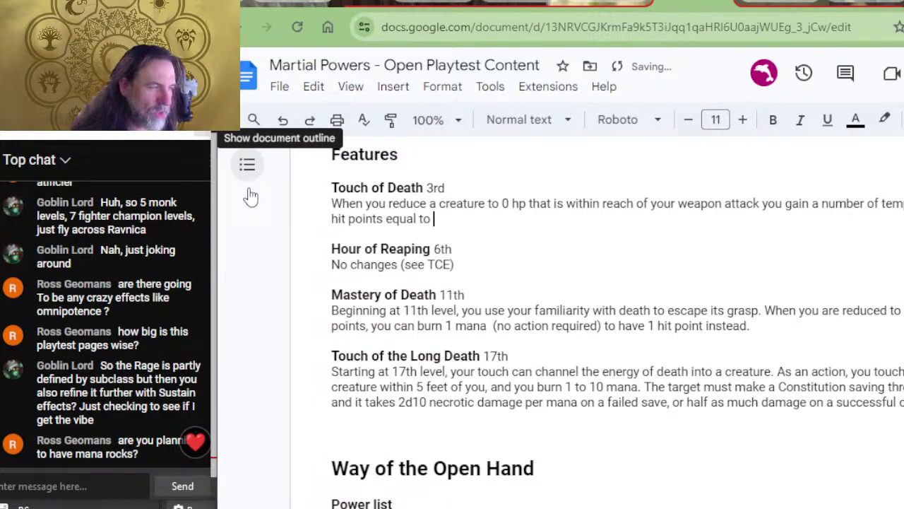
type("1 power die ")
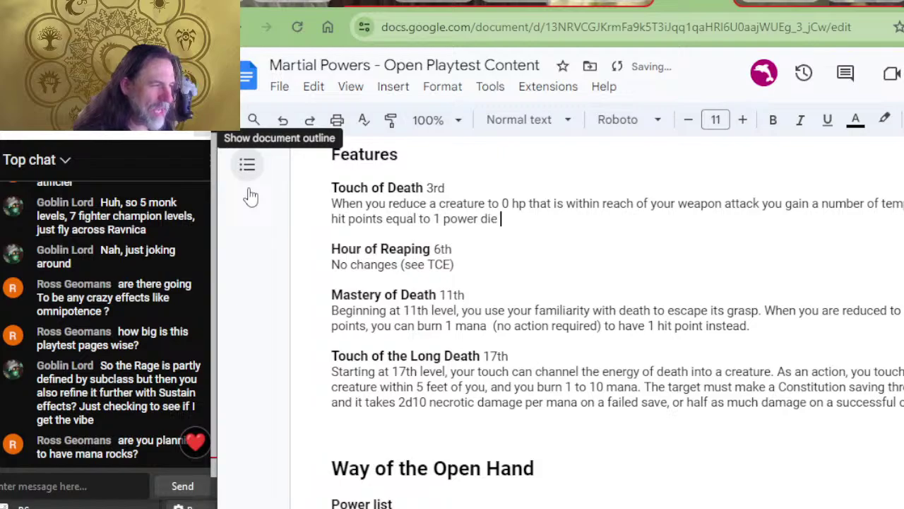
type("+ your chan")
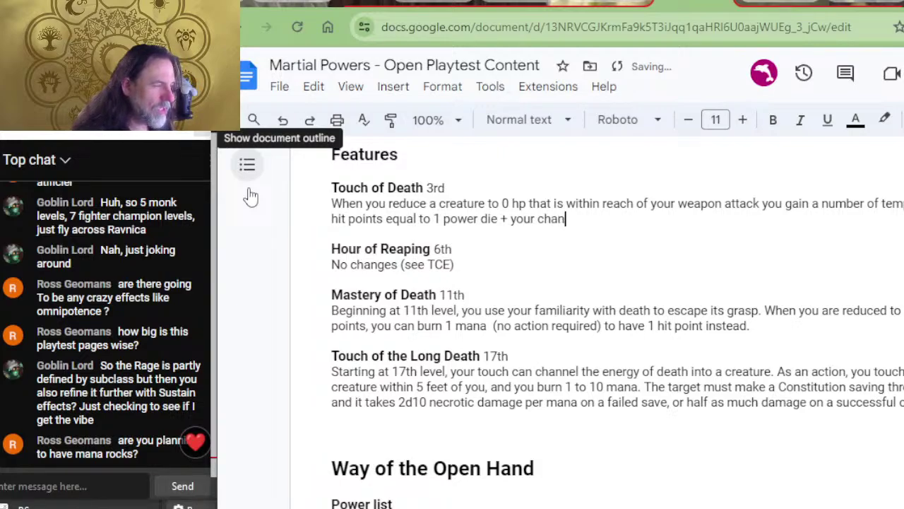
type("neling ")
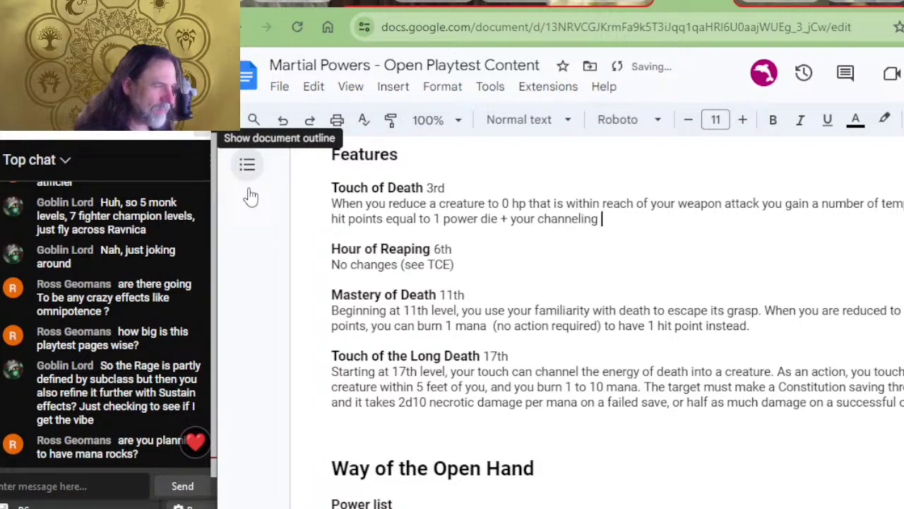
type("ability modi")
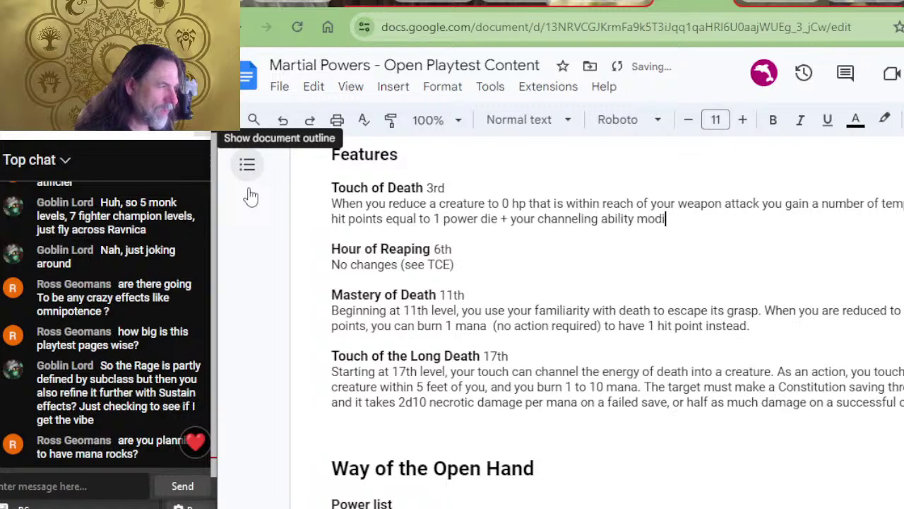
type("fier (minimu")
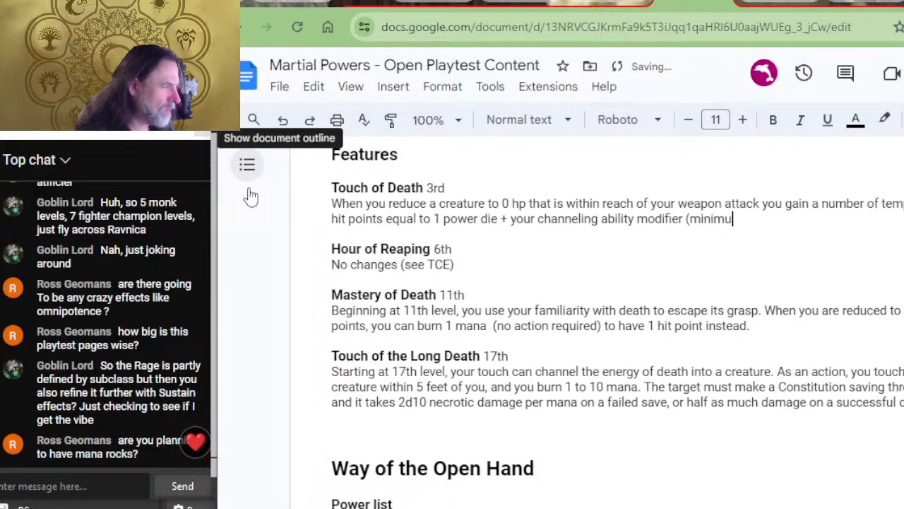
type("m of 1)")
key("Return")
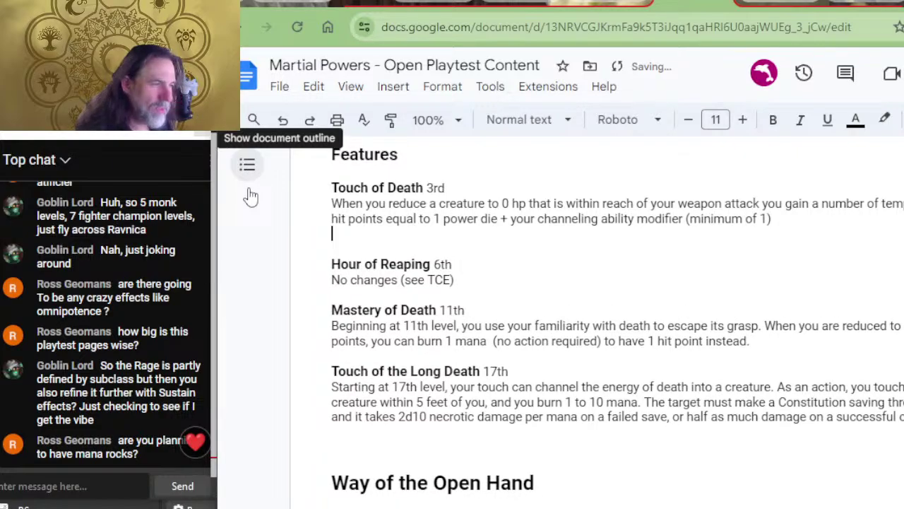
- Add the line 'Alternatively, you can regain 1 point of mana', then bring up D&D Beyond
type("Alternatively")
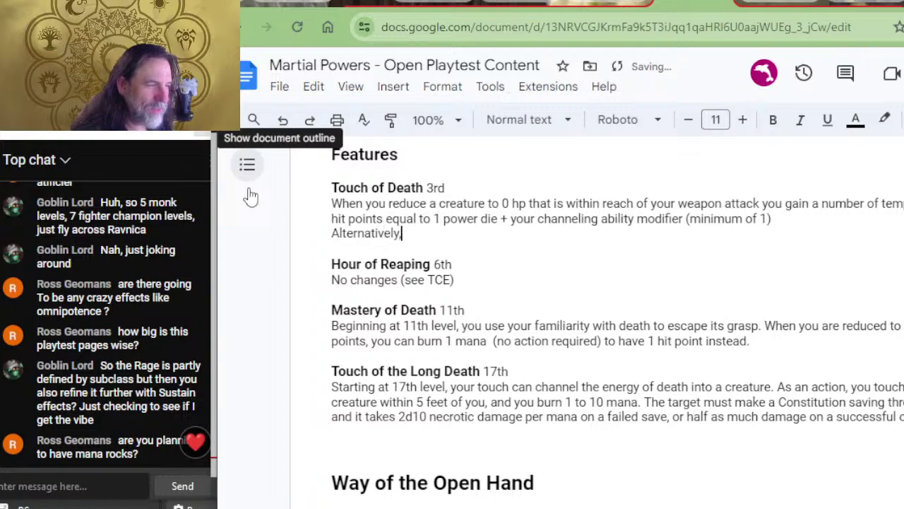
type(", you can reg")
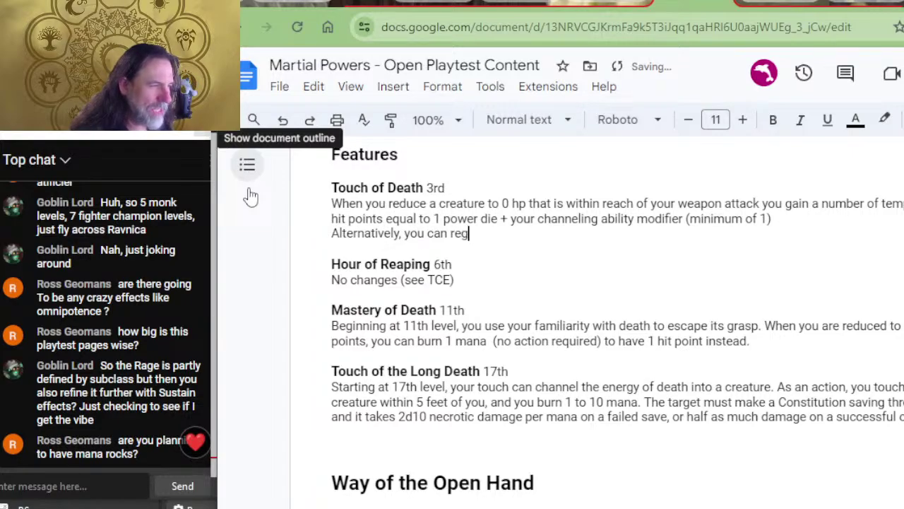
type("ain 1 point o")
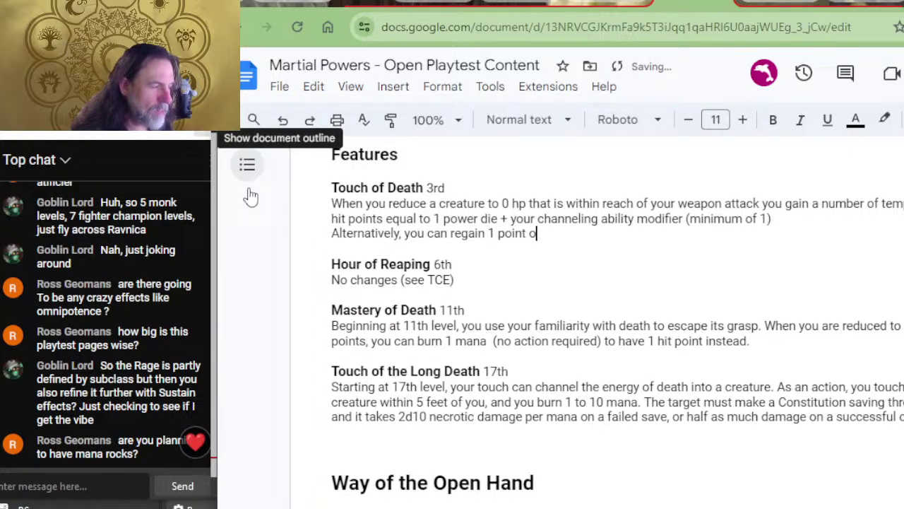
type("f maan")
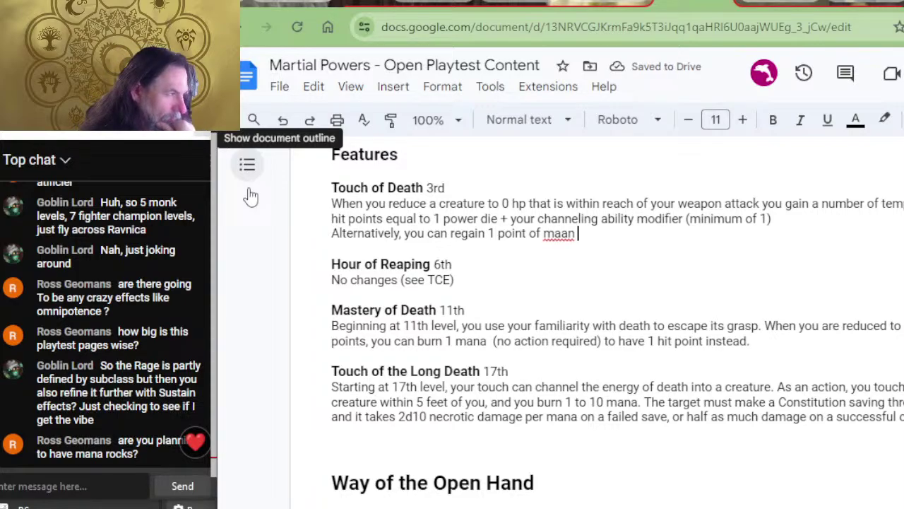
key("BackSpace")
key("BackSpace")
key("BackSpace")
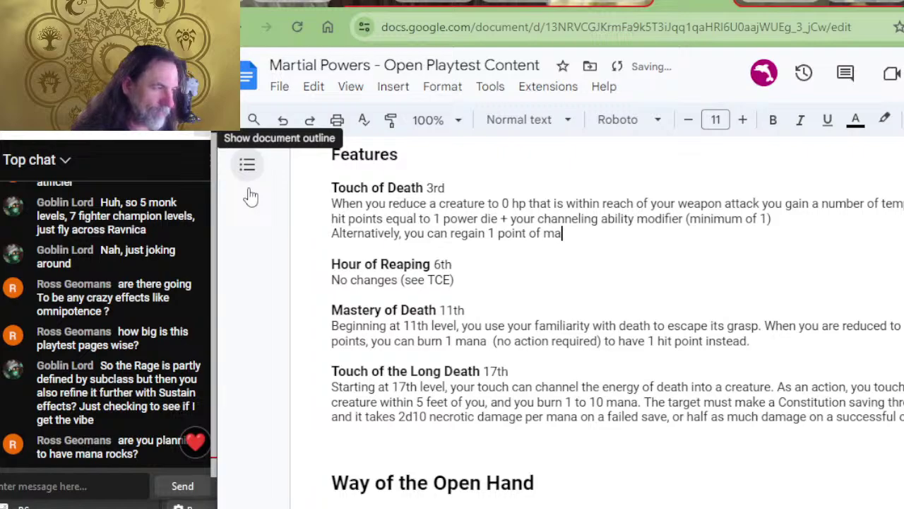
type("an")
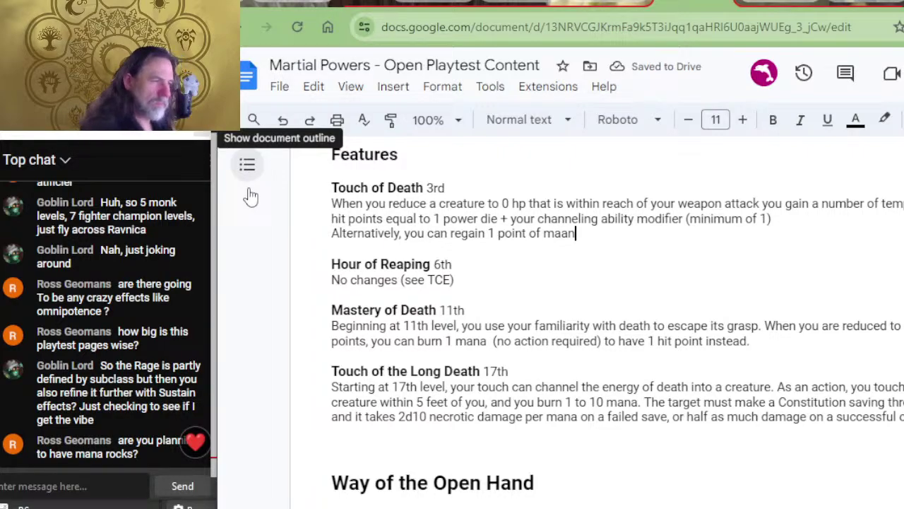
key("alt+Tab")
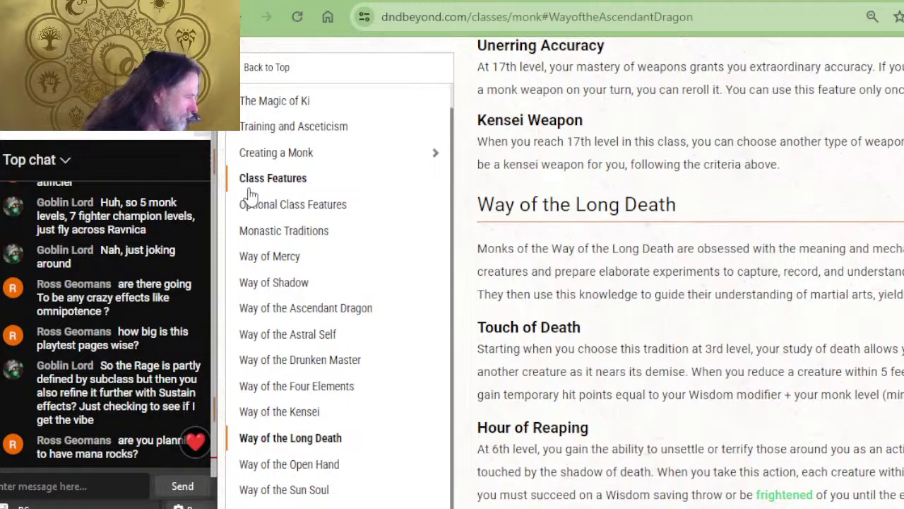
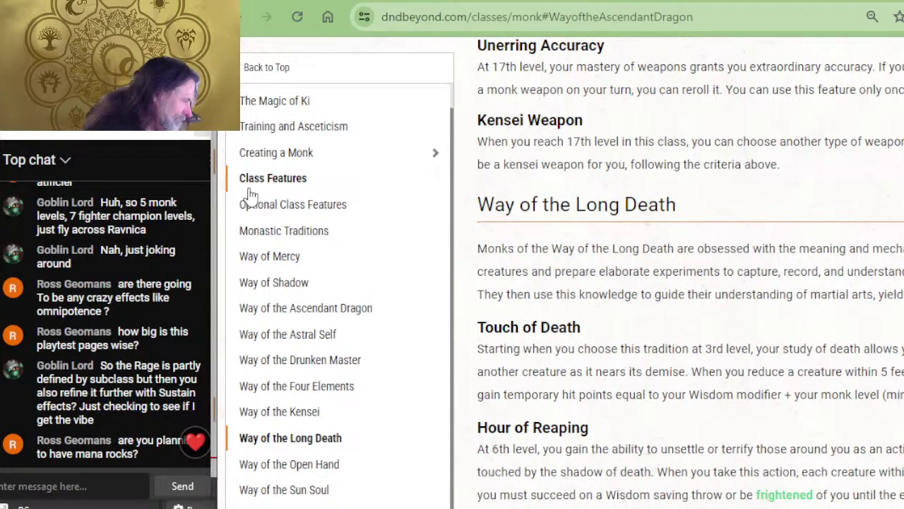
- Switch from the D&D Beyond Monk page back to the Martial Powers playtest document
key("alt+Tab")
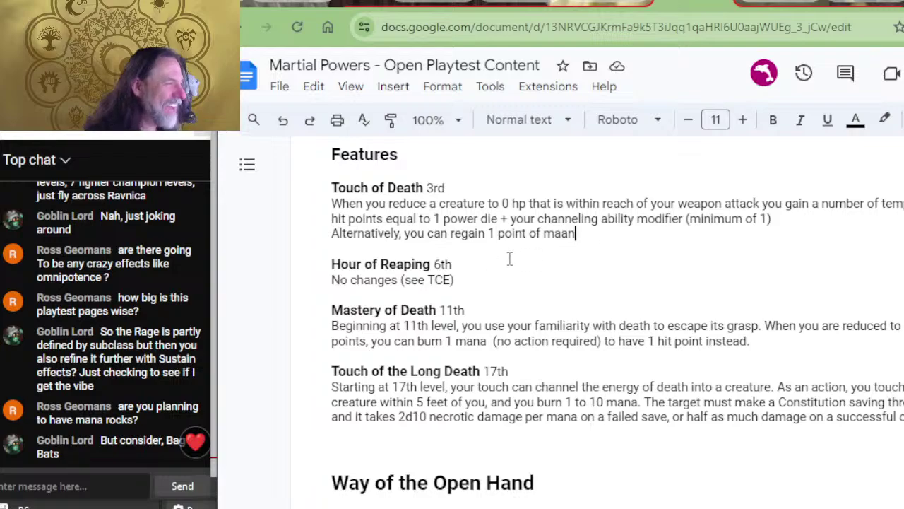
- Delete the unfinished 'Alternatively… regain 1 point of mana' sentence from Touch of Death
left_click(573, 233)
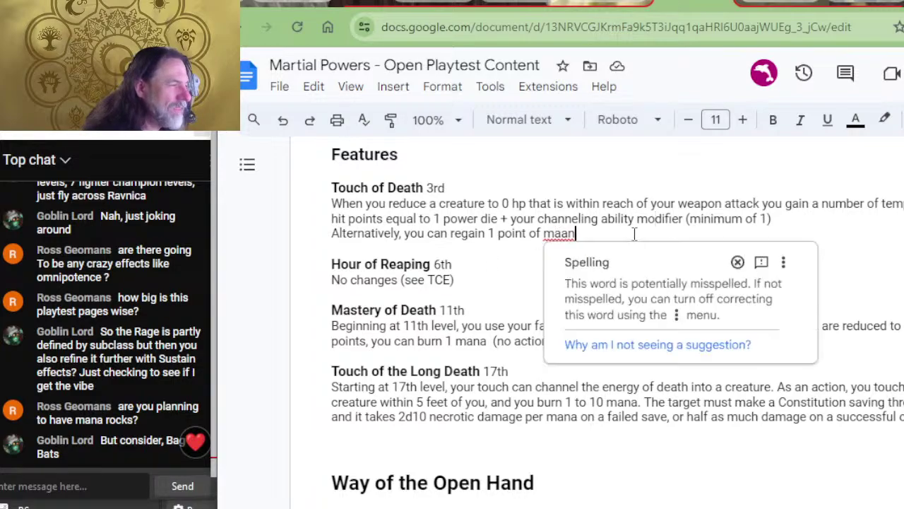
left_click(383, 233)
key("Return")
left_click(573, 249)
left_click_drag(573, 249, 332, 234)
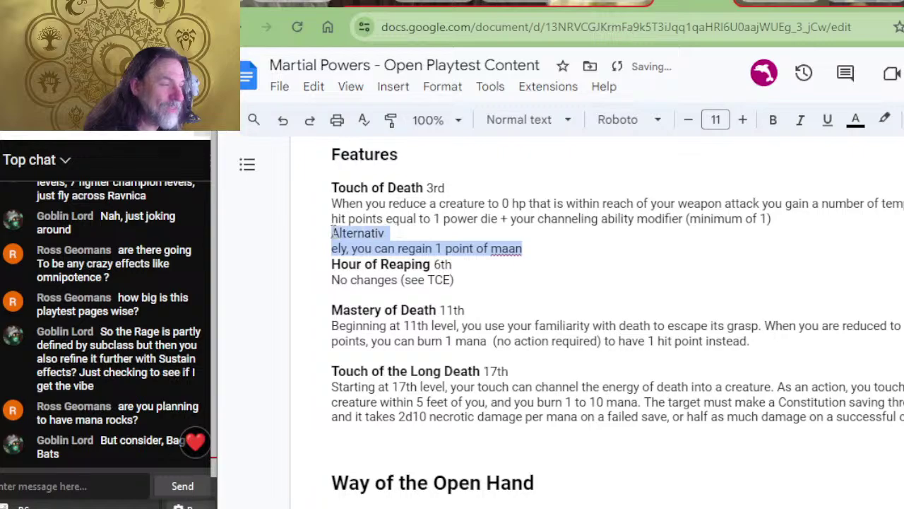
key("BackSpace")
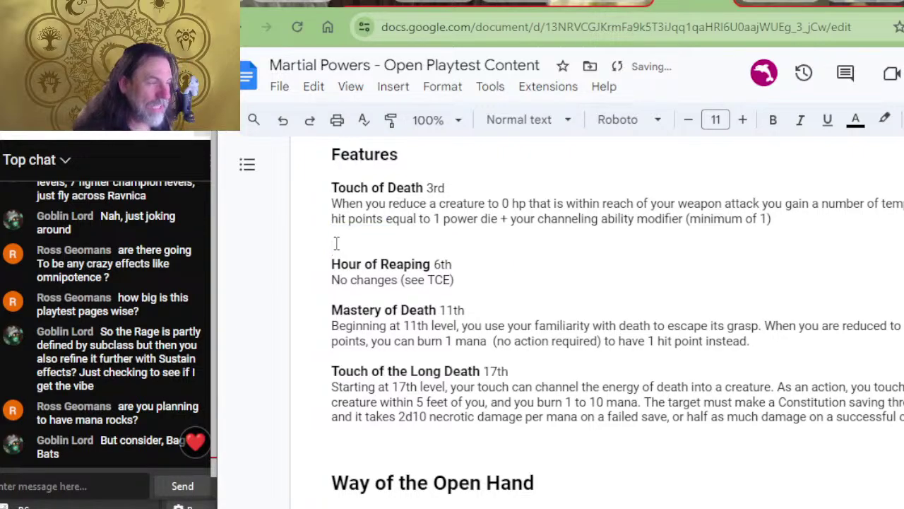
- Replace Touch of Death's opening with 'During combat, when a creature that has dealt damage to you… while within'
key("Up")
key("Up")
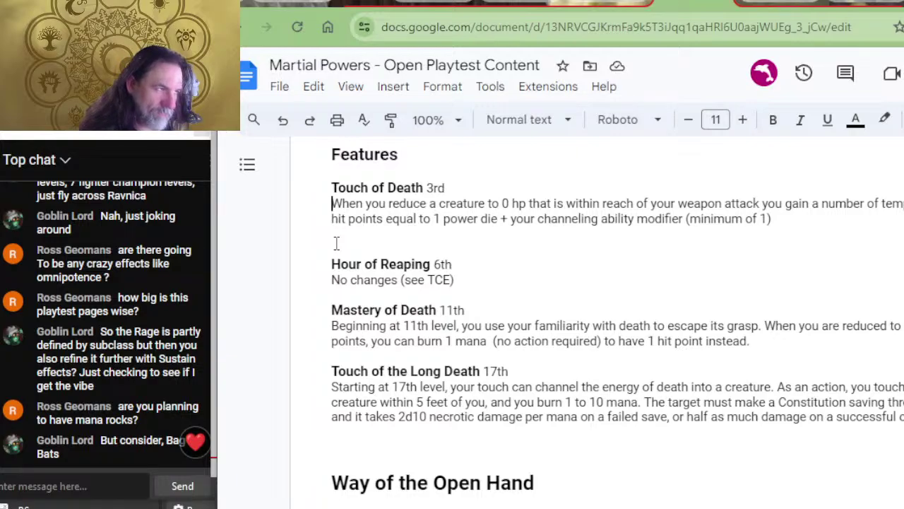
type("During combat")
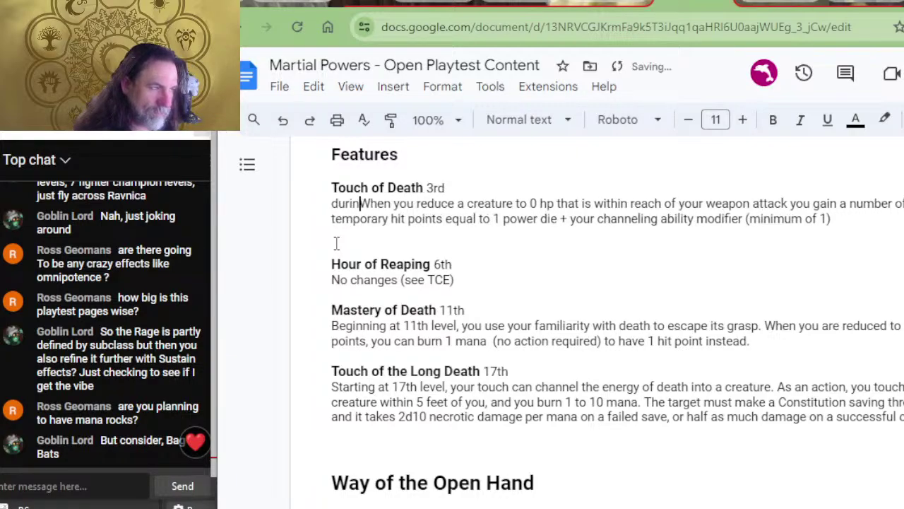
type(", when a creatu")
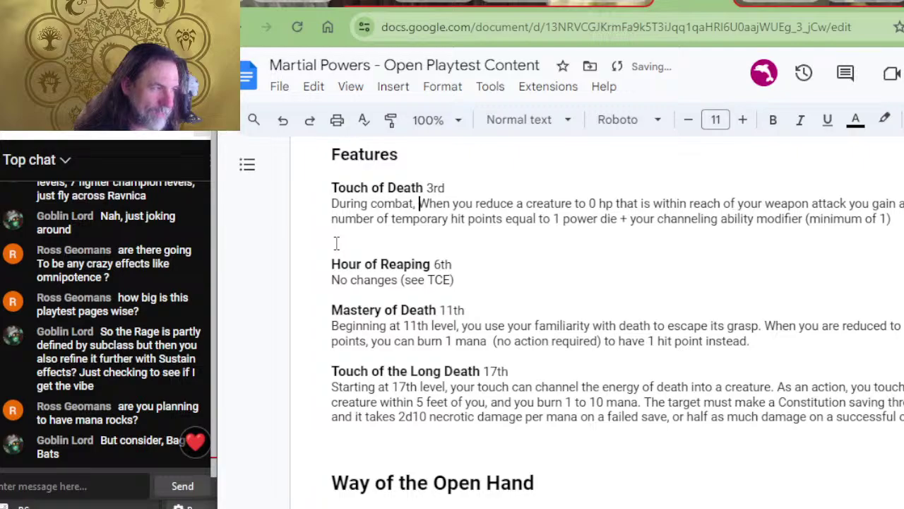
type("re that has d")
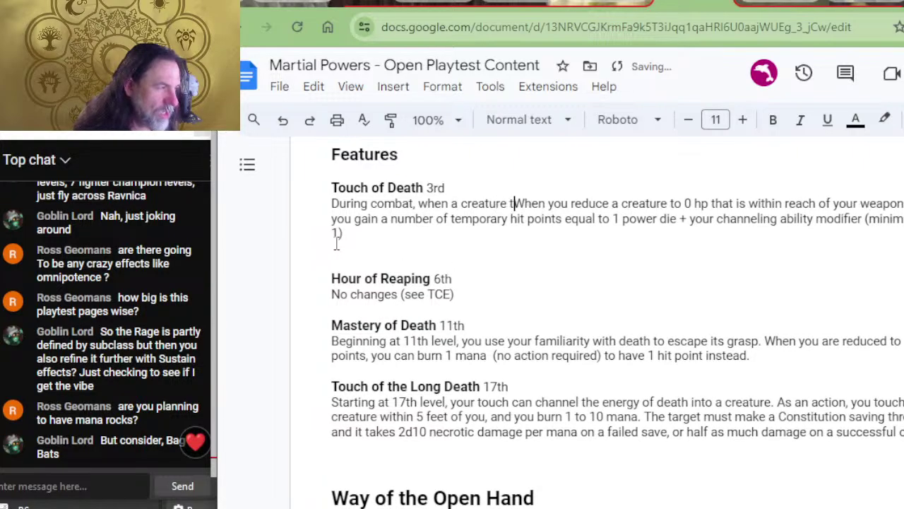
type("ealt damage to ")
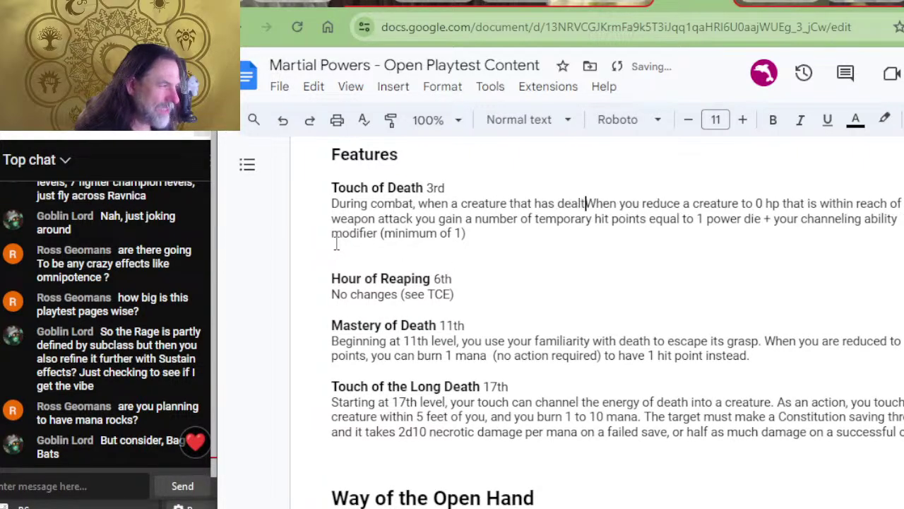
type("you is reduced ")
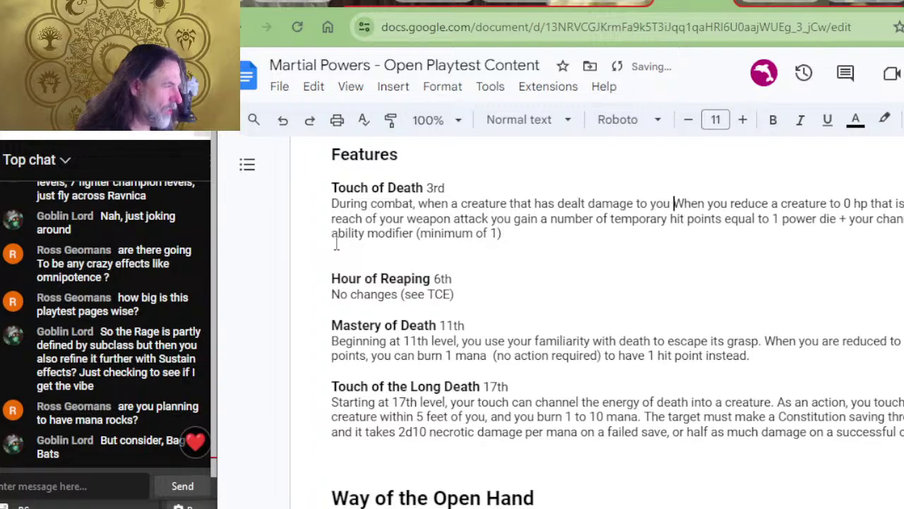
type("to 0 hp wihin")
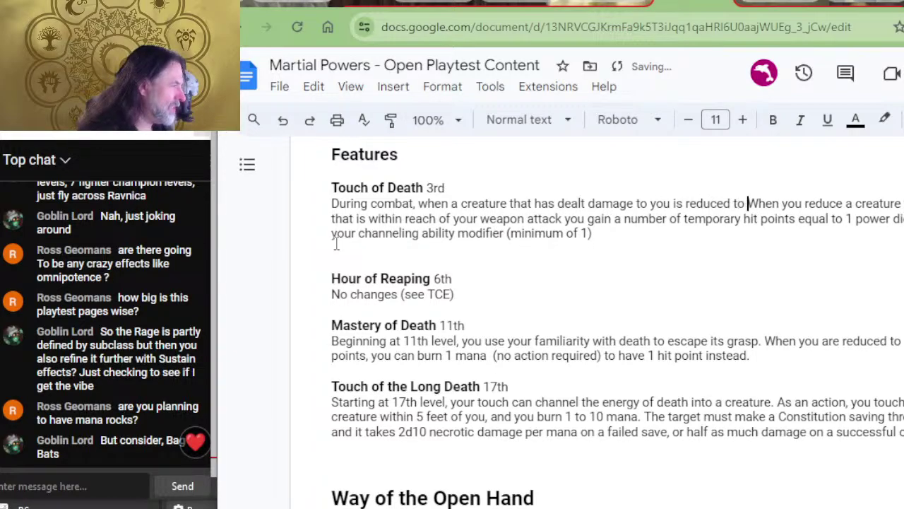
key("BackSpace")
key("BackSpace")
key("BackSpace")
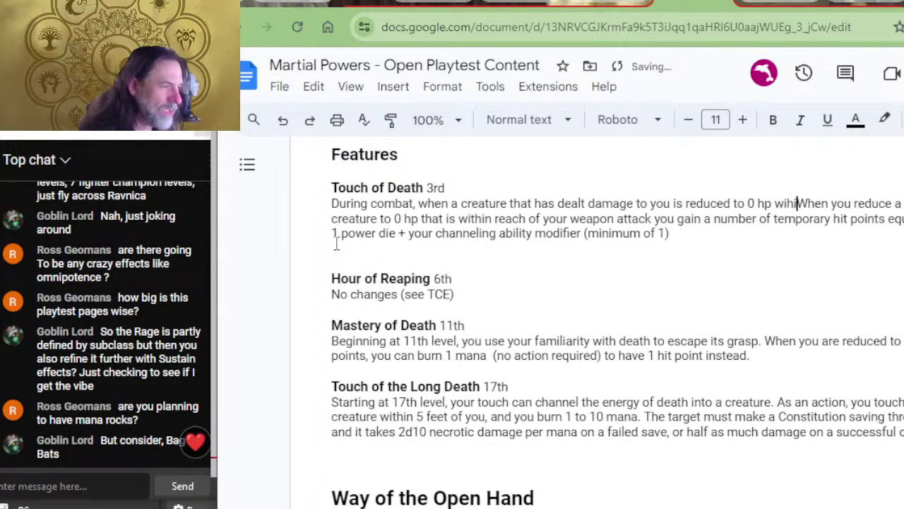
type("hile within")
key("shift+Down")
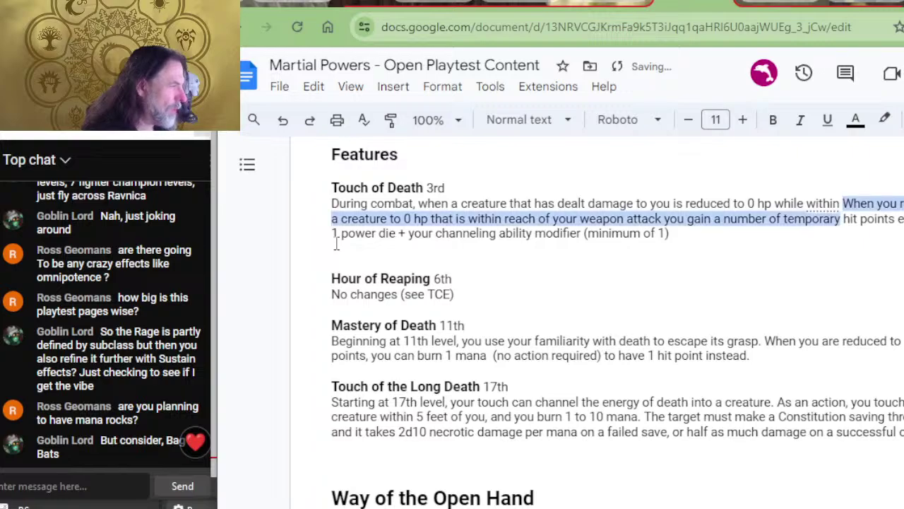
key("shift+Left")
key("shift+Left")
key("shift+Left")
key("shift+Left")
key("shift+Left")
key("shift+Left")
key("shift+Left")
key("shift+Left")
key("shift+Left")
key("shift+Left")
key("shift+Left")
key("shift+Left")
key("shift+Left")
key("shift+Left")
key("shift+Left")
key("shift+Left")
key("shift+Left")
key("shift+Left")
key("shift+Left")
key("shift+Left")
key("shift+Left")
key("shift+Left")
key("shift+Left")
key("shift+Left")
key("shift+Left")
key("shift+Left")
key("shift+Left")
key("shift+Left")
key("shift+Left")
key("shift+Left")
key("shift+Left")
key("shift+Left")
key("shift+Left")
key("shift+Left")
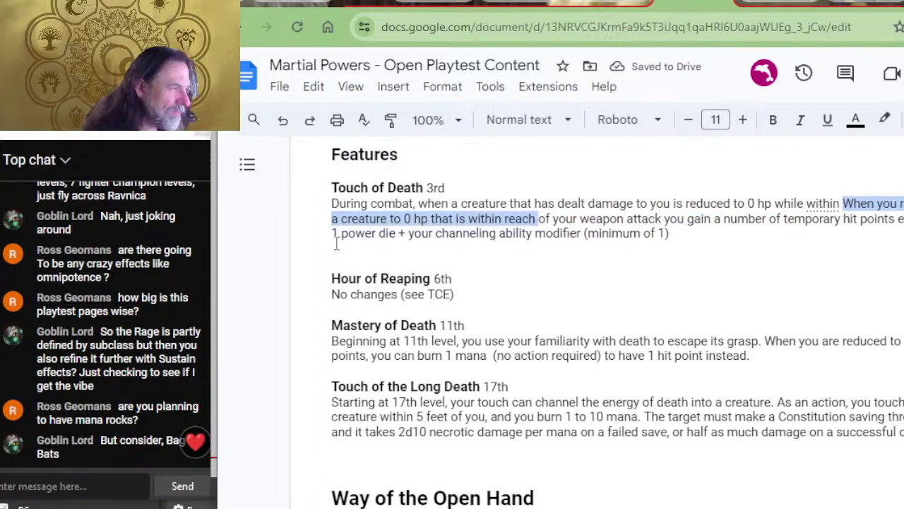
key("shift+Left")
key("shift+Left")
key("shift+Left")
key("shift+Left")
key("shift+Left")
key("shift+Left")
key("BackSpace")
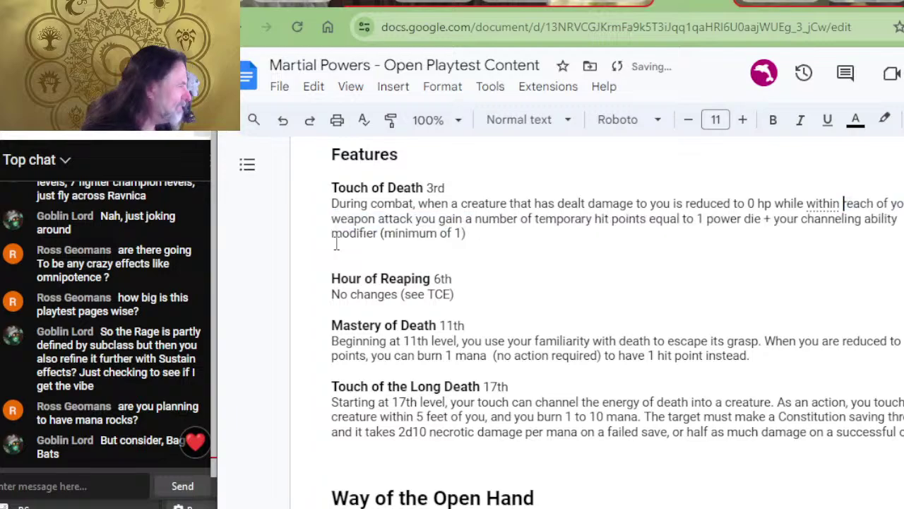
key("BackSpace")
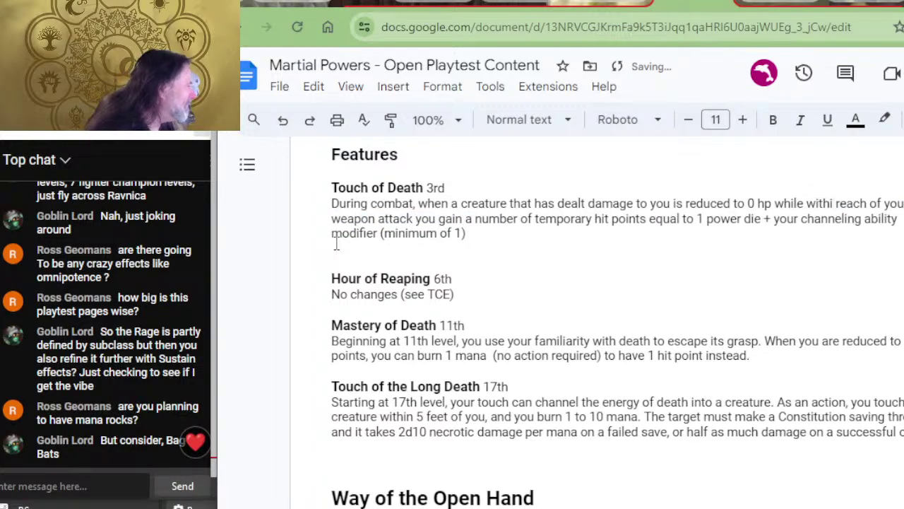
type("n")
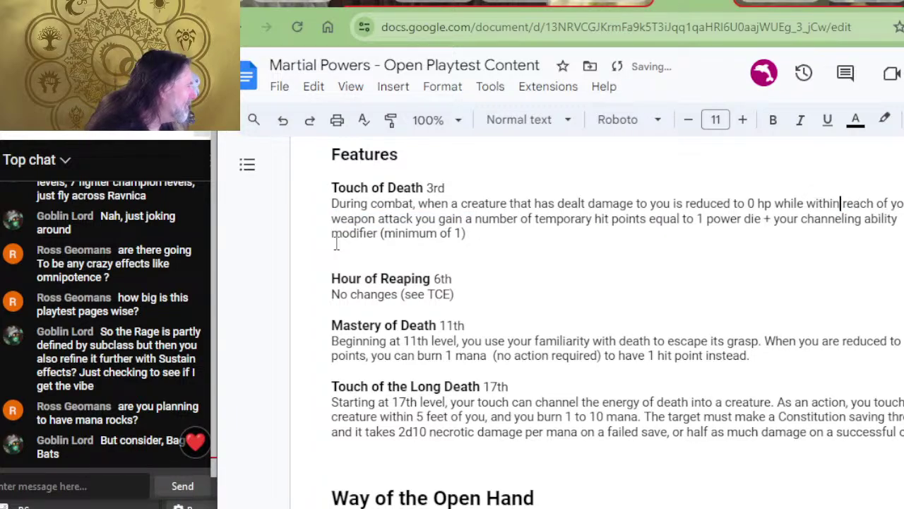
key("Down")
key("Left")
key("Left")
key("Left")
key("Left")
key("Left")
key("Left")
key("Left")
key("Left")
key("Left")
key("Left")
key("Left")
key("Left")
key("Left")
key("Left")
key("Left")
key("Left")
key("Left")
key("Left")
key("Left")
key("Left")
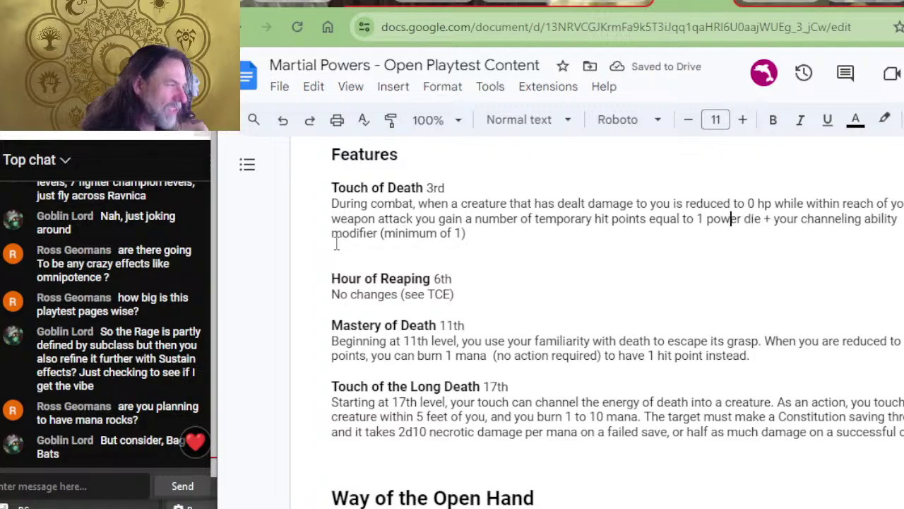
key("Left")
key("Left")
key("Left")
key("Left")
key("Left")
key("Left")
key("Left")
key("Left")
key("Left")
key("Left")
key("Left")
key("Left")
key("Left")
key("Left")
key("Left")
key("Left")
key("Left")
key("Left")
key("Left")
key("Left")
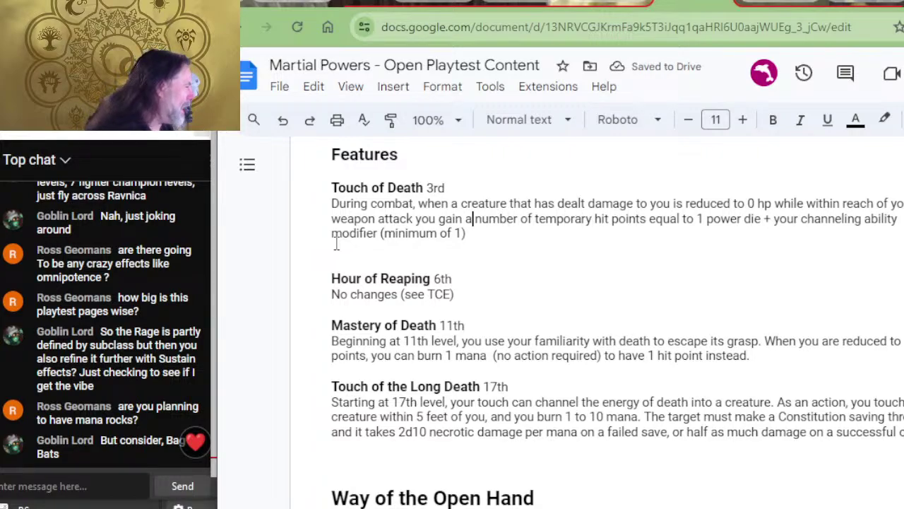
left_click(336, 246)
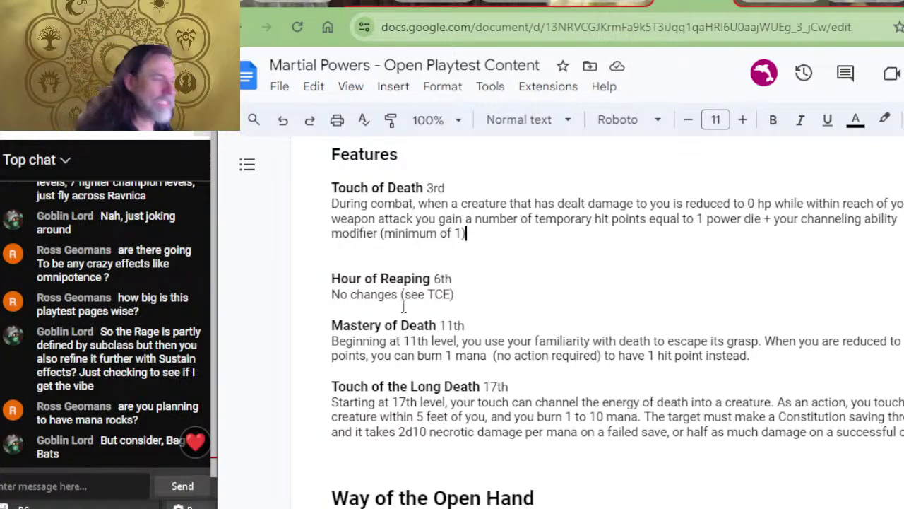
- Remove the stray blank line, check Way of the Long Death on D&D Beyond, and return
key("Delete")
key("ctrl+Tab")
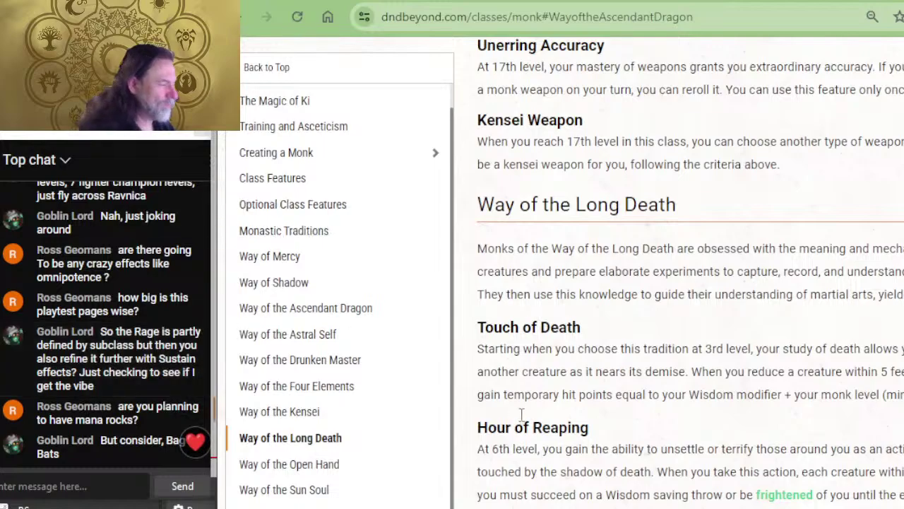
scroll(628, 347, "down", 4)
scroll(628, 346, "up", 2)
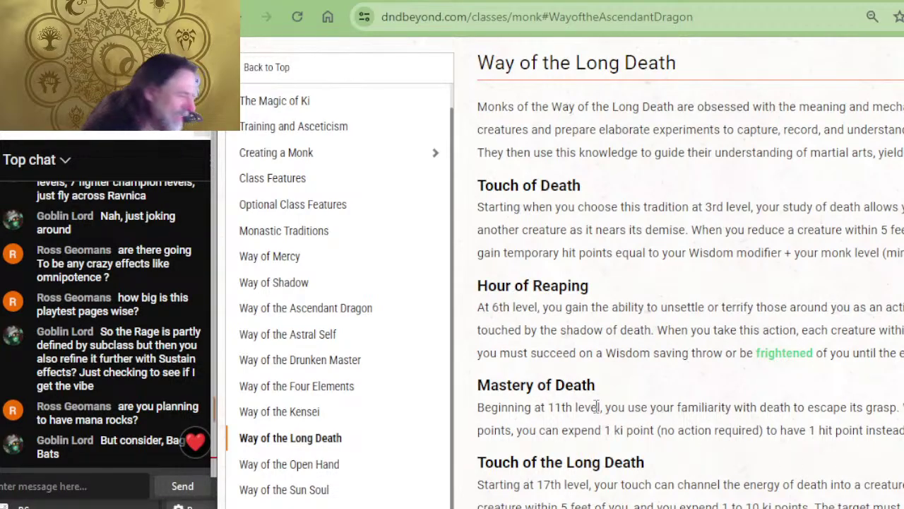
key("alt+Tab")
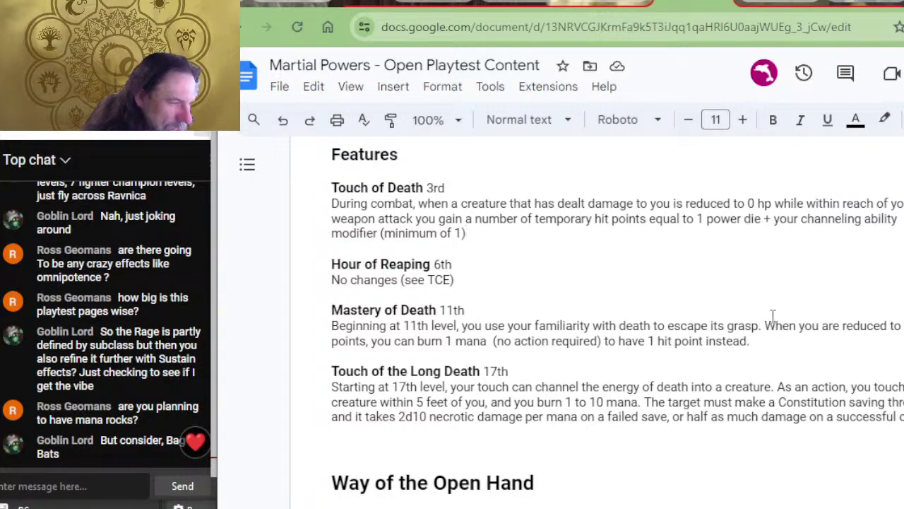
left_click(721, 311)
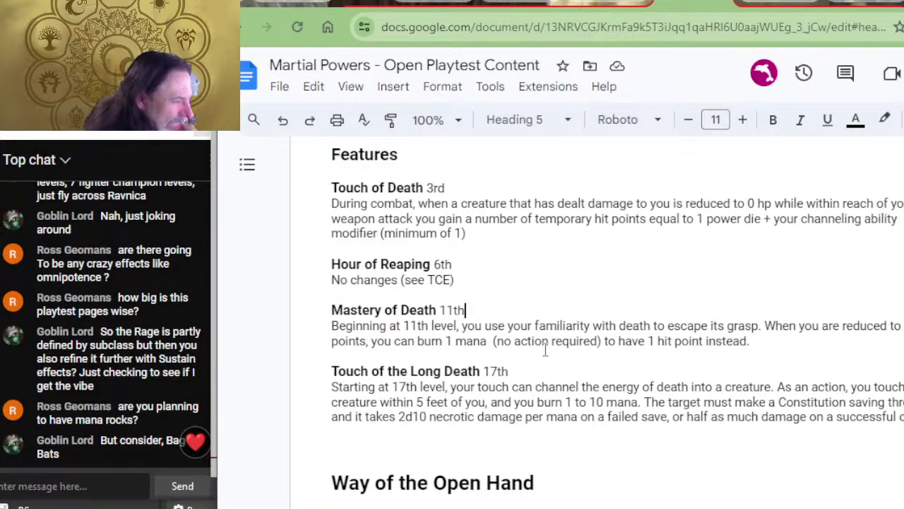
left_click(700, 343)
left_click(740, 361)
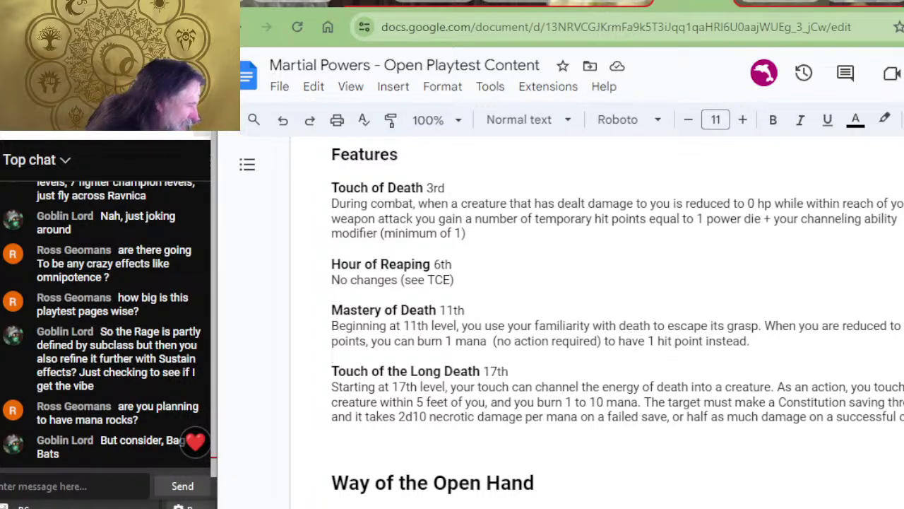
key("alt+Tab")
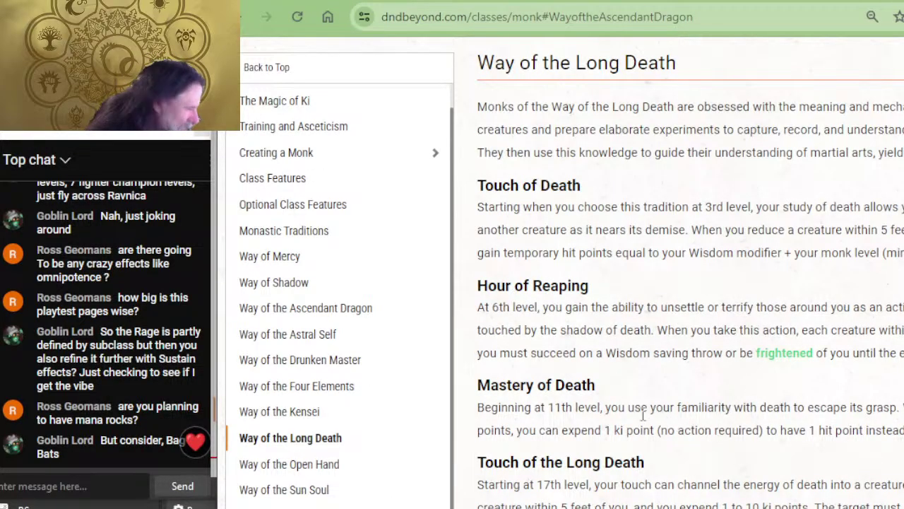
scroll(620, 394, "down", 2)
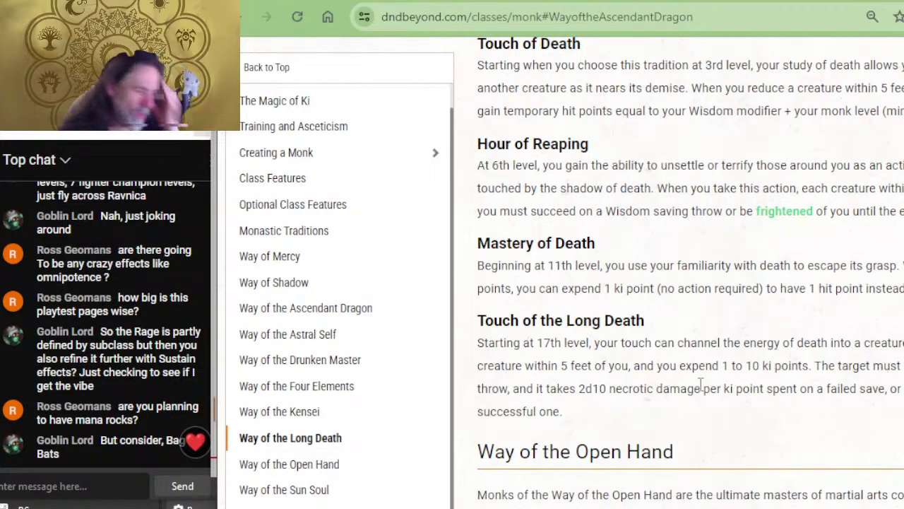
key("alt+Tab")
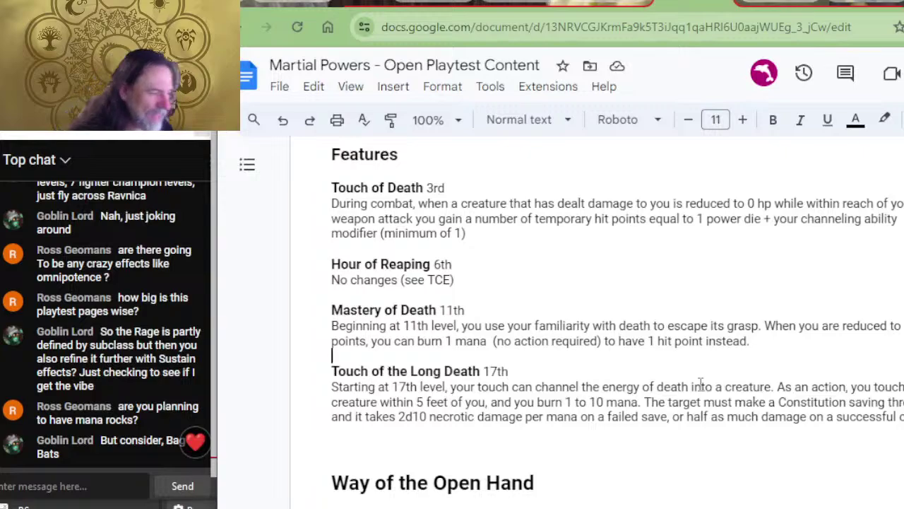
scroll(701, 384, "down", 2)
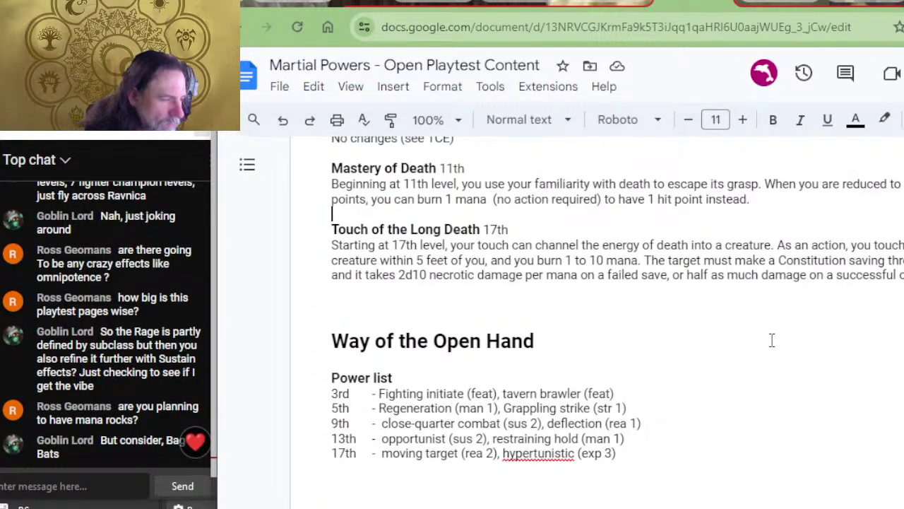
scroll(772, 340, "down", 2)
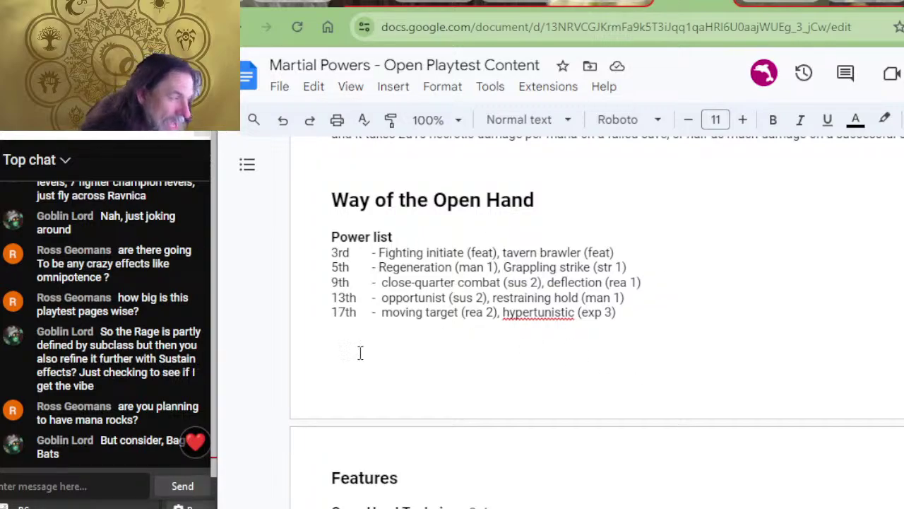
mouse_move(538, 282)
left_mouse_down()
mouse_move(428, 282)
mouse_move(521, 282)
left_mouse_up()
left_click(529, 283)
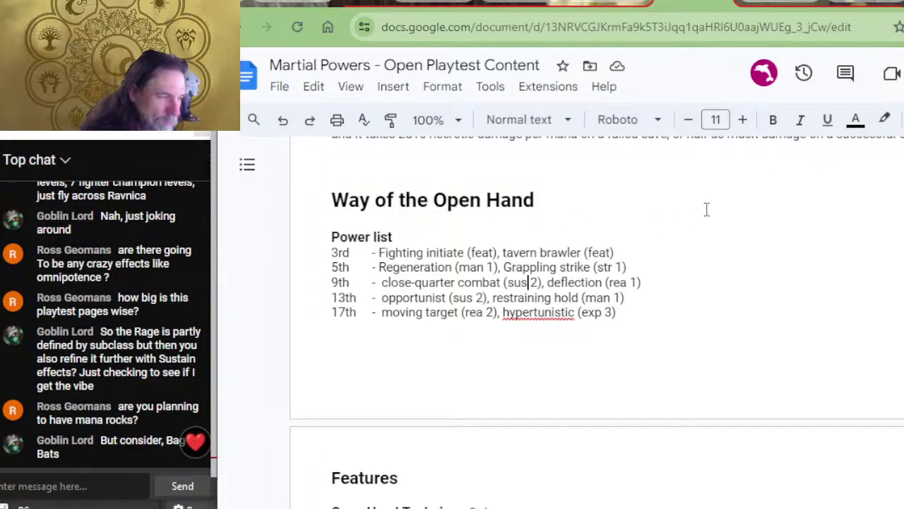
left_click_drag(587, 298, 612, 297)
left_click(612, 297)
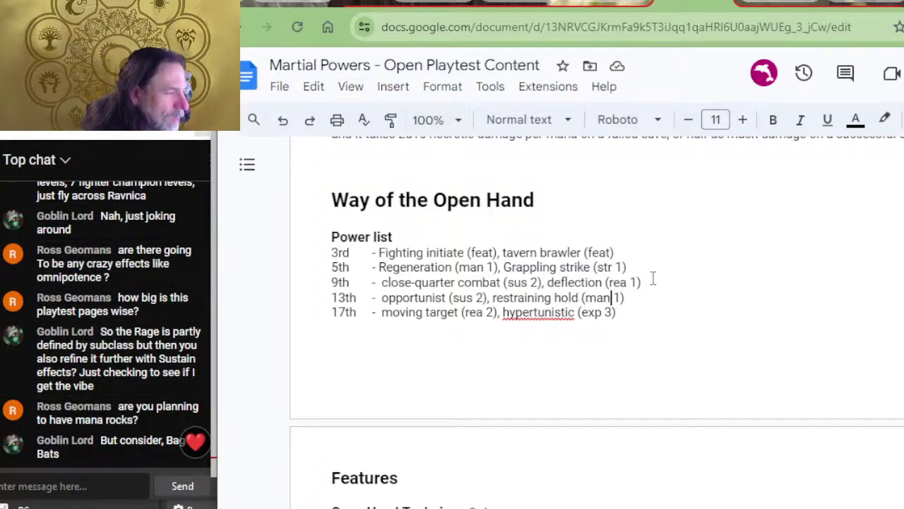
scroll(654, 282, "down", 2)
scroll(548, 296, "down", 2)
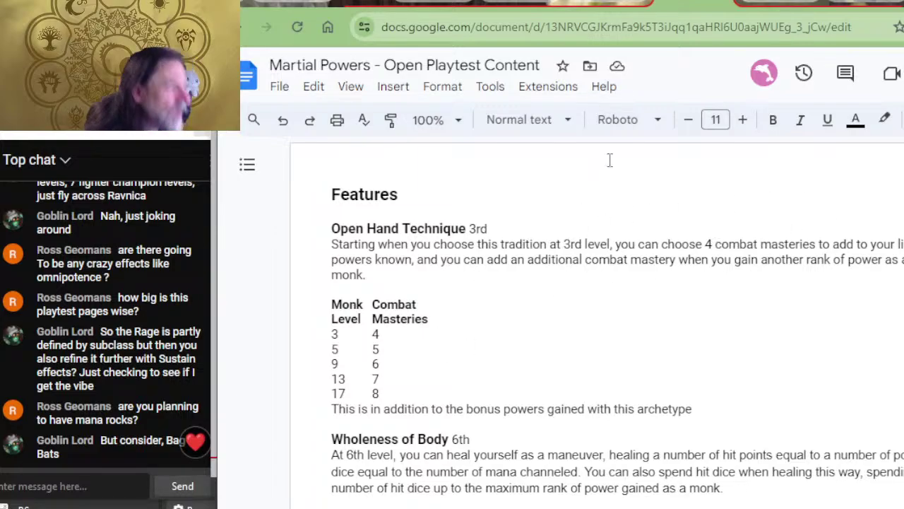
scroll(584, 149, "down", 10)
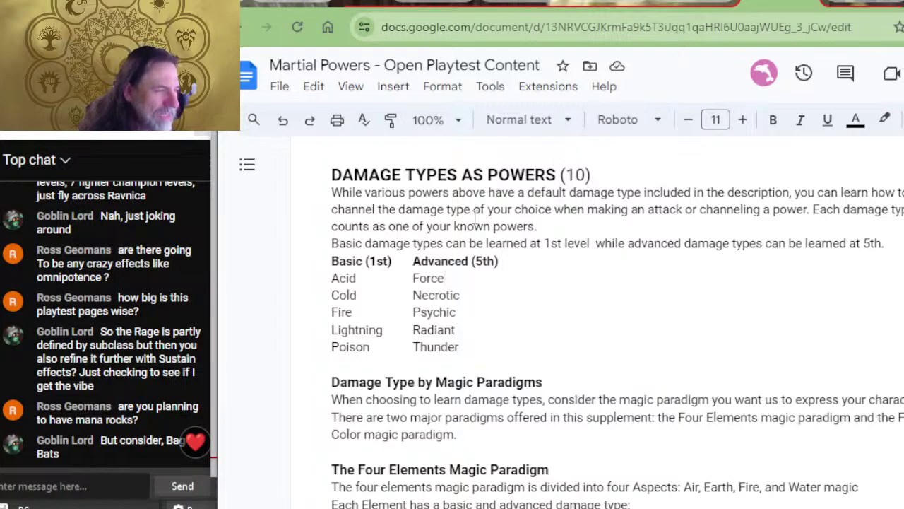
scroll(540, 243, "up", 10)
scroll(539, 246, "up", 15)
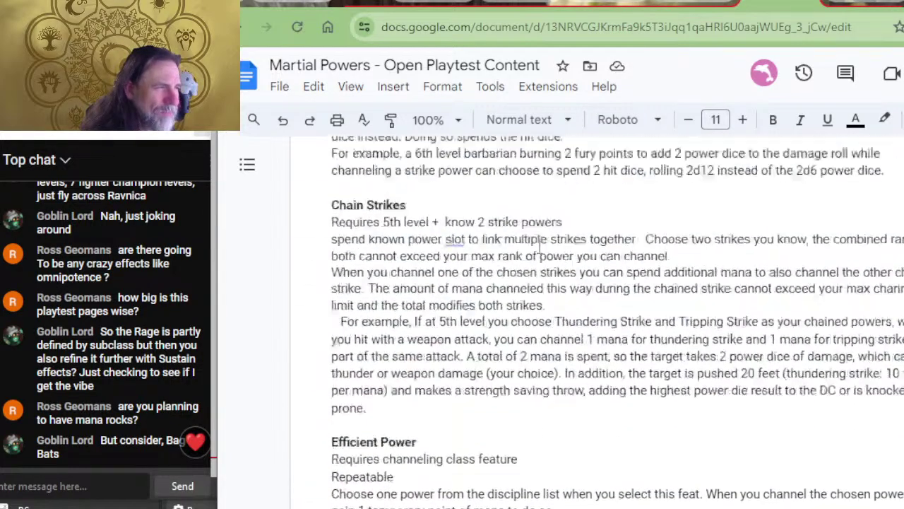
scroll(544, 243, "down", 15)
scroll(548, 241, "down", 3)
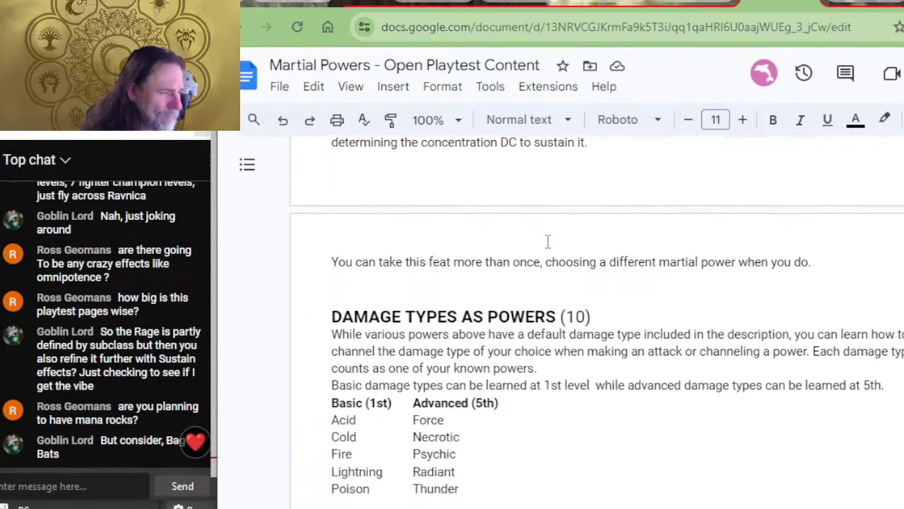
scroll(547, 242, "down", 4)
scroll(548, 242, "down", 2)
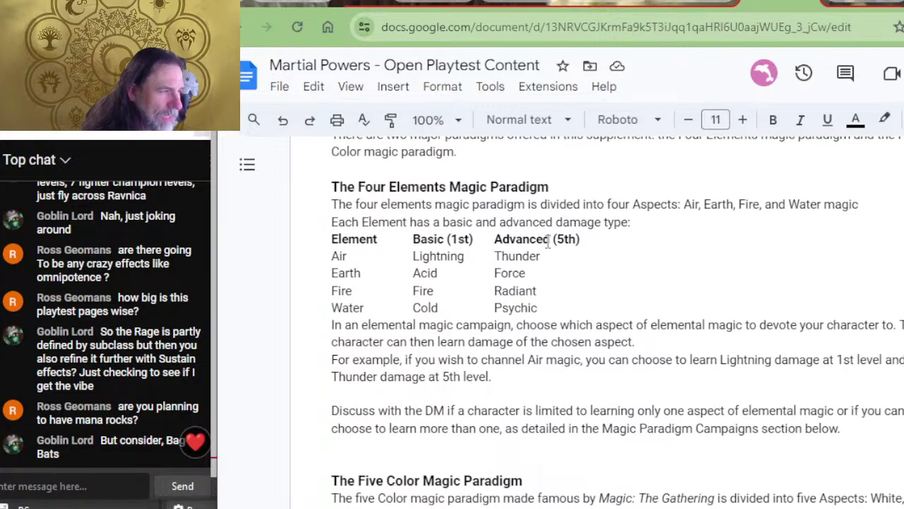
scroll(555, 282, "up", 12)
scroll(558, 298, "up", 12)
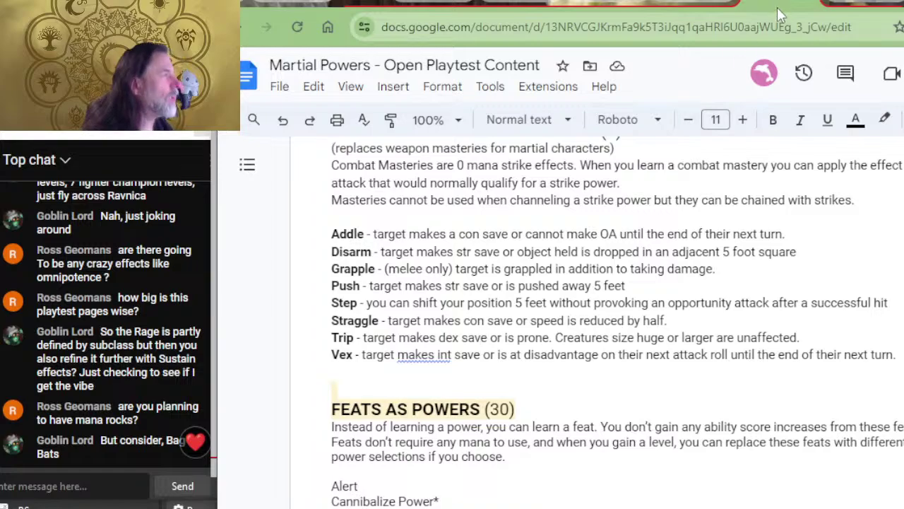
left_click(693, 9)
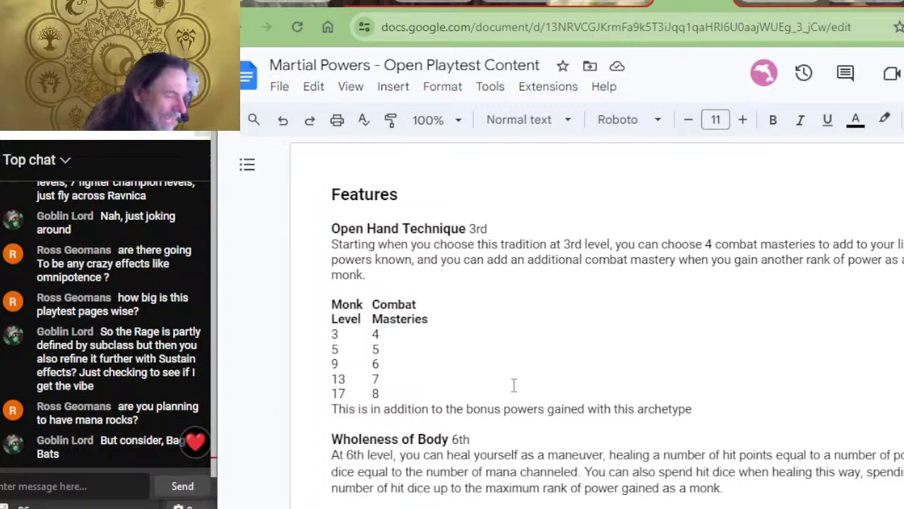
scroll(855, 300, "down", 2)
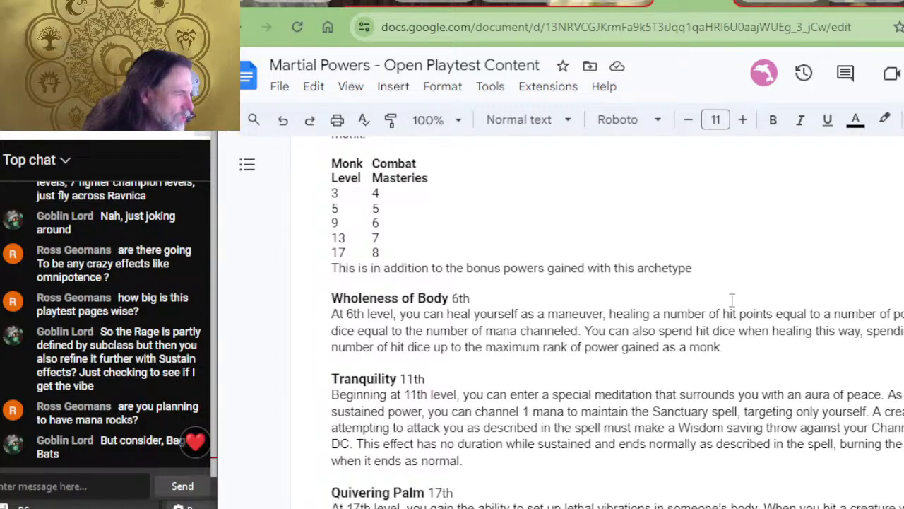
- Change the word 'archetype' to 'tradition'
left_click_drag(708, 270, 637, 277)
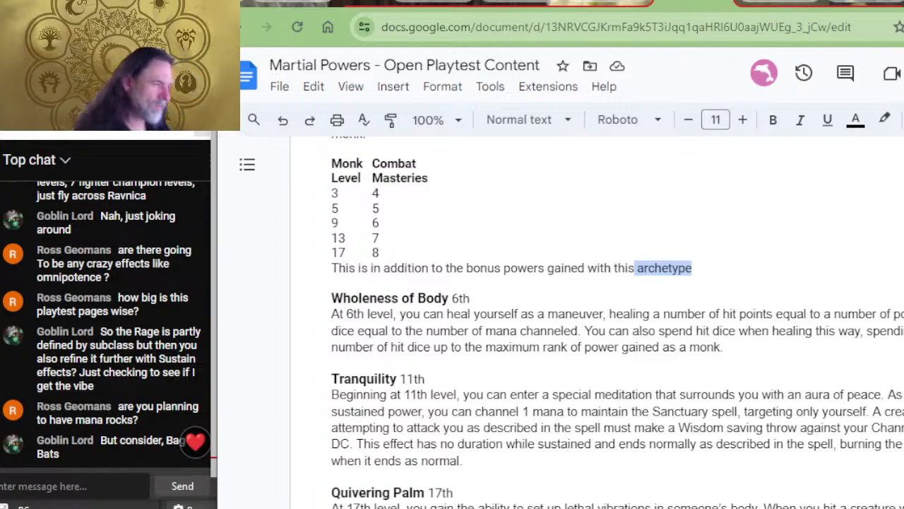
key("BackSpace")
type("tradition")
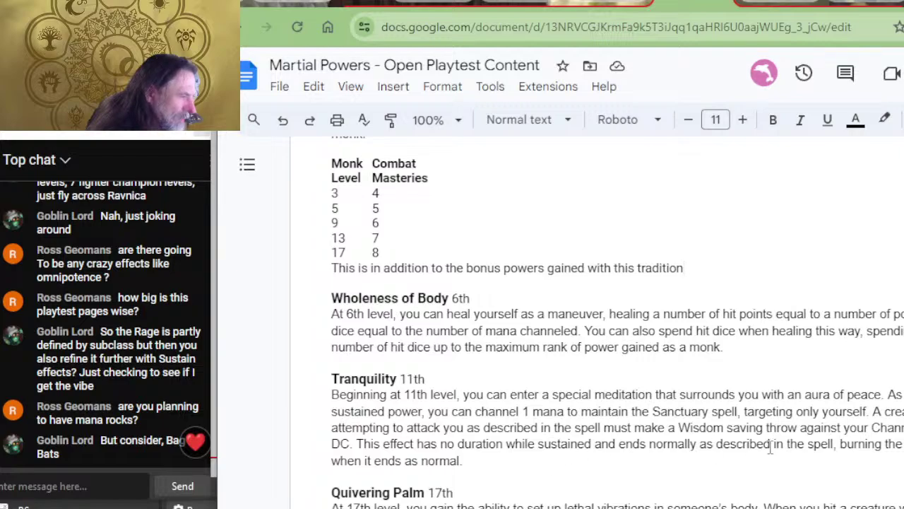
- Rewrite Wholeness of Body to roll power dice equal to the mana burn, dropping the old healing clause
left_click(710, 314)
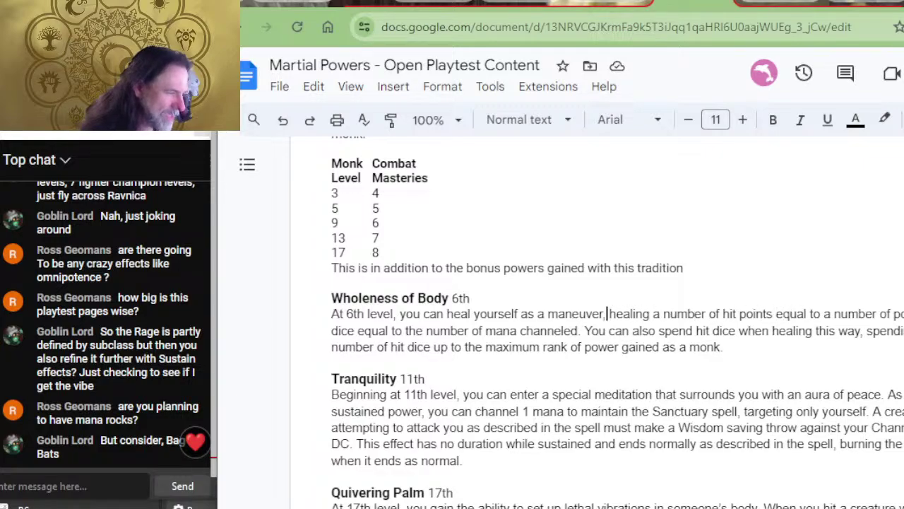
left_click(606, 314)
type("rolling ")
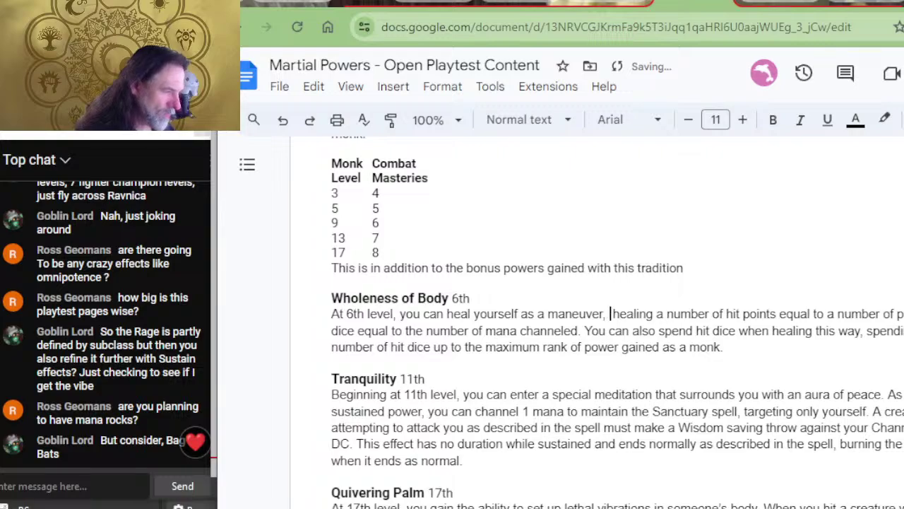
type("a number of ")
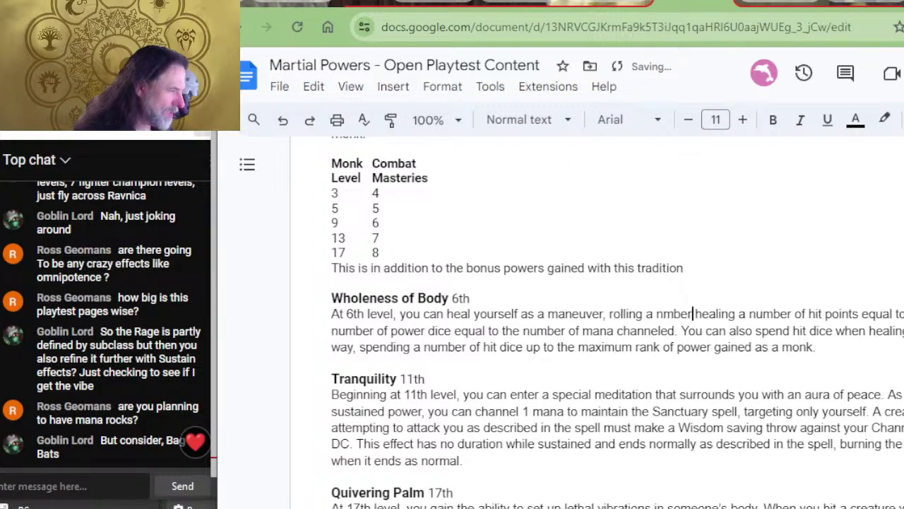
type("power dice eq")
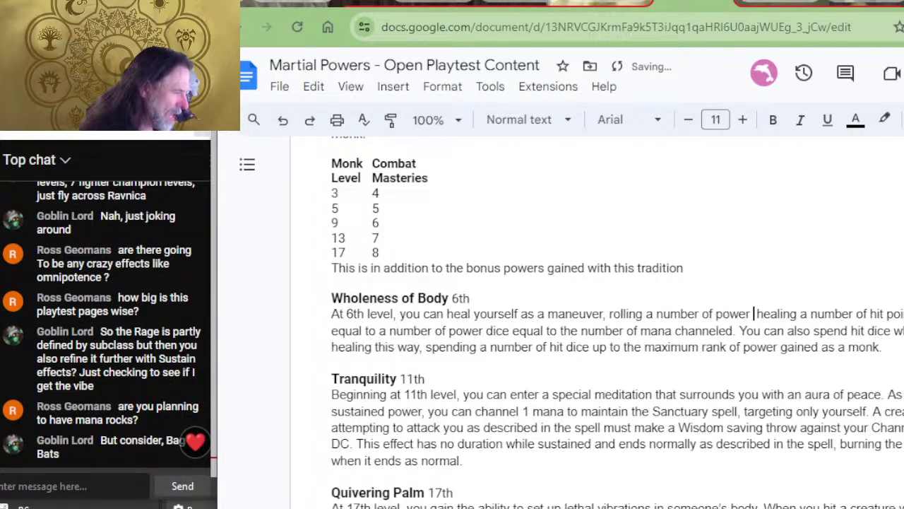
type("ual to ")
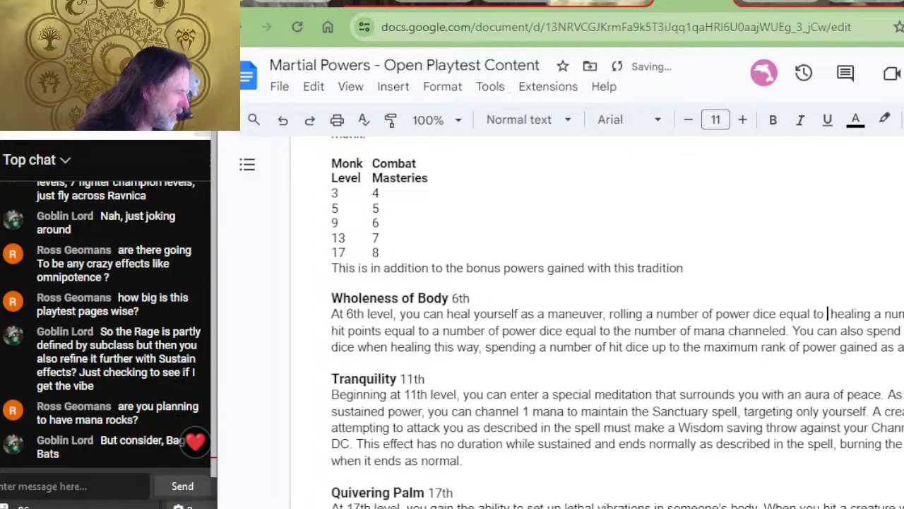
type("the mana b")
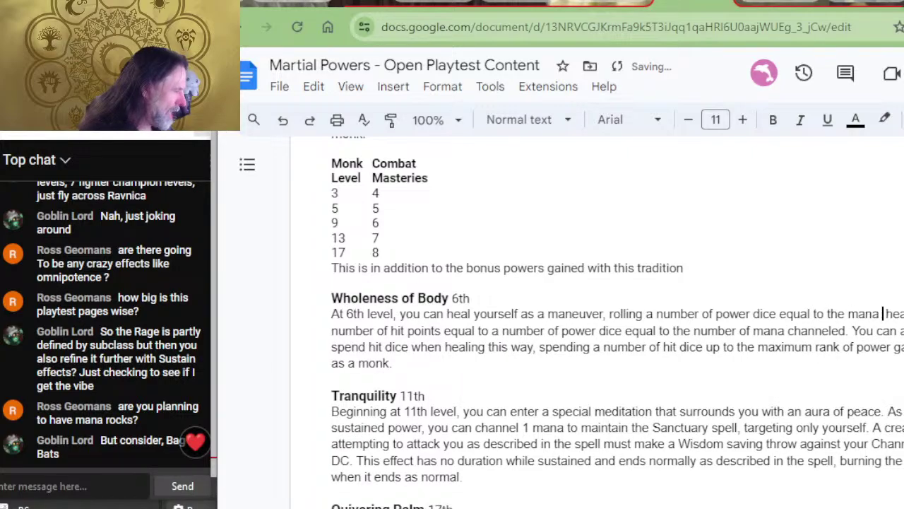
type("urn ")
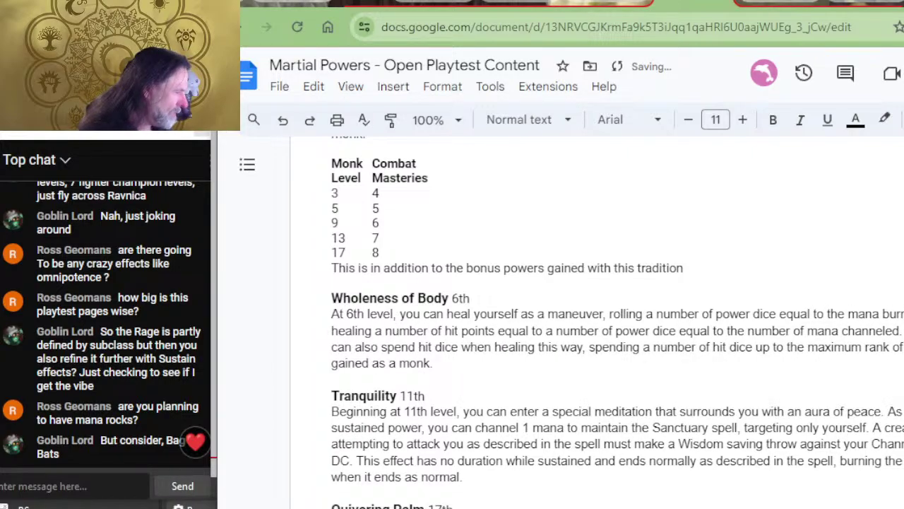
type("gaining that many ")
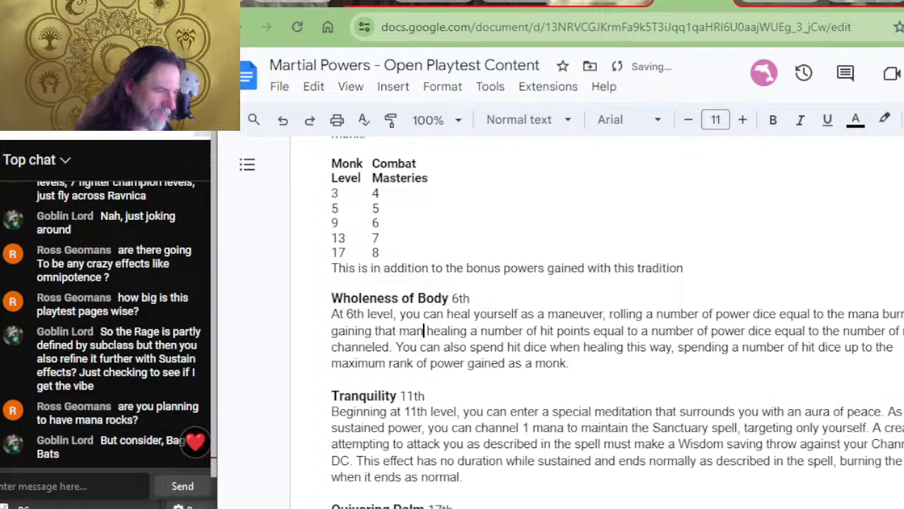
type("hit point")
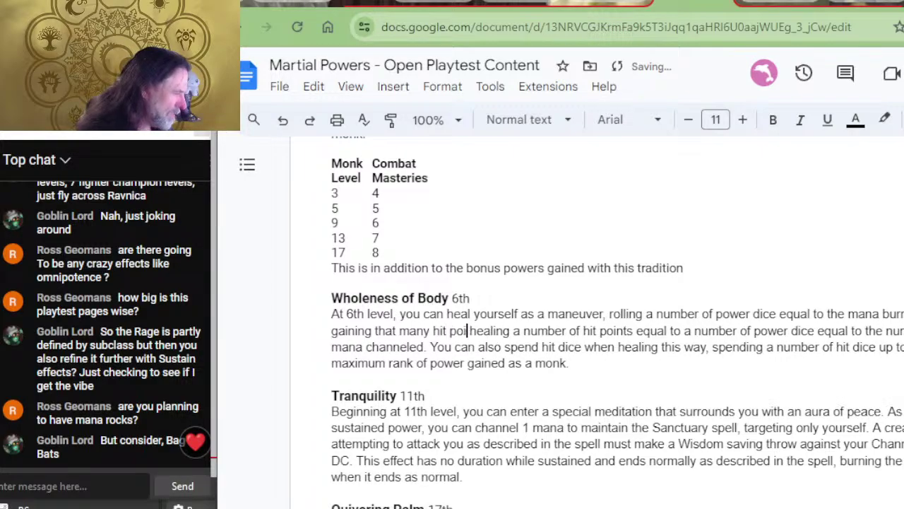
type("s")
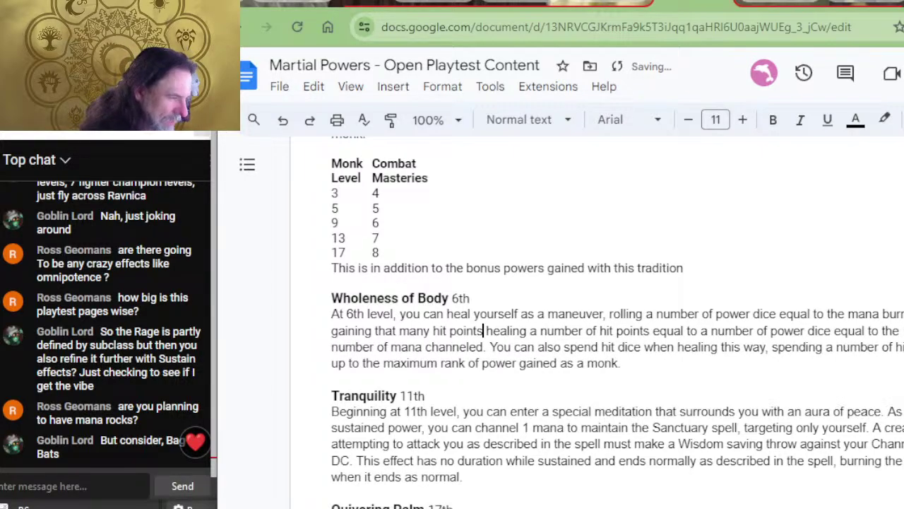
key("shift+Down")
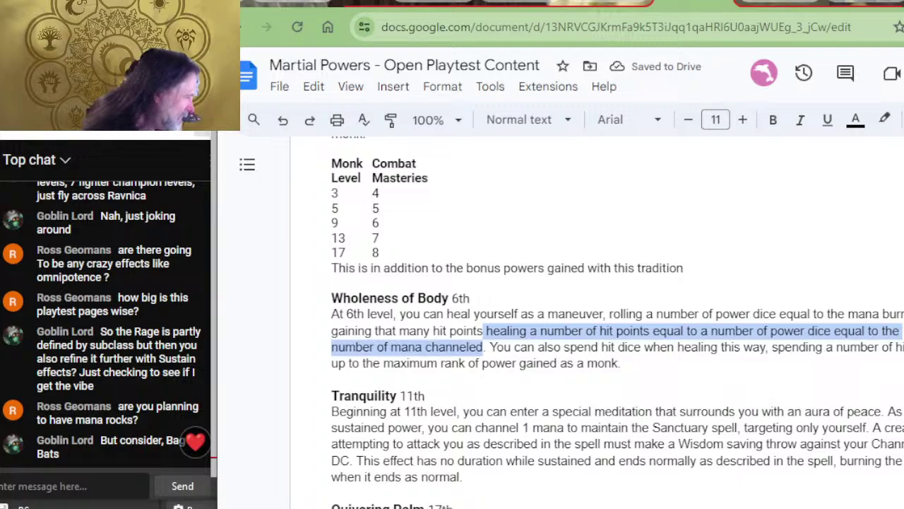
key("shift+Down")
key("shift+Down")
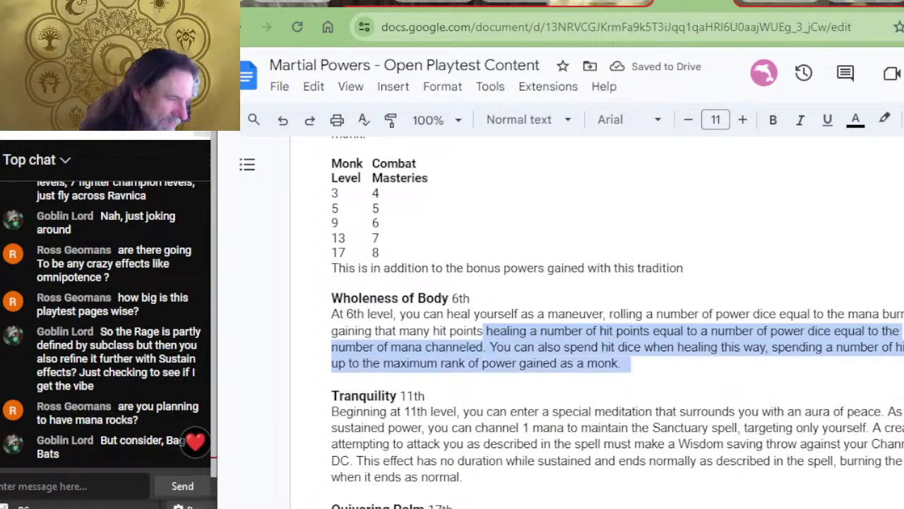
key("shift+Up")
key("shift+Up")
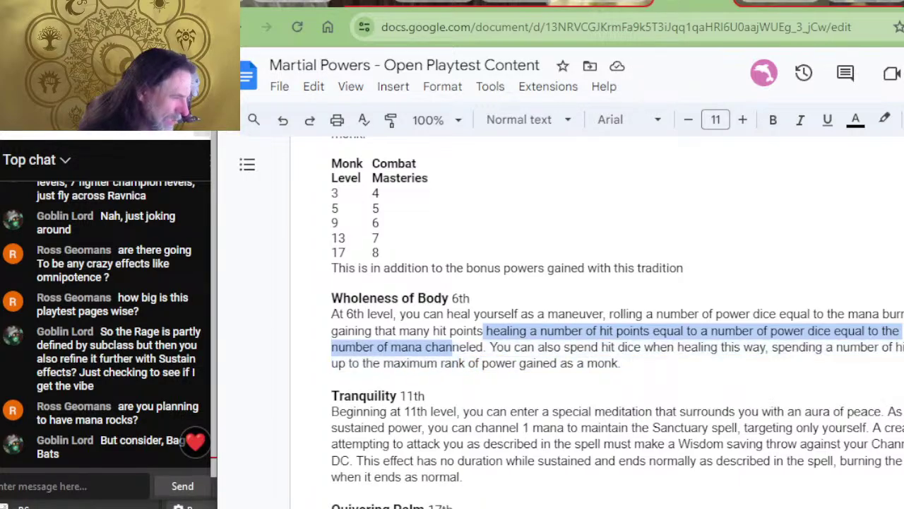
key("shift+Right")
key("shift+Right")
key("shift+Right")
key("shift+Right")
key("shift+Right")
key("shift+Right")
key("shift+Right")
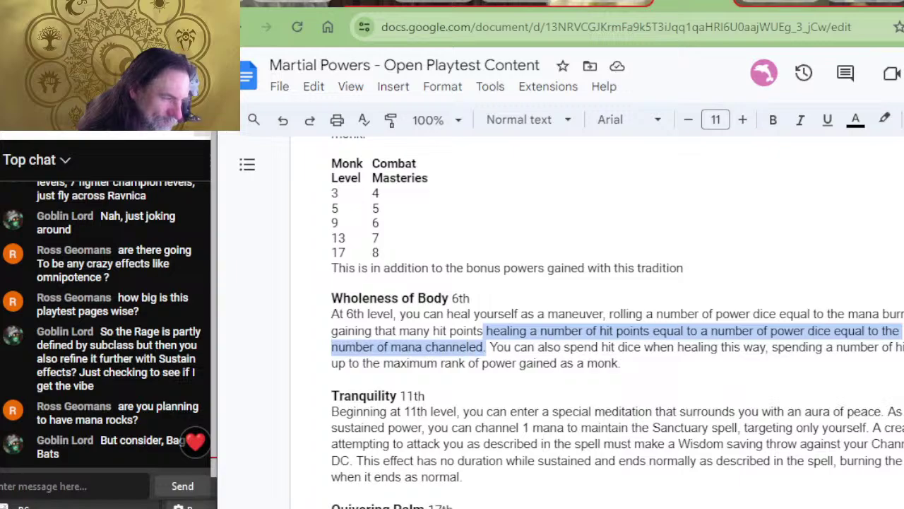
key("Delete")
type(".")
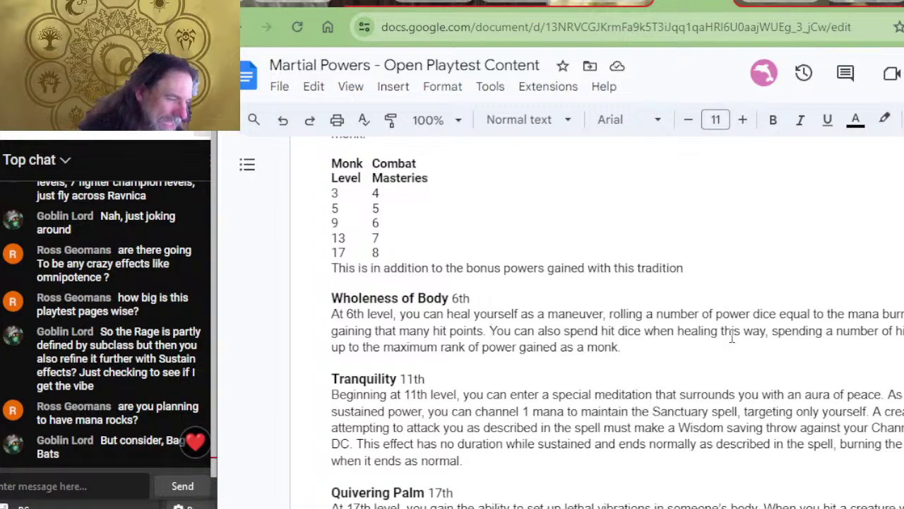
- Review the Tranquility feature's sustained-power and Sanctuary wording through to the end of the paragraph
left_click(709, 380)
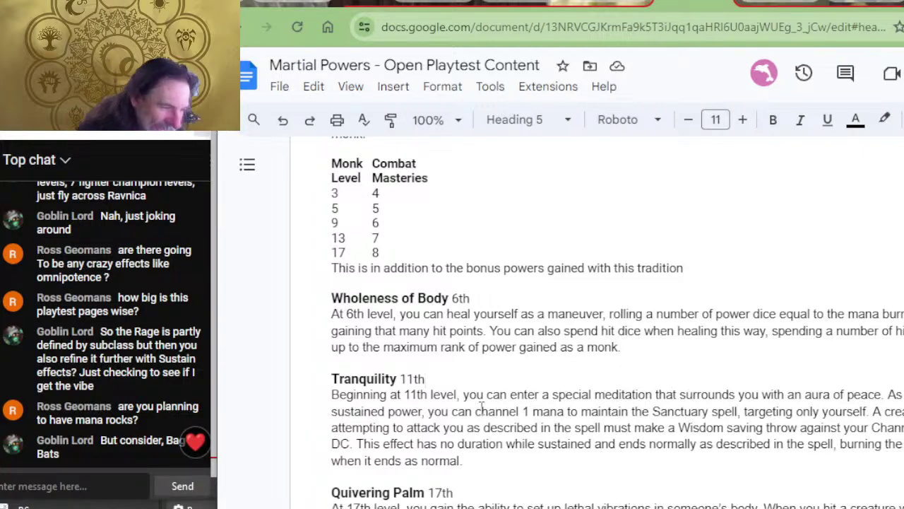
left_click_drag(423, 411, 450, 417)
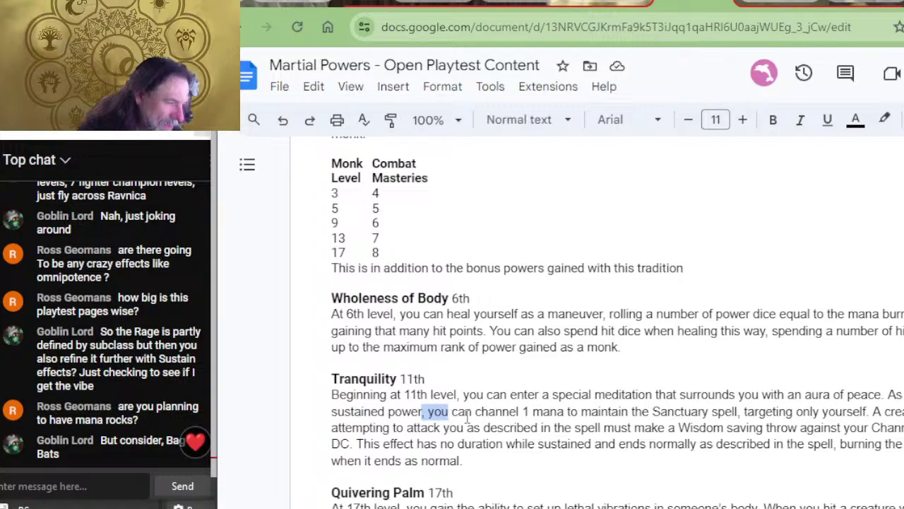
left_click(464, 411)
left_click(651, 411)
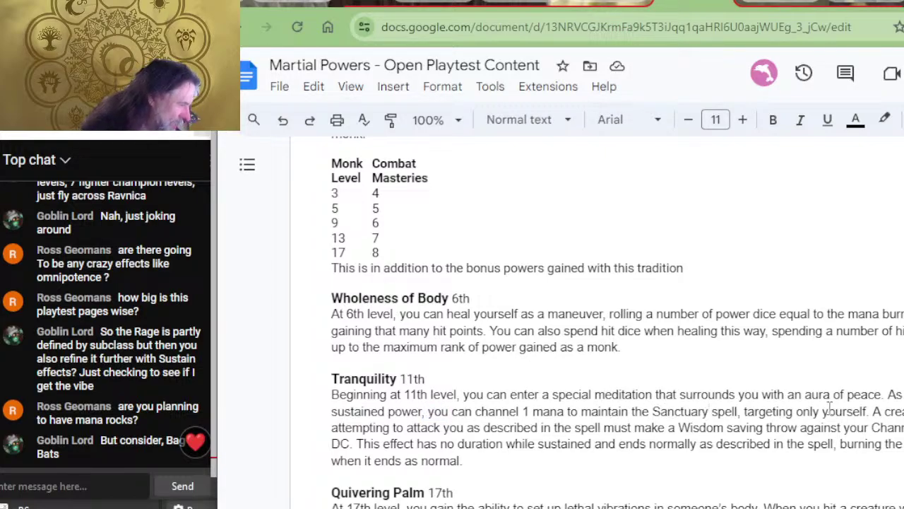
left_click(537, 394)
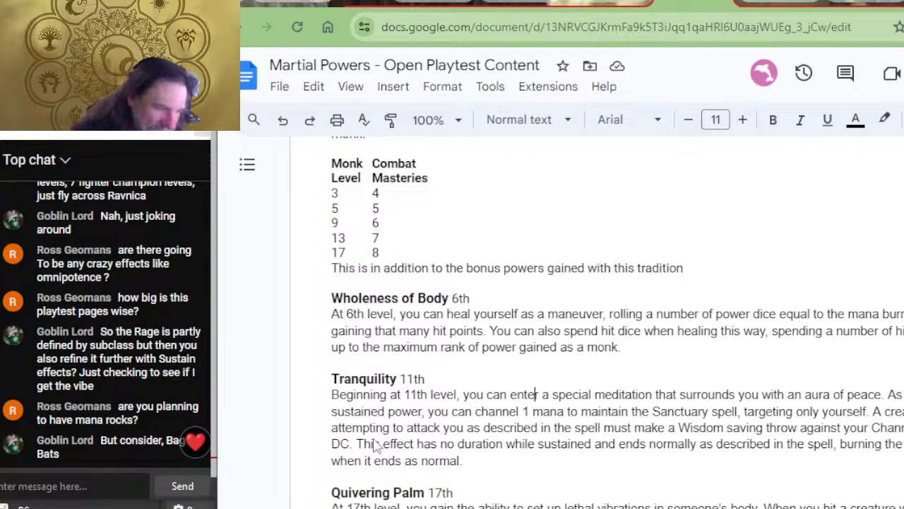
scroll(611, 346, "down", 2)
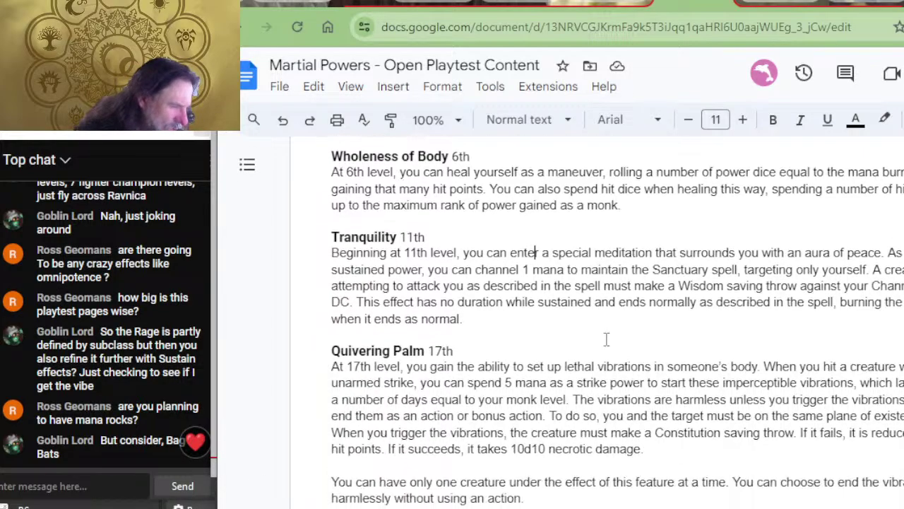
left_click(659, 318)
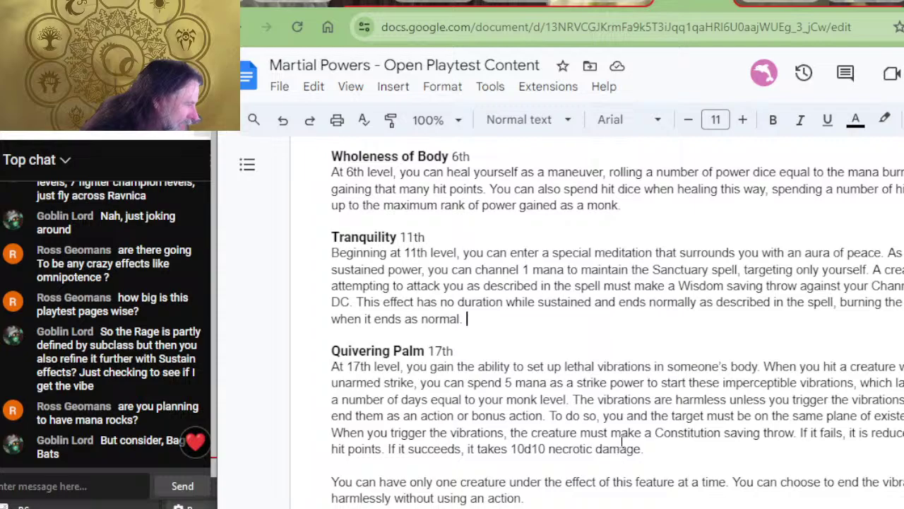
- Compare D&D Beyond's Open Hand Tranquility and Quivering Palm text, then return to the doc
key("ctrl+Tab")
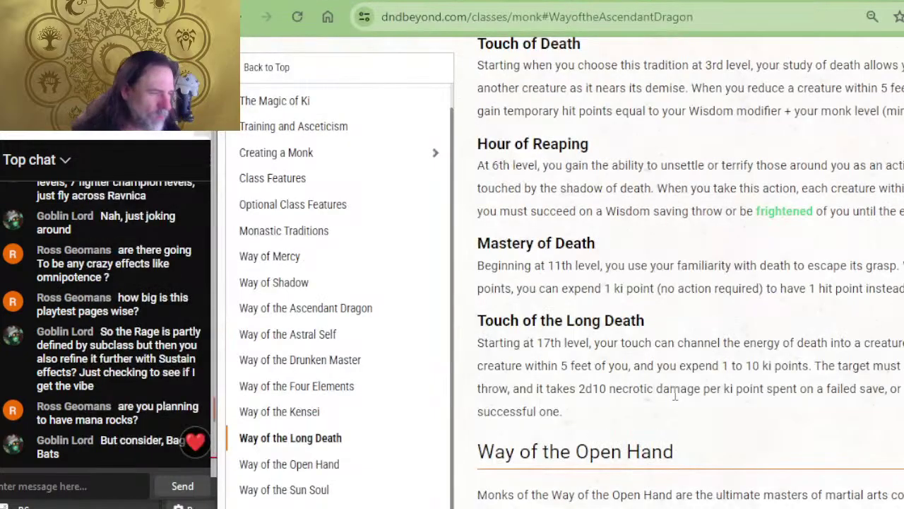
scroll(675, 392, "down", 6)
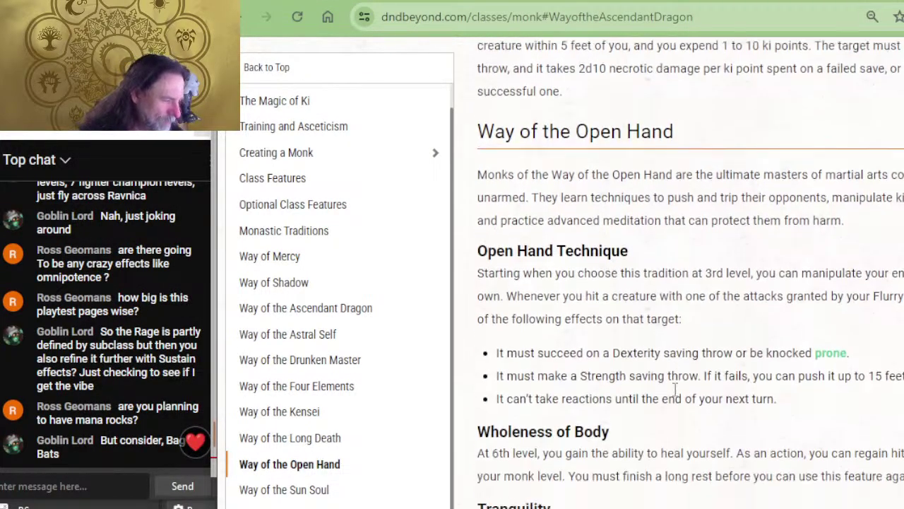
scroll(674, 395, "down", 2)
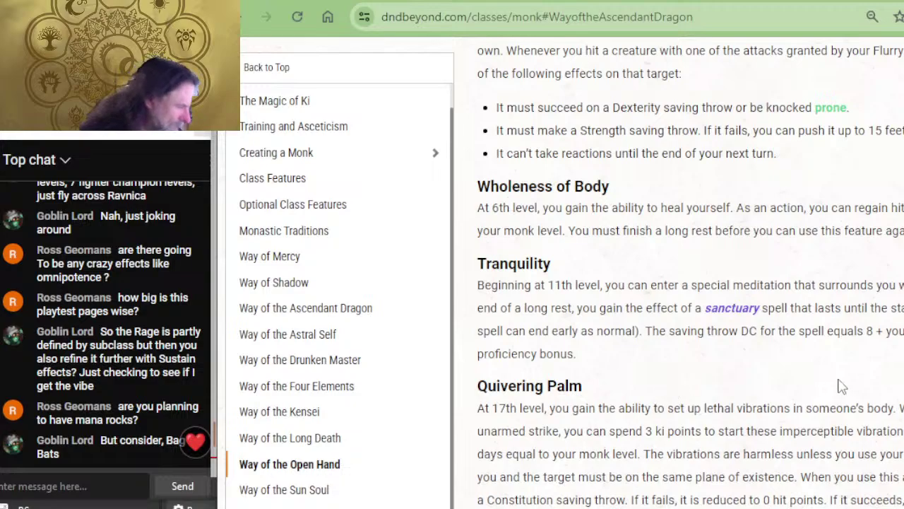
key("alt+Tab")
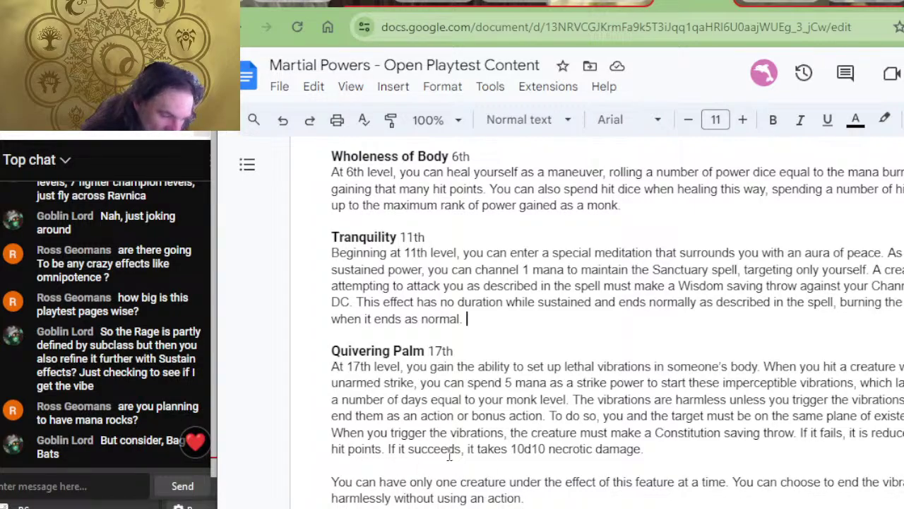
- Scroll past the end of Quivering Palm to the Way of the Sun Soul power list
scroll(484, 424, "down", 2)
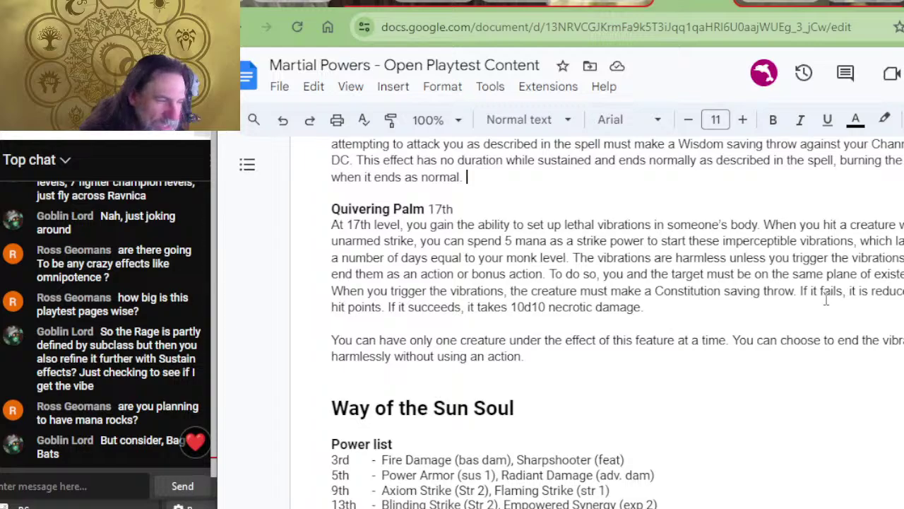
left_click(565, 371)
left_click(576, 361)
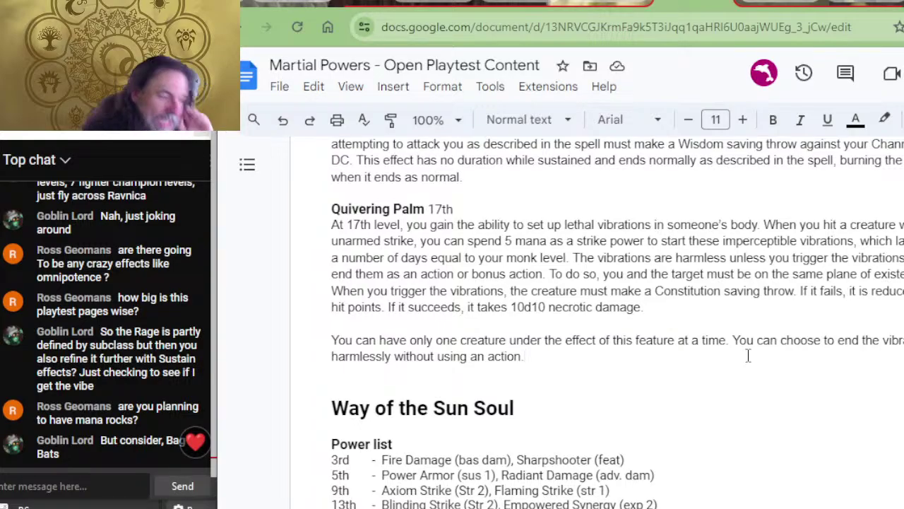
scroll(742, 353, "down", 20)
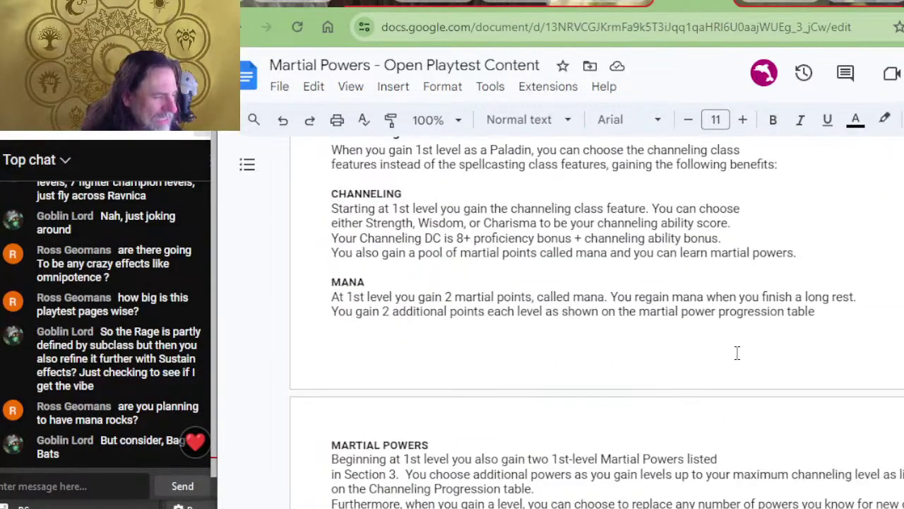
scroll(737, 354, "down", 12)
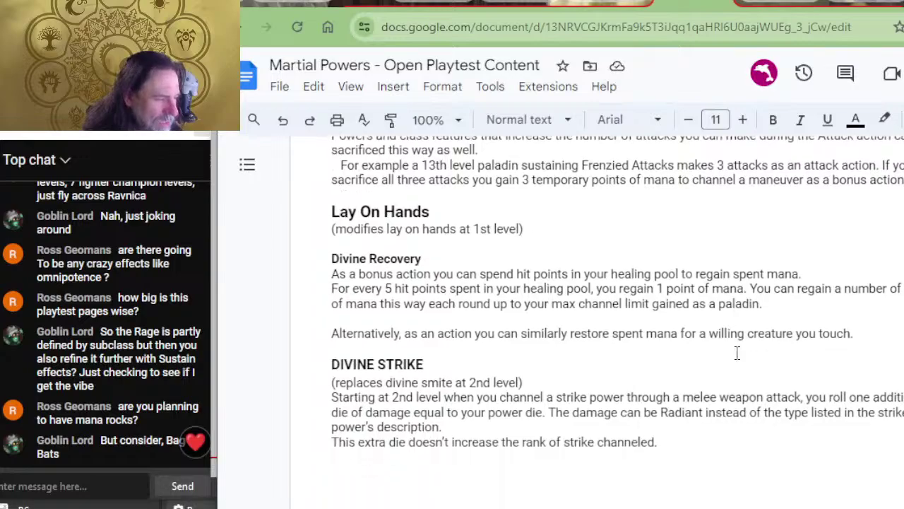
scroll(598, 375, "down", 5)
scroll(598, 376, "up", 10)
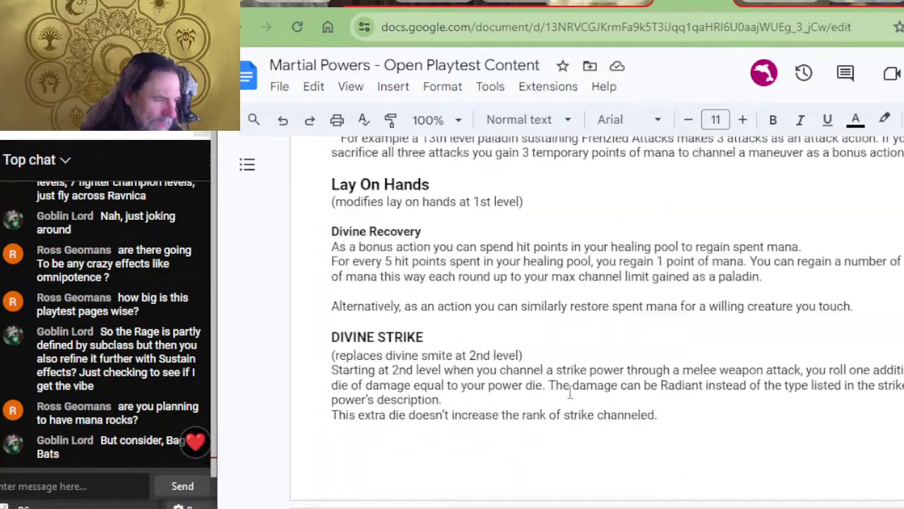
scroll(576, 400, "up", 10)
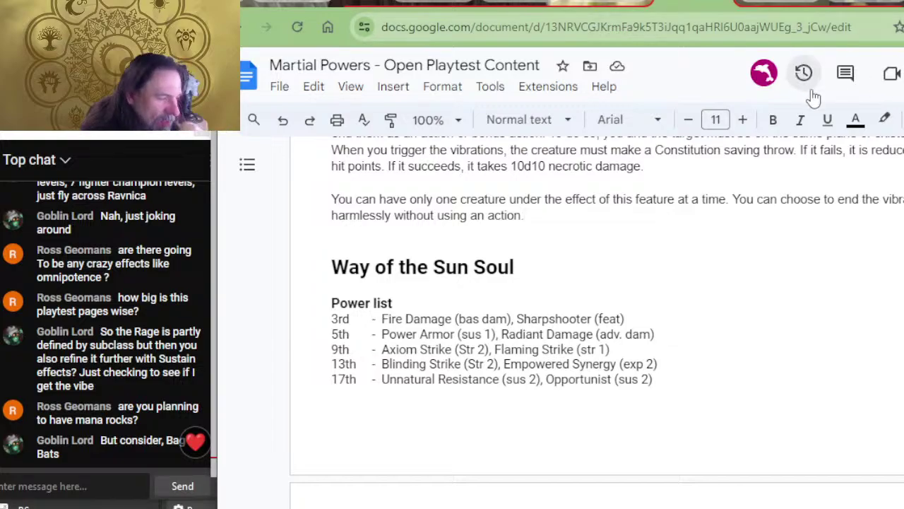
- Read the Sun Soul features from Radiant Sun Bolt down to Searing Sunburst and Sun Shield
scroll(777, 317, "down", 4)
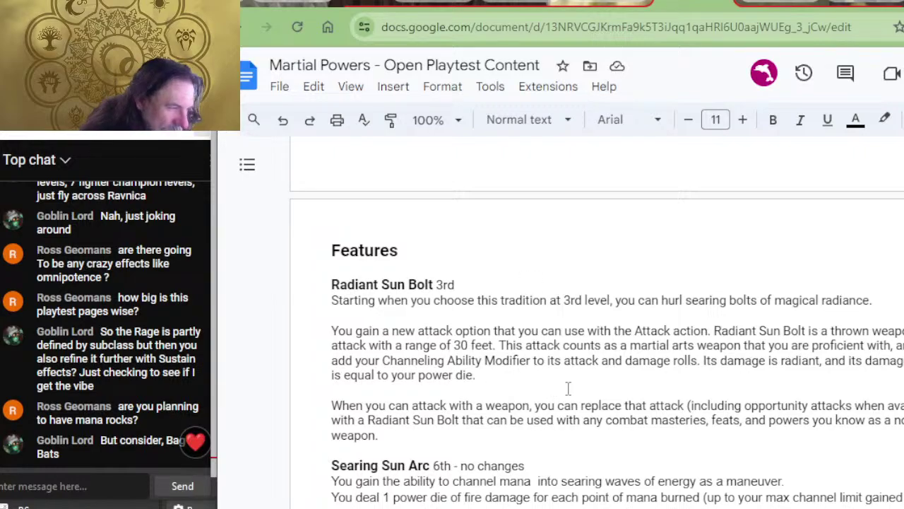
left_click(387, 390)
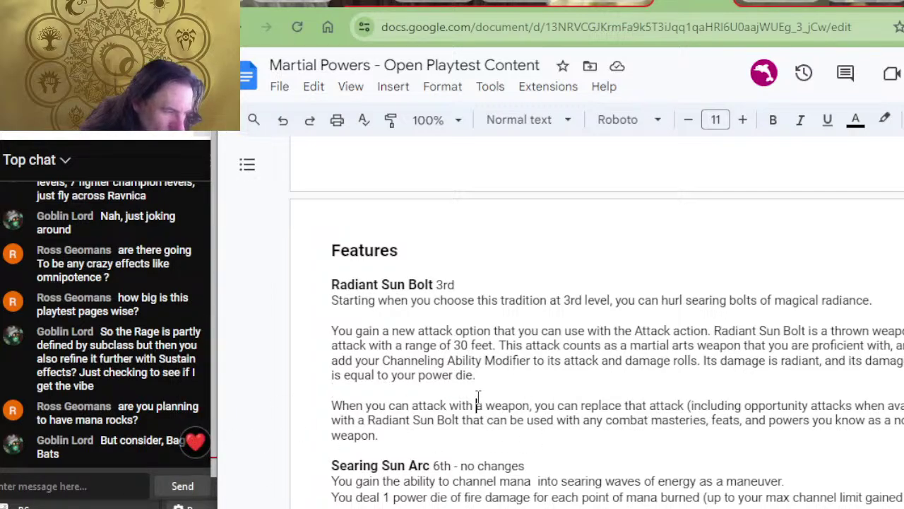
left_click(415, 405)
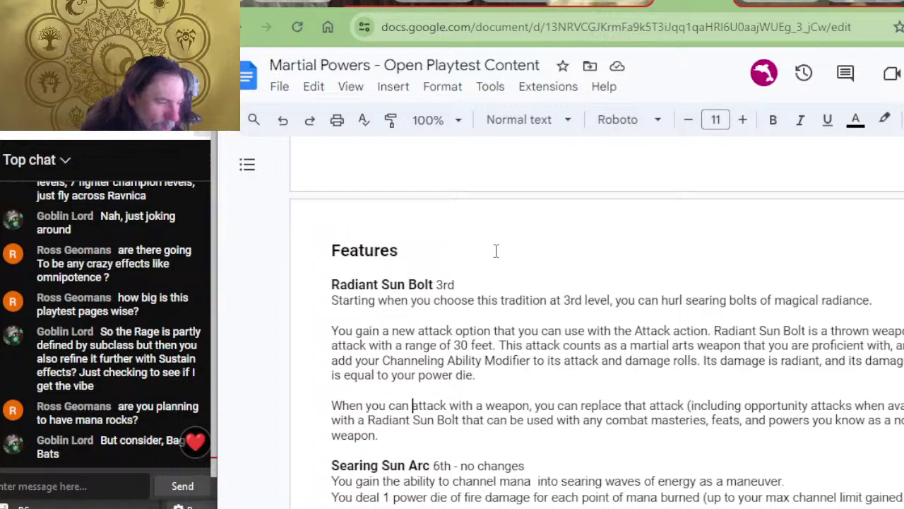
scroll(495, 250, "down", 4)
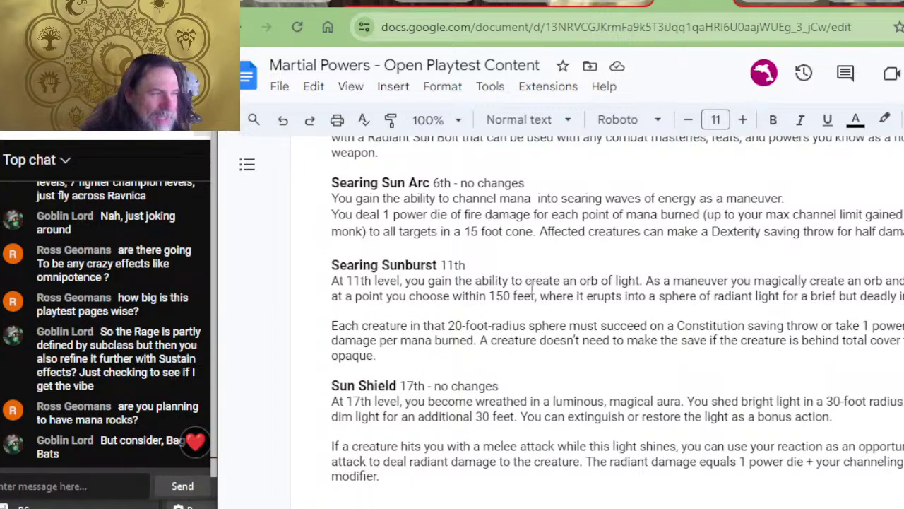
scroll(455, 296, "up", 2)
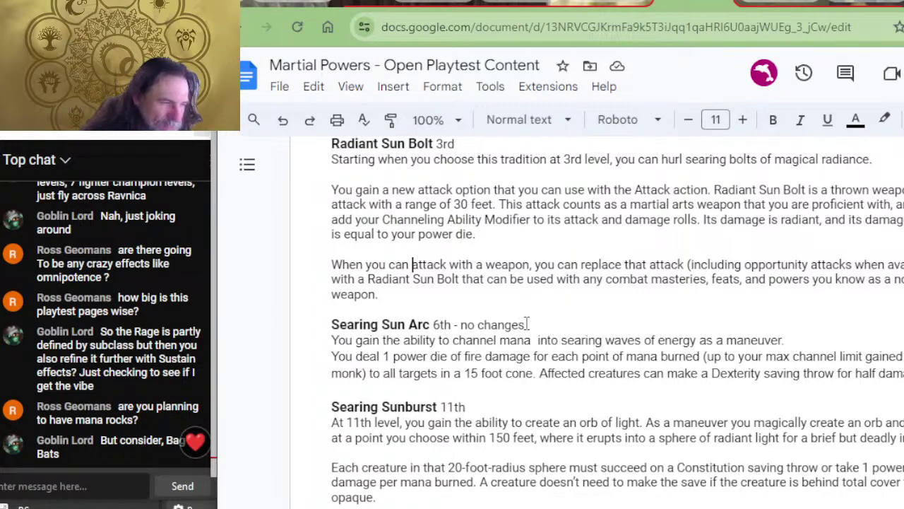
left_click(560, 309)
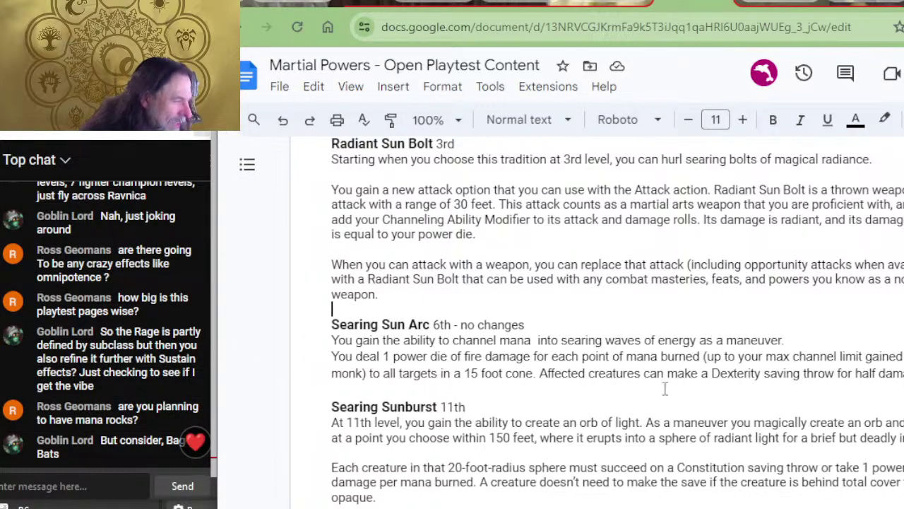
scroll(544, 362, "down", 2)
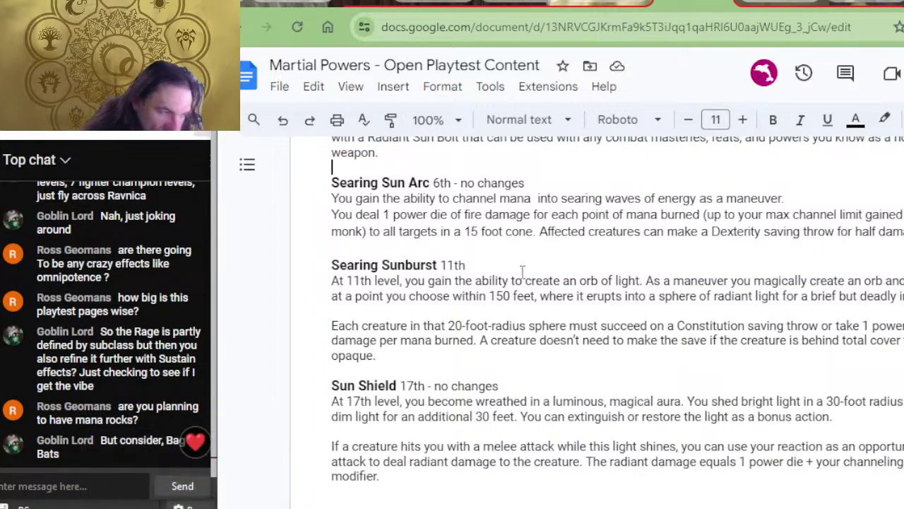
- Scroll back up from the Sun Shield text to the Sun Soul power list with its 13th-level powers
scroll(565, 245, "down", 2)
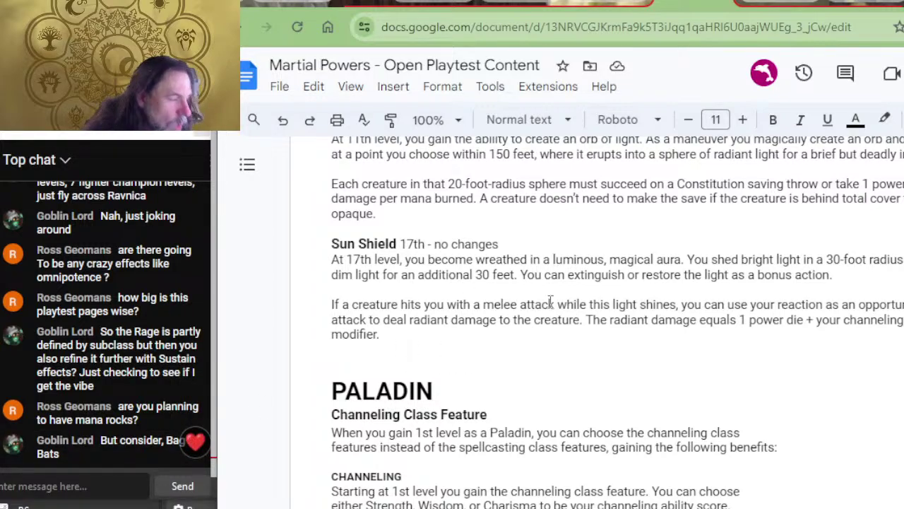
left_click(576, 286)
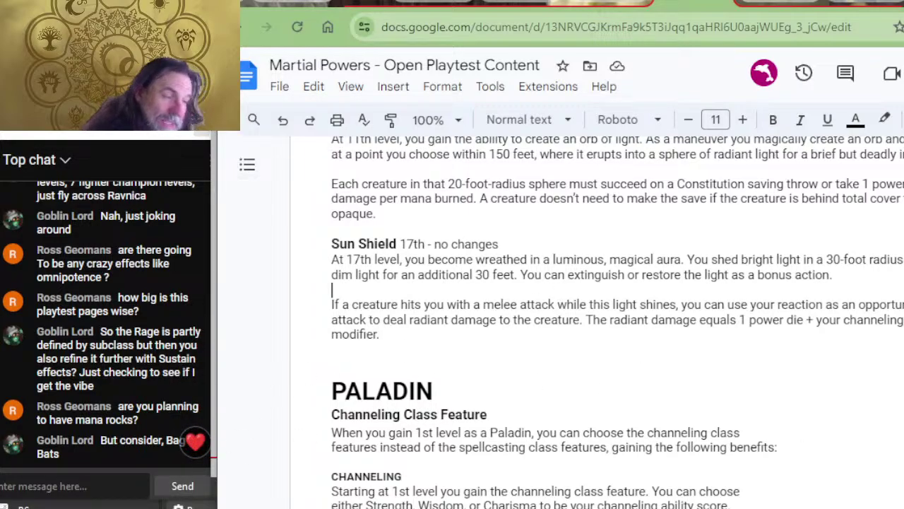
left_click(724, 337)
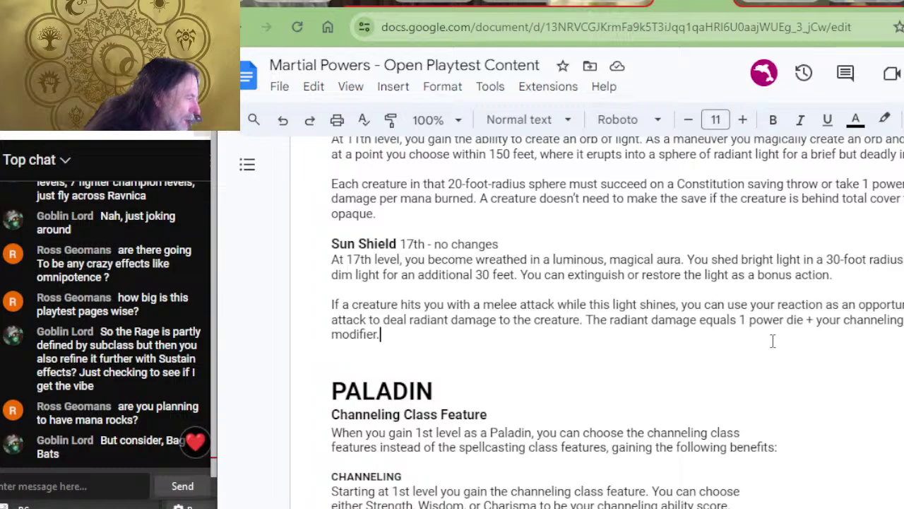
scroll(678, 290, "down", 2)
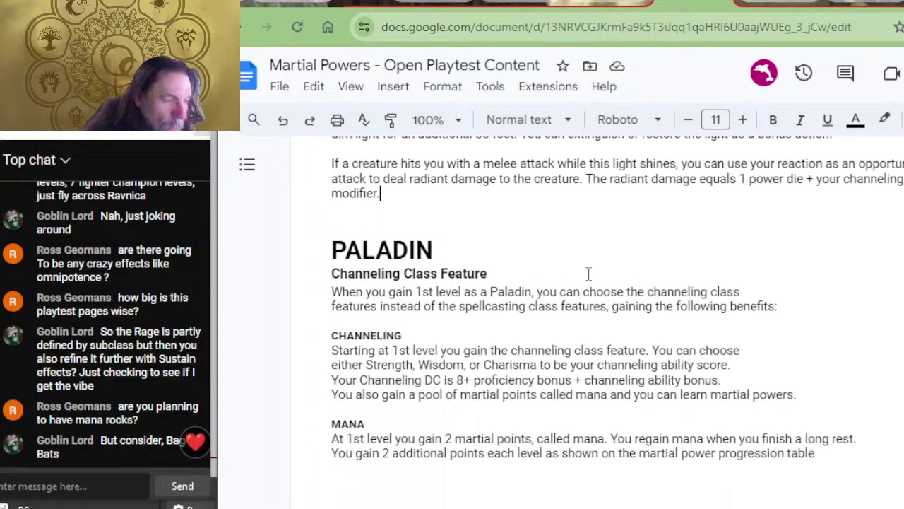
scroll(566, 264, "up", 2)
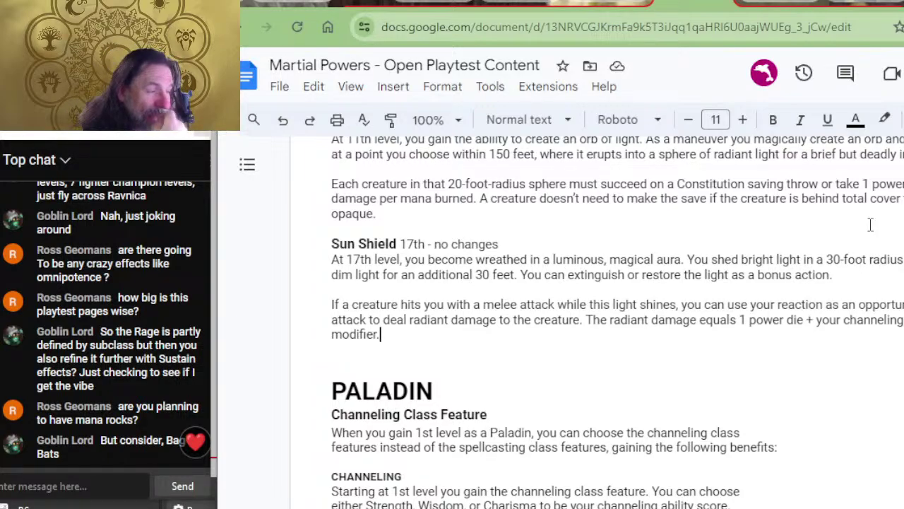
scroll(699, 340, "up", 4)
scroll(664, 340, "up", 2)
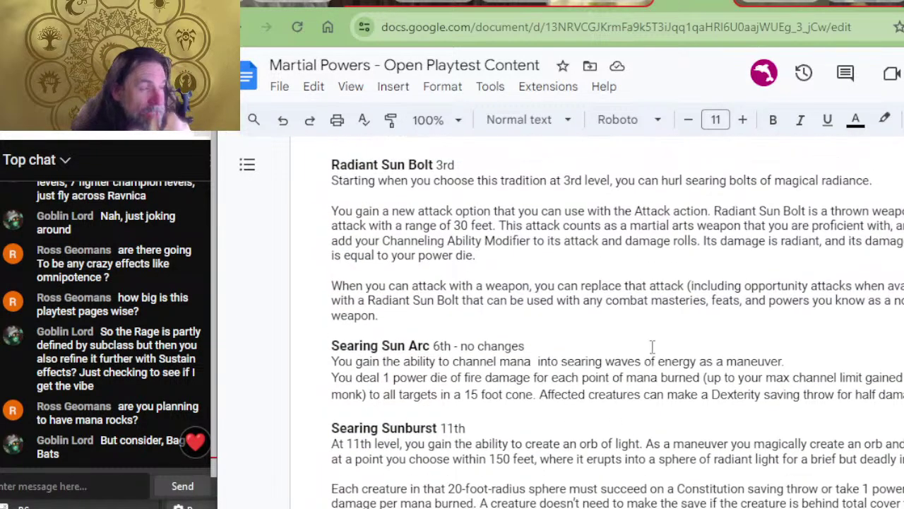
scroll(677, 321, "down", 4)
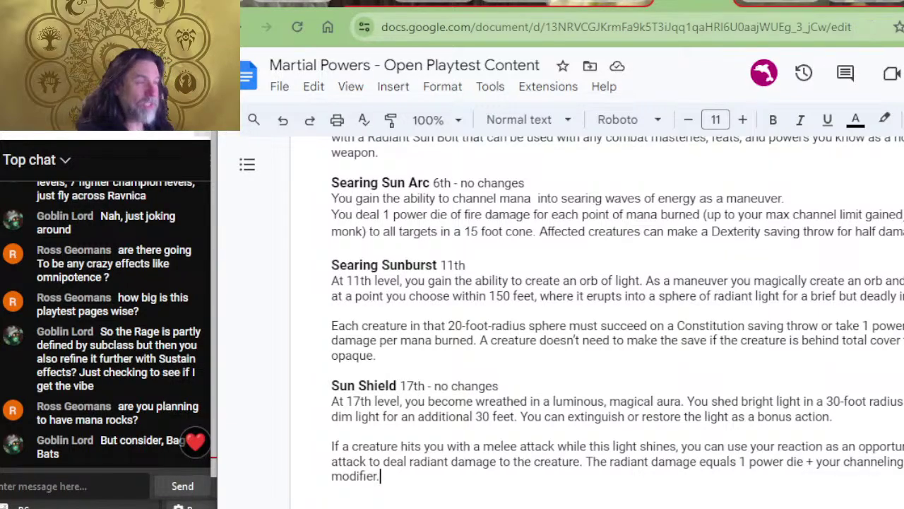
scroll(737, 299, "up", 10)
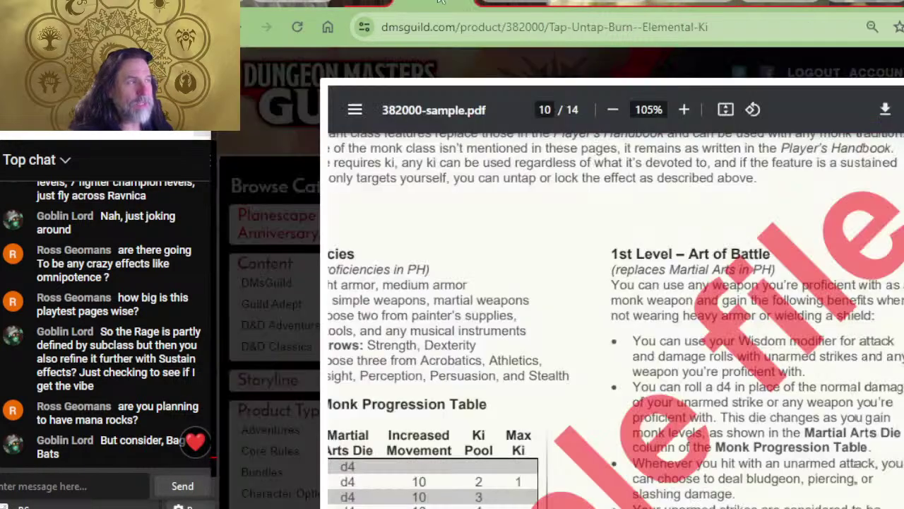
- Switch to the DMsGuild tab showing the Elemental Ki 382000-sample.pdf and scroll through it
left_click(439, 2)
scroll(712, 374, "up", 5)
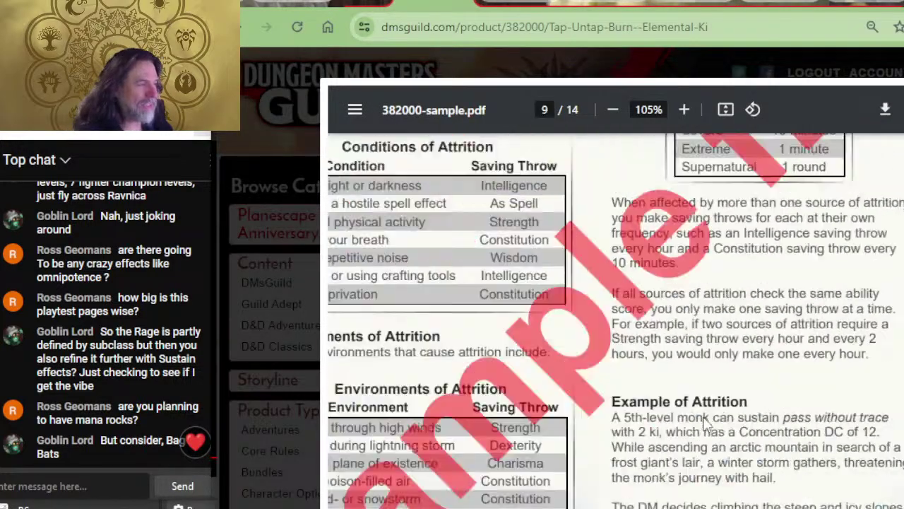
scroll(704, 421, "up", 20)
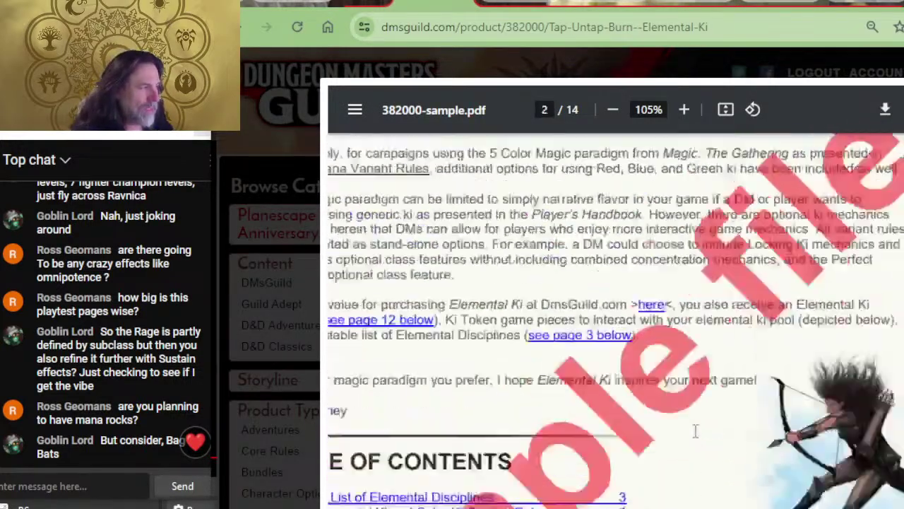
scroll(721, 427, "up", 1)
scroll(751, 425, "down", 10)
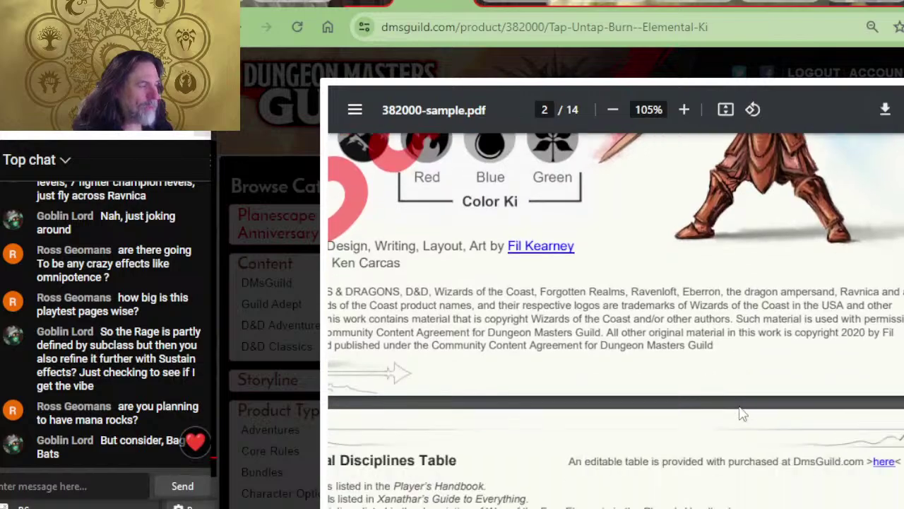
scroll(720, 410, "down", 3)
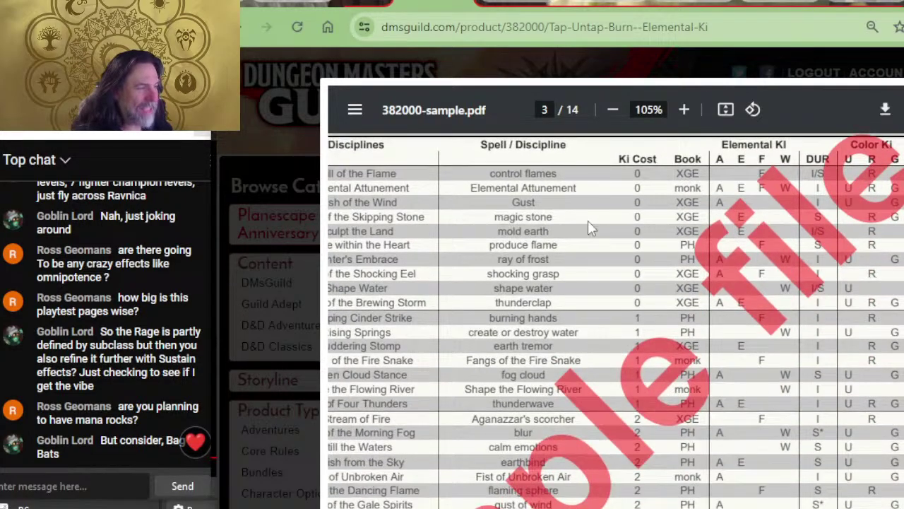
scroll(588, 220, "down", 5)
scroll(585, 215, "down", 5)
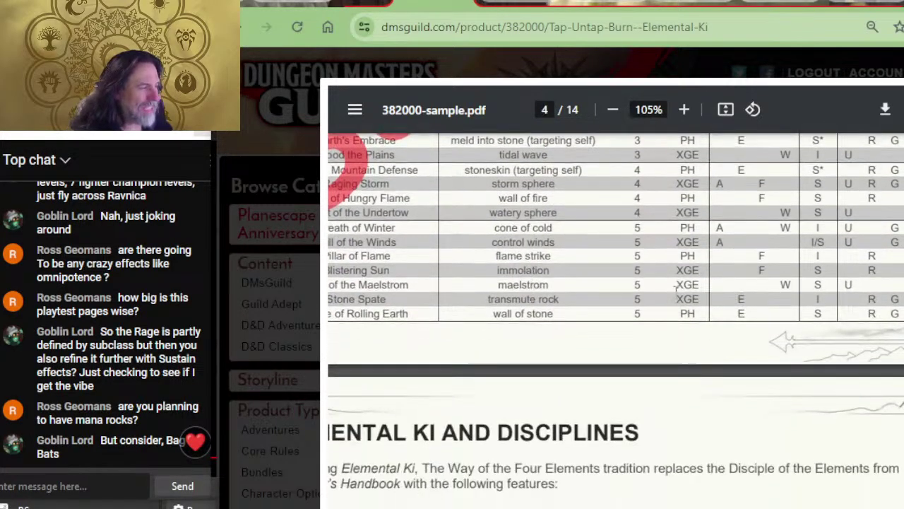
scroll(727, 322, "up", 7)
scroll(726, 323, "up", 8)
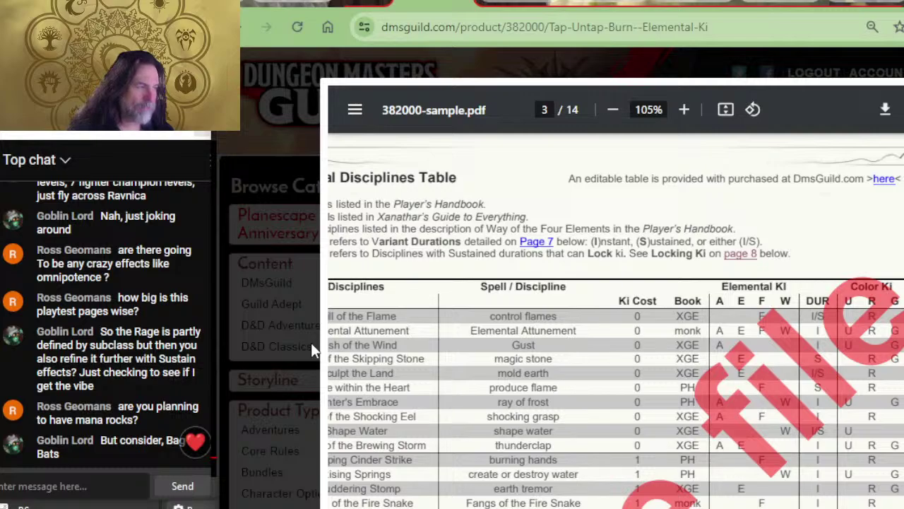
- Bring up the page 3 Elemental Disciplines ki cost table with its Disciplines column in view
scroll(592, 363, "down", 2)
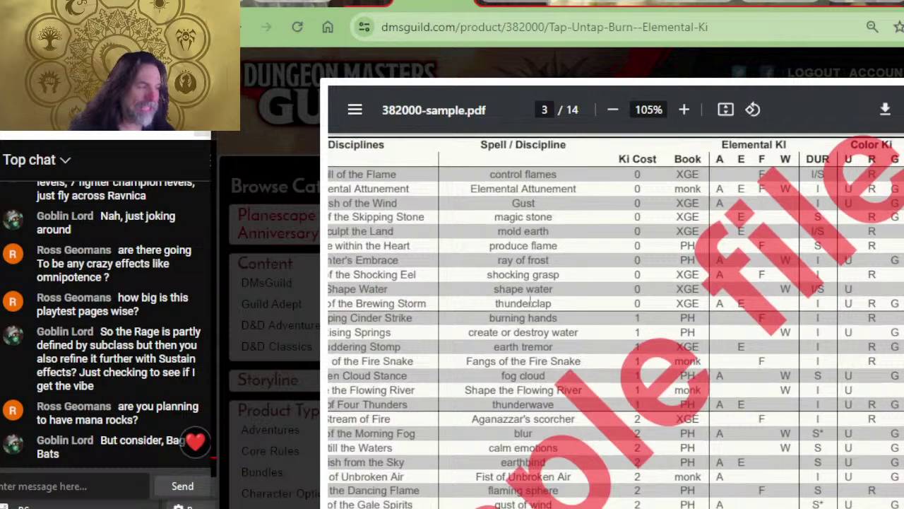
scroll(530, 301, "down", 2)
scroll(520, 279, "down", 10)
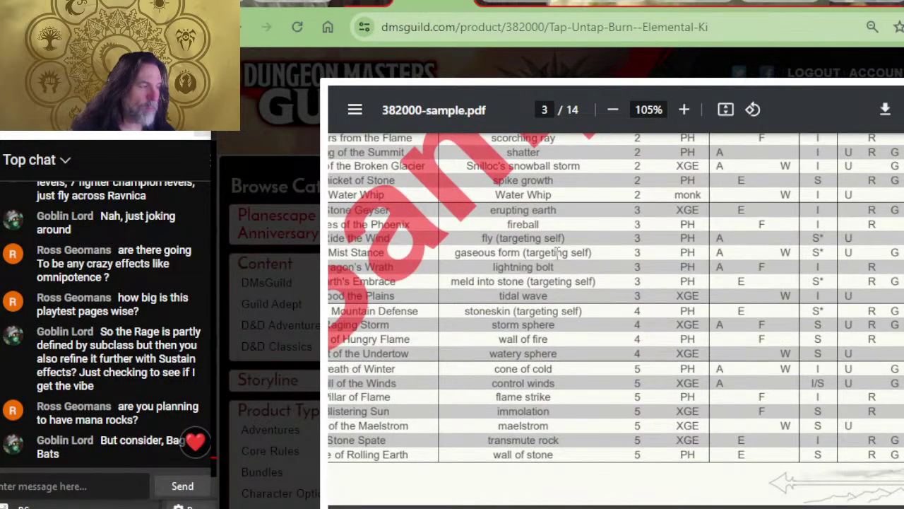
scroll(604, 288, "up", 8)
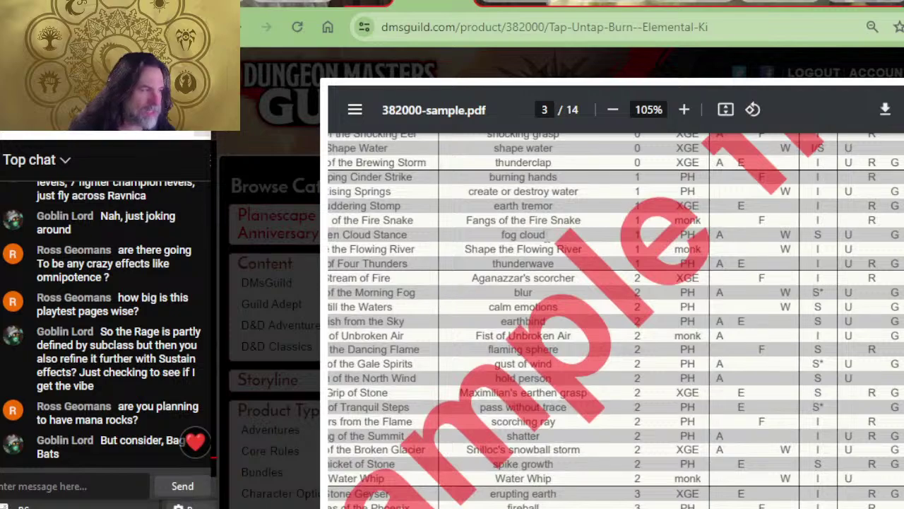
scroll(636, 325, "up", 2)
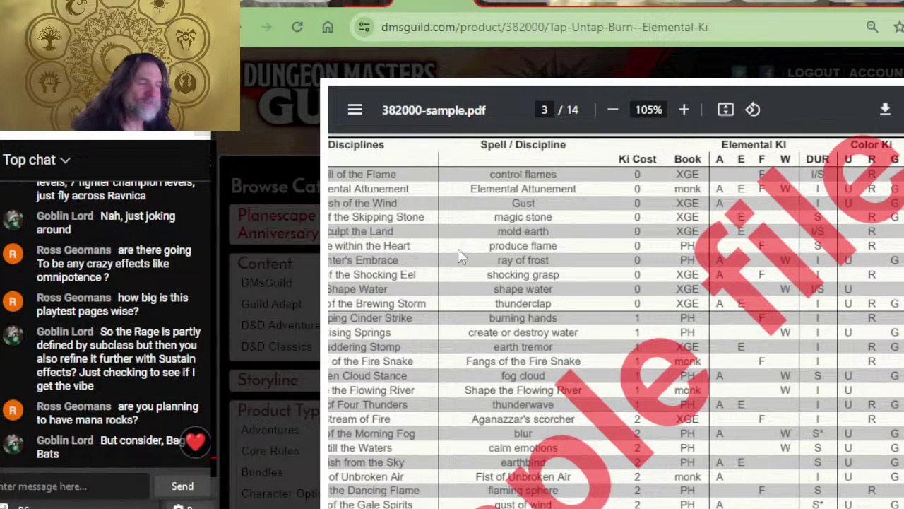
scroll(734, 311, "left", 3)
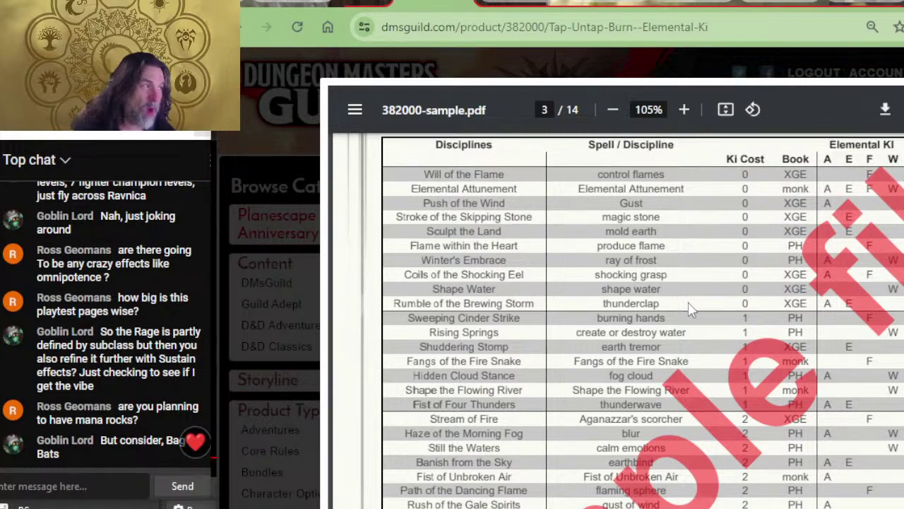
- Check Way of the Sun Soul on the D&D Beyond monk page, then resume the doc at Channeling Class Feature
key("alt+Tab")
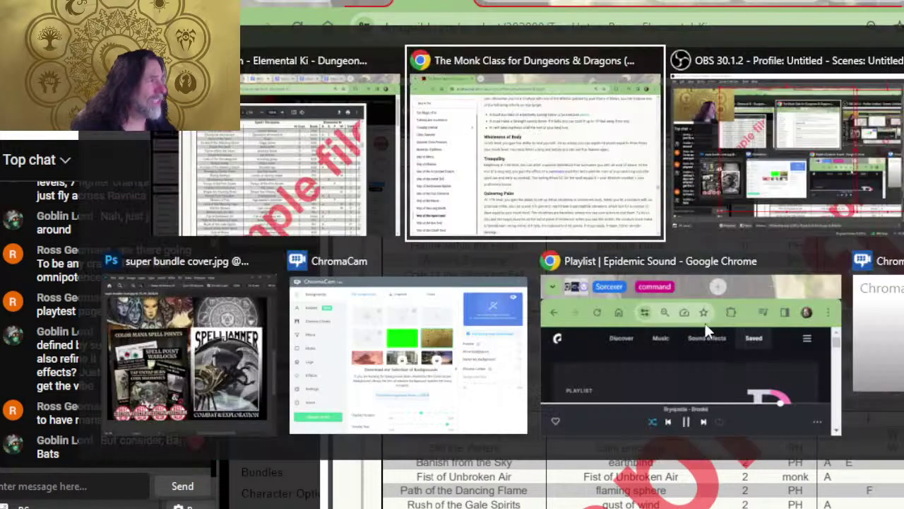
scroll(657, 350, "down", 6)
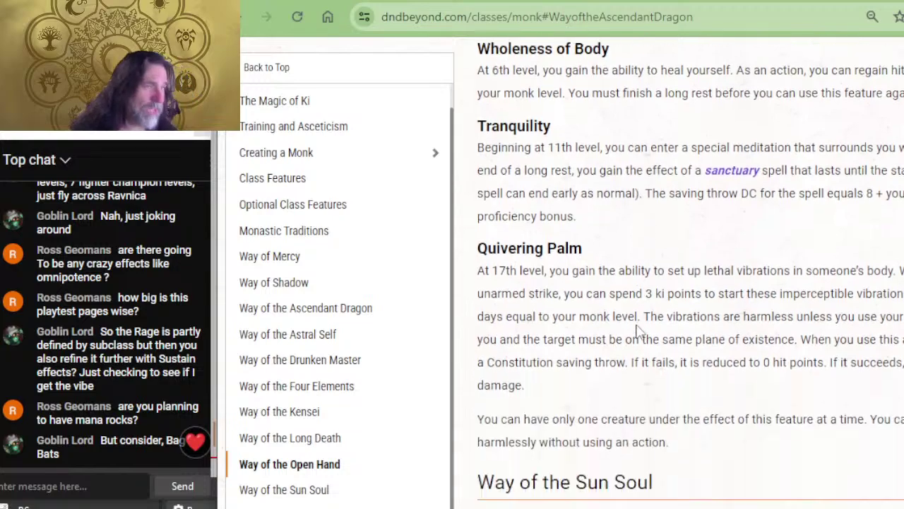
key("alt+Tab")
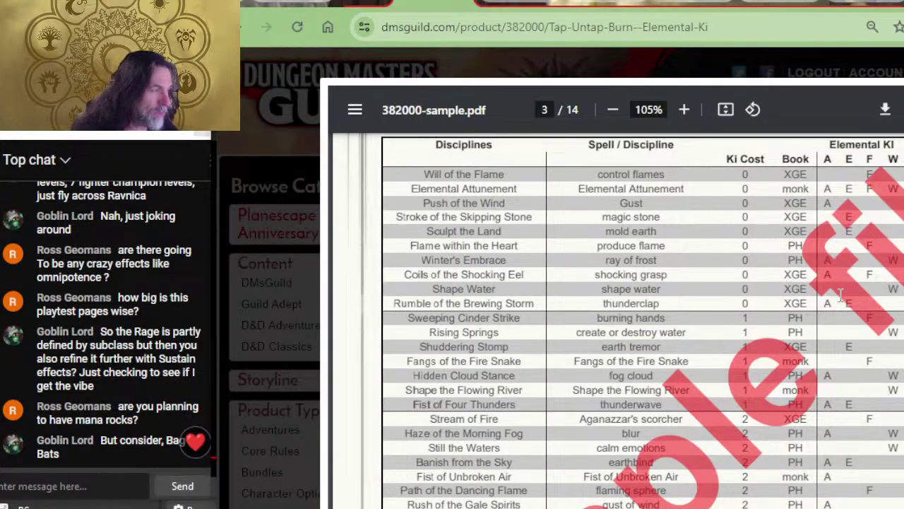
left_click(695, 3)
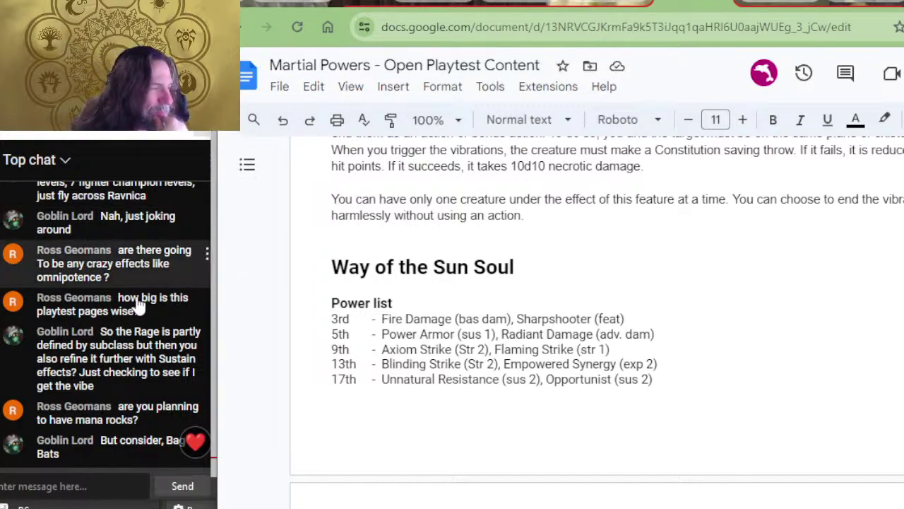
scroll(595, 283, "down", 5)
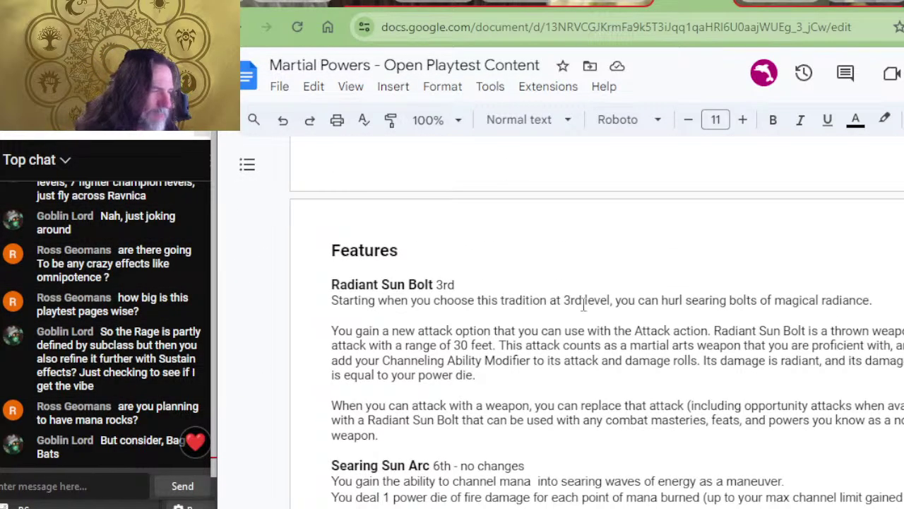
scroll(626, 313, "down", 7)
scroll(593, 328, "down", 10)
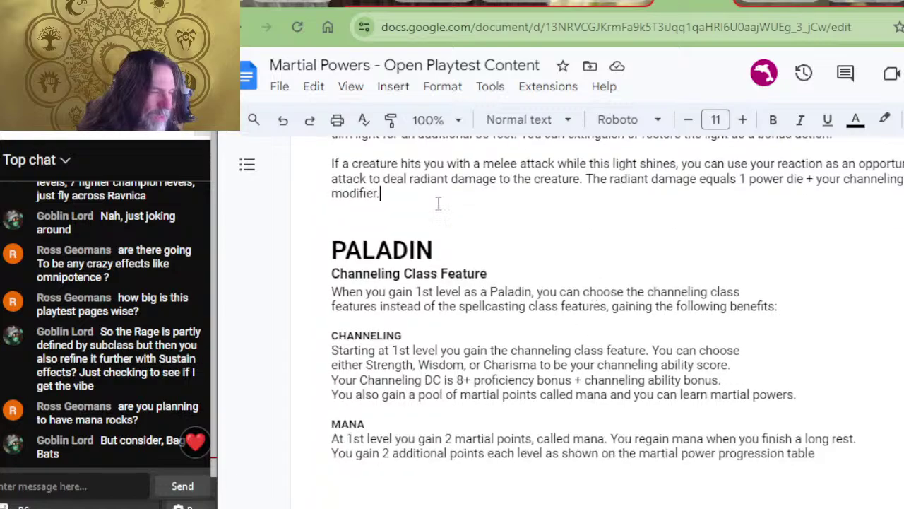
scroll(403, 258, "down", 5)
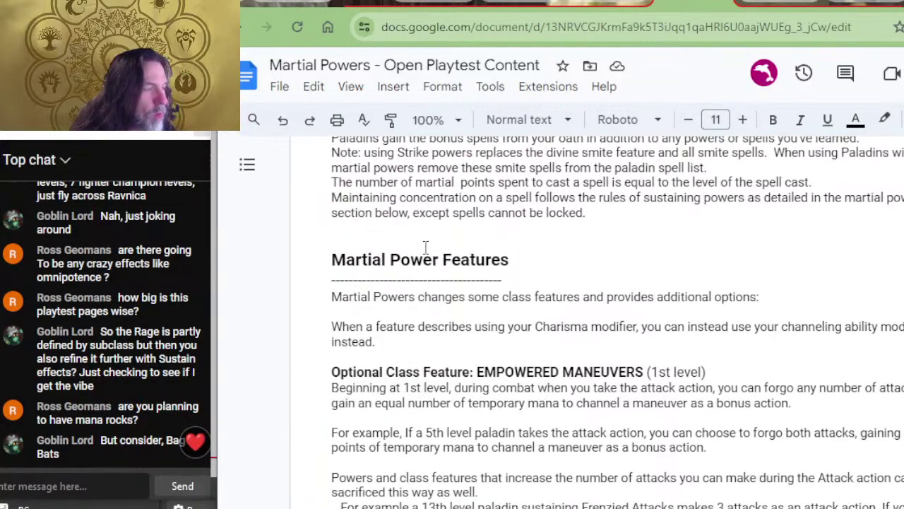
scroll(441, 224, "down", 10)
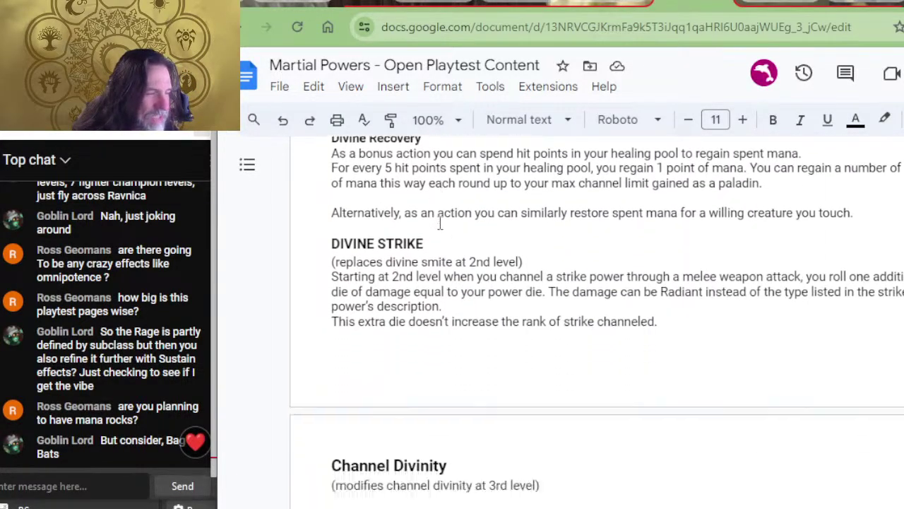
scroll(443, 222, "down", 10)
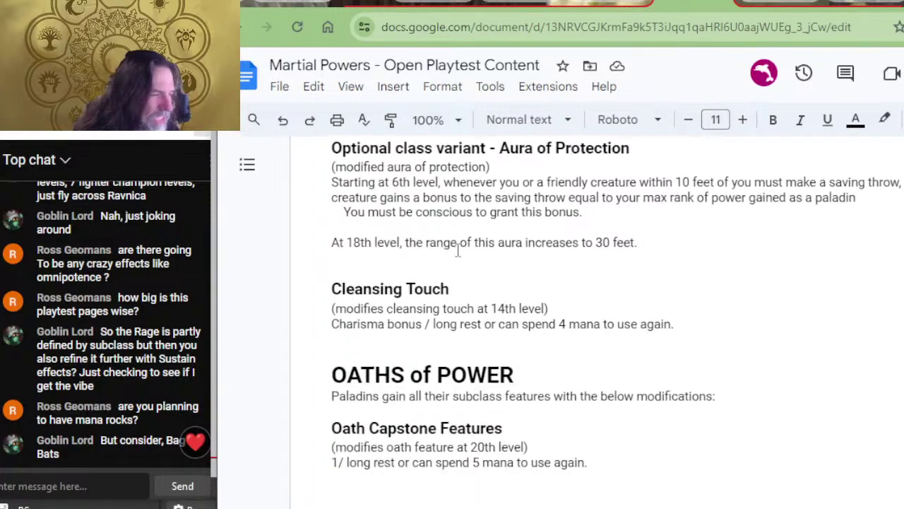
scroll(583, 325, "down", 4)
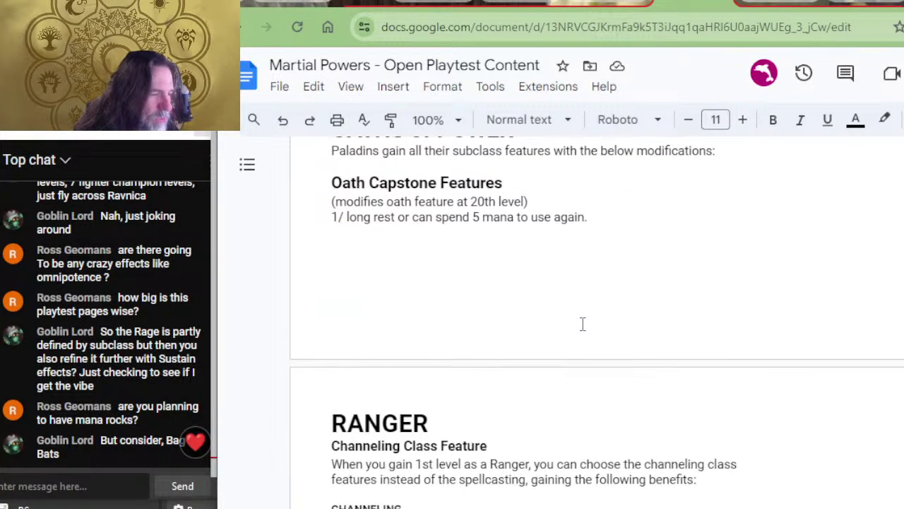
scroll(618, 452, "up", 5)
scroll(618, 443, "up", 8)
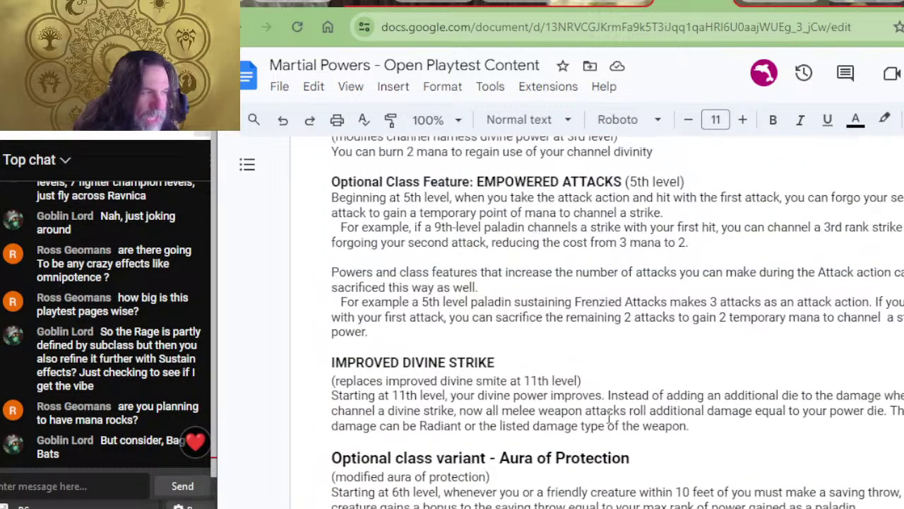
scroll(606, 406, "up", 8)
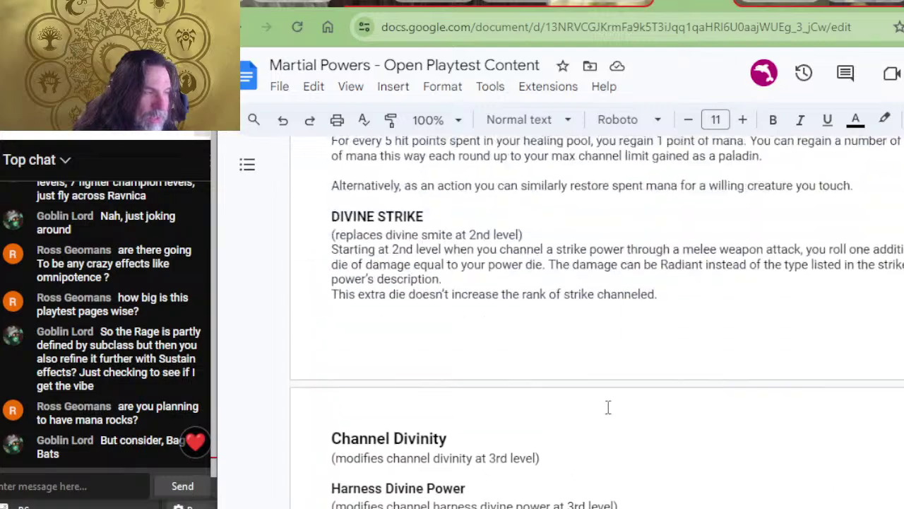
scroll(597, 404, "up", 10)
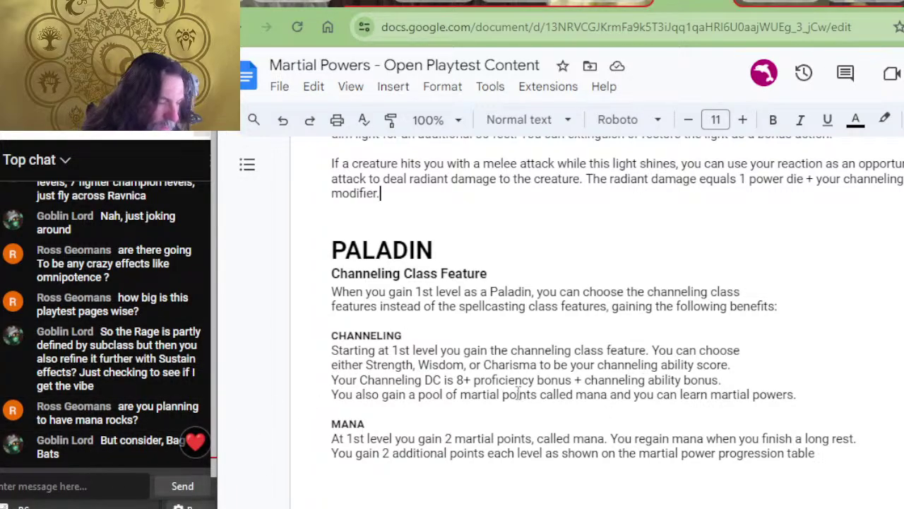
- Scroll past Mana to the Martial Power Progression Table: level 1 gives d6 power die, 2 powers
scroll(517, 394, "down", 2)
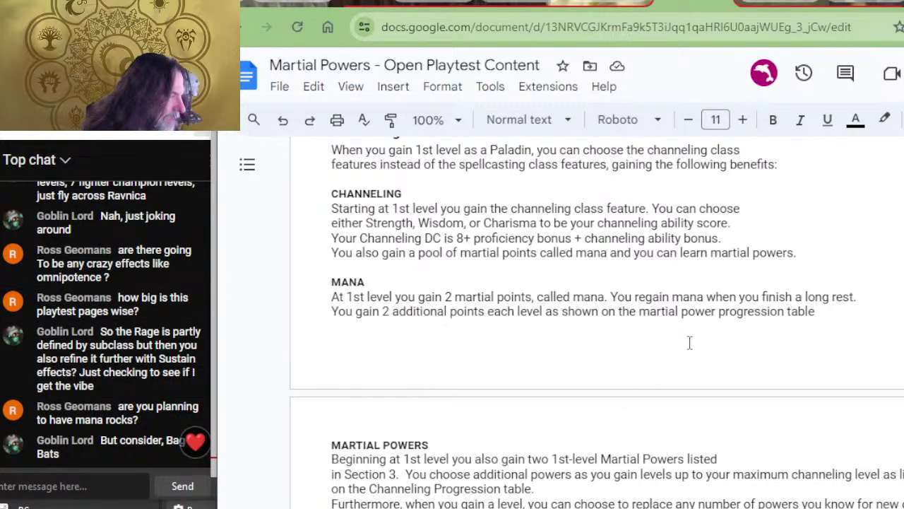
scroll(521, 308, "down", 2)
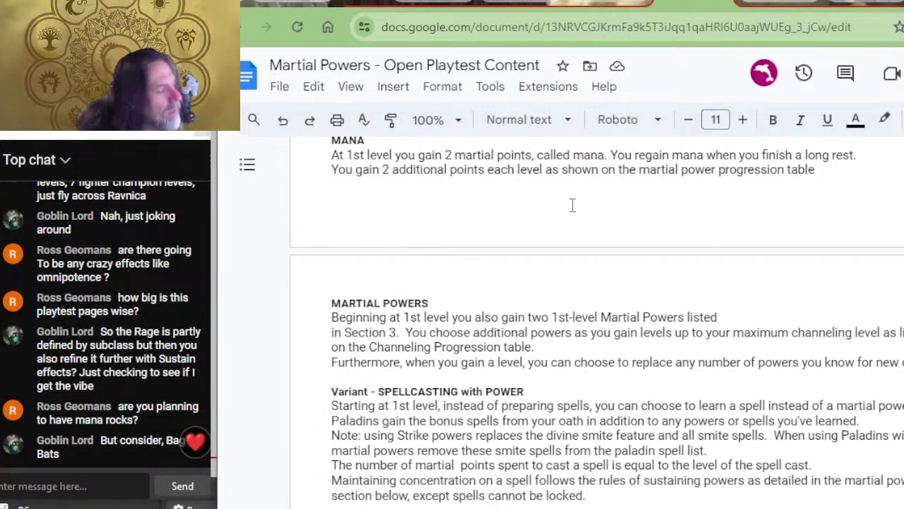
scroll(549, 229, "down", 2)
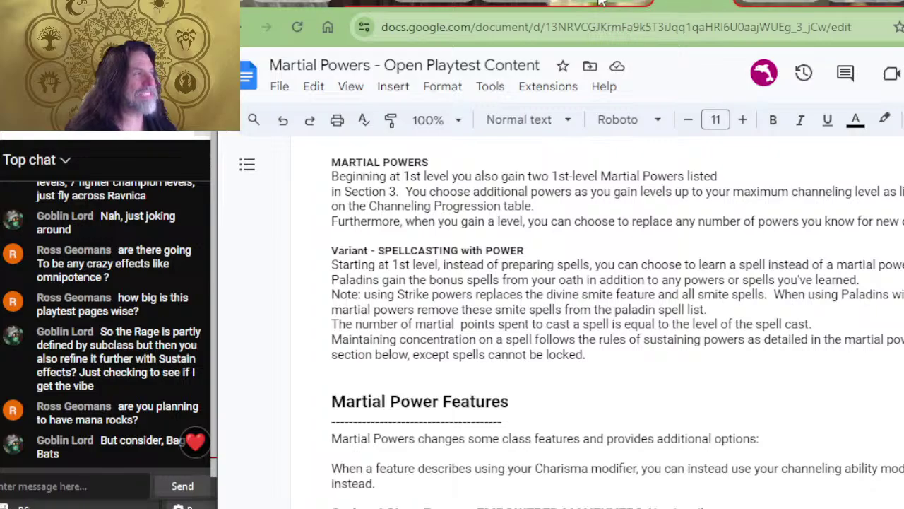
scroll(464, 313, "up", 20)
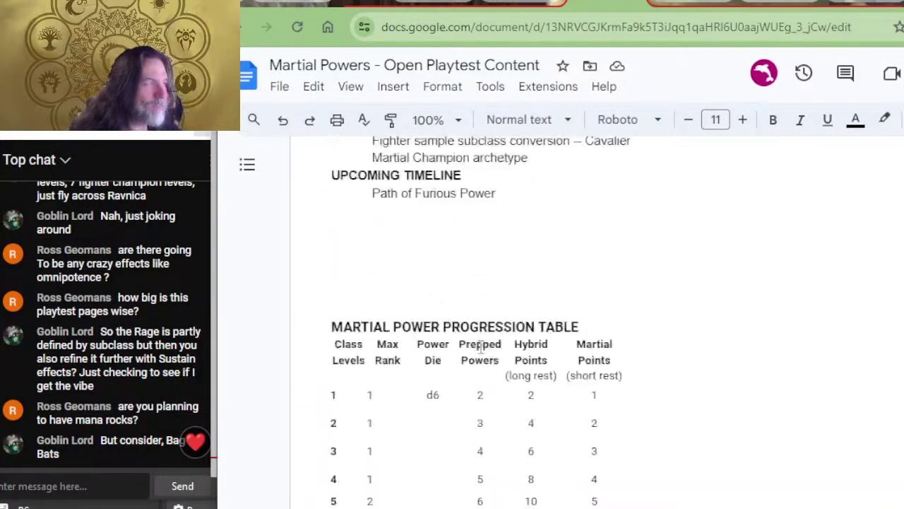
- Review the progression table, select the 6 in row 5, and go to the Paladin's Martial Powers tab
scroll(513, 374, "up", 15)
scroll(571, 356, "down", 10)
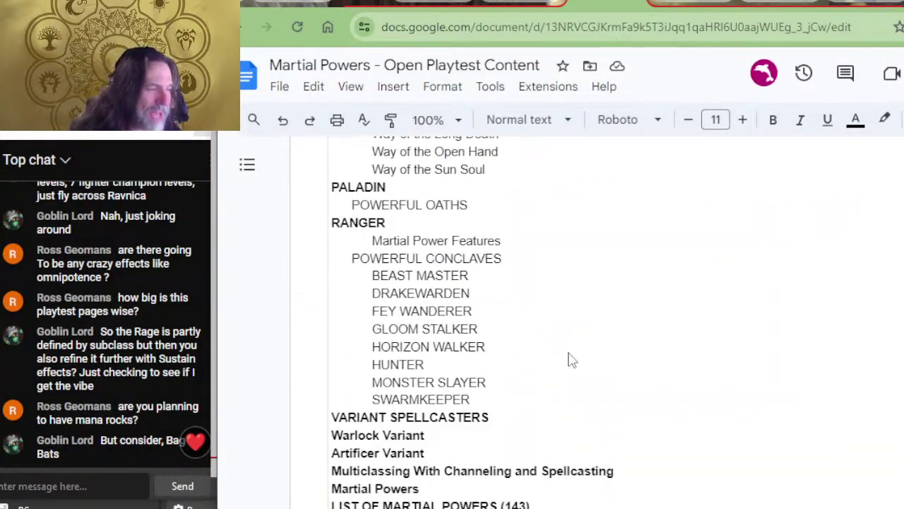
scroll(571, 359, "down", 15)
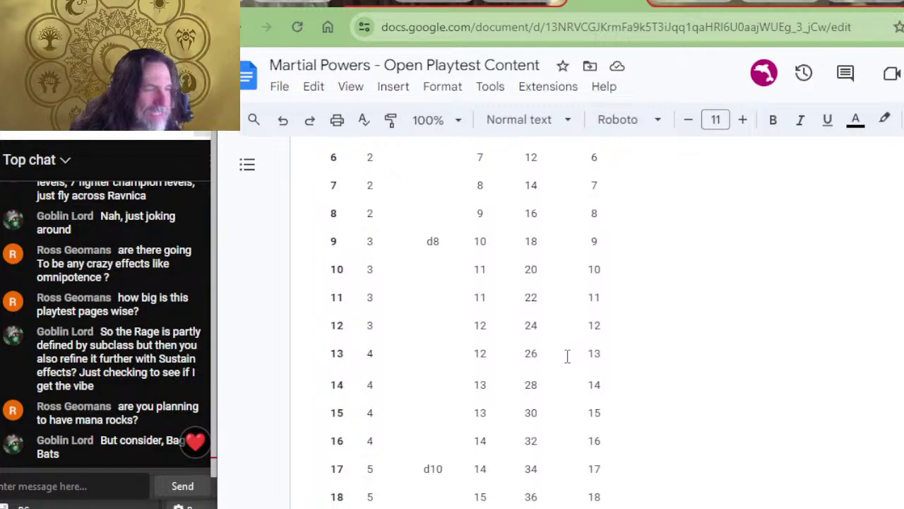
scroll(567, 355, "up", 3)
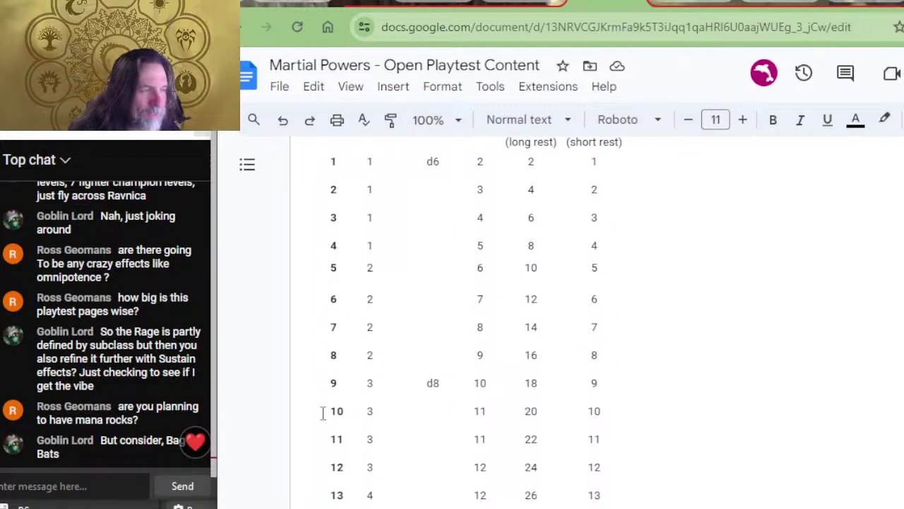
double_click(480, 268)
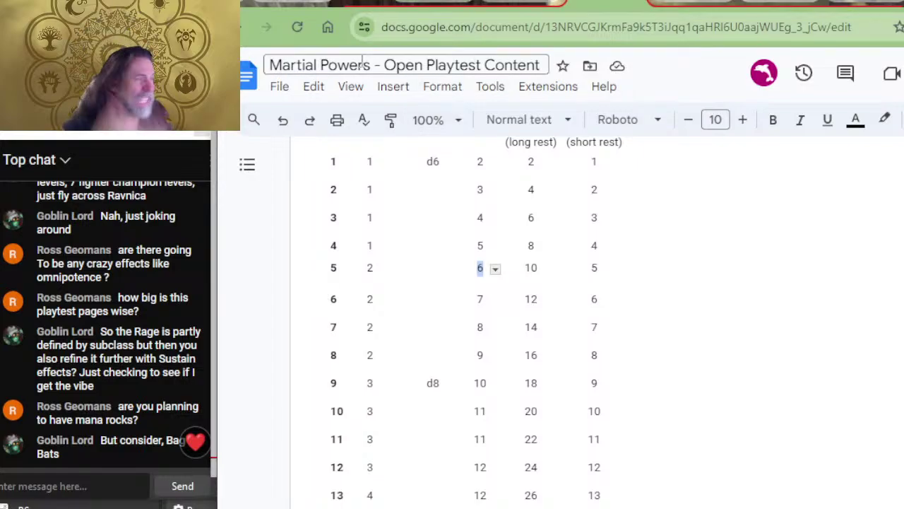
left_click(701, 4)
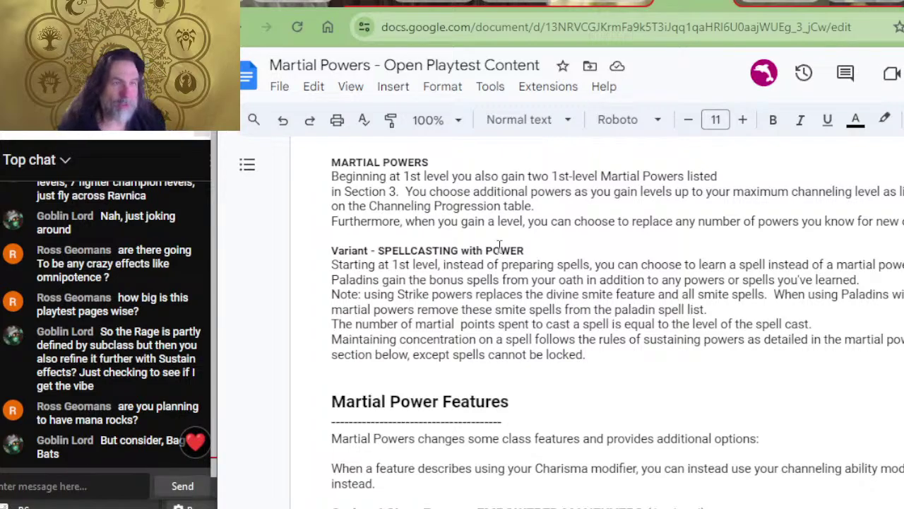
- Scroll past Martial Power Features and Empowered Maneuvers to Lay On Hands and Divine Recovery
scroll(559, 233, "down", 2)
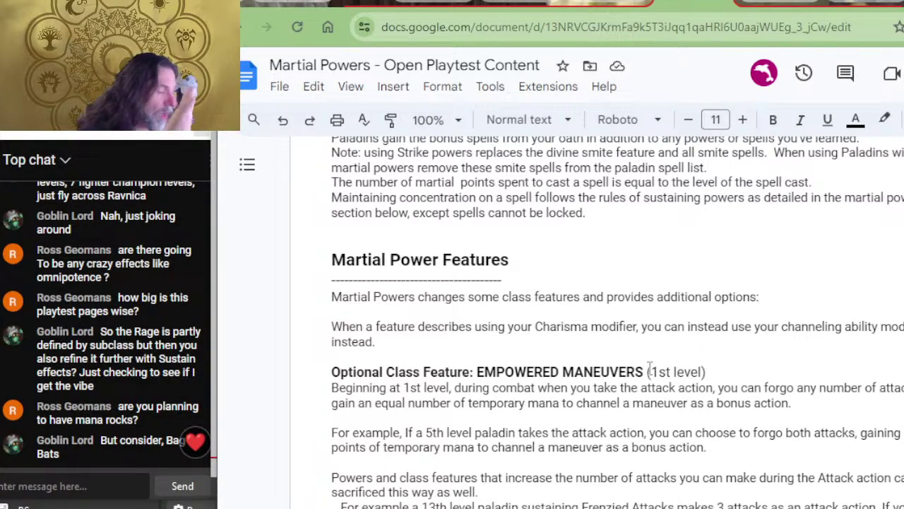
scroll(489, 340, "down", 2)
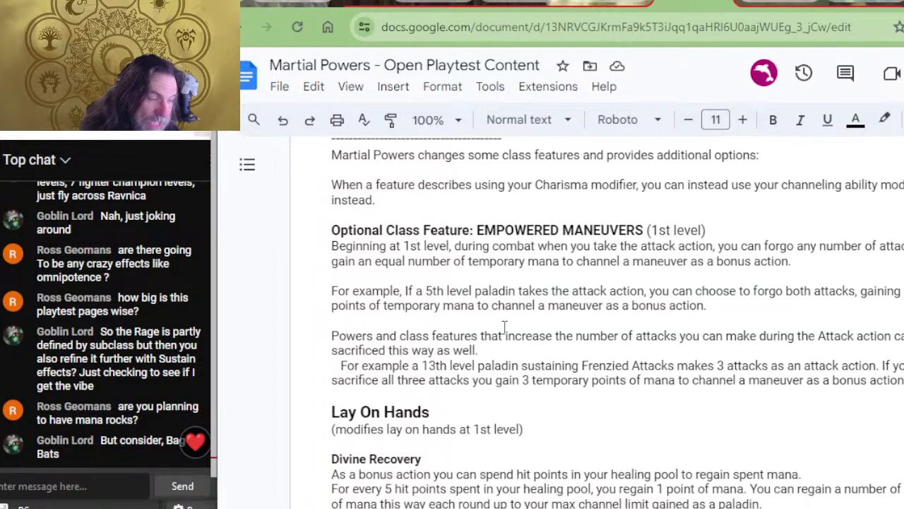
scroll(522, 318, "down", 2)
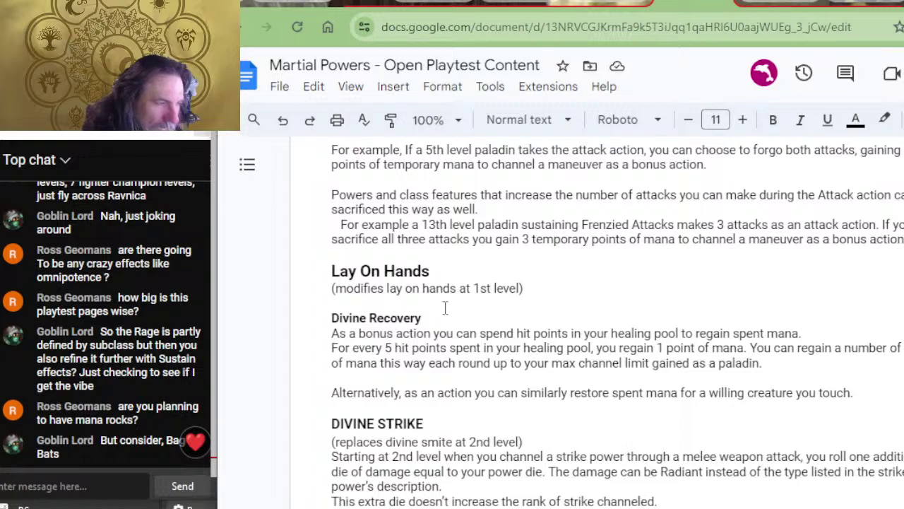
- Place the cursor at Divine Recovery and the Lay On Hands heading, then scroll to Divine Strike
left_click(466, 323)
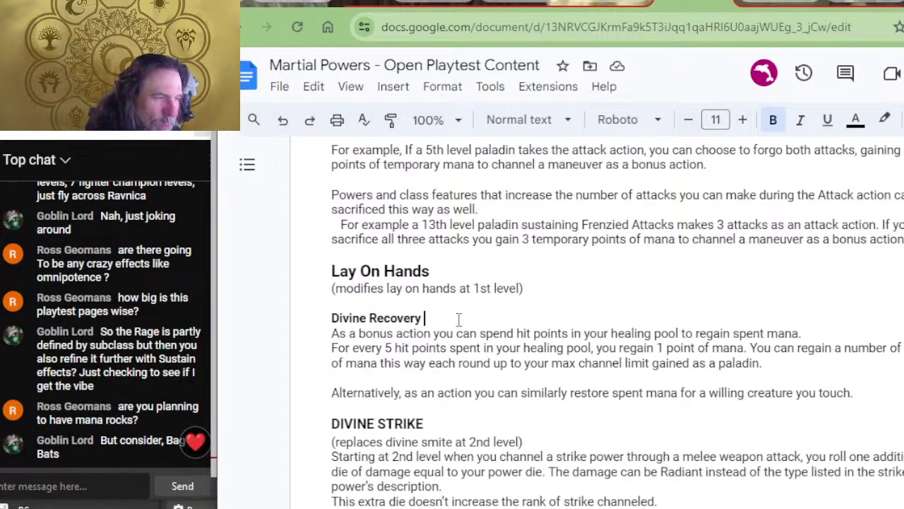
left_click(429, 279)
left_click(455, 301)
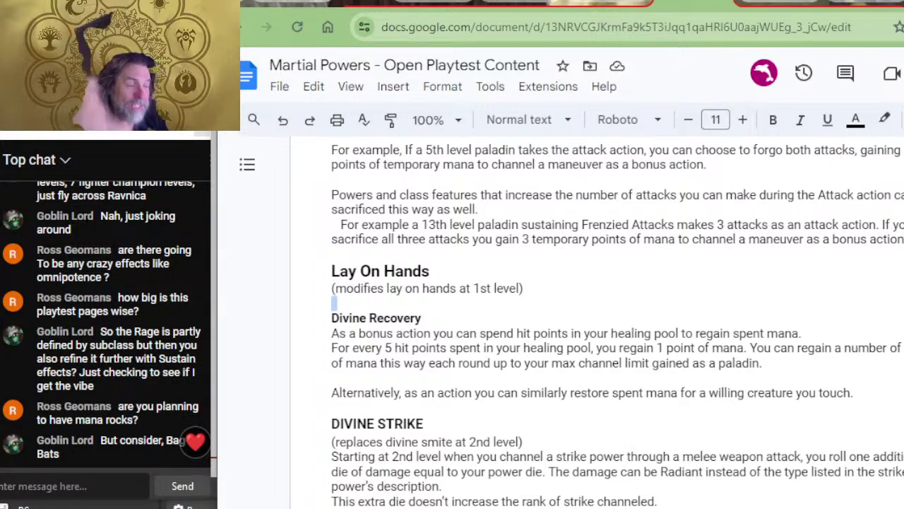
scroll(597, 318, "down", 2)
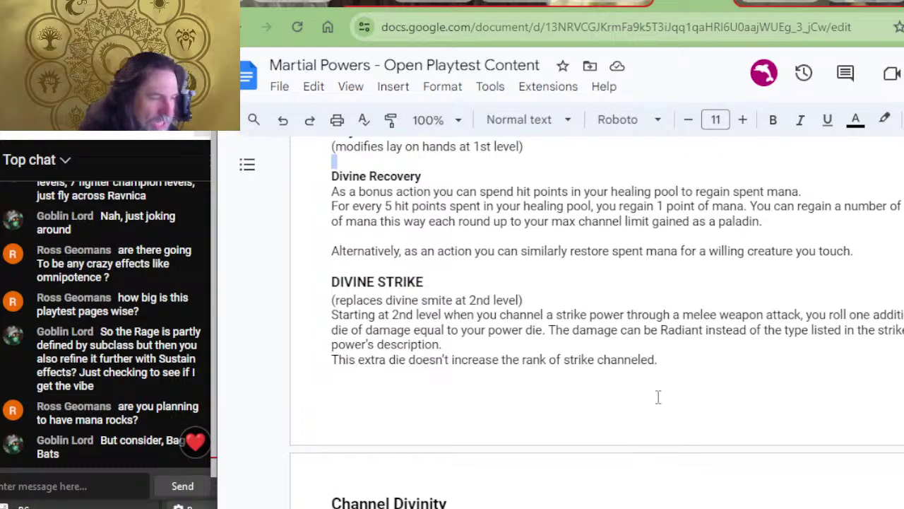
- Mark spots below the Channel Divinity note and after Harness Divine Power, then scroll to Improved Divine Strike
scroll(668, 395, "down", 4)
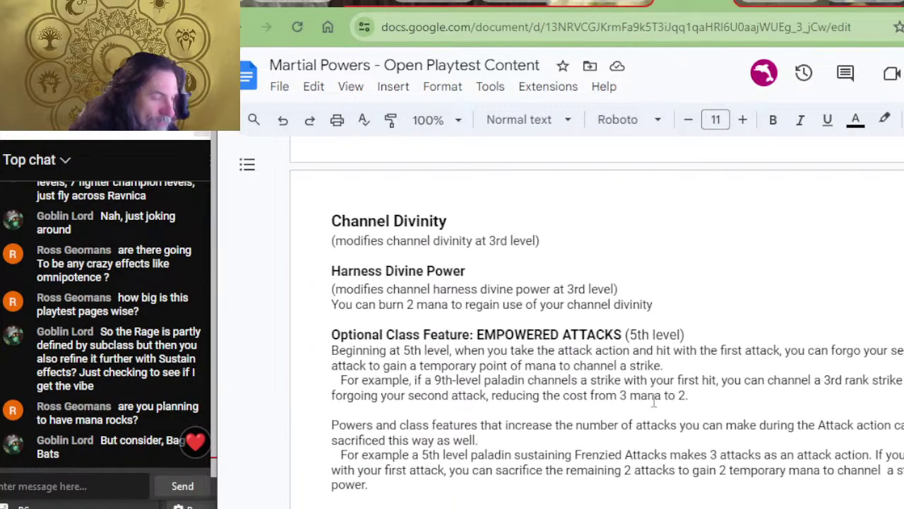
left_click(496, 256)
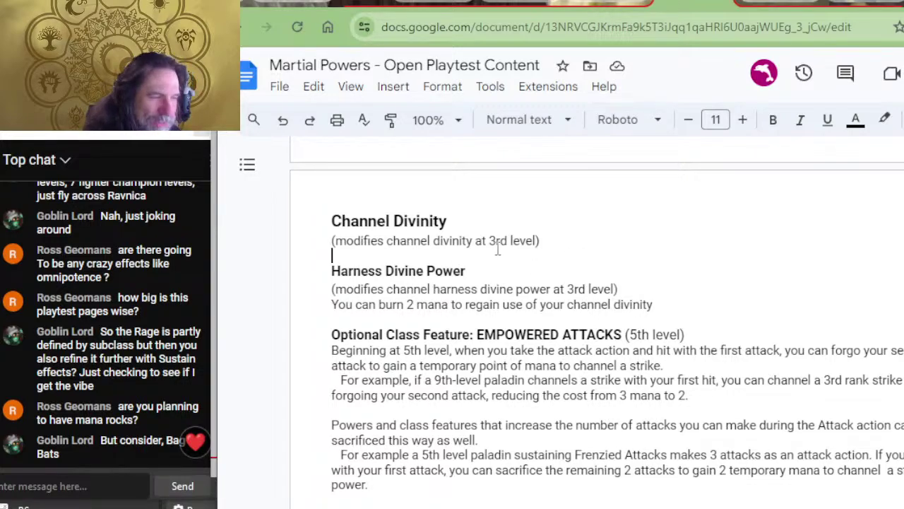
left_click(535, 277)
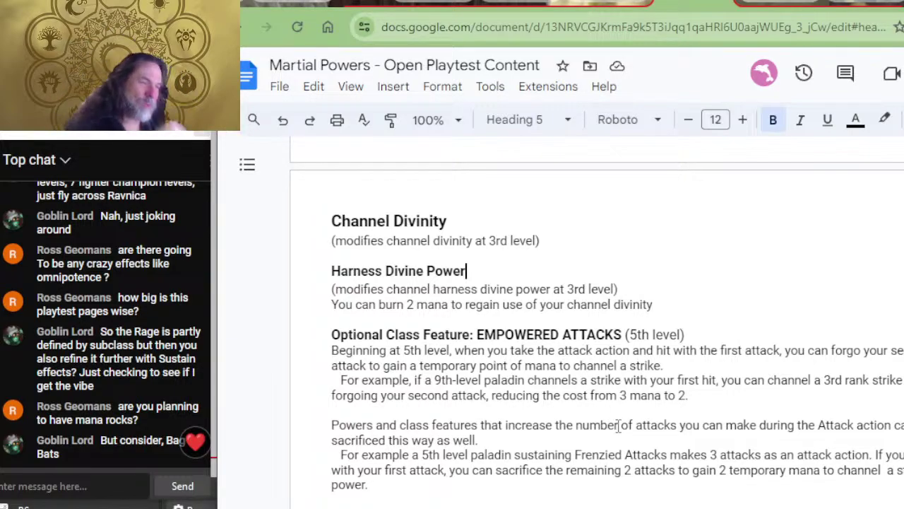
scroll(734, 428, "up", 2)
scroll(734, 428, "up", 2)
scroll(626, 489, "down", 4)
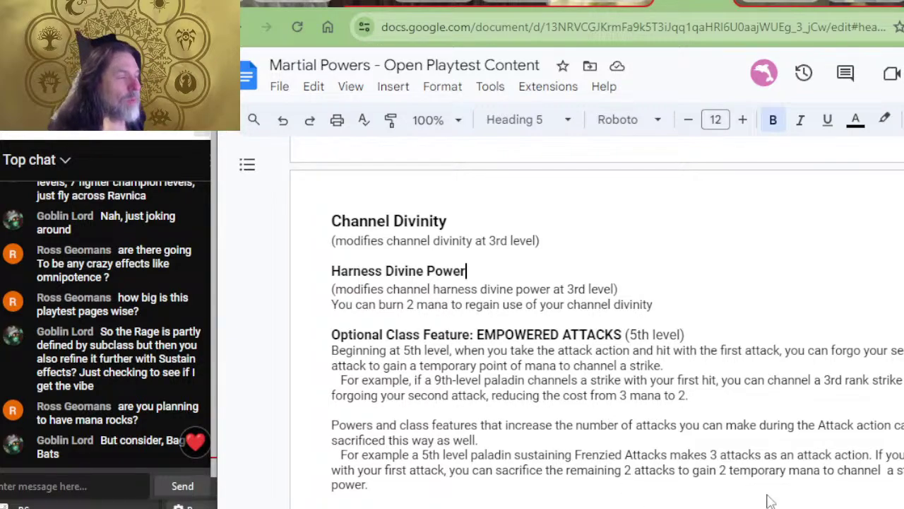
scroll(706, 452, "up", 2)
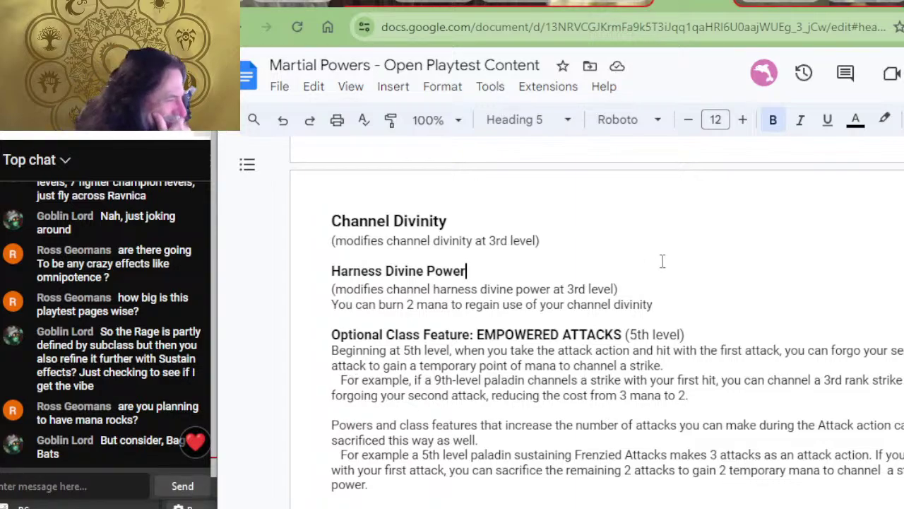
scroll(563, 366, "down", 2)
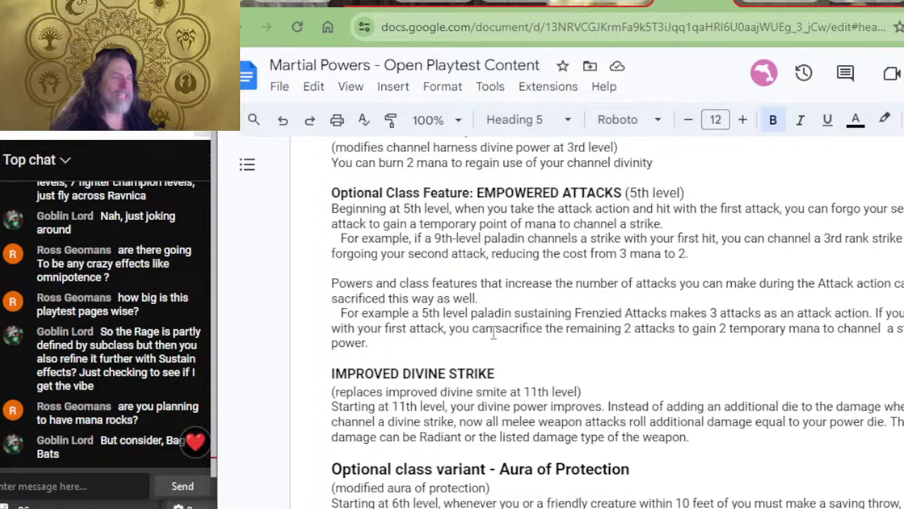
scroll(629, 390, "down", 2)
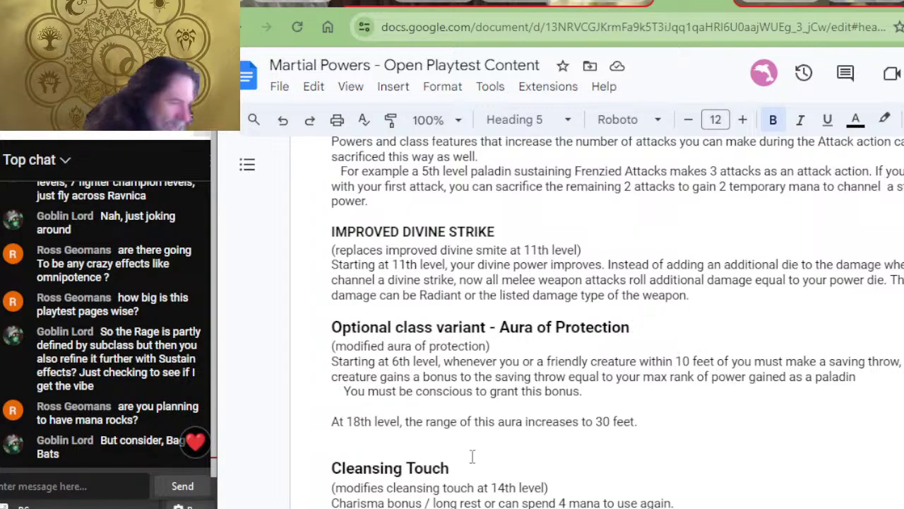
left_click(660, 344)
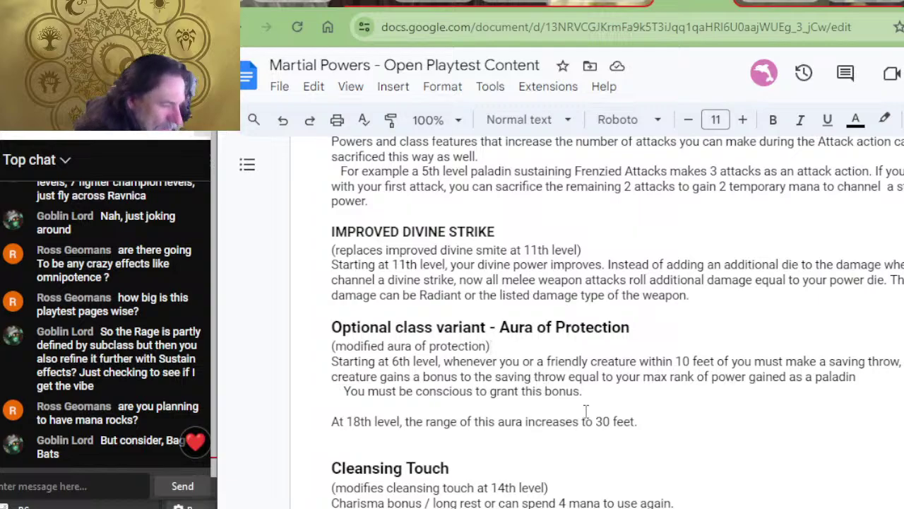
- Place the cursor on the blank line above the Cleansing Touch heading and at its end
scroll(586, 412, "down", 3)
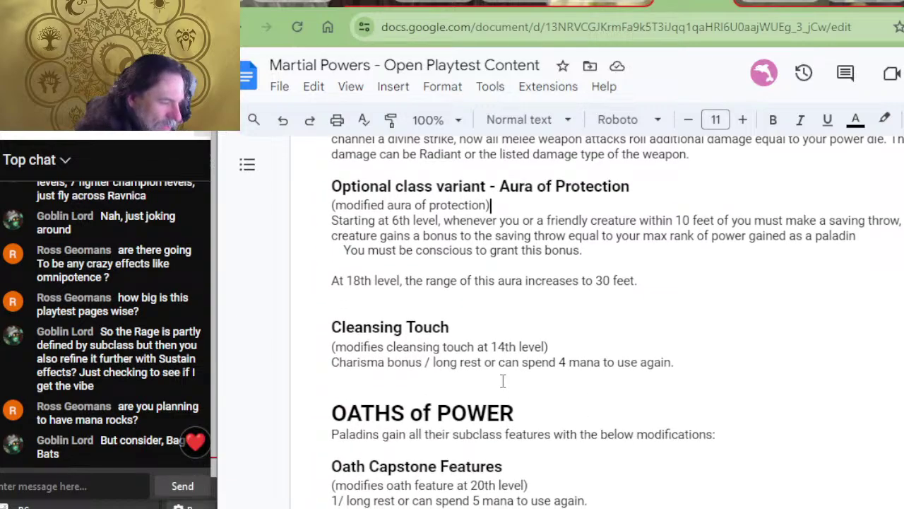
left_click(516, 295)
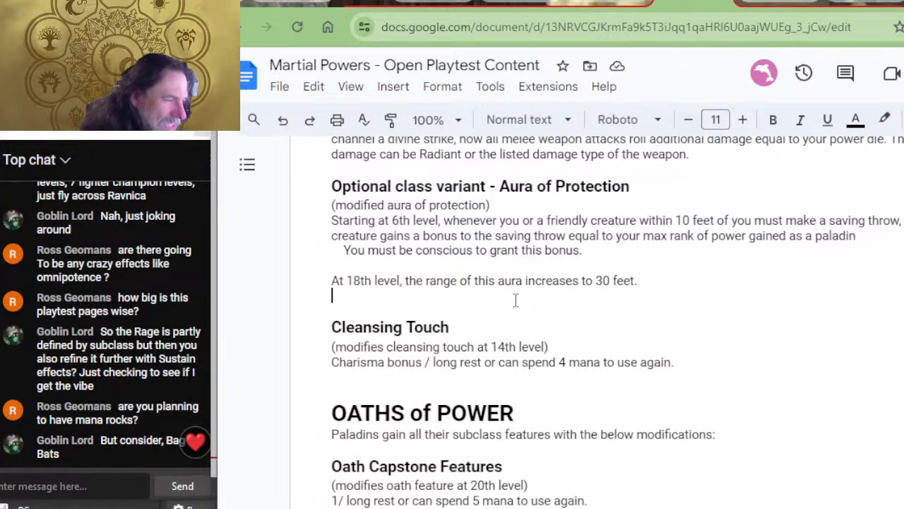
left_click(477, 318)
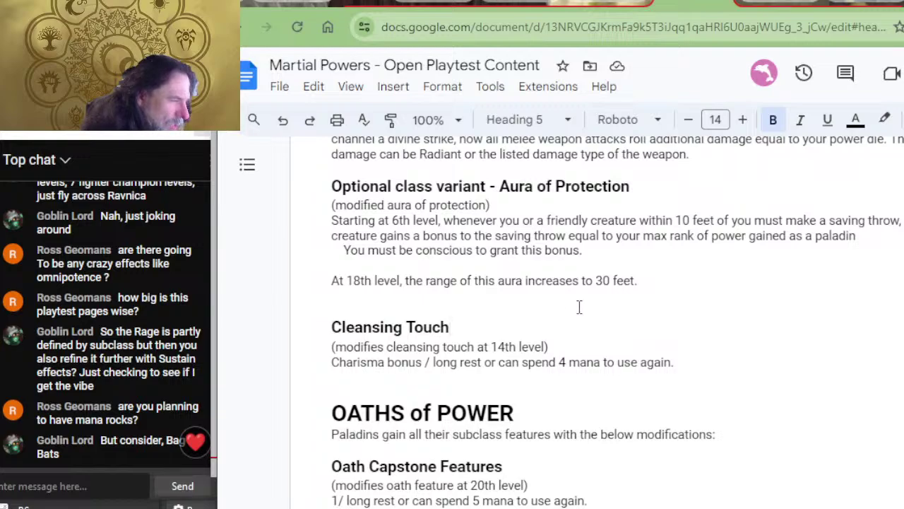
left_click(486, 310)
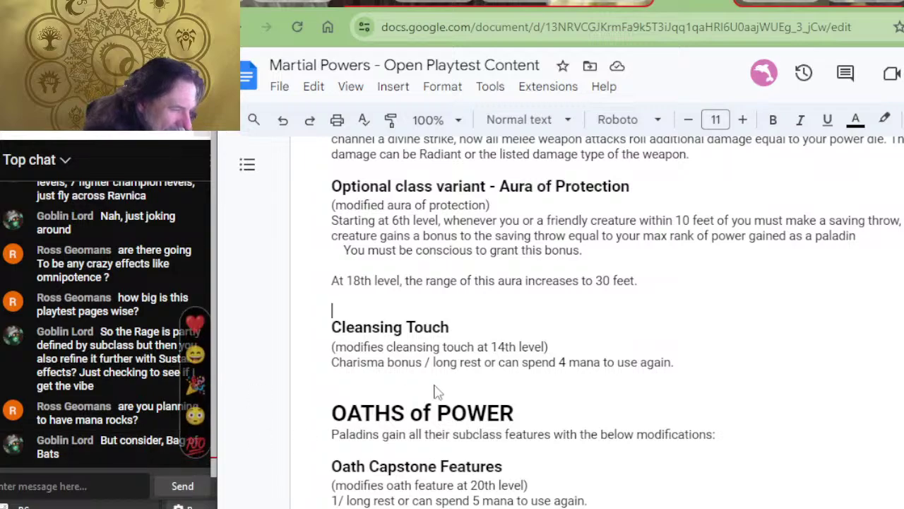
- Scroll past OATHS of POWER to the Oath Capstone Features, usable once per long rest or for 5 mana
scroll(435, 392, "down", 2)
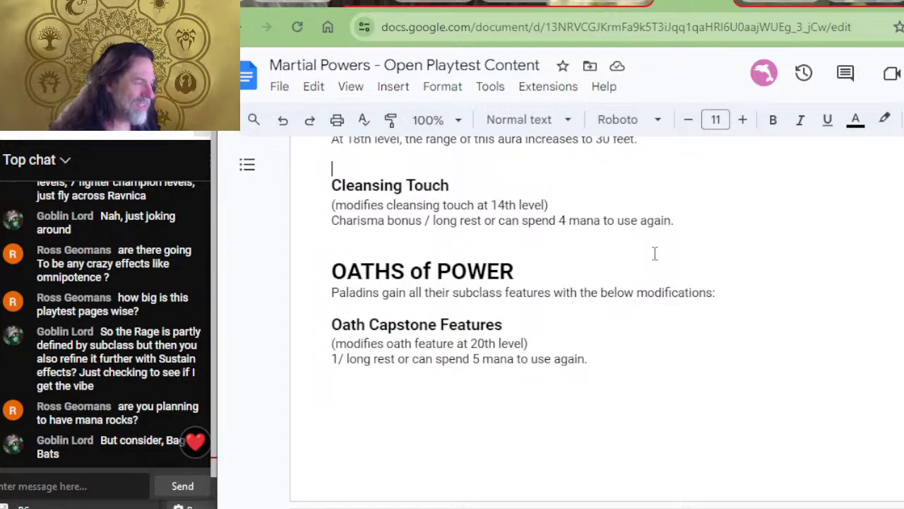
scroll(761, 403, "down", 4)
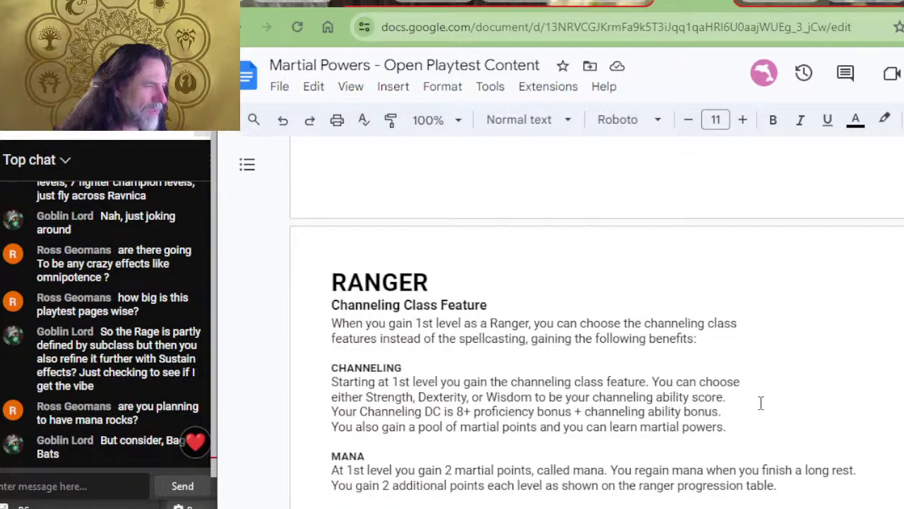
scroll(761, 403, "up", 4)
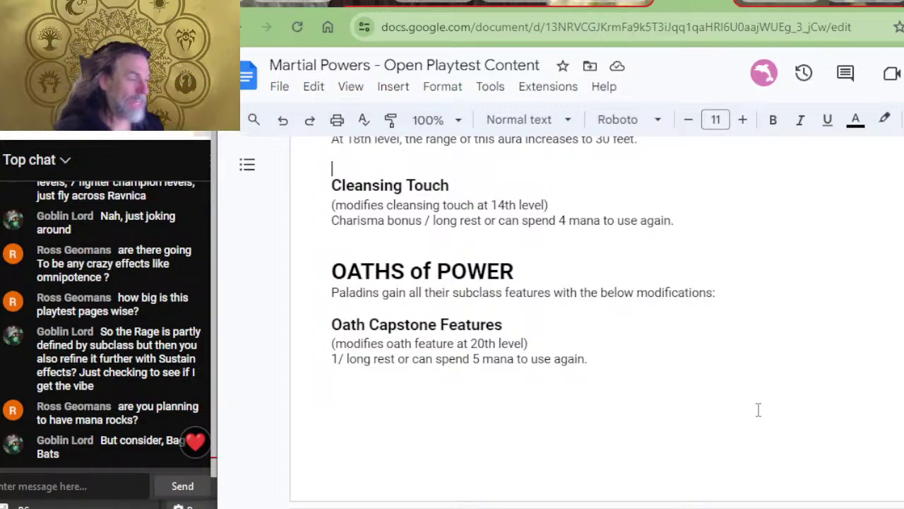
scroll(767, 426, "down", 2)
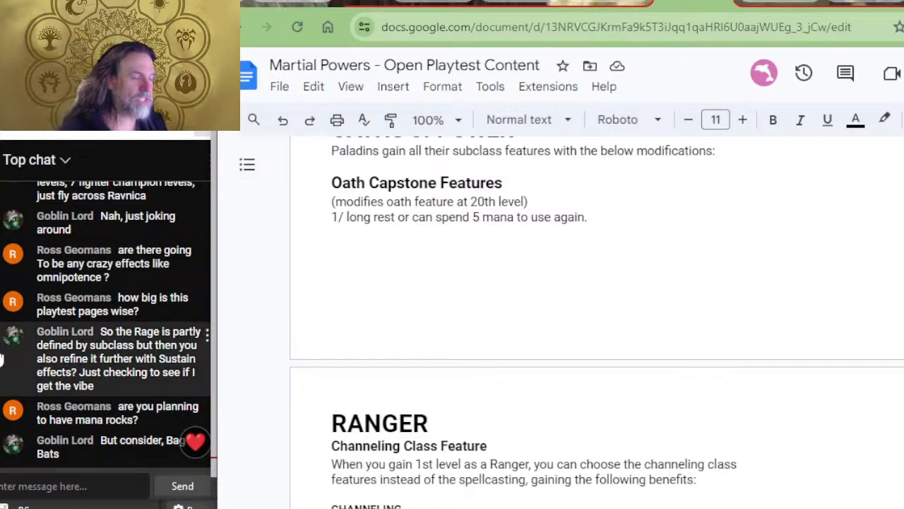
- Scroll through the Beast Master, Drakewarden, Fey Wanderer, Gloom Stalker and Hunter conclave sections
scroll(236, 363, "down", 4)
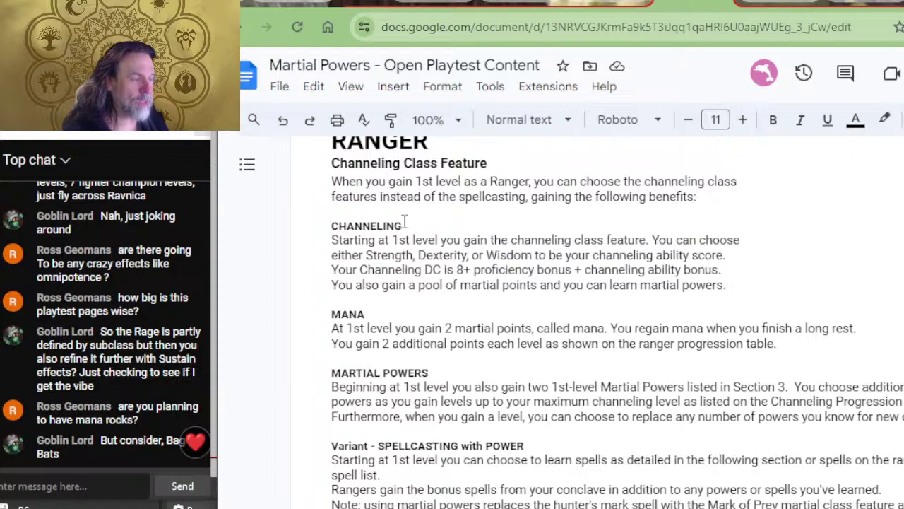
scroll(420, 222, "down", 8)
scroll(555, 214, "down", 12)
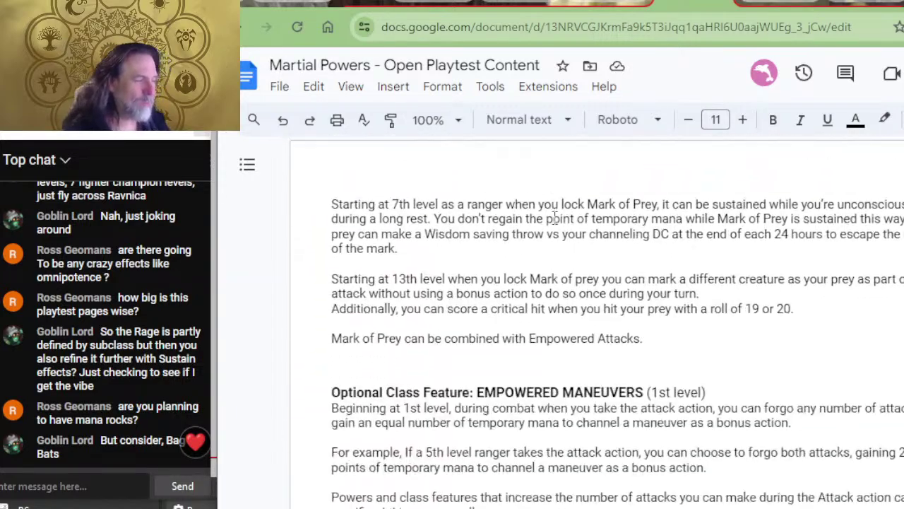
scroll(544, 227, "down", 12)
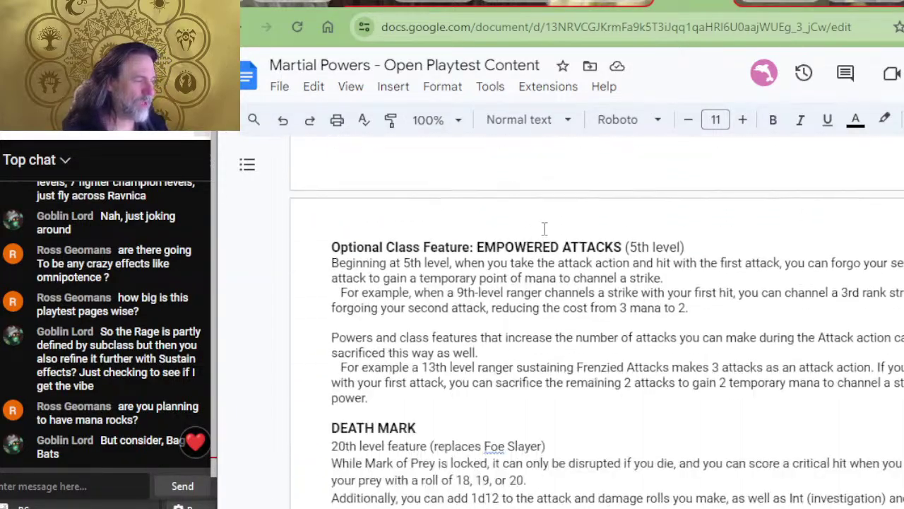
scroll(550, 243, "down", 15)
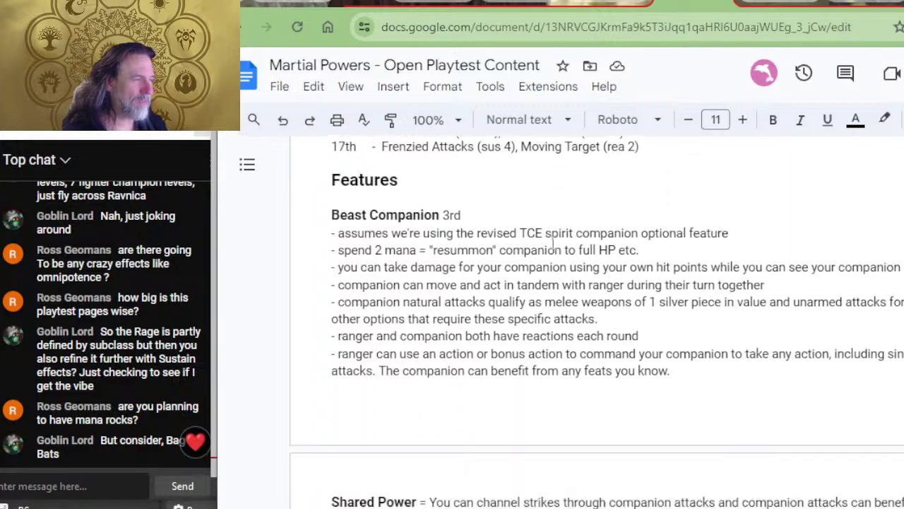
scroll(572, 282, "down", 2)
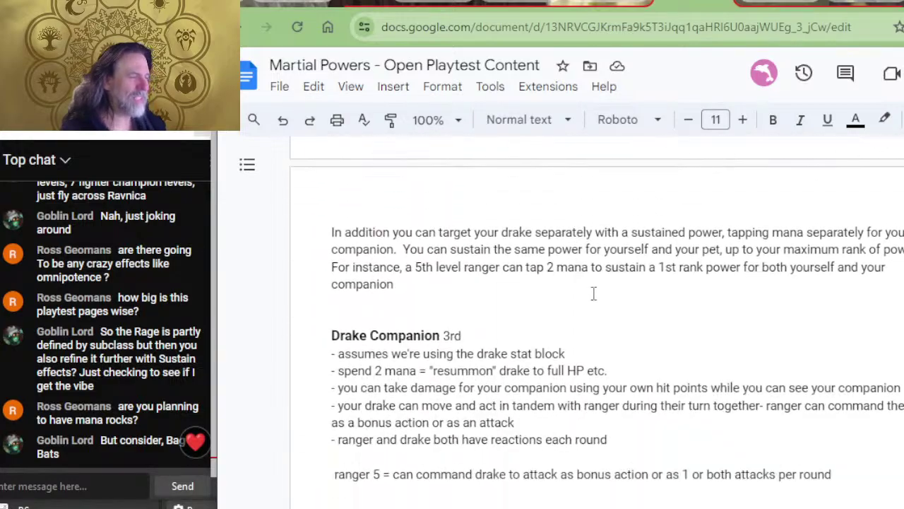
scroll(595, 262, "down", 18)
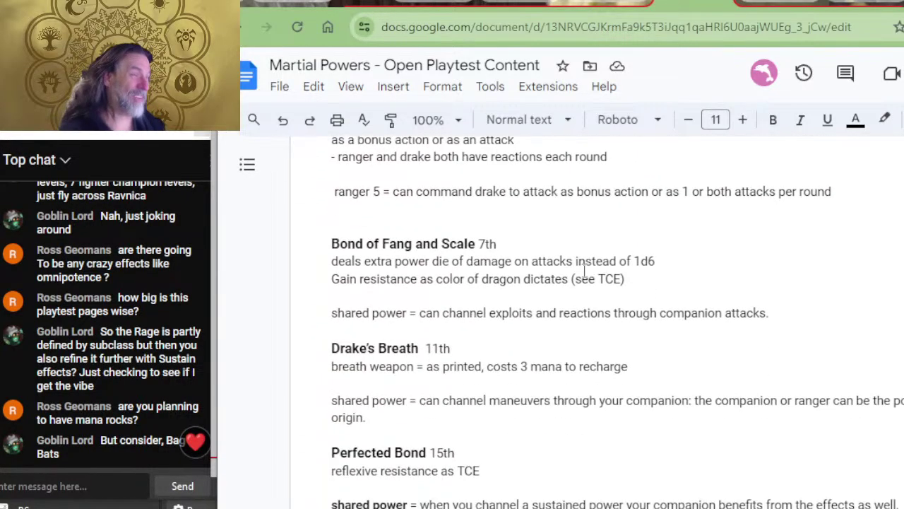
scroll(565, 297, "down", 4)
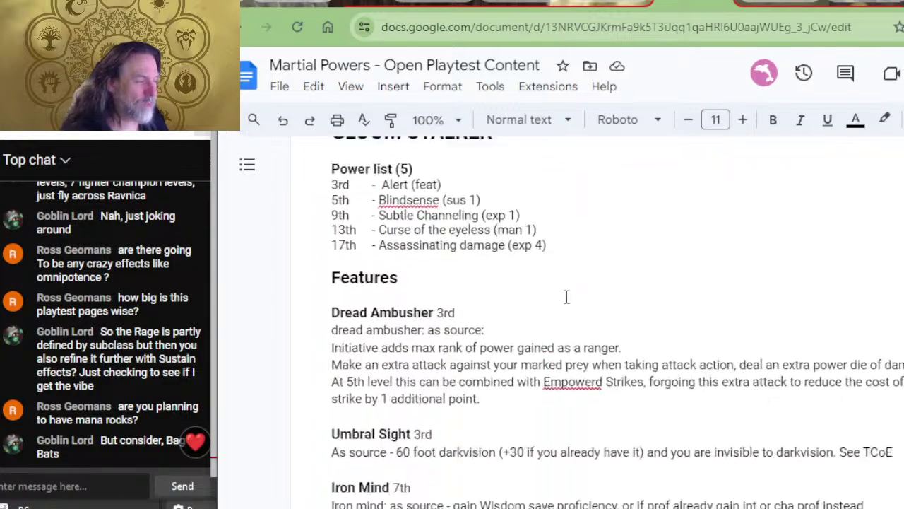
scroll(466, 311, "up", 2)
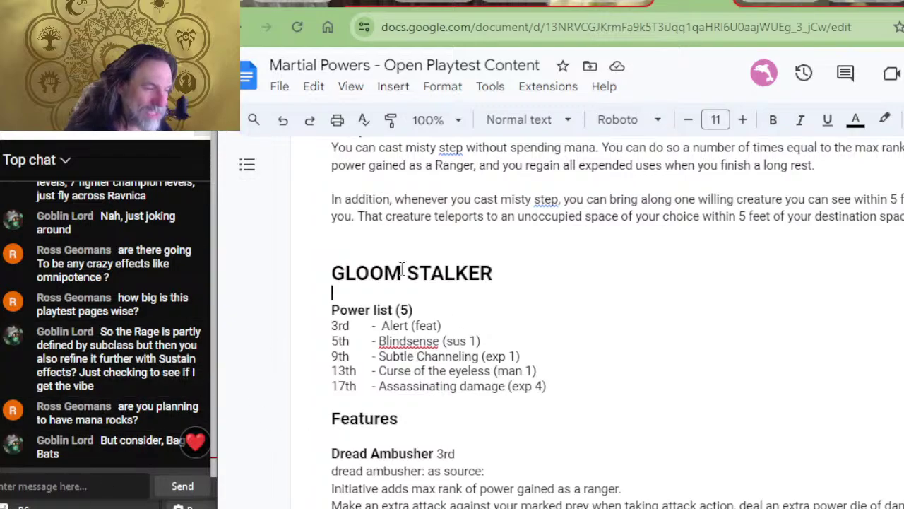
scroll(749, 372, "up", 10)
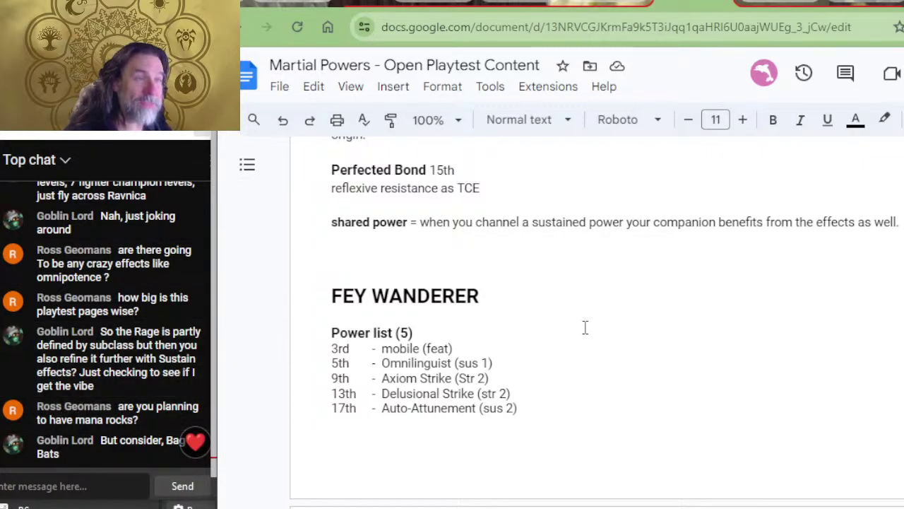
scroll(585, 329, "up", 3)
scroll(585, 330, "up", 15)
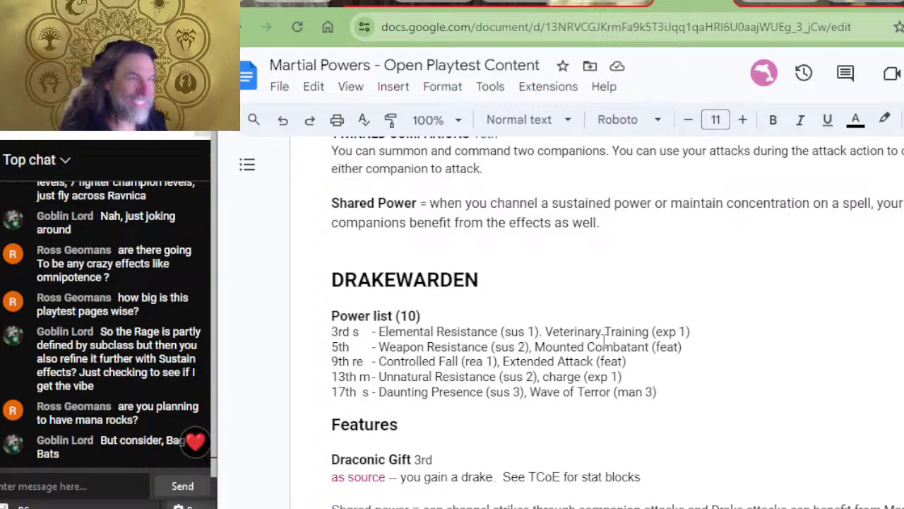
scroll(604, 337, "down", 20)
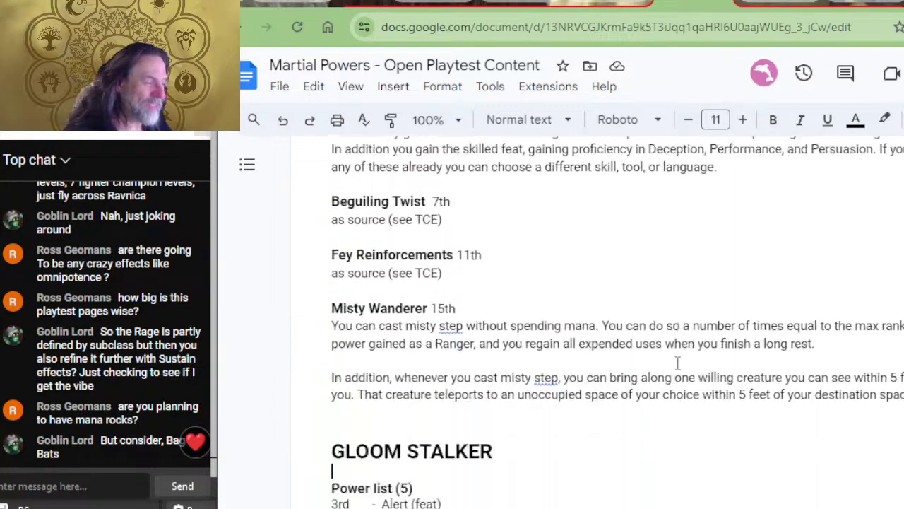
scroll(677, 362, "down", 20)
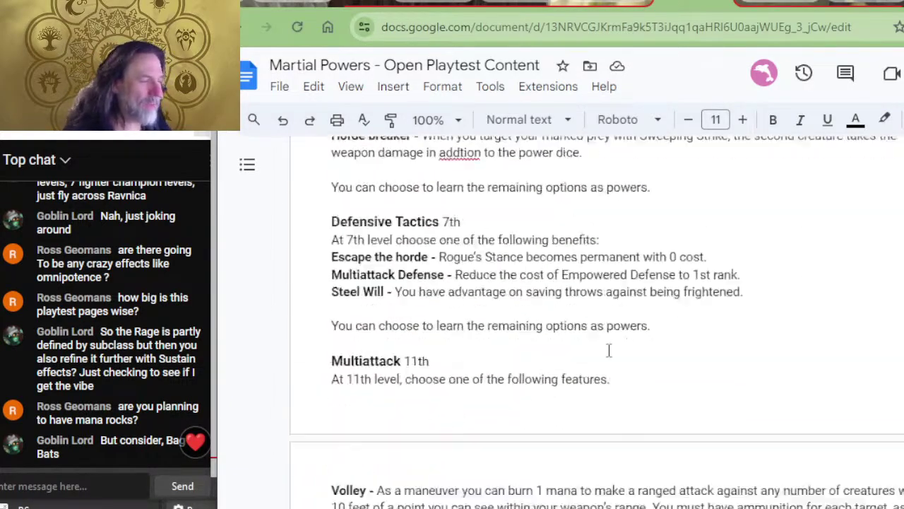
scroll(609, 350, "down", 20)
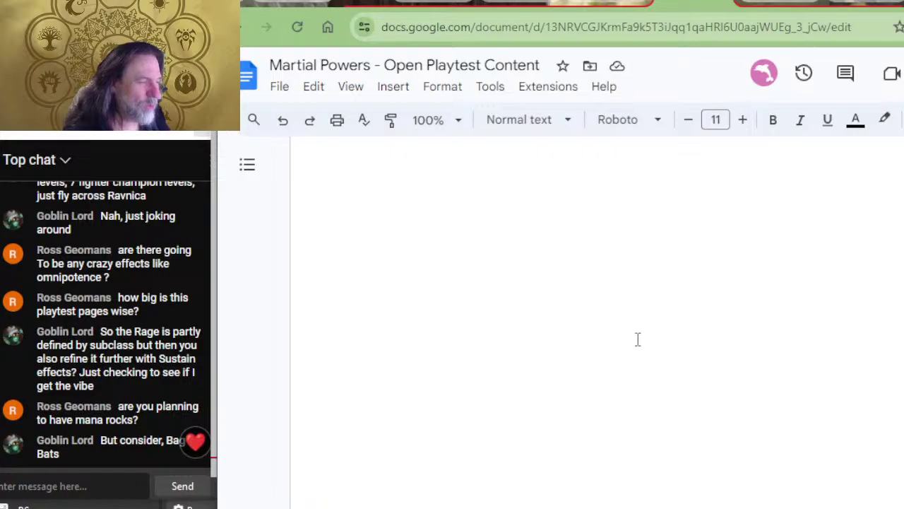
- Scroll down to VARIANT SPELLCASTERS and read the Warlock and Artificer Variant rules
scroll(638, 339, "down", 8)
scroll(638, 339, "up", 6)
scroll(638, 339, "down", 4)
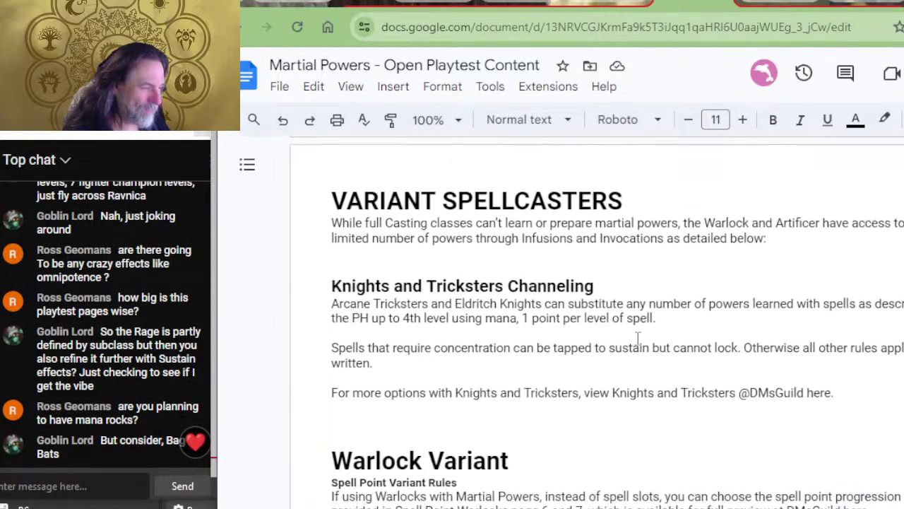
scroll(638, 339, "down", 15)
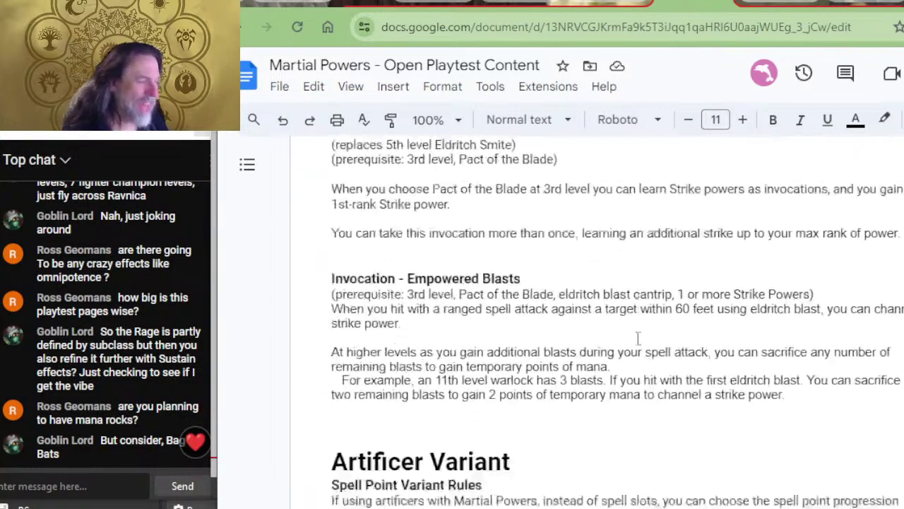
scroll(637, 339, "down", 15)
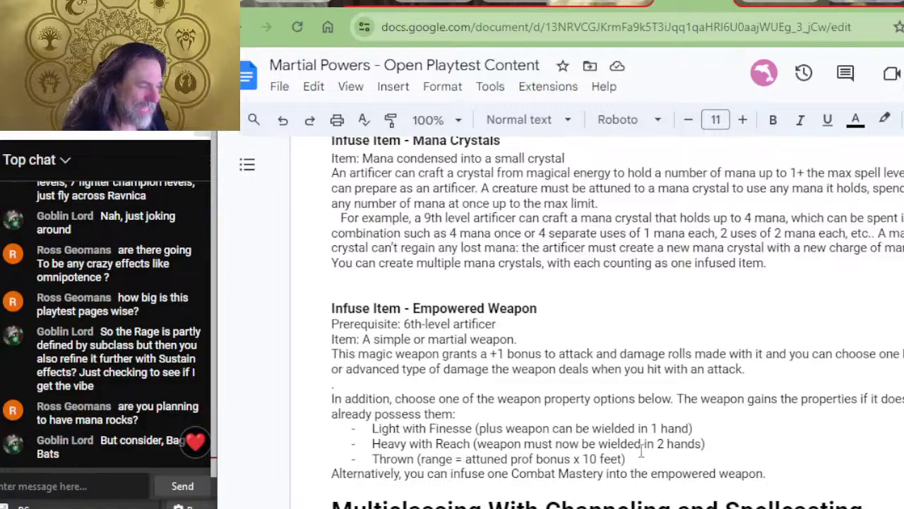
scroll(641, 450, "down", 2)
- Scroll back up to the ranger's Ranged Prowess and 5th-level Empowered Attacks
scroll(640, 450, "up", 20)
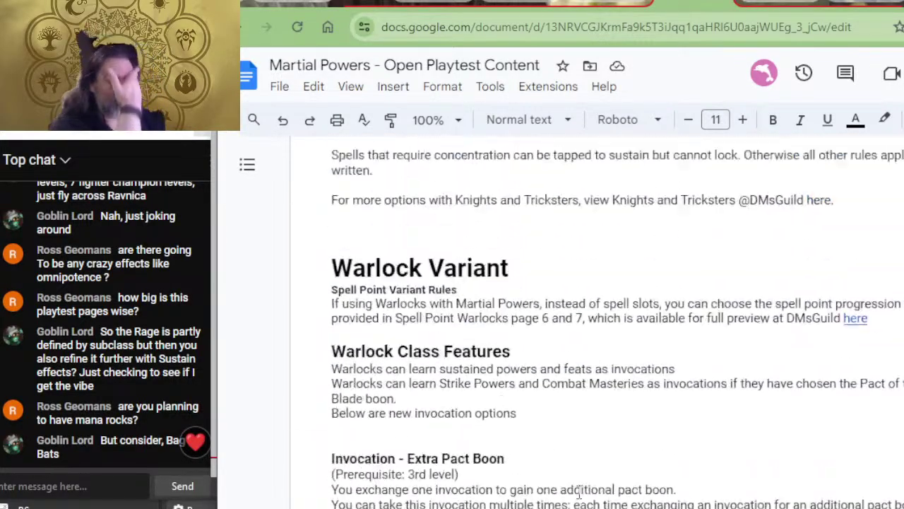
scroll(580, 492, "up", 10)
scroll(551, 495, "up", 15)
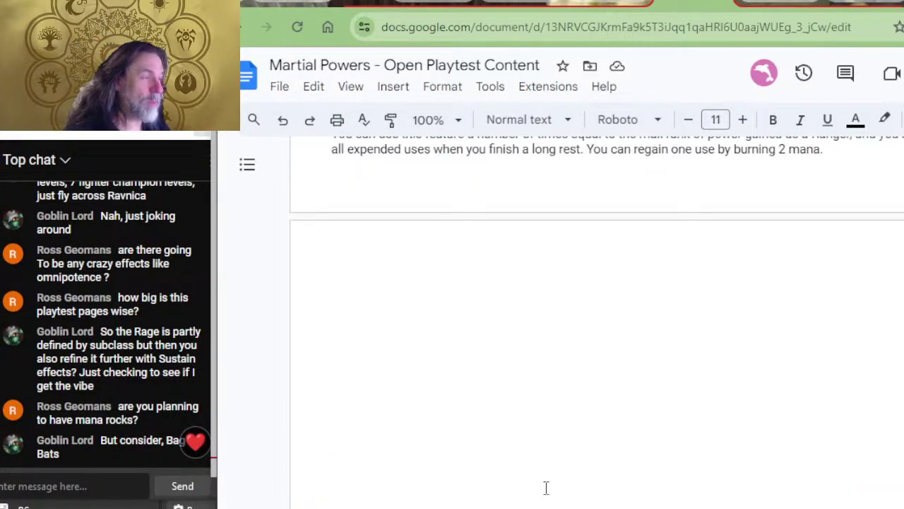
scroll(579, 469, "up", 20)
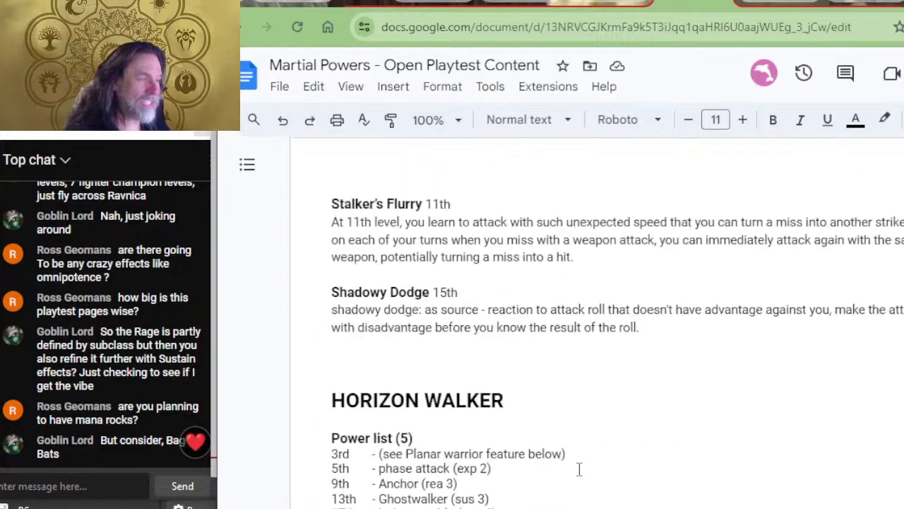
scroll(611, 445, "up", 10)
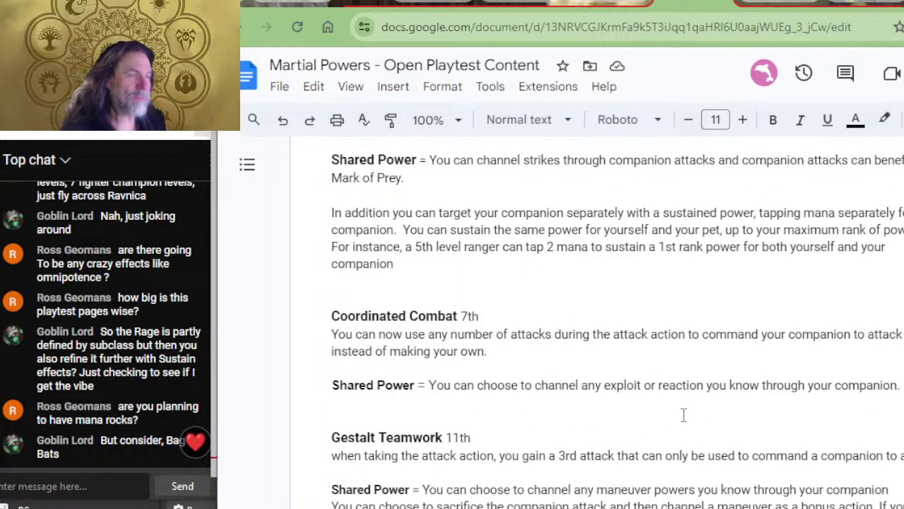
scroll(607, 359, "up", 10)
scroll(537, 276, "up", 10)
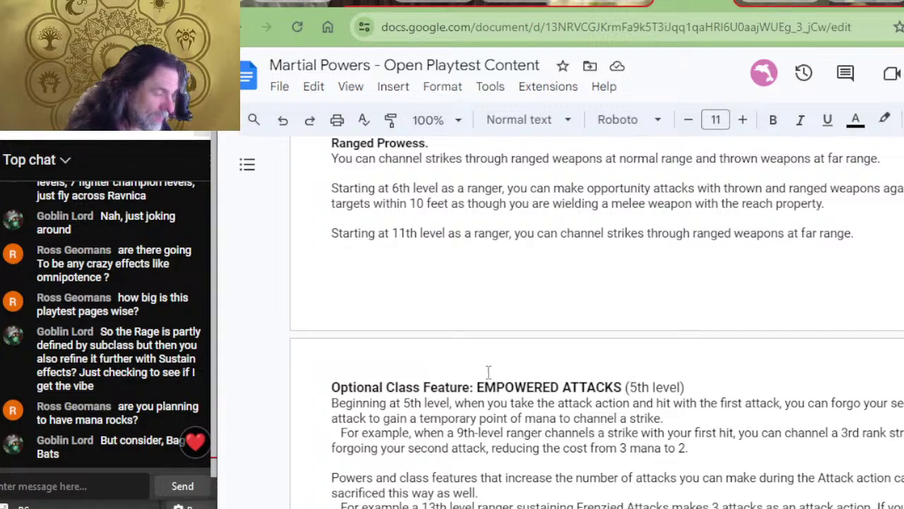
- Put the cursor in the EMPOWERED ATTACKS heading, then switch to the stream's YouTube watch page
scroll(525, 323, "down", 2)
left_click(528, 243)
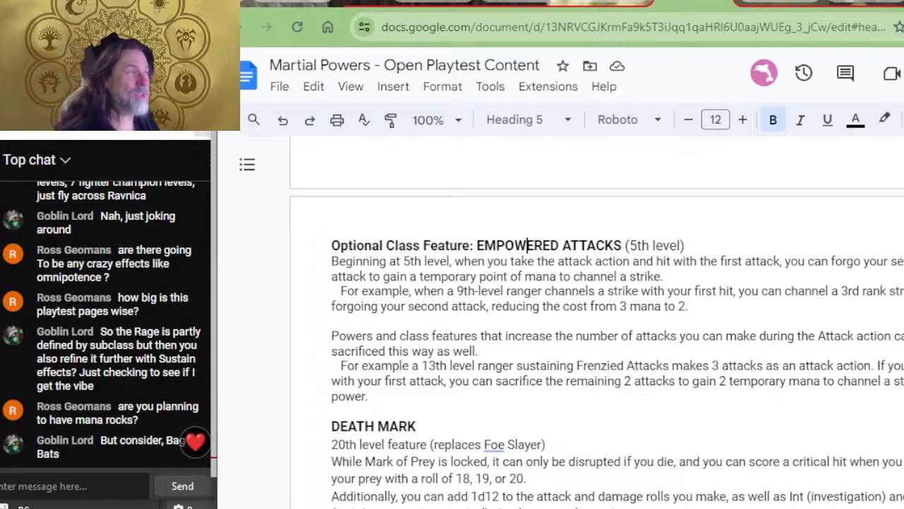
left_click(285, 4)
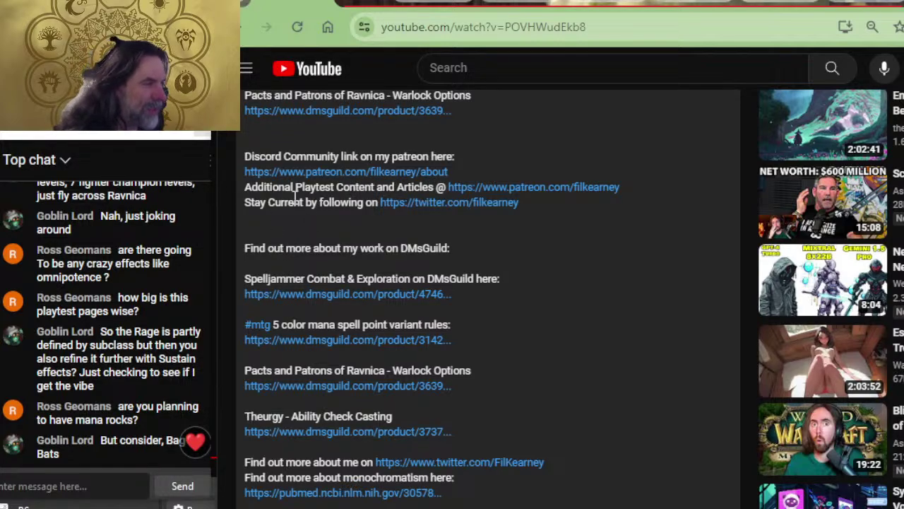
- Leave the YouTube description for the DMsGuild tab showing 382000-sample.pdf's disciplines table
scroll(282, 243, "up", 2)
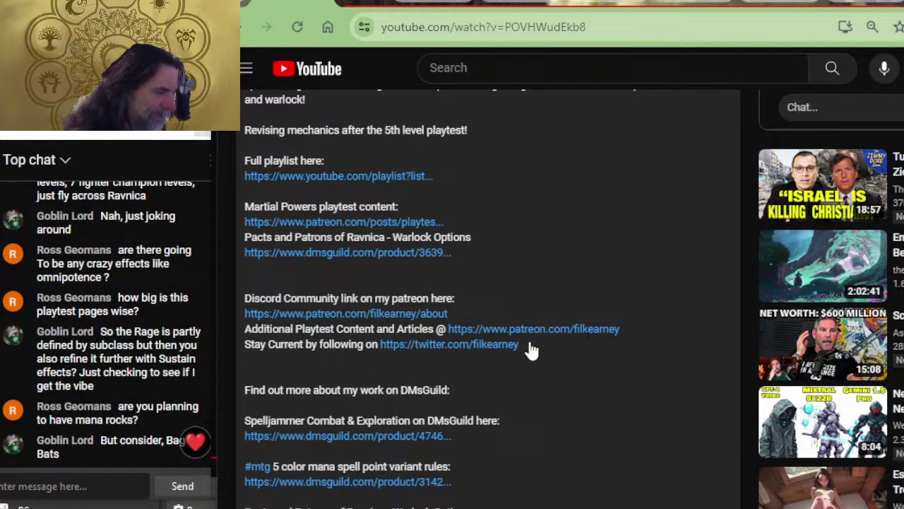
left_click(434, 2)
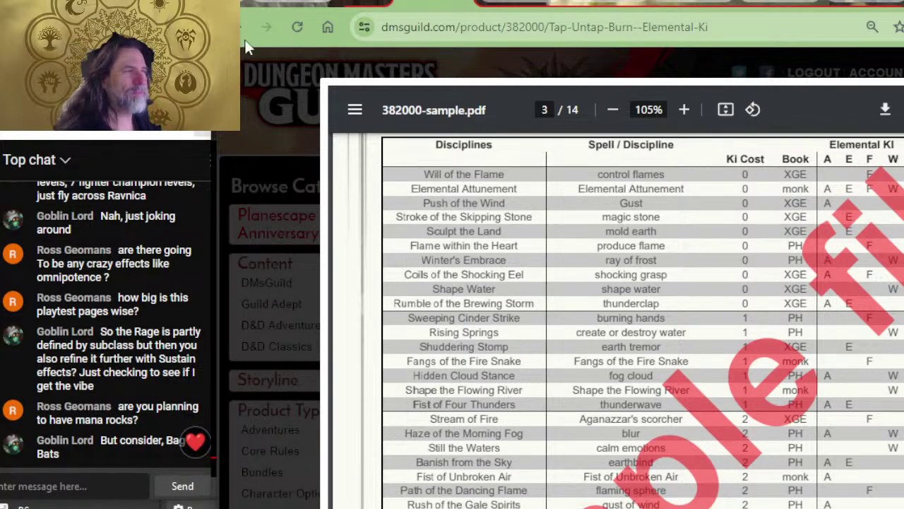
- Switch to Photoshop's super bundle cover.jpg and zoom out to view the whole collage
key("alt+Tab")
key("Tab")
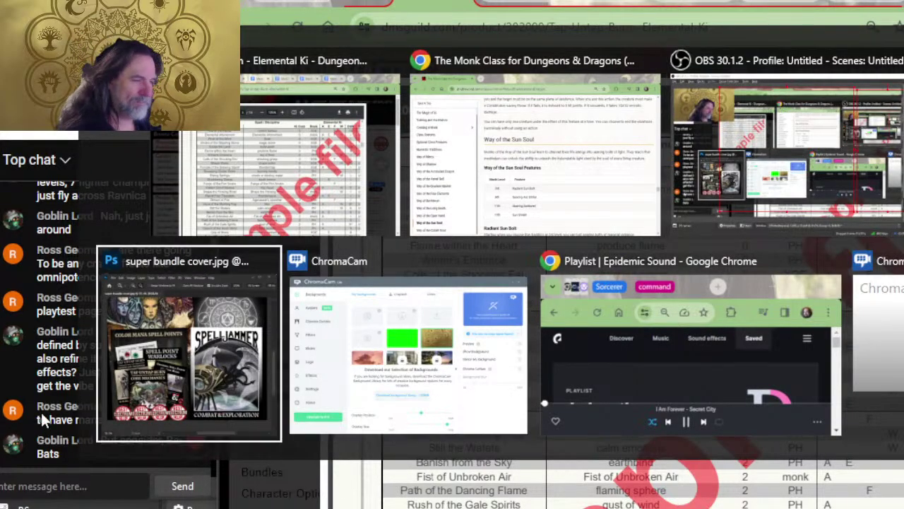
left_click_drag(493, 245, 376, 298)
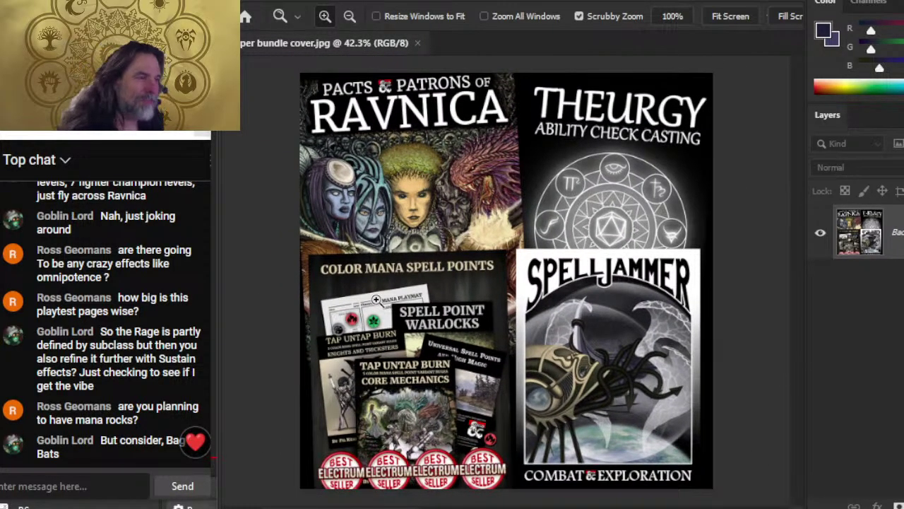